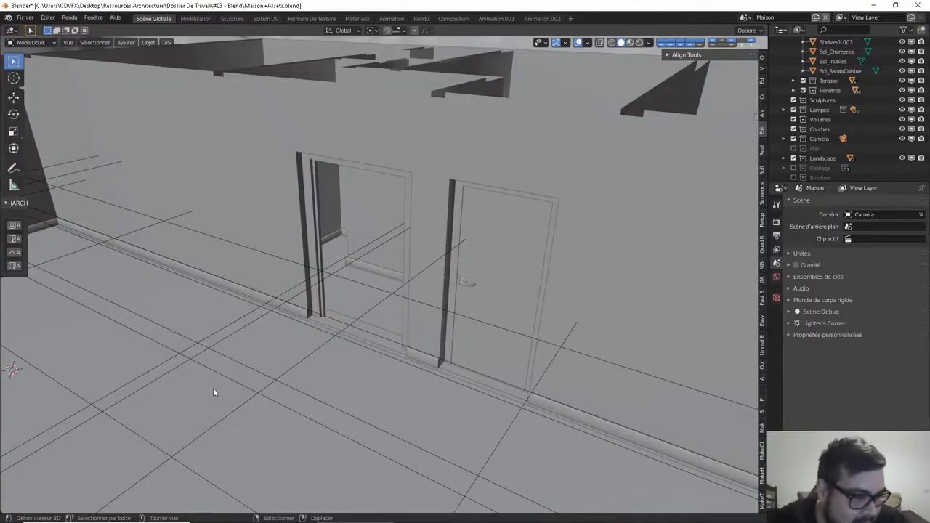
# Examine the house's layout and its surrounding terrain from perspective and plan views
pyautogui.moveTo(363, 224); pyautogui.dragTo(414, 344, button='middle')
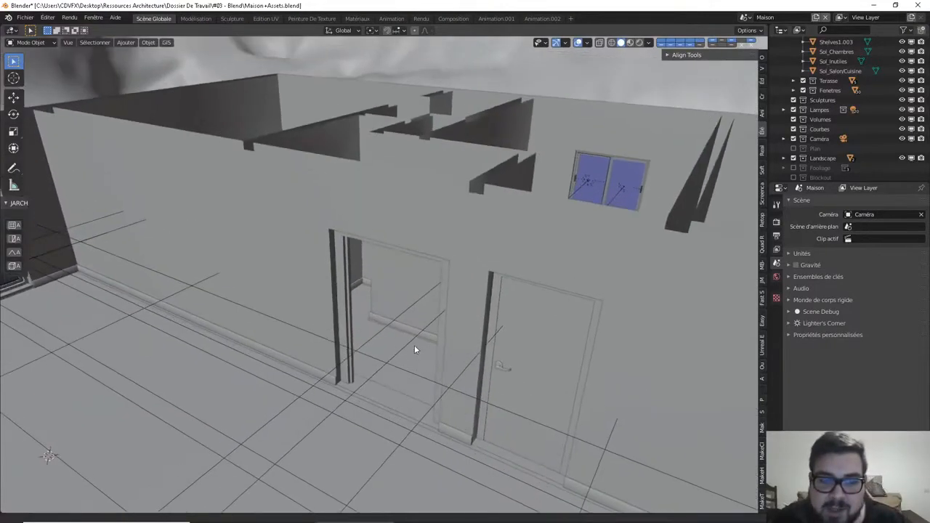
pyautogui.scroll(-4, 416, 344)
pyautogui.press('KP_7')
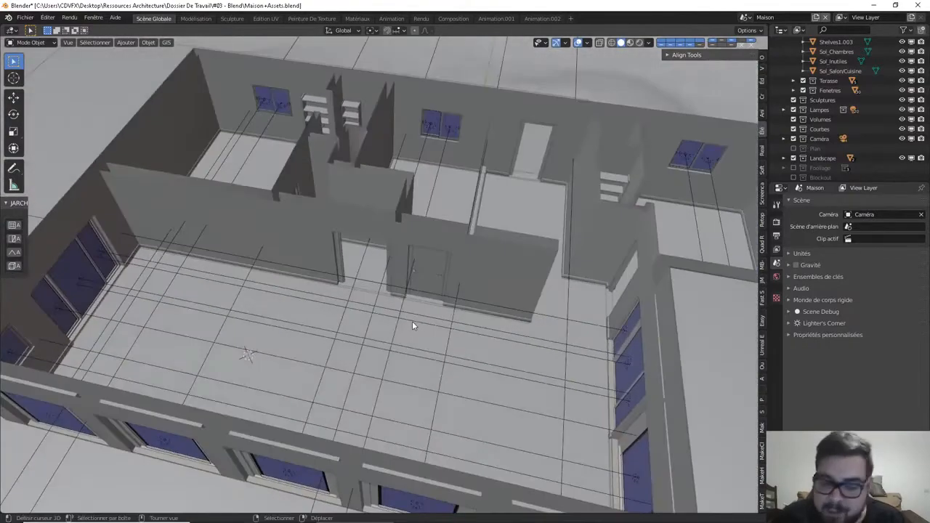
pyautogui.scroll(-5, 411, 324)
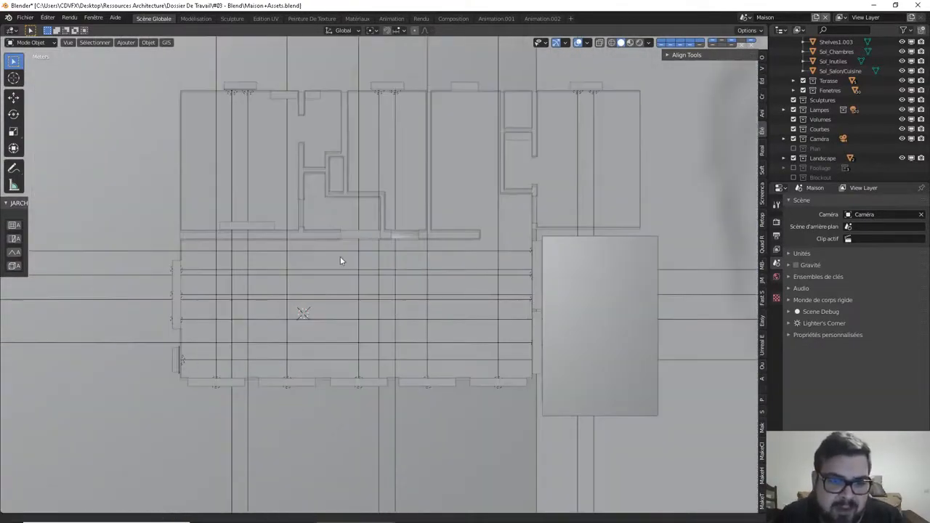
pyautogui.keyDown('shift'); pyautogui.moveTo(342, 259); pyautogui.dragTo(448, 200, button='middle'); pyautogui.keyUp('shift')
pyautogui.scroll(-2, 438, 272)
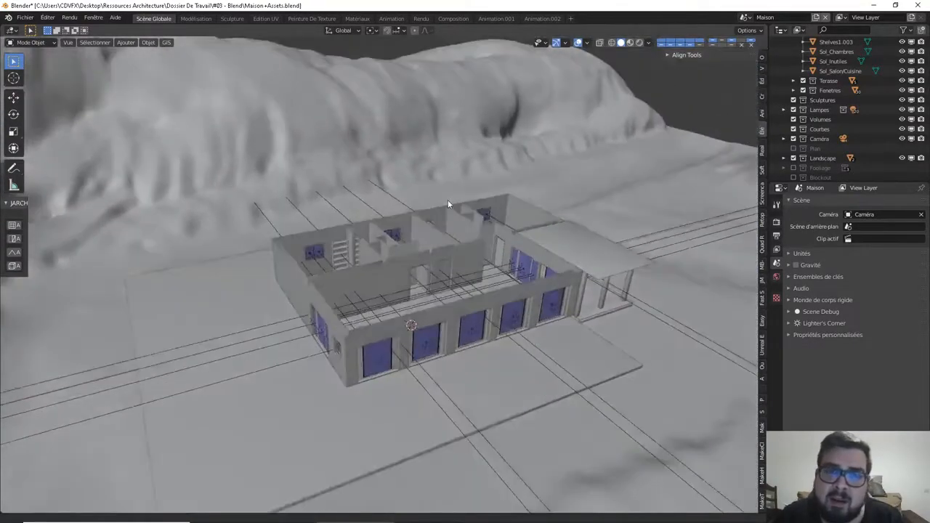
pyautogui.scroll(3, 448, 200)
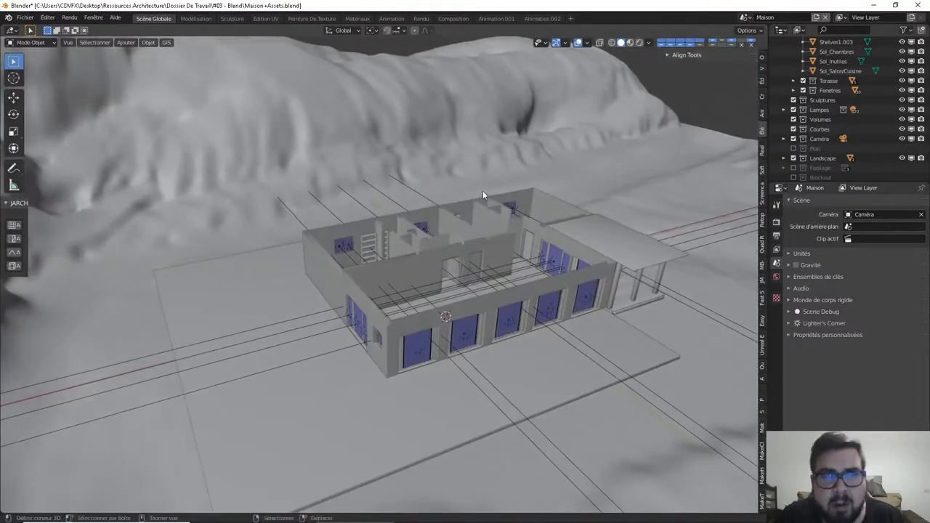
pyautogui.moveTo(482, 191); pyautogui.dragTo(466, 183, button='middle')
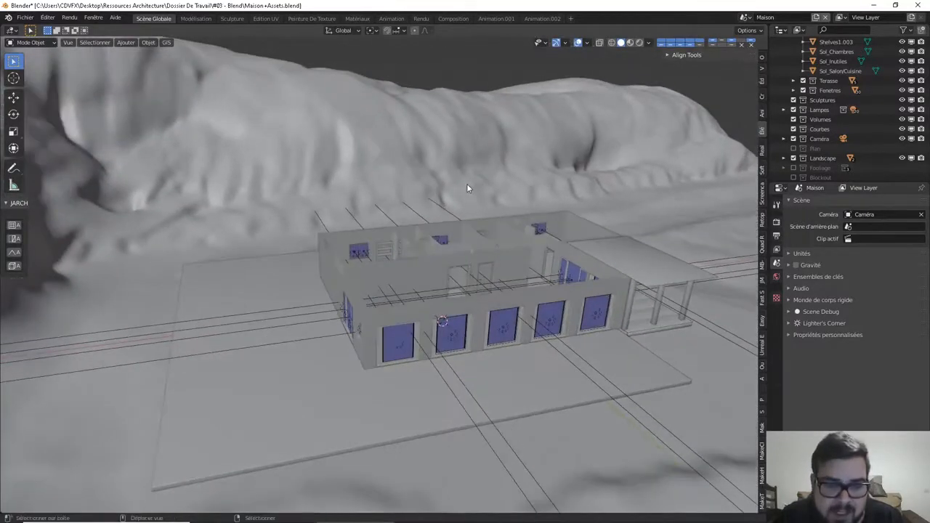
pyautogui.scroll(2, 478, 195)
pyautogui.hotkey('shift', 'a')
pyautogui.moveTo(477, 195)
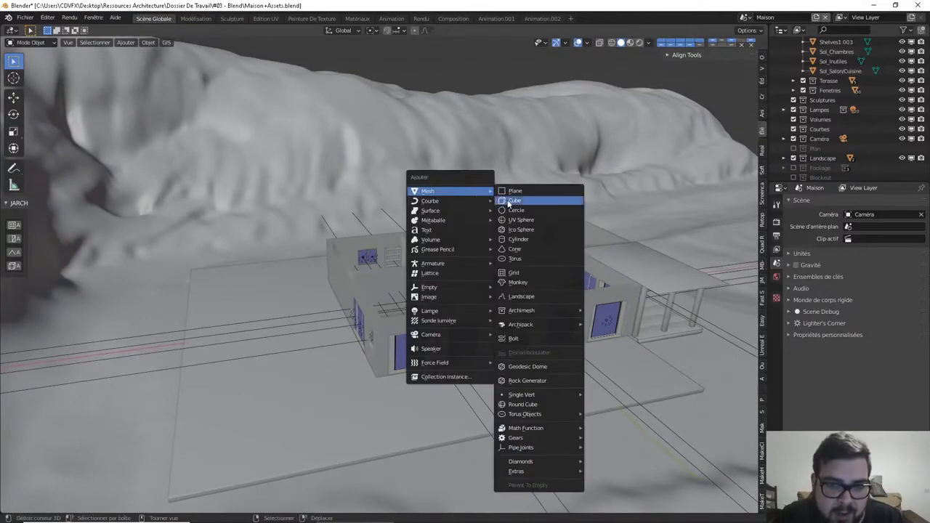
pyautogui.click(512, 200)
pyautogui.moveTo(470, 199); pyautogui.dragTo(486, 242, button='middle')
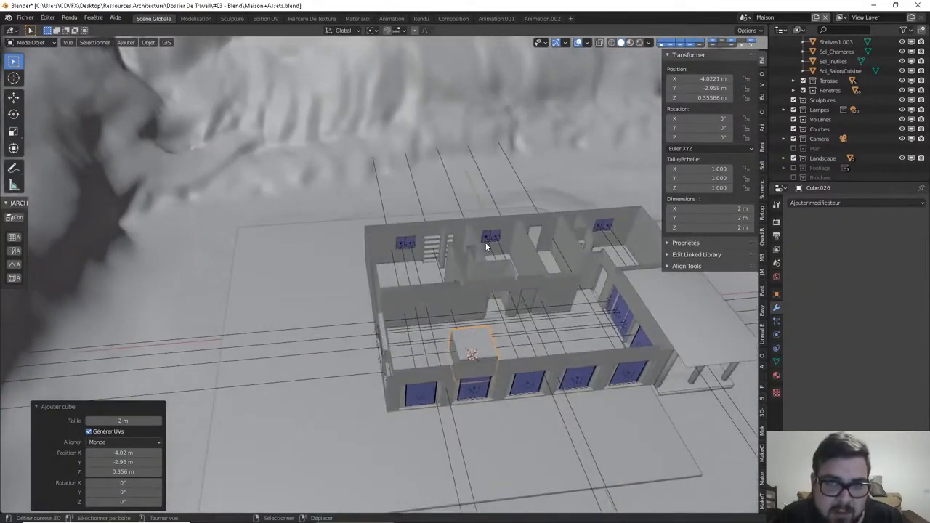
pyautogui.press('x')
pyautogui.click(485, 244)
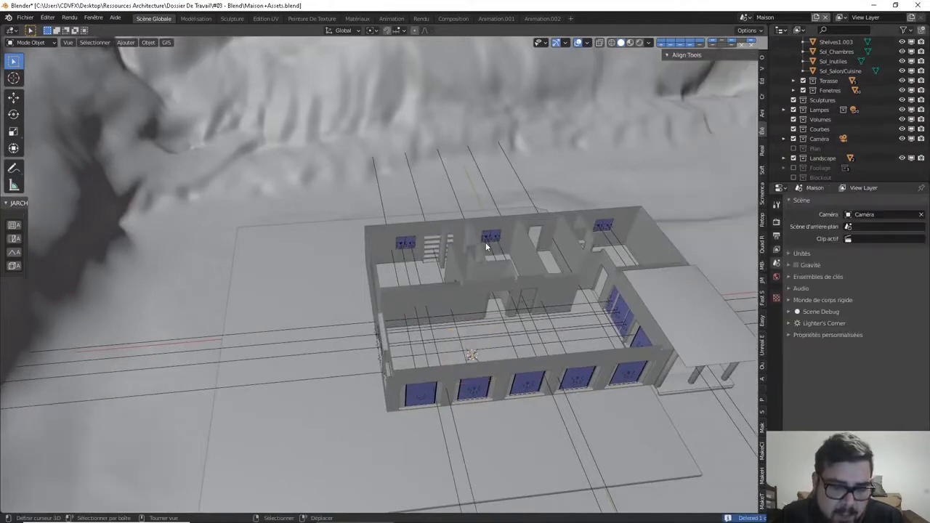
# Place the 3D cursor on the open slab area beside the house, working in plan view
pyautogui.keyDown('shift'); pyautogui.moveTo(454, 252); pyautogui.dragTo(515, 247, button='middle'); pyautogui.keyUp('shift')
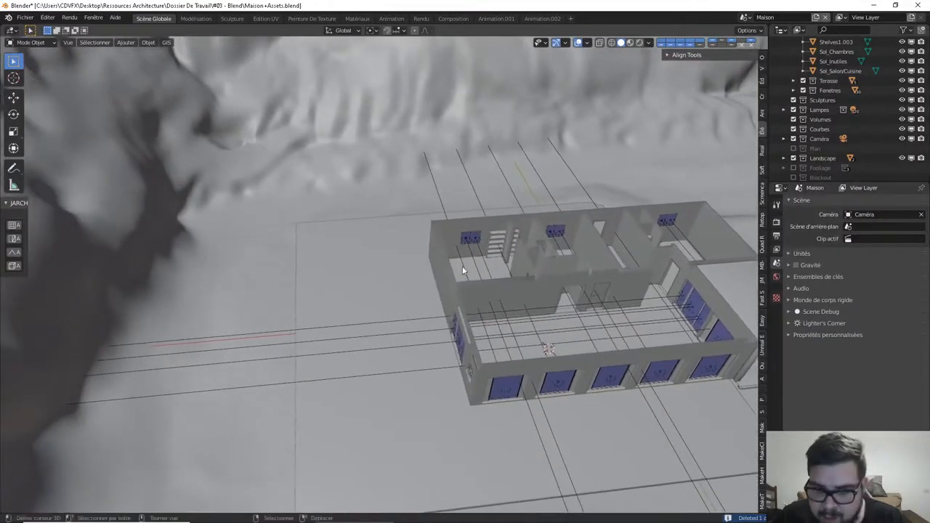
pyautogui.press('KP_7')
pyautogui.keyDown('shift'); pyautogui.moveTo(462, 269); pyautogui.dragTo(493, 286, button='middle'); pyautogui.keyUp('shift')
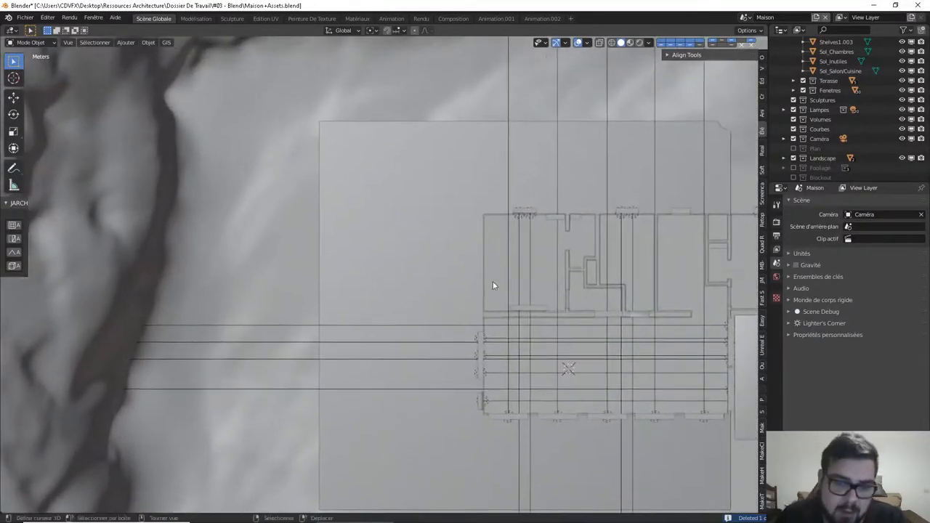
pyautogui.keyDown('shift'); pyautogui.rightClick(400, 229); pyautogui.keyUp('shift')
pyautogui.moveTo(400, 228); pyautogui.dragTo(629, 80, button='middle')
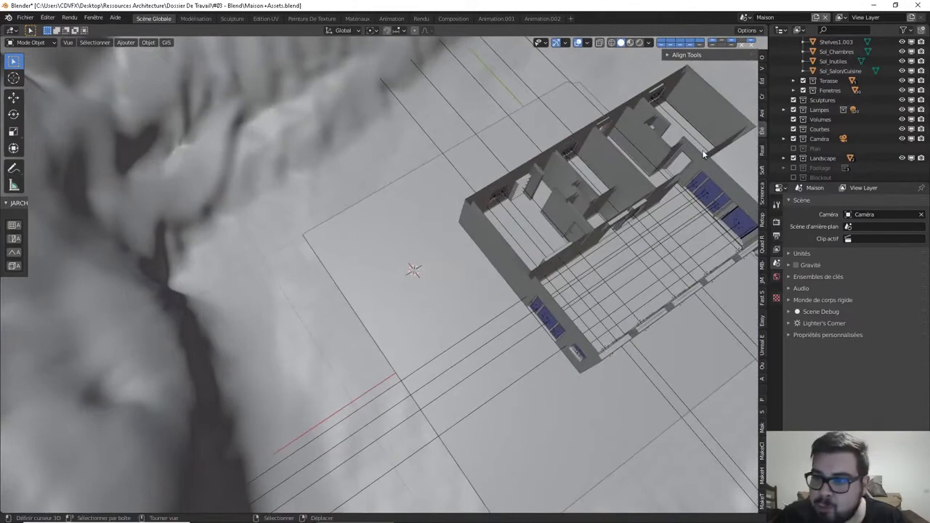
# Exclude the Landscape collection from the view layer
pyautogui.click(794, 158)
pyautogui.moveTo(536, 266); pyautogui.dragTo(449, 279, button='middle')
pyautogui.scroll(4, 456, 297)
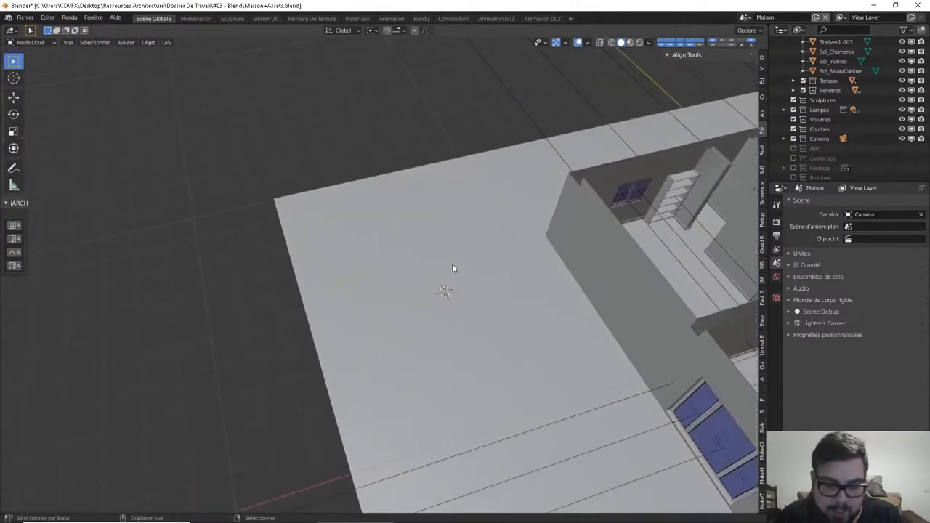
# Inspect the slab beside the house in rendered shading, and return to solid shading
pyautogui.hotkey('shift', 'z')
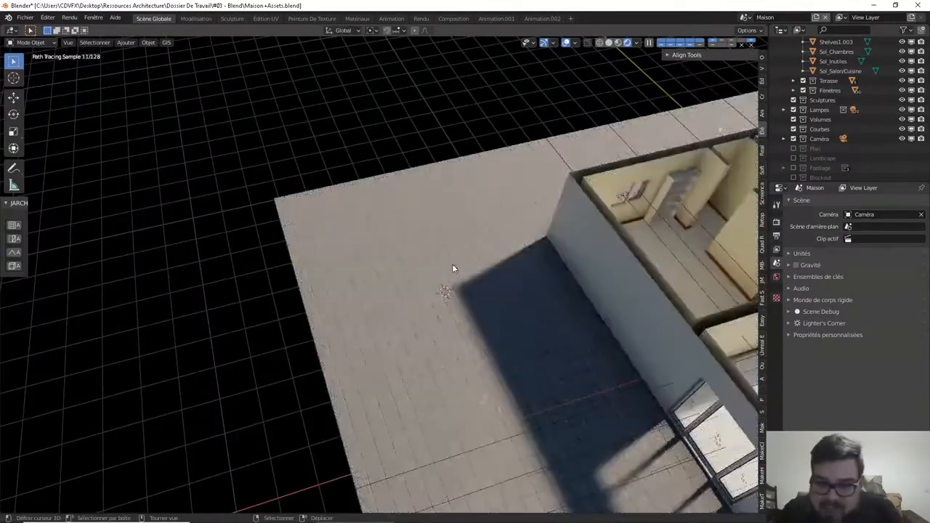
pyautogui.moveTo(462, 283); pyautogui.dragTo(414, 203, button='middle')
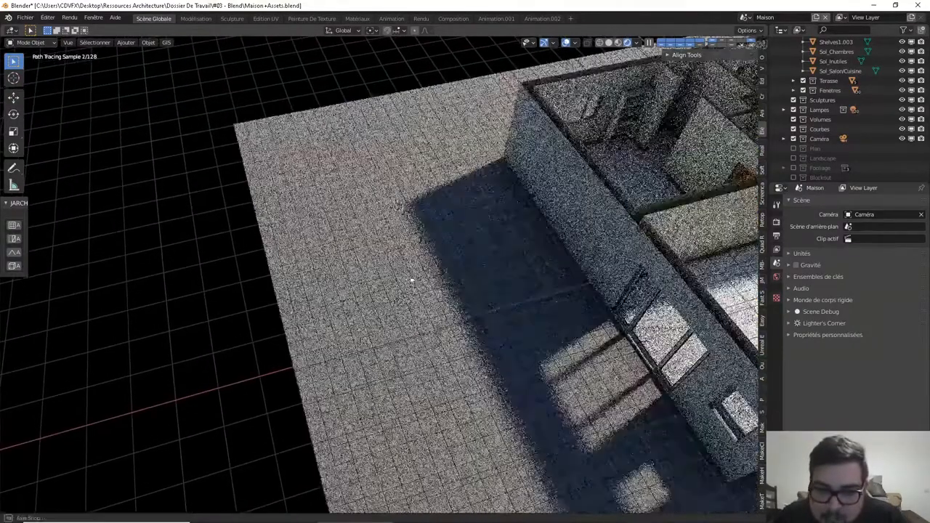
pyautogui.moveTo(411, 275); pyautogui.dragTo(409, 264, button='middle')
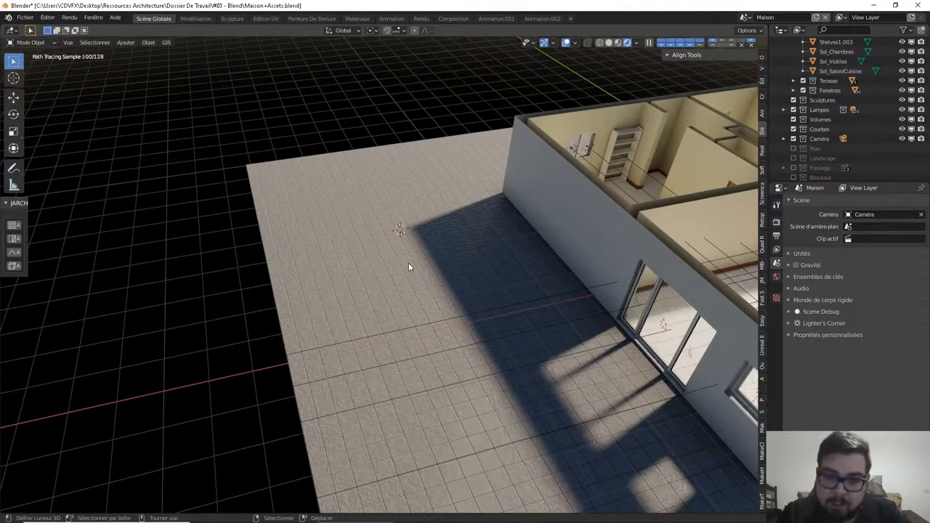
pyautogui.hotkey('shift', 'z')
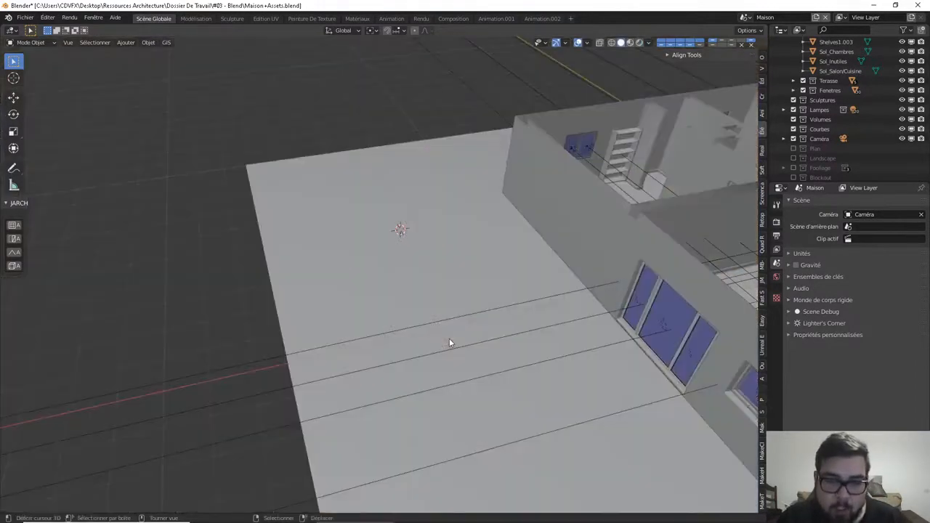
# Add a 2 m cube at the 3D cursor on the slab beside the house
pyautogui.press('KP_7')
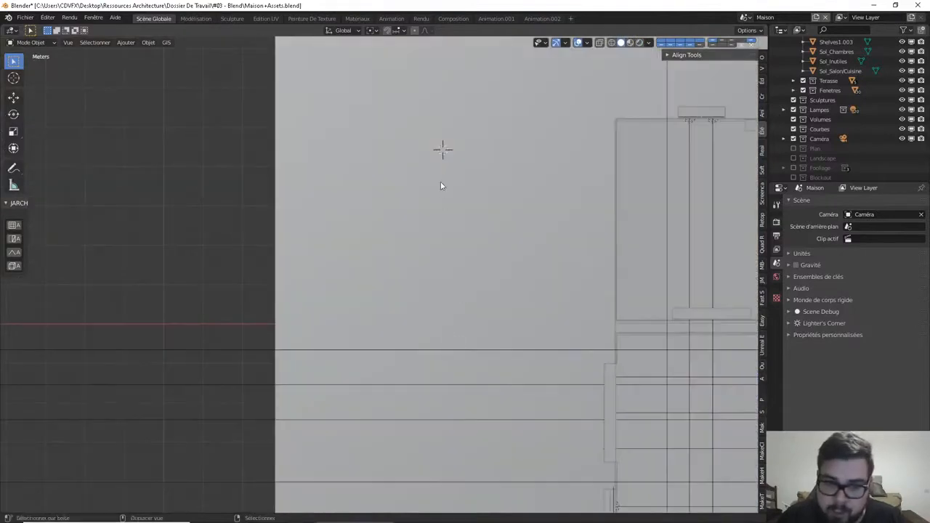
pyautogui.keyDown('shift'); pyautogui.moveTo(443, 164); pyautogui.dragTo(434, 251, button='middle'); pyautogui.keyUp('shift')
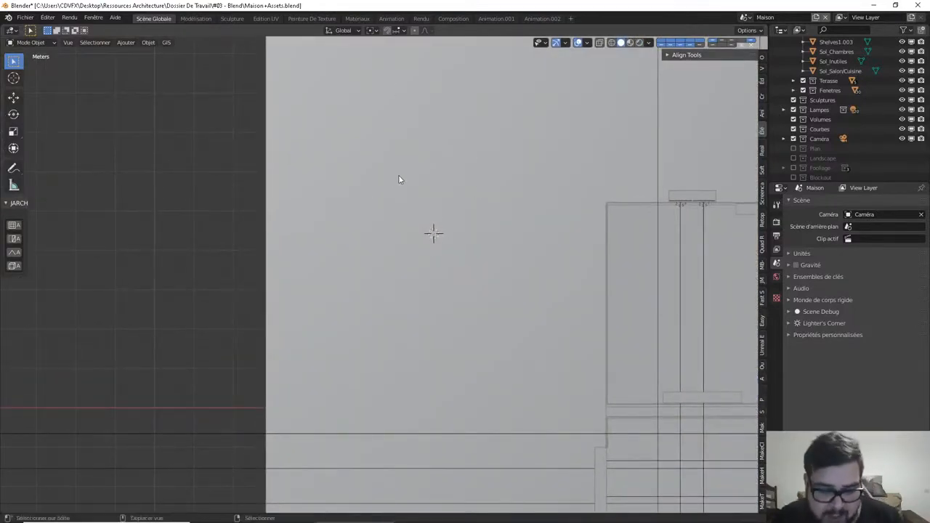
pyautogui.hotkey('shift', 'a')
pyautogui.moveTo(400, 177)
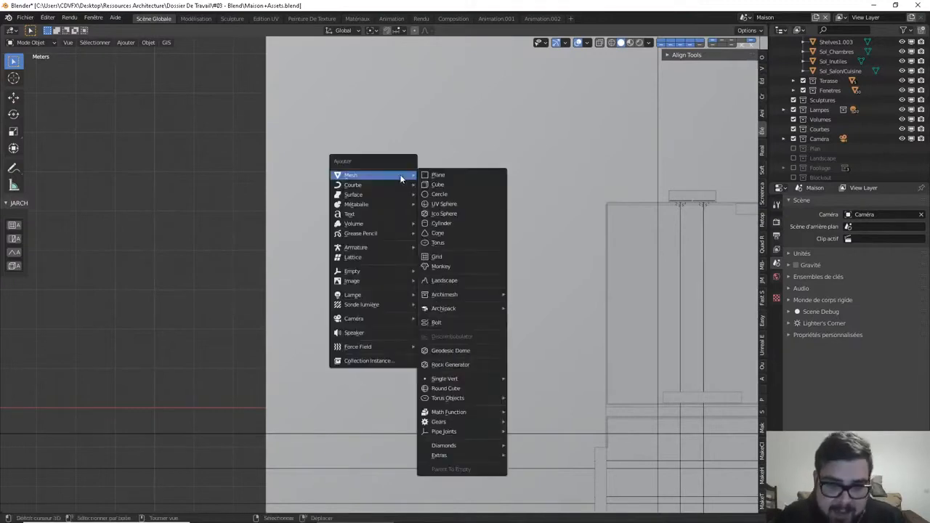
pyautogui.click(463, 183)
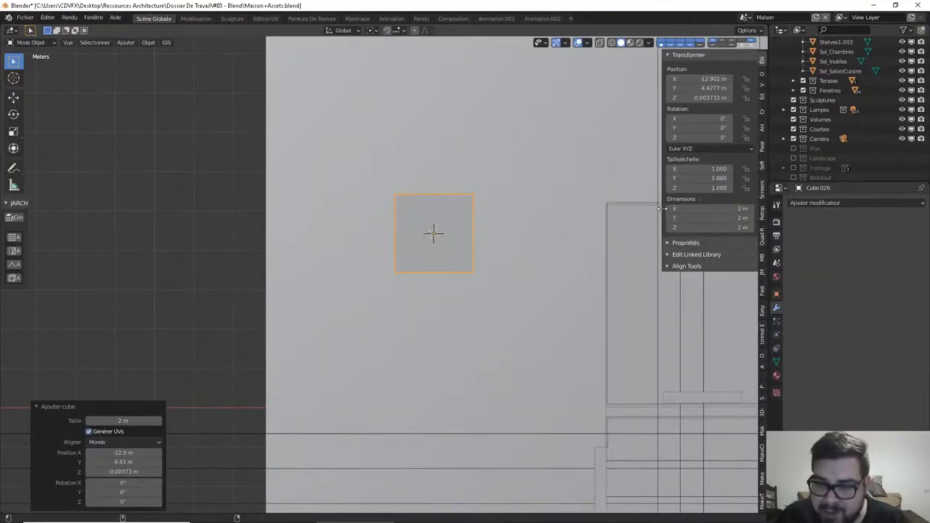
# Set the new cube's Y dimension to 10 m
pyautogui.keyDown('shift'); pyautogui.moveTo(602, 201); pyautogui.dragTo(542, 186, button='middle'); pyautogui.keyUp('shift')
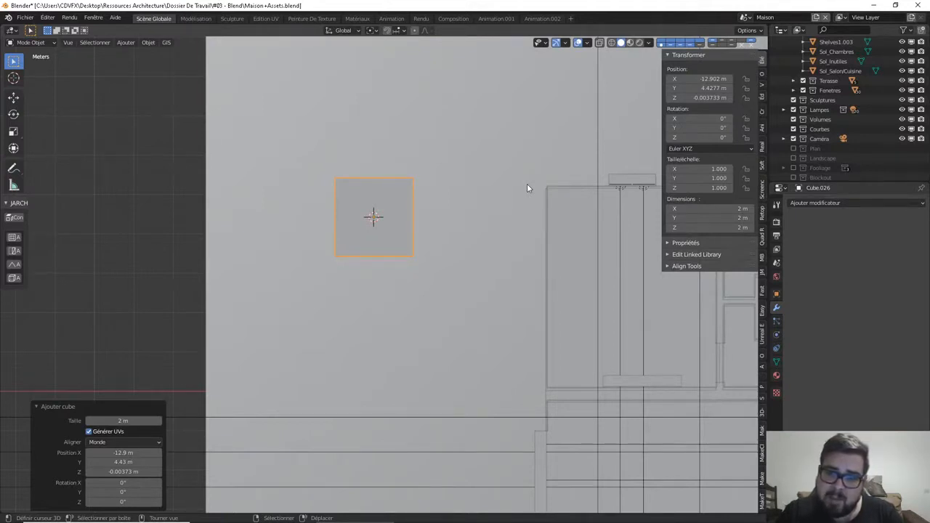
pyautogui.moveTo(551, 206); pyautogui.dragTo(486, 137, button='middle')
pyautogui.moveTo(506, 193); pyautogui.dragTo(545, 164, button='middle')
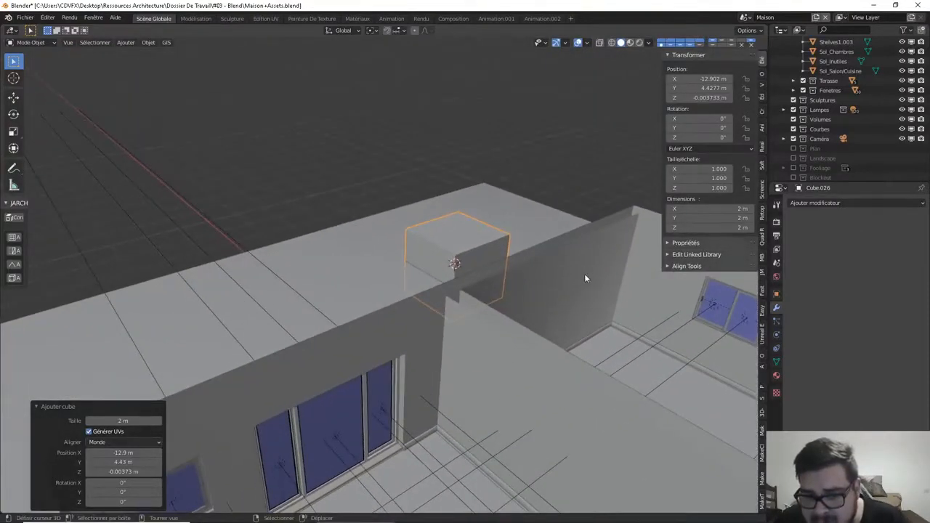
pyautogui.moveTo(586, 276); pyautogui.dragTo(561, 286, button='middle')
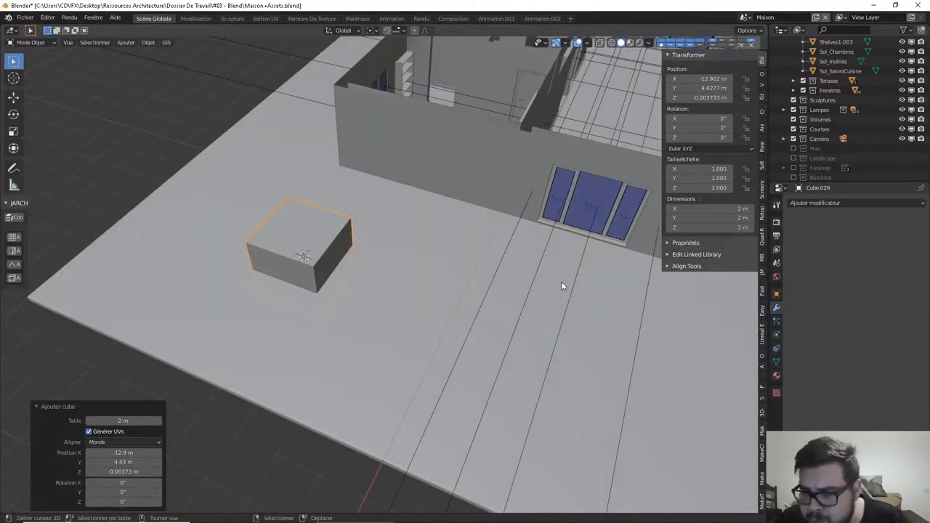
pyautogui.moveTo(708, 219); pyautogui.dragTo(740, 219)
pyautogui.click(706, 218)
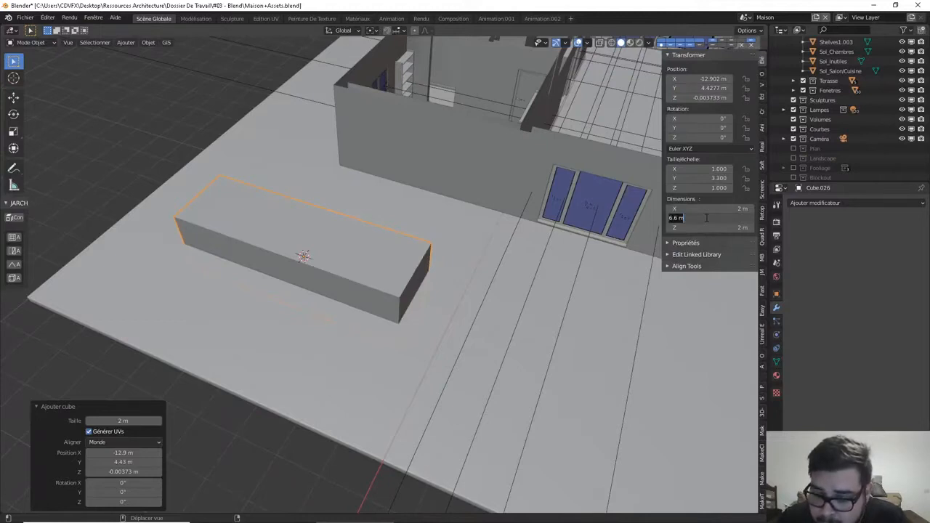
pyautogui.write('10')
pyautogui.press('Return')
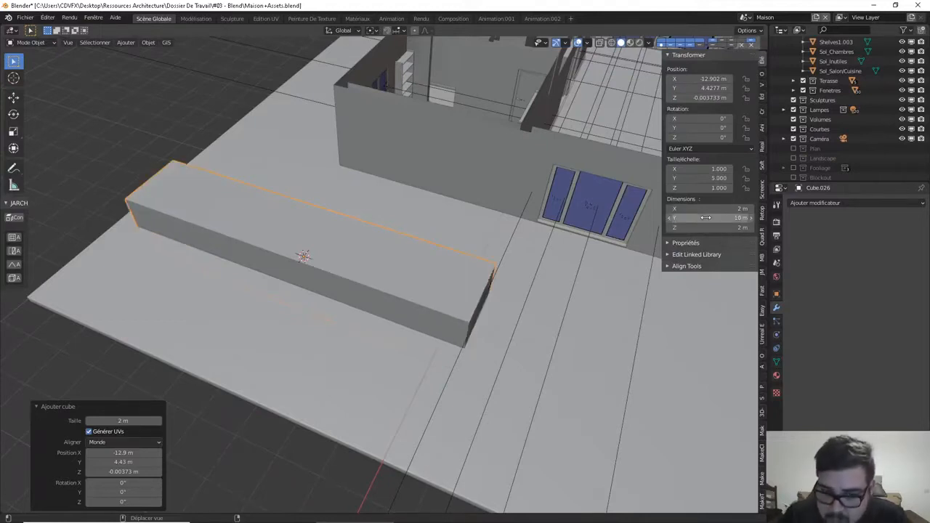
# Move the block about 0.89 m in the negative Y direction in plan view
pyautogui.press('KP_7')
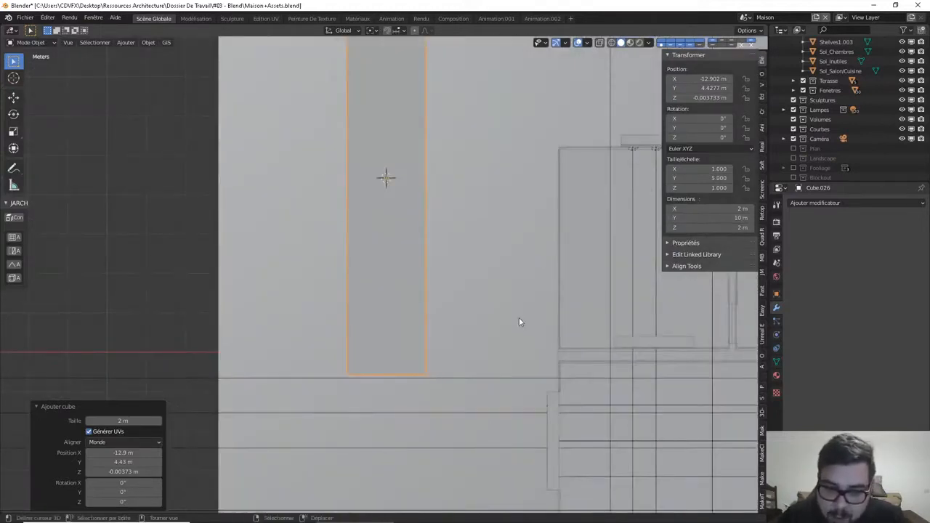
pyautogui.press('h')
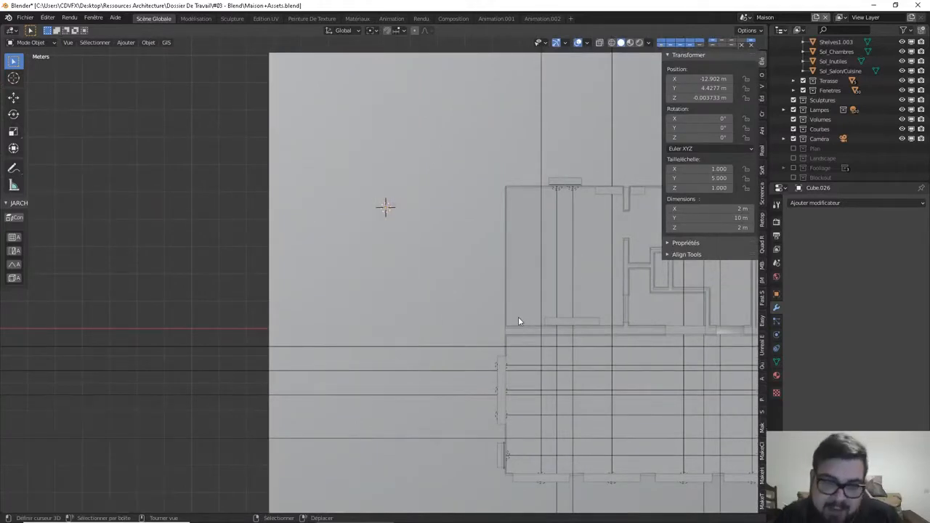
pyautogui.hotkey('alt', 'h')
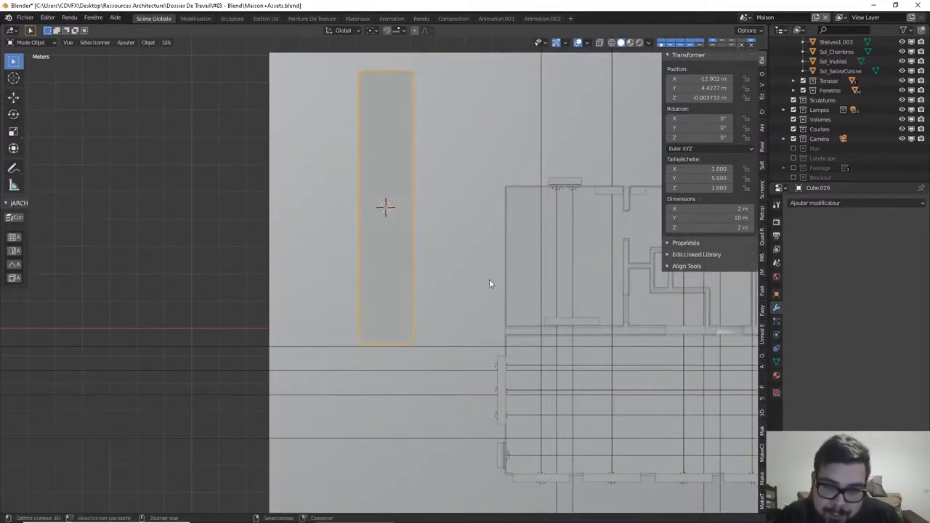
pyautogui.press('g')
pyautogui.press('y')
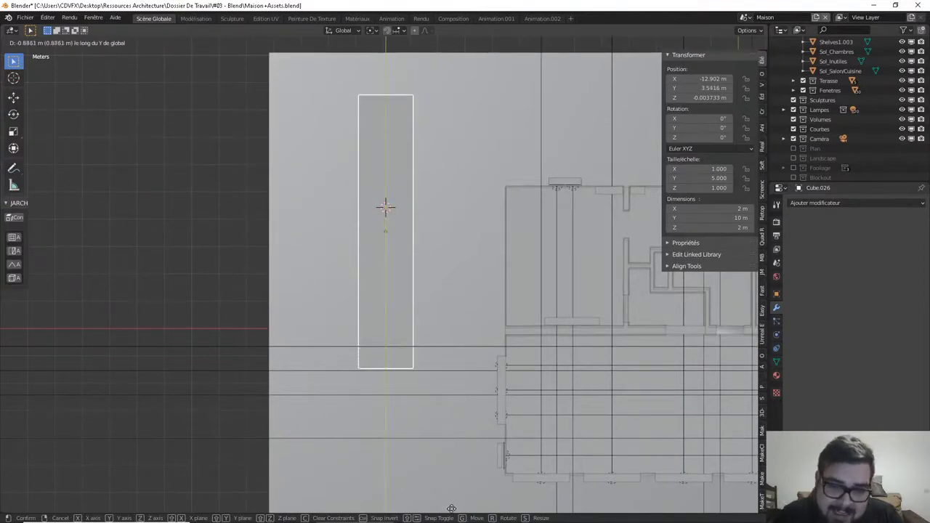
pyautogui.click(451, 507)
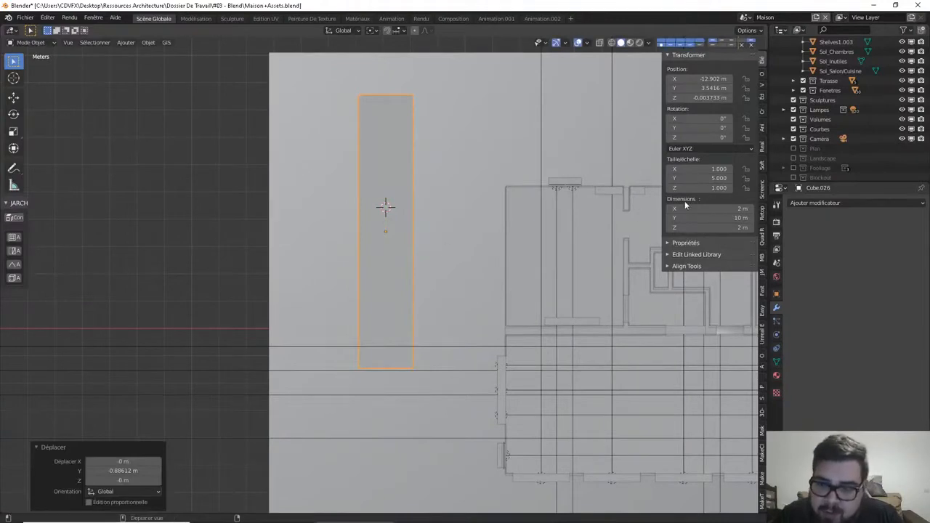
# Set the block's X dimension to 5 m
pyautogui.click(715, 210)
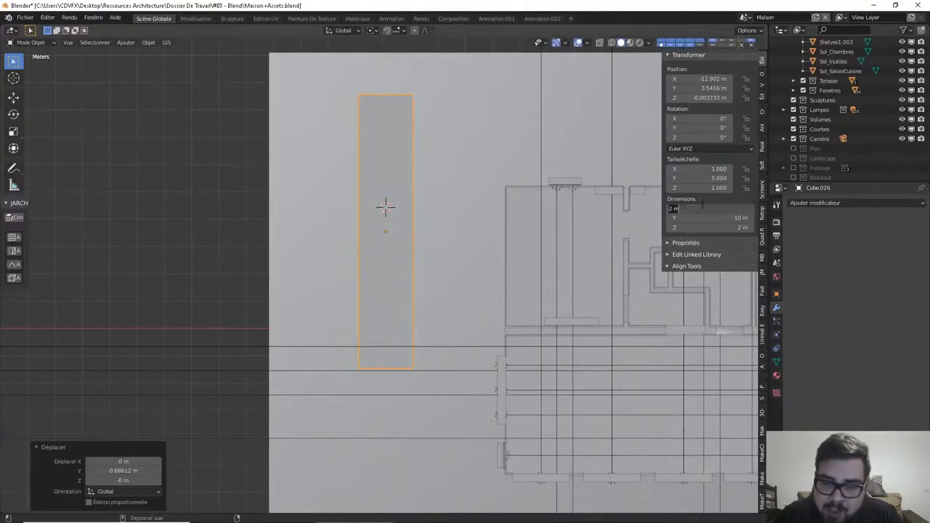
pyautogui.write('5')
pyautogui.press('Return')
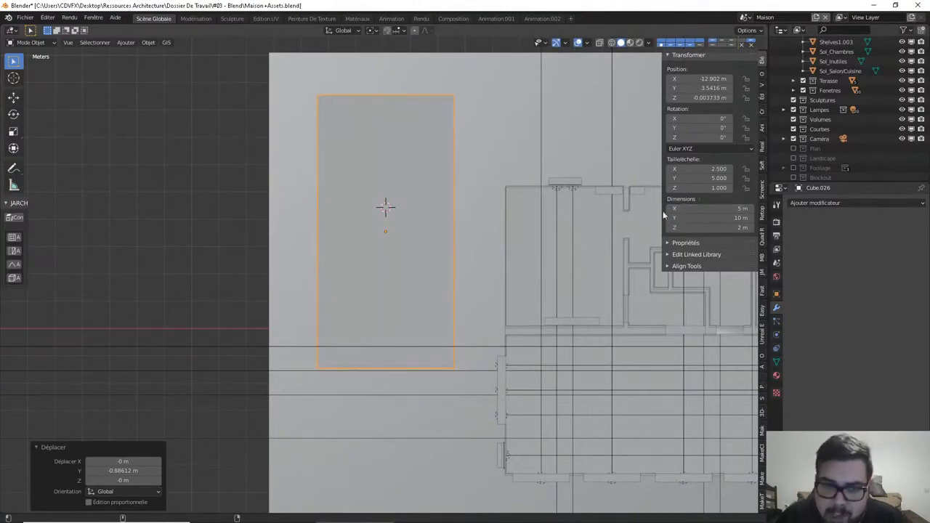
# Set the block's Z dimension to 2.4 m
pyautogui.moveTo(465, 247); pyautogui.dragTo(559, 140, button='middle')
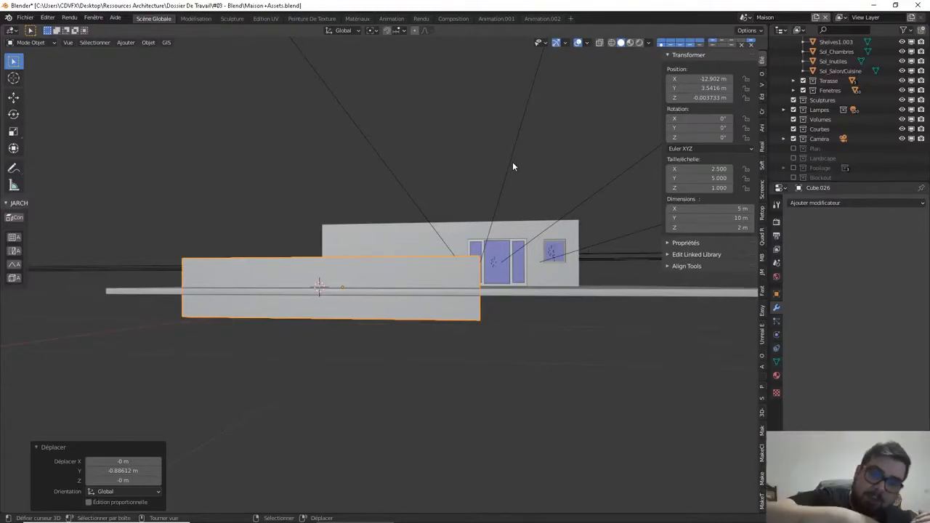
pyautogui.click(717, 228)
pyautogui.write('2.4')
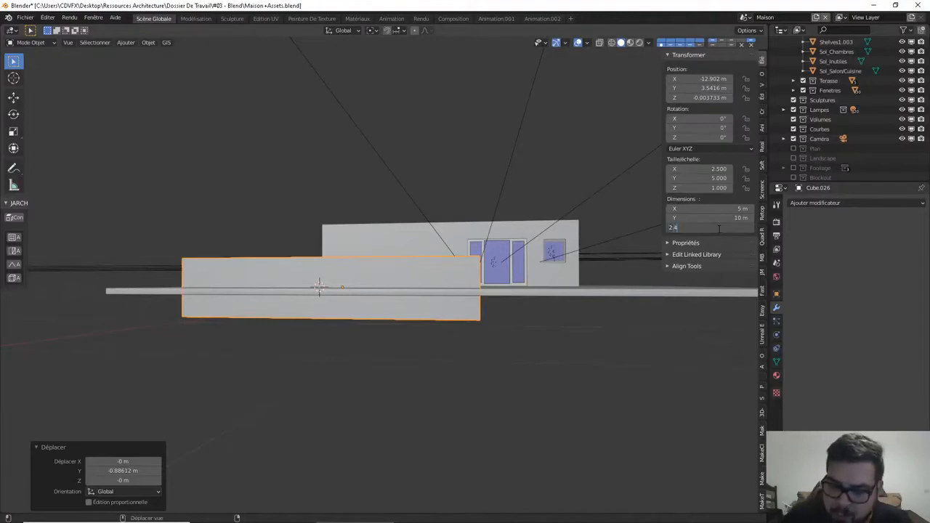
pyautogui.press('Return')
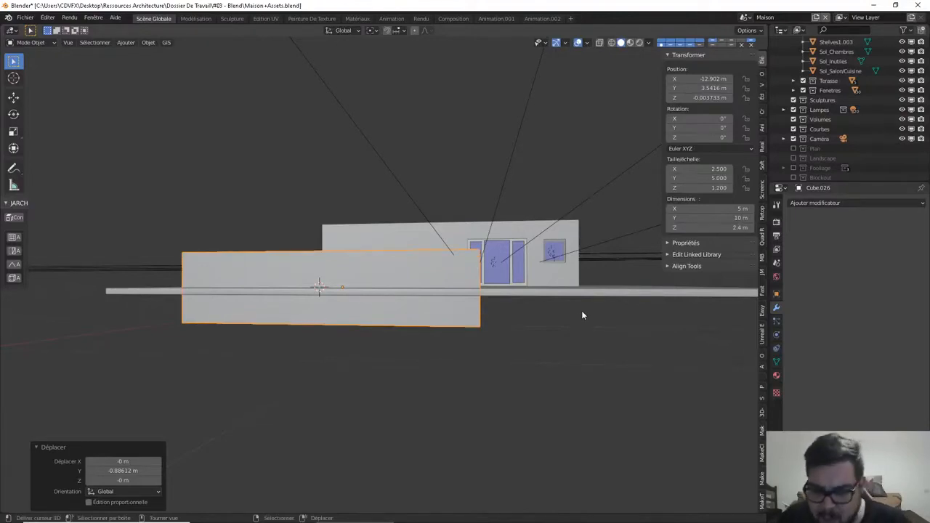
# Lower the block about 1.18 m along Z in front view so that it sinks below the slab
pyautogui.press('KP_1')
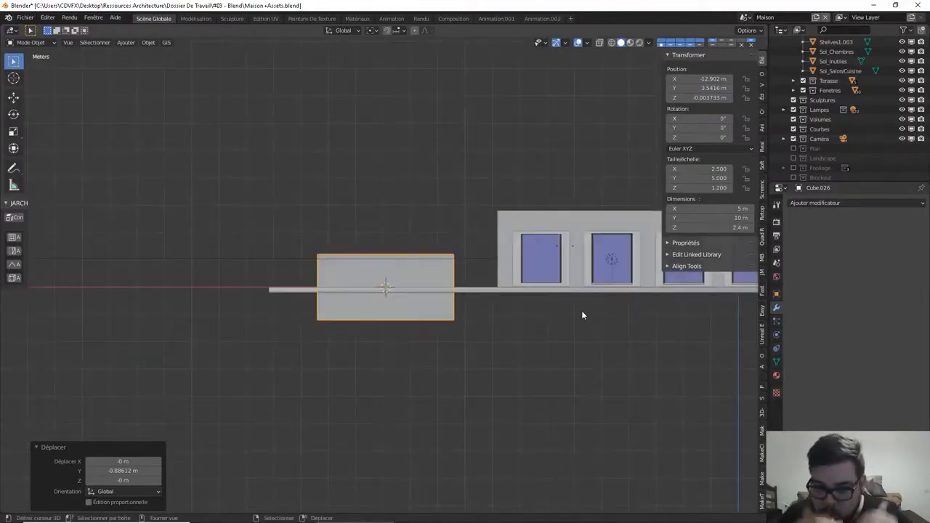
pyautogui.press('g')
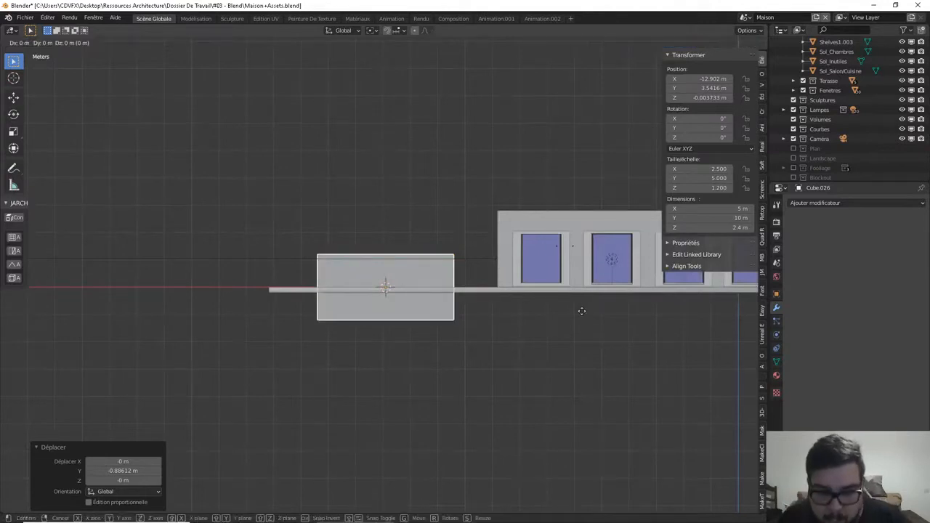
pyautogui.press('y')
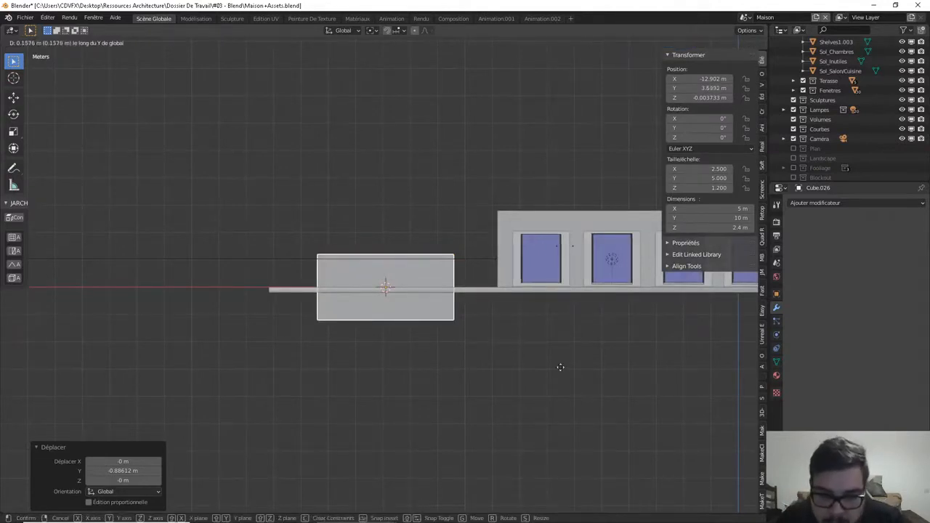
pyautogui.press('z')
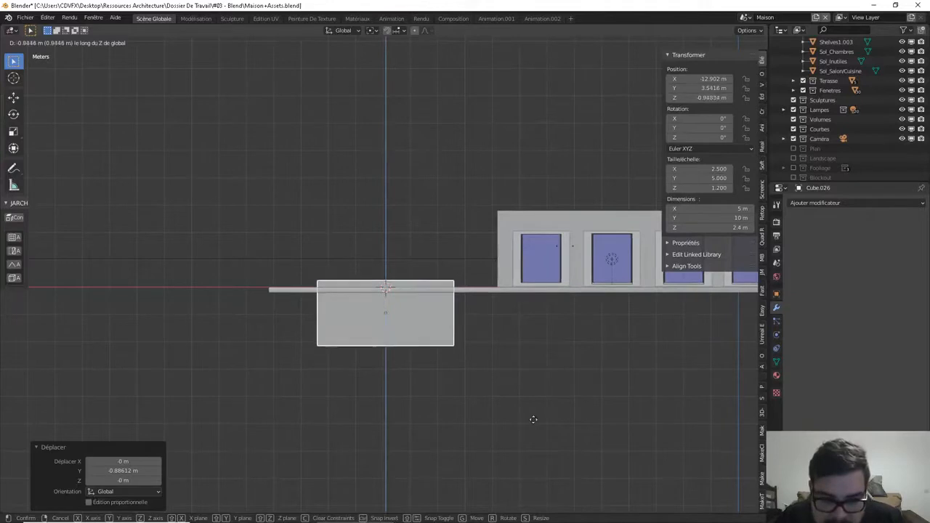
pyautogui.click(509, 478)
# Lower the block a further 0.018 m or so along Z to bring its top face level with the slab surface
pyautogui.scroll(6, 462, 400)
pyautogui.keyDown('shift'); pyautogui.moveTo(430, 282); pyautogui.dragTo(440, 281); pyautogui.keyUp('shift')
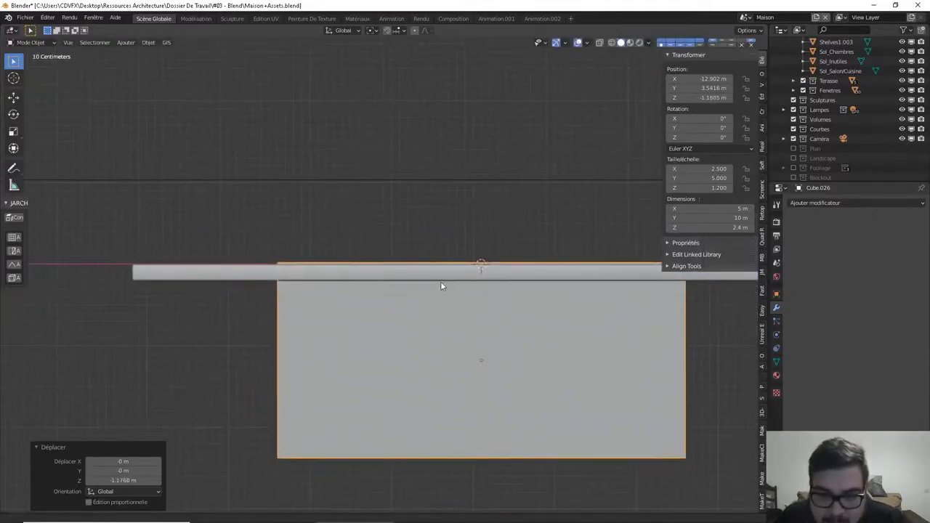
pyautogui.keyDown('shift'); pyautogui.moveTo(441, 281); pyautogui.dragTo(445, 281, button='middle'); pyautogui.keyUp('shift')
pyautogui.press('g')
pyautogui.press('z')
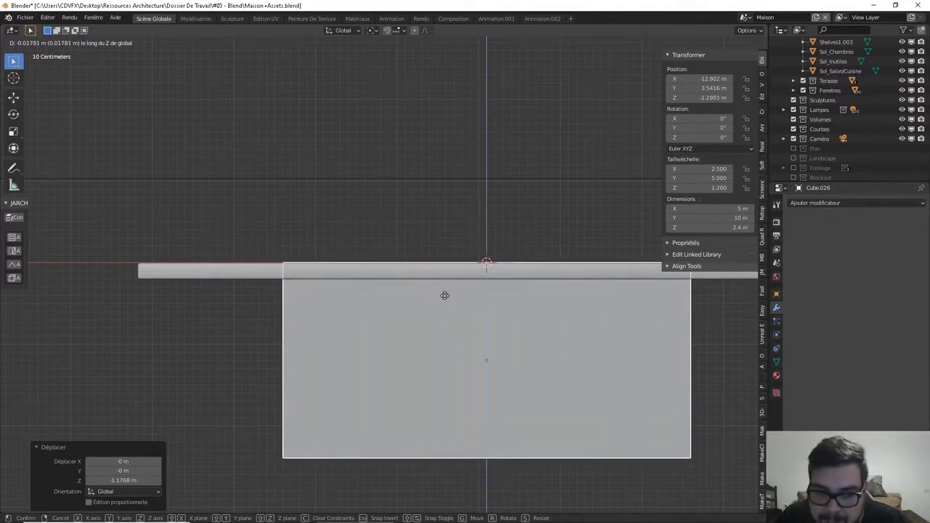
pyautogui.click(445, 299)
pyautogui.moveTo(400, 230); pyautogui.dragTo(442, 247, button='middle')
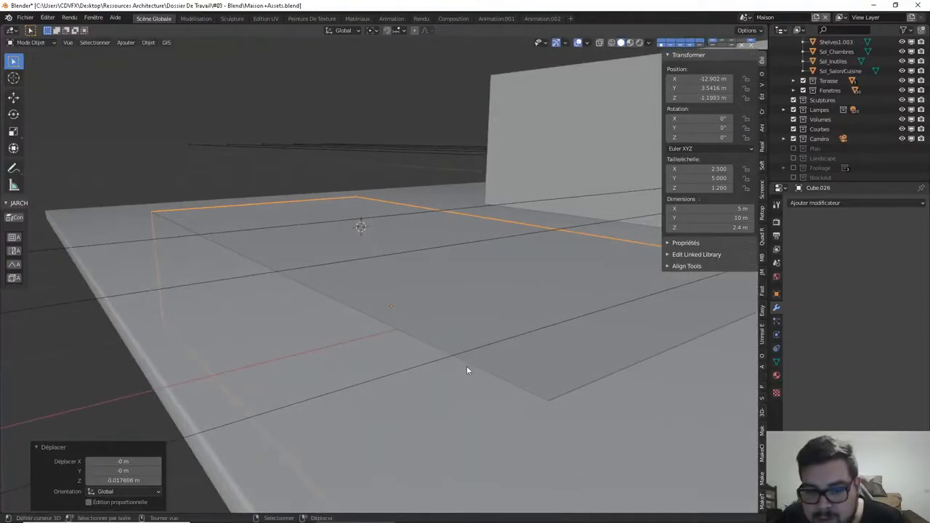
pyautogui.moveTo(566, 384); pyautogui.dragTo(530, 372, button='middle')
pyautogui.scroll(-4, 532, 345)
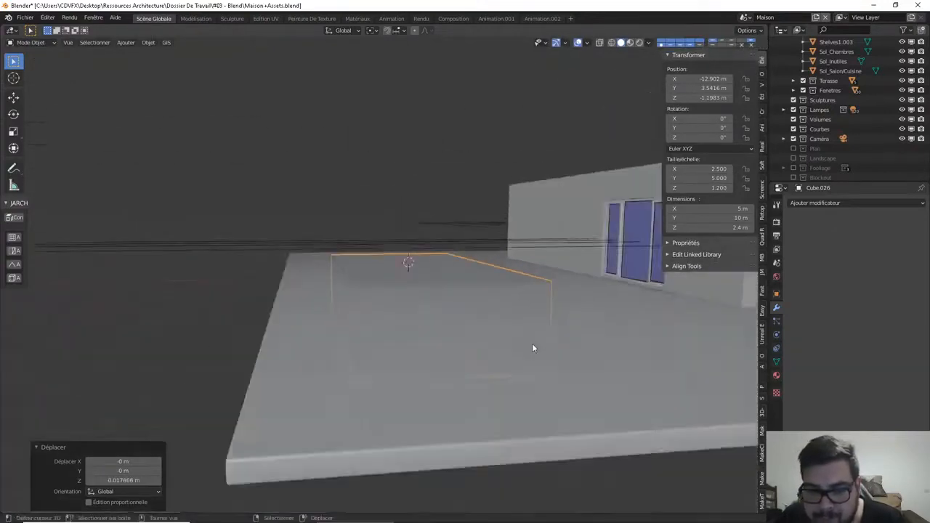
pyautogui.scroll(-2, 537, 334)
# Apply the block's rotation and scale, and set its origin to its geometry
pyautogui.press('KP_1')
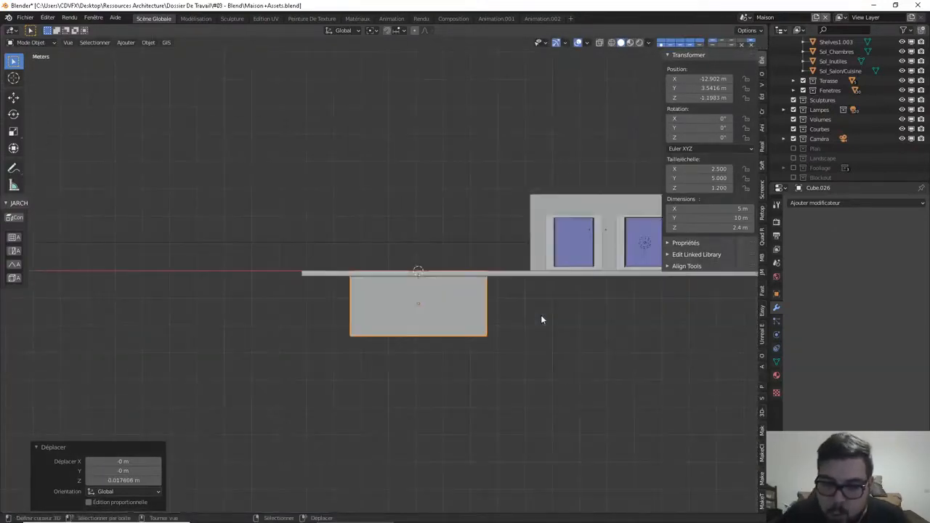
pyautogui.press('KP_3')
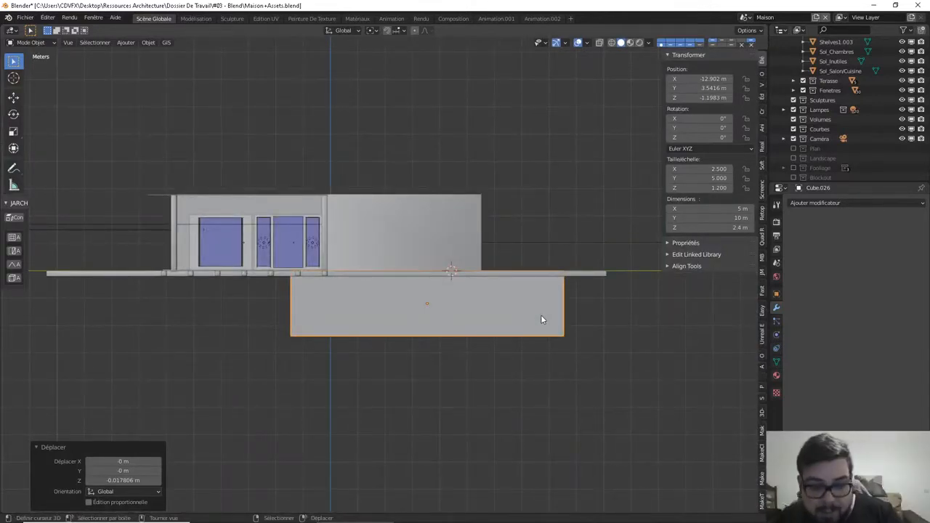
pyautogui.press('Tab')
pyautogui.press('Tab')
pyautogui.press('q')
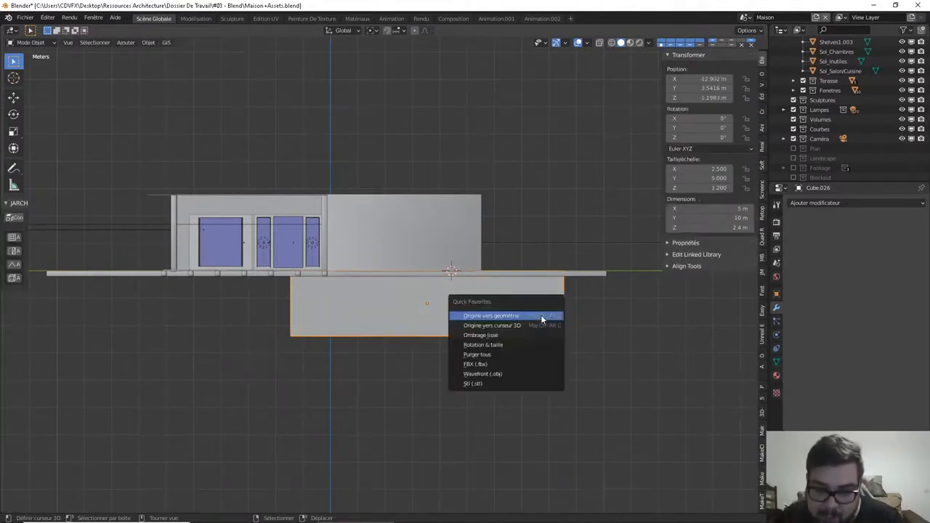
pyautogui.click(505, 345)
pyautogui.press('q')
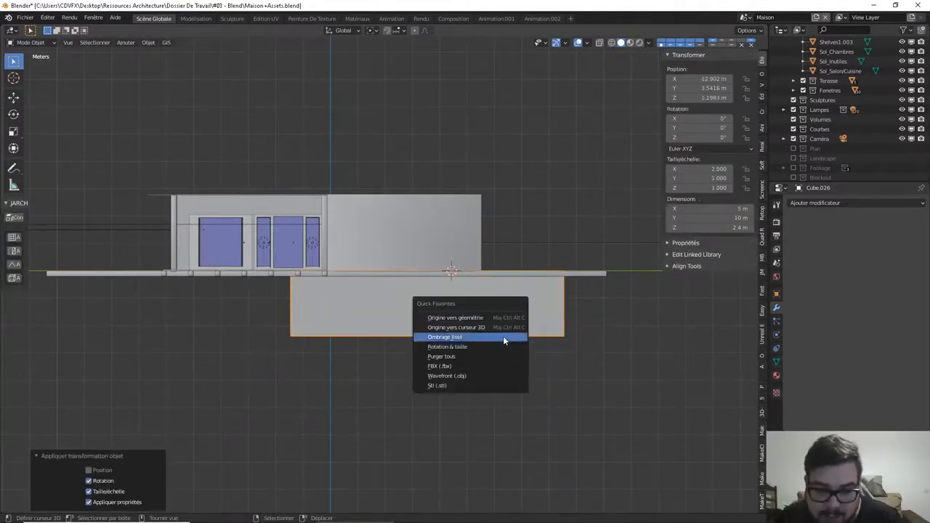
pyautogui.click(499, 319)
# Enter mesh editing and add one centred loop cut across the middle of the block's 10 m length
pyautogui.press('Tab')
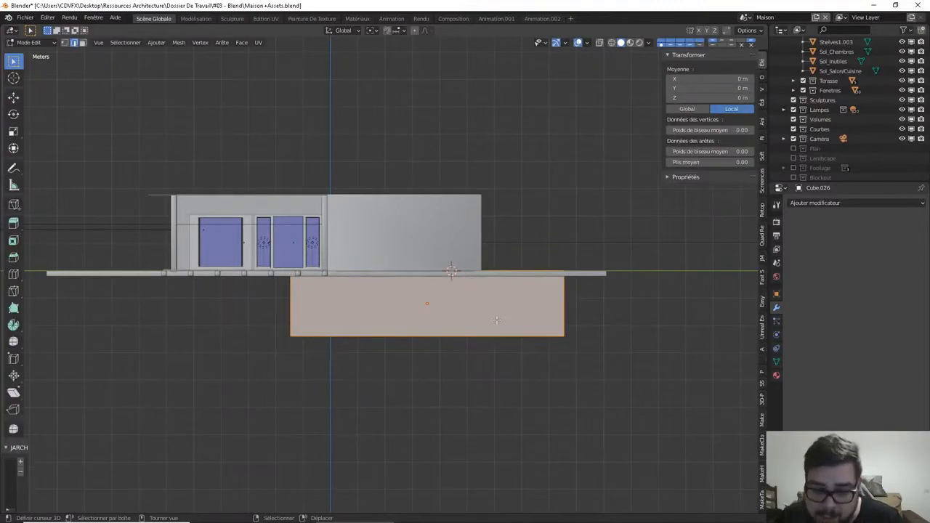
pyautogui.hotkey('ctrl', 'r')
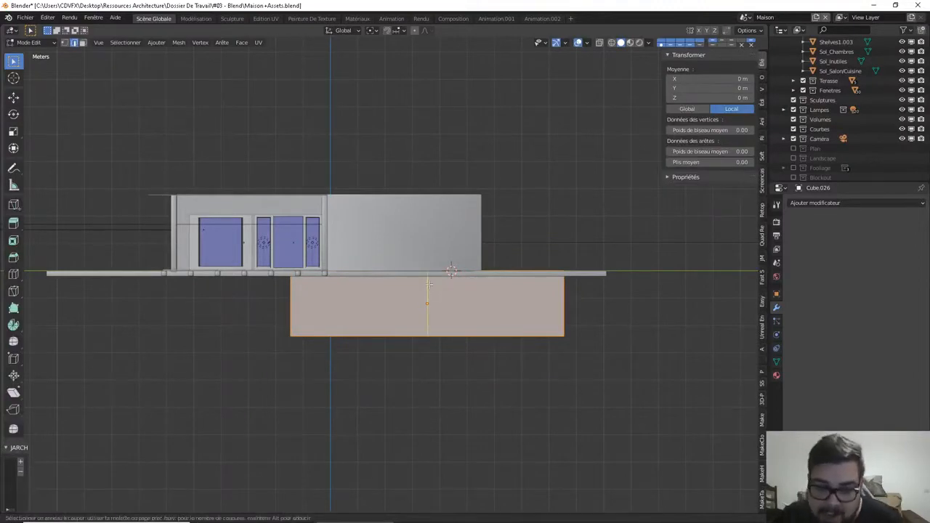
pyautogui.click(428, 285)
pyautogui.rightClick(429, 285)
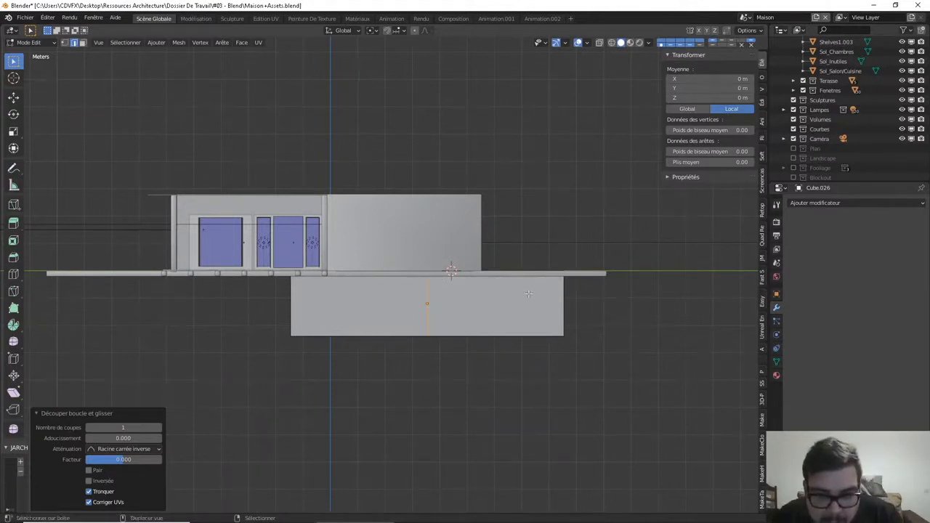
# Add four evenly spaced loop cuts to the positive Y half of the block
pyautogui.keyDown('shift'); pyautogui.moveTo(535, 301); pyautogui.dragTo(500, 277, button='middle'); pyautogui.keyUp('shift')
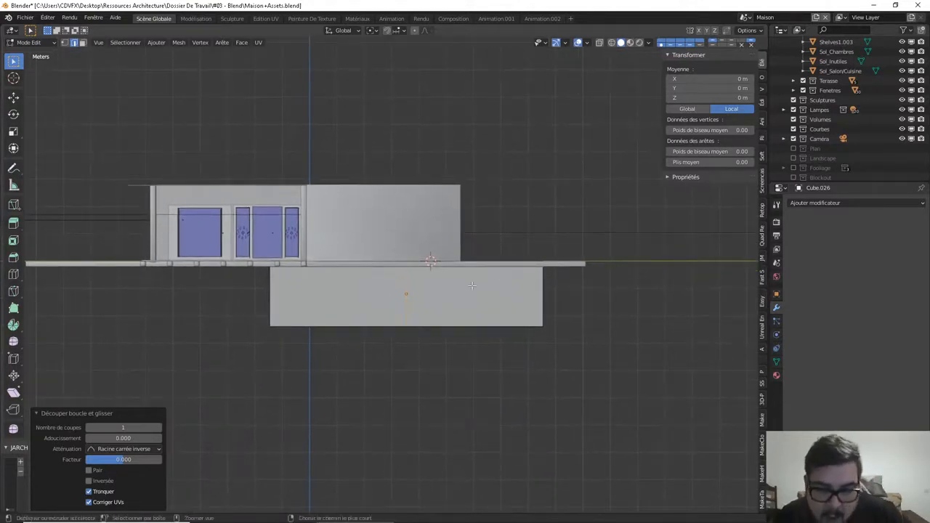
pyautogui.hotkey('ctrl', 'r')
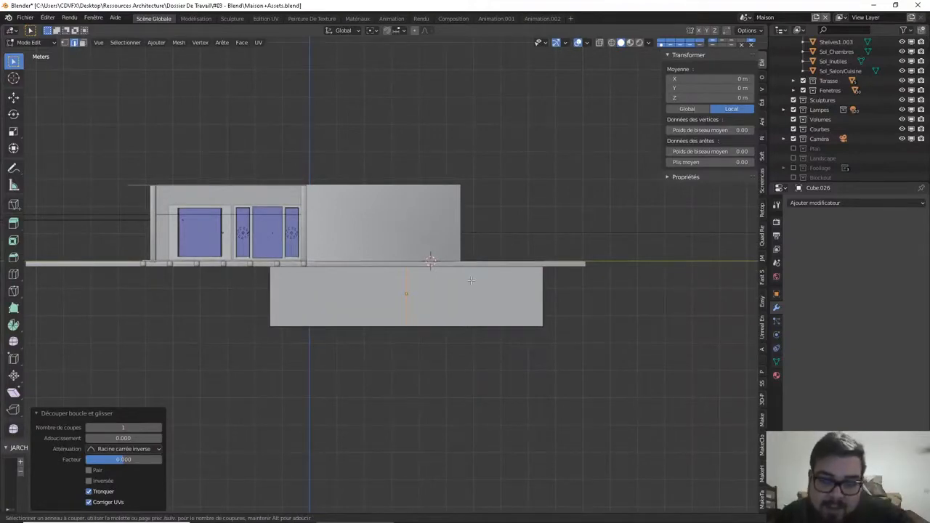
pyautogui.scroll(3, 484, 260)
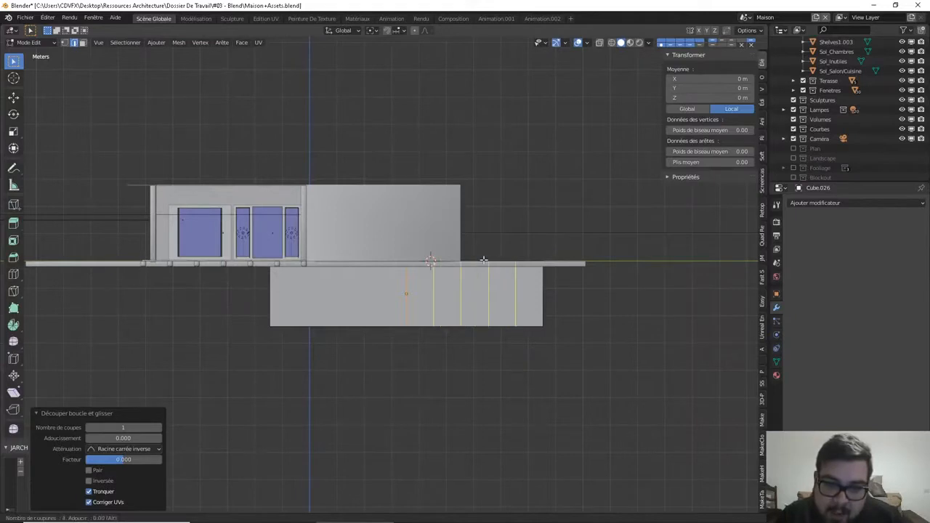
pyautogui.click(483, 260)
pyautogui.rightClick(483, 260)
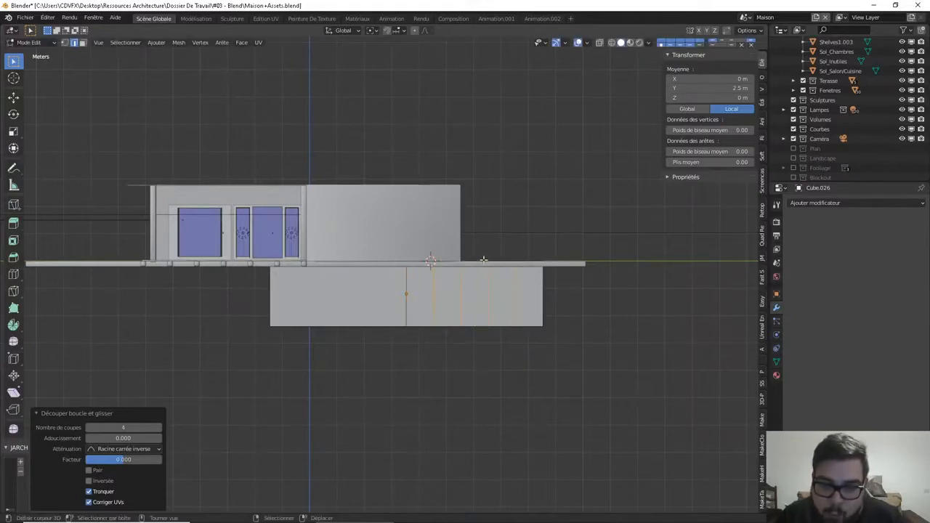
# Select the bottom edge of the block's positive Y end face
pyautogui.keyDown('shift'); pyautogui.moveTo(573, 294); pyautogui.dragTo(574, 292, button='middle'); pyautogui.keyUp('shift')
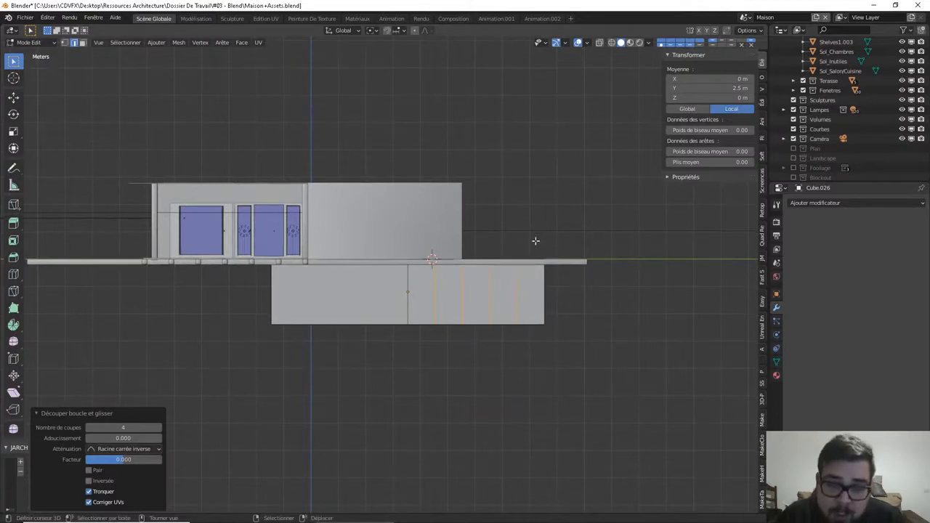
pyautogui.keyDown('shift'); pyautogui.moveTo(535, 240); pyautogui.dragTo(519, 249, button='middle'); pyautogui.keyUp('shift')
pyautogui.moveTo(521, 307); pyautogui.dragTo(499, 329, button='middle')
pyautogui.click(507, 295)
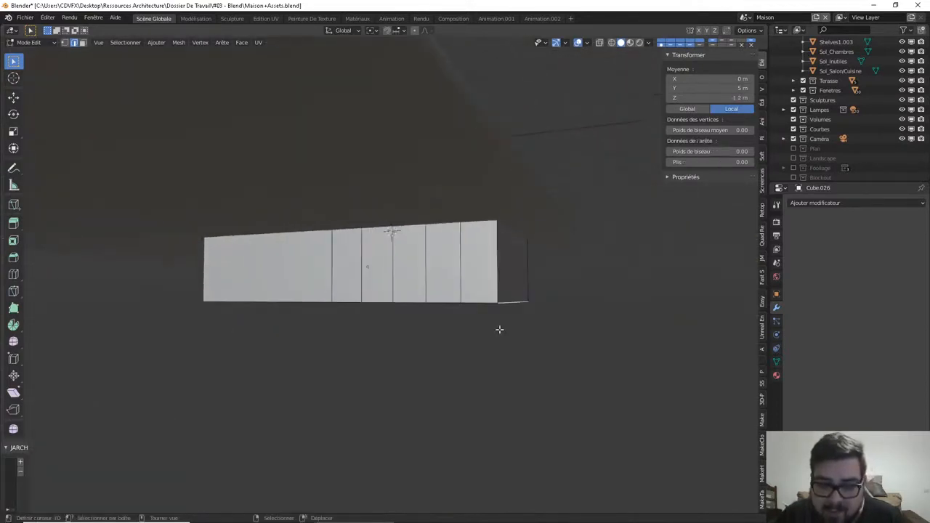
pyautogui.press('g')
pyautogui.press('z')
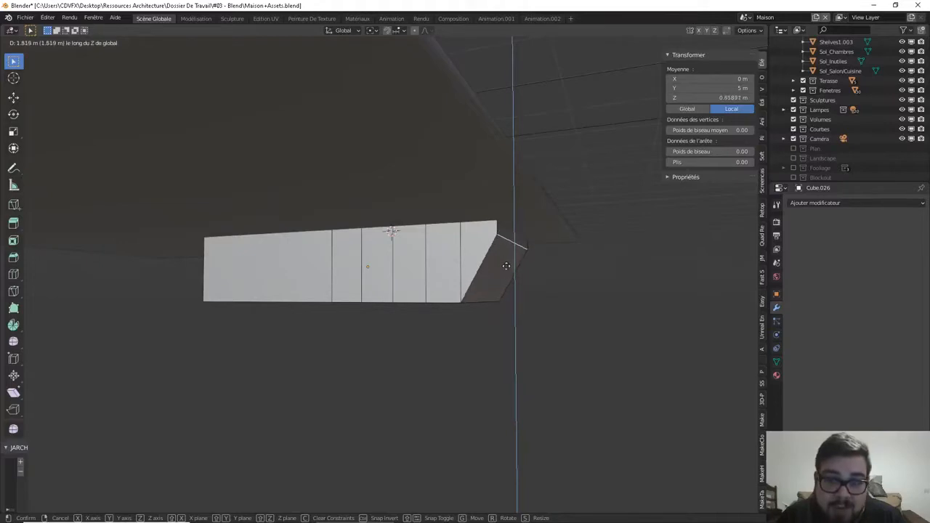
pyautogui.rightClick(508, 252)
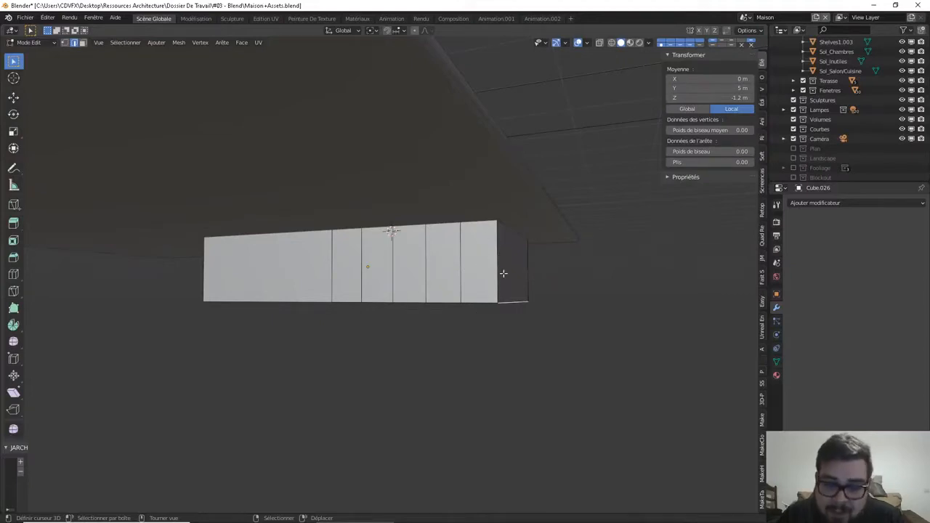
# Raise the selected end edge along Z and set its local Z position to 1 m
pyautogui.press('g')
pyautogui.press('z')
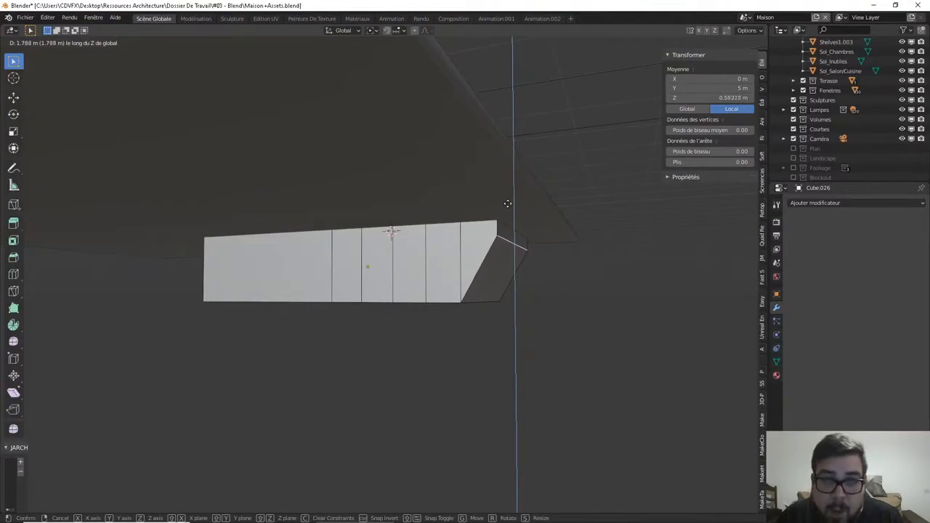
pyautogui.click(508, 199)
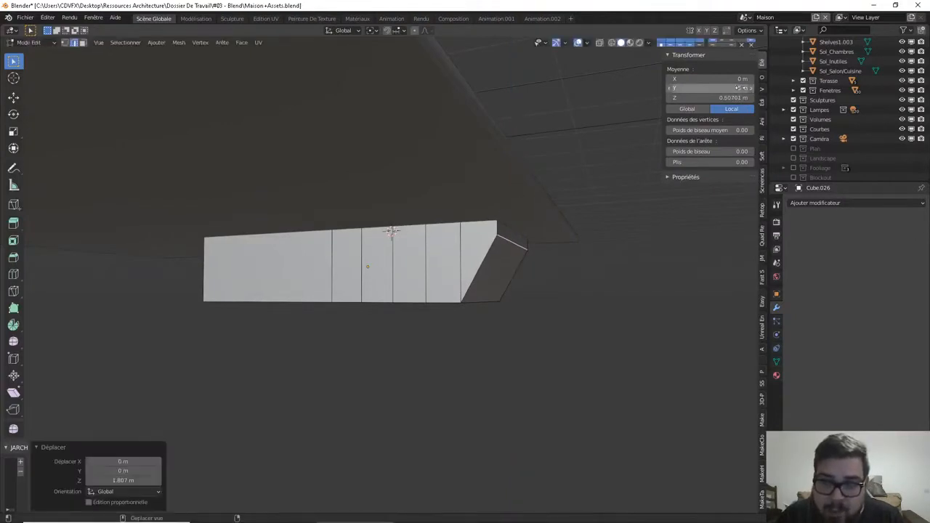
pyautogui.click(725, 99)
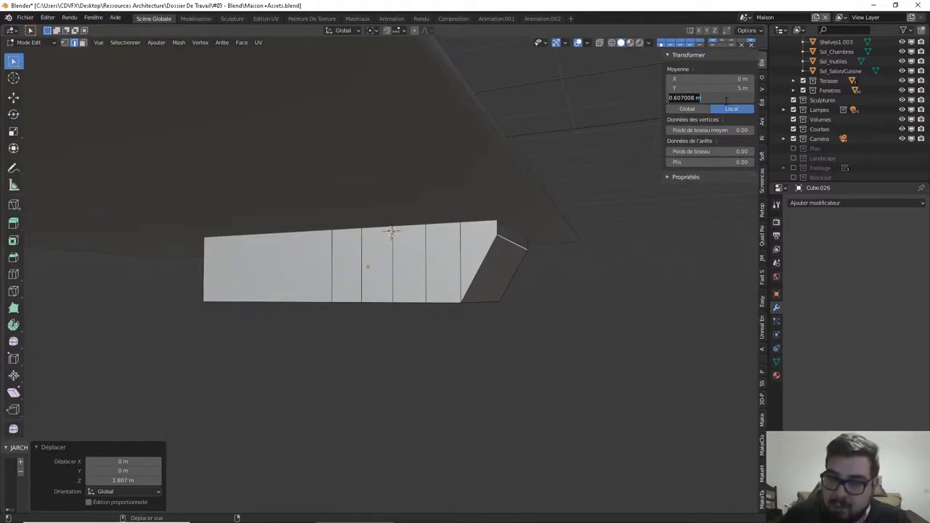
pyautogui.write('1')
pyautogui.press('Return')
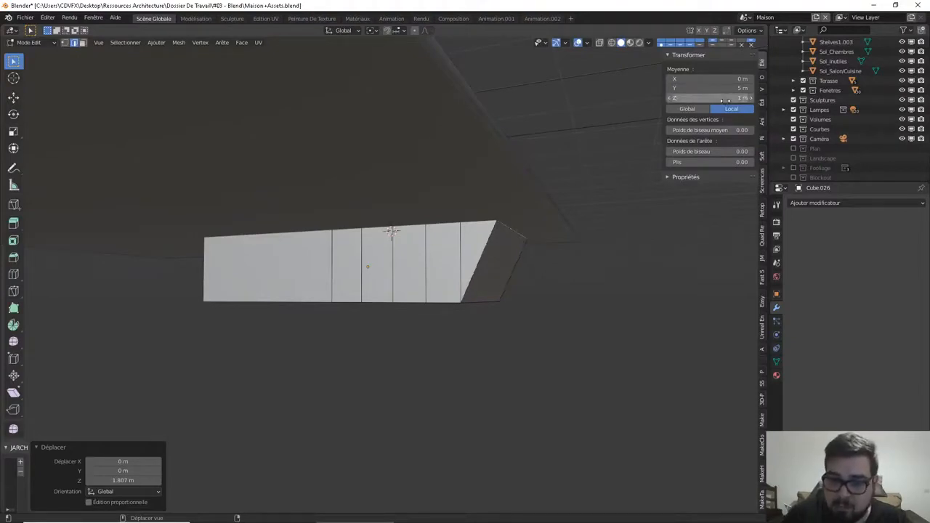
pyautogui.moveTo(720, 254); pyautogui.dragTo(600, 276, button='middle')
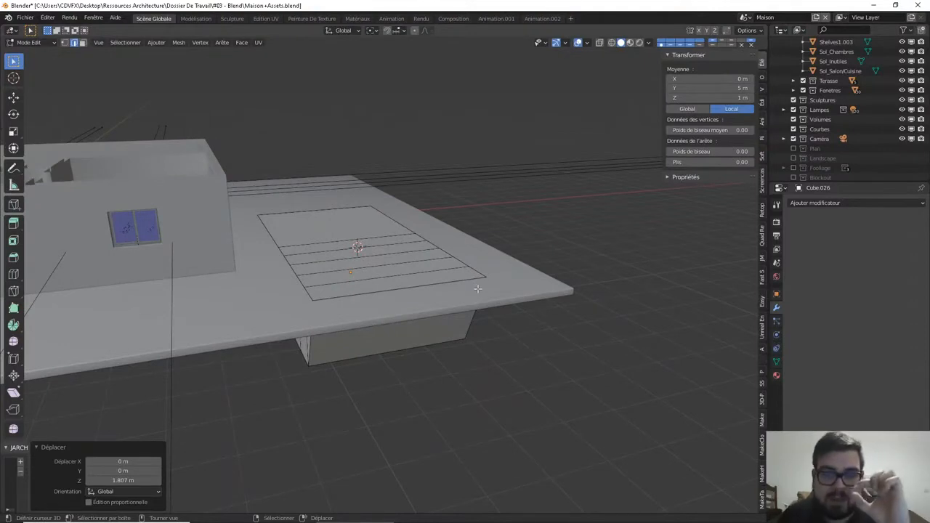
pyautogui.moveTo(478, 287); pyautogui.dragTo(490, 242, button='middle')
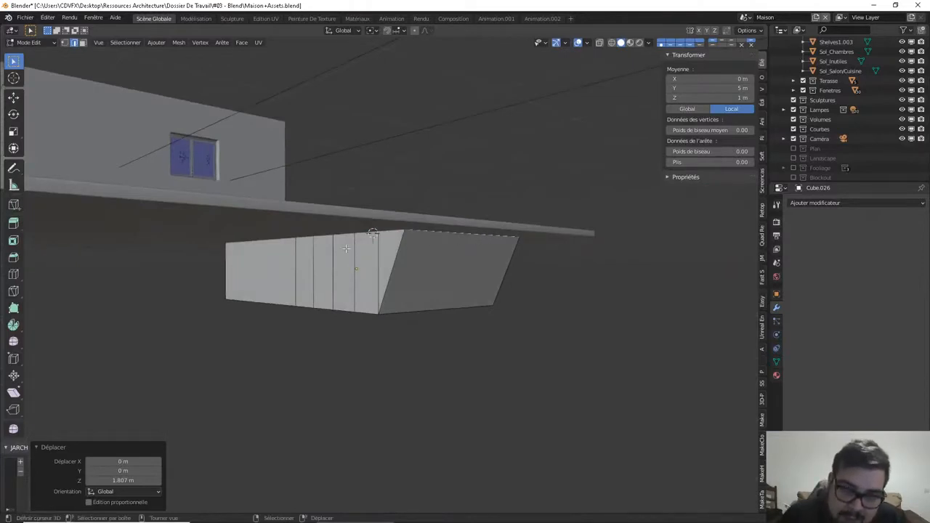
pyautogui.moveTo(347, 249); pyautogui.dragTo(491, 220, button='middle')
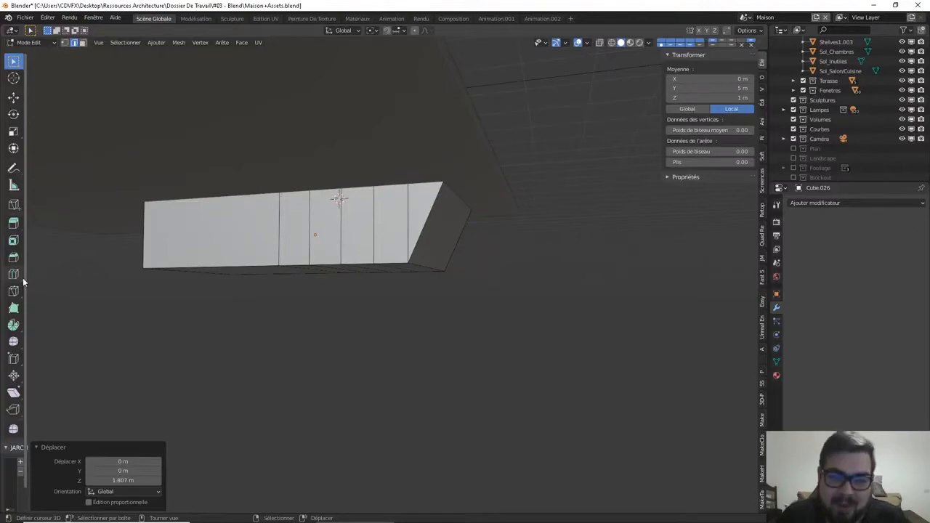
pyautogui.moveTo(112, 285); pyautogui.dragTo(129, 282, button='middle')
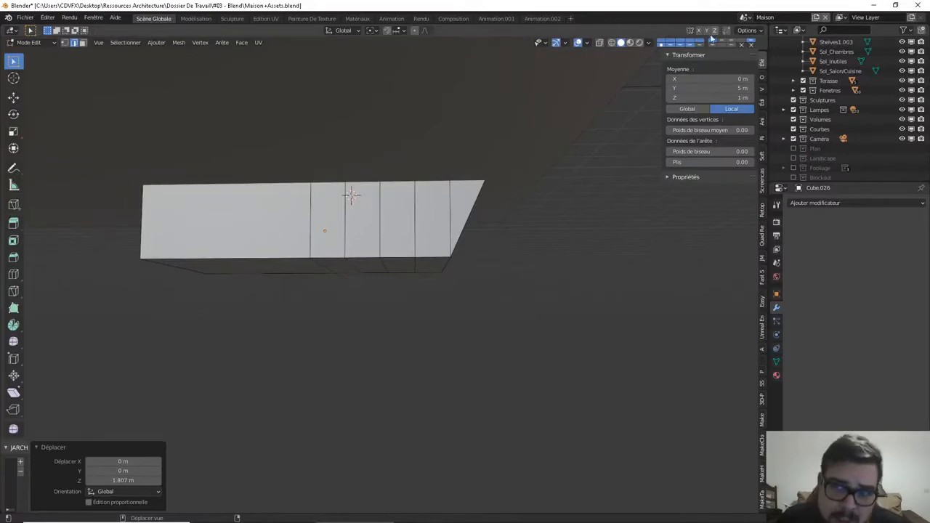
# Search the add-ons in the preferences for "collec" and close the preferences
pyautogui.click(48, 22)
pyautogui.click(77, 155)
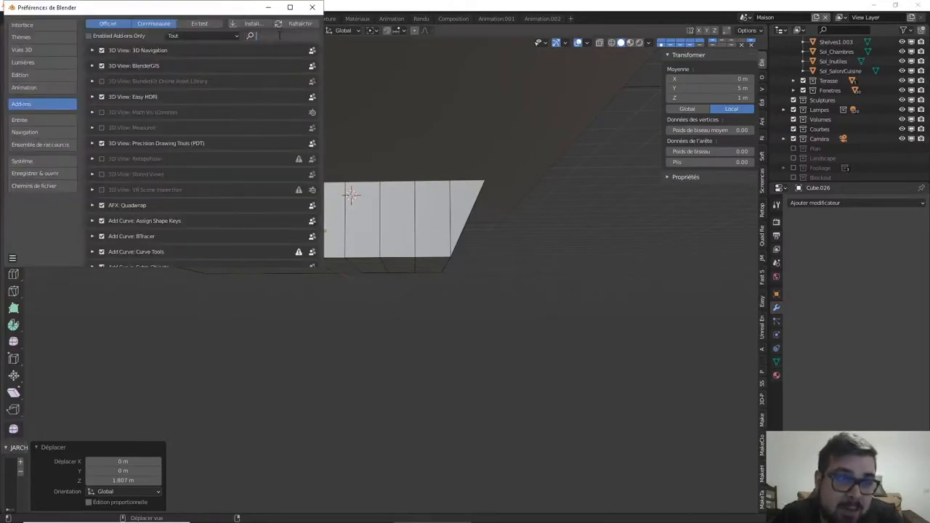
pyautogui.write('collec')
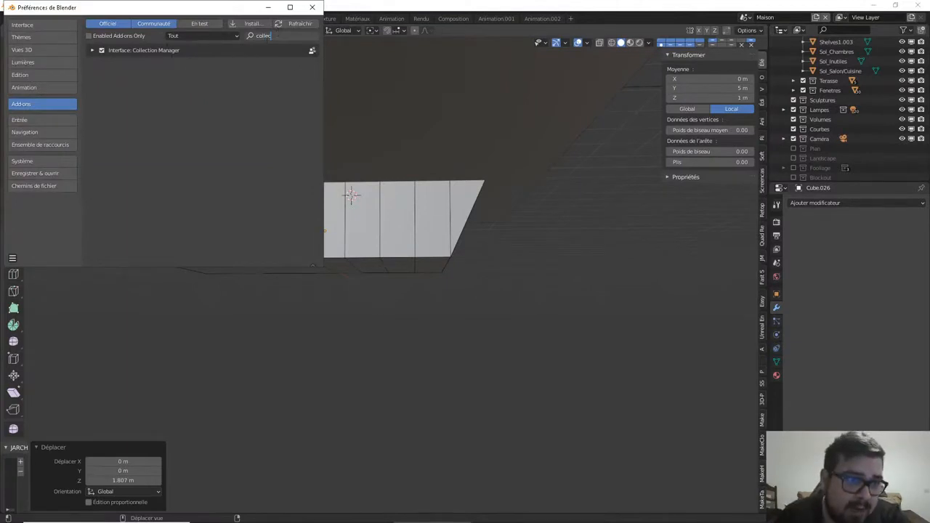
pyautogui.click(313, 7)
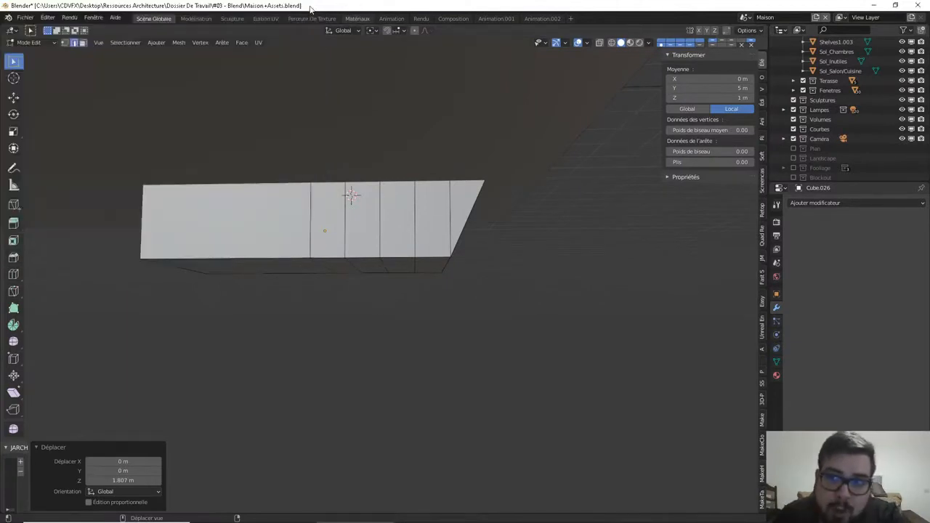
pyautogui.rightClick(865, 98)
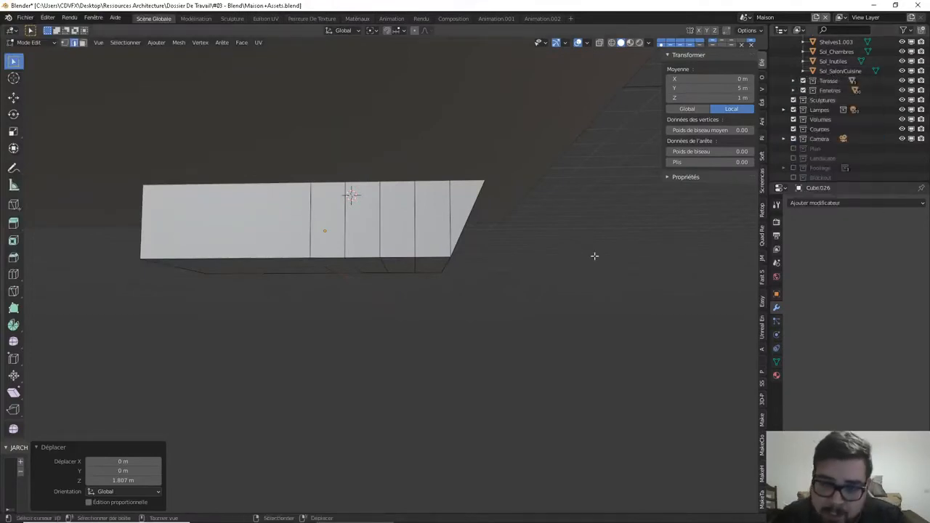
pyautogui.press('m')
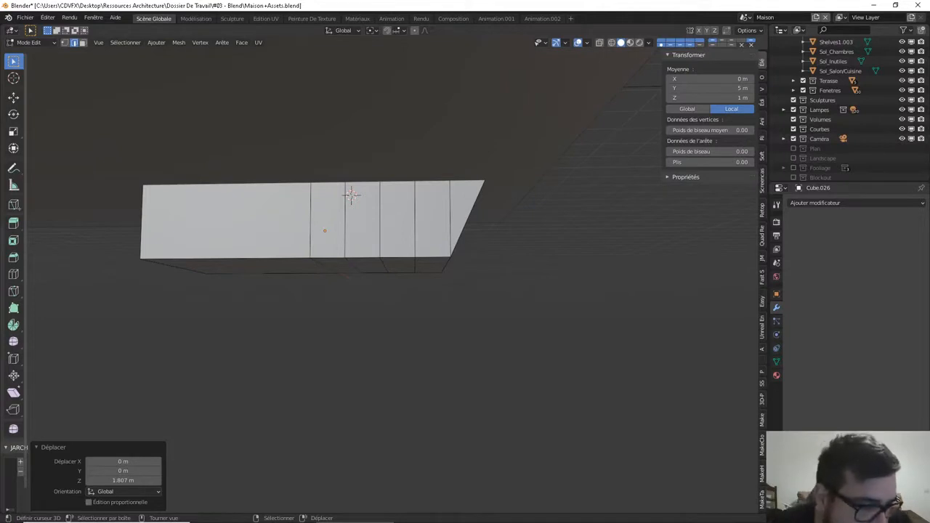
# Add two evenly spaced loop cuts across the sloped section at the block's positive Y end
pyautogui.scroll(-2, 133, 370)
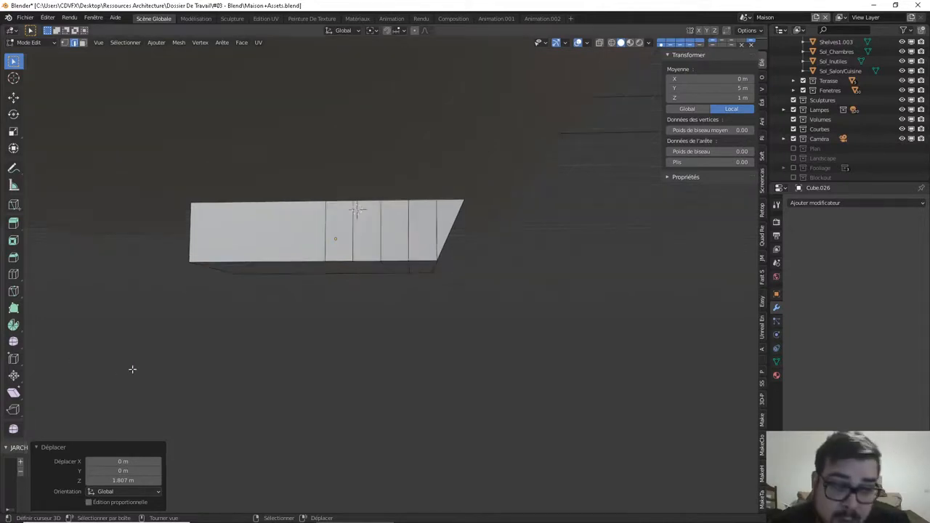
pyautogui.moveTo(394, 280); pyautogui.dragTo(407, 251, button='middle')
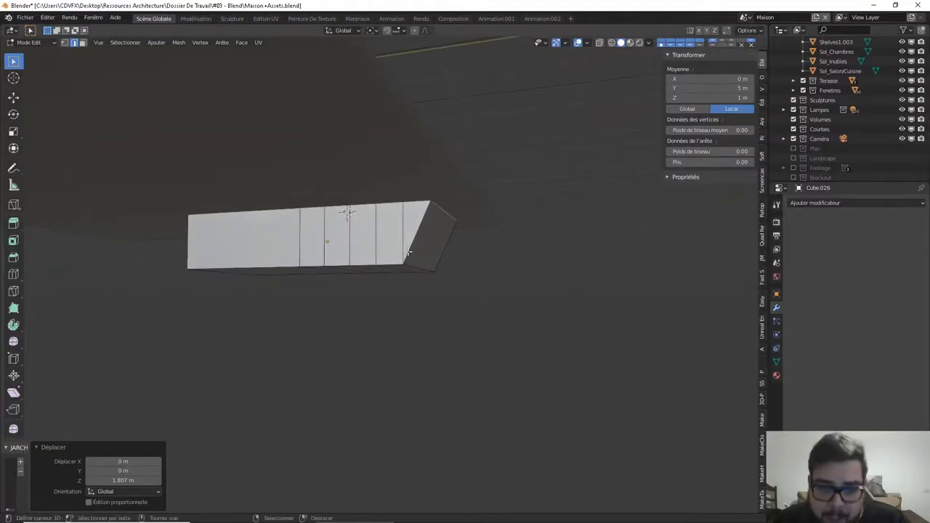
pyautogui.scroll(3, 412, 252)
pyautogui.click(439, 259)
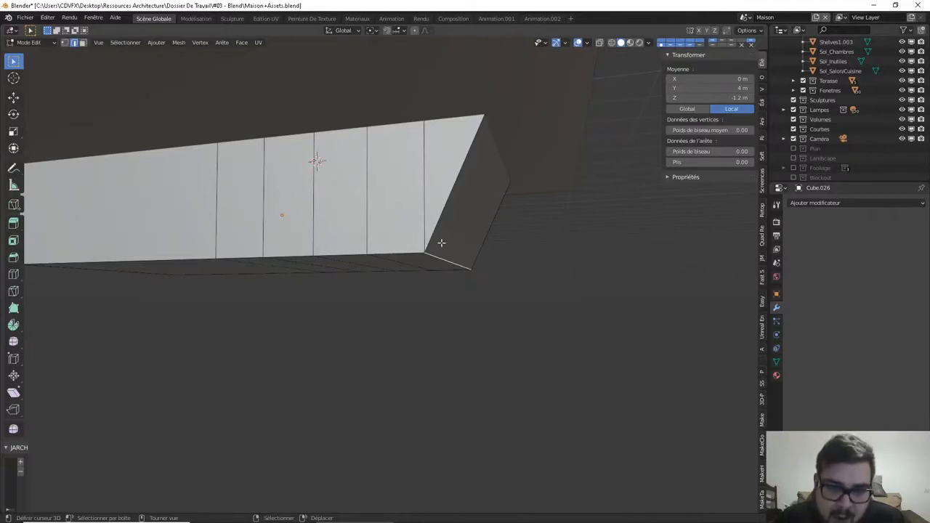
pyautogui.moveTo(436, 245); pyautogui.dragTo(465, 208, button='middle')
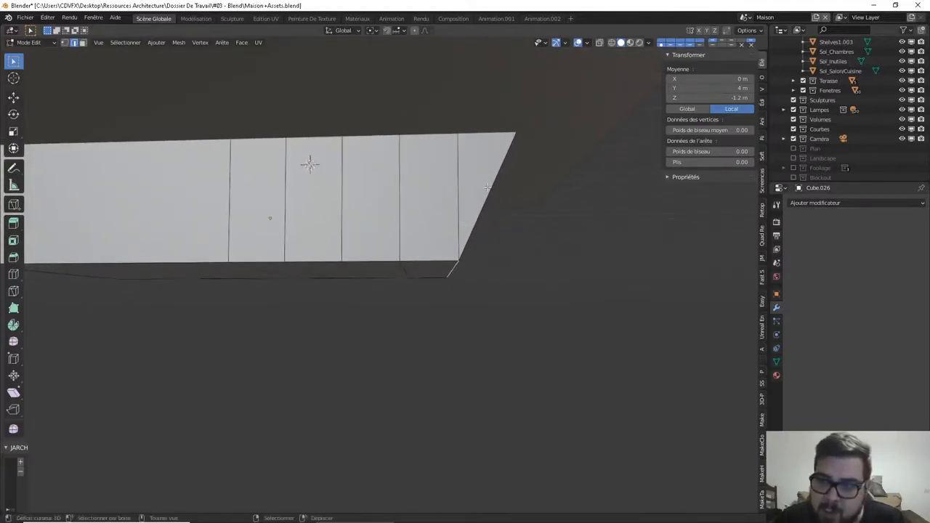
pyautogui.moveTo(515, 164); pyautogui.dragTo(492, 177, button='middle')
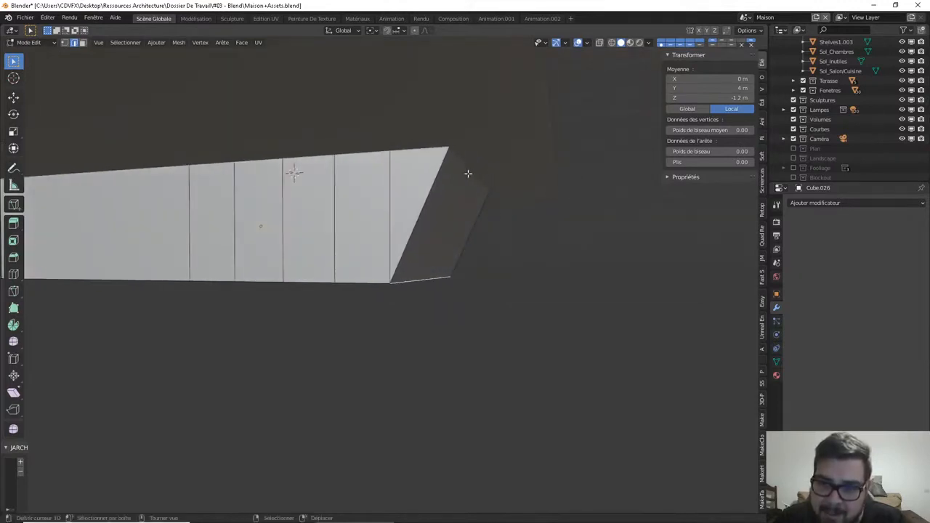
pyautogui.click(466, 173)
pyautogui.click(409, 277)
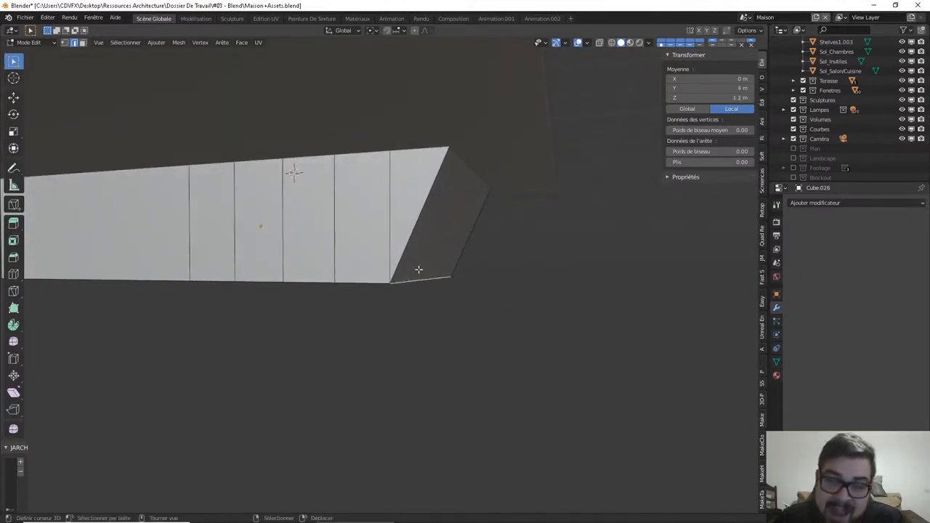
pyautogui.moveTo(437, 261); pyautogui.dragTo(459, 250, button='middle')
pyautogui.hotkey('ctrl', 'r')
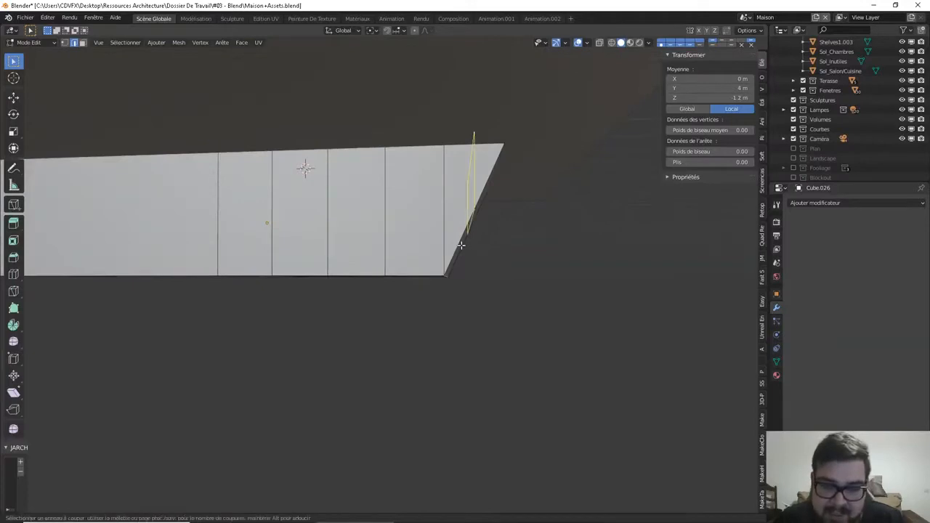
pyautogui.scroll(1, 461, 246)
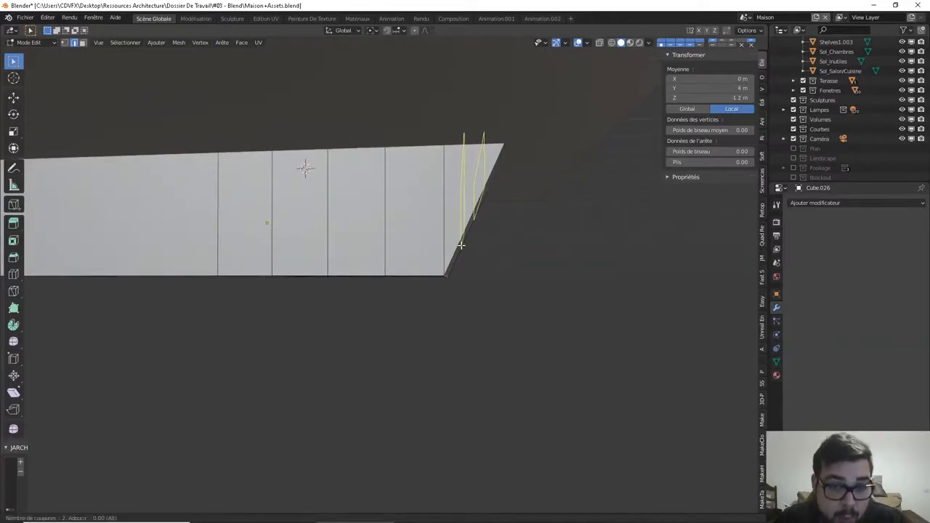
pyautogui.click(461, 245)
pyautogui.rightClick(458, 245)
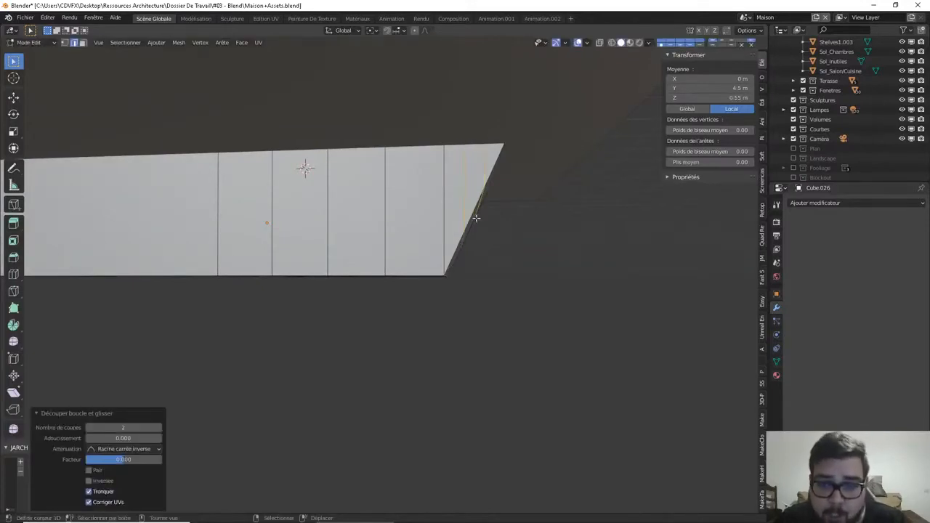
# Set the local Z of the two new edges on the sloped end face to 0.8 m for the outer and 0.6 m for the inner
pyautogui.moveTo(475, 213); pyautogui.dragTo(462, 216, button='middle')
pyautogui.click(462, 213)
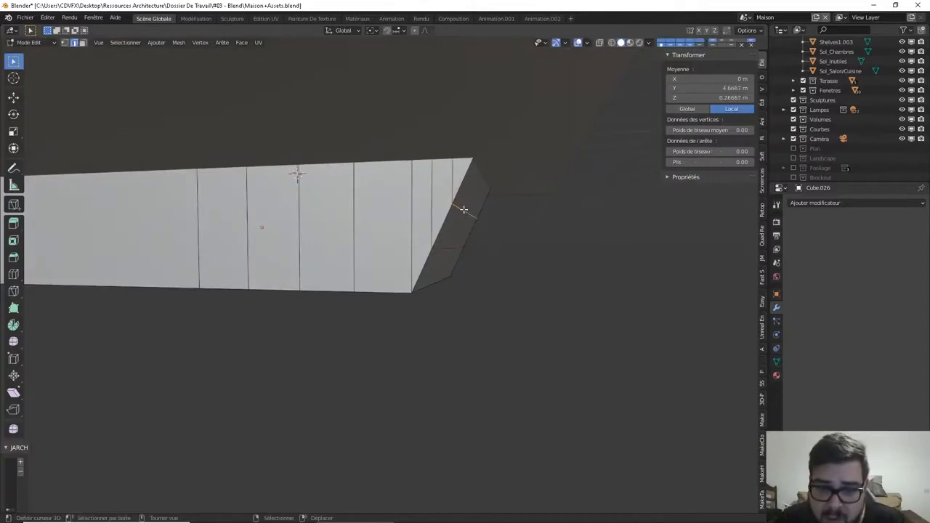
pyautogui.click(717, 98)
pyautogui.write('0.8')
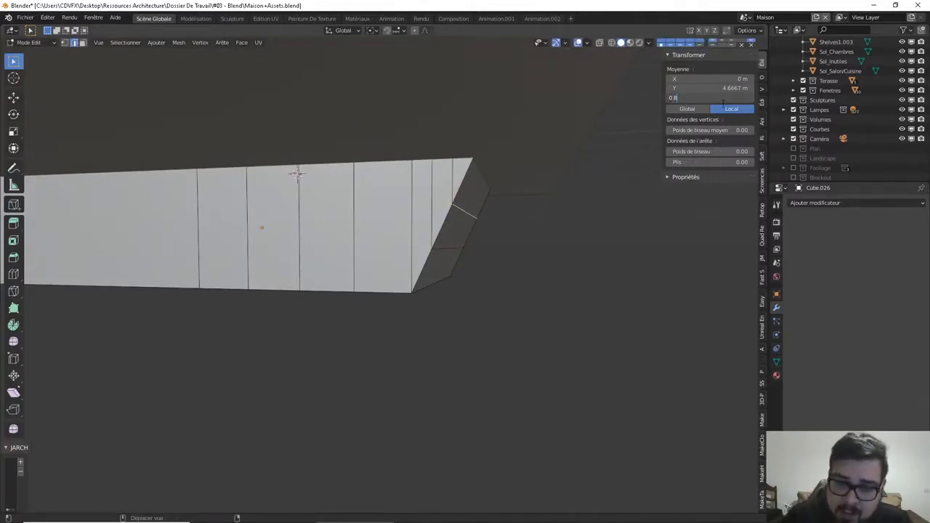
pyautogui.press('Return')
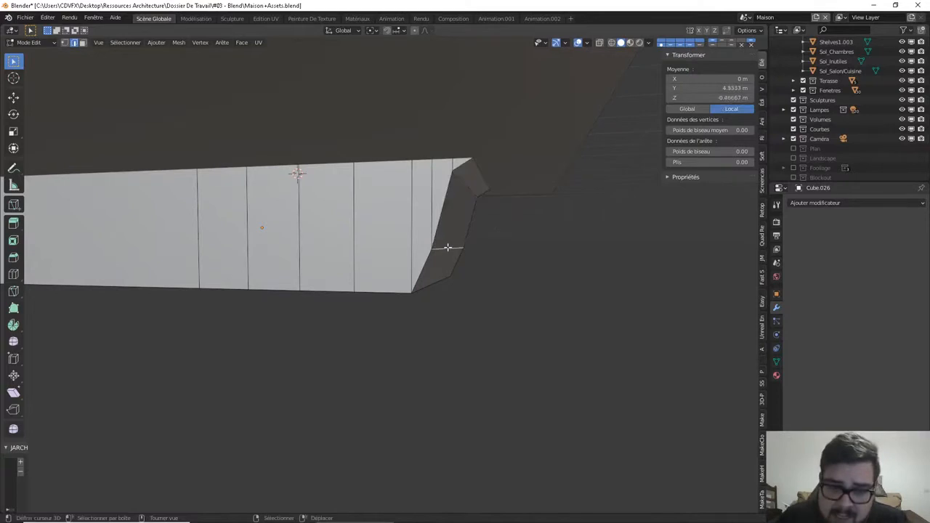
pyautogui.click(712, 98)
pyautogui.write('0.6')
pyautogui.press('Return')
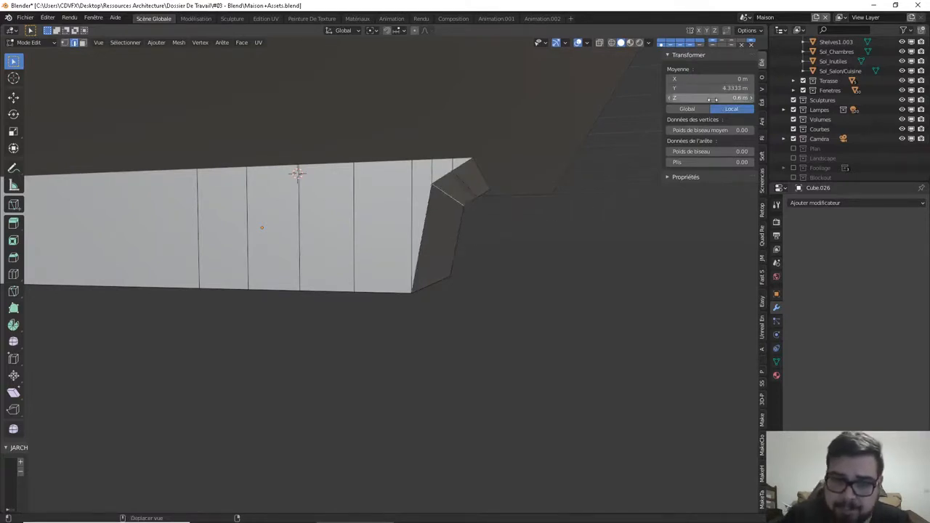
# Select the bottom edge at local Y 4 m, where the sloped end section begins
pyautogui.moveTo(492, 114); pyautogui.dragTo(472, 242, button='middle')
pyautogui.moveTo(396, 268); pyautogui.dragTo(453, 238, button='middle')
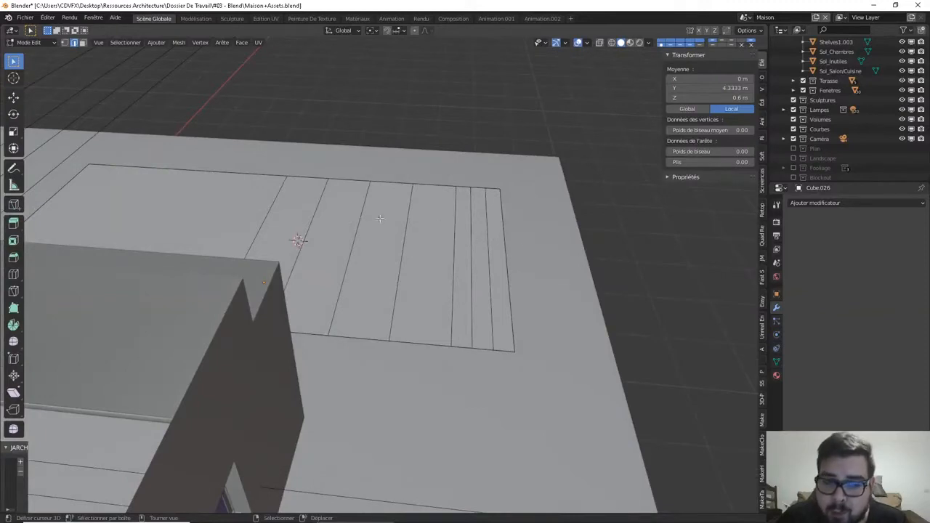
pyautogui.moveTo(507, 284); pyautogui.dragTo(504, 221, button='middle')
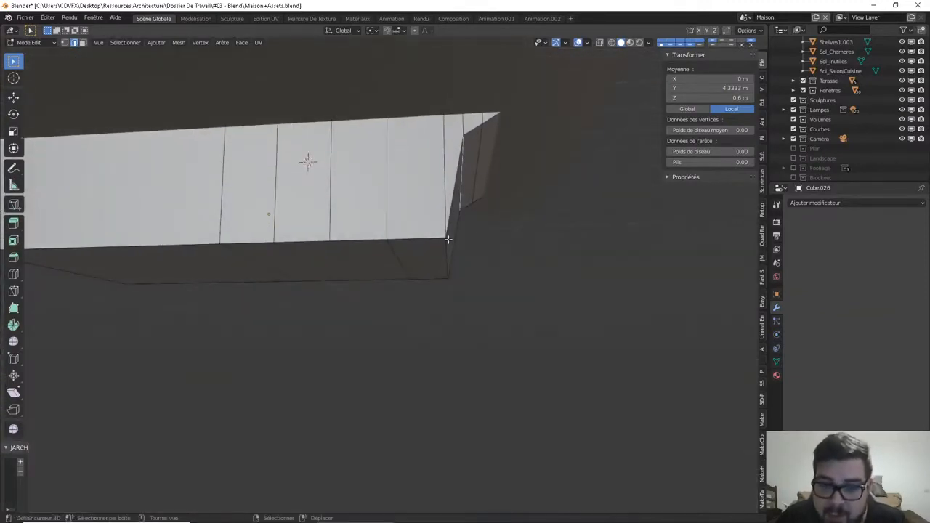
pyautogui.moveTo(449, 239); pyautogui.dragTo(460, 146, button='middle')
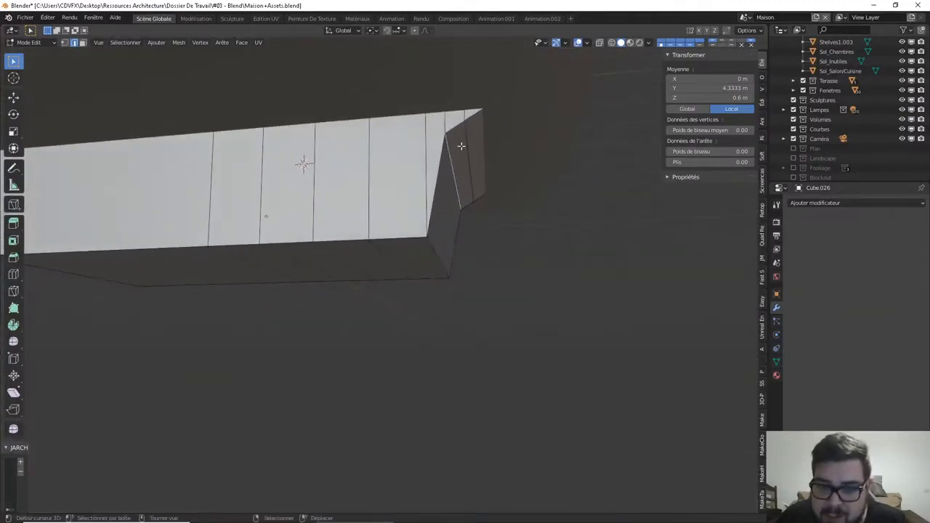
pyautogui.click(435, 250)
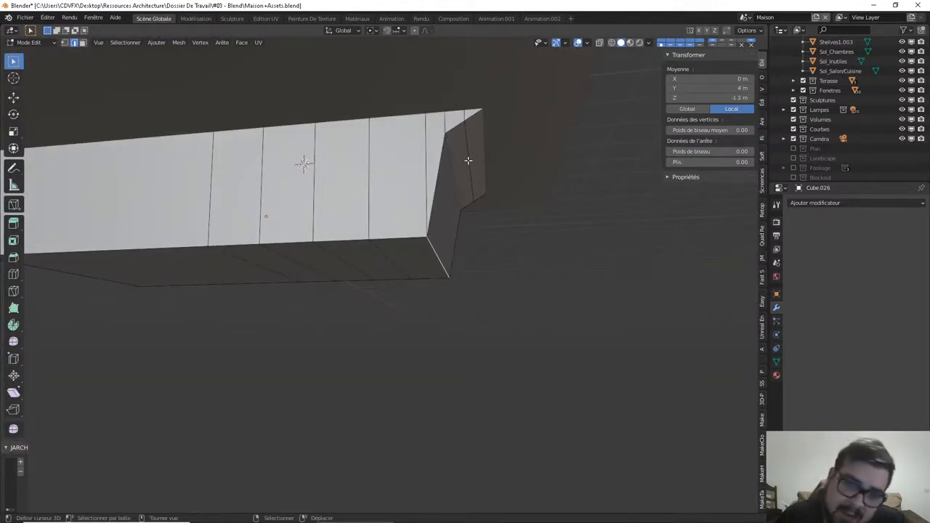
# Try to raise the selected bottom edge along the global Z axis, first by 0.4 m and then freehand by about 0.26 m
pyautogui.write('g')
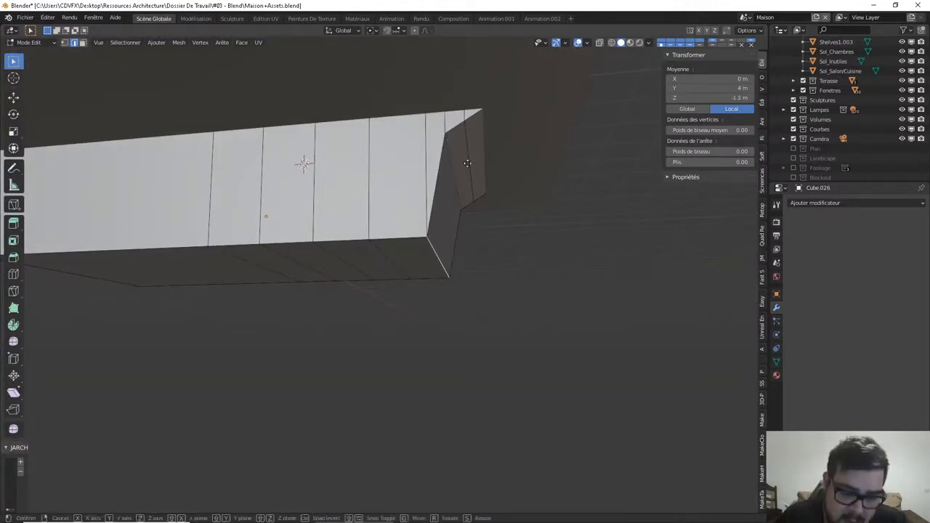
pyautogui.write('z0.4')
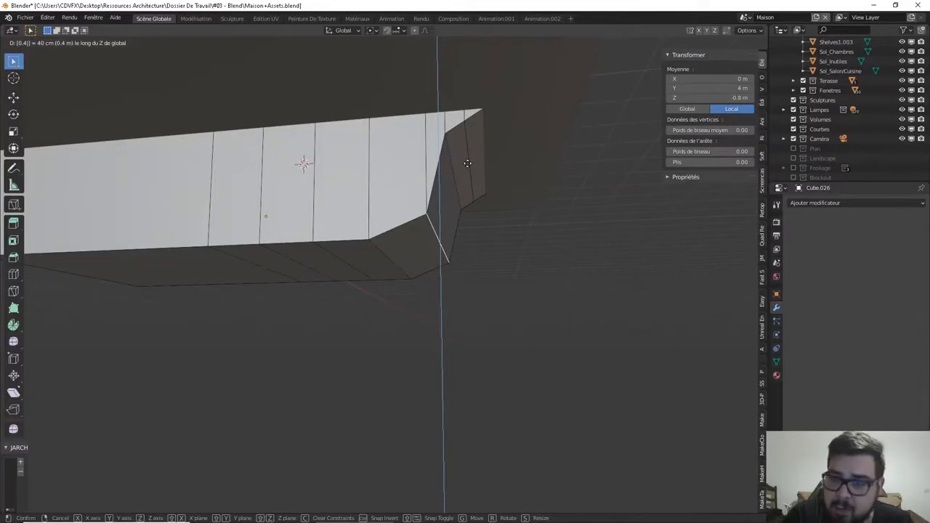
pyautogui.press('BackSpace')
pyautogui.press('BackSpace')
pyautogui.press('BackSpace')
pyautogui.press('BackSpace')
pyautogui.click(516, 151)
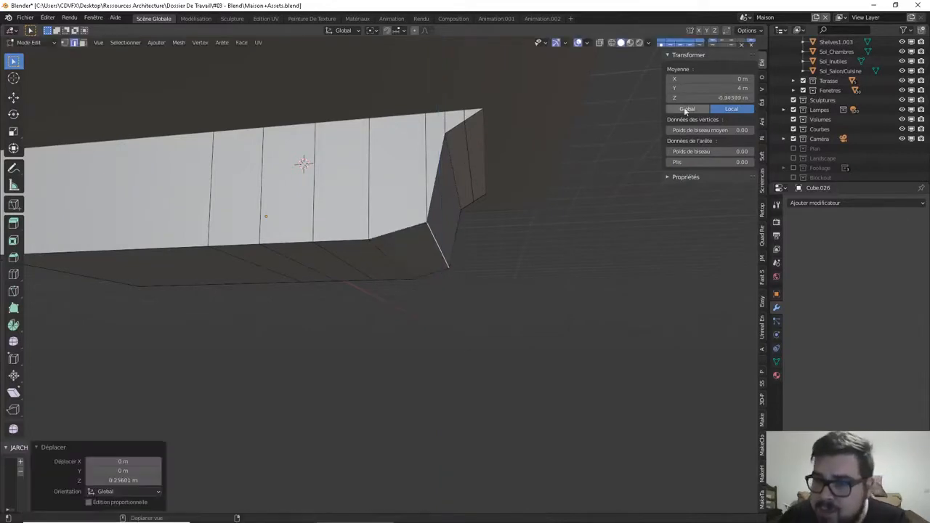
# Set the selected edge's local Z position to 0.4 m
pyautogui.doubleClick(686, 98)
pyautogui.write('0')
pyautogui.press('Return')
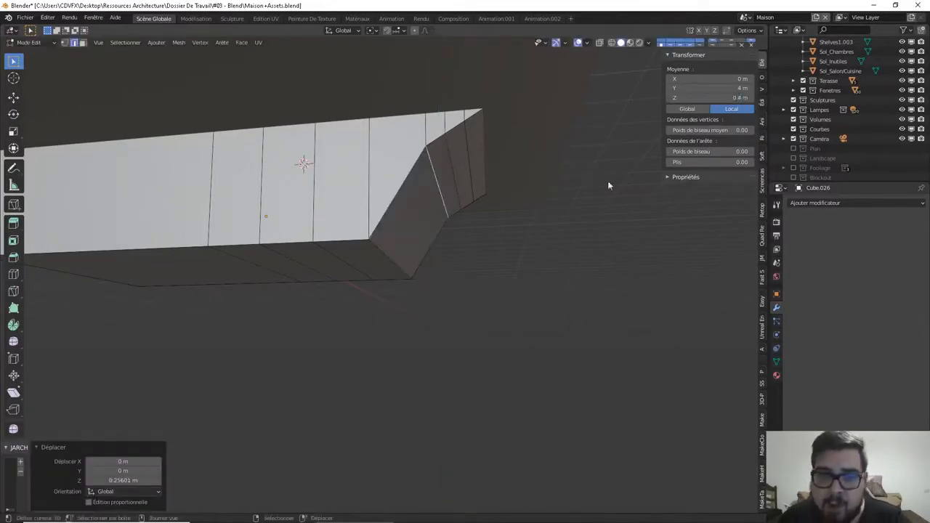
# Add two evenly spaced loop cuts to the section between local Y 3 m and 4 m
pyautogui.moveTo(434, 234)
pyautogui.mouseDown(button='middle')
pyautogui.moveTo(391, 226)
pyautogui.moveTo(432, 240)
pyautogui.mouseUp(button='middle')
pyautogui.click(432, 242)
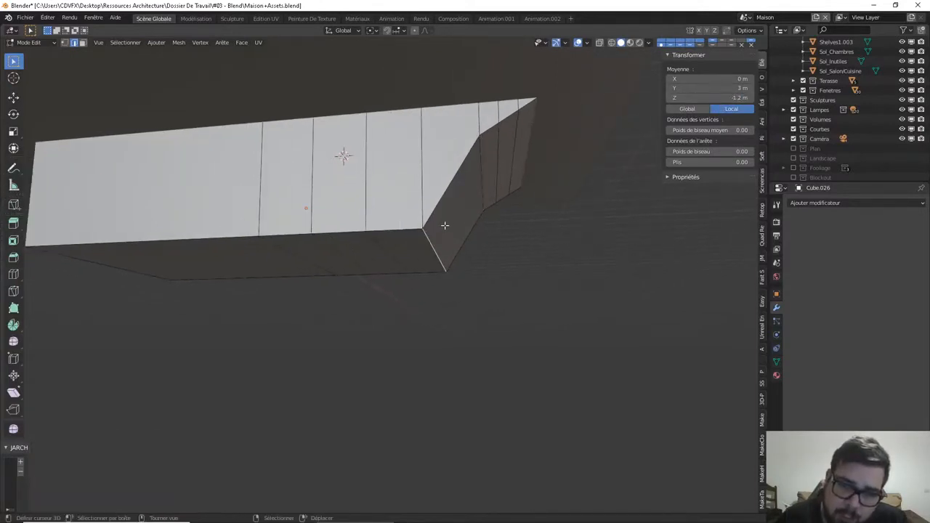
pyautogui.hotkey('ctrl', 'e')
pyautogui.hotkey('ctrl', 'r')
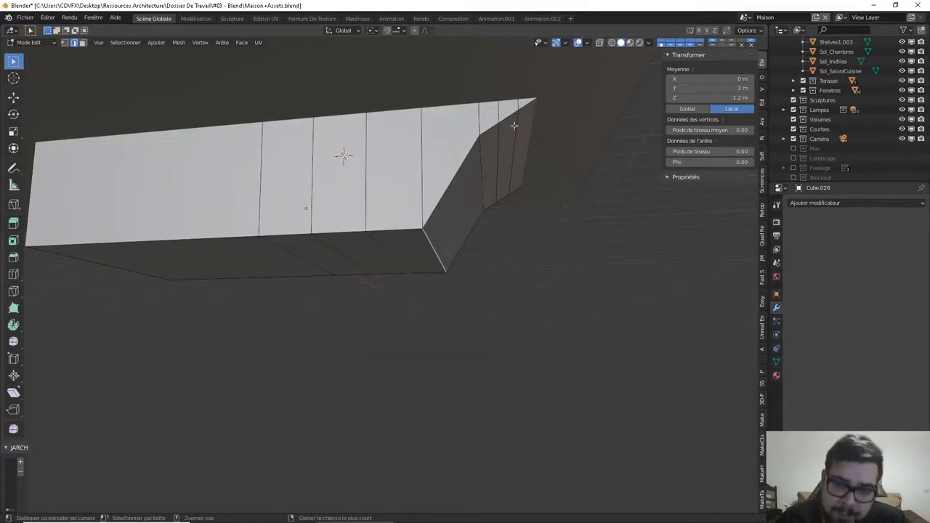
pyautogui.click(451, 149)
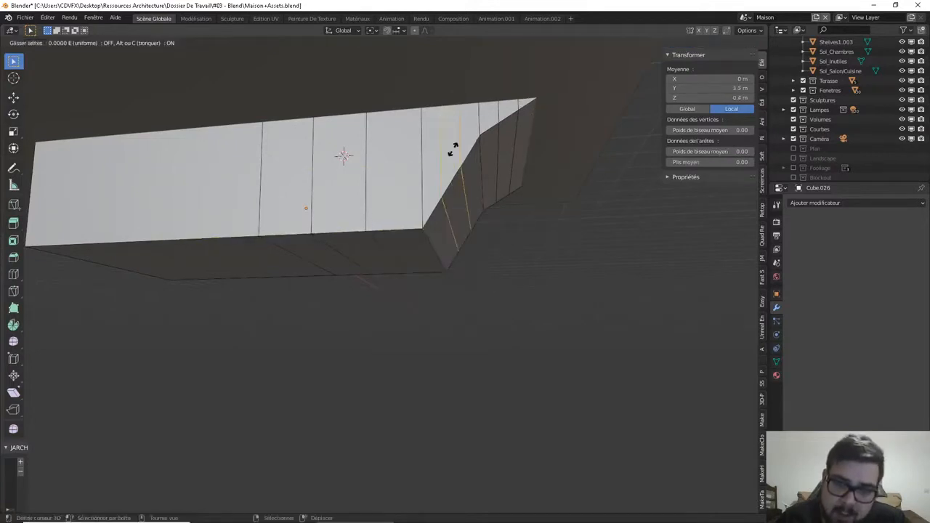
# Set the local Z of the two new underside edges to 0.2 m for the outer and 0 m for the inner
pyautogui.click(469, 184)
pyautogui.doubleClick(685, 97)
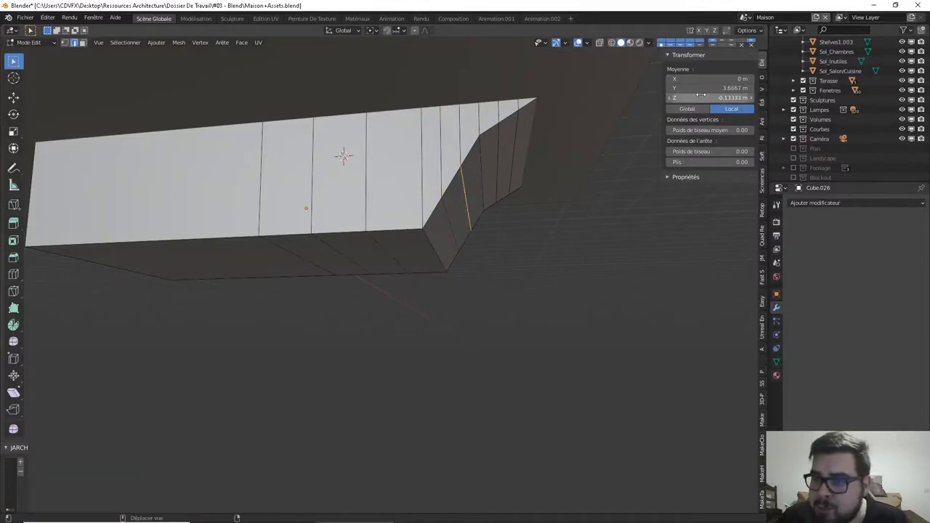
pyautogui.write('0.2')
pyautogui.press('Return')
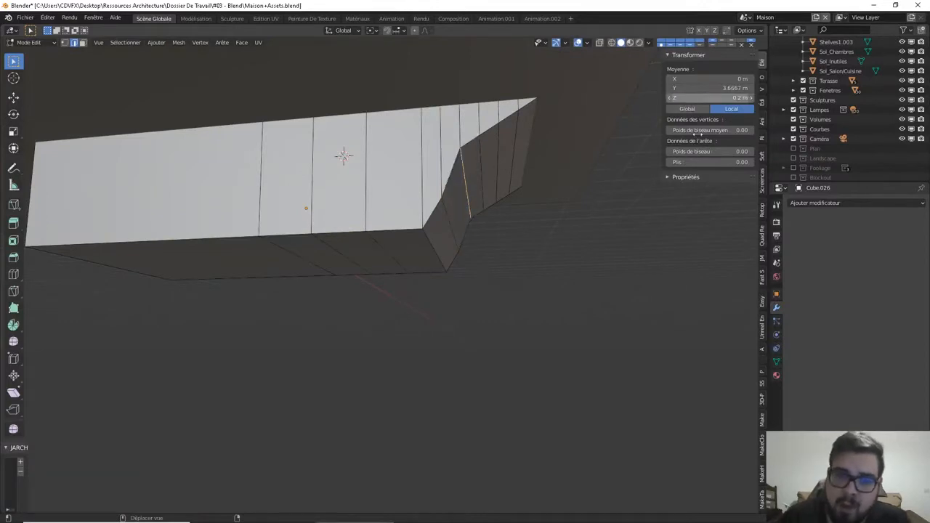
pyautogui.click(452, 211)
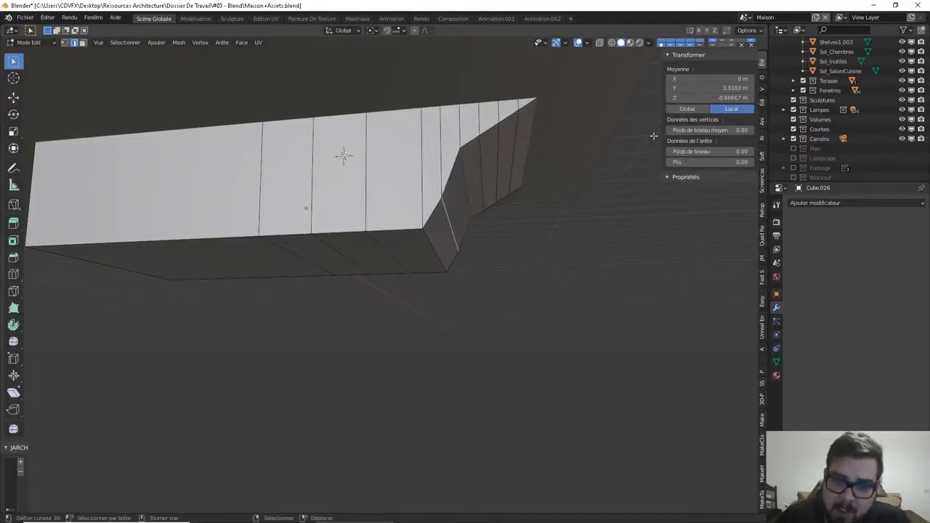
pyautogui.doubleClick(723, 98)
pyautogui.write('0')
pyautogui.press('Return')
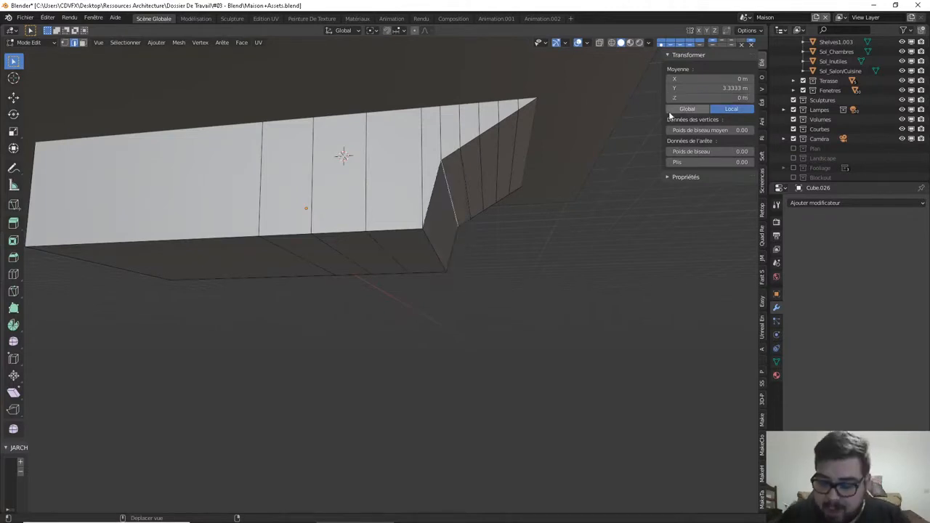
# Examine the stepped slope's profile under the slab in the side view
pyautogui.press('KP_1')
pyautogui.press('KP_3')
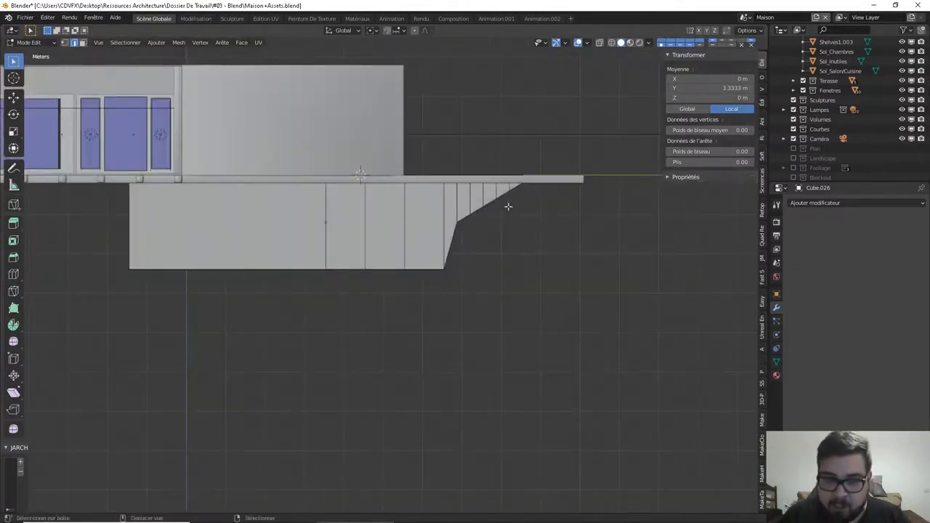
pyautogui.keyDown('shift'); pyautogui.moveTo(508, 204); pyautogui.dragTo(534, 221, button='middle'); pyautogui.keyUp('shift')
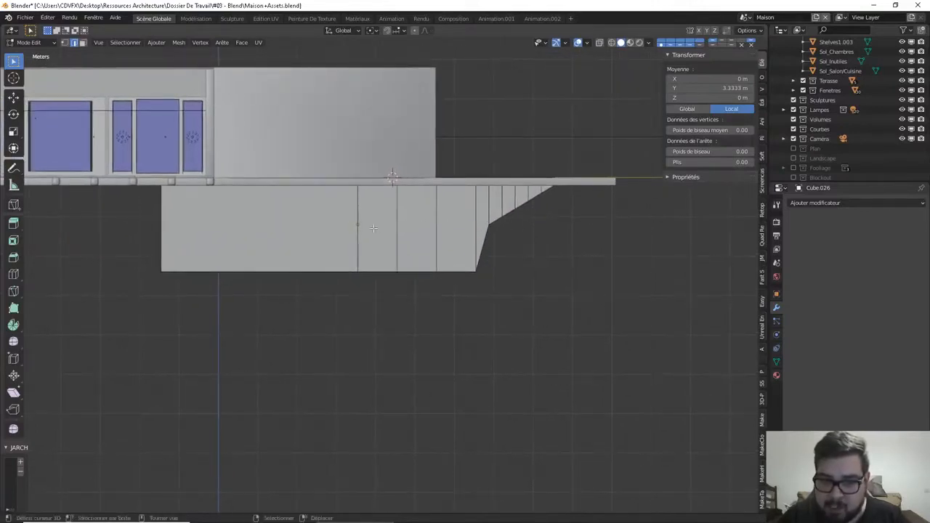
# Set the local Z of the volume's underside edge at local Y 3 m to -0.2 m
pyautogui.keyDown('shift'); pyautogui.moveTo(483, 208); pyautogui.dragTo(626, 206, button='middle'); pyautogui.keyUp('shift')
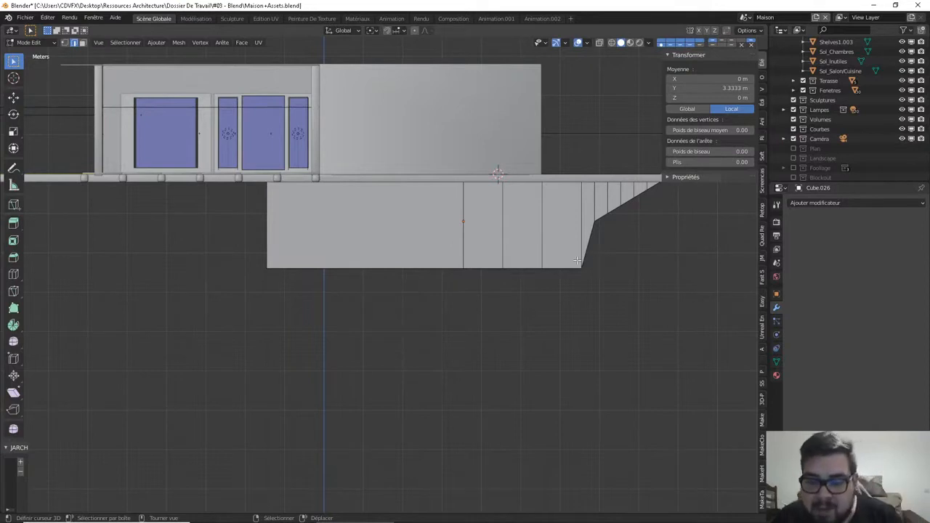
pyautogui.keyDown('shift'); pyautogui.moveTo(575, 256); pyautogui.dragTo(567, 239, button='middle'); pyautogui.keyUp('shift')
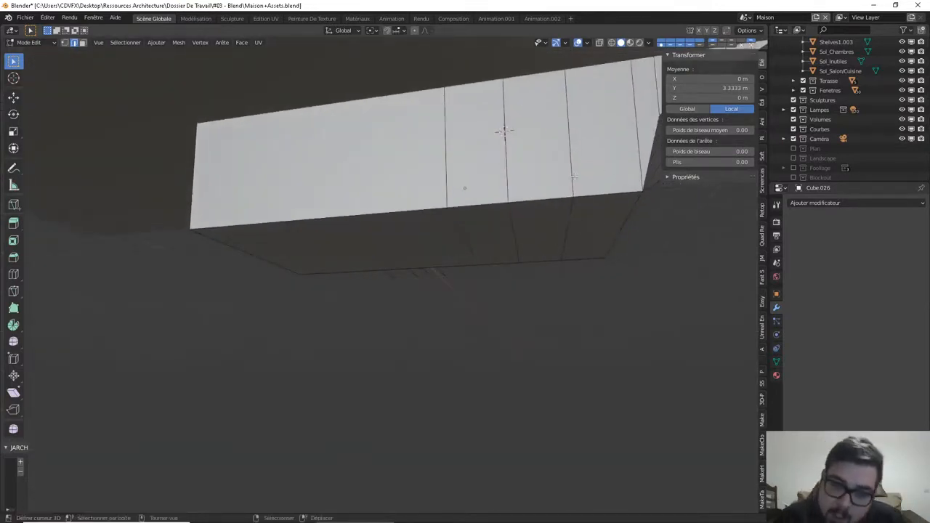
pyautogui.click(627, 214)
pyautogui.moveTo(627, 214); pyautogui.dragTo(591, 231, button='middle')
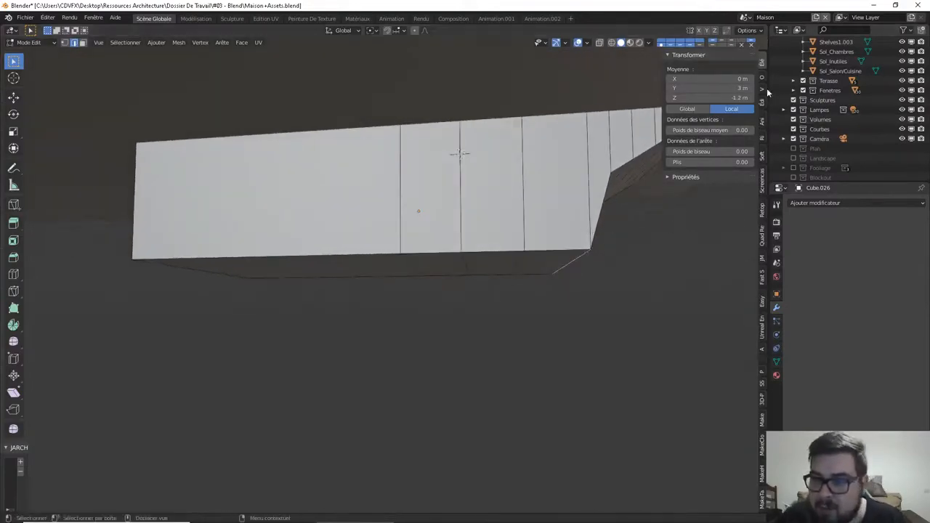
pyautogui.click(723, 97)
pyautogui.write('0')
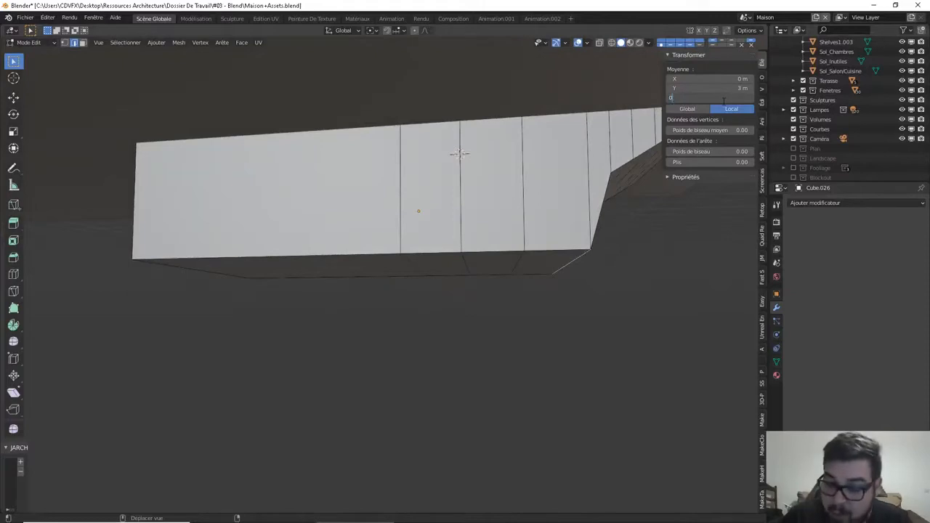
pyautogui.press('BackSpace')
pyautogui.write('-0.8')
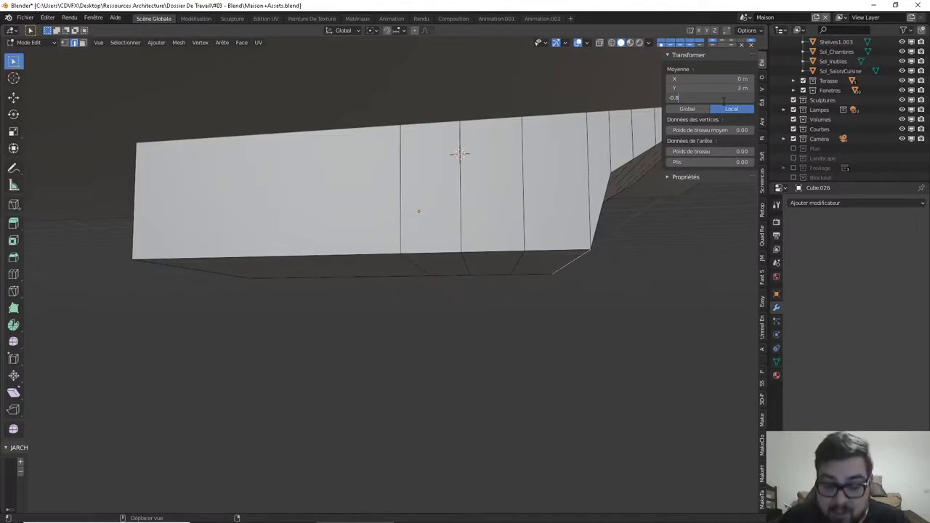
pyautogui.press('BackSpace')
pyautogui.press('BackSpace')
pyautogui.write('.2')
pyautogui.press('Return')
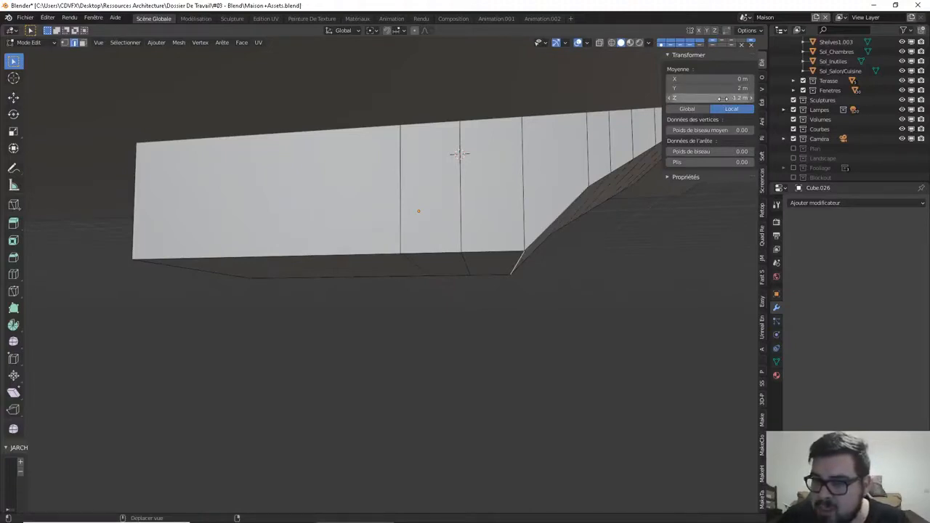
# Set the local Z of the underside edge at local Y 2 m to -0.8 m
pyautogui.click(723, 98)
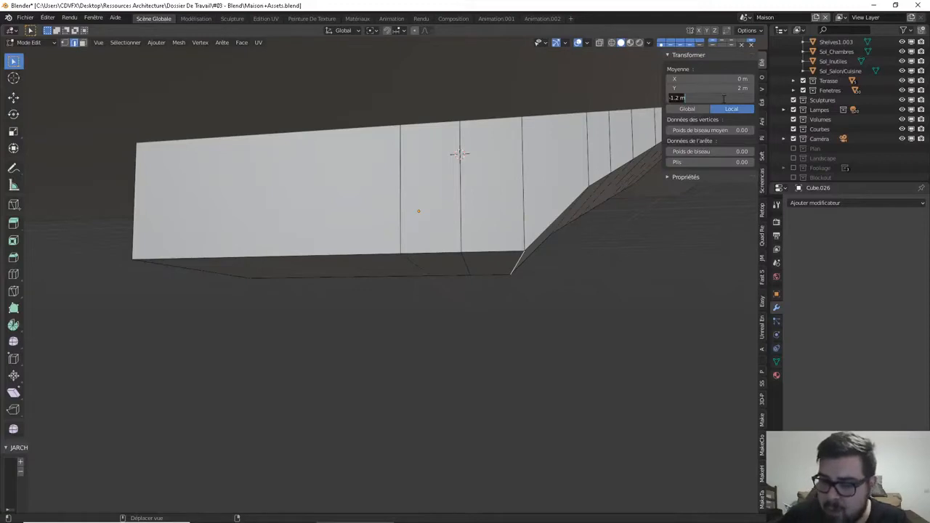
pyautogui.write('0.8')
pyautogui.press('Return')
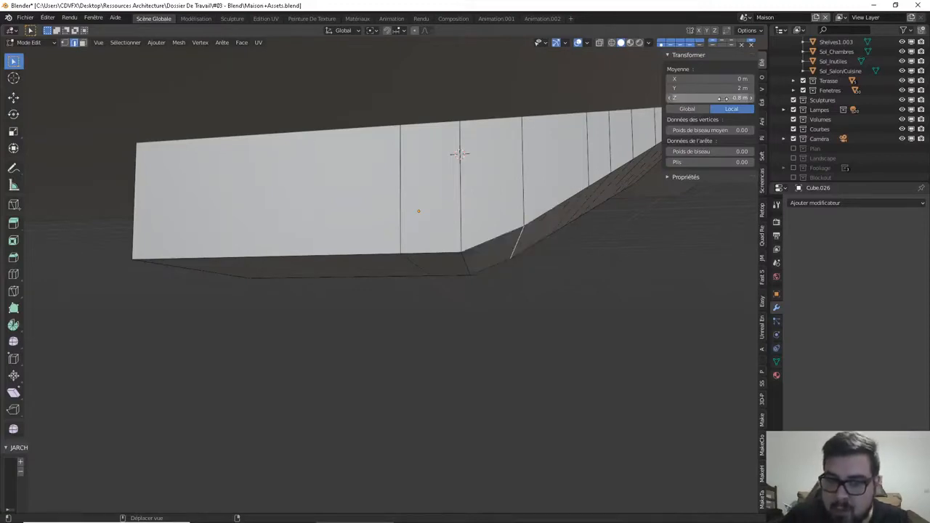
# Set the local Z of the underside edge at local Y 1 m to -1 m
pyautogui.moveTo(552, 178); pyautogui.dragTo(567, 202, button='middle')
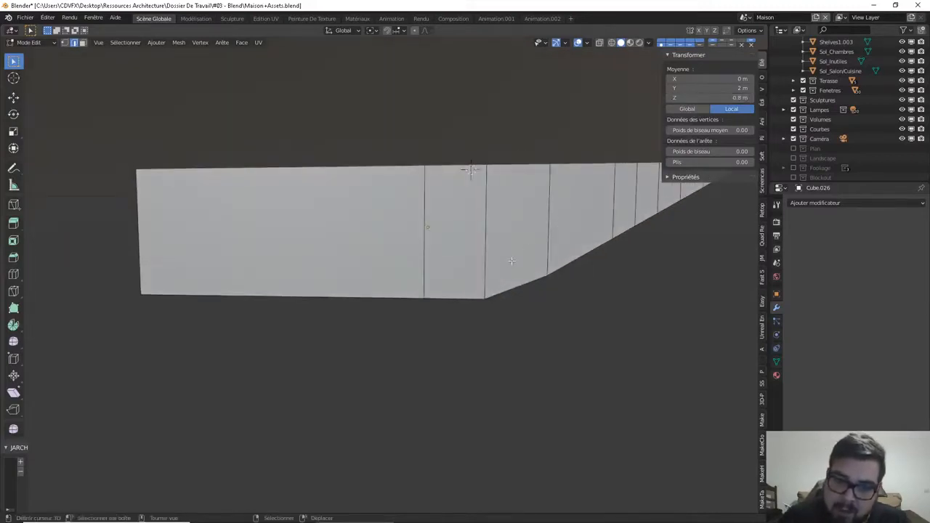
pyautogui.moveTo(480, 295); pyautogui.dragTo(488, 259, button='middle')
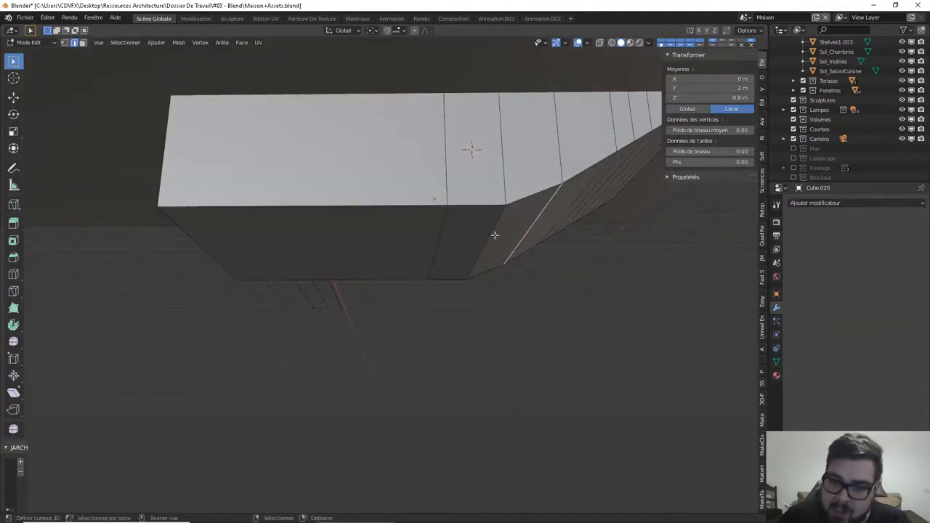
pyautogui.click(495, 234)
pyautogui.click(723, 98)
pyautogui.press('BackSpace')
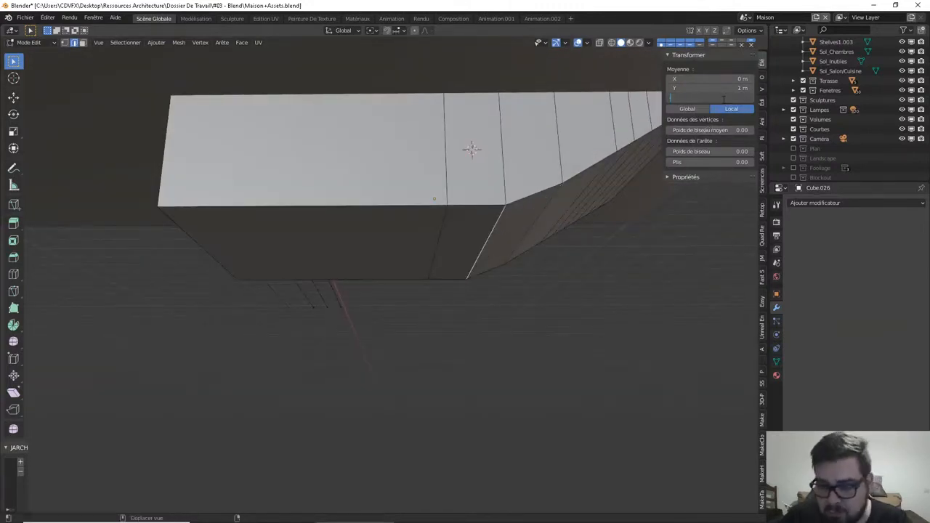
pyautogui.write('-14')
pyautogui.press('BackSpace')
pyautogui.press('Return')
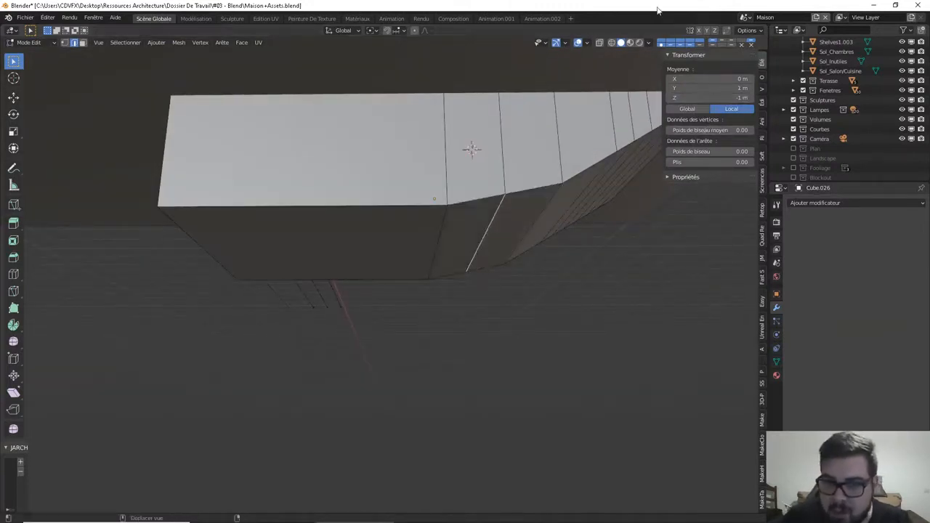
# Leave the isolated view to bring back the slab and house around the sloped volume
pyautogui.press('KP_Divide')
pyautogui.moveTo(528, 276); pyautogui.dragTo(502, 388, button='middle')
pyautogui.scroll(-4, 523, 279)
pyautogui.moveTo(483, 354); pyautogui.dragTo(686, 279, button='middle')
pyautogui.keyDown('shift'); pyautogui.moveTo(384, 266); pyautogui.dragTo(378, 274, button='middle'); pyautogui.keyUp('shift')
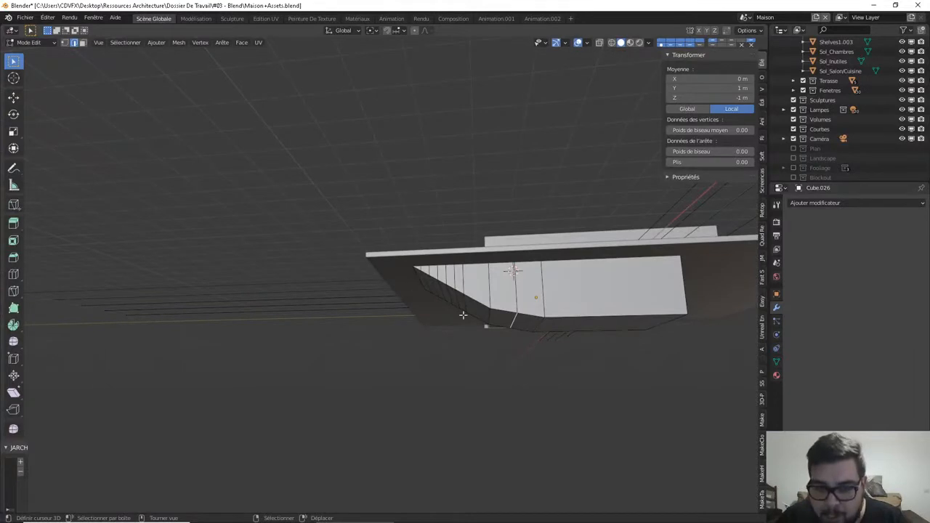
pyautogui.moveTo(473, 308); pyautogui.dragTo(474, 293, button='middle')
pyautogui.moveTo(477, 330); pyautogui.dragTo(501, 313, button='middle')
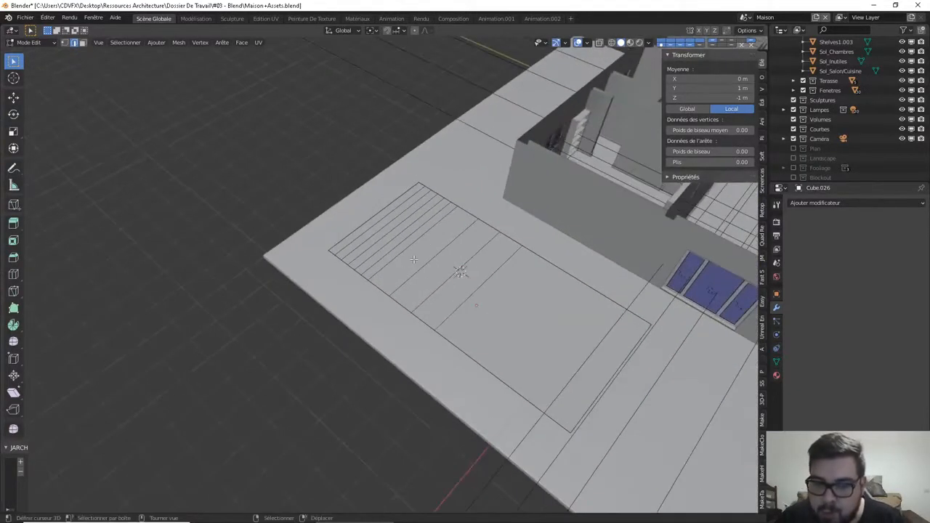
# Delete all the top faces of the sloped volume in face select mode and return to object mode
pyautogui.press('Tab')
pyautogui.press('Tab')
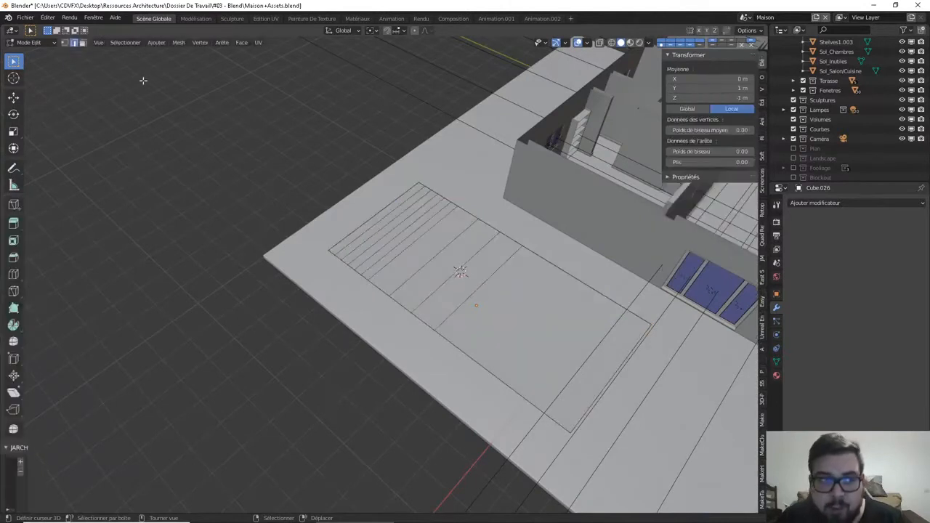
pyautogui.click(80, 44)
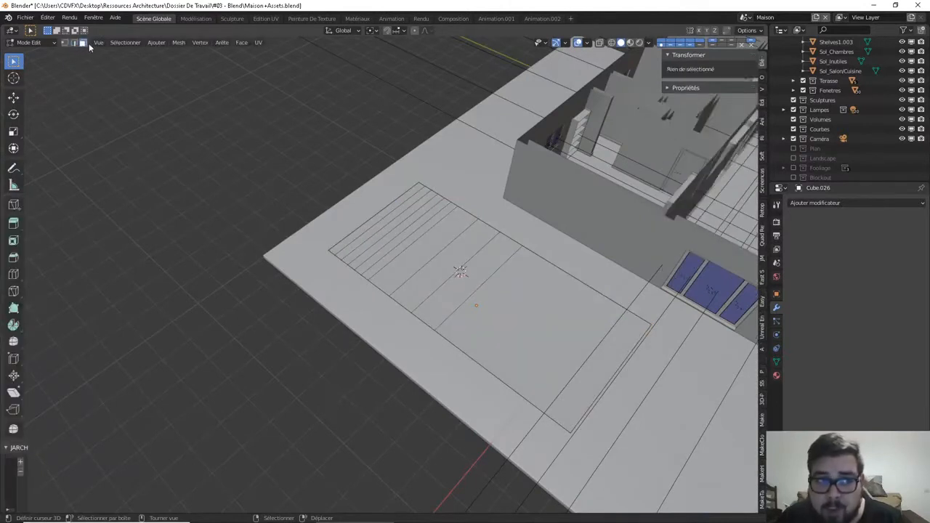
pyautogui.click(356, 237)
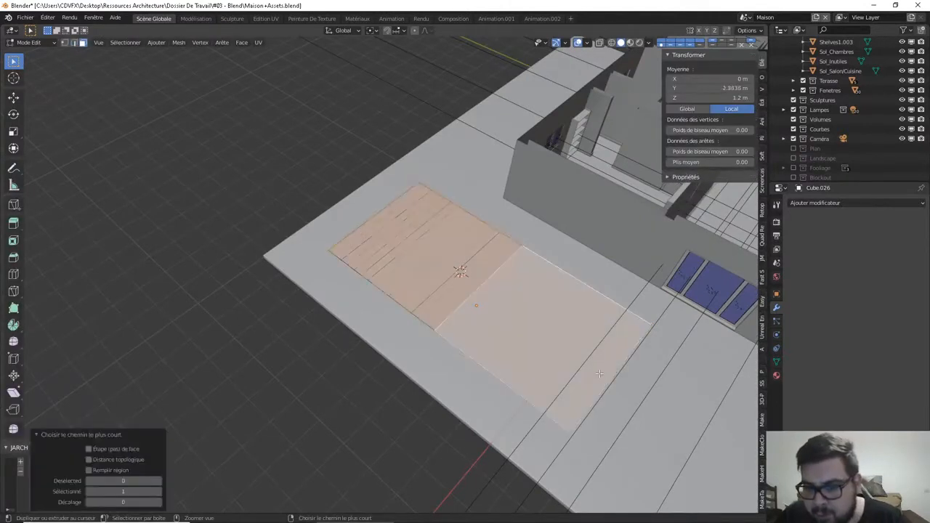
pyautogui.keyDown('ctrl'); pyautogui.click(592, 345); pyautogui.keyUp('ctrl')
pyautogui.press('x')
pyautogui.click(640, 310)
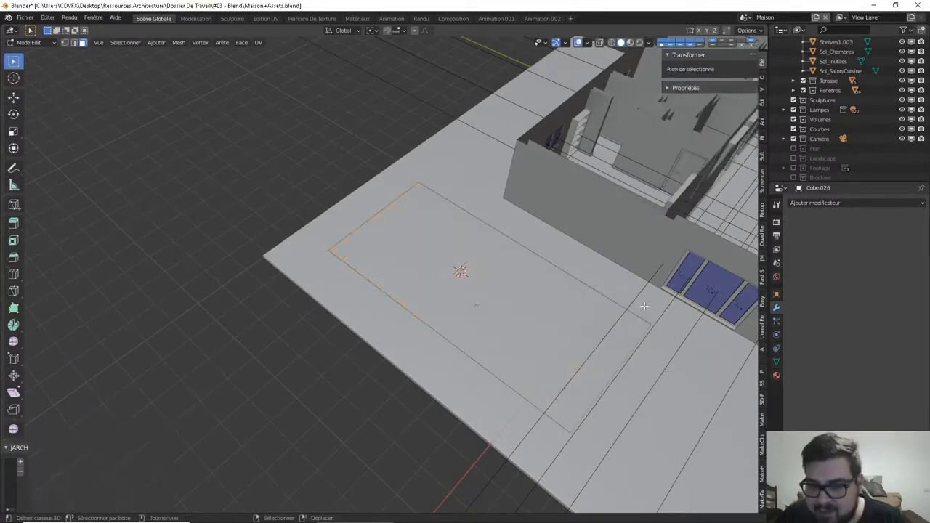
pyautogui.moveTo(639, 310); pyautogui.dragTo(573, 290, button='middle')
pyautogui.press('Tab')
# Snap the 3D cursor to the sunken volume and add a cube at that point
pyautogui.moveTo(502, 315); pyautogui.dragTo(534, 313, button='middle')
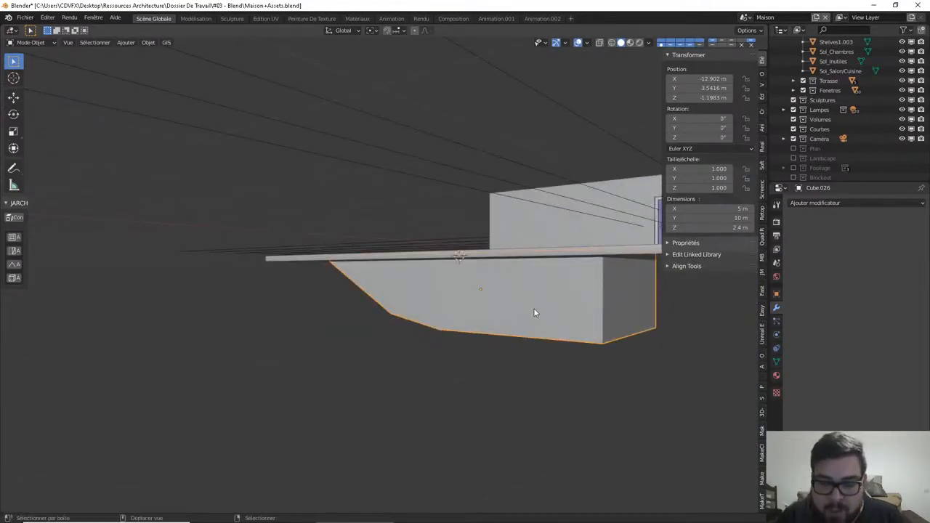
pyautogui.hotkey('shift', 's')
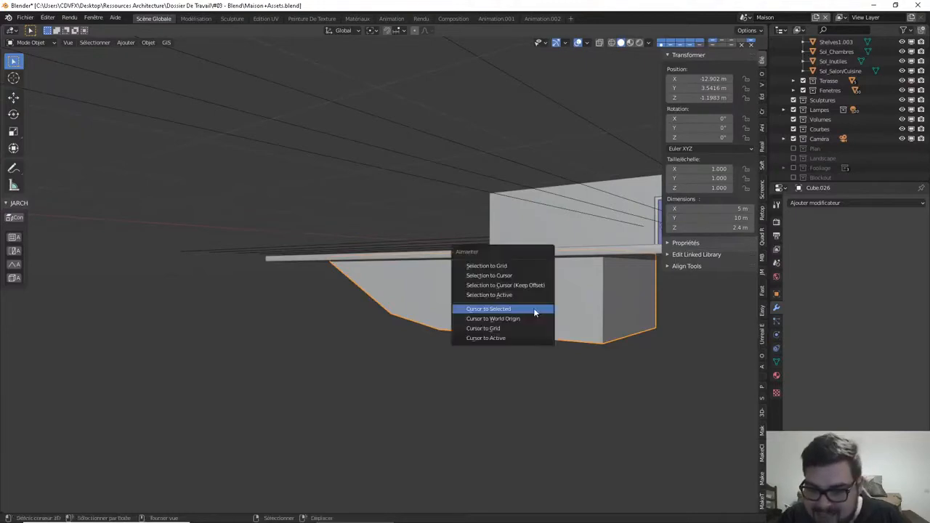
pyautogui.click(535, 311)
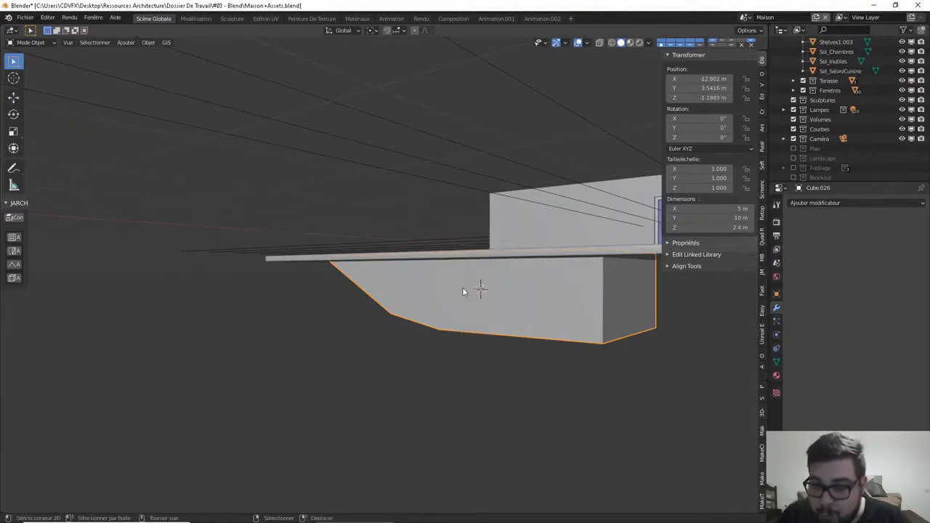
pyautogui.hotkey('shift', 'a')
pyautogui.moveTo(499, 277)
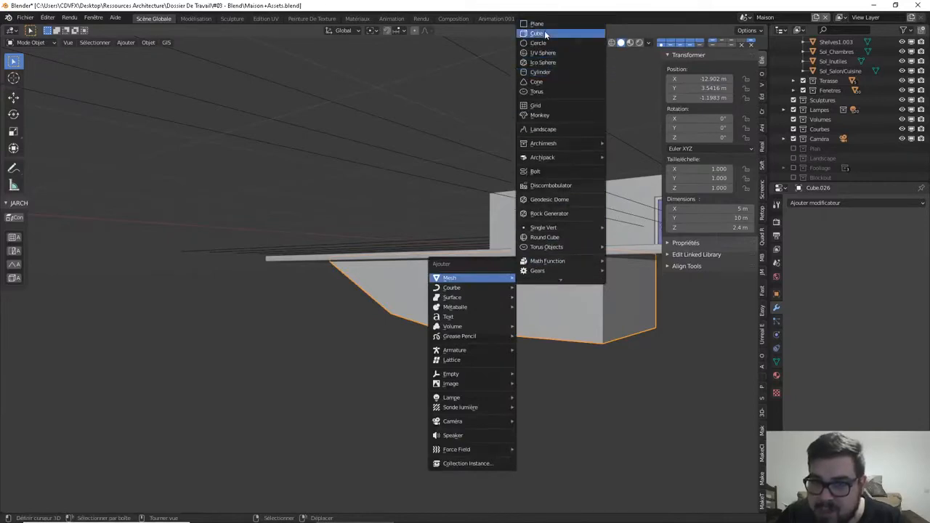
pyautogui.click(545, 34)
# Using a see-through top view, stretch the new cube along X and set its X dimension to 5 m
pyautogui.moveTo(534, 119); pyautogui.dragTo(509, 172, button='middle')
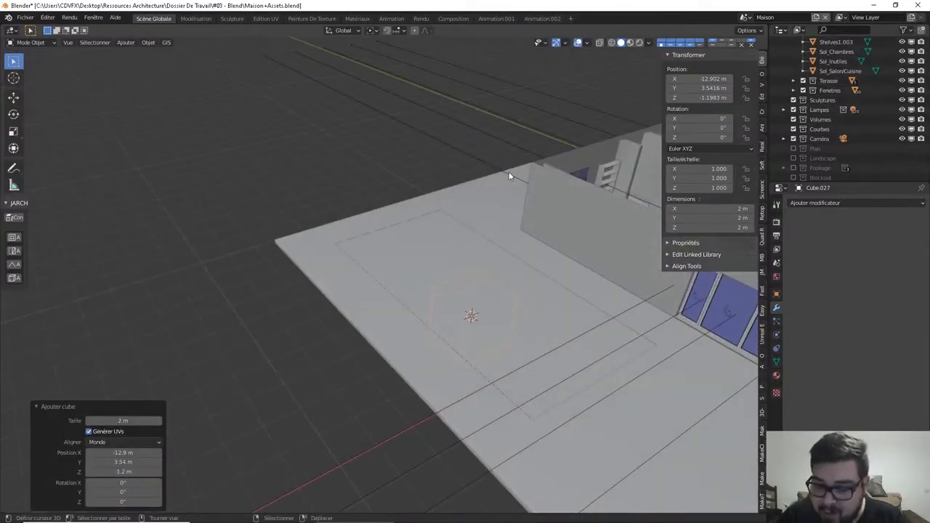
pyautogui.press('KP_7')
pyautogui.click(600, 43)
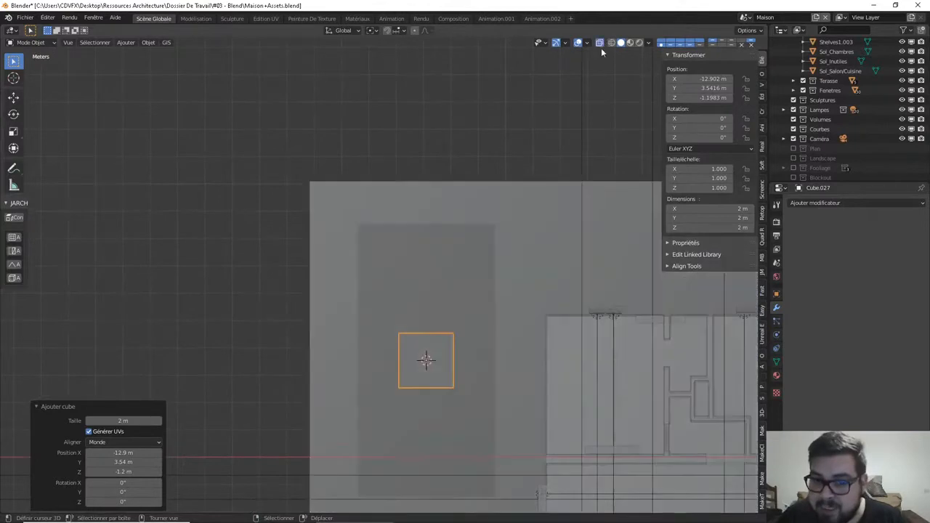
pyautogui.press('s')
pyautogui.press('x')
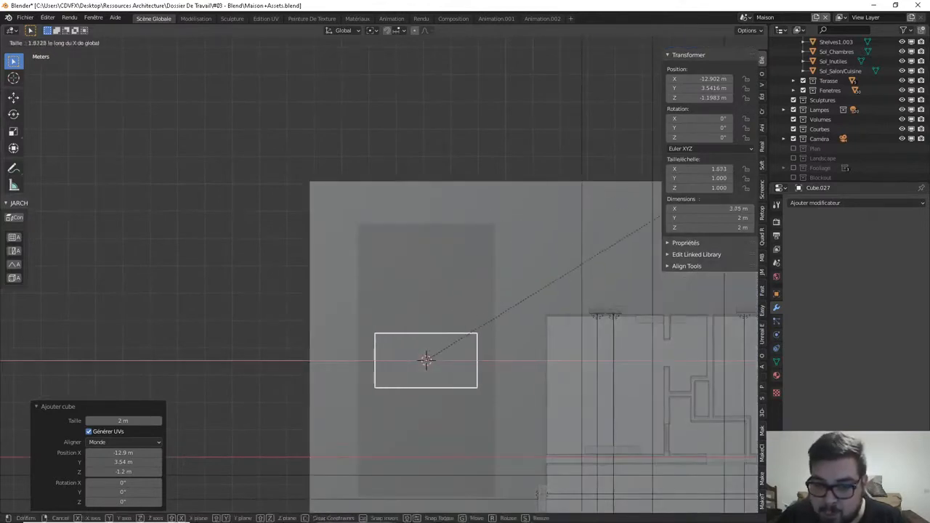
pyautogui.click(183, 220)
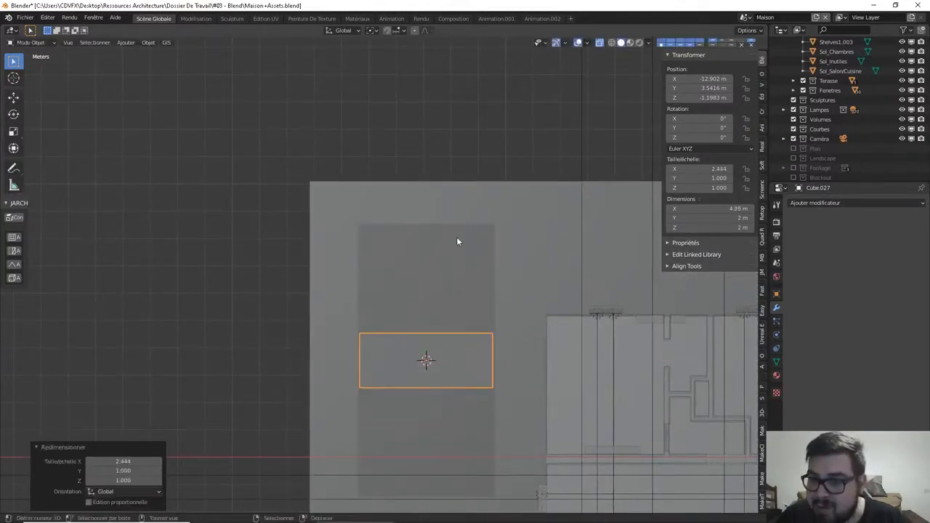
pyautogui.click(720, 209)
pyautogui.write('5')
pyautogui.press('Return')
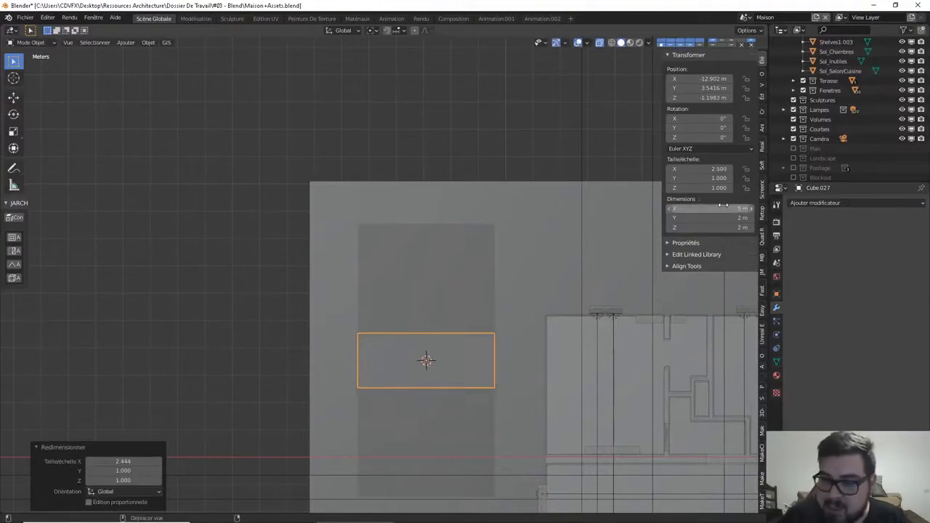
# Set the new cube's Y dimension to 10 m and its Z dimension to 2.4 m
pyautogui.click(722, 218)
pyautogui.write('10')
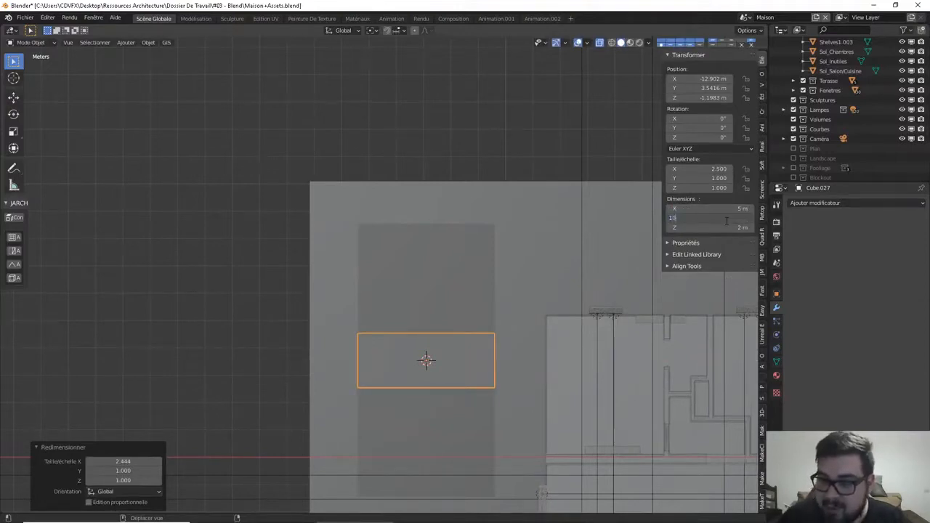
pyautogui.press('Return')
pyautogui.click(726, 228)
pyautogui.write('25')
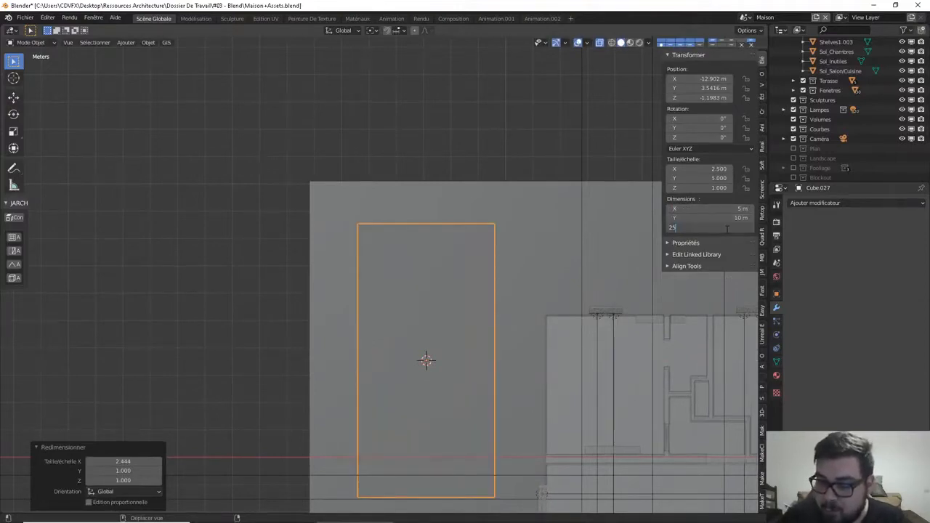
pyautogui.write('.4')
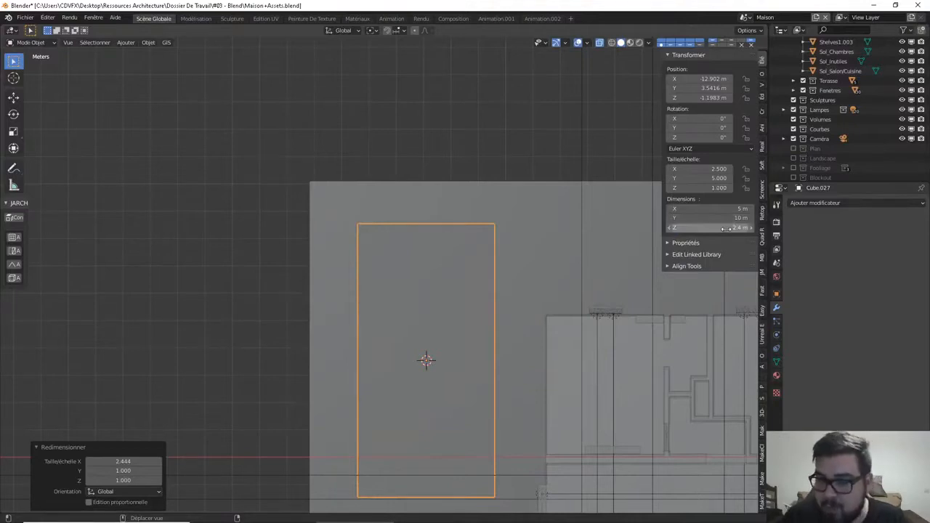
pyautogui.press('Return')
# Apply the new box's rotation and scale and set its origin to its geometry
pyautogui.moveTo(466, 354); pyautogui.dragTo(471, 249, button='middle')
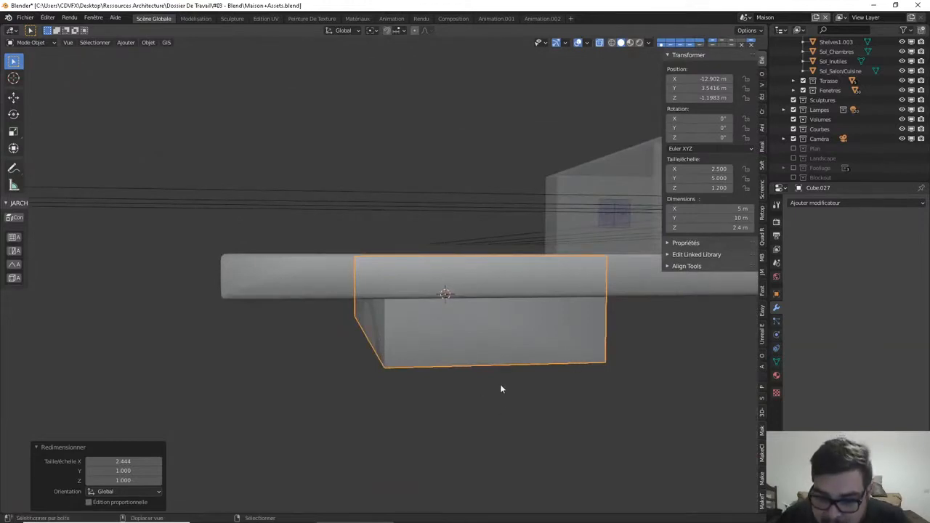
pyautogui.press('q')
pyautogui.click(471, 383)
pyautogui.press('q')
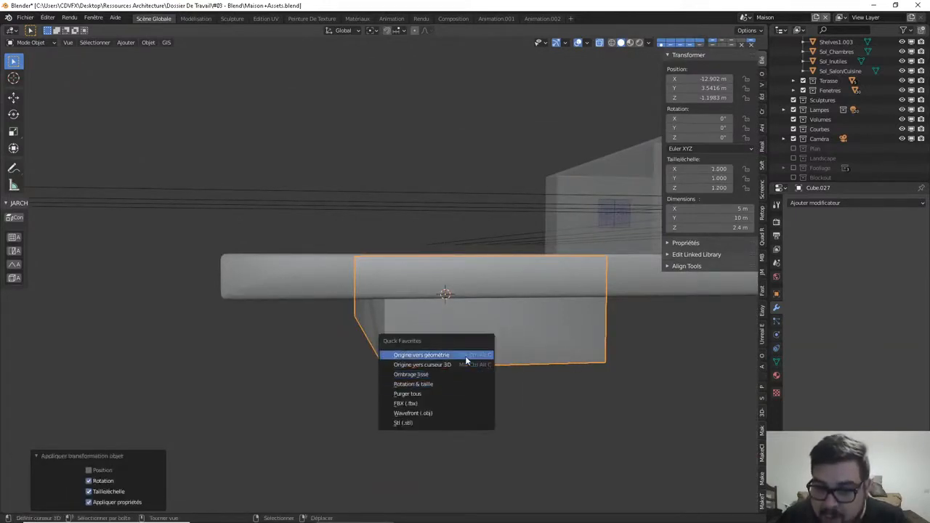
pyautogui.click(465, 356)
# Add a Boolean modifier with the Difference operation to the terrace slab
pyautogui.moveTo(464, 356); pyautogui.dragTo(456, 221, button='middle')
pyautogui.rightClick(453, 313)
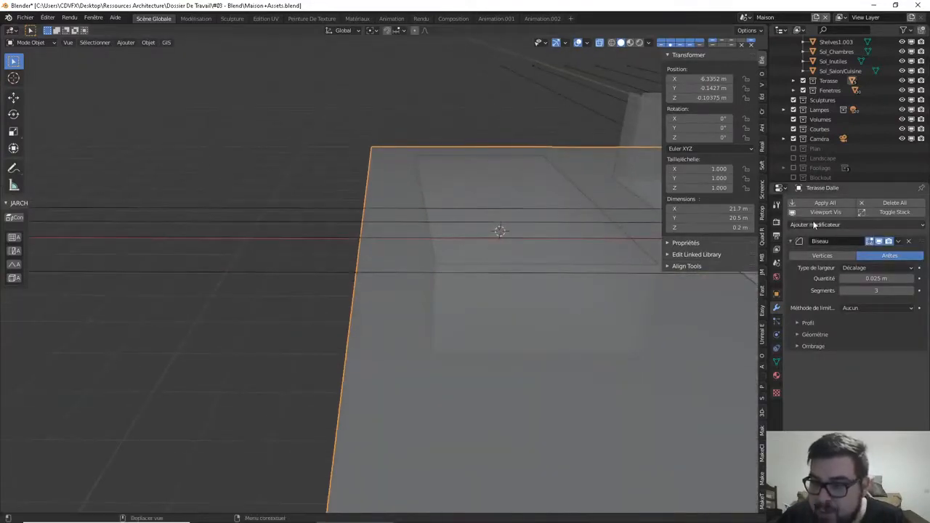
pyautogui.click(835, 225)
pyautogui.click(715, 266)
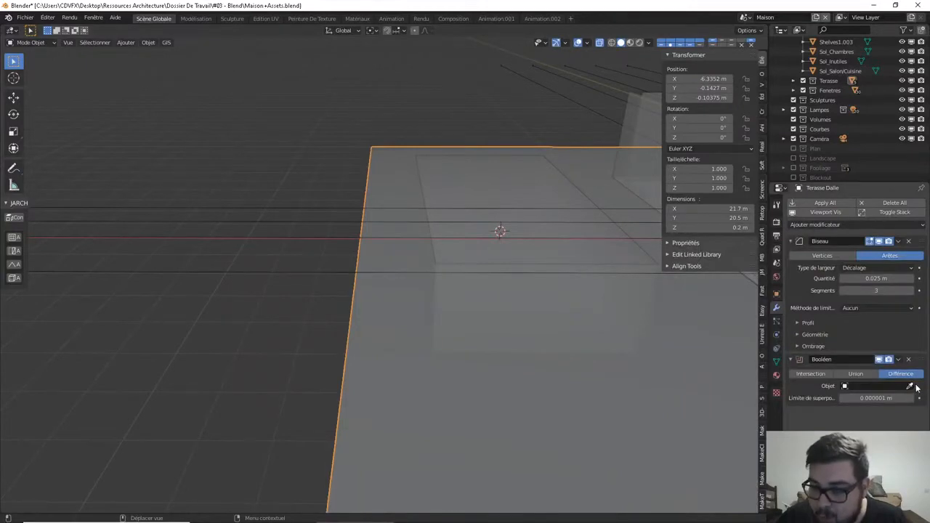
pyautogui.moveTo(669, 294); pyautogui.dragTo(599, 237, button='middle')
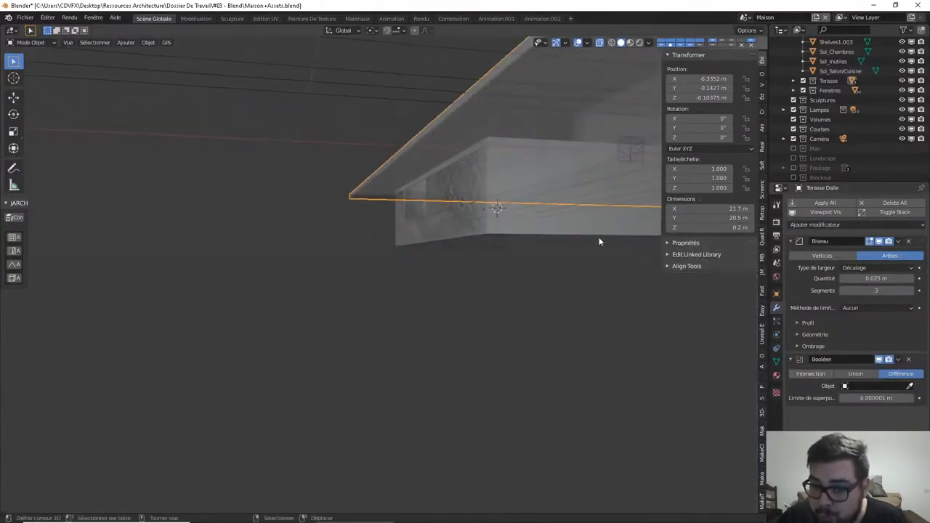
# Pick Cube.026 as the cutting object of the terrace slab's Boolean modifier
pyautogui.click(909, 387)
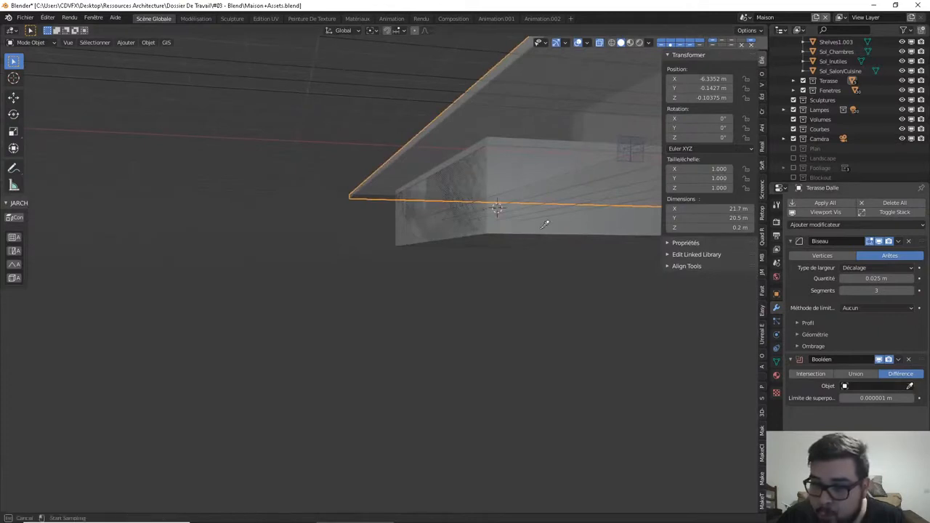
pyautogui.click(523, 178)
pyautogui.moveTo(523, 178); pyautogui.dragTo(495, 233, button='middle')
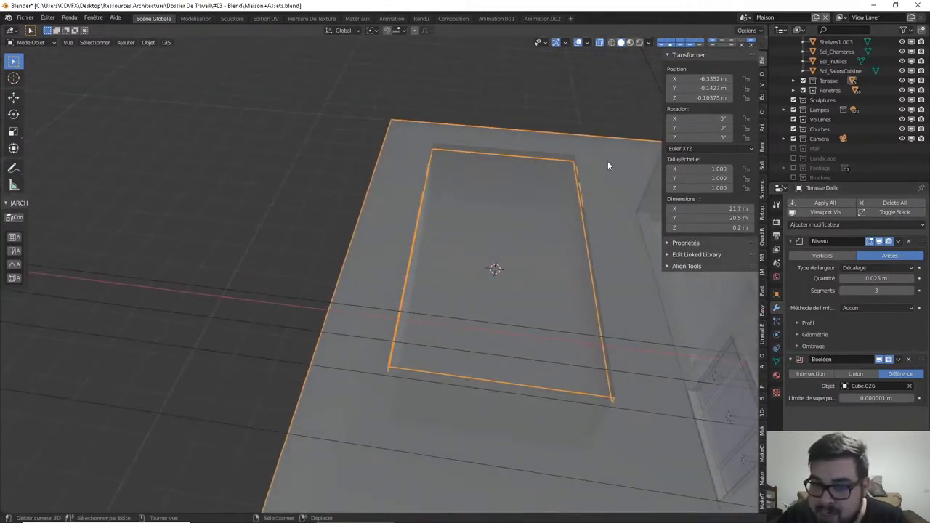
# Turn off the see-through display and select the outer basin box beneath the terrace slab
pyautogui.click(600, 43)
pyautogui.moveTo(590, 222)
pyautogui.mouseDown(button='middle')
pyautogui.moveTo(599, 223)
pyautogui.moveTo(598, 209)
pyautogui.mouseUp(button='middle')
pyautogui.moveTo(480, 193)
pyautogui.mouseDown(button='middle')
pyautogui.moveTo(458, 197)
pyautogui.moveTo(473, 160)
pyautogui.moveTo(482, 180)
pyautogui.mouseUp(button='middle')
pyautogui.click(482, 181)
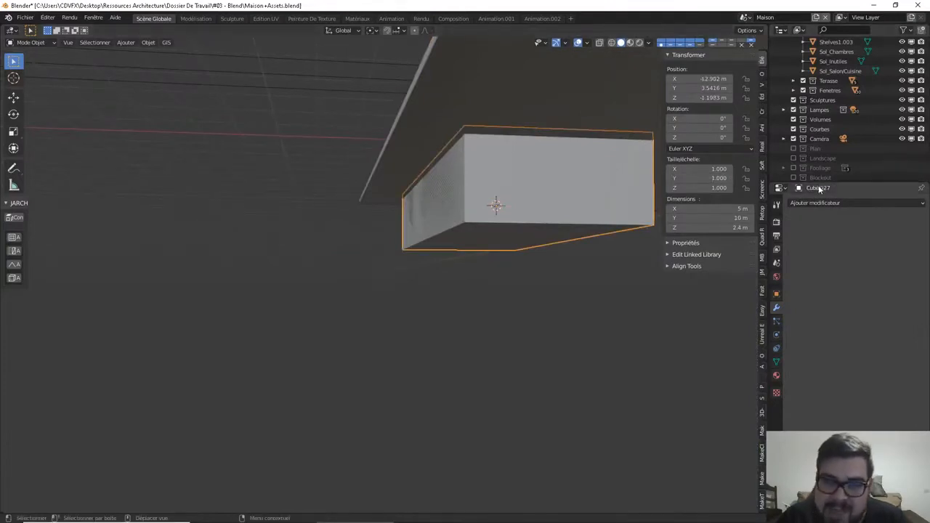
pyautogui.press('g')
pyautogui.rightClick(461, 169)
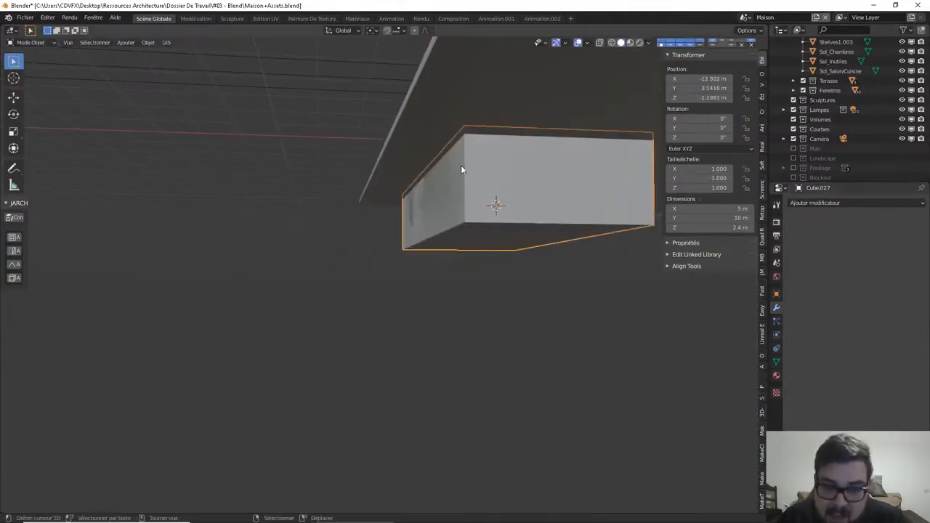
# Set Cube.027 as the cutting object of the terrace slab's Boolean modifier
pyautogui.click(605, 129)
pyautogui.click(869, 386)
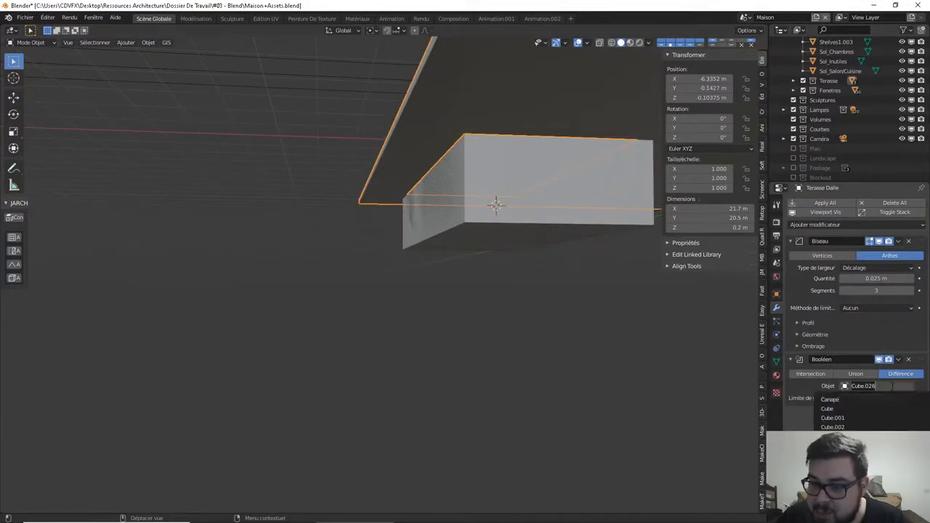
pyautogui.write('Cube.027')
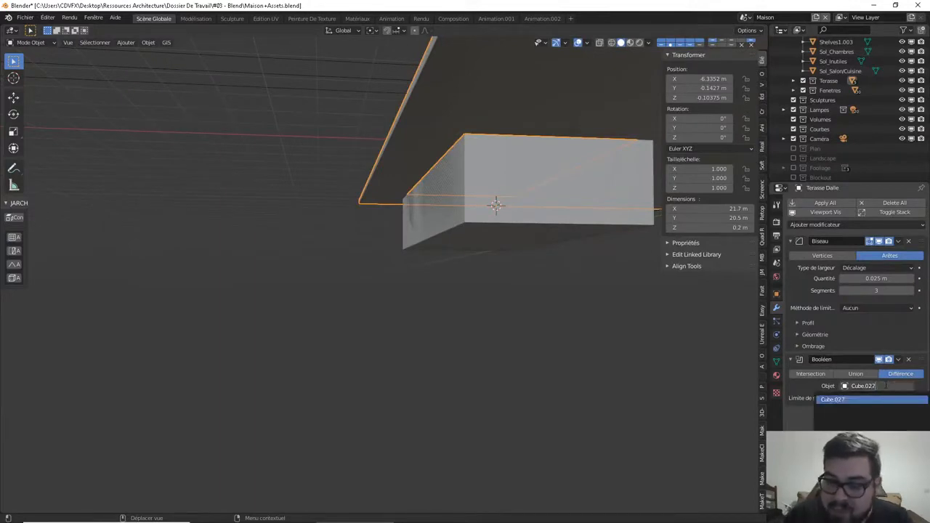
pyautogui.press('Return')
pyautogui.moveTo(623, 200); pyautogui.dragTo(576, 267, button='middle')
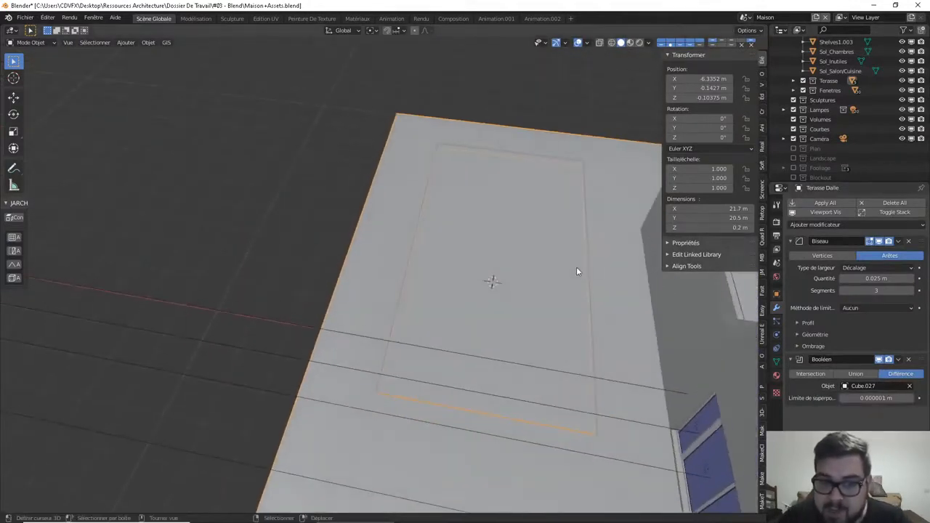
pyautogui.moveTo(493, 218); pyautogui.dragTo(550, 193, button='middle')
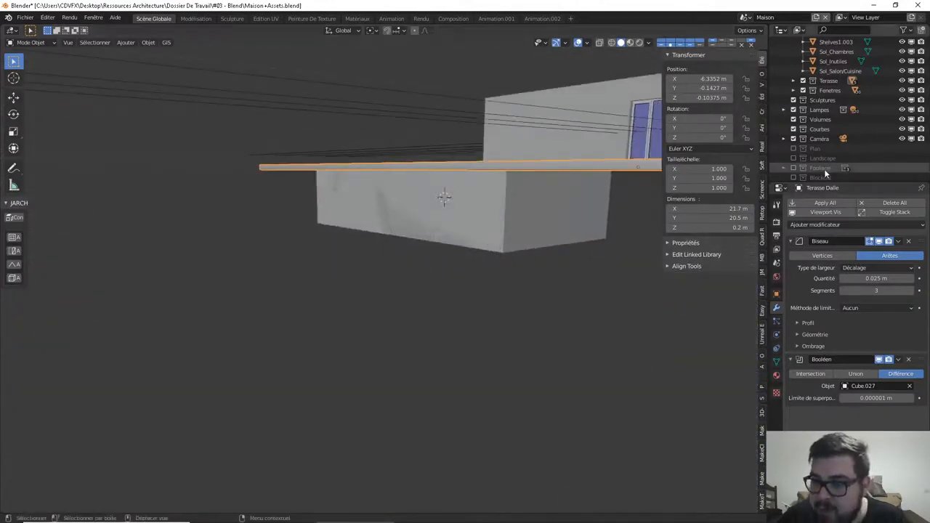
# Enable the Landscape collection and select the terrain mesh around the house
pyautogui.click(795, 158)
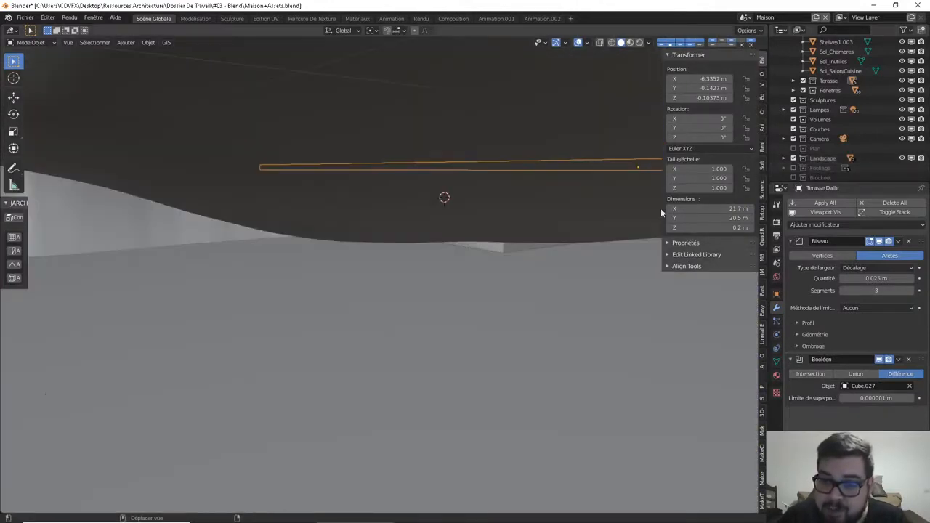
pyautogui.moveTo(553, 218); pyautogui.dragTo(407, 317, button='middle')
pyautogui.click(344, 356)
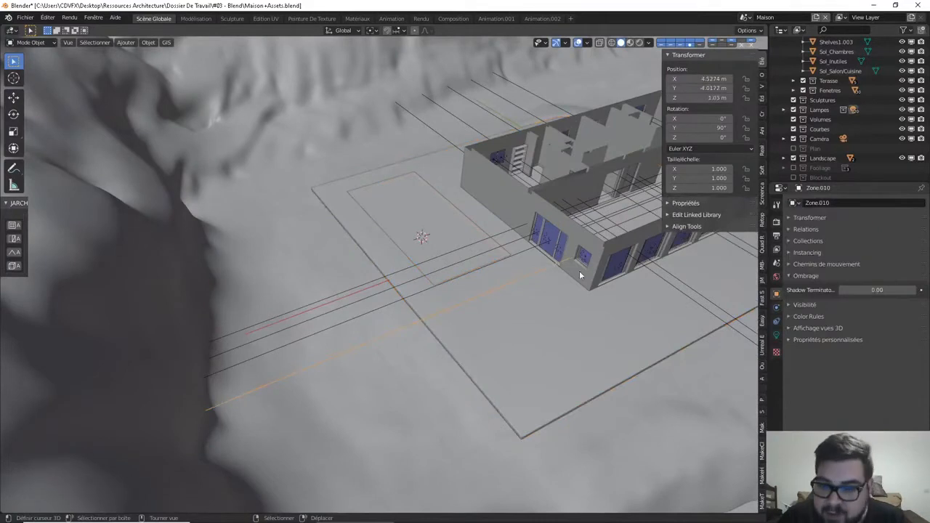
pyautogui.click(278, 96)
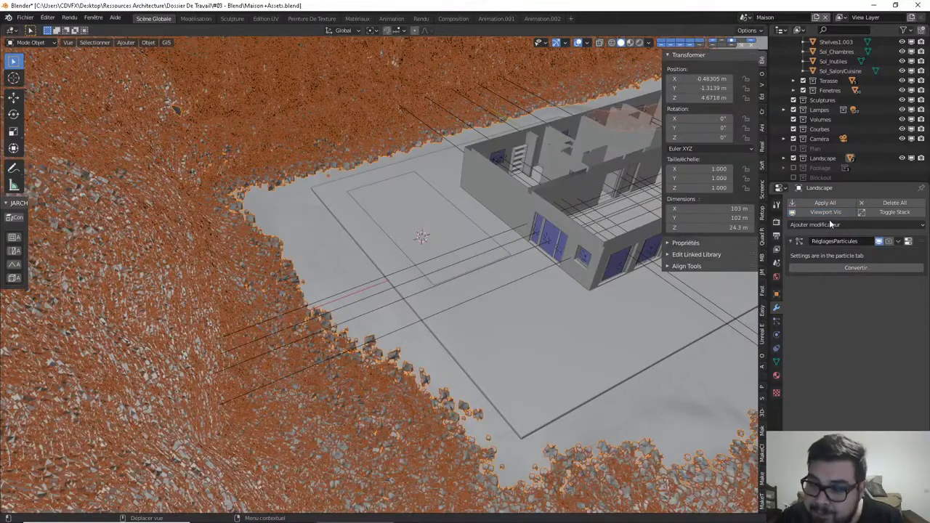
pyautogui.click(888, 224)
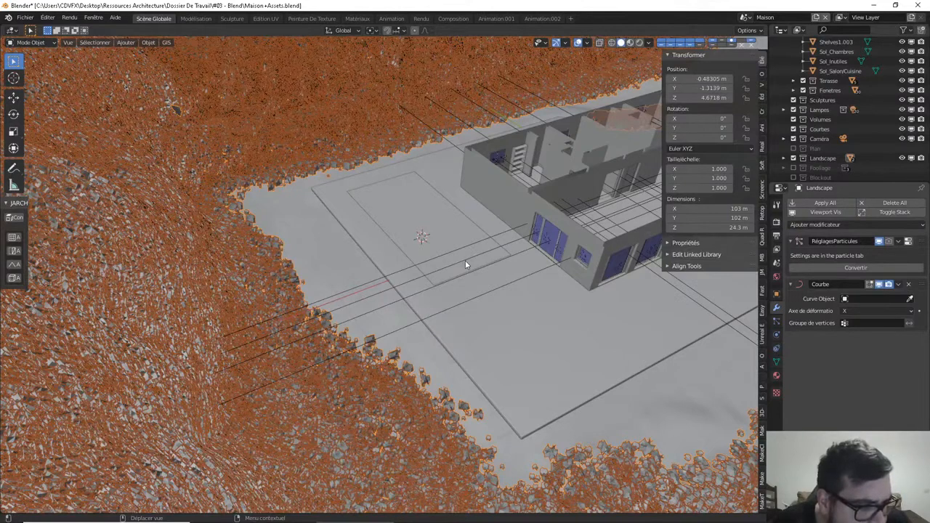
pyautogui.keyDown('shift'); pyautogui.rightClick(448, 275); pyautogui.keyUp('shift')
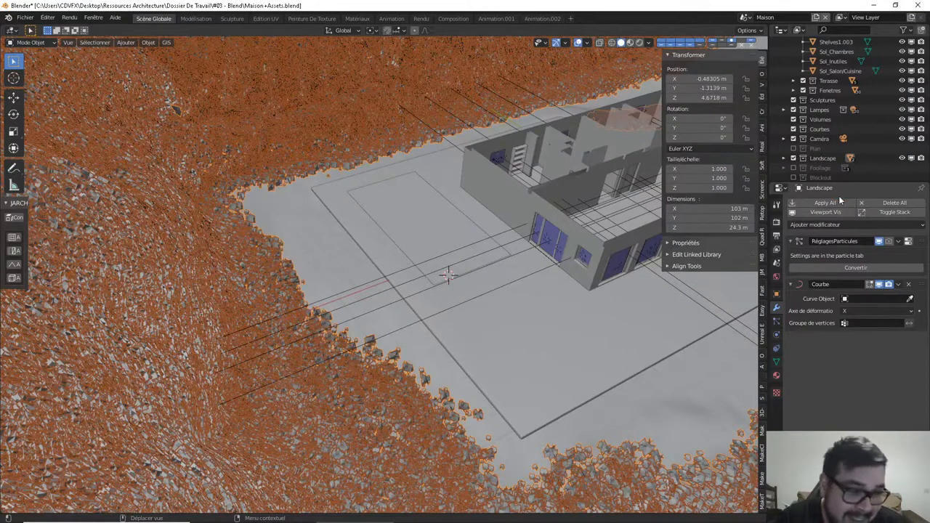
pyautogui.click(838, 195)
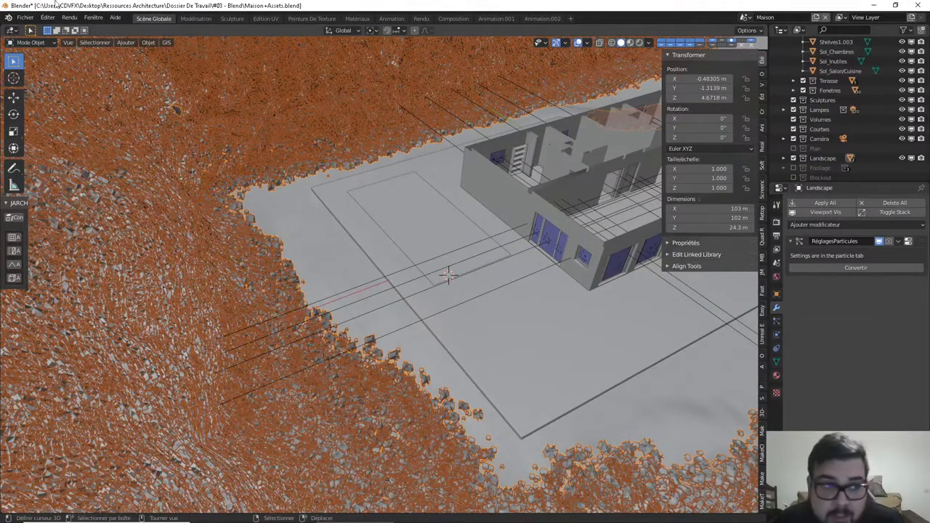
# Save the file and disable the viewport display of the Landscape's particle modifier
pyautogui.click(26, 17)
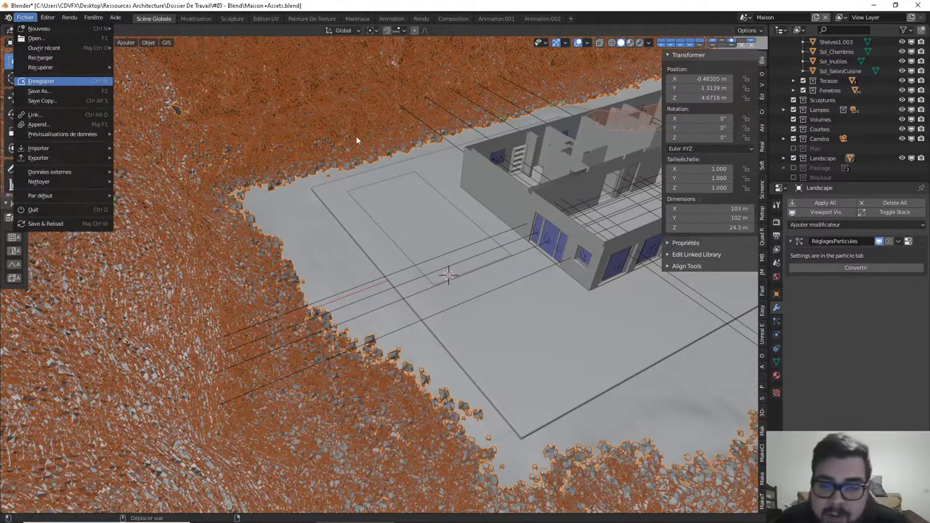
pyautogui.hotkey('ctrl', 's')
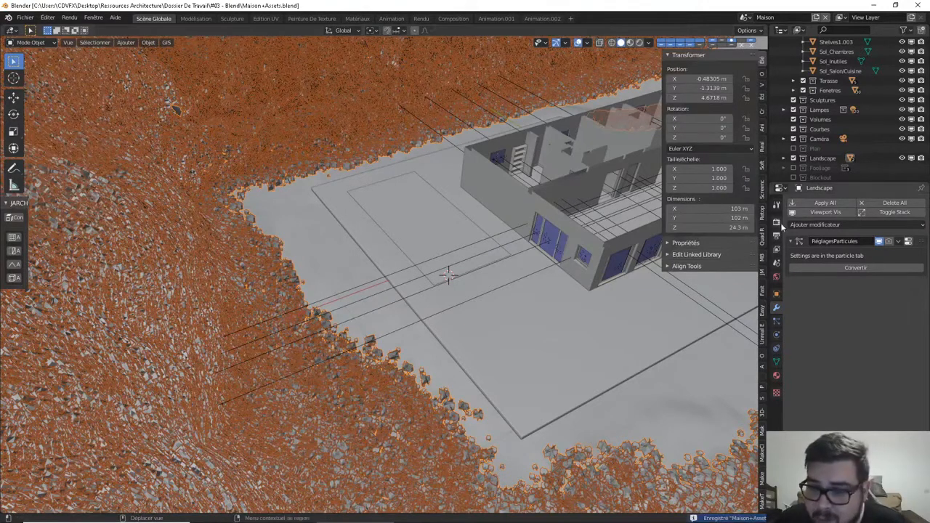
pyautogui.click(880, 247)
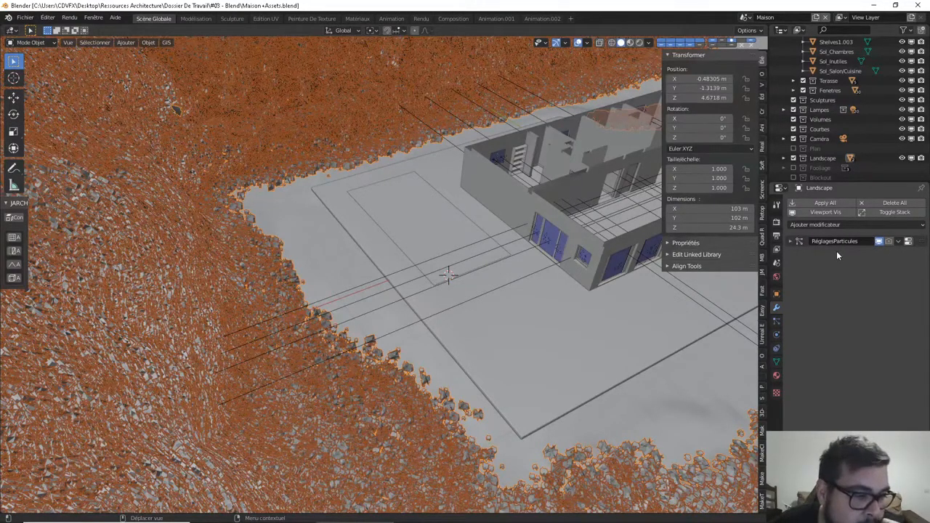
pyautogui.click(881, 243)
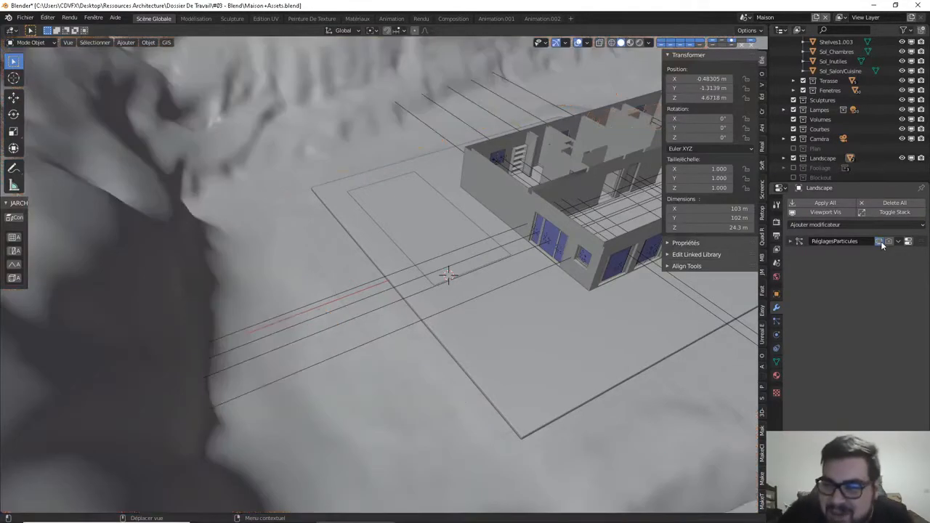
# Examine from below and from the side how the basin box and terrace slab sit in the terrain
pyautogui.moveTo(519, 269); pyautogui.dragTo(540, 214, button='middle')
pyautogui.scroll(8, 539, 214)
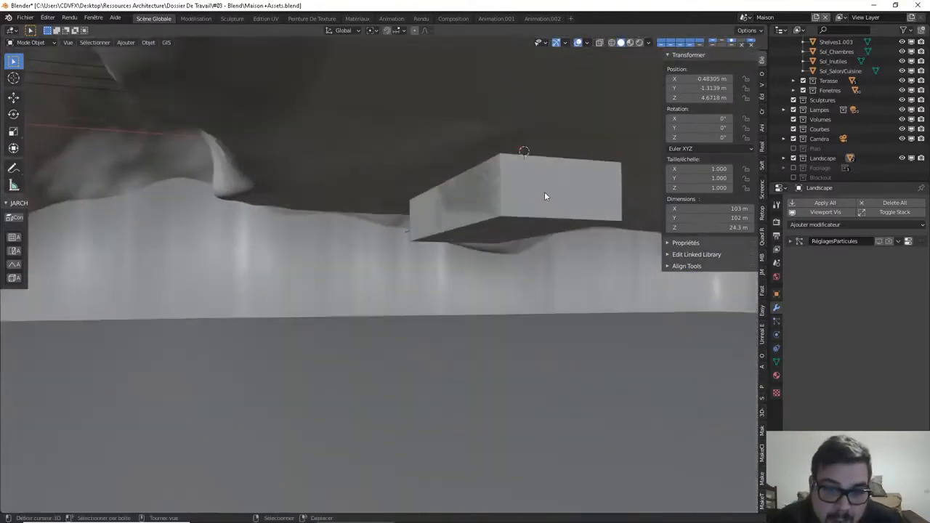
pyautogui.moveTo(568, 210); pyautogui.dragTo(451, 251, button='middle')
pyautogui.scroll(3, 401, 234)
pyautogui.scroll(-3, 401, 243)
pyautogui.scroll(1, 473, 210)
pyautogui.scroll(-3, 473, 211)
pyautogui.scroll(-2, 466, 297)
pyautogui.scroll(2, 465, 297)
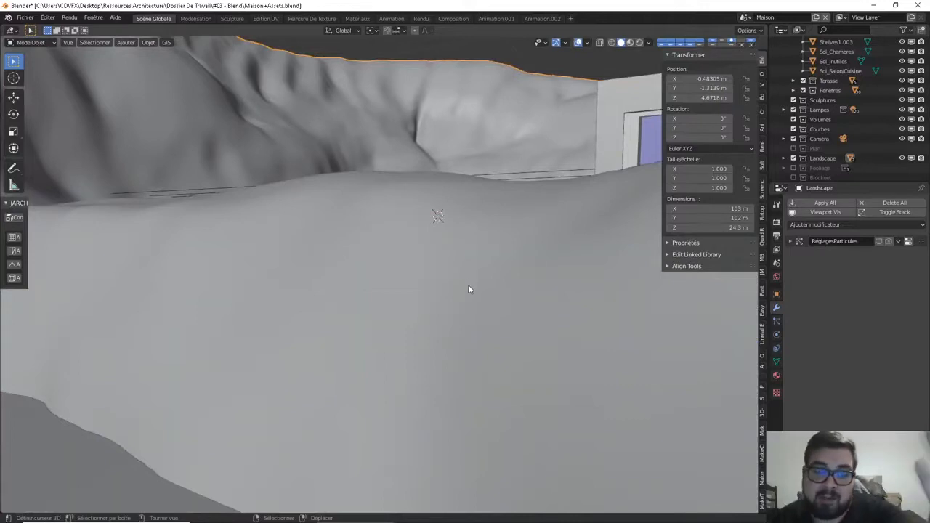
pyautogui.scroll(2, 463, 294)
pyautogui.moveTo(463, 295); pyautogui.dragTo(478, 303, button='middle')
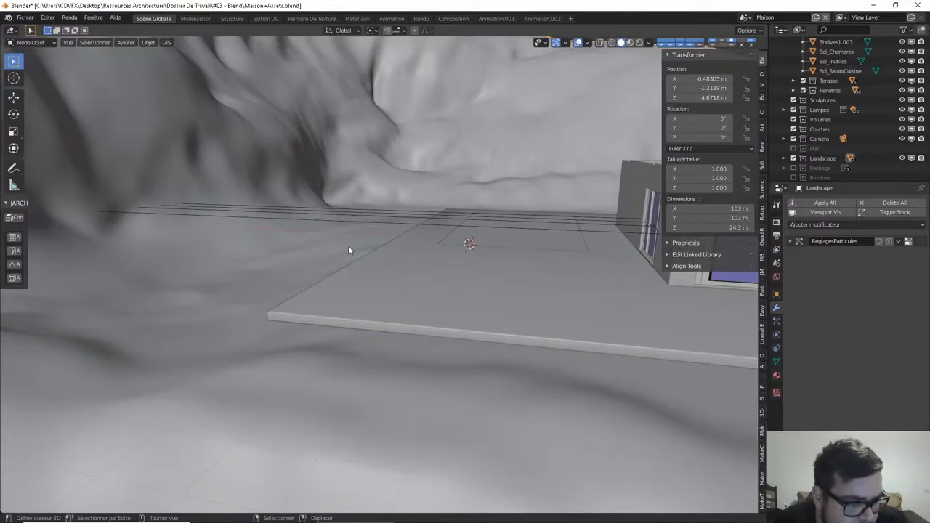
pyautogui.moveTo(344, 236); pyautogui.dragTo(347, 257, button='middle')
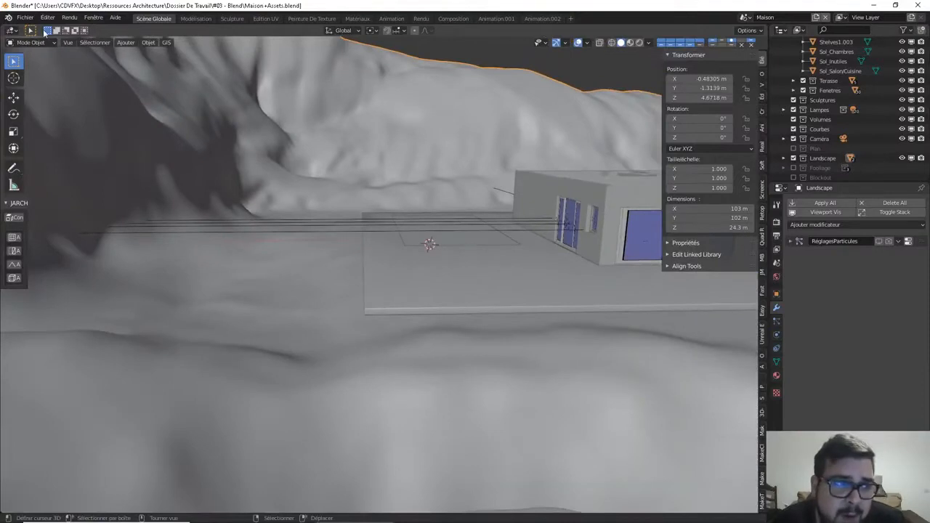
# Save the Maison+Assets.blend file with the terrain's particles hidden
pyautogui.click(24, 17)
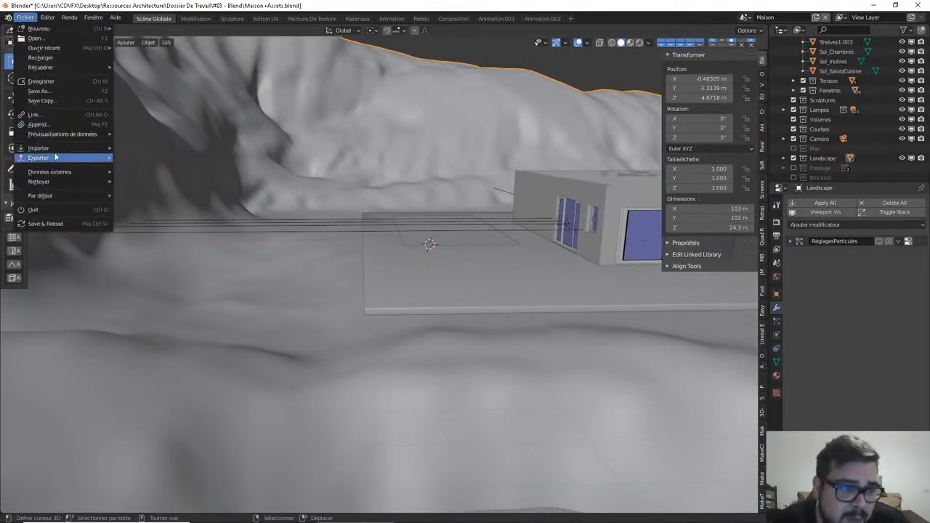
pyautogui.click(55, 83)
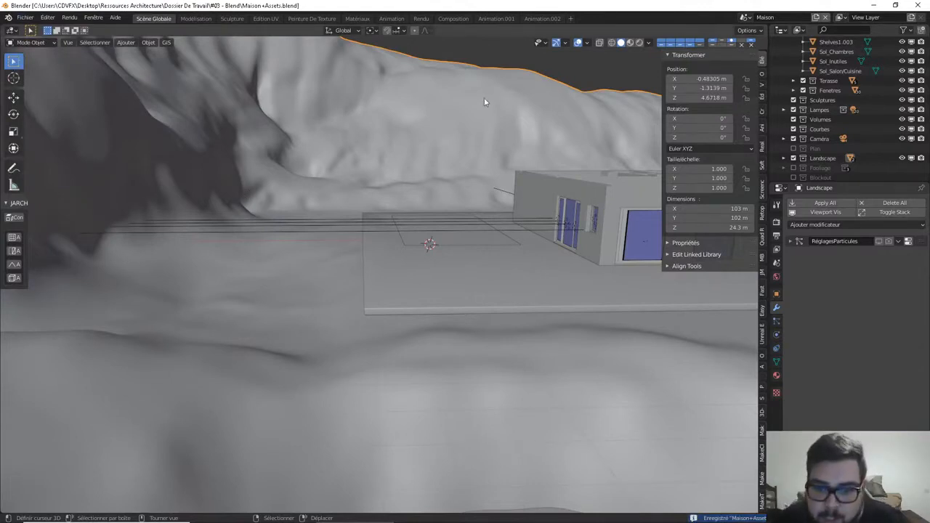
# Add a Boolean modifier with the Difference operation to the Landscape, using Cube.027 as its cutting object
pyautogui.moveTo(484, 97); pyautogui.dragTo(388, 110, button='middle')
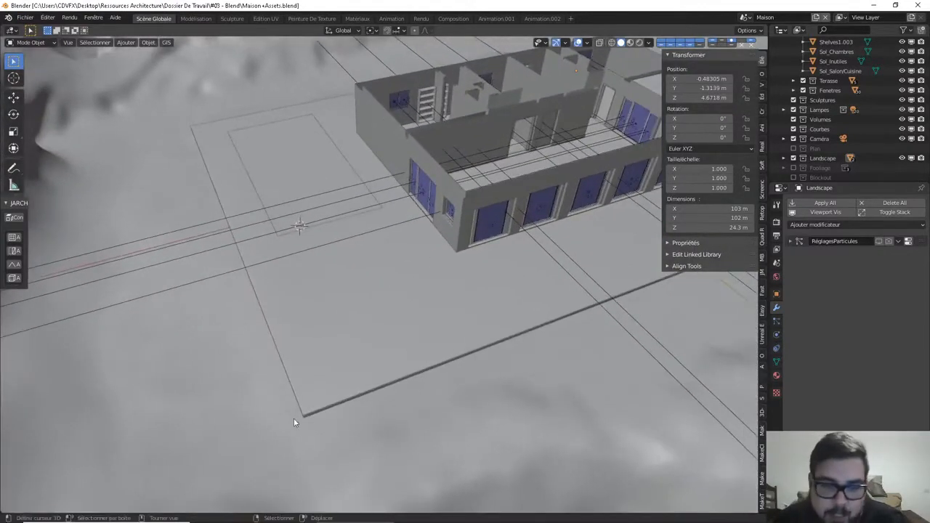
pyautogui.moveTo(216, 350); pyautogui.dragTo(260, 252, button='middle')
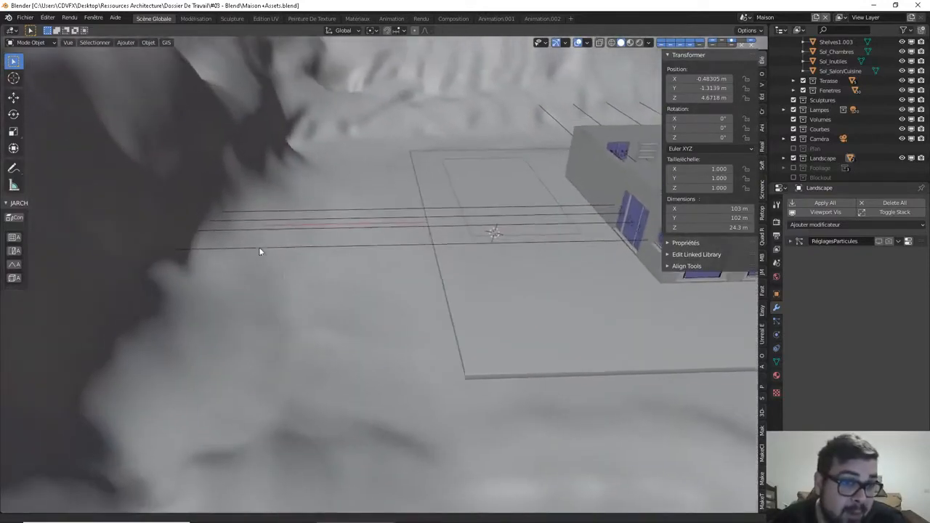
pyautogui.moveTo(213, 117); pyautogui.dragTo(256, 167, button='middle')
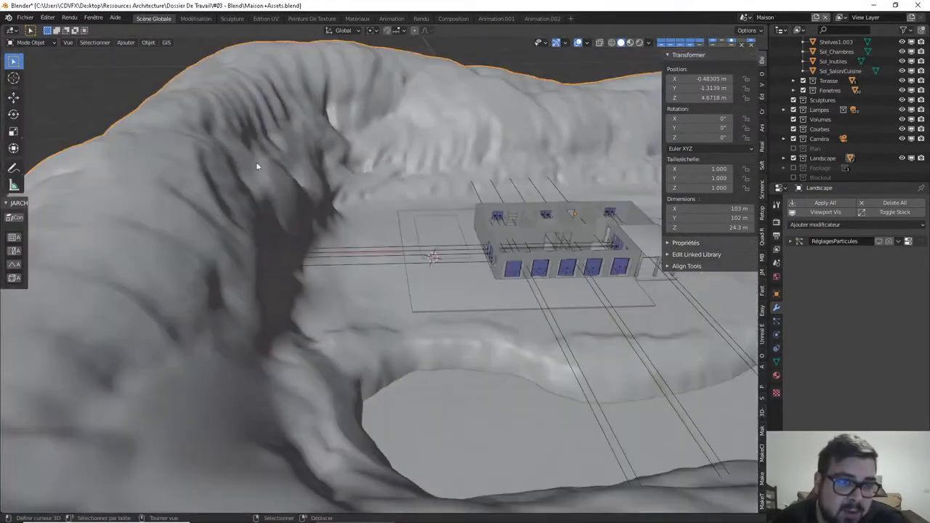
pyautogui.click(808, 226)
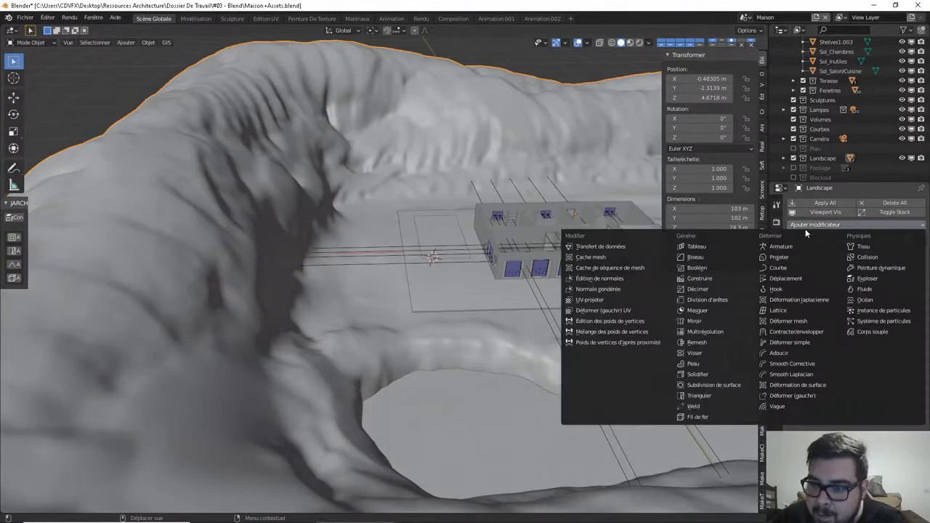
pyautogui.click(734, 266)
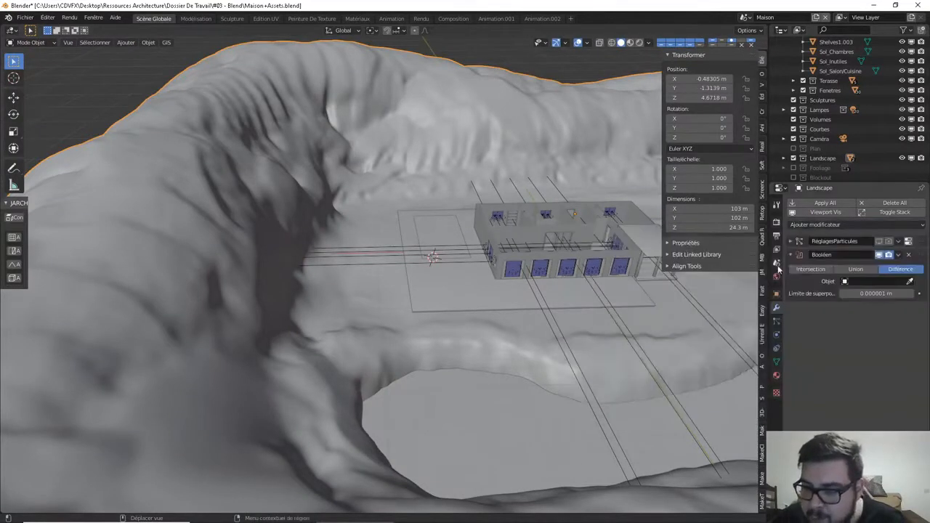
pyautogui.click(879, 285)
pyautogui.write('027')
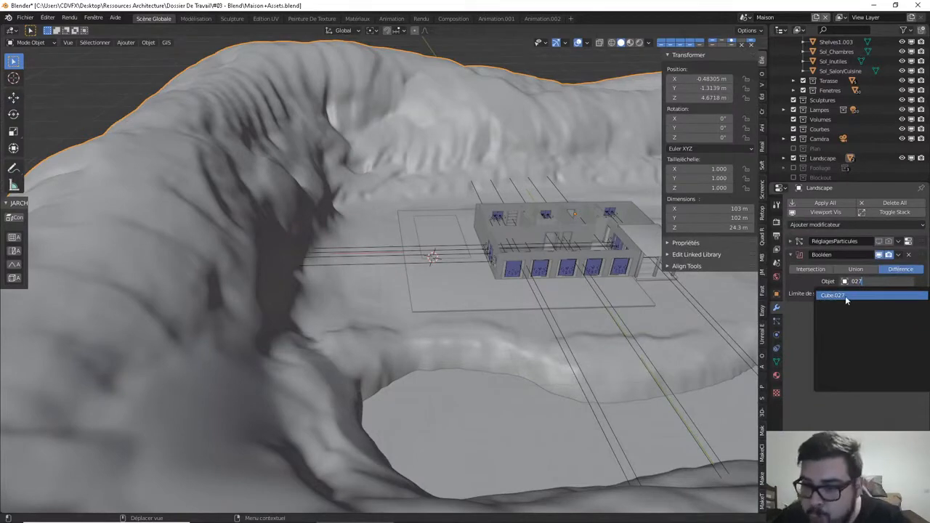
pyautogui.press('Return')
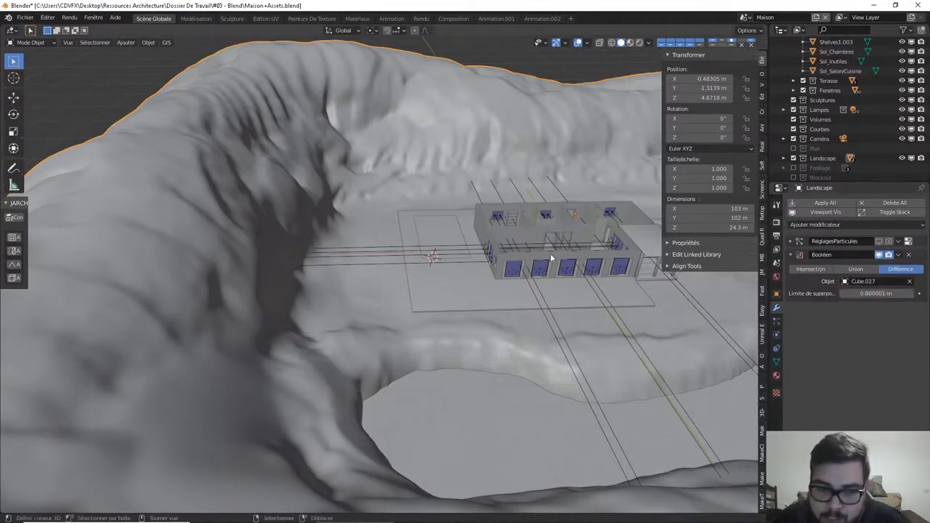
# Exclude the Landscape collection from the view layer to expose the basin box under the terrace slab
pyautogui.scroll(3, 551, 255)
pyautogui.keyDown('shift'); pyautogui.moveTo(549, 254); pyautogui.dragTo(488, 220, button='middle'); pyautogui.keyUp('shift')
pyautogui.scroll(3, 503, 305)
pyautogui.moveTo(515, 284); pyautogui.dragTo(429, 234, button='middle')
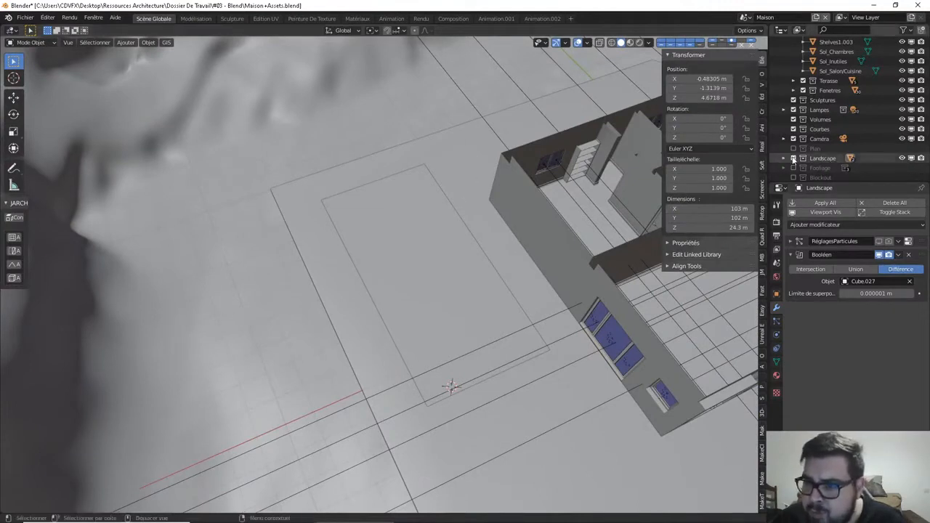
pyautogui.click(793, 157)
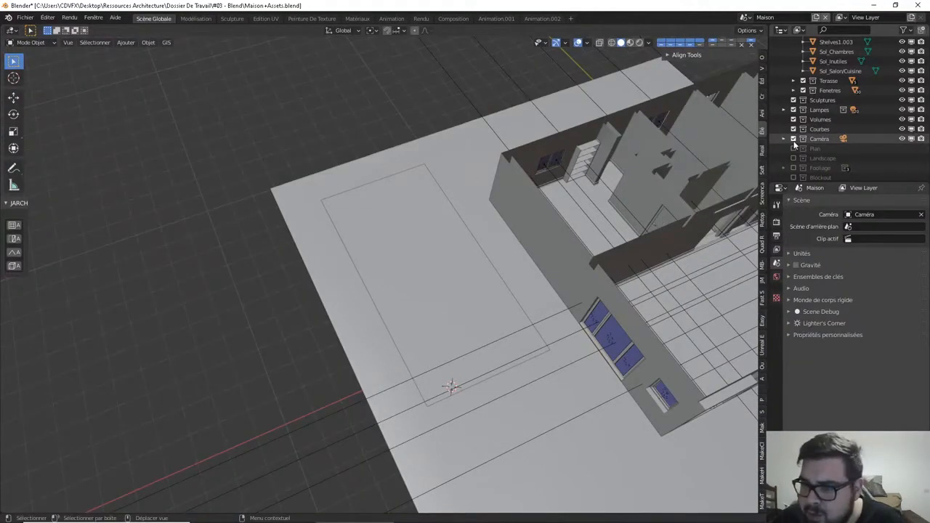
pyautogui.moveTo(458, 272); pyautogui.dragTo(522, 258, button='middle')
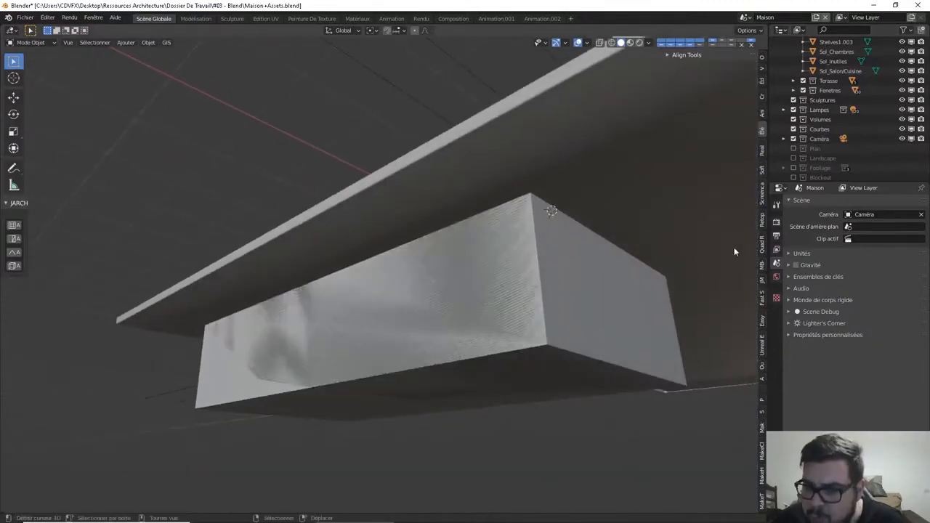
pyautogui.scroll(5, 843, 142)
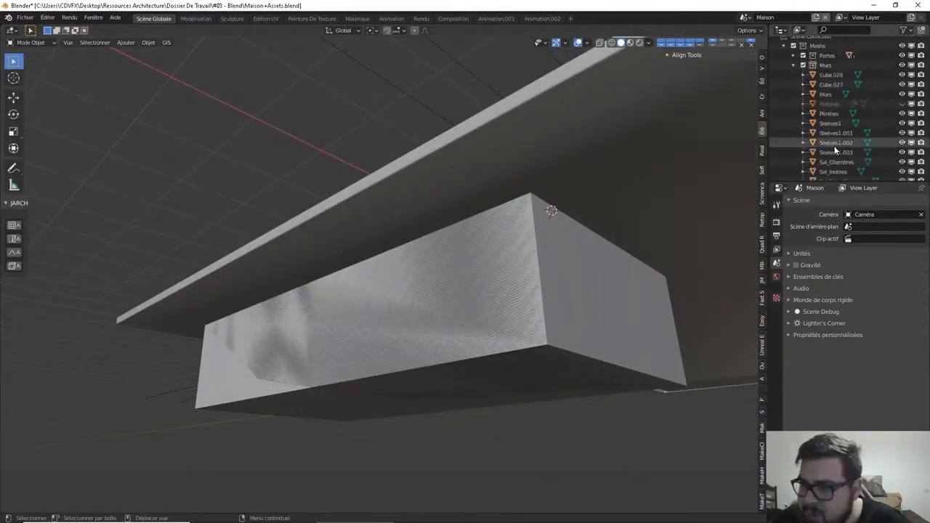
# Scale the cutting box Cube.027 uniformly by 1.01
pyautogui.click(832, 84)
pyautogui.moveTo(576, 228); pyautogui.dragTo(504, 240, button='middle')
pyautogui.write('s')
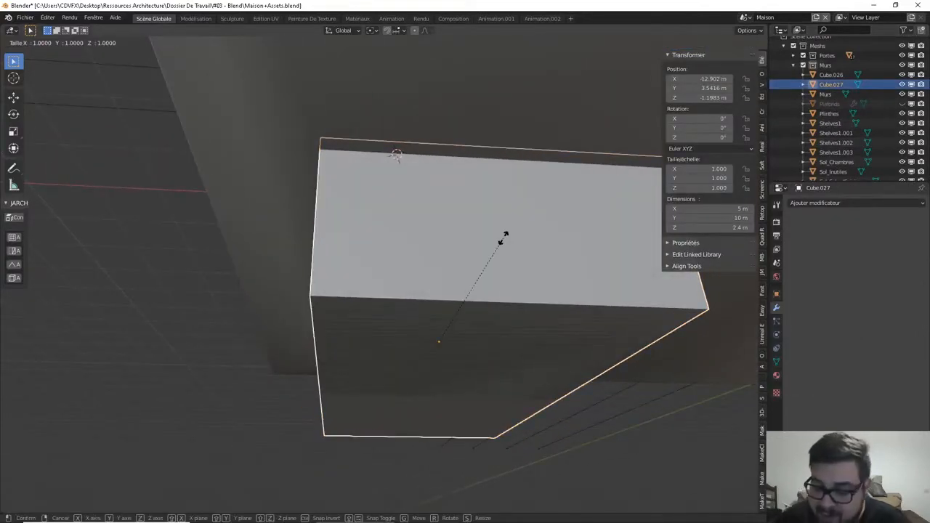
pyautogui.write('1.01')
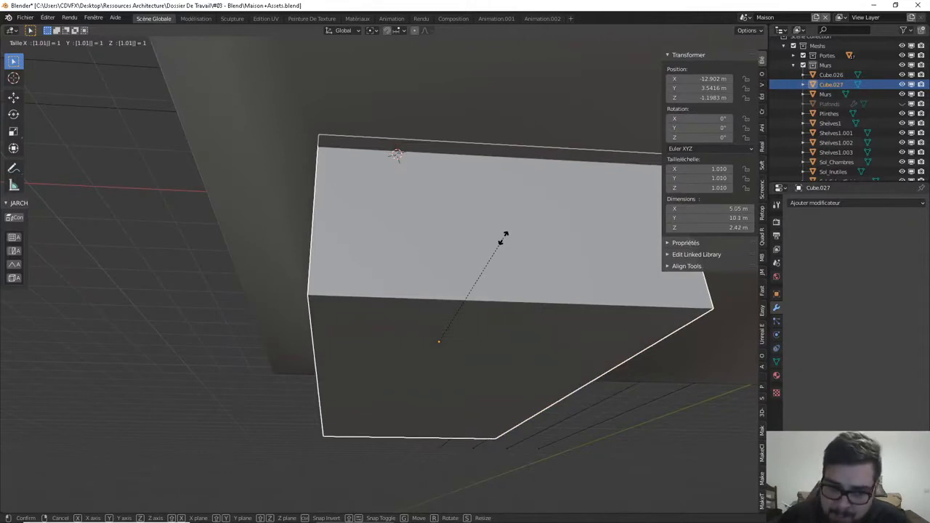
pyautogui.press('Return')
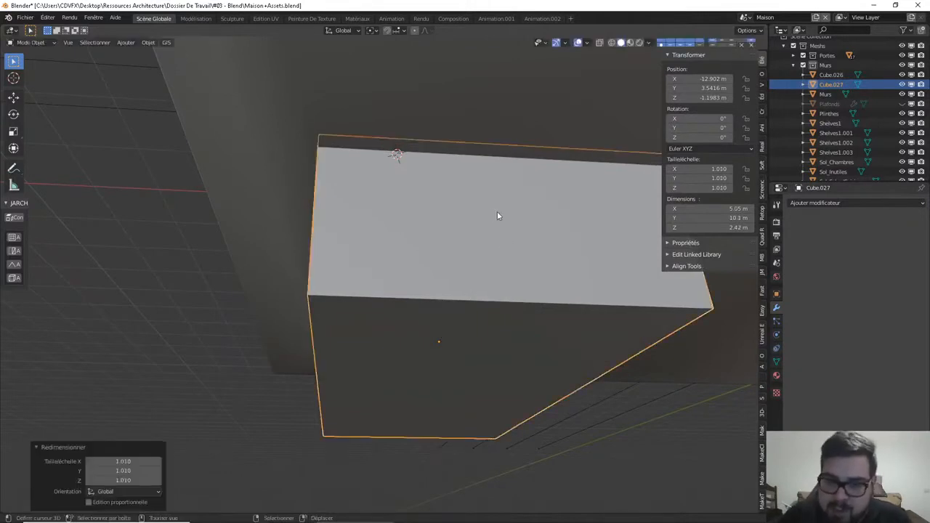
# Raise Cube.027 about 0.047 m along Z so its upper face stands above the terrace slab
pyautogui.moveTo(497, 213); pyautogui.dragTo(466, 286, button='middle')
pyautogui.press('g')
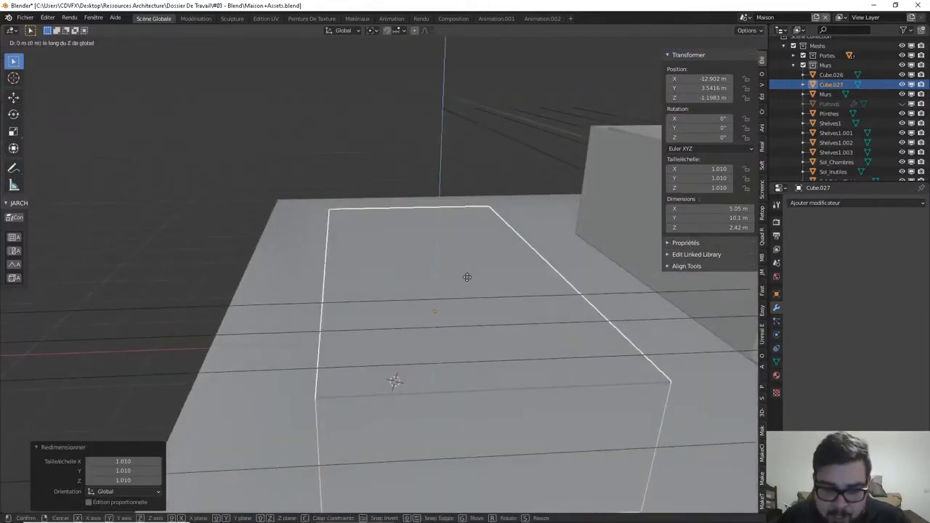
pyautogui.press('z')
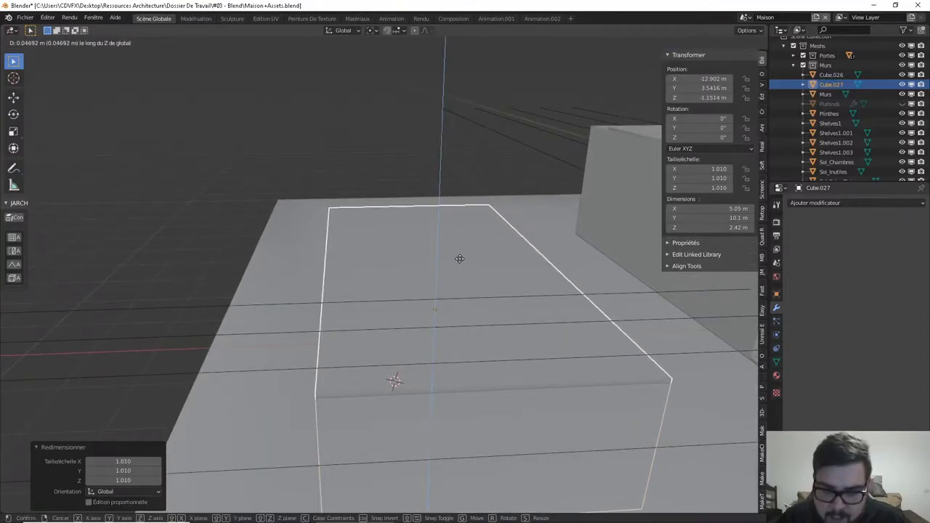
pyautogui.click(459, 258)
pyautogui.moveTo(480, 284)
pyautogui.mouseDown(button='middle')
pyautogui.moveTo(492, 261)
pyautogui.moveTo(524, 243)
pyautogui.moveTo(484, 283)
pyautogui.mouseUp(button='middle')
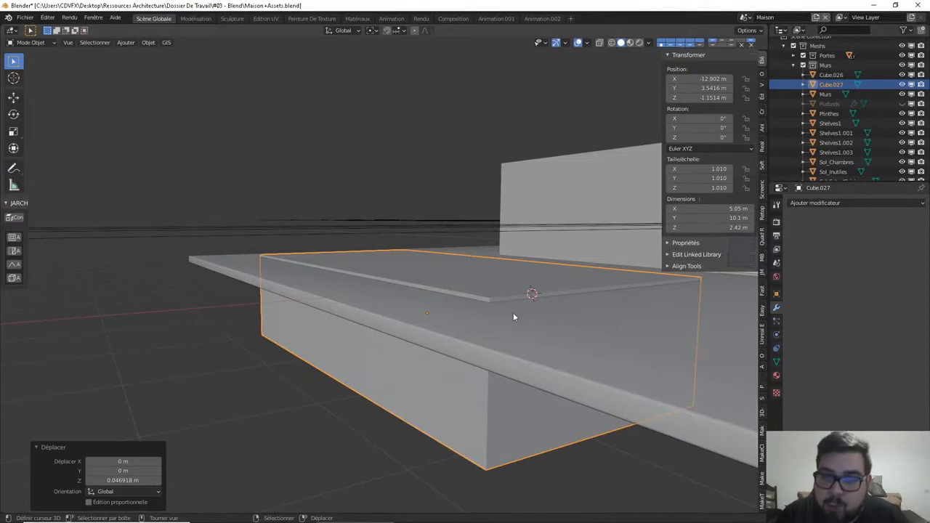
# Display the cutting box Cube.027 as wireframe (Fil de fer) in the 3D view
pyautogui.click(776, 294)
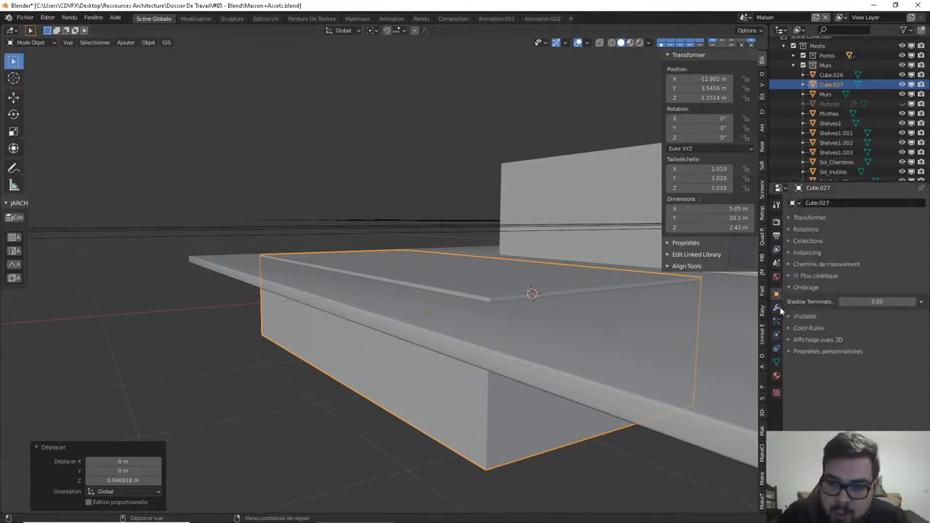
pyautogui.click(788, 339)
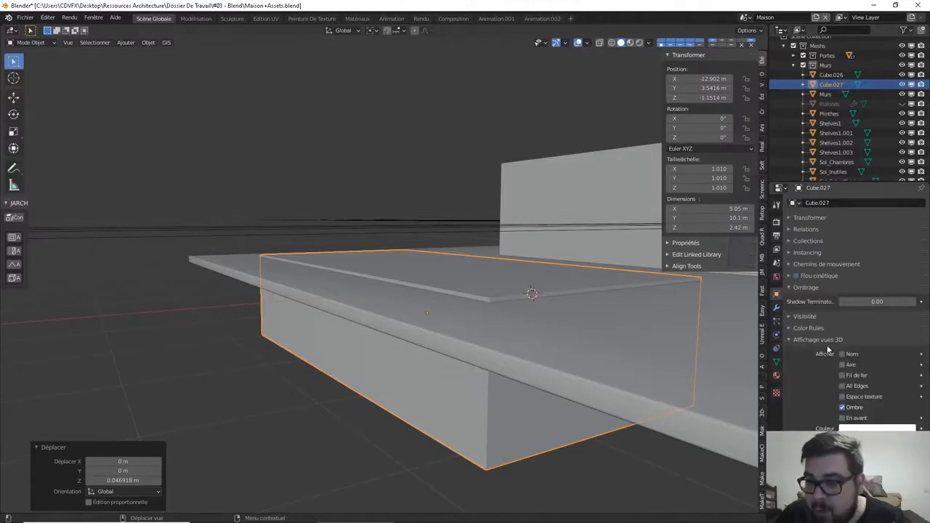
pyautogui.scroll(-1, 878, 380)
pyautogui.click(874, 412)
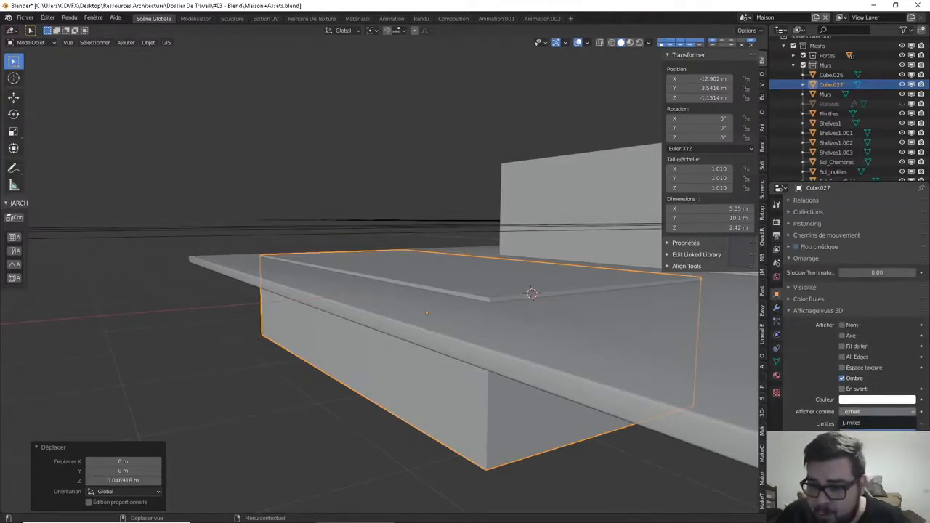
pyautogui.click(872, 434)
pyautogui.moveTo(611, 343)
pyautogui.mouseDown(button='middle')
pyautogui.moveTo(581, 358)
pyautogui.moveTo(600, 336)
pyautogui.mouseUp(button='middle')
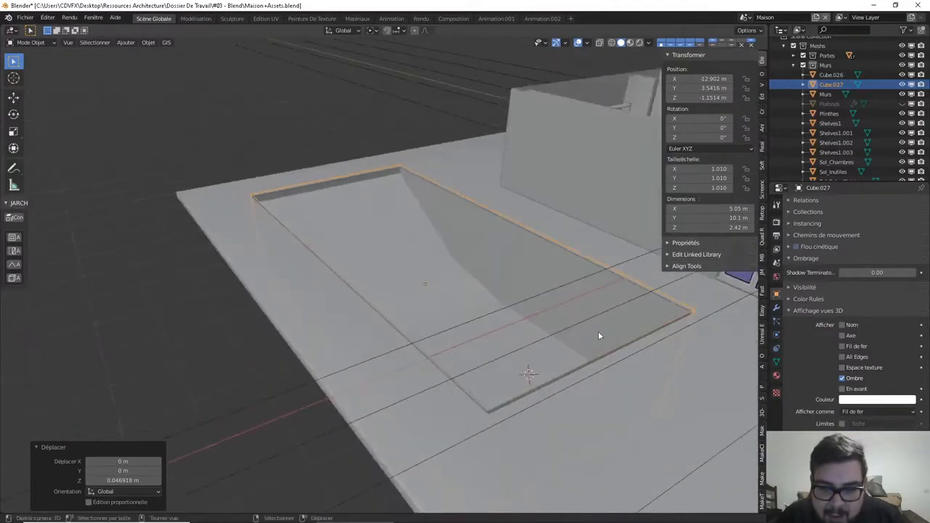
# Add a Solidify modifier to the sloped basin Cube.026
pyautogui.moveTo(383, 252); pyautogui.dragTo(306, 283, button='middle')
pyautogui.scroll(2, 375, 291)
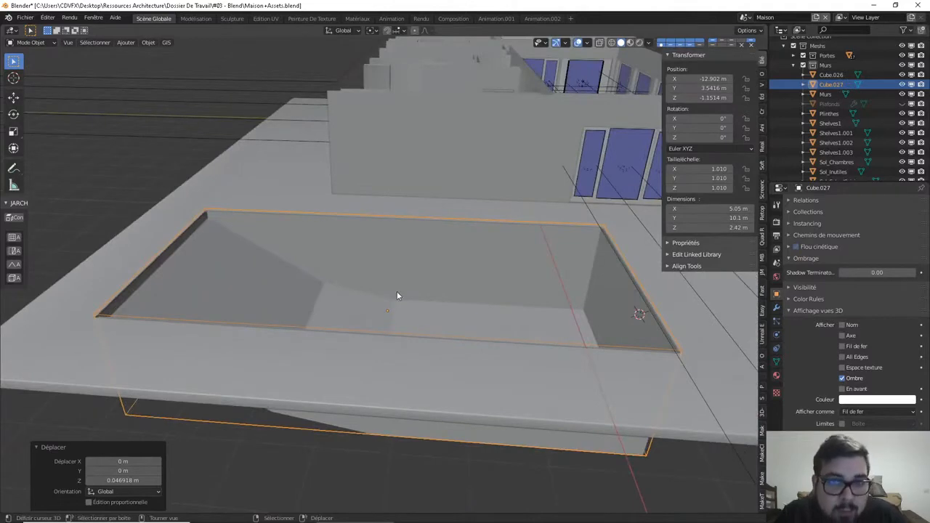
pyautogui.moveTo(397, 295); pyautogui.dragTo(545, 252, button='middle')
pyautogui.scroll(2, 479, 287)
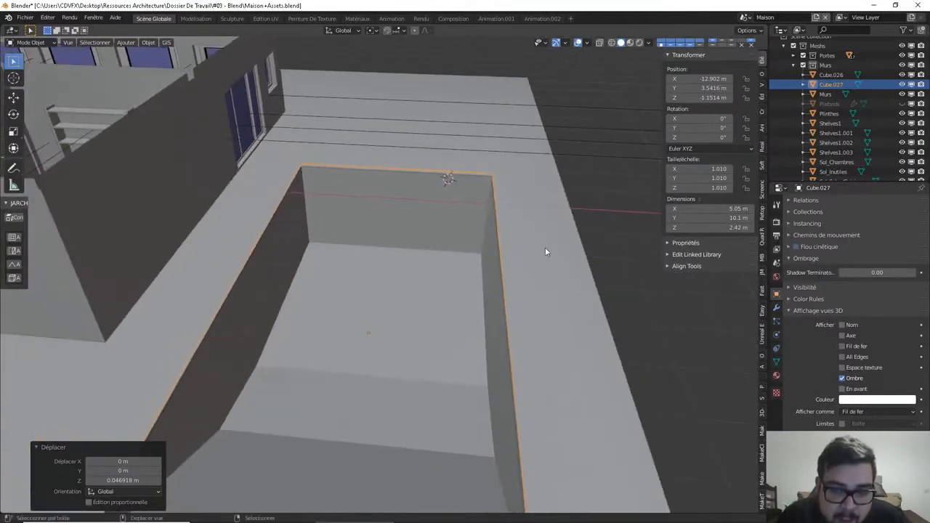
pyautogui.click(497, 297)
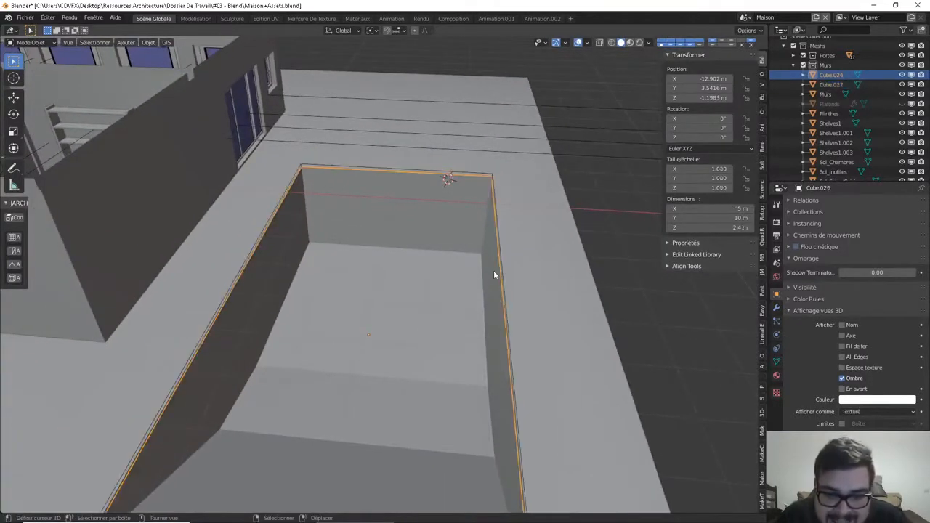
pyautogui.click(776, 308)
pyautogui.click(821, 206)
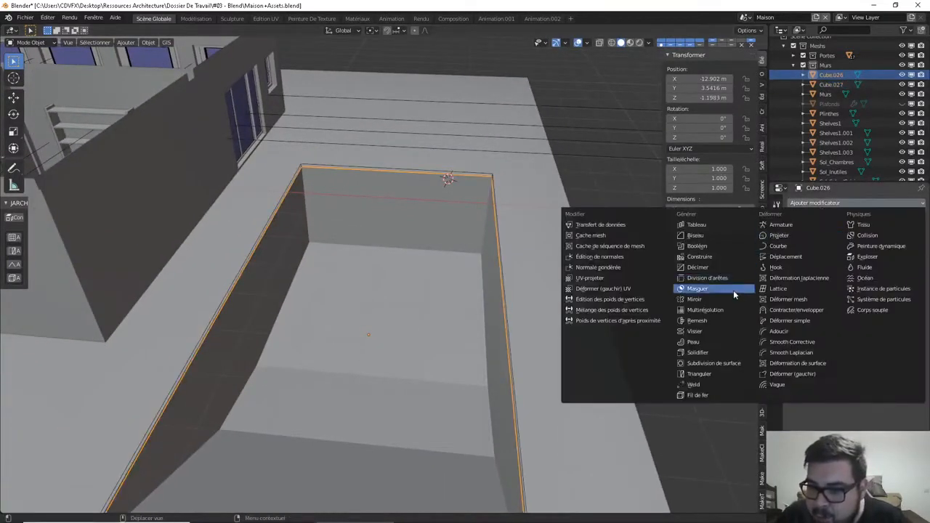
pyautogui.click(716, 356)
# Apply the basin's rotation and scale and set its origin to its geometry
pyautogui.moveTo(581, 352); pyautogui.dragTo(539, 283, button='middle')
pyautogui.press('q')
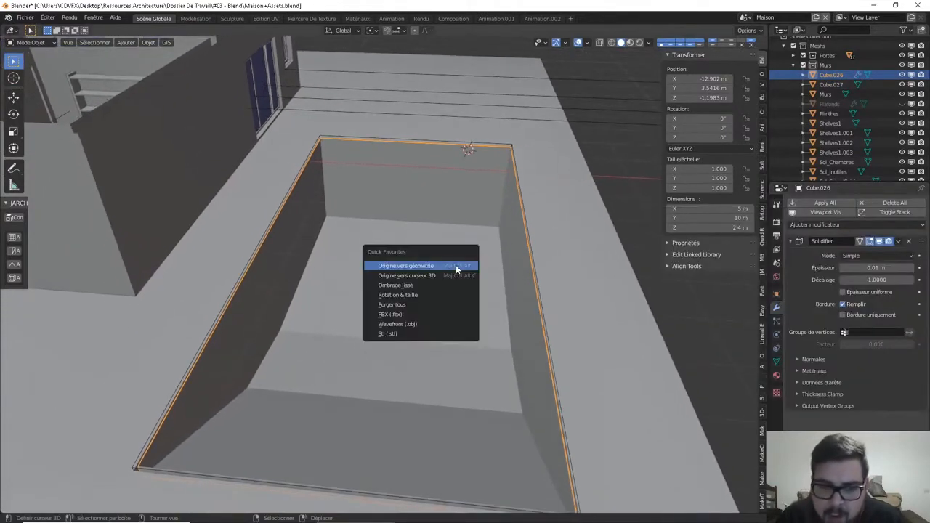
pyautogui.click(417, 294)
pyautogui.press('q')
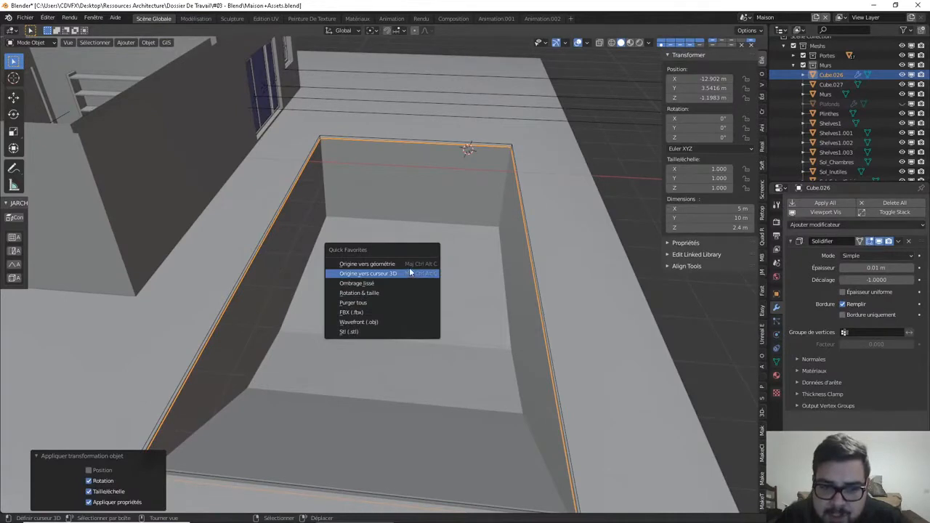
pyautogui.click(396, 264)
# Set the basin's Solidify thickness to 0.1 m with even thickness and apply the modifier
pyautogui.moveTo(504, 271); pyautogui.dragTo(538, 309, button='middle')
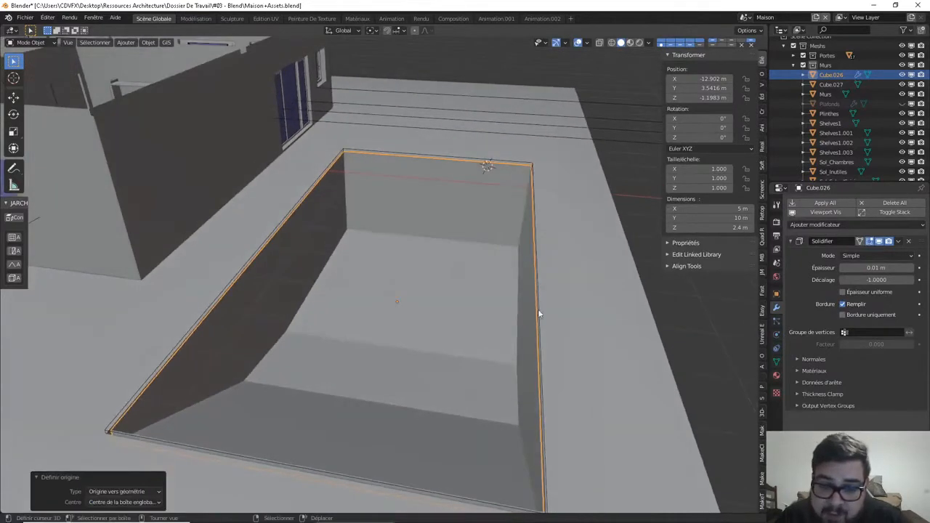
pyautogui.click(869, 268)
pyautogui.write('0.1')
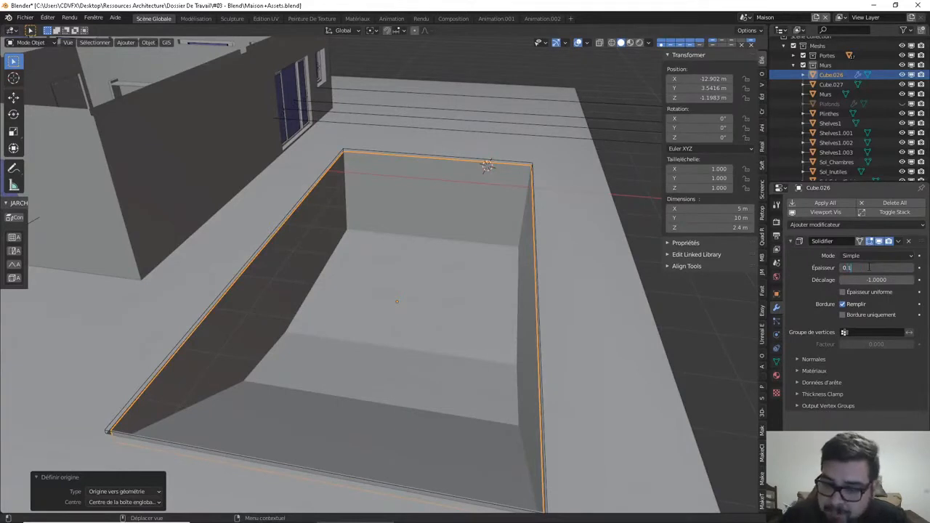
pyautogui.press('Return')
pyautogui.moveTo(586, 333); pyautogui.dragTo(603, 305, button='middle')
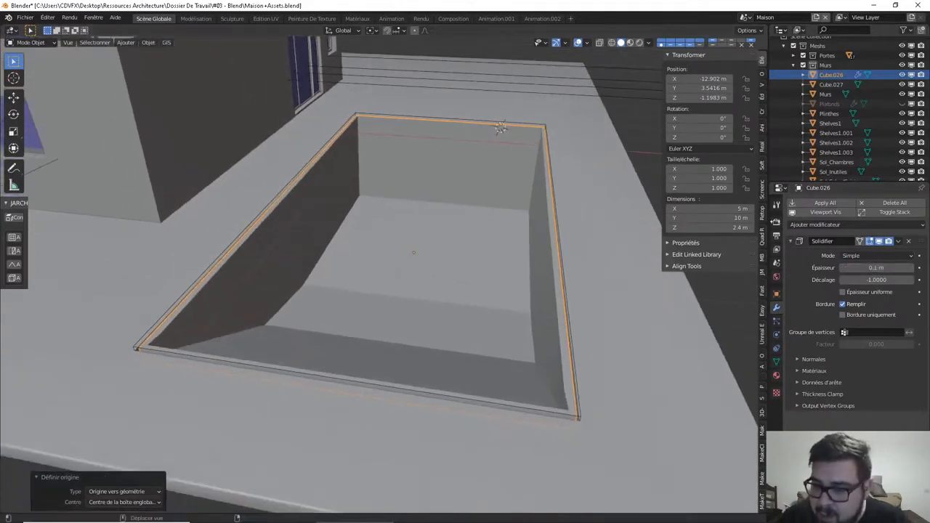
pyautogui.click(843, 293)
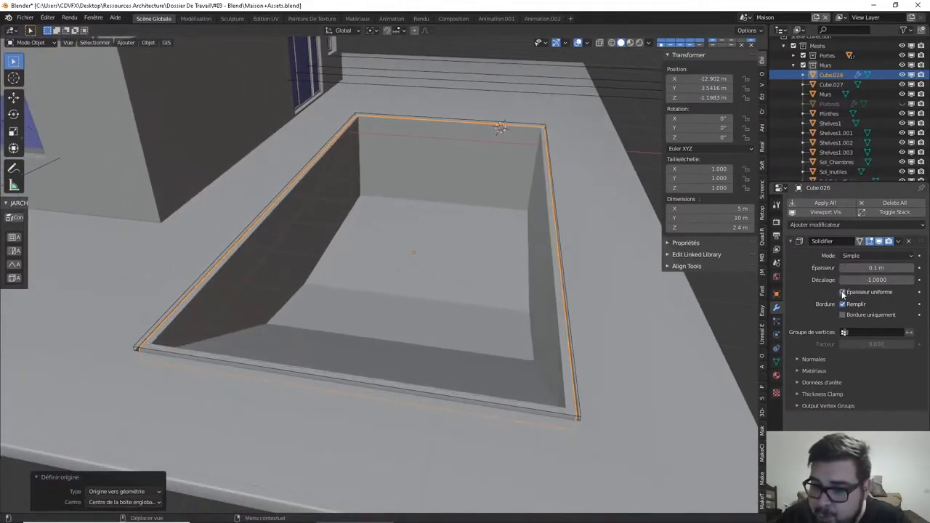
pyautogui.moveTo(508, 350); pyautogui.dragTo(502, 341, button='middle')
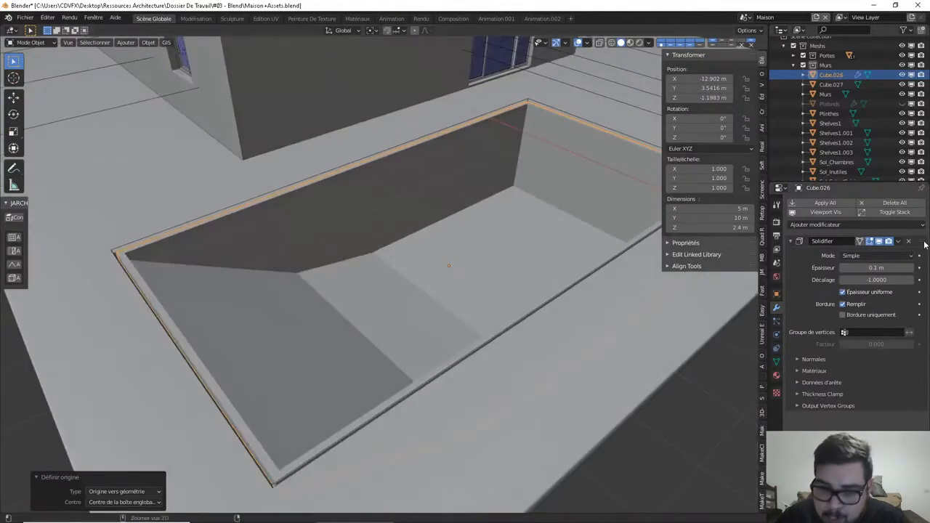
pyautogui.hotkey('ctrl', 'a')
# Examine the thickened basin's rim, walls and sloped floor from several angles, along with the surrounding terrace
pyautogui.moveTo(427, 235); pyautogui.dragTo(337, 253, button='middle')
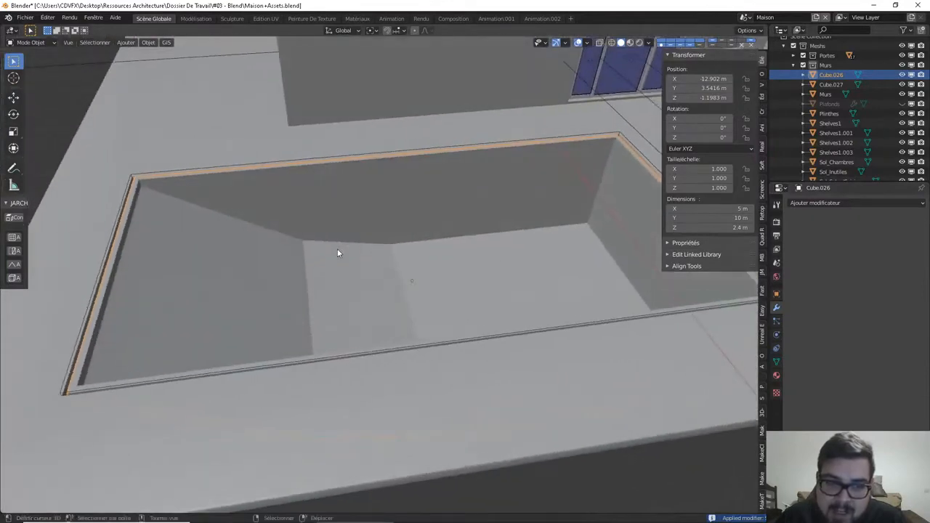
pyautogui.press('`')
pyautogui.moveTo(355, 214); pyautogui.dragTo(492, 292, button='middle')
pyautogui.moveTo(260, 170); pyautogui.dragTo(203, 184, button='middle')
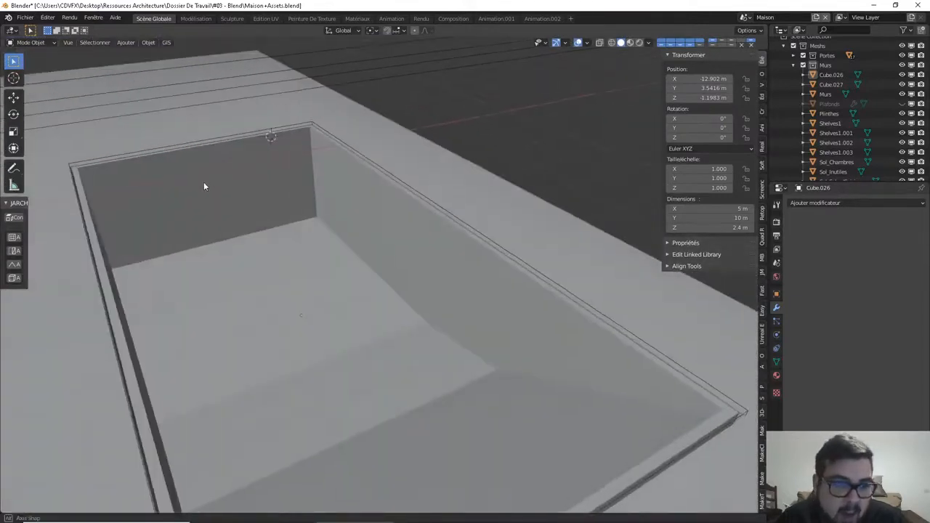
pyautogui.moveTo(207, 123); pyautogui.dragTo(208, 151, button='middle')
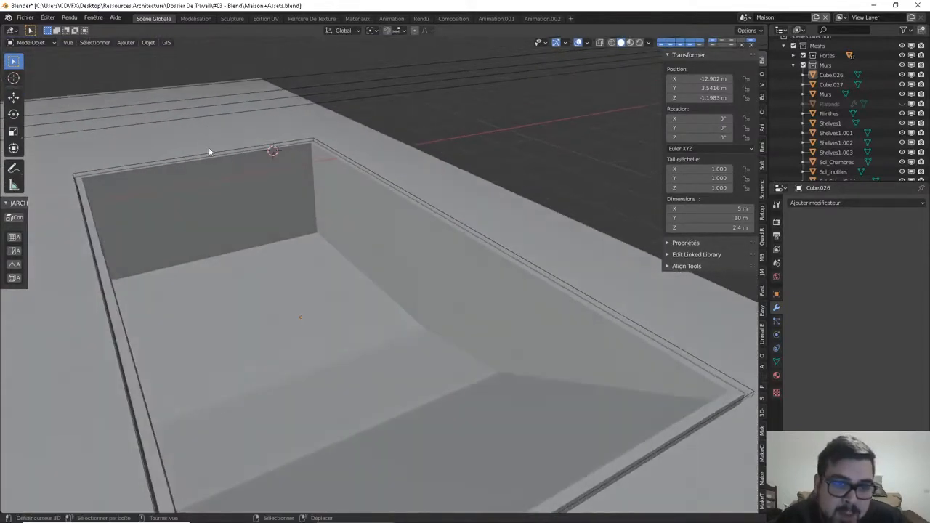
pyautogui.moveTo(283, 200); pyautogui.dragTo(465, 309, button='middle')
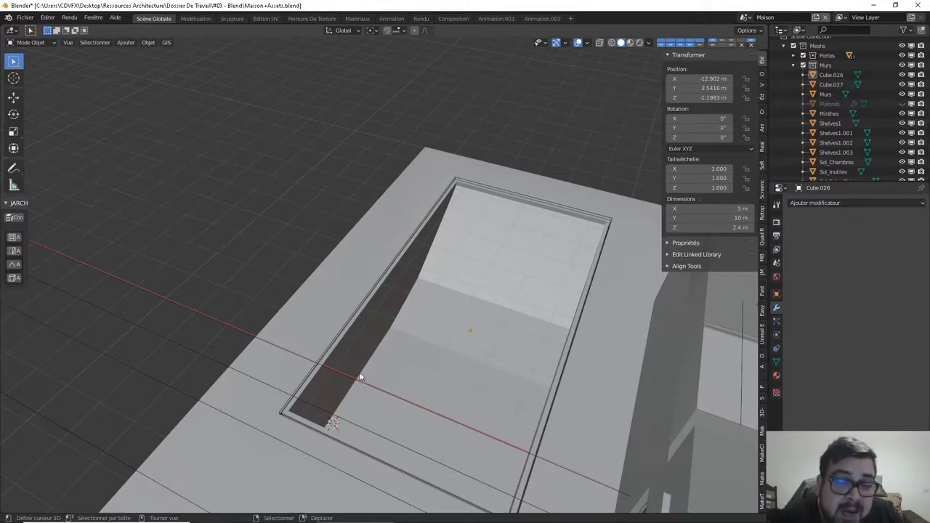
pyautogui.moveTo(361, 378); pyautogui.dragTo(347, 328, button='middle')
pyautogui.scroll(-4, 345, 328)
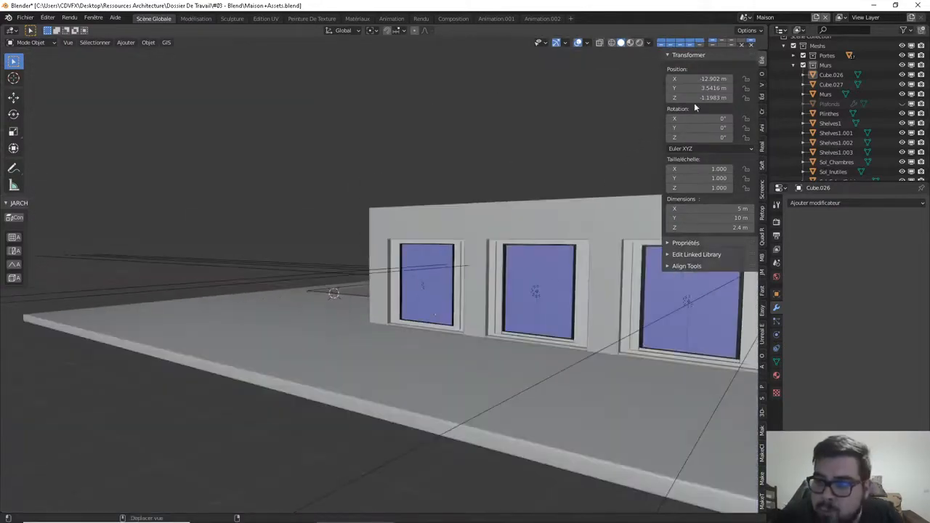
# Collapse the Murs collection, include the Landscape collection in the view layer and expand it
pyautogui.click(793, 65)
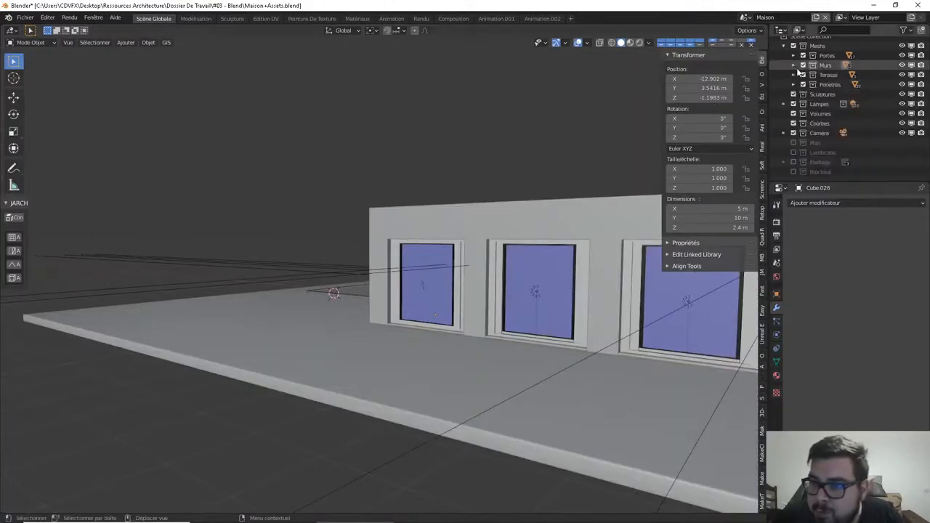
pyautogui.click(794, 153)
pyautogui.click(783, 153)
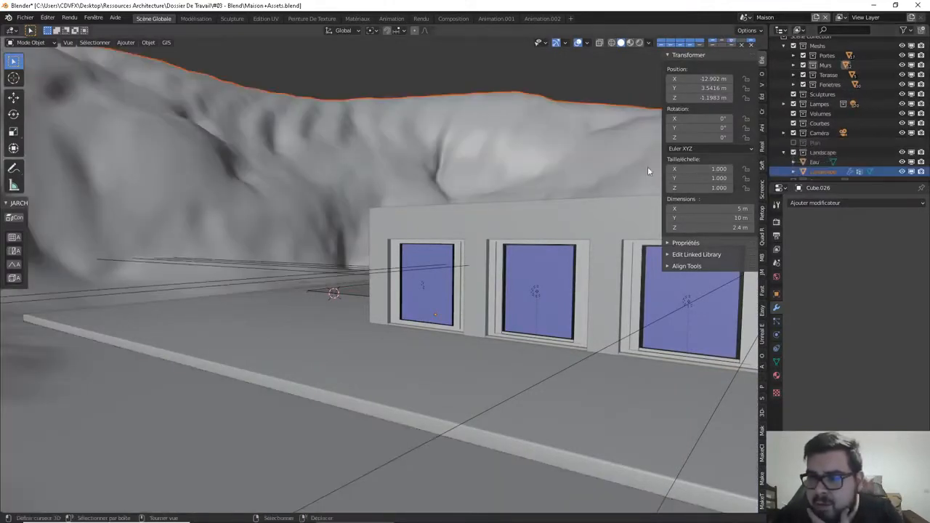
# Include the Fooliage collection in the view layer together with its Herbe and Arbres sub-collections
pyautogui.scroll(-1, 856, 134)
pyautogui.click(794, 162)
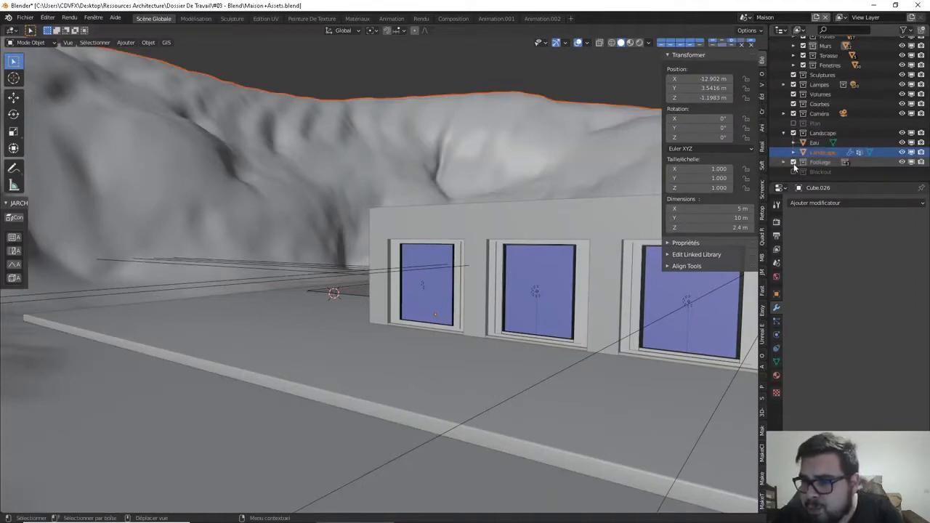
pyautogui.click(784, 163)
pyautogui.scroll(-2, 841, 167)
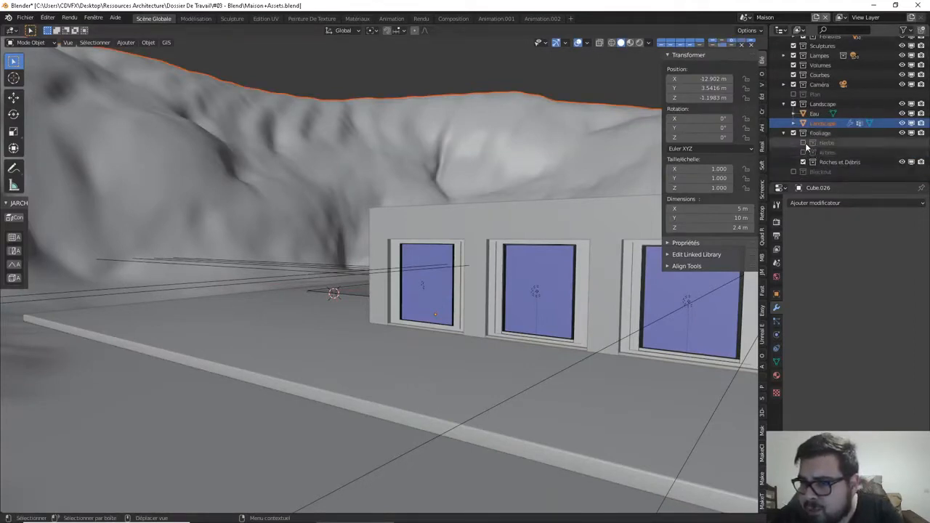
pyautogui.click(803, 143)
pyautogui.click(804, 153)
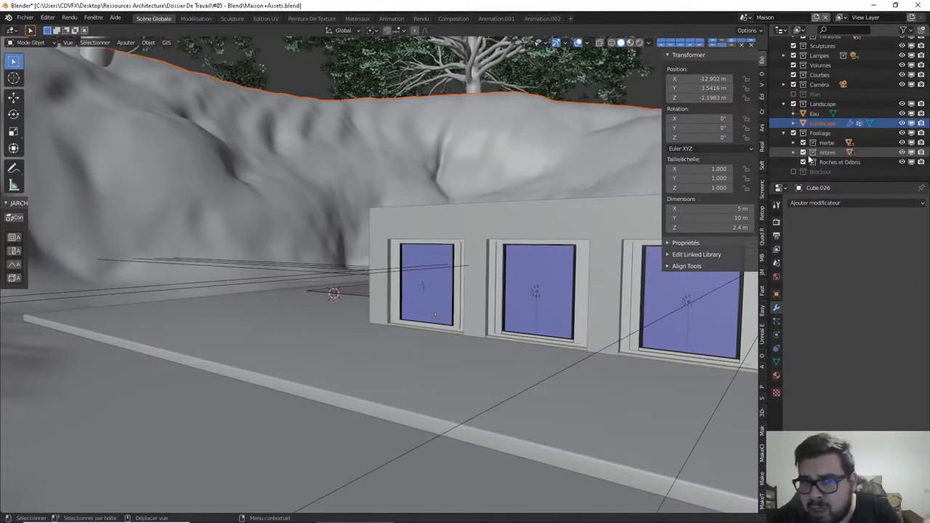
# Select the Landscape terrain, save the Maison+Assets.blend file and view the scene through the camera
pyautogui.click(819, 112)
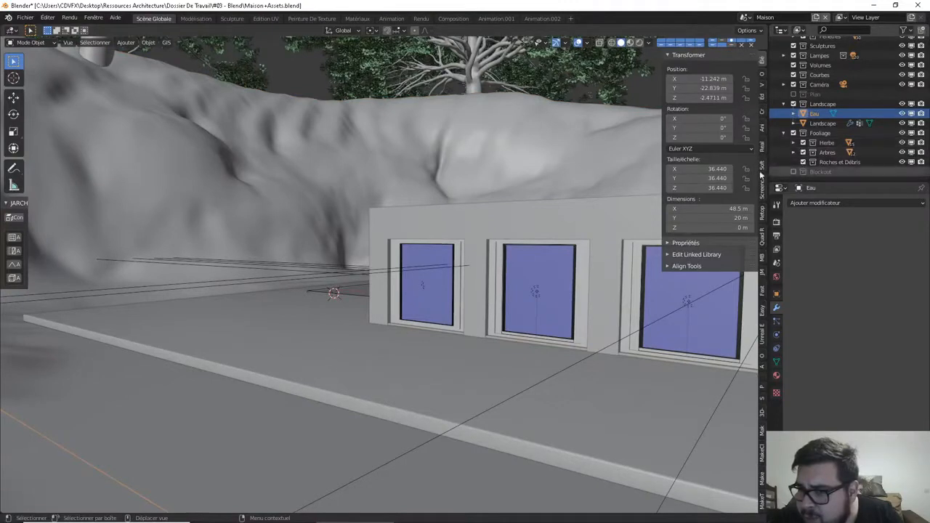
pyautogui.click(606, 115)
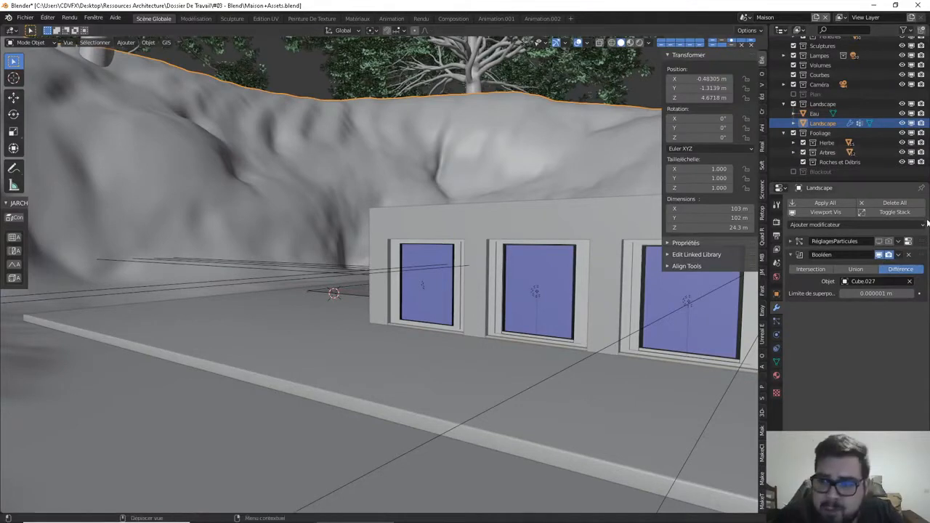
pyautogui.click(25, 17)
pyautogui.click(66, 82)
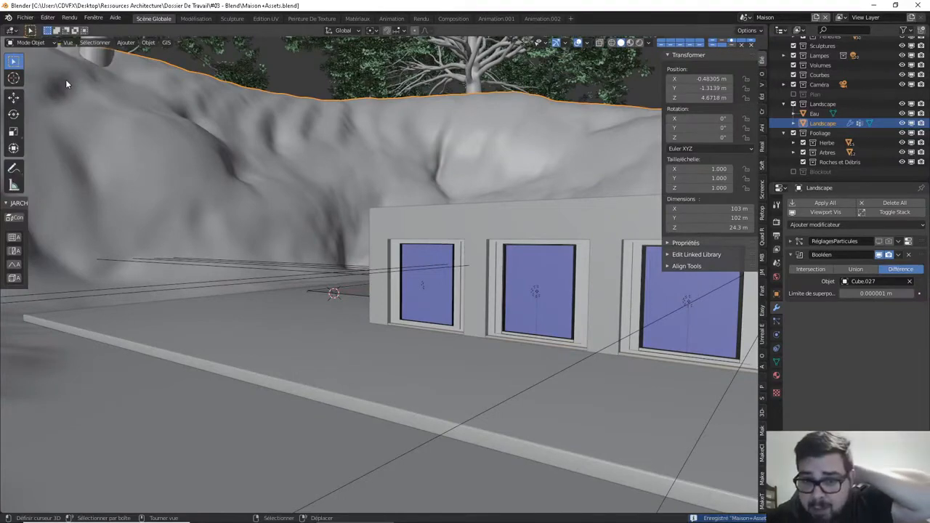
pyautogui.press('KP_0')
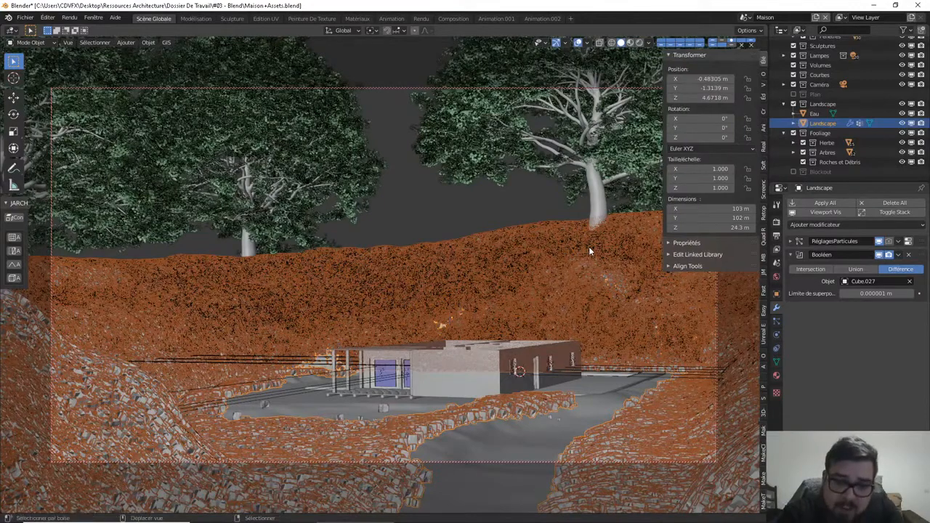
# Show the camera view in rendered shading and apply position, rotation and scale to the Landscape terrain
pyautogui.hotkey('shift', 'z')
pyautogui.press('n')
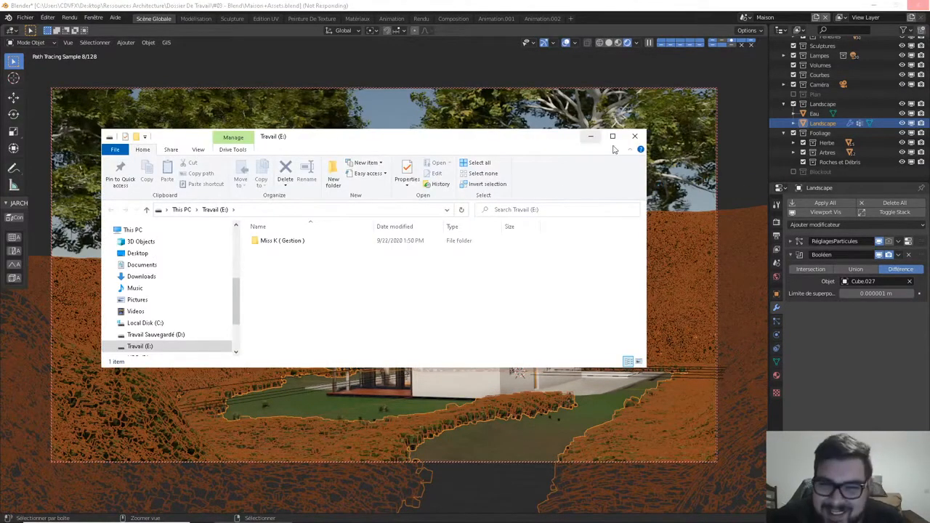
pyautogui.click(634, 136)
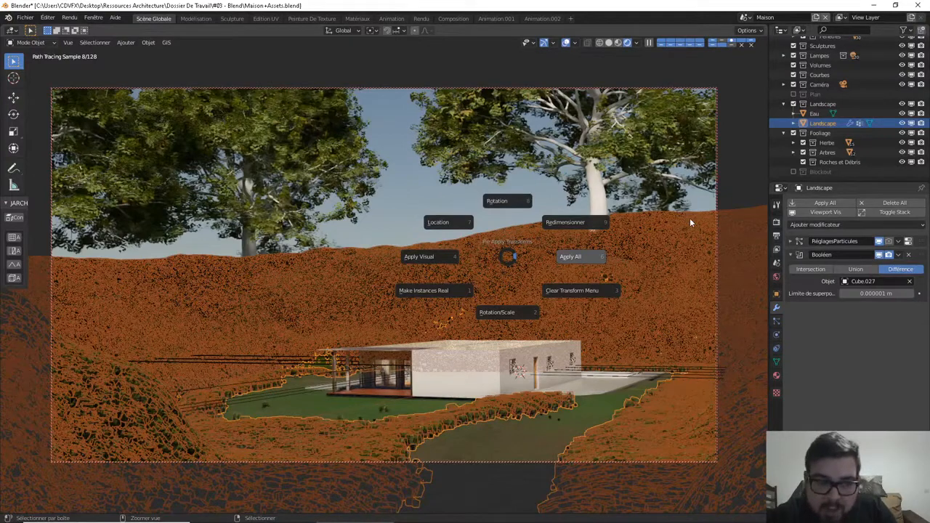
pyautogui.click(690, 222)
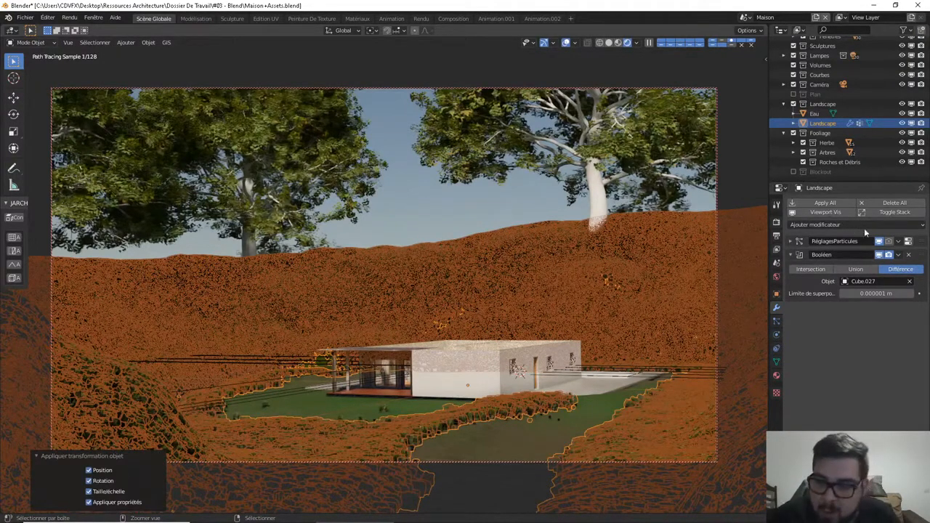
# Disable the Landscape's RéglagesParticules modifier in viewport and render, keeping its Boolean modifier enabled
pyautogui.click(879, 254)
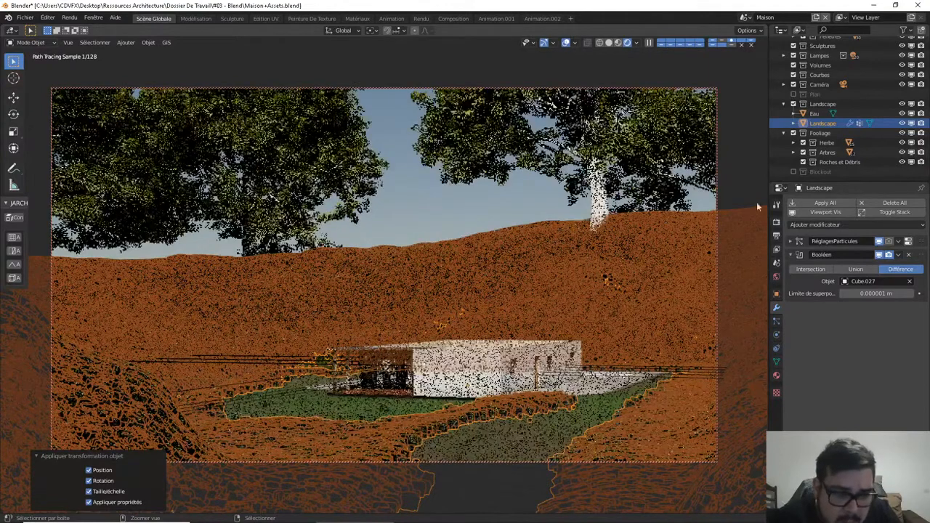
pyautogui.click(881, 244)
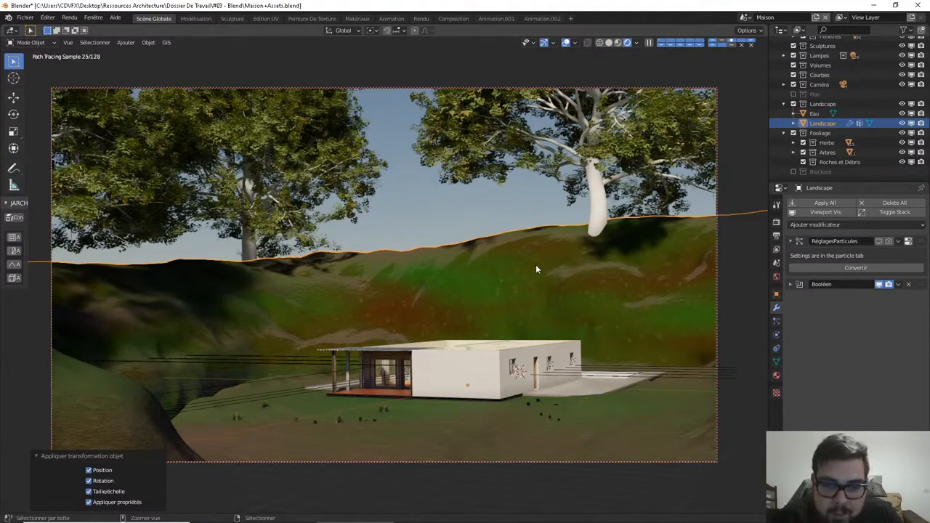
pyautogui.scroll(-2, 532, 275)
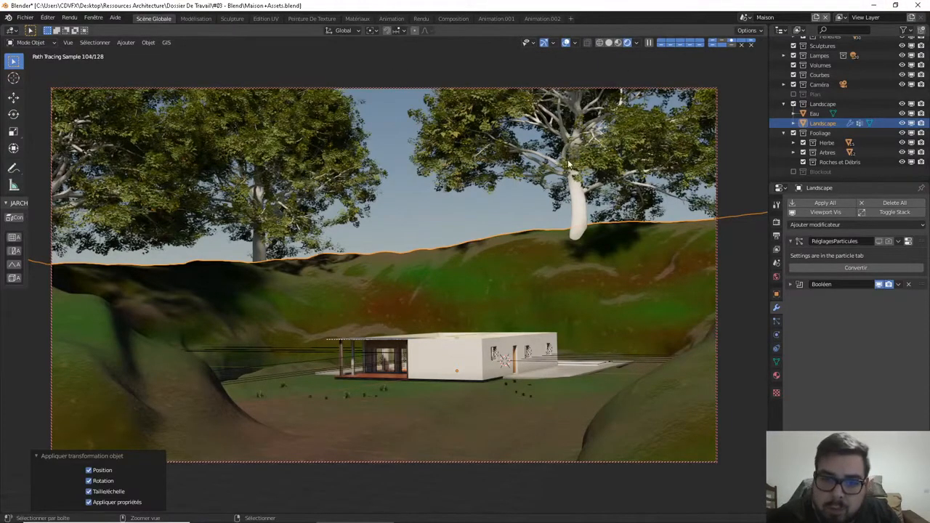
# Return to solid shading and exclude the Landscape and Fooliage collections from the view layer
pyautogui.click(611, 42)
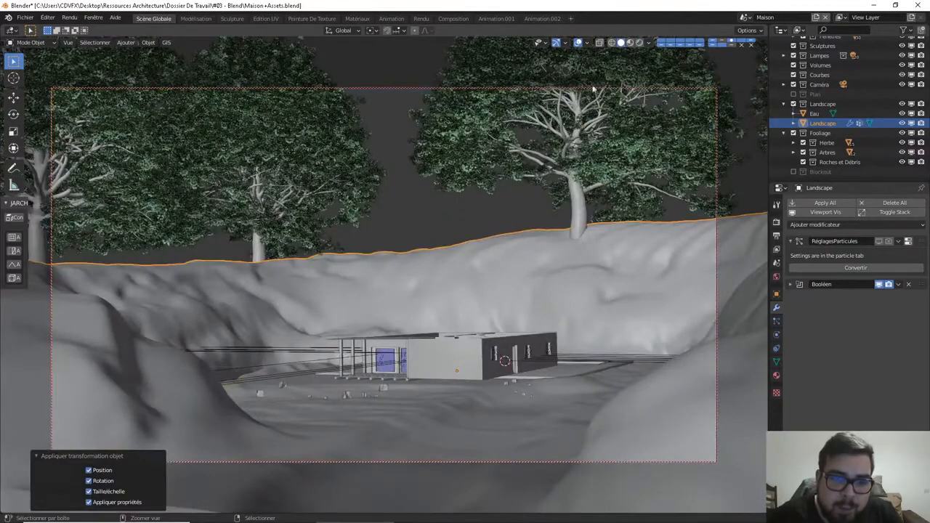
pyautogui.click(793, 133)
pyautogui.press('ctrl+KP_0')
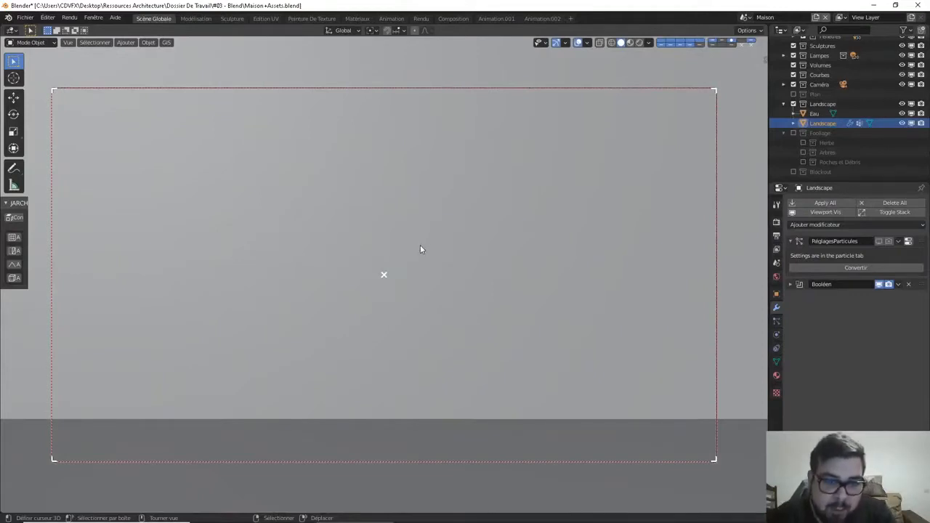
pyautogui.moveTo(495, 262); pyautogui.dragTo(466, 210, button='middle')
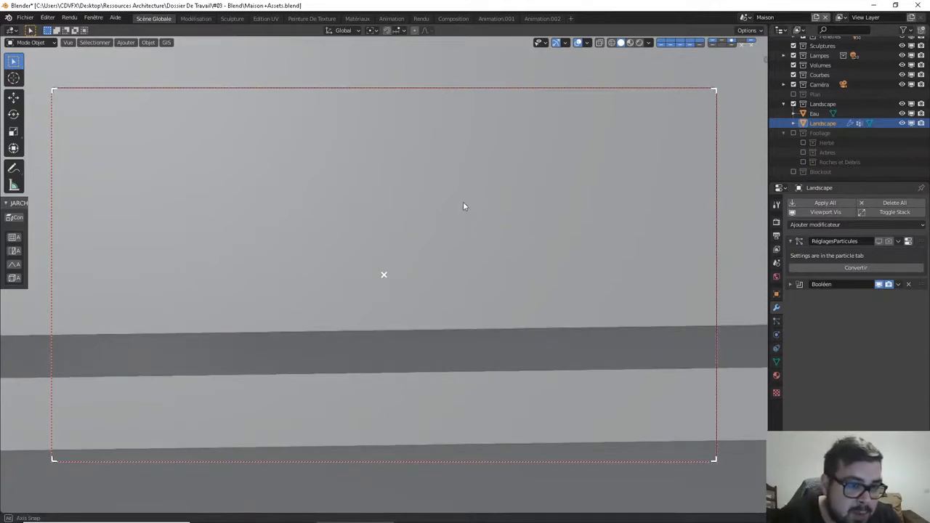
pyautogui.moveTo(553, 223); pyautogui.dragTo(412, 178, button='middle')
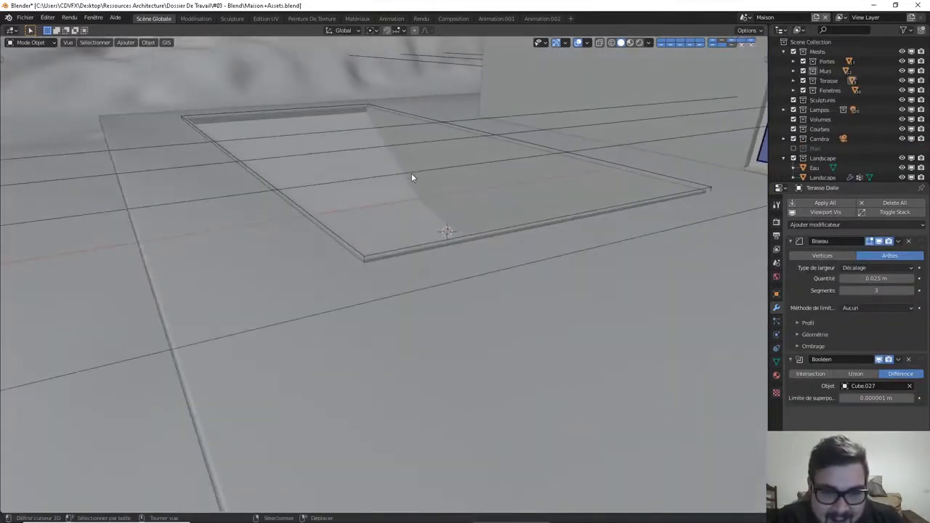
pyautogui.moveTo(509, 202); pyautogui.dragTo(507, 263, button='middle')
pyautogui.scroll(-2, 436, 151)
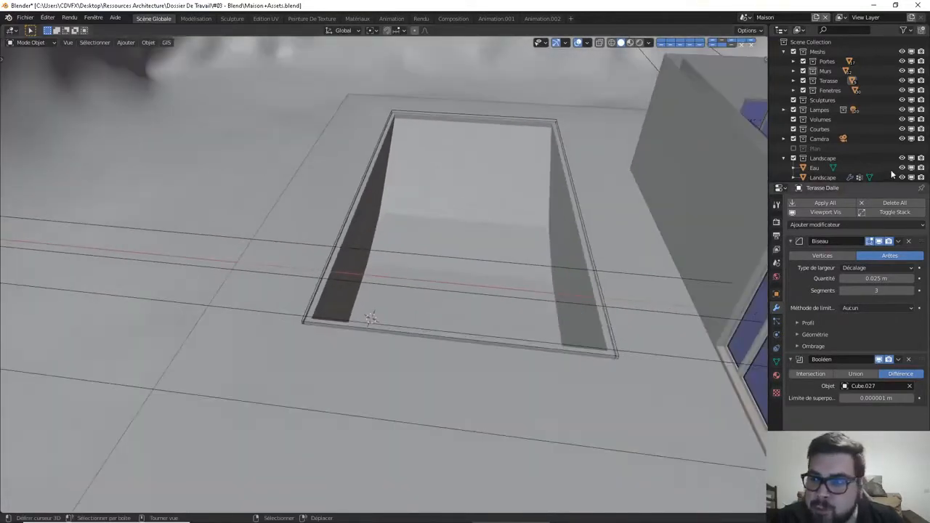
pyautogui.click(794, 158)
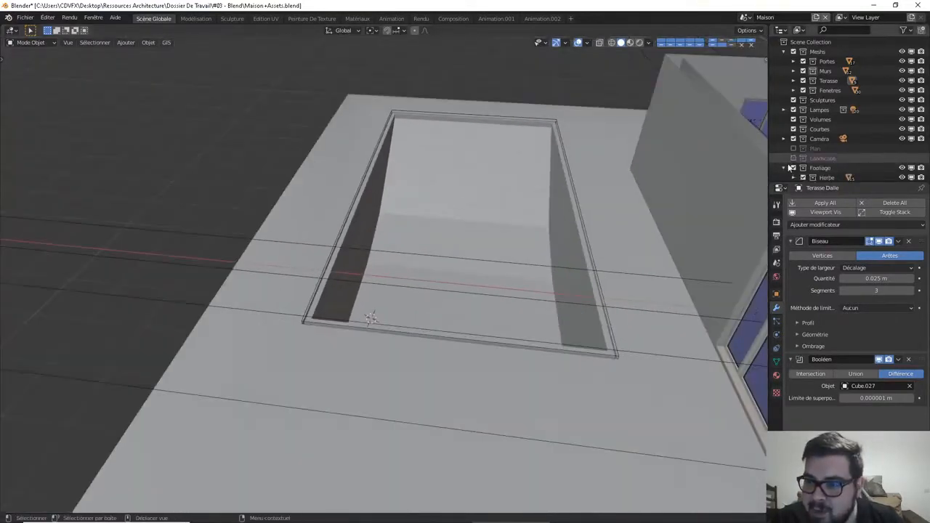
pyautogui.click(793, 168)
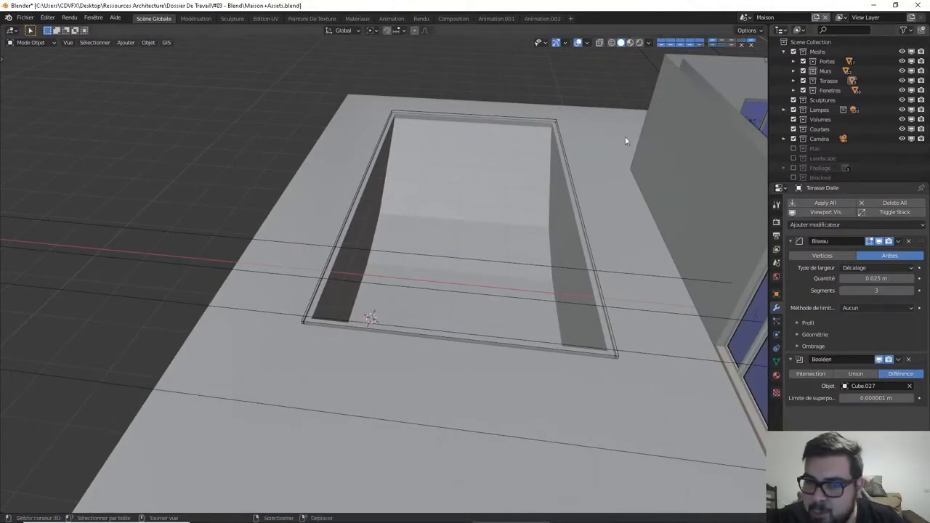
# Add a cube at the 3D cursor inside the basin and scale it uniformly by 0.25
pyautogui.moveTo(625, 136); pyautogui.dragTo(488, 205, button='middle')
pyautogui.press('KP_7')
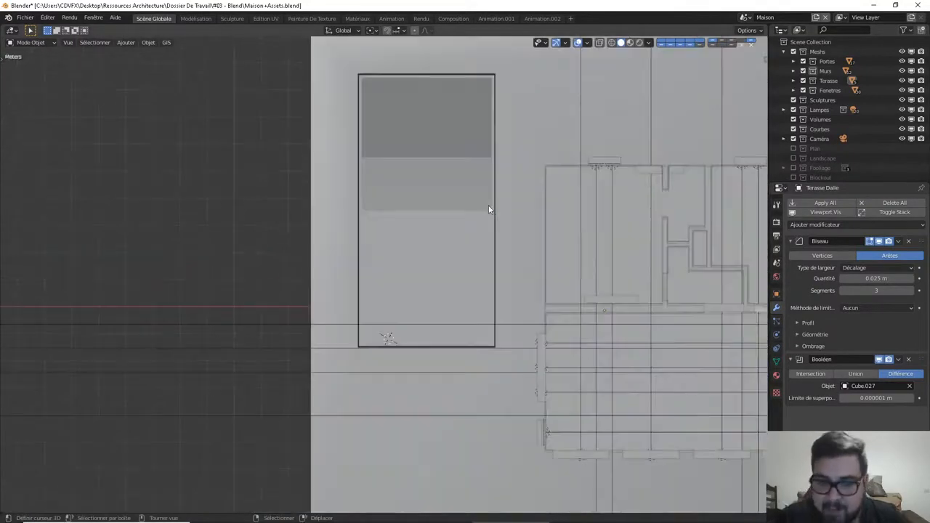
pyautogui.hotkey('shift', 'a')
pyautogui.moveTo(331, 218)
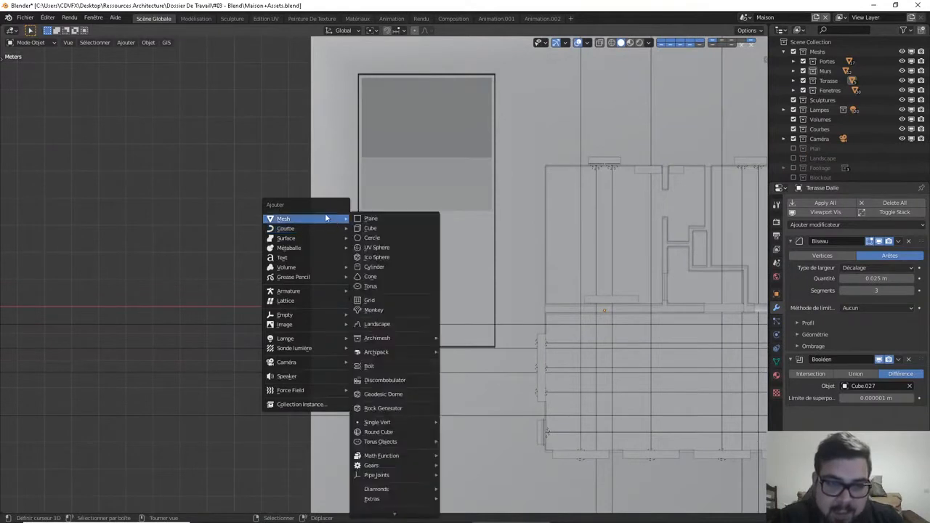
pyautogui.click(384, 229)
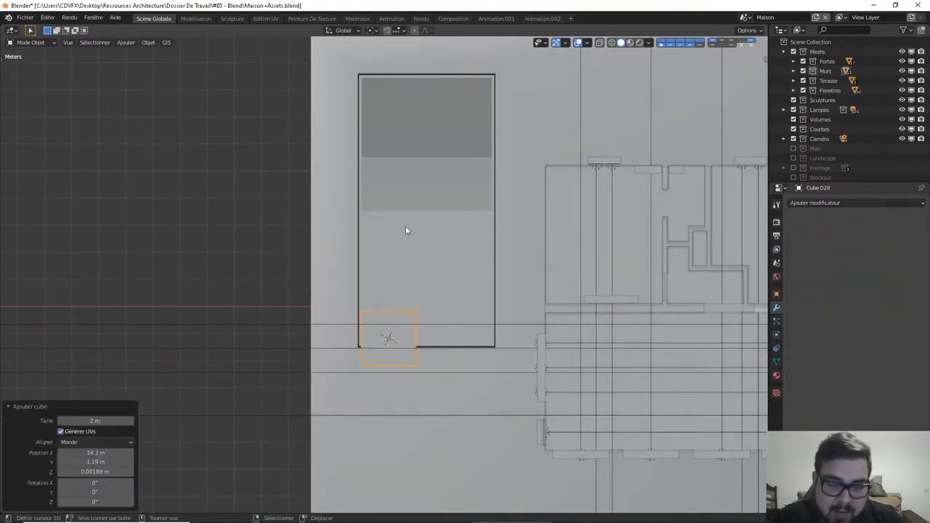
pyautogui.write('s')
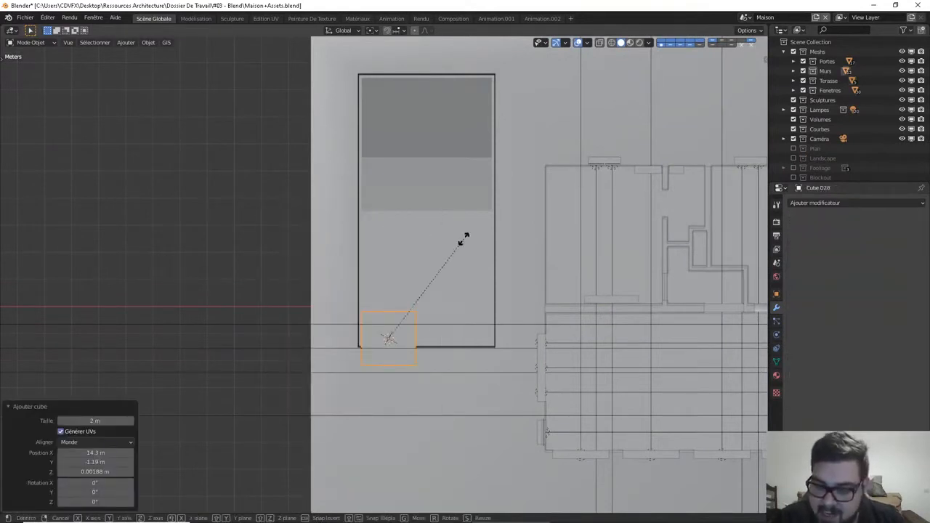
pyautogui.write('0.1')
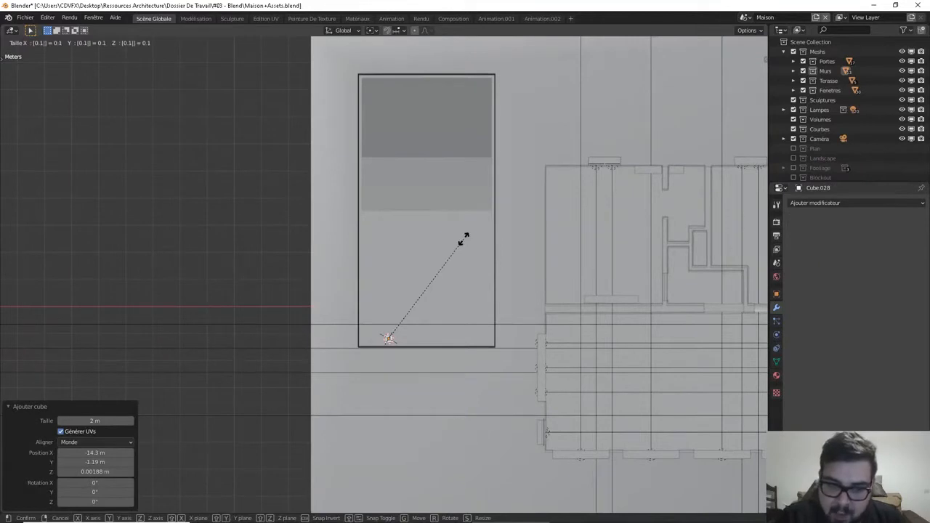
pyautogui.press('BackSpace')
pyautogui.press('BackSpace')
pyautogui.press('BackSpace')
pyautogui.write('0.25')
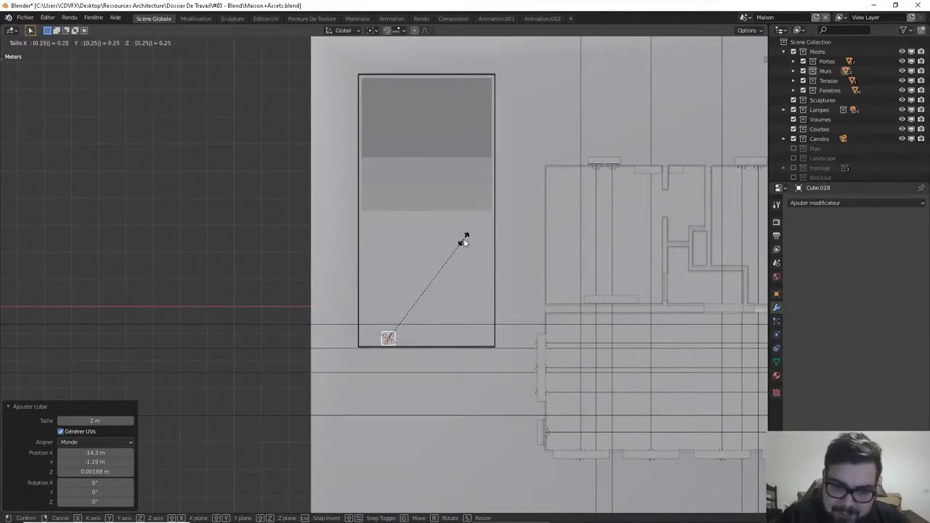
pyautogui.press('Return')
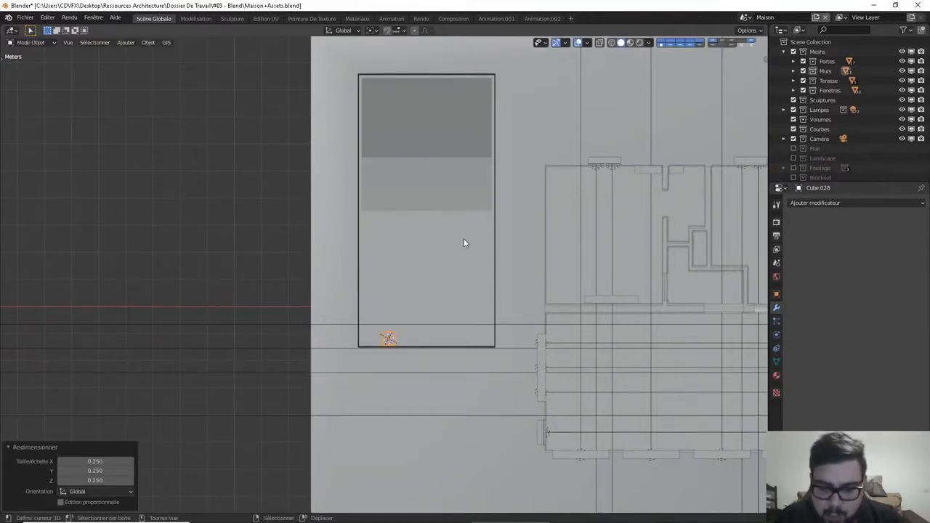
# Move the small cube along X to about -15.685 m, against the outside of the basin's long edge away from the house
pyautogui.press('n')
pyautogui.press('g')
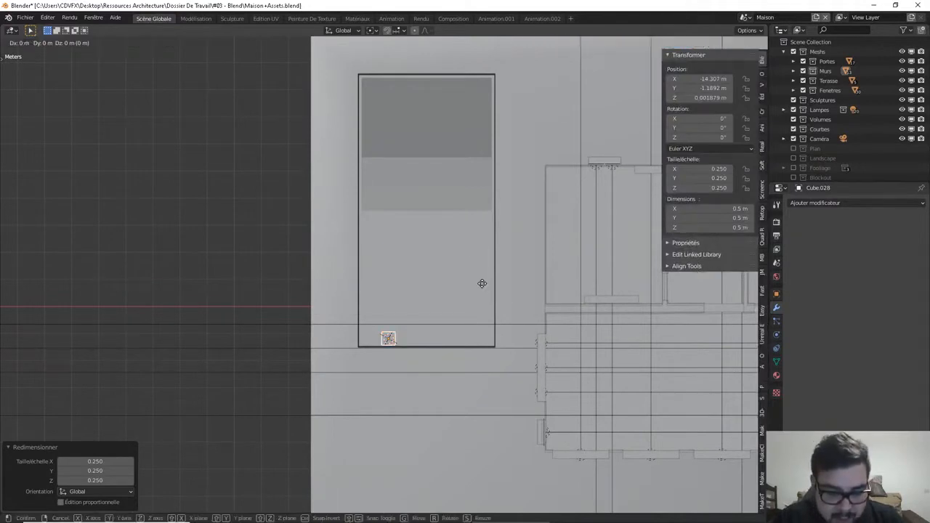
pyautogui.press('x')
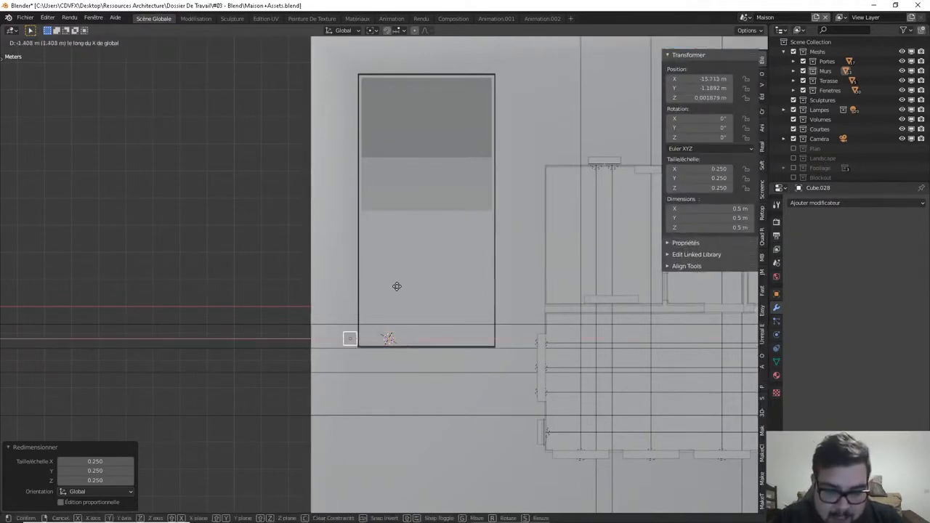
pyautogui.click(396, 285)
pyautogui.scroll(7, 398, 327)
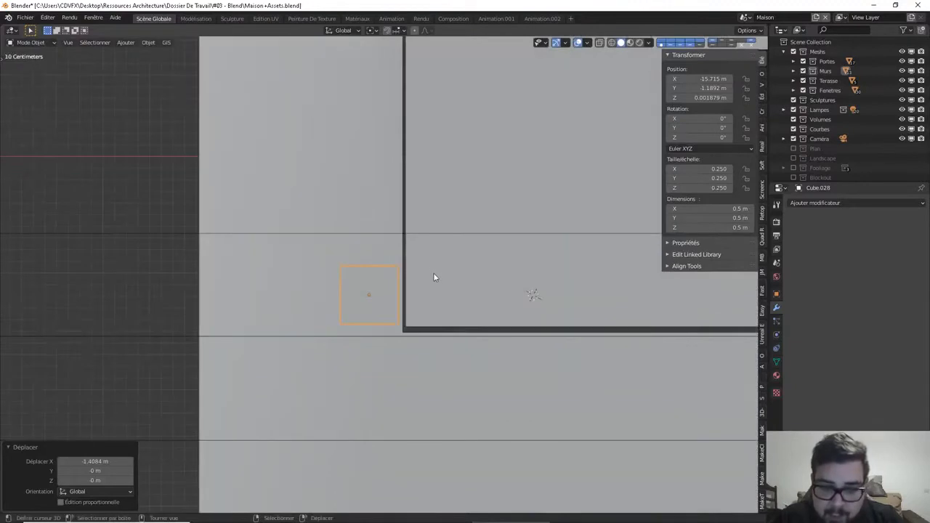
pyautogui.press('g')
pyautogui.press('x')
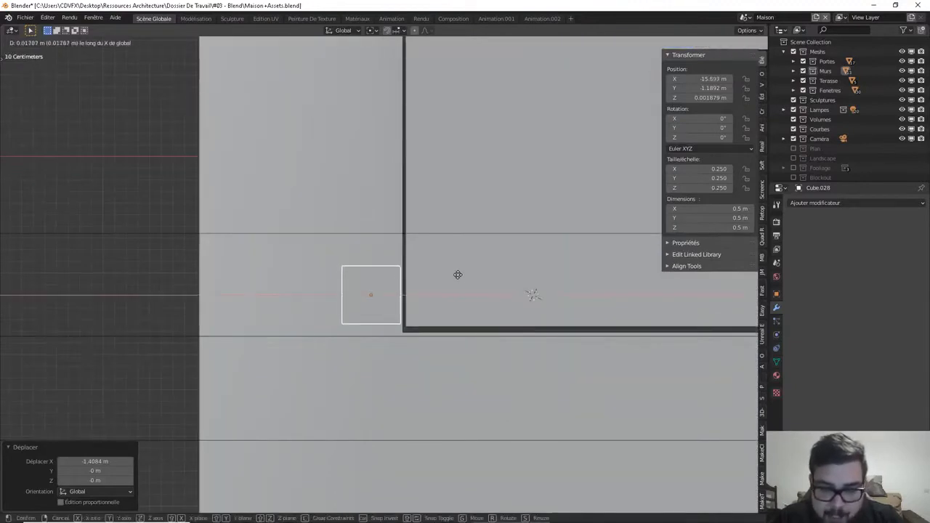
pyautogui.click(468, 298)
# Flatten the cube into a thin slab by scaling it by 0.05 along Z
pyautogui.moveTo(467, 307); pyautogui.dragTo(462, 237, button='middle')
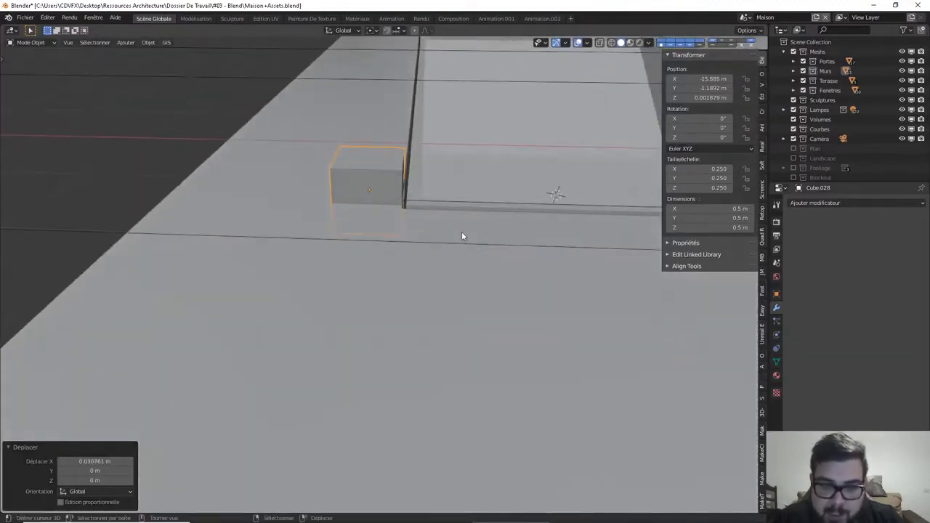
pyautogui.write('sz')
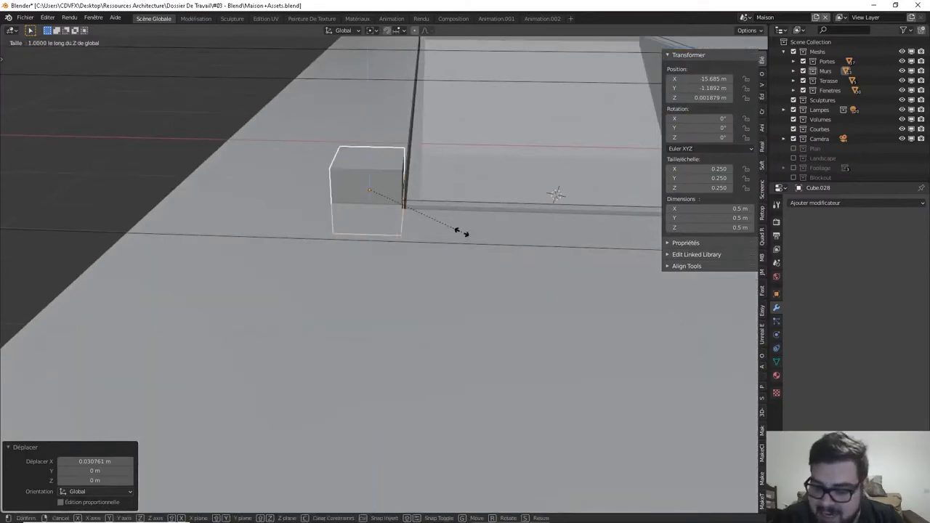
pyautogui.write('0.02')
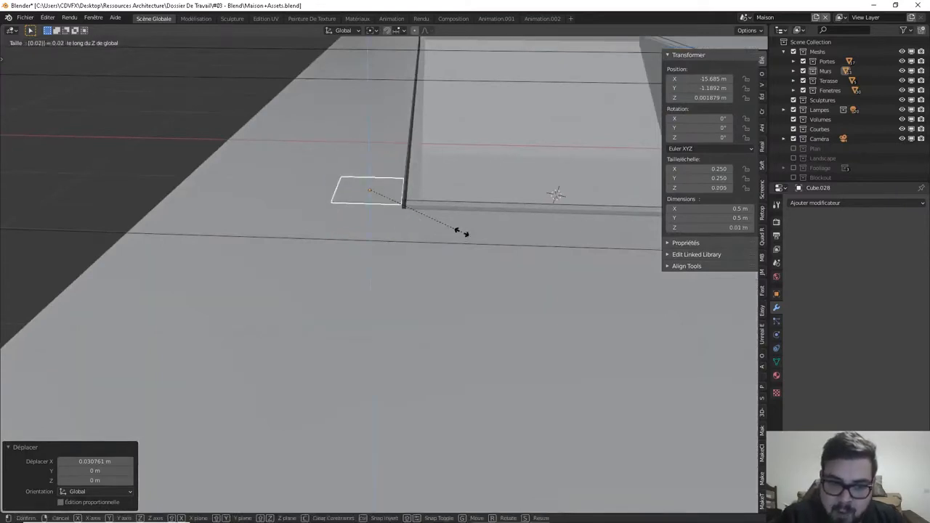
pyautogui.press('BackSpace')
pyautogui.press('BackSpace')
pyautogui.press('BackSpace')
pyautogui.press('BackSpace')
pyautogui.write('0.5')
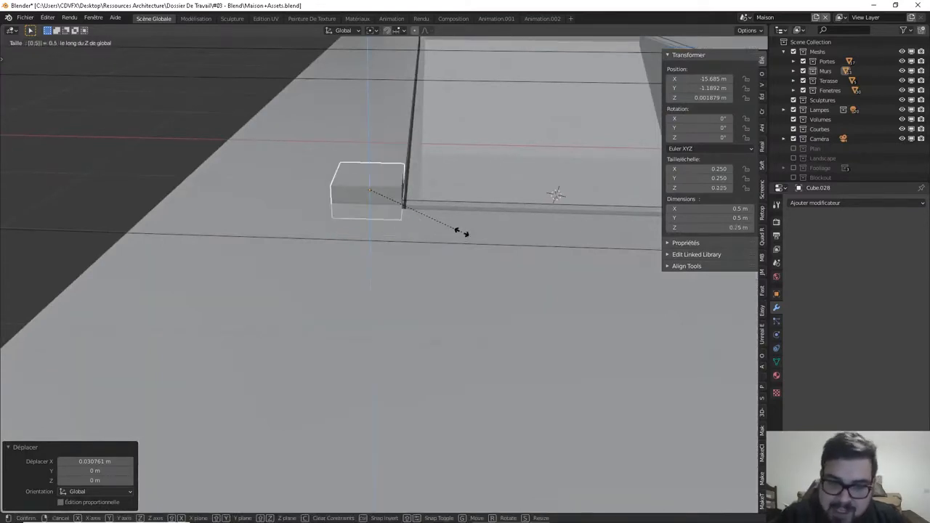
pyautogui.press('BackSpace')
pyautogui.press('BackSpace')
pyautogui.press('BackSpace')
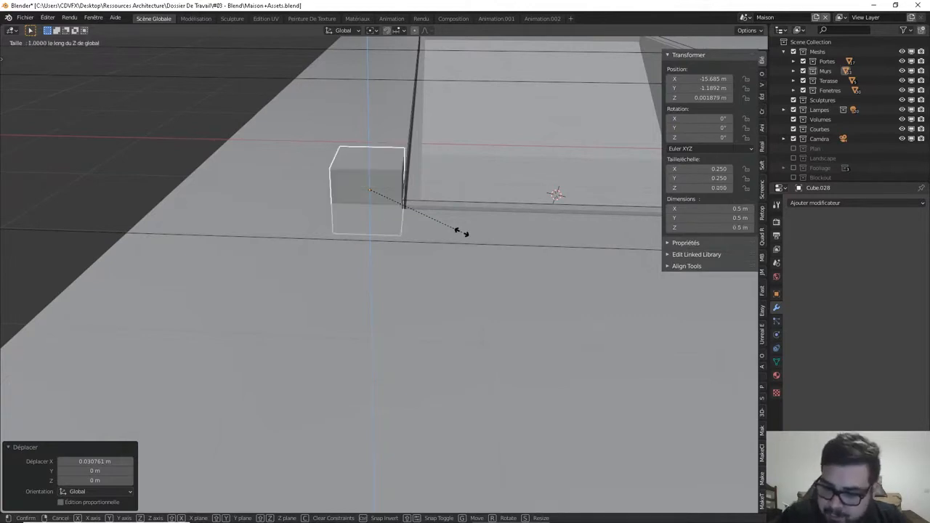
pyautogui.write('0.05')
pyautogui.press('Return')
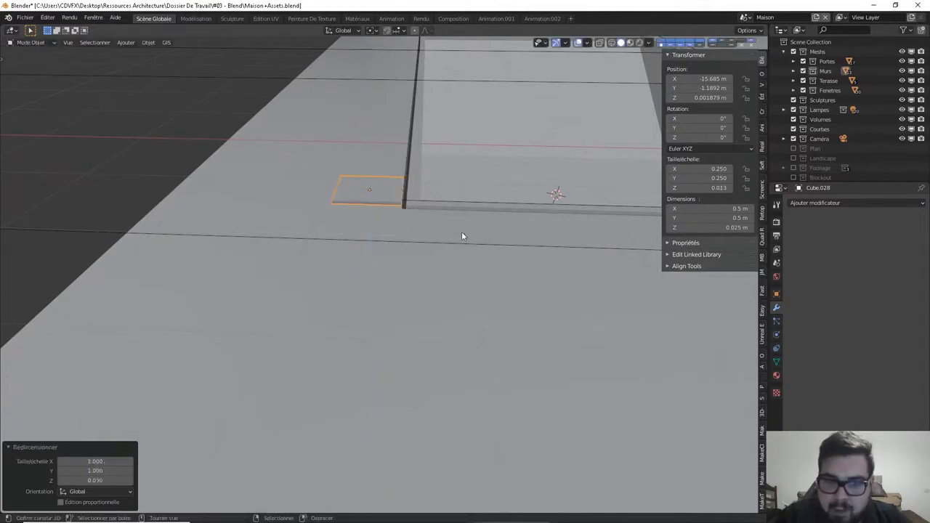
# Nudge the slab about 0.012 m along X toward the basin's rim
pyautogui.moveTo(461, 236); pyautogui.dragTo(422, 275, button='middle')
pyautogui.scroll(3, 421, 274)
pyautogui.moveTo(446, 215); pyautogui.dragTo(436, 299, button='middle')
pyautogui.scroll(2, 436, 300)
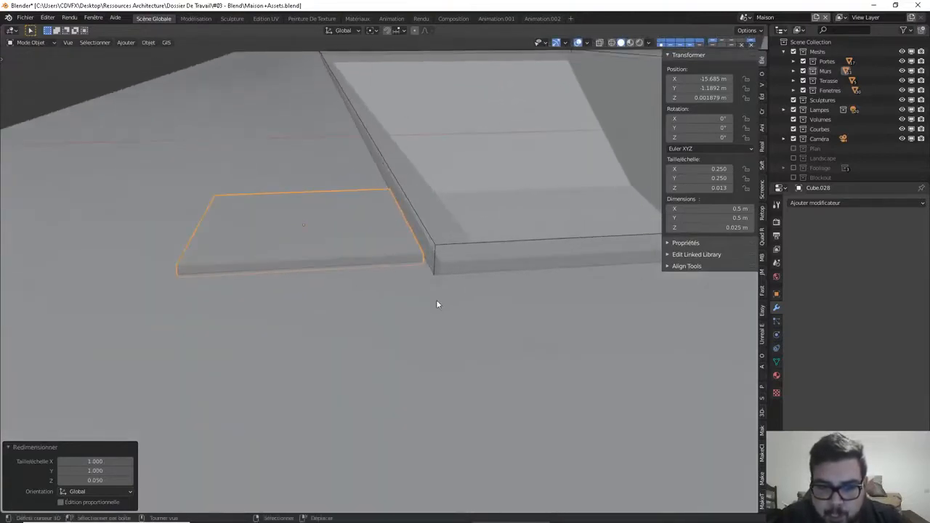
pyautogui.press('g')
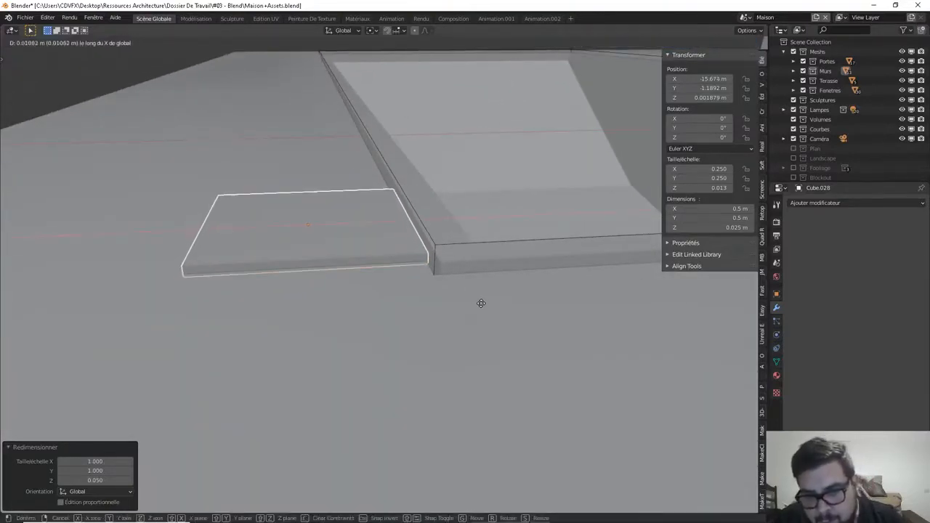
pyautogui.press('x')
pyautogui.click(484, 303)
# Raise the slab about 0.006 m along Z and shift it about -0.068 m along Y to meet the basin's corner
pyautogui.press('g')
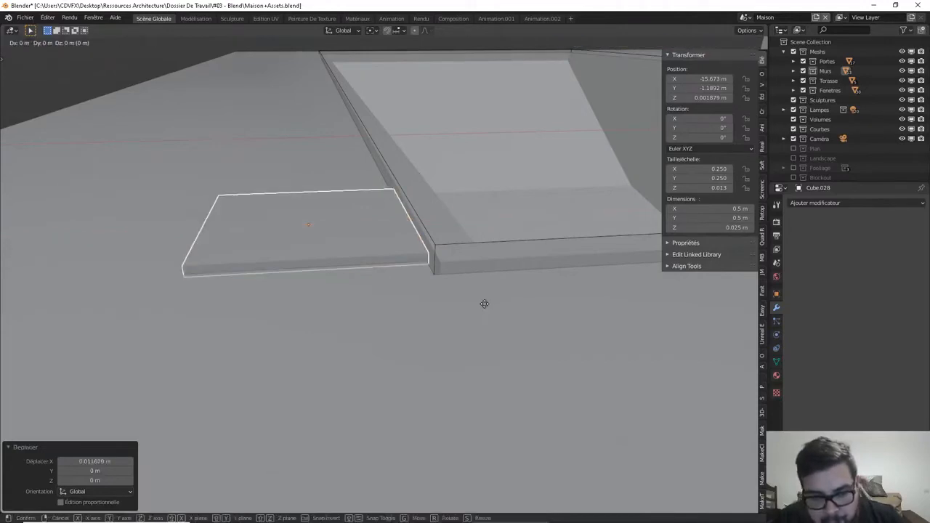
pyautogui.press('z')
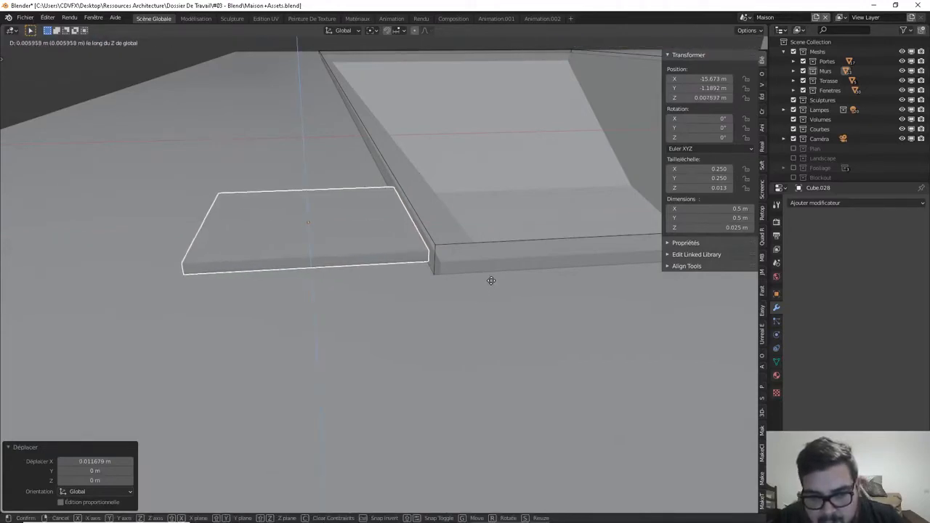
pyautogui.click(492, 284)
pyautogui.press('g')
pyautogui.press('y')
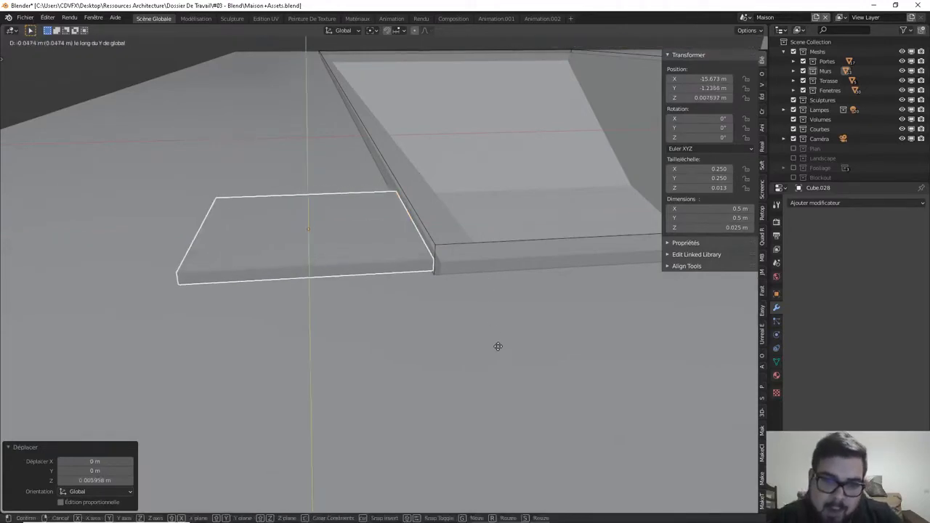
pyautogui.click(511, 375)
# Apply the slab's rotation and scale, and set its origin to its geometry
pyautogui.moveTo(511, 375); pyautogui.dragTo(501, 311, button='middle')
pyautogui.press('KP_7')
pyautogui.press('q')
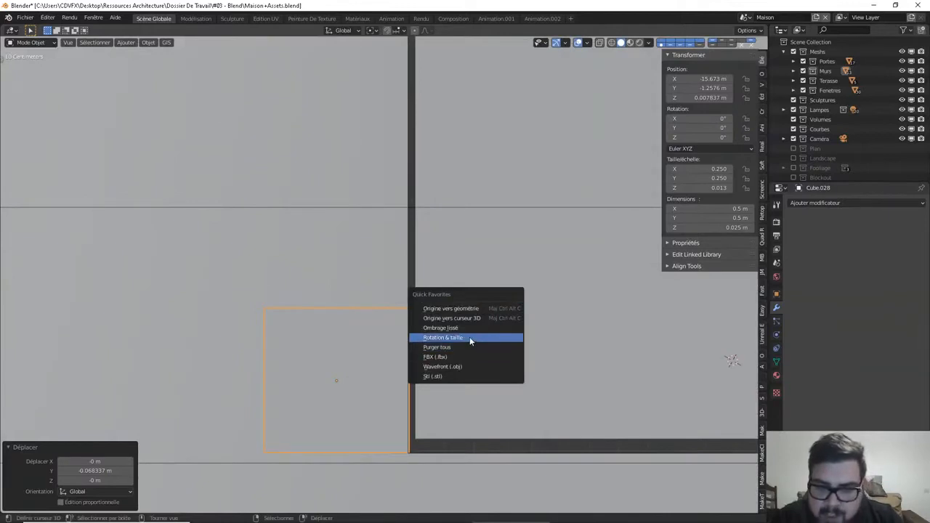
pyautogui.click(469, 337)
pyautogui.press('q')
pyautogui.click(472, 311)
# Add an Array modifier to the slab with relative offset factors of 0 on X and 1.01 on Y
pyautogui.click(858, 203)
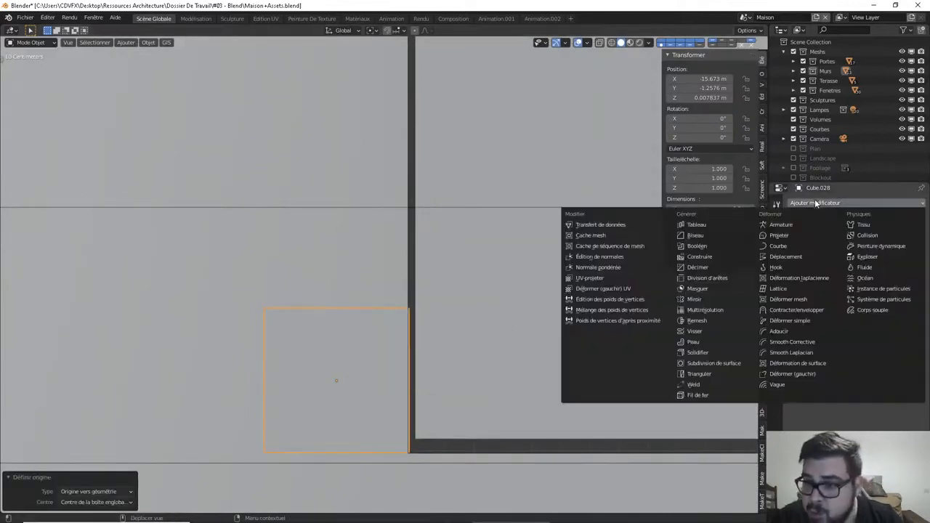
pyautogui.click(709, 225)
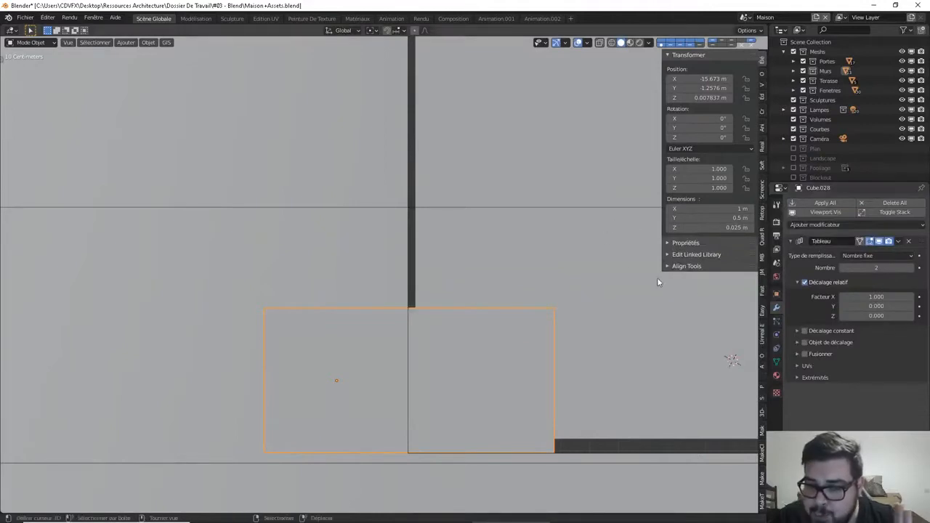
pyautogui.click(867, 296)
pyautogui.write('0')
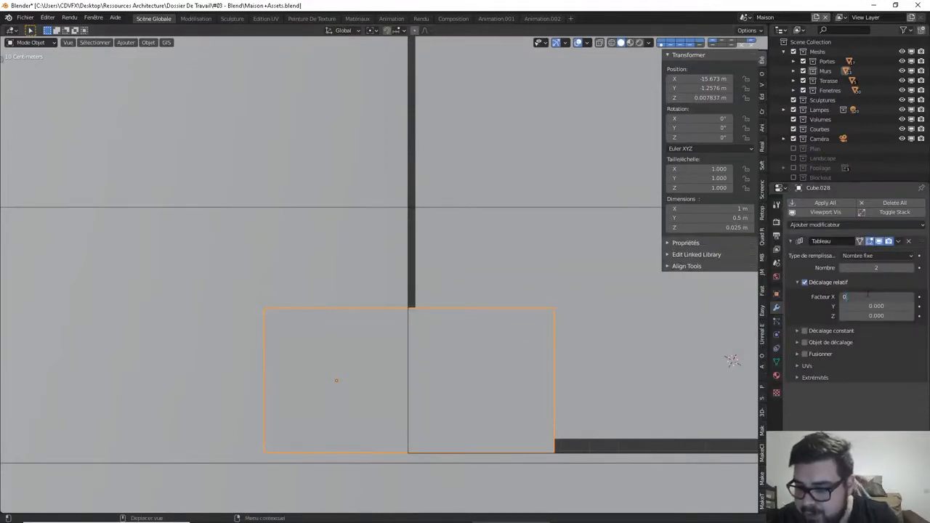
pyautogui.press('Return')
pyautogui.click(871, 308)
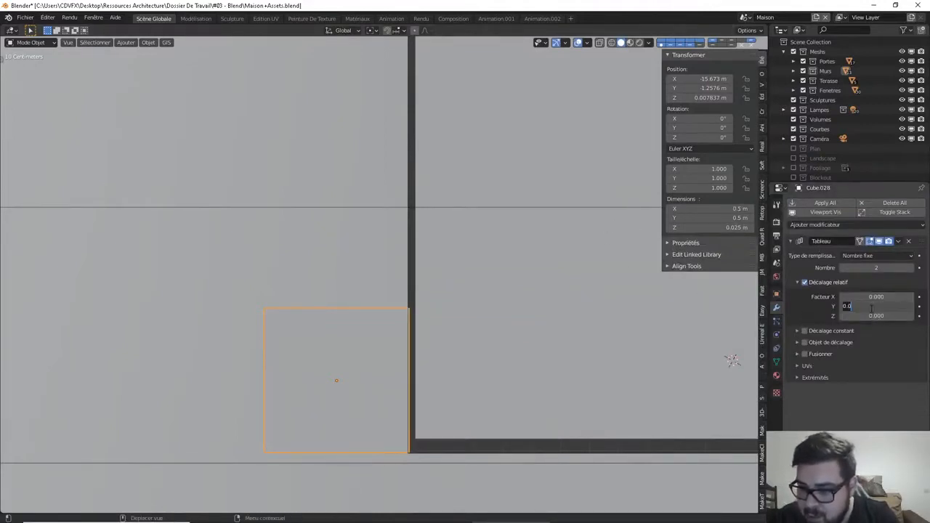
pyautogui.write('1')
pyautogui.press('Return')
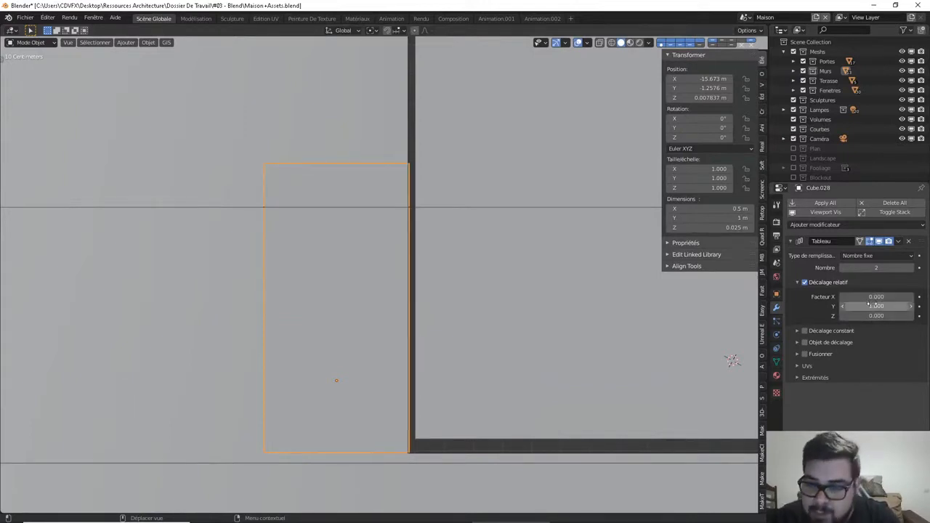
pyautogui.click(877, 306)
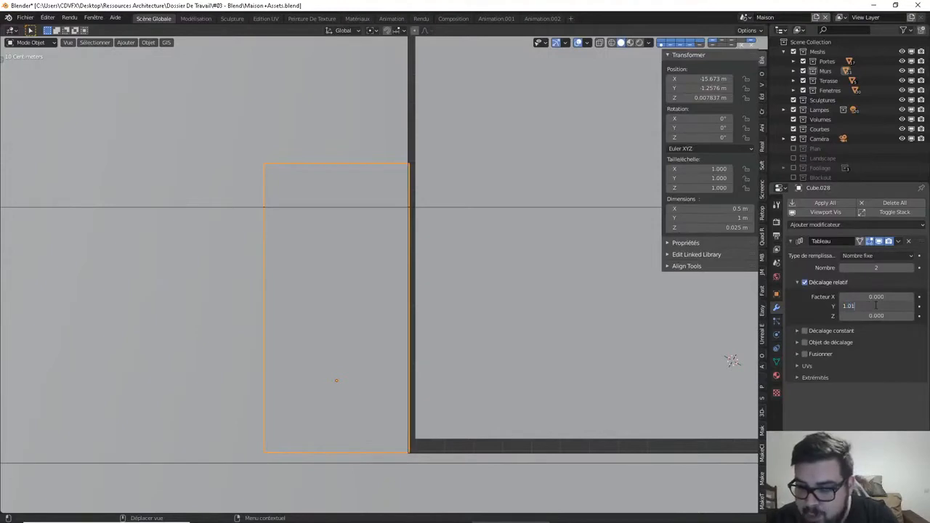
pyautogui.write('1.01')
pyautogui.press('Return')
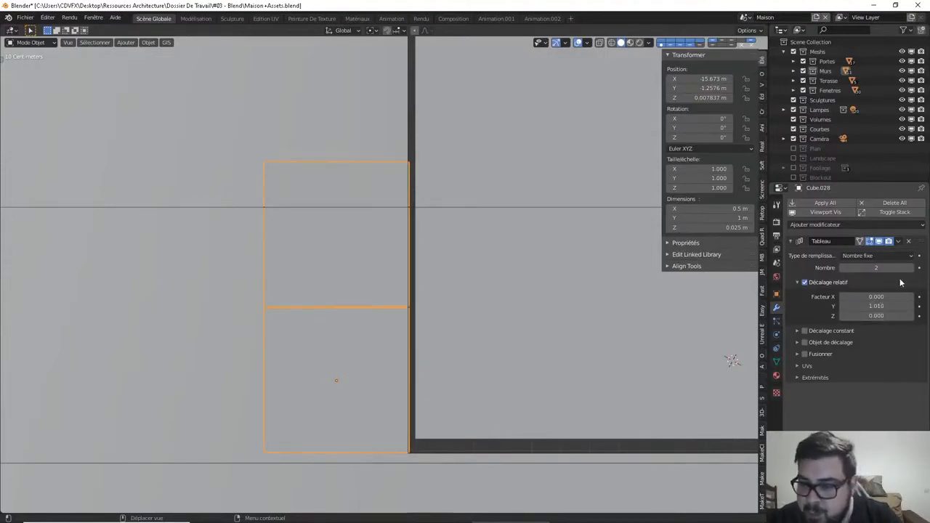
# Set the array's count to 20 so the slabs run the full length of the basin's long edge
pyautogui.moveTo(901, 268); pyautogui.dragTo(917, 268)
pyautogui.scroll(-10, 627, 291)
pyautogui.keyDown('shift'); pyautogui.moveTo(424, 128); pyautogui.dragTo(444, 362, button='middle'); pyautogui.keyUp('shift')
pyautogui.keyDown('shift'); pyautogui.moveTo(443, 143); pyautogui.dragTo(444, 273, button='middle'); pyautogui.keyUp('shift')
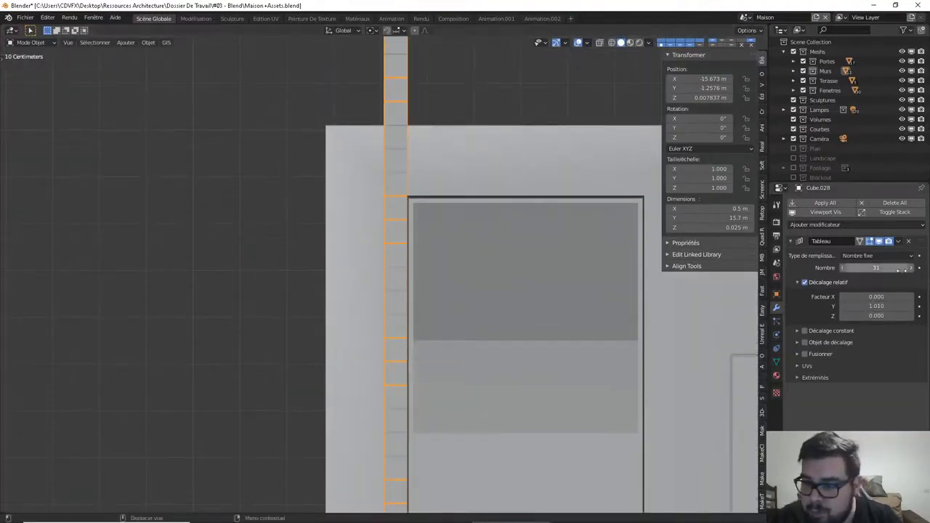
pyautogui.click(852, 268)
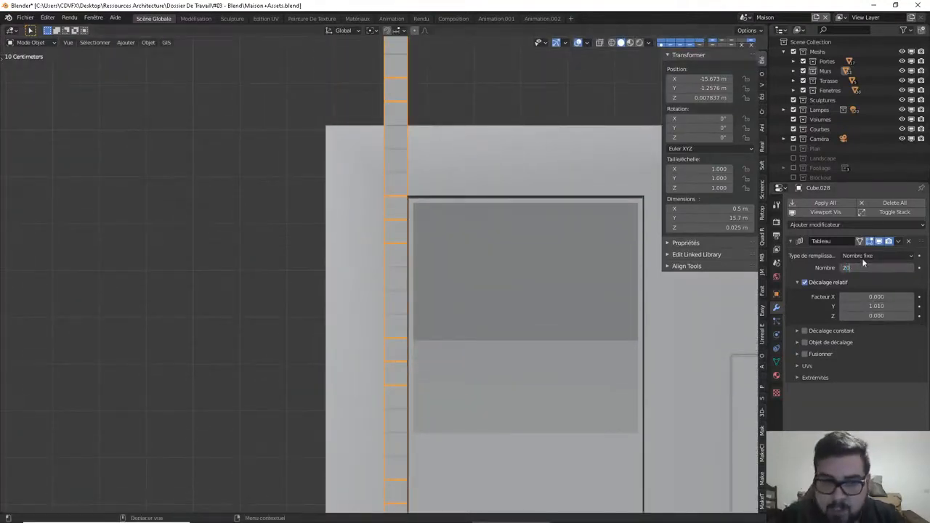
pyautogui.press('Return')
pyautogui.keyDown('shift'); pyautogui.moveTo(489, 225); pyautogui.dragTo(469, 233, button='middle'); pyautogui.keyUp('shift')
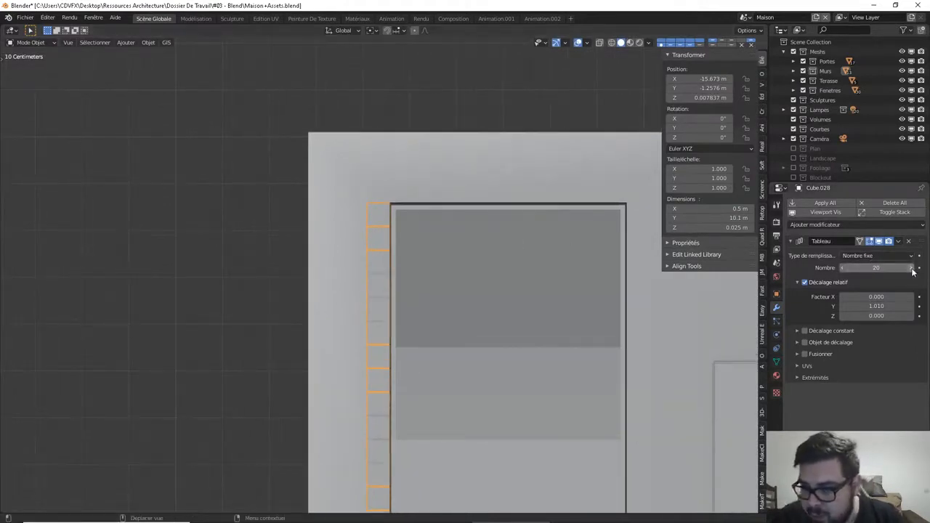
pyautogui.keyDown('shift'); pyautogui.moveTo(550, 296); pyautogui.dragTo(536, 99, button='middle'); pyautogui.keyUp('shift')
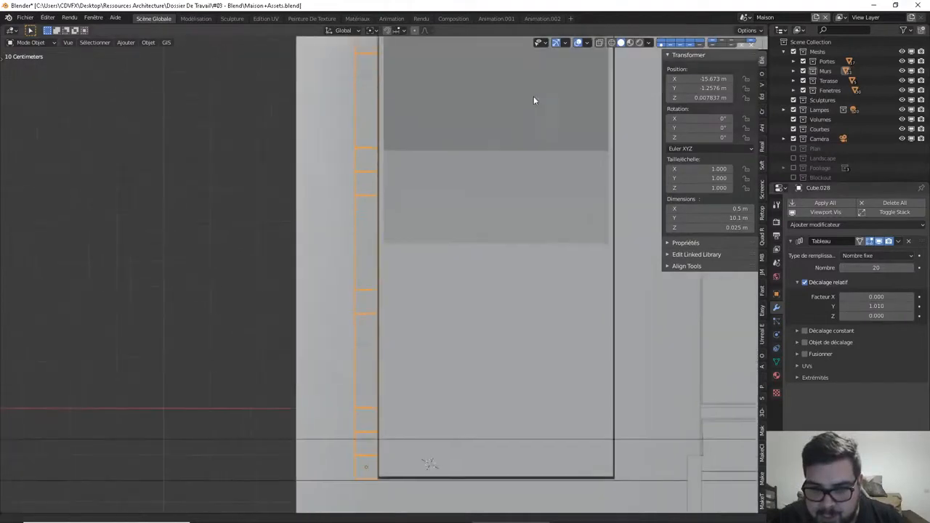
pyautogui.keyDown('shift'); pyautogui.moveTo(484, 298); pyautogui.dragTo(476, 252, button='middle'); pyautogui.keyUp('shift')
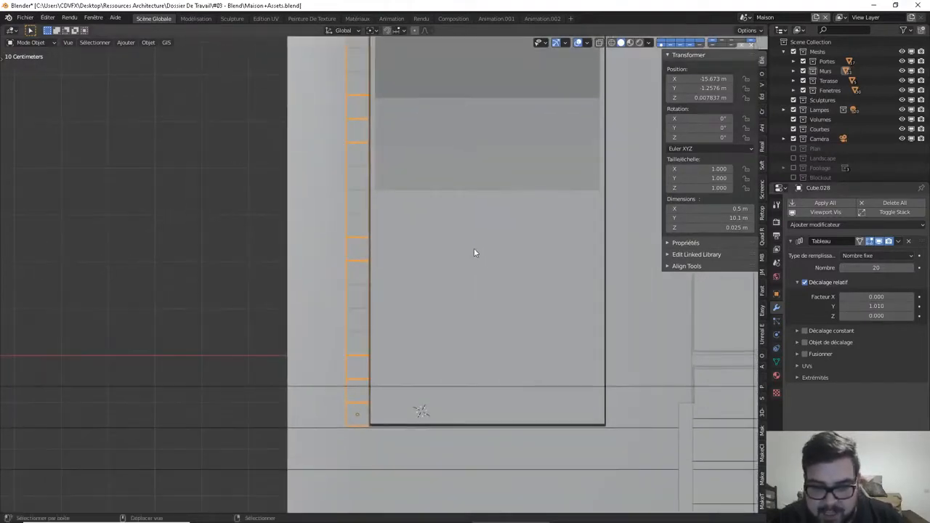
pyautogui.press('g')
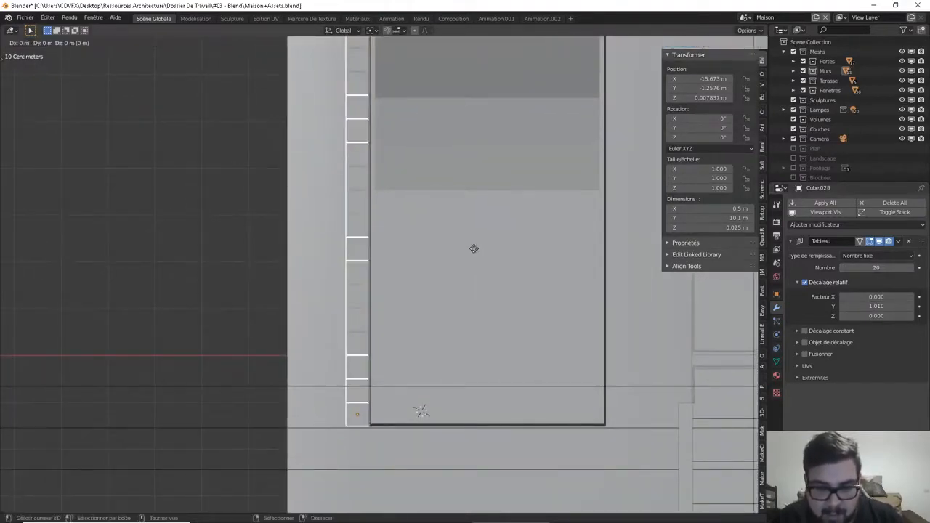
pyautogui.click(474, 249)
pyautogui.press('x')
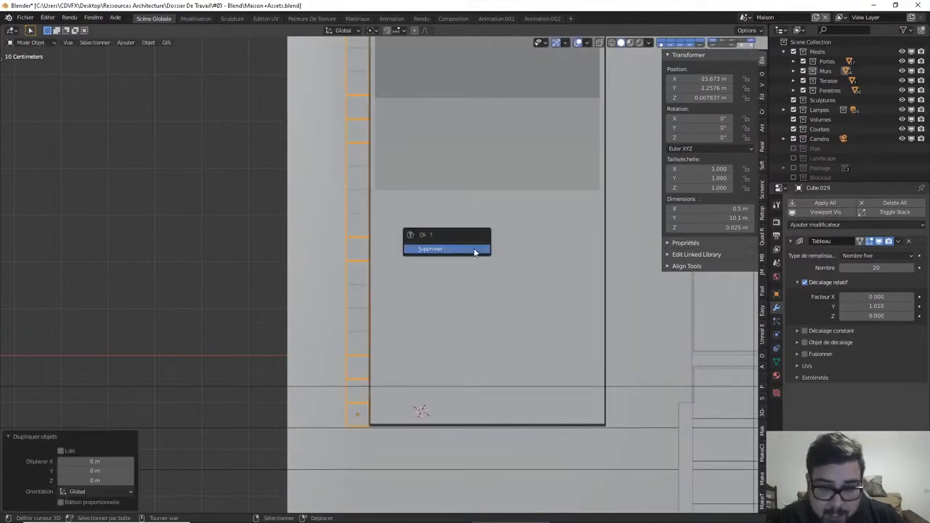
pyautogui.click(473, 249)
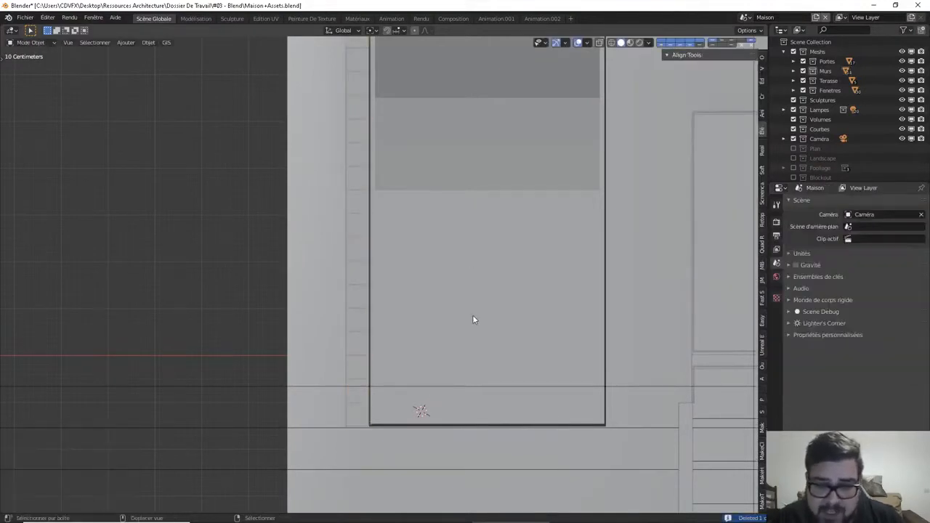
# Select the basin and snap the 3D cursor to its origin
pyautogui.click(475, 274)
pyautogui.hotkey('shift', 's')
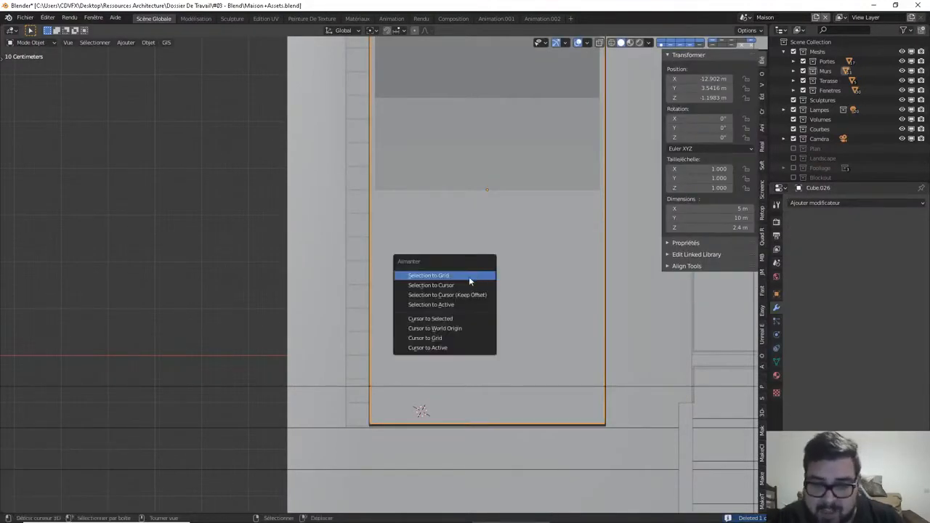
pyautogui.click(452, 318)
pyautogui.hotkey('shift', 's')
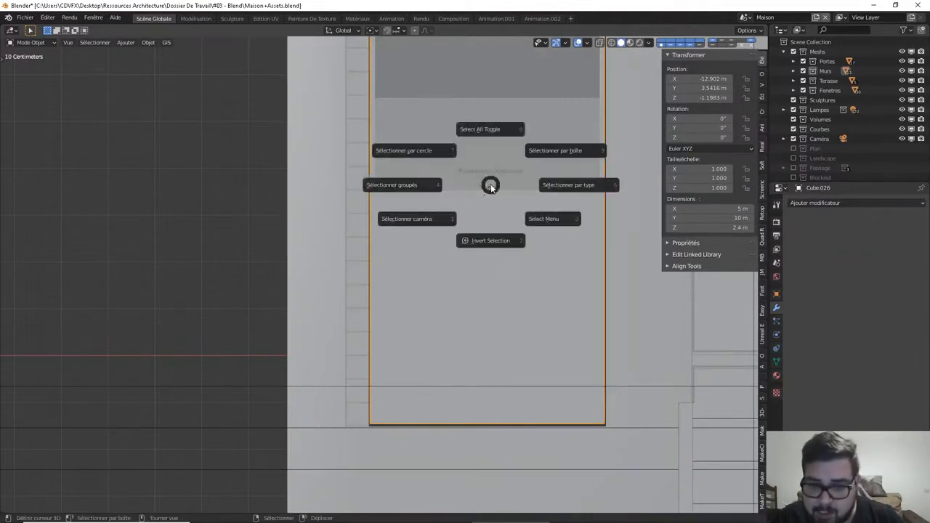
pyautogui.click(488, 130)
# Select the slab row, apply its Array modifier and move its origin to the 3D cursor
pyautogui.rightClick(368, 223)
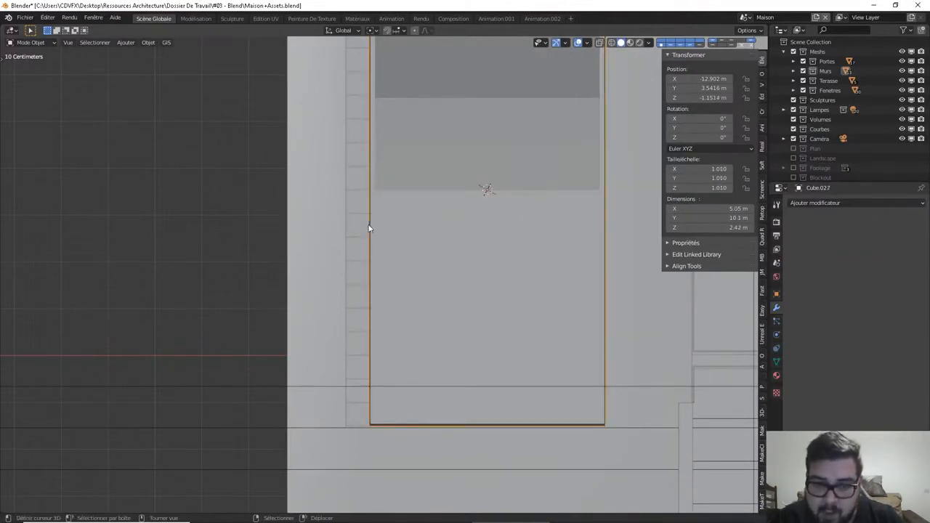
pyautogui.rightClick(363, 220)
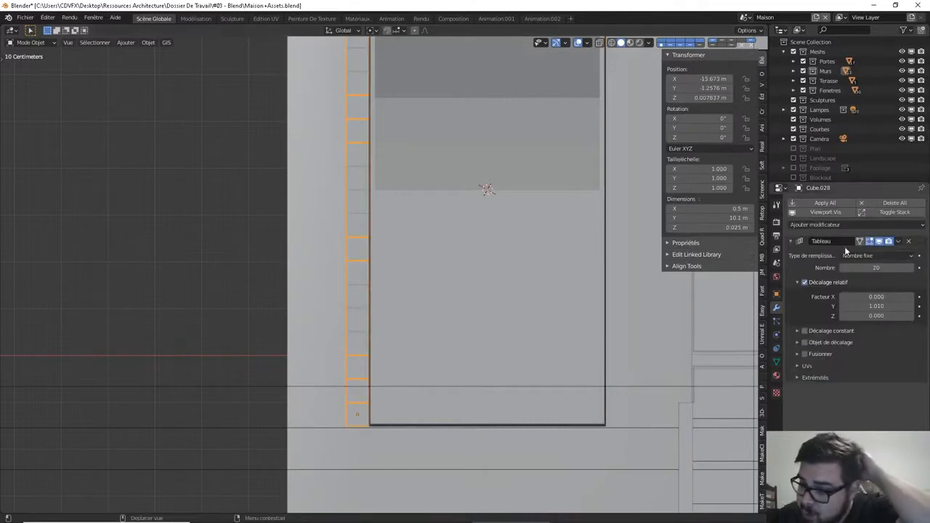
pyautogui.press('q')
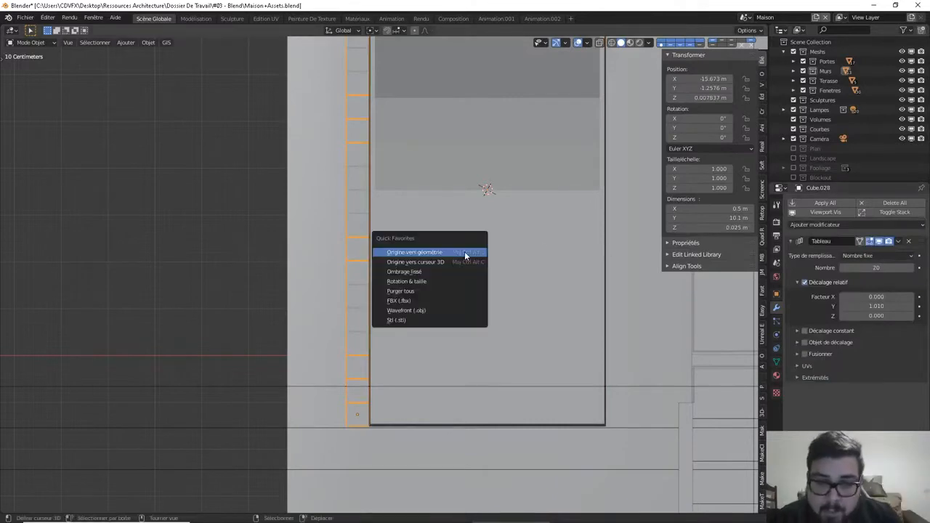
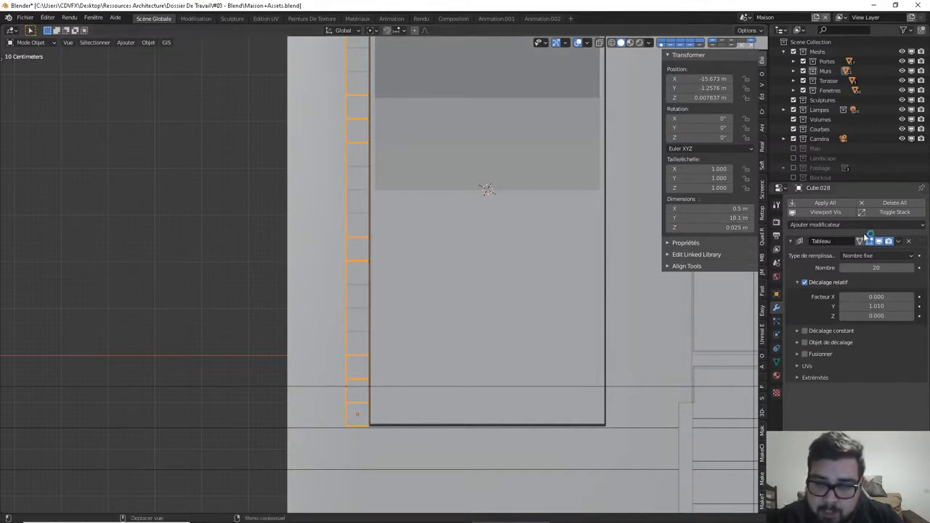
pyautogui.hotkey('ctrl', 'a')
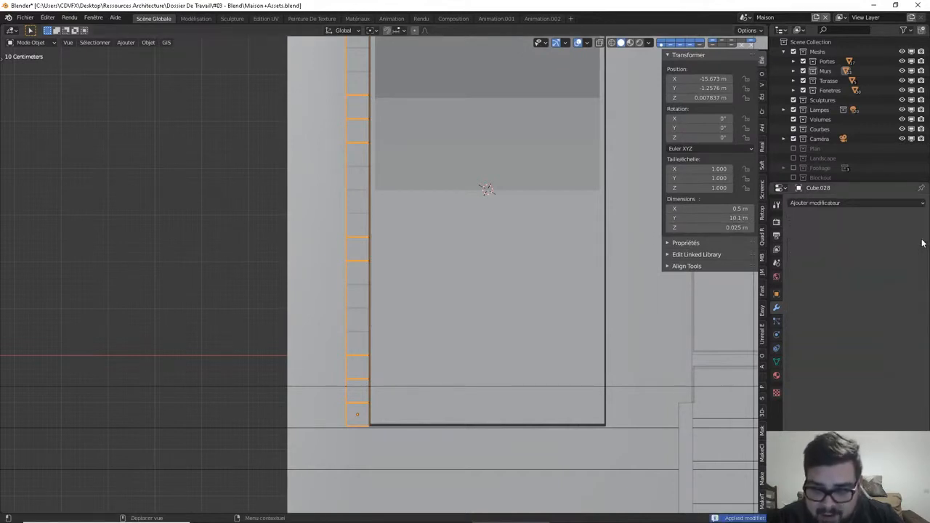
pyautogui.press('q')
pyautogui.click(434, 252)
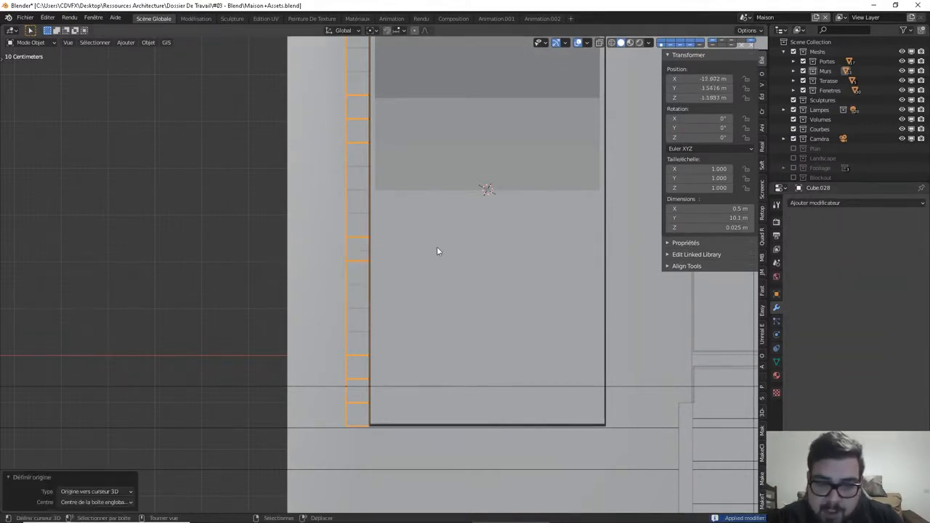
# Add a Mirror modifier on the X axis to repeat the slab row along the basin's opposite long edge
pyautogui.click(835, 205)
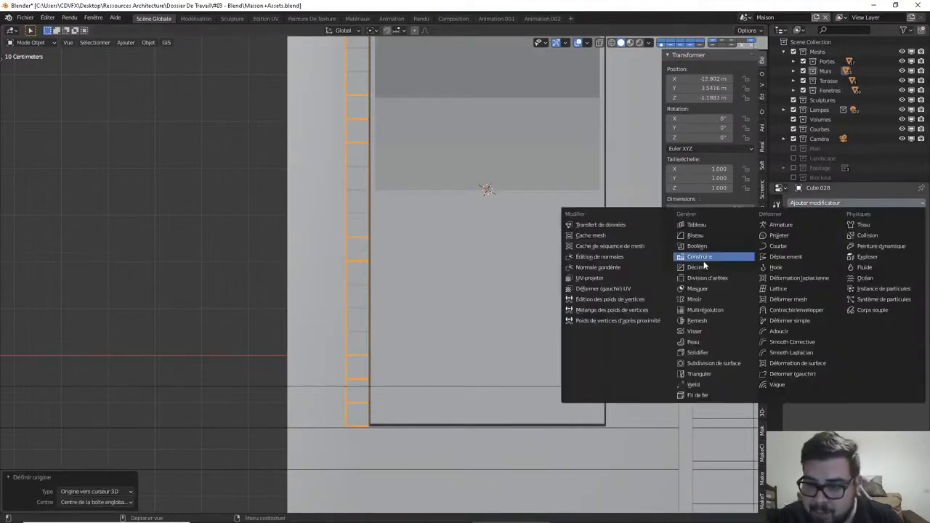
pyautogui.click(707, 302)
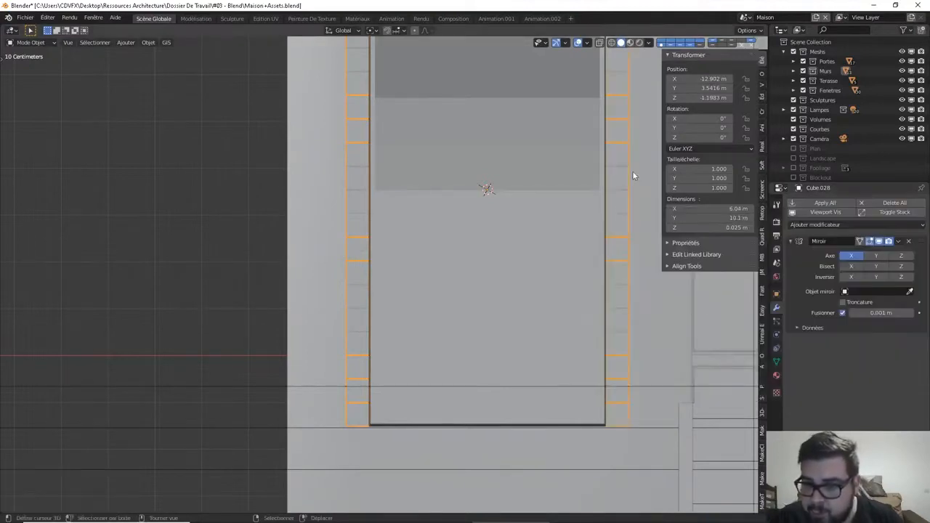
pyautogui.keyDown('shift'); pyautogui.moveTo(631, 266); pyautogui.dragTo(574, 275, button='middle'); pyautogui.keyUp('shift')
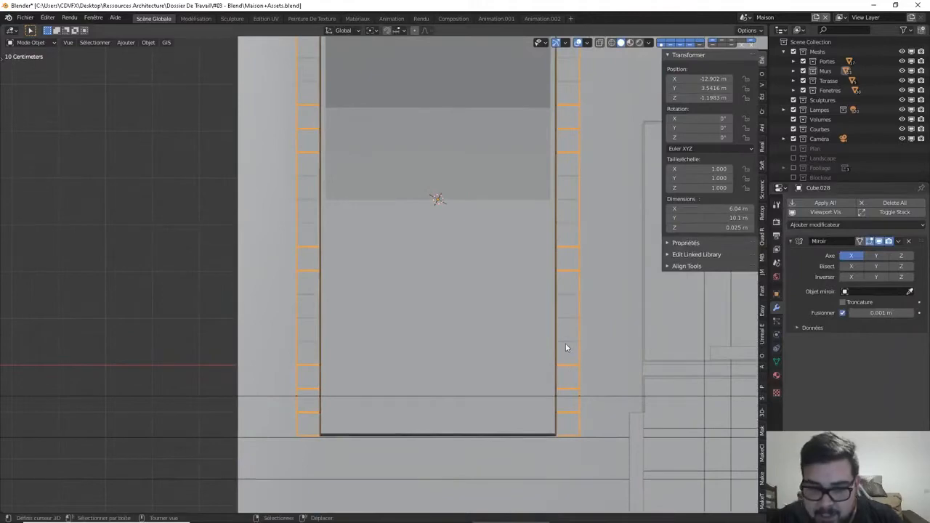
pyautogui.keyDown('shift'); pyautogui.moveTo(560, 362); pyautogui.dragTo(504, 260, button='middle'); pyautogui.keyUp('shift')
pyautogui.scroll(2, 545, 282)
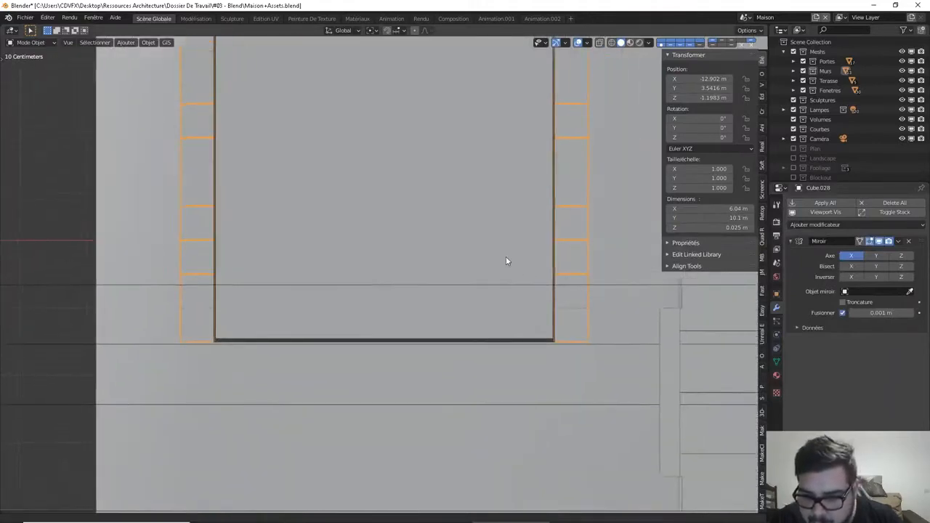
pyautogui.scroll(3, 503, 260)
pyautogui.moveTo(550, 301); pyautogui.dragTo(454, 251, button='middle')
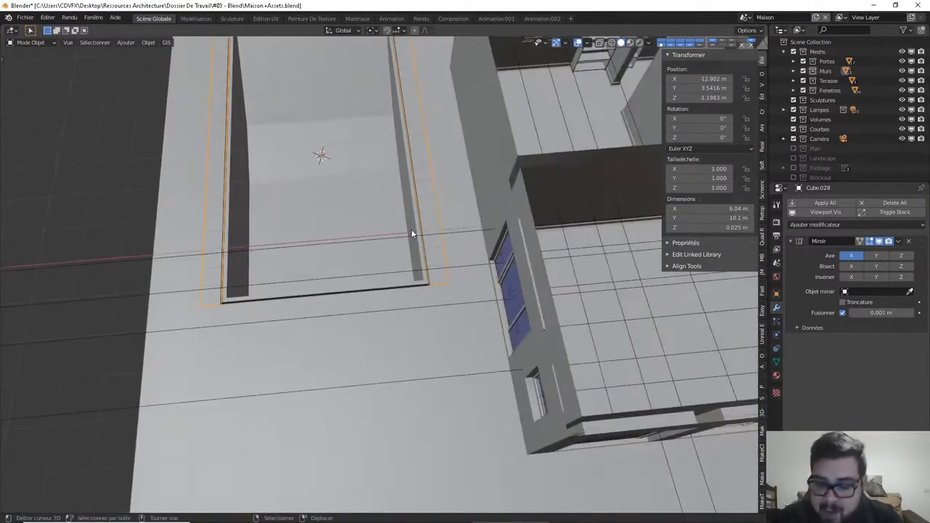
# Select the mirrored slab rows, apply their rotation and scale, and set their origin to the geometry
pyautogui.press('KP_7')
pyautogui.keyDown('shift'); pyautogui.moveTo(326, 248); pyautogui.dragTo(396, 259, button='middle'); pyautogui.keyUp('shift')
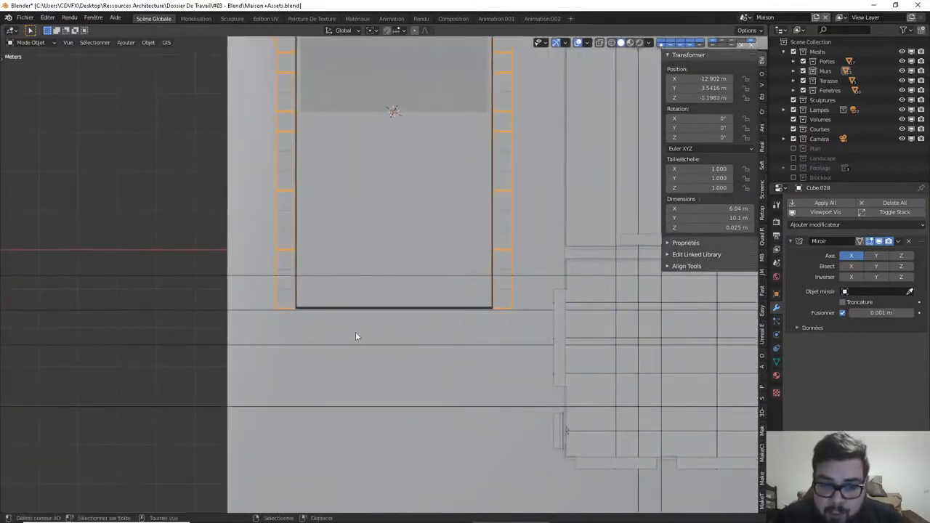
pyautogui.keyDown('shift'); pyautogui.moveTo(345, 308); pyautogui.dragTo(383, 325, button='middle'); pyautogui.keyUp('shift')
pyautogui.click(330, 324)
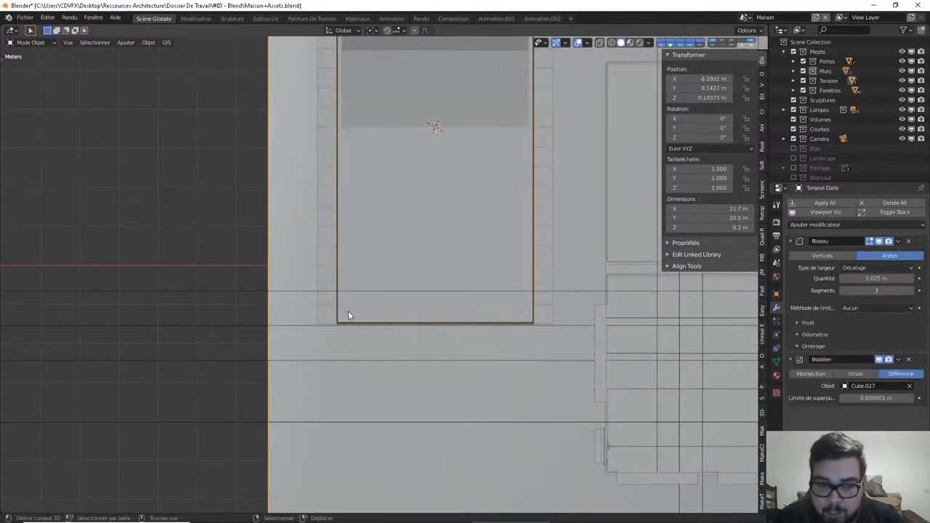
pyautogui.click(329, 319)
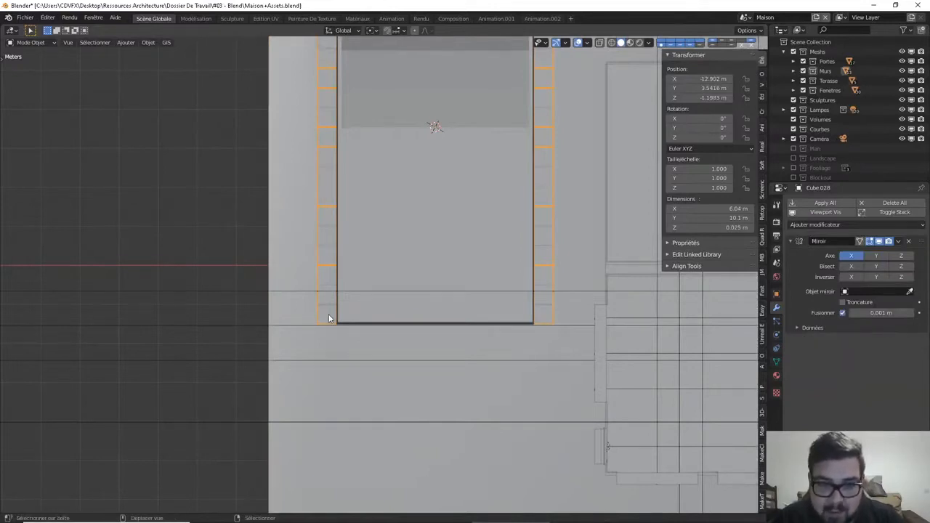
pyautogui.moveTo(332, 318); pyautogui.dragTo(382, 224, button='middle')
pyautogui.press('q')
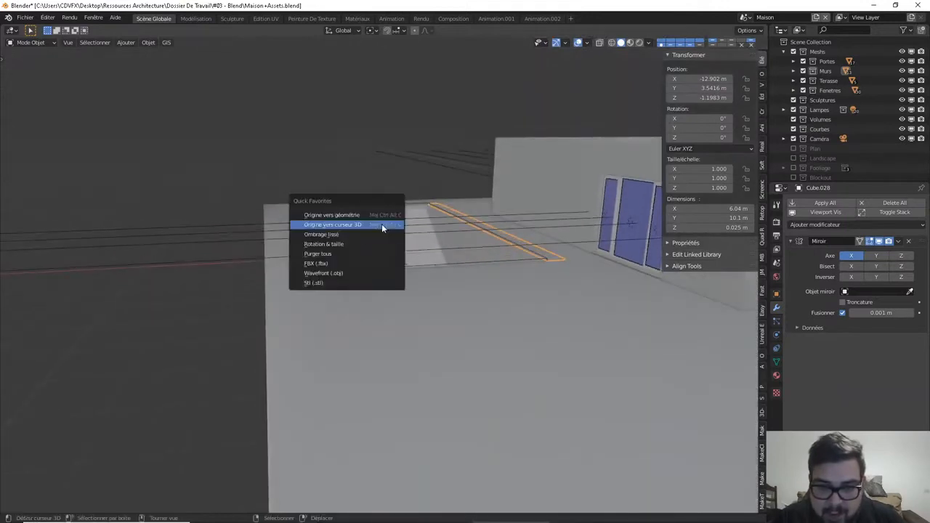
pyautogui.click(346, 248)
pyautogui.press('q')
pyautogui.click(341, 216)
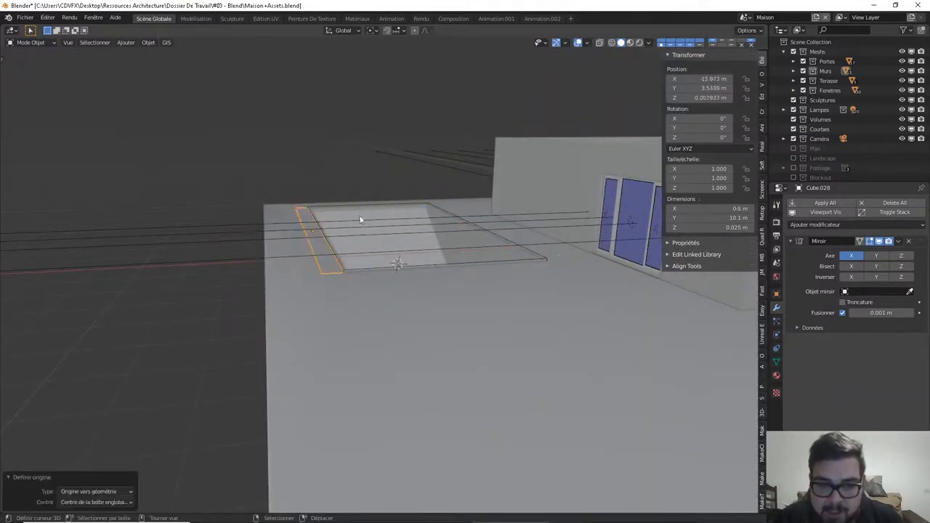
# Add a cube at the 3D cursor in the middle of the basin and scale it uniformly by 0.25
pyautogui.moveTo(453, 234); pyautogui.dragTo(596, 309, button='middle')
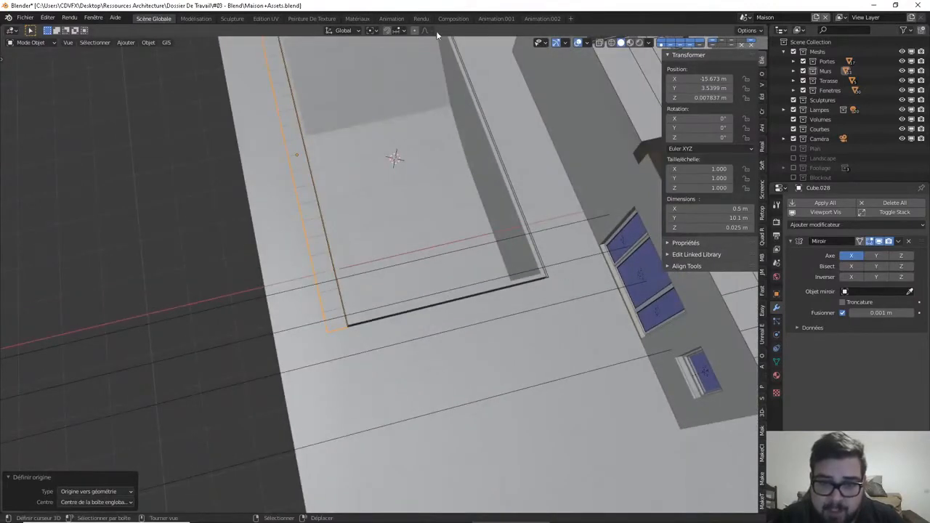
pyautogui.keyDown('shift'); pyautogui.moveTo(438, 98); pyautogui.dragTo(469, 218, button='middle'); pyautogui.keyUp('shift')
pyautogui.press('KP_7')
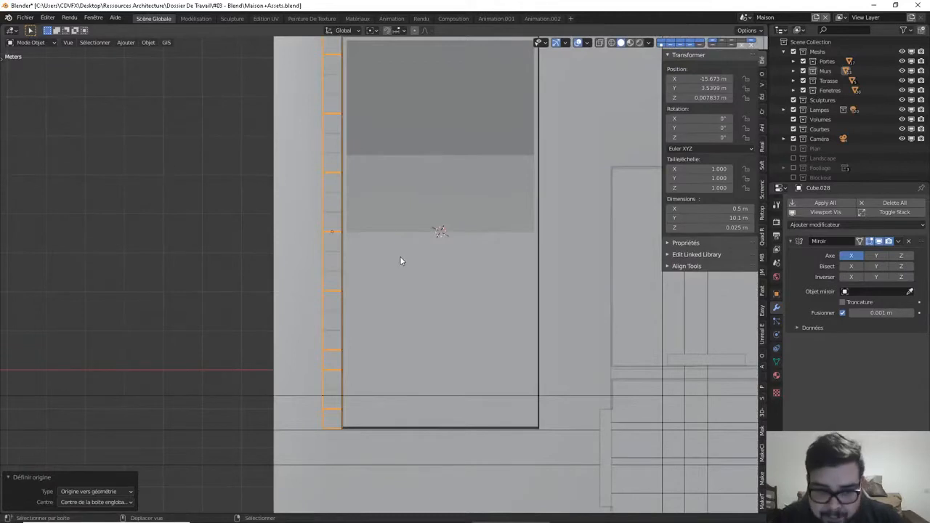
pyautogui.hotkey('shift', 'a')
pyautogui.moveTo(399, 256)
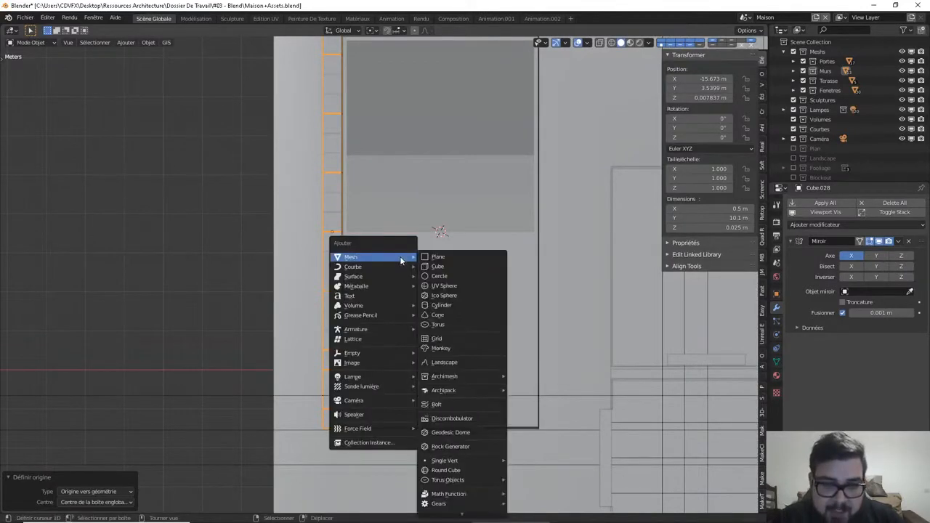
pyautogui.click(442, 266)
pyautogui.write('s0.25')
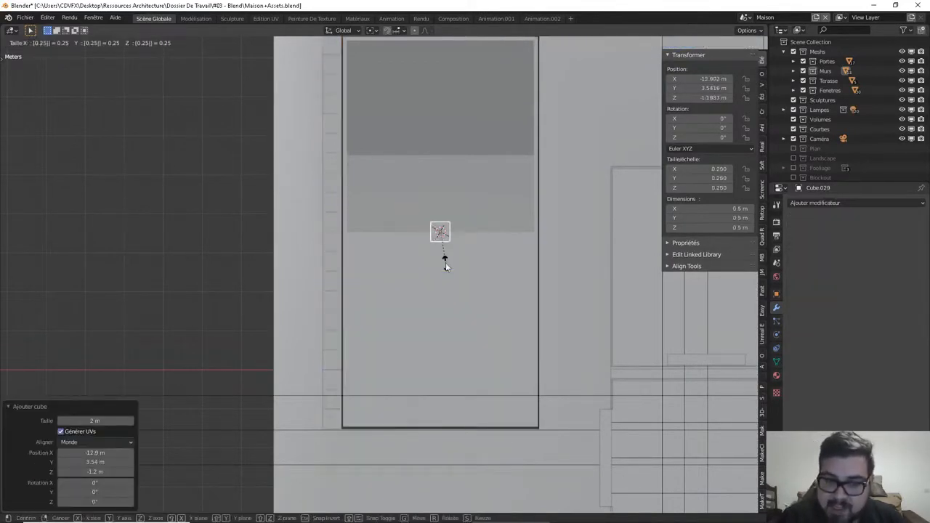
pyautogui.press('Return')
# Try to flatten the cube with a Z scale of 0.025, and undo the scaling
pyautogui.write('sz0')
pyautogui.write('.025')
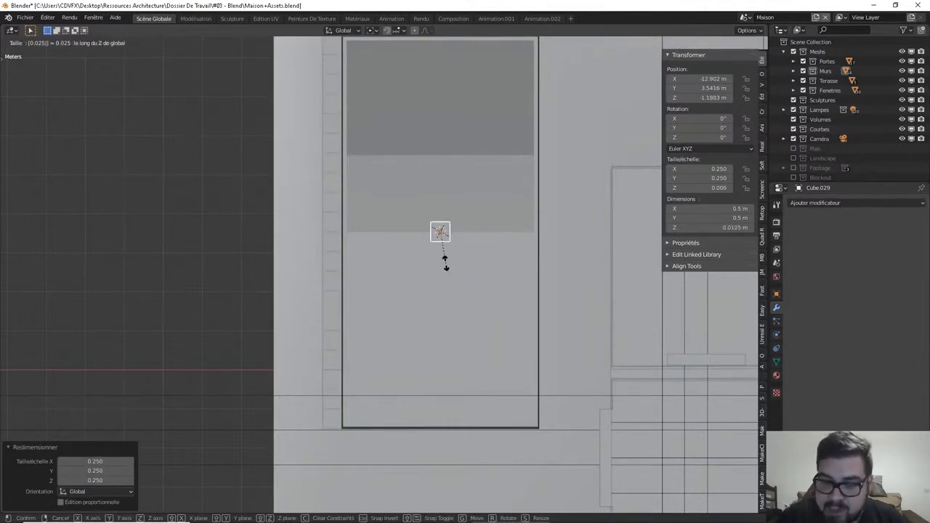
pyautogui.press('Return')
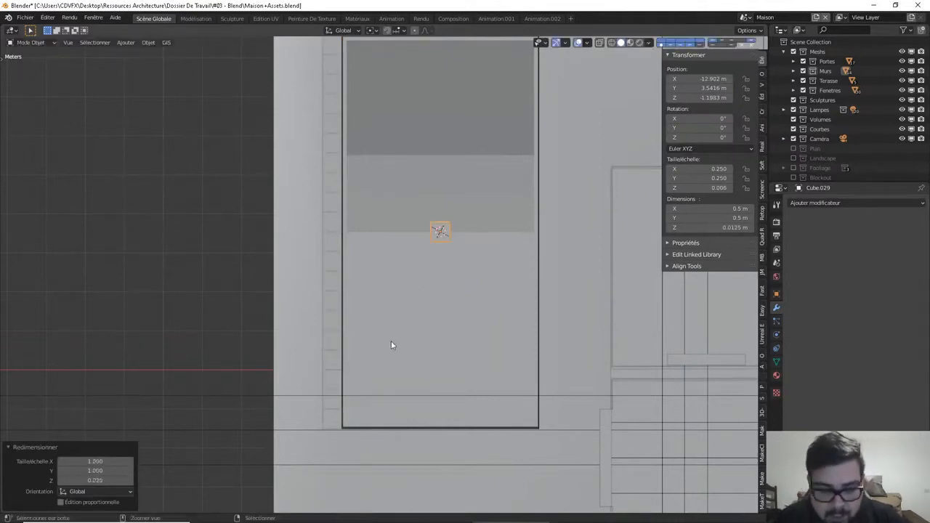
pyautogui.hotkey('ctrl', 'z')
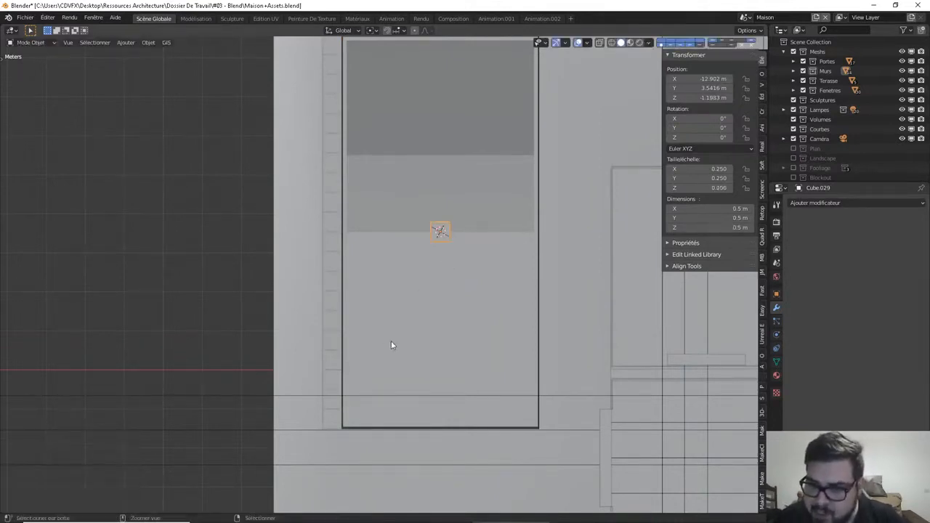
# Scale the full-size cube uniformly by 0.25 on all axes
pyautogui.write('s')
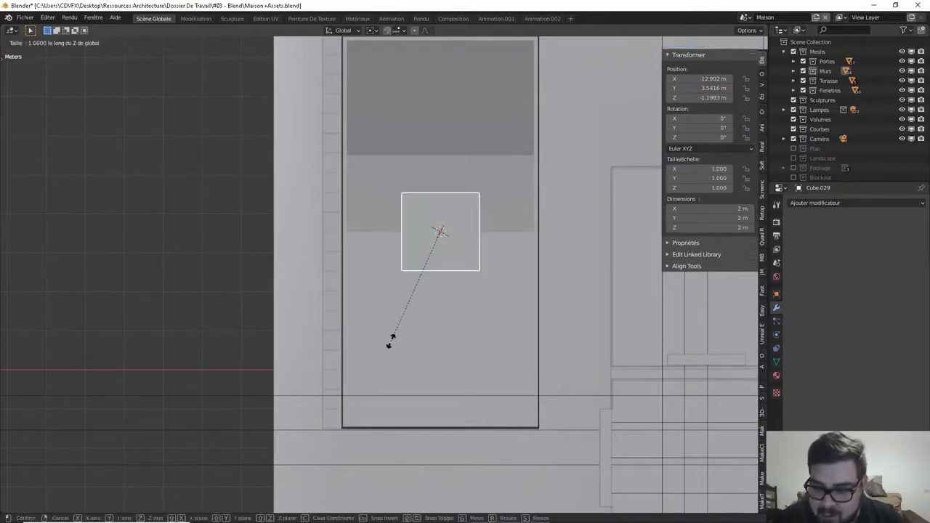
pyautogui.write('0.25')
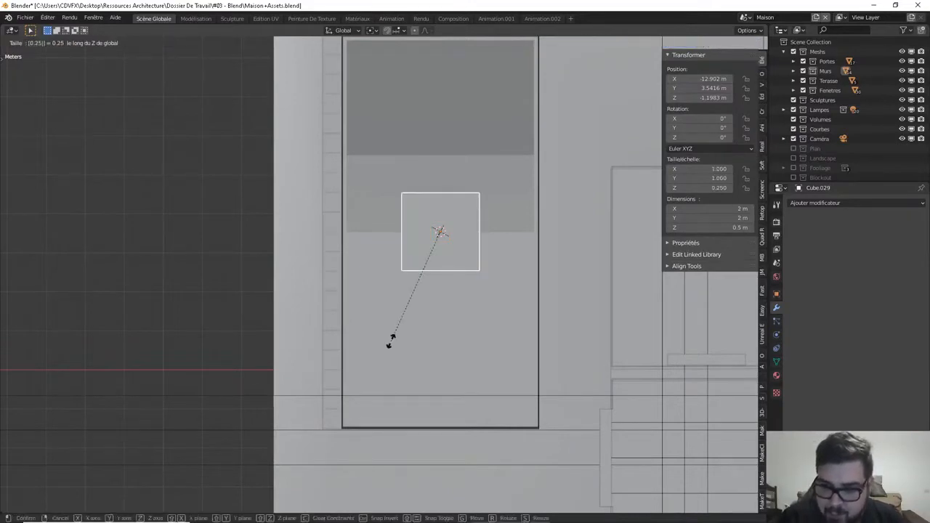
pyautogui.press('Return')
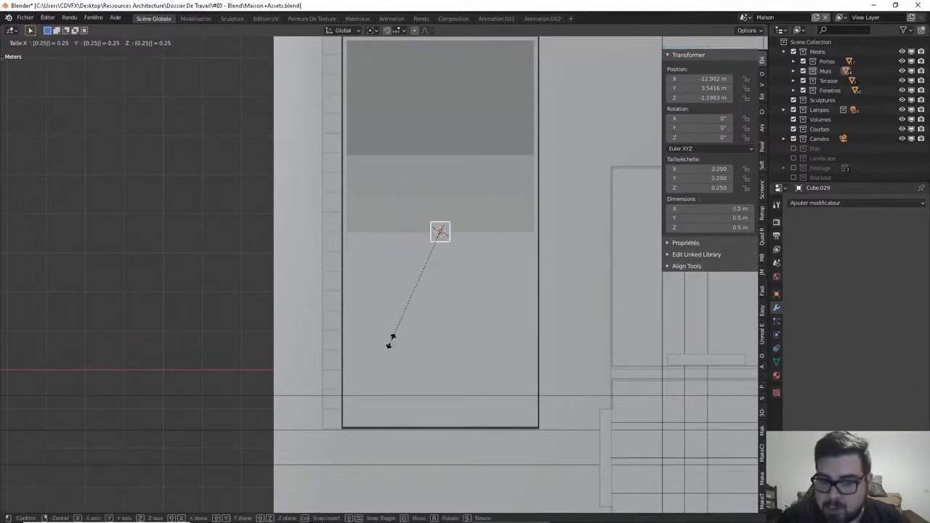
pyautogui.press('Return')
# Try a Z scale of 0.025 on the 0.5 m cube, check its thickness and undo it
pyautogui.write('sz0.0')
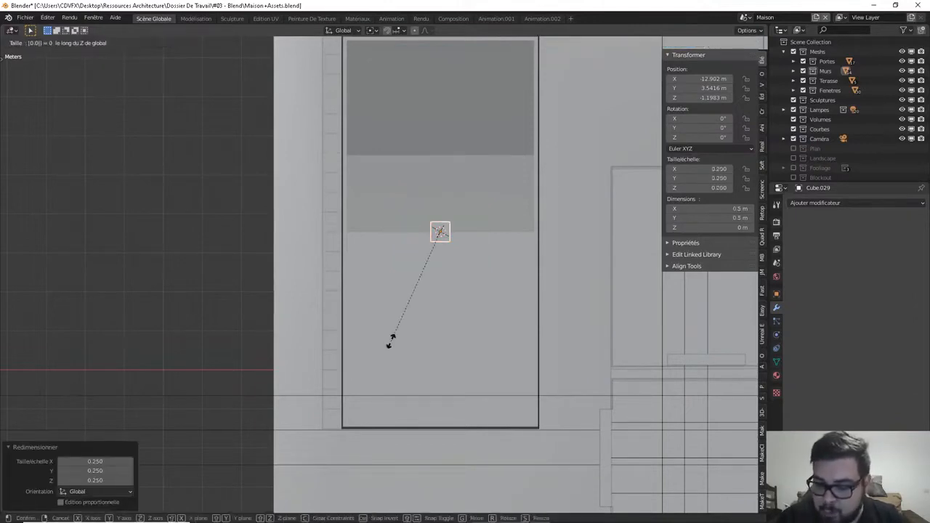
pyautogui.write('25')
pyautogui.press('Return')
pyautogui.moveTo(391, 341); pyautogui.dragTo(386, 249, button='middle')
pyautogui.hotkey('ctrl', 'z')
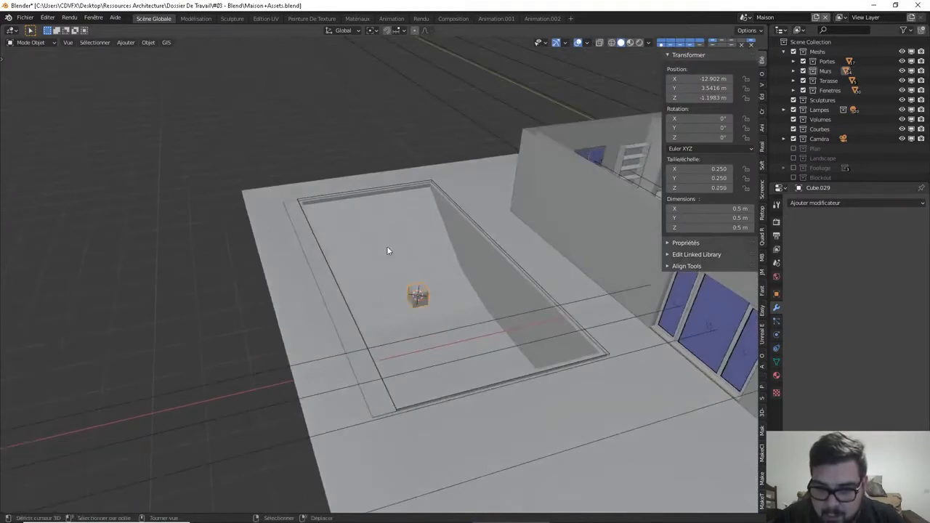
# Flatten the cube into a slab with a Z scale of 0.05 and move it about -4.91 m along Y to the basin's short edge
pyautogui.write('sz0.05')
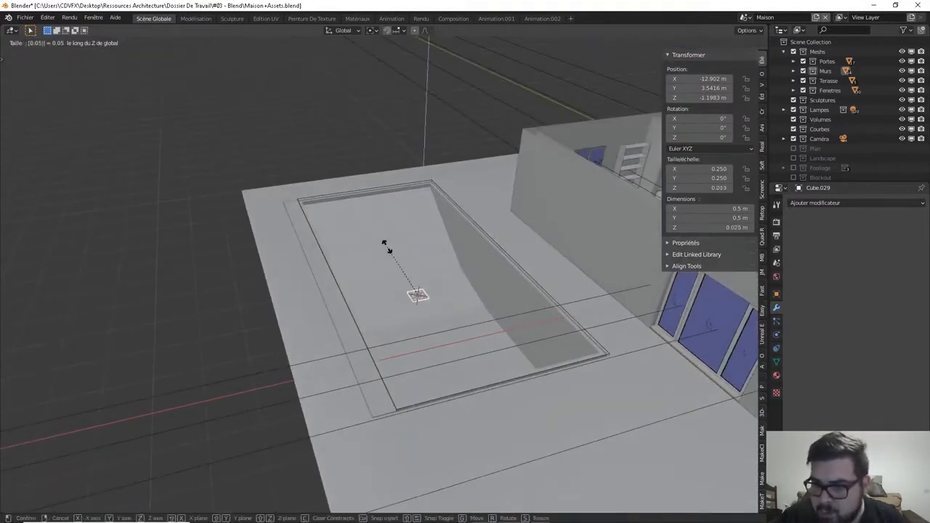
pyautogui.press('Return')
pyautogui.press('g')
pyautogui.press('z')
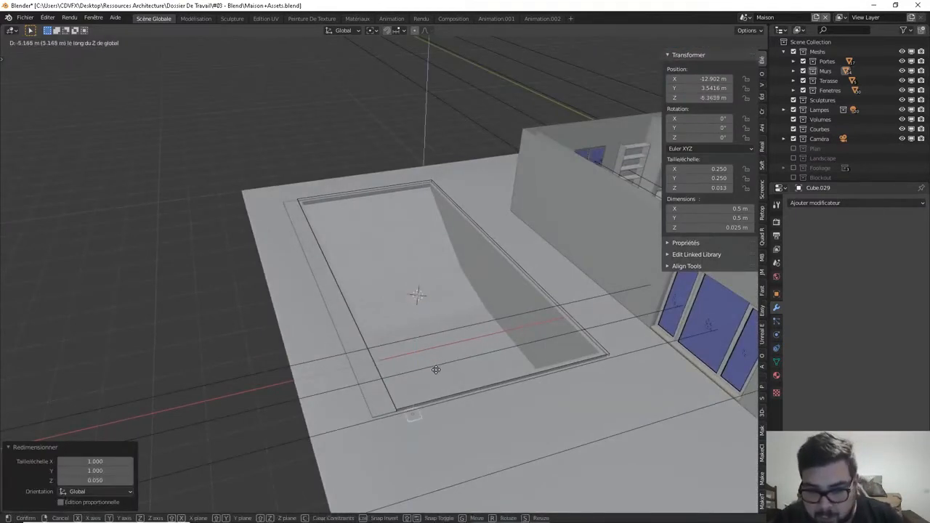
pyautogui.press('y')
pyautogui.click(455, 383)
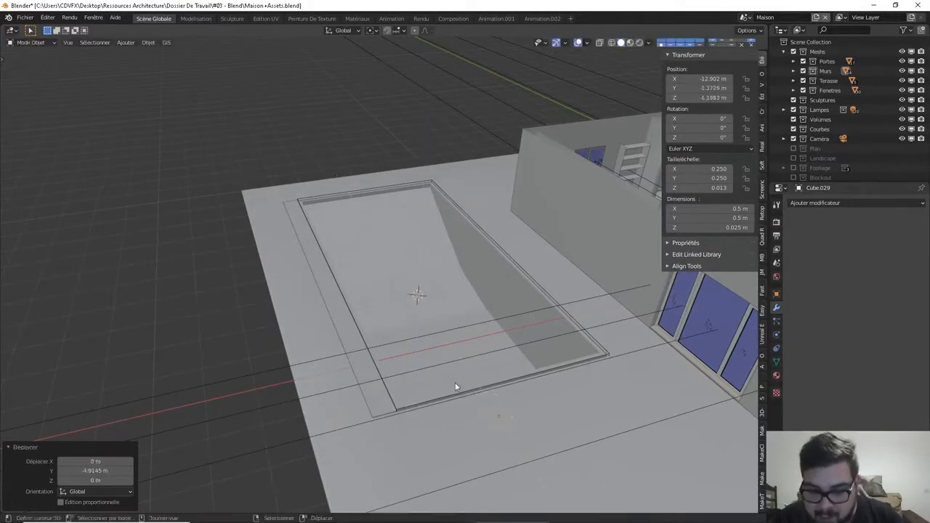
# Raise the slab about 1.18 m along Z, close to the terrace surface
pyautogui.press('g')
pyautogui.press('z')
pyautogui.click(455, 357)
pyautogui.moveTo(455, 357); pyautogui.dragTo(456, 328, button='middle')
pyautogui.press('g')
pyautogui.press('z')
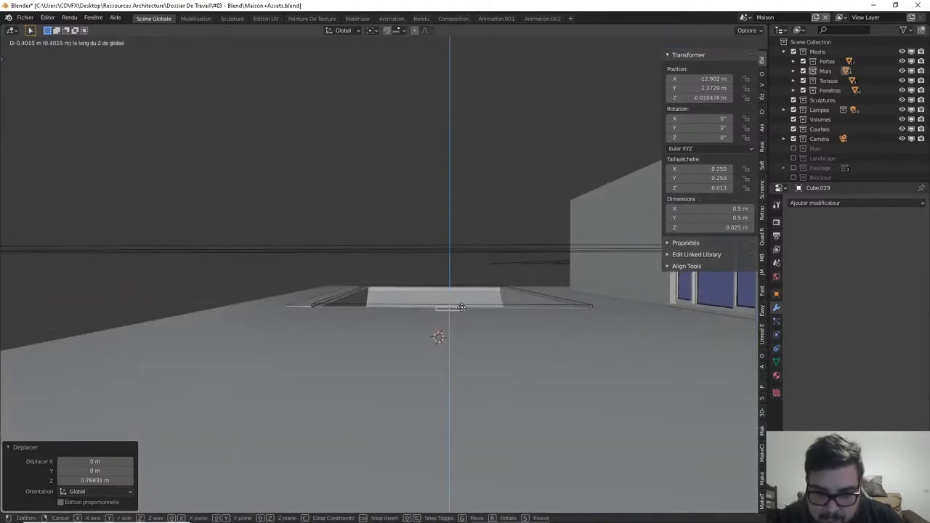
pyautogui.click(462, 303)
# In a see-through top view, move the slab about -0.43 m along Y so it sits just outside the basin's short edge
pyautogui.press('KP_7')
pyautogui.keyDown('shift'); pyautogui.moveTo(465, 307); pyautogui.dragTo(434, 173, button='middle'); pyautogui.keyUp('shift')
pyautogui.click(600, 43)
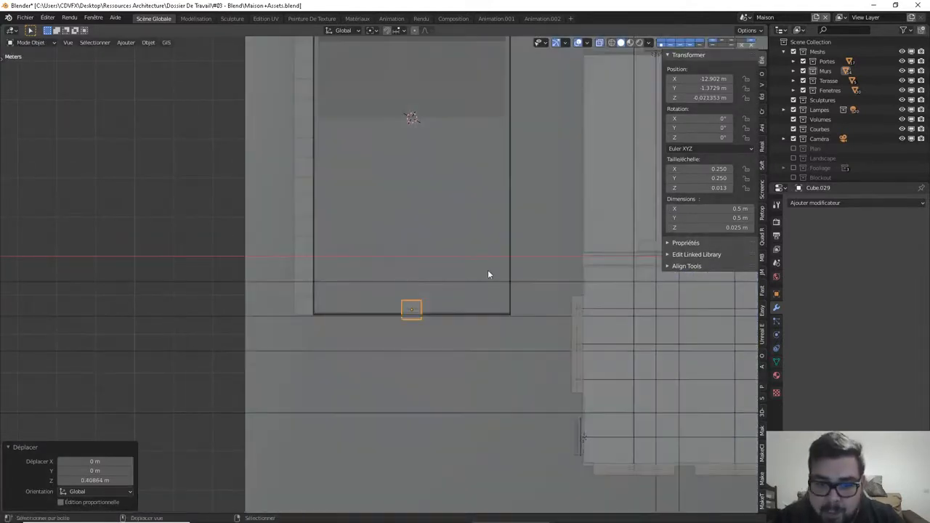
pyautogui.keyDown('shift'); pyautogui.moveTo(480, 266); pyautogui.dragTo(474, 218, button='middle'); pyautogui.keyUp('shift')
pyautogui.scroll(4, 474, 219)
pyautogui.press('g')
pyautogui.press('y')
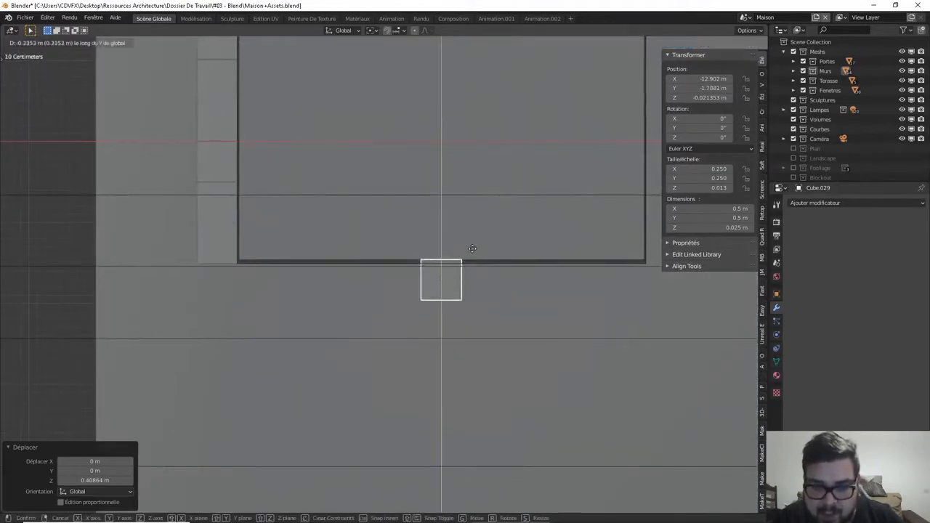
pyautogui.click(462, 287)
# Move the slab about -2.75 m along X to the basin's corner, at the end of the long slab row
pyautogui.press('g')
pyautogui.press('x')
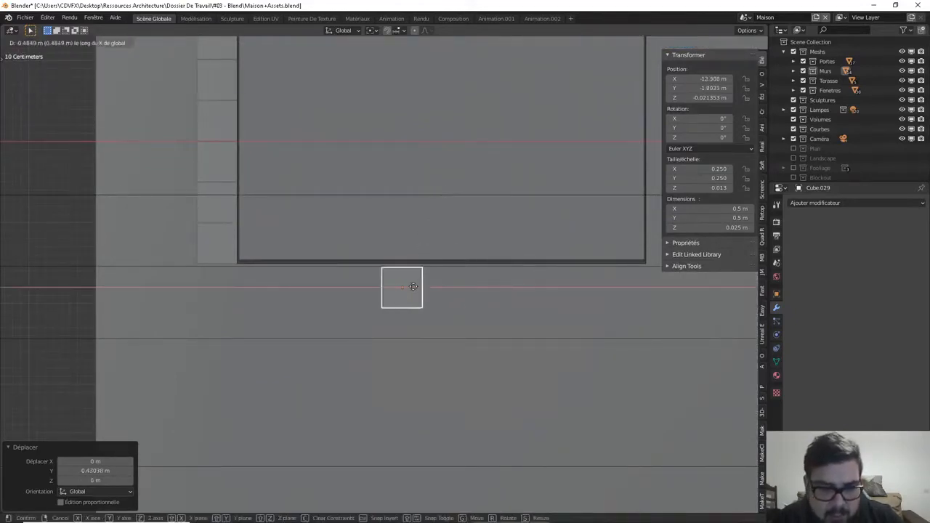
pyautogui.click(91, 293)
pyautogui.scroll(4, 149, 312)
pyautogui.keyDown('shift'); pyautogui.moveTo(148, 314); pyautogui.dragTo(318, 314, button='middle'); pyautogui.keyUp('shift')
pyautogui.press('Delete')
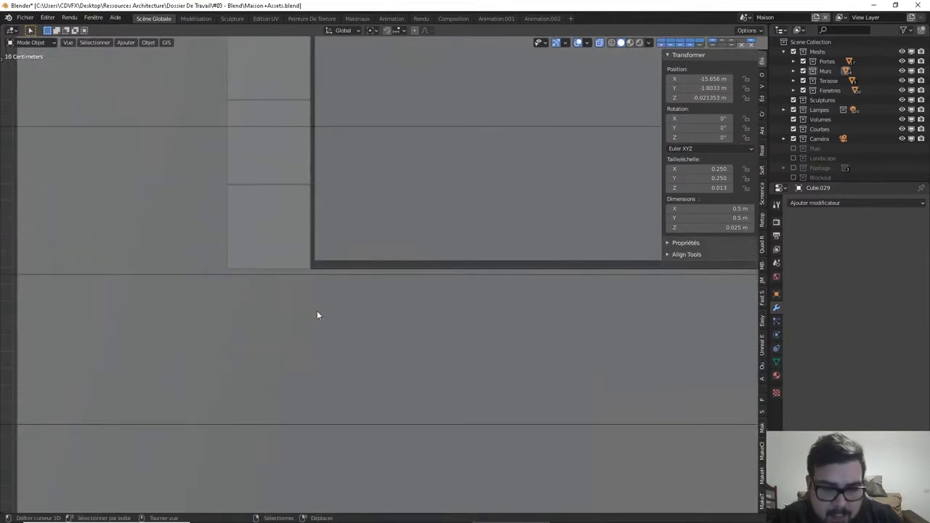
pyautogui.hotkey('ctrl', 'z')
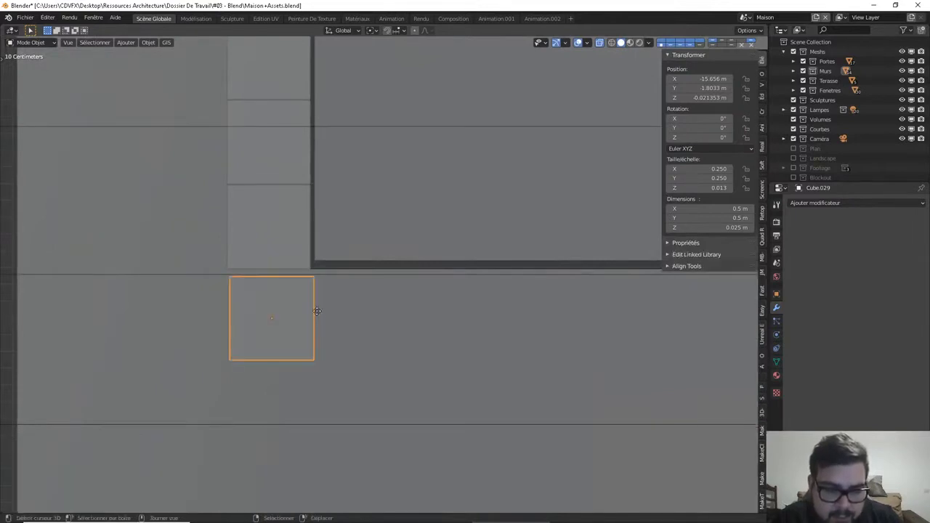
# Fine-tune the corner slab by about 0.038 m on Y and -0.018 m on X to align it with the long row
pyautogui.press('g')
pyautogui.press('y')
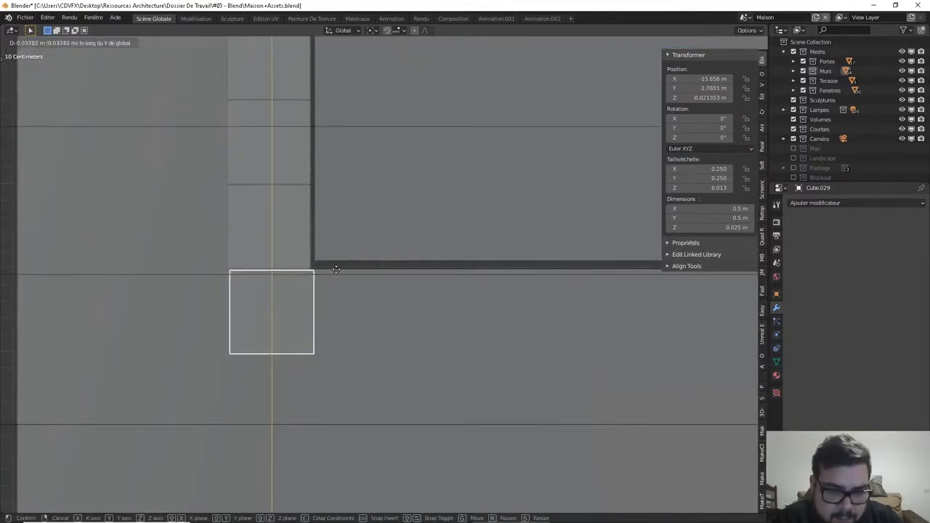
pyautogui.click(337, 273)
pyautogui.scroll(4, 306, 296)
pyautogui.keyDown('shift'); pyautogui.moveTo(306, 295); pyautogui.dragTo(411, 264, button='middle'); pyautogui.keyUp('shift')
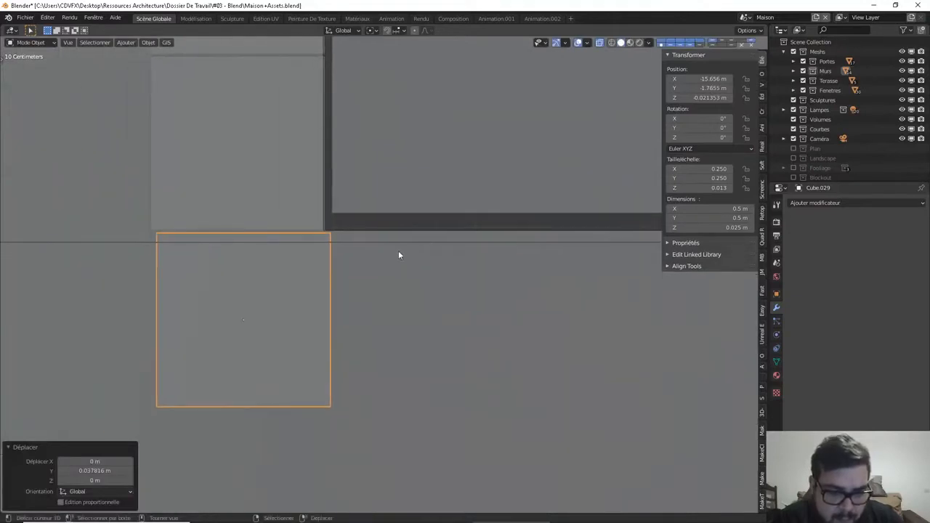
pyautogui.press('g')
pyautogui.press('x')
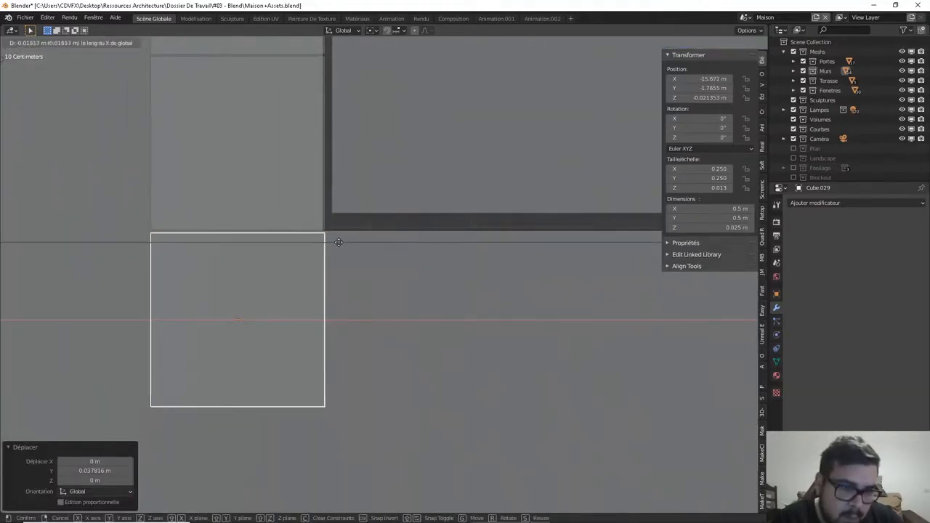
pyautogui.click(345, 245)
# Apply the corner slab's rotation and scale and set its origin to its geometry
pyautogui.scroll(-3, 385, 245)
pyautogui.press('q')
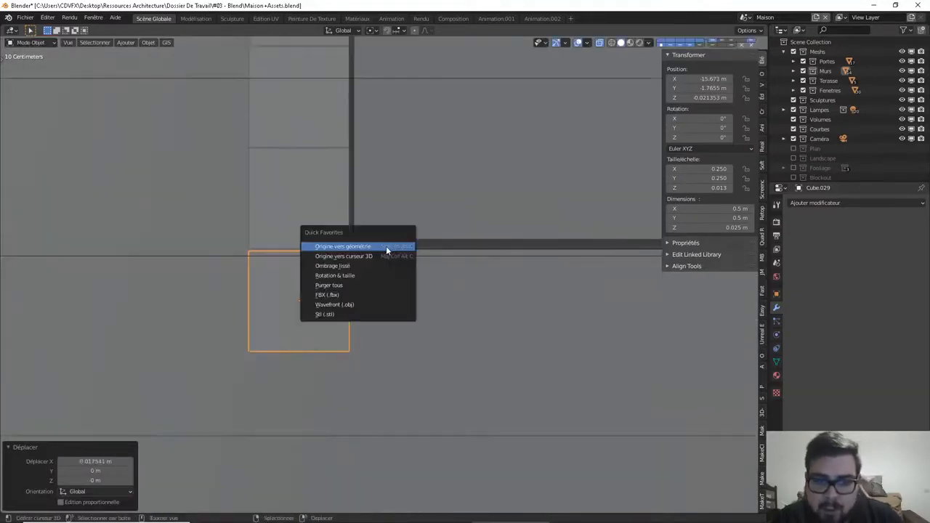
pyautogui.click(346, 277)
pyautogui.press('q')
pyautogui.click(287, 247)
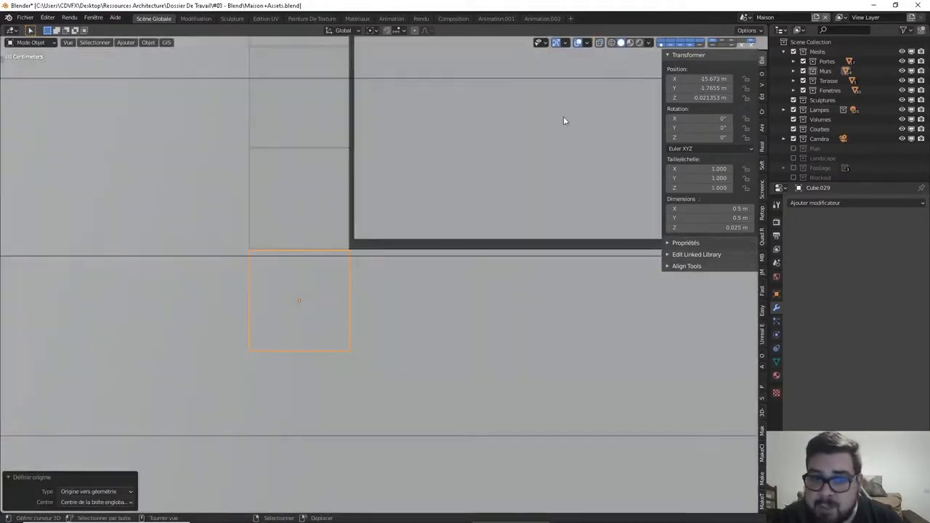
# Raise the corner slab about 0.03 m along Z to the height of the neighbouring row, and clear the selection
pyautogui.moveTo(564, 119); pyautogui.dragTo(477, 248, button='middle')
pyautogui.press('g')
pyautogui.press('z')
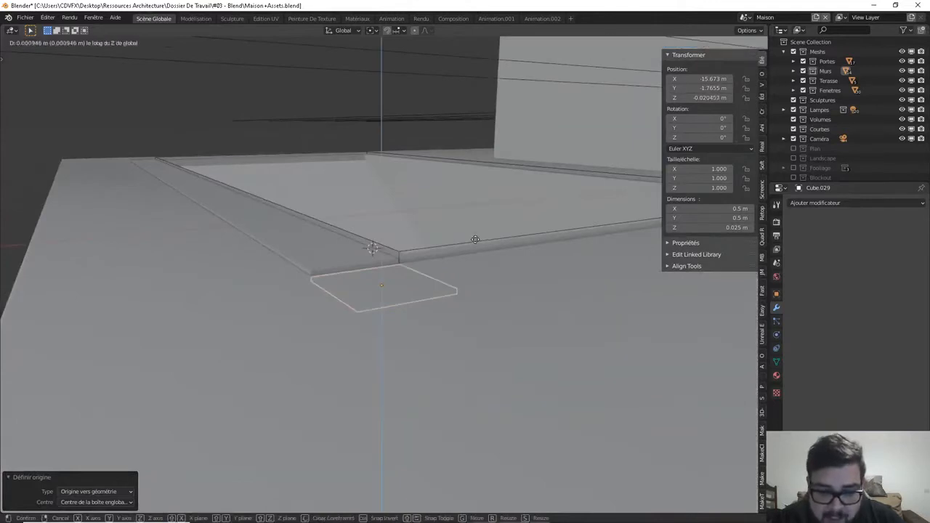
pyautogui.click(509, 183)
pyautogui.press('a')
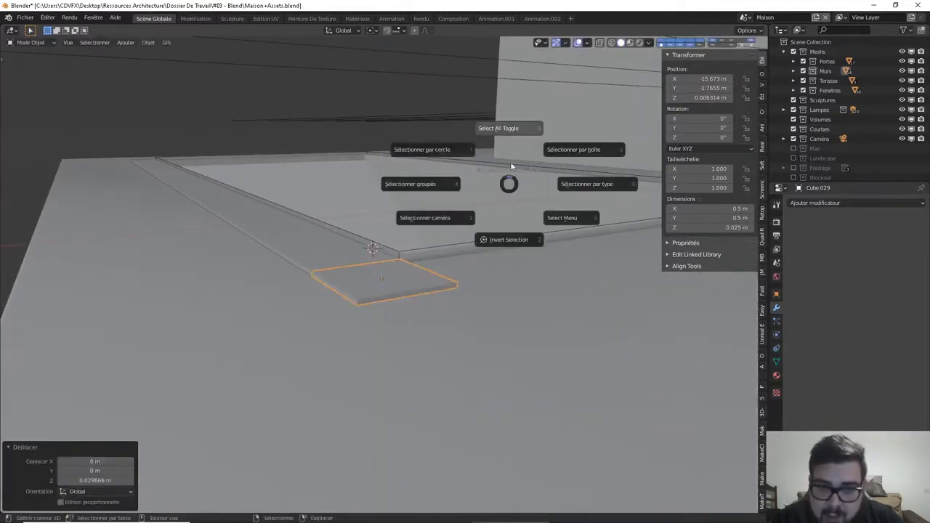
pyautogui.click(511, 137)
# Select the corner slab and add an Array modifier with two copies along X
pyautogui.moveTo(510, 138); pyautogui.dragTo(408, 281, button='middle')
pyautogui.click(409, 285)
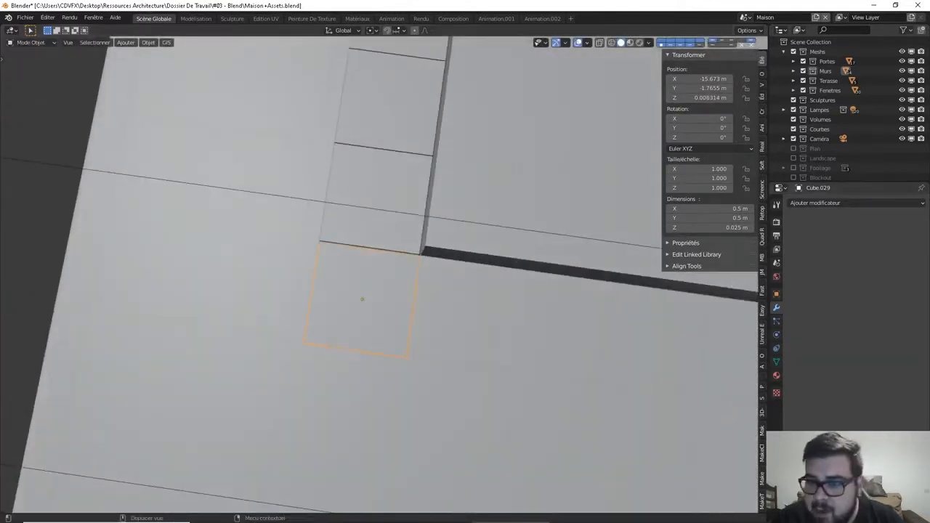
pyautogui.click(857, 203)
pyautogui.click(708, 228)
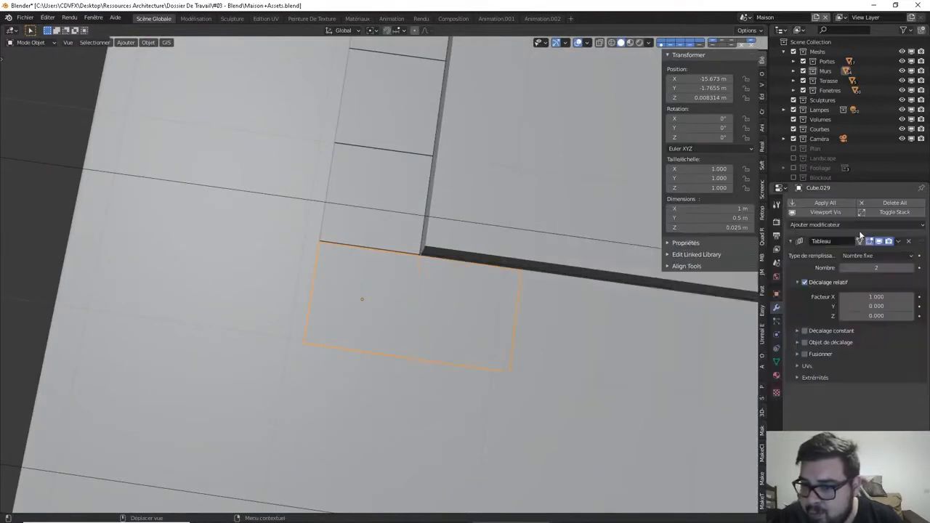
# Set the corner slab array's relative X offset factor to 1.01 to leave thin joints between the slabs
pyautogui.click(859, 295)
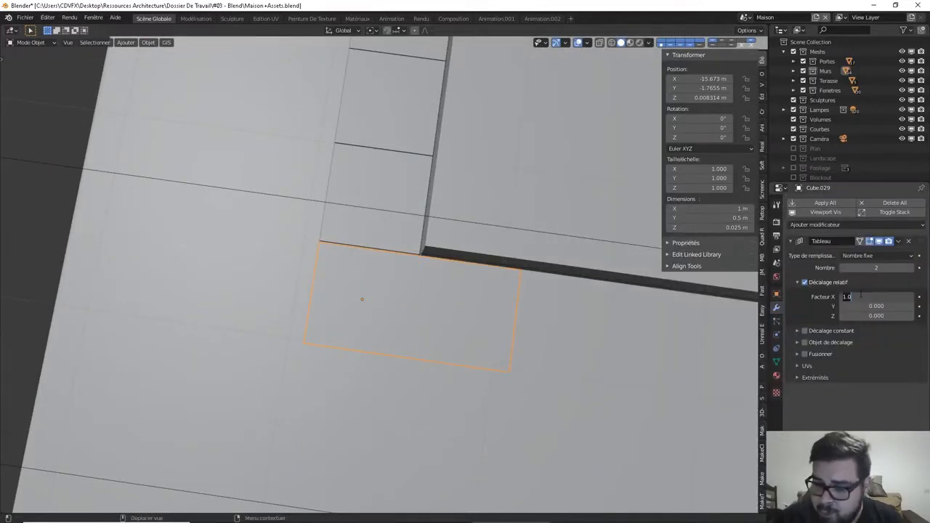
pyautogui.write('1.01')
pyautogui.press('Return')
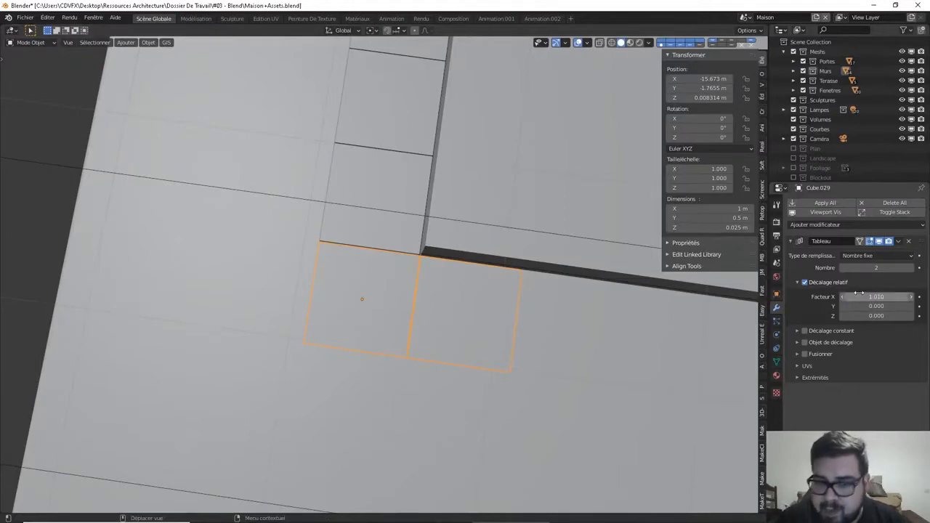
# Raise the array count to 12 so the slab row extends past both corners of the basin's short edge
pyautogui.click(911, 269)
pyautogui.scroll(-3, 644, 337)
pyautogui.scroll(-3, 632, 331)
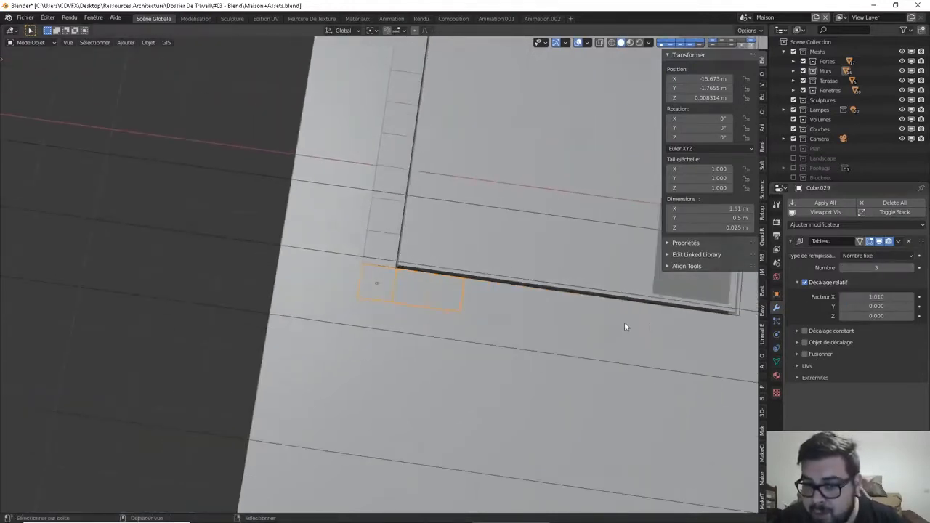
pyautogui.click(910, 269)
pyautogui.click(910, 268)
pyautogui.click(910, 268)
pyautogui.click(910, 268)
pyautogui.click(910, 268)
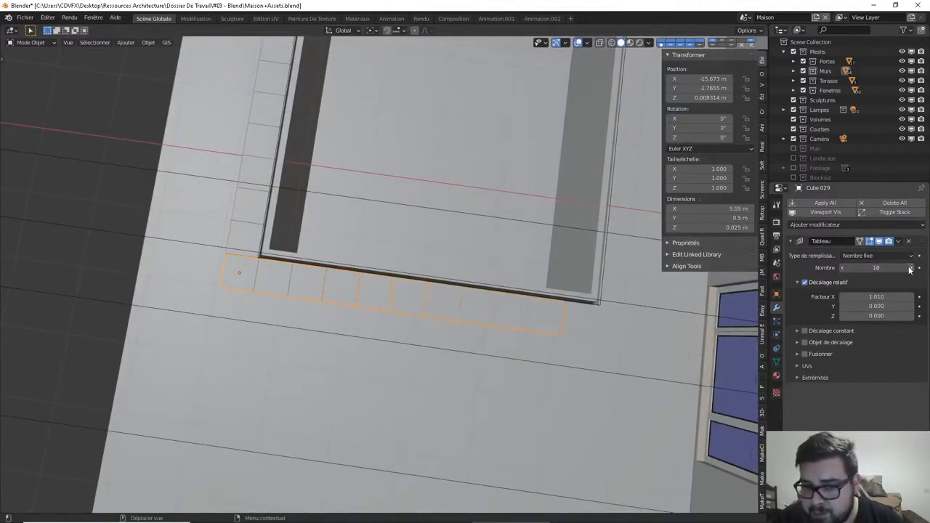
pyautogui.click(910, 268)
pyautogui.moveTo(632, 386); pyautogui.dragTo(579, 319, button='middle')
pyautogui.scroll(2, 580, 315)
pyautogui.keyDown('shift'); pyautogui.moveTo(637, 345); pyautogui.dragTo(521, 304, button='middle'); pyautogui.keyUp('shift')
pyautogui.scroll(3, 559, 314)
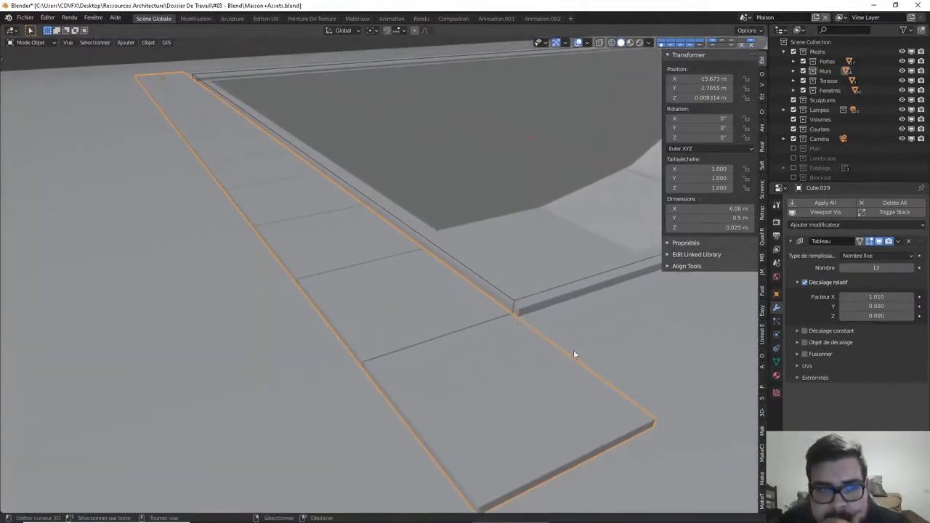
# Apply the long slab row's rotation and scale, set its origin to the 3D cursor, and clear the selection
pyautogui.click(634, 361)
pyautogui.moveTo(633, 347); pyautogui.dragTo(376, 339, button='middle')
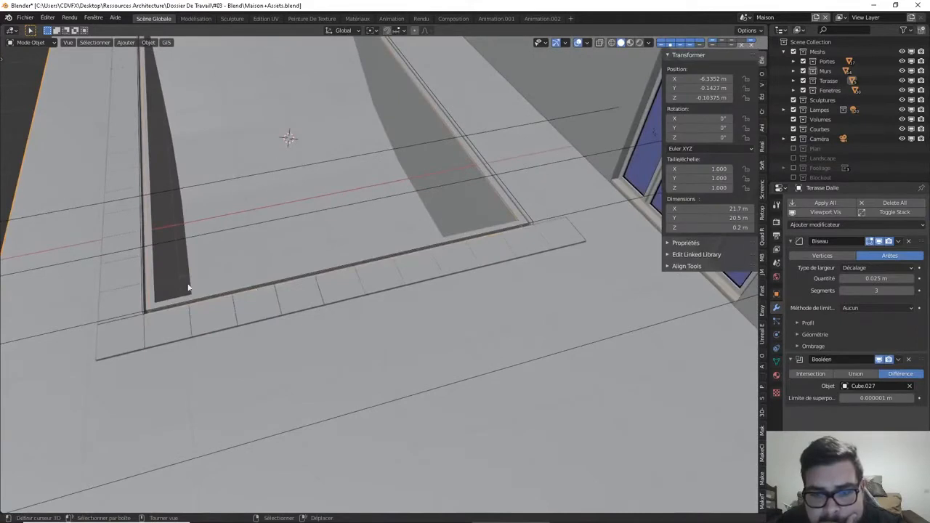
pyautogui.click(128, 302)
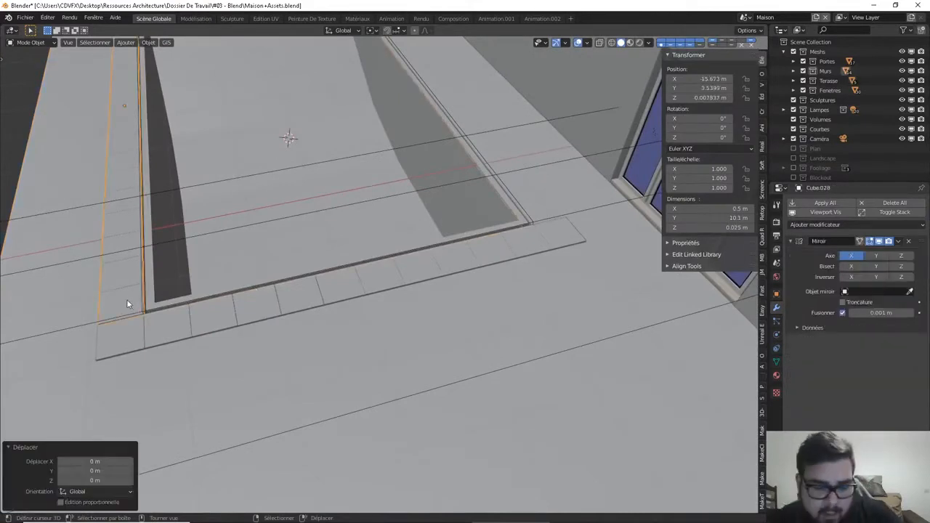
pyautogui.press('q')
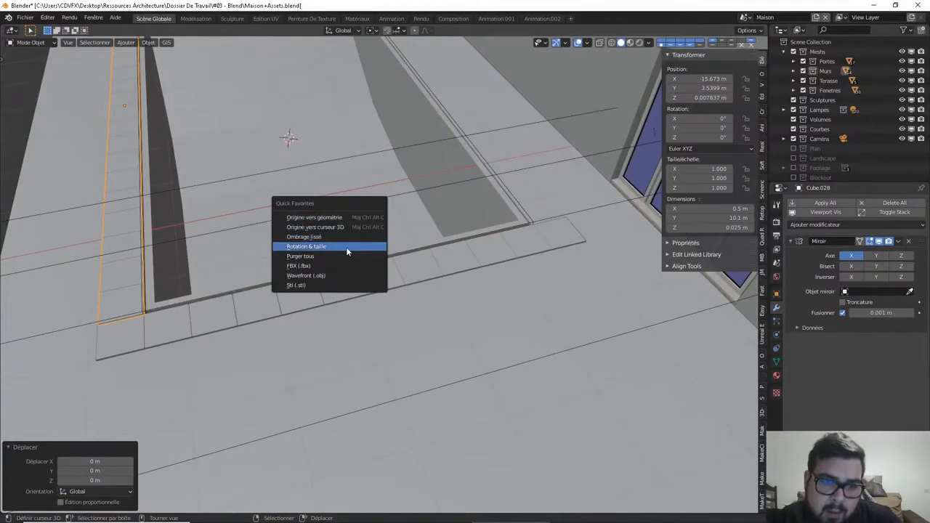
pyautogui.hotkey('shift', 'ctrl', 'alt', 'c')
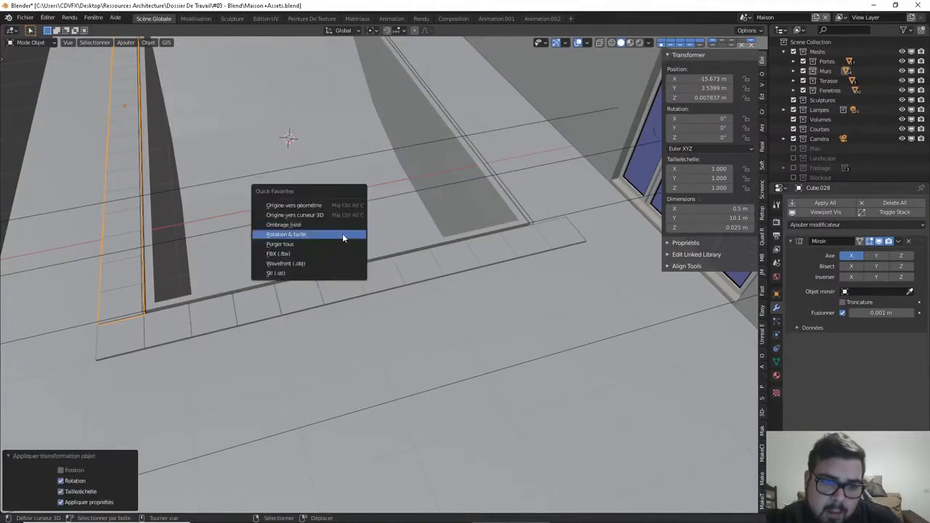
pyautogui.click(334, 214)
pyautogui.press('`')
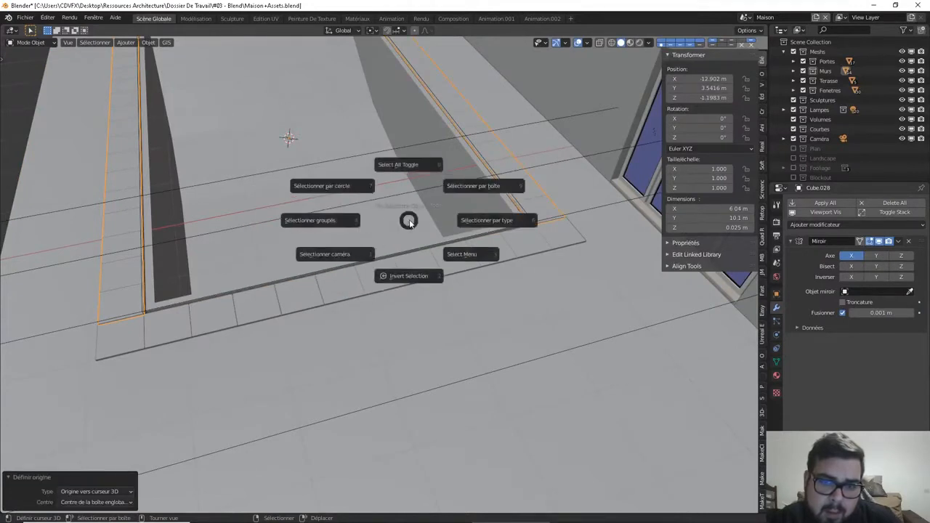
pyautogui.click(405, 164)
# Select the slab row on the basin's short edge and apply its Array modifier
pyautogui.scroll(3, 551, 268)
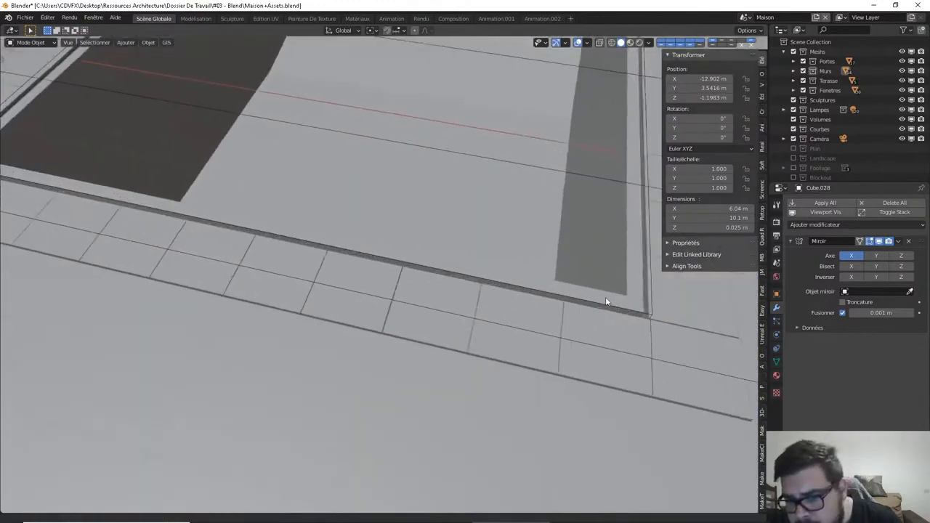
pyautogui.keyDown('shift'); pyautogui.moveTo(617, 299); pyautogui.dragTo(539, 253, button='middle'); pyautogui.keyUp('shift')
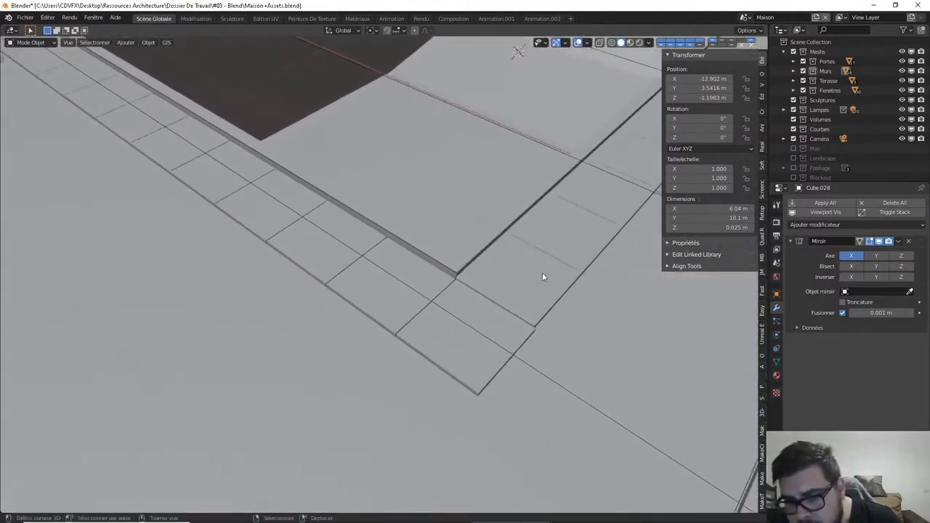
pyautogui.click(536, 286)
pyautogui.scroll(-3, 422, 303)
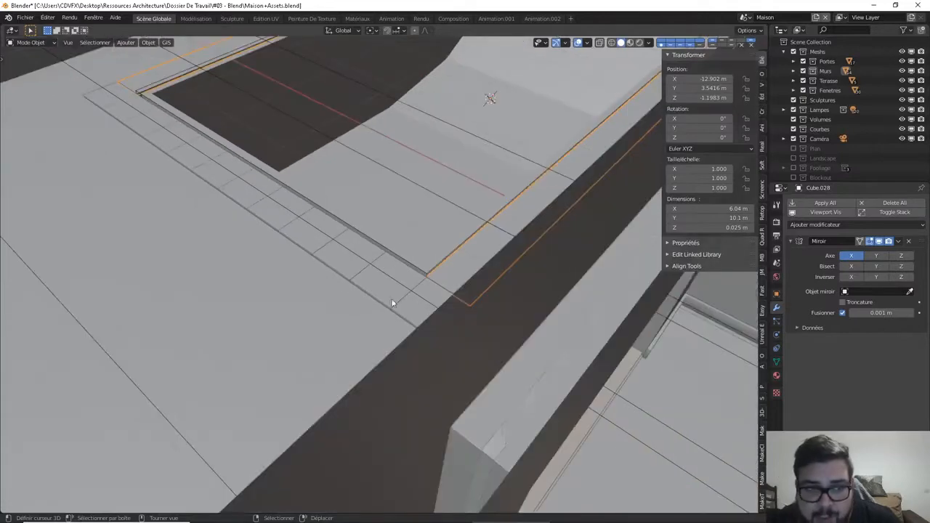
pyautogui.keyDown('shift'); pyautogui.moveTo(391, 301); pyautogui.dragTo(446, 375, button='middle'); pyautogui.keyUp('shift')
pyautogui.scroll(-2, 455, 331)
pyautogui.moveTo(386, 279); pyautogui.dragTo(400, 301, button='middle')
pyautogui.press('KP_7')
pyautogui.scroll(-2, 415, 305)
pyautogui.scroll(-1, 414, 306)
pyautogui.click(303, 345)
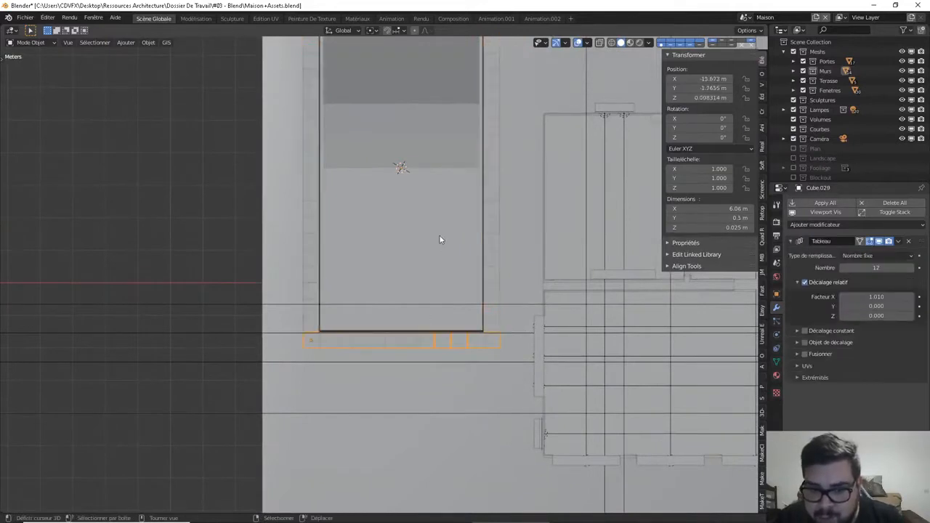
pyautogui.scroll(-4, 438, 241)
pyautogui.keyDown('shift'); pyautogui.moveTo(413, 210); pyautogui.dragTo(475, 278, button='middle'); pyautogui.keyUp('shift')
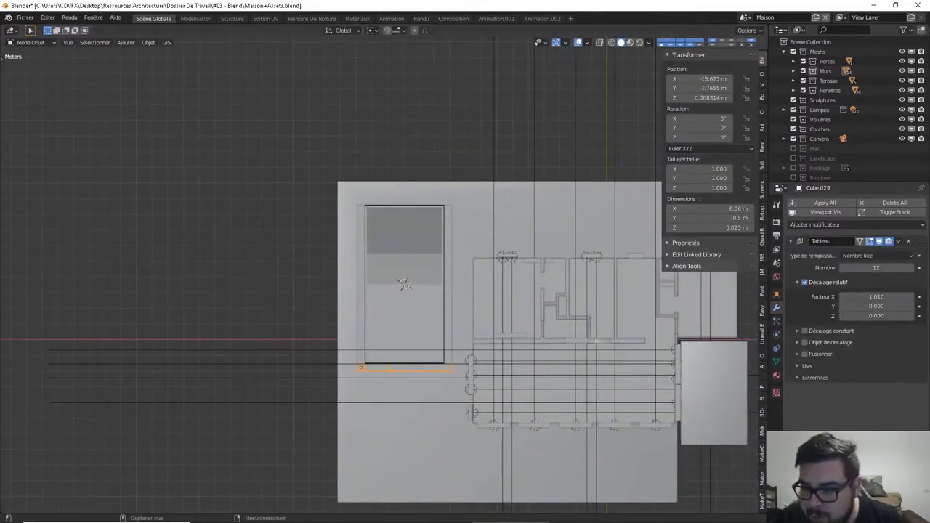
pyautogui.hotkey('ctrl', 'a')
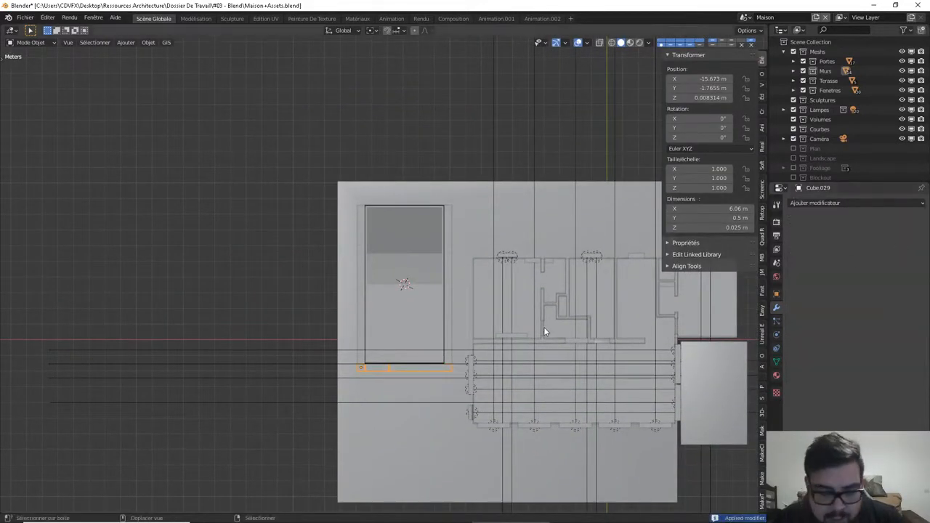
# Duplicate the short-edge slab row about 10.64 m along Y to the basin's opposite short edge
pyautogui.hotkey('shift', 'd')
pyautogui.press('y')
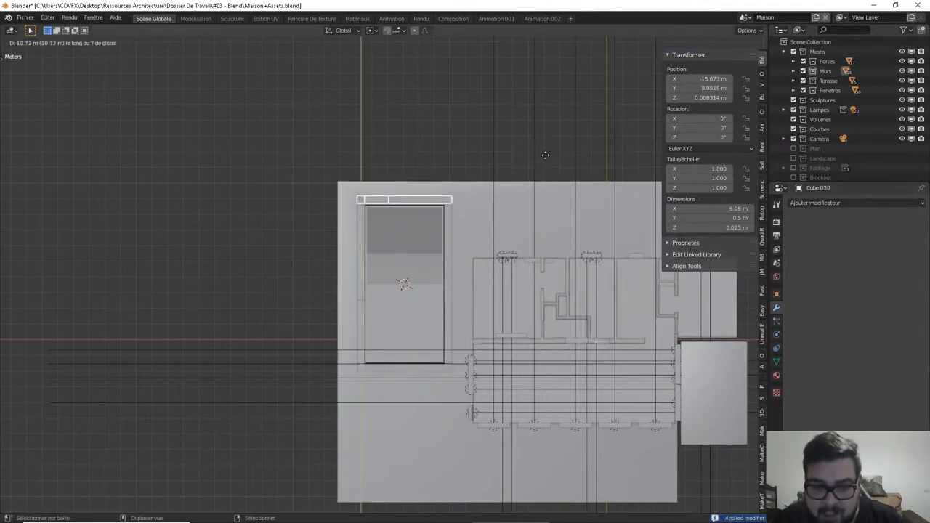
pyautogui.click(545, 154)
# Shift the duplicated row about -0.027 m along Y toward the long rows, and clear the selection
pyautogui.scroll(2, 476, 230)
pyautogui.scroll(6, 477, 230)
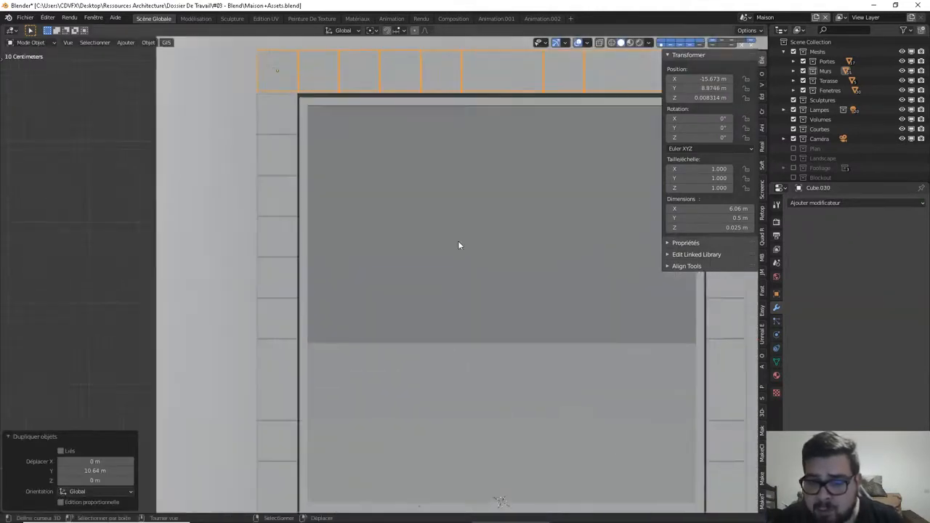
pyautogui.keyDown('shift'); pyautogui.scroll(2, 421, 222); pyautogui.keyUp('shift')
pyautogui.press('g')
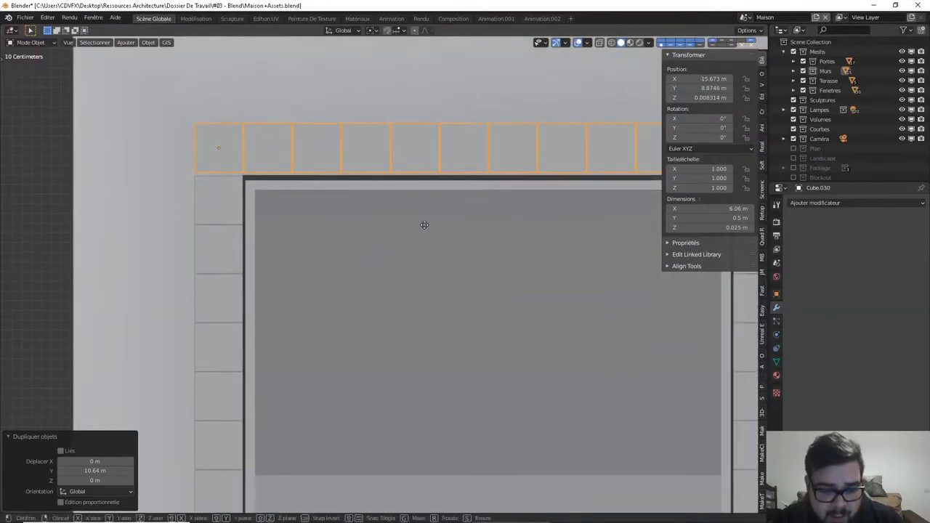
pyautogui.press('y')
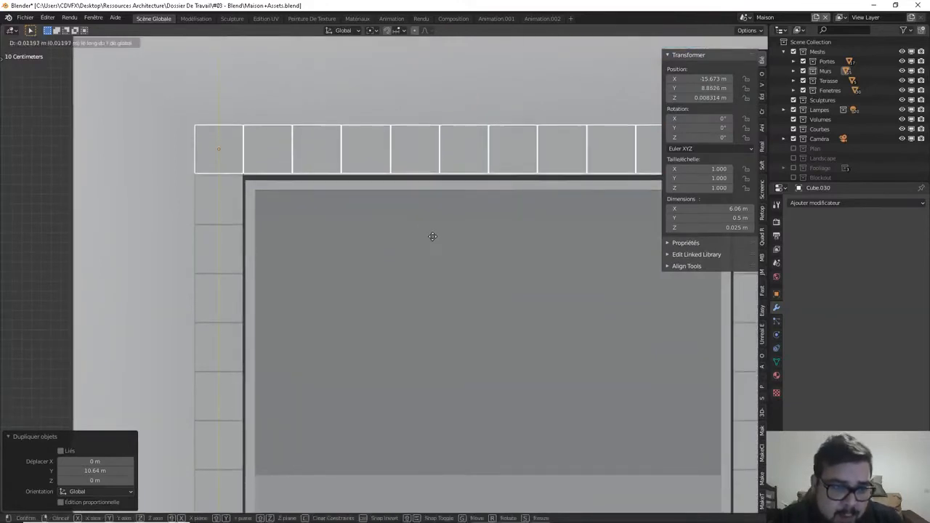
pyautogui.click(429, 250)
pyautogui.press('a')
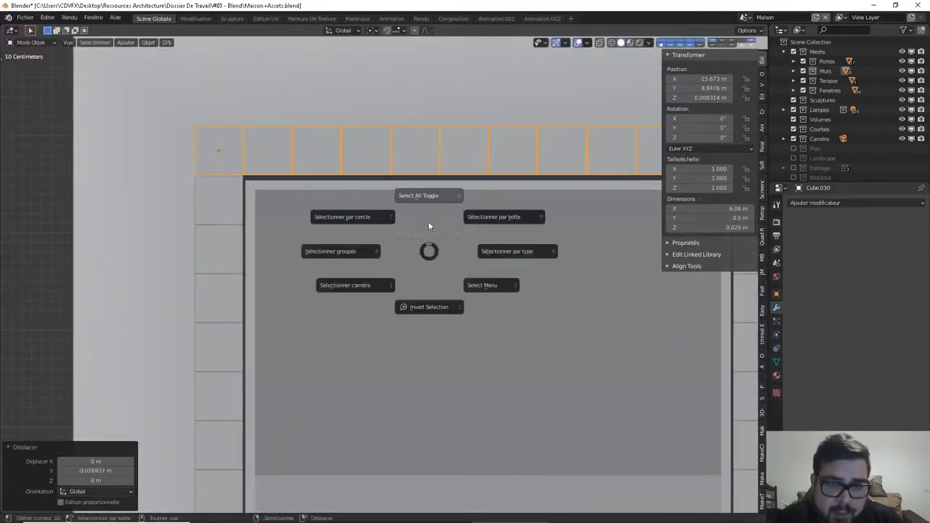
pyautogui.click(428, 221)
# Preview the basin and its paving in rendered shading and return to solid shading
pyautogui.moveTo(419, 232); pyautogui.dragTo(490, 189, button='middle')
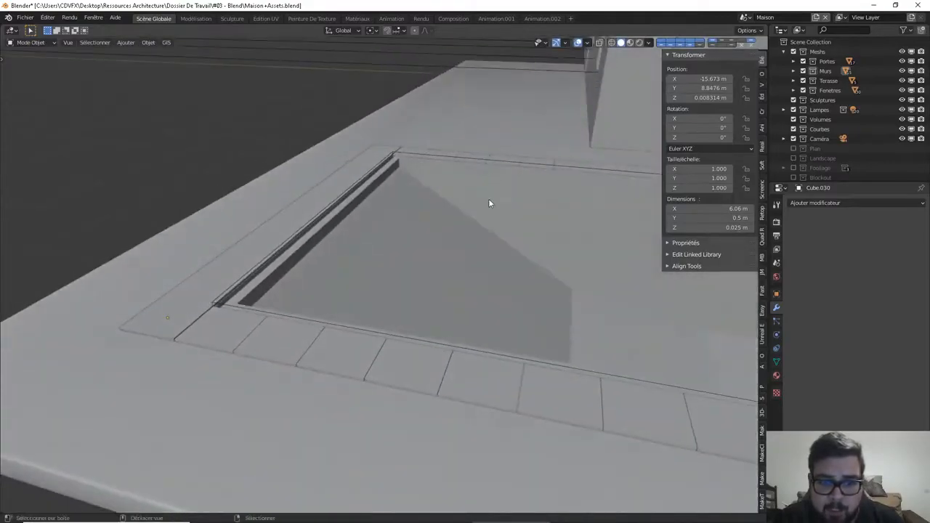
pyautogui.press('z')
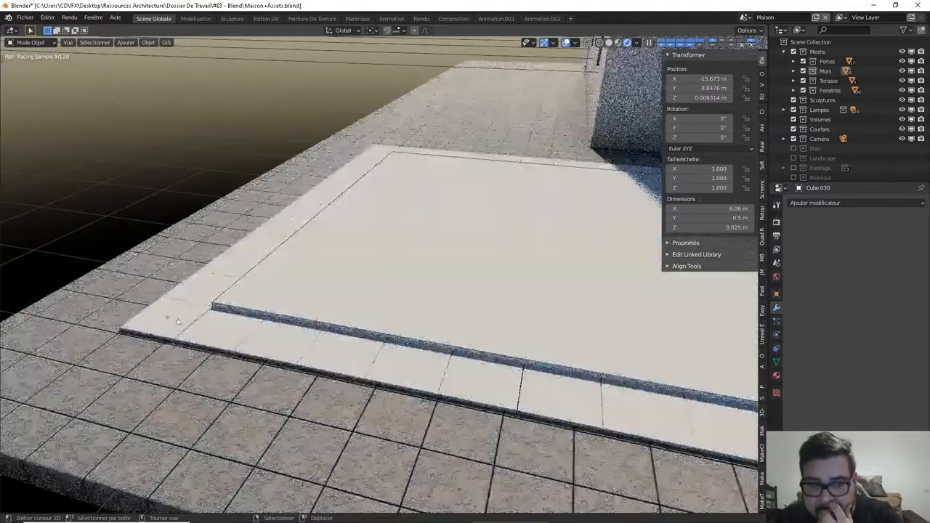
pyautogui.scroll(-4, 422, 337)
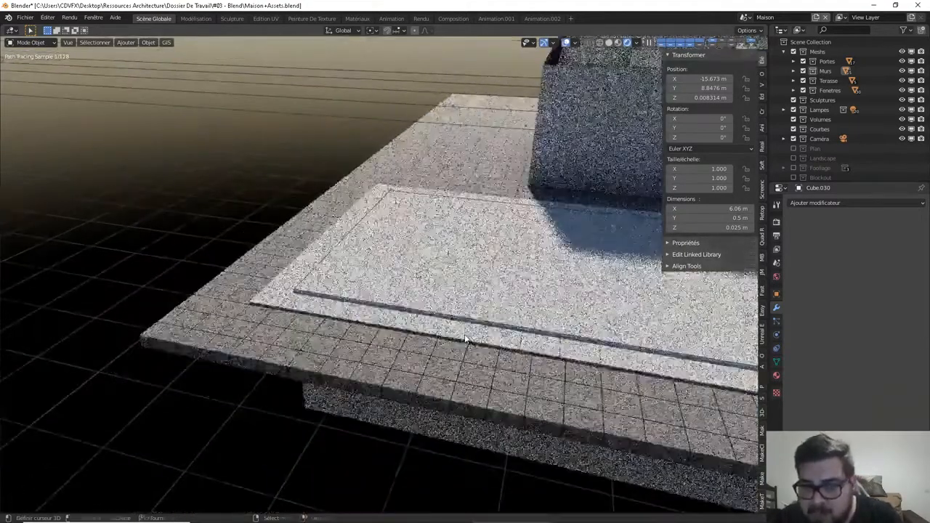
pyautogui.press('z')
pyautogui.moveTo(467, 337)
pyautogui.mouseDown(button='middle')
pyautogui.moveTo(368, 322)
pyautogui.moveTo(368, 303)
pyautogui.moveTo(371, 292)
pyautogui.moveTo(400, 284)
pyautogui.moveTo(376, 277)
pyautogui.moveTo(385, 293)
pyautogui.moveTo(474, 285)
pyautogui.mouseUp(button='middle')
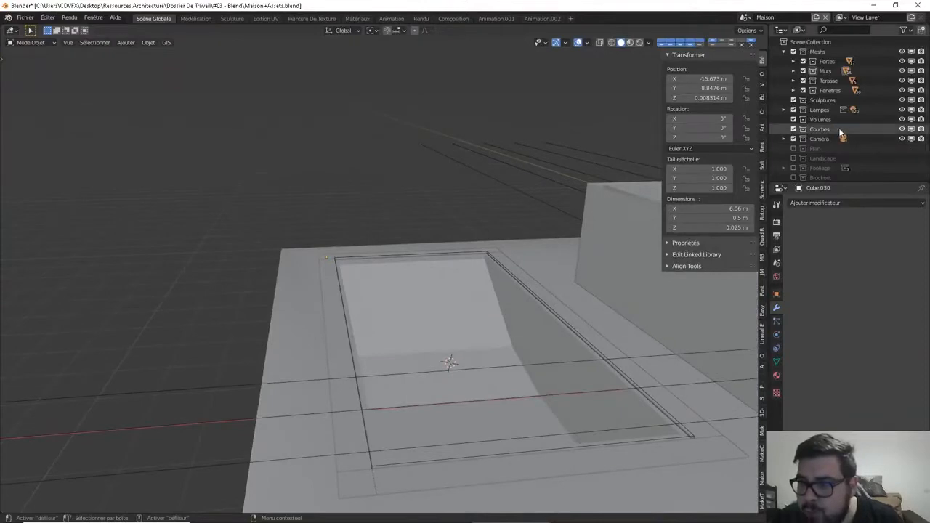
pyautogui.moveTo(576, 307); pyautogui.dragTo(530, 224, button='middle')
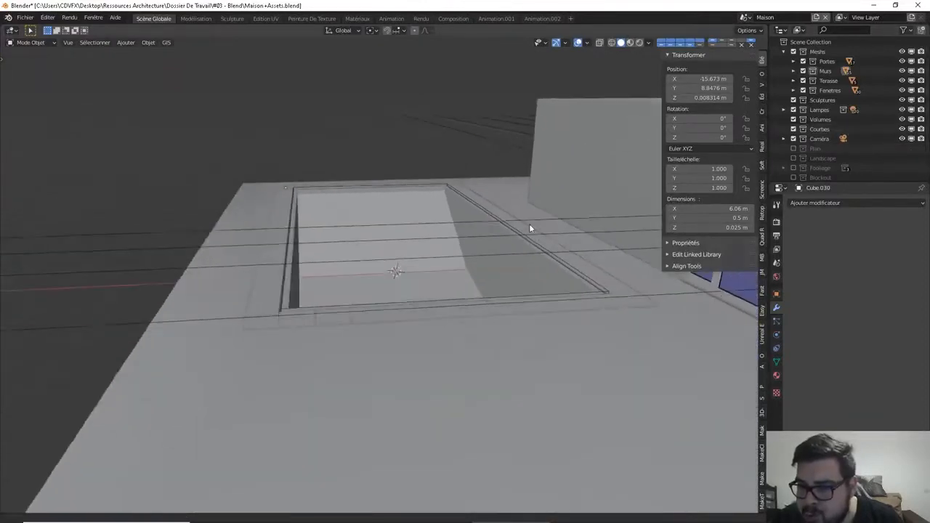
# Apply the Boolean and Bevel modifiers of the terrace slab
pyautogui.click(582, 307)
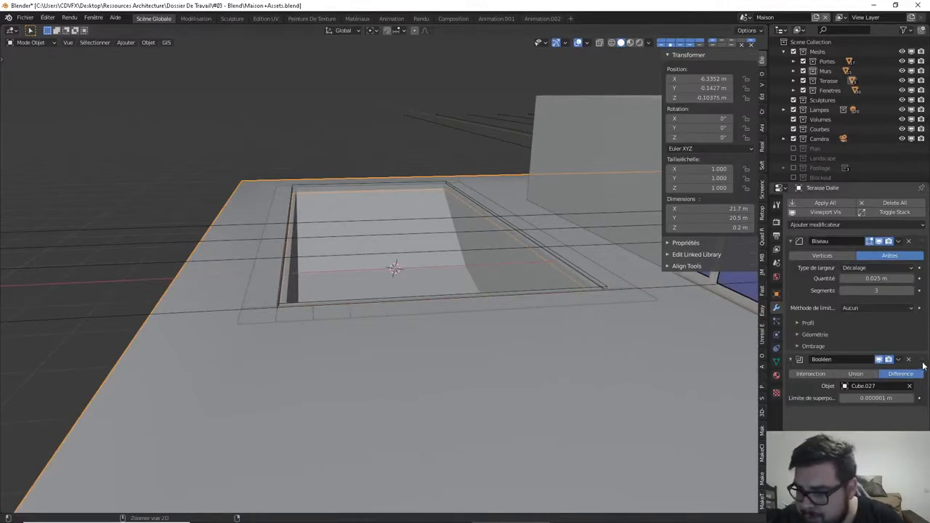
pyautogui.hotkey('ctrl', 'a')
pyautogui.moveTo(403, 224); pyautogui.dragTo(614, 254, button='middle')
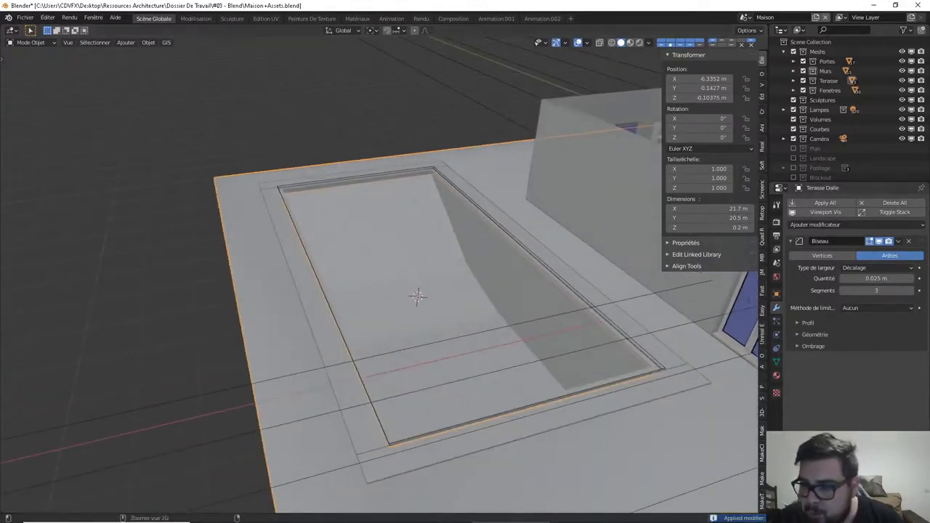
pyautogui.hotkey('ctrl', 'a')
pyautogui.moveTo(369, 381); pyautogui.dragTo(508, 211, button='middle')
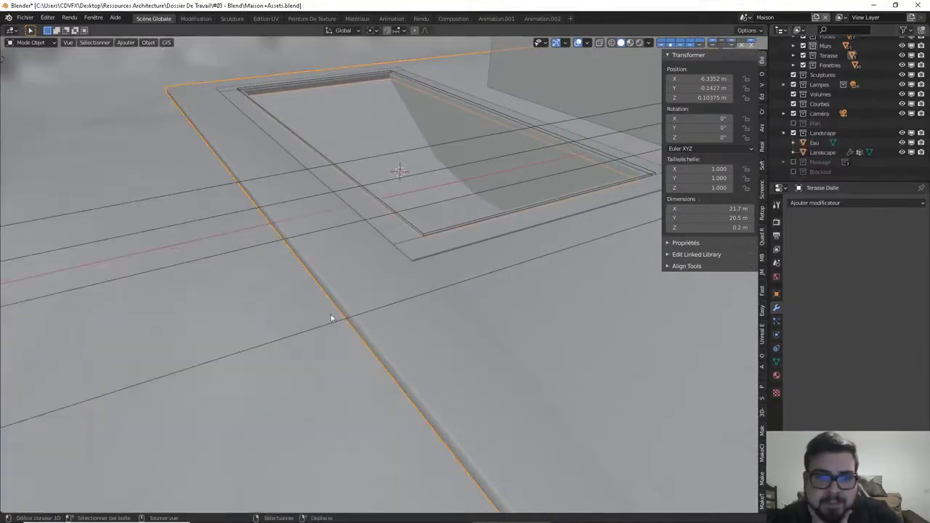
# Apply the Landscape terrain's Boolean modifier and exclude the Landscape collection from the view layer
pyautogui.rightClick(143, 310)
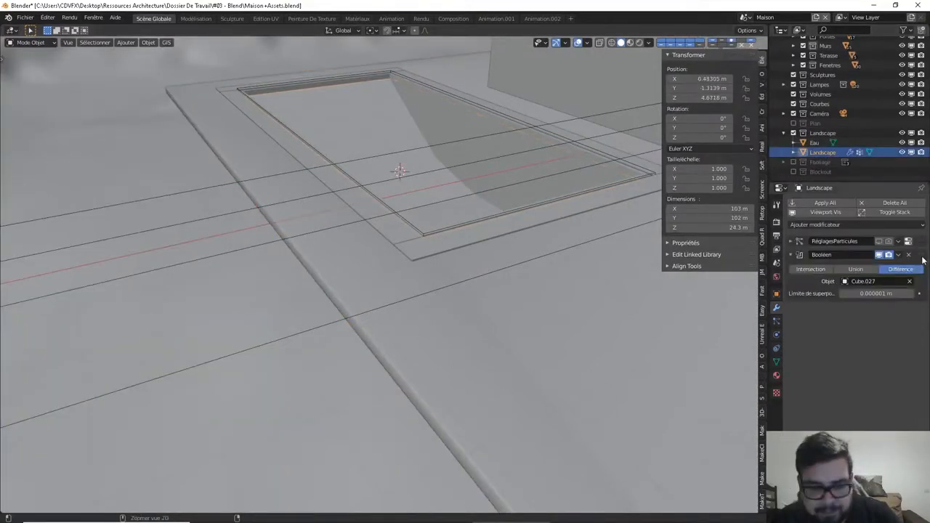
pyautogui.hotkey('ctrl', 'a')
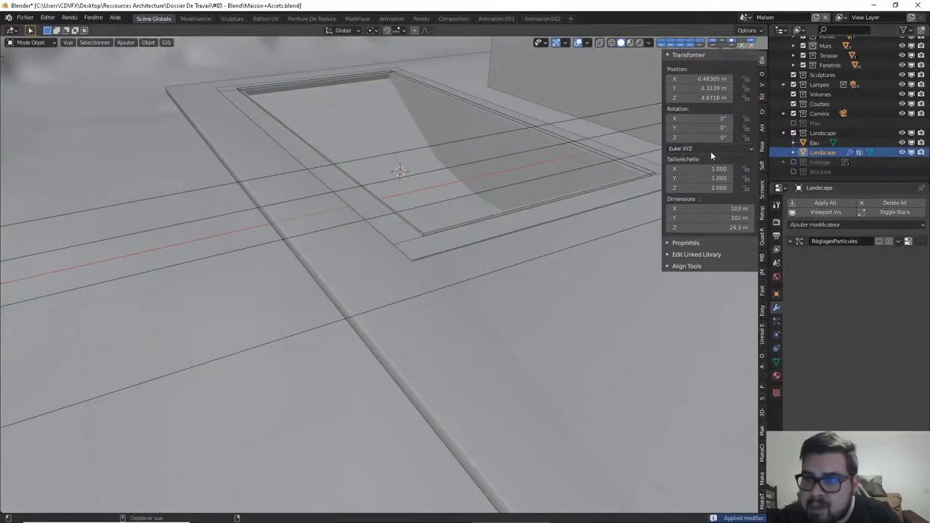
pyautogui.click(793, 133)
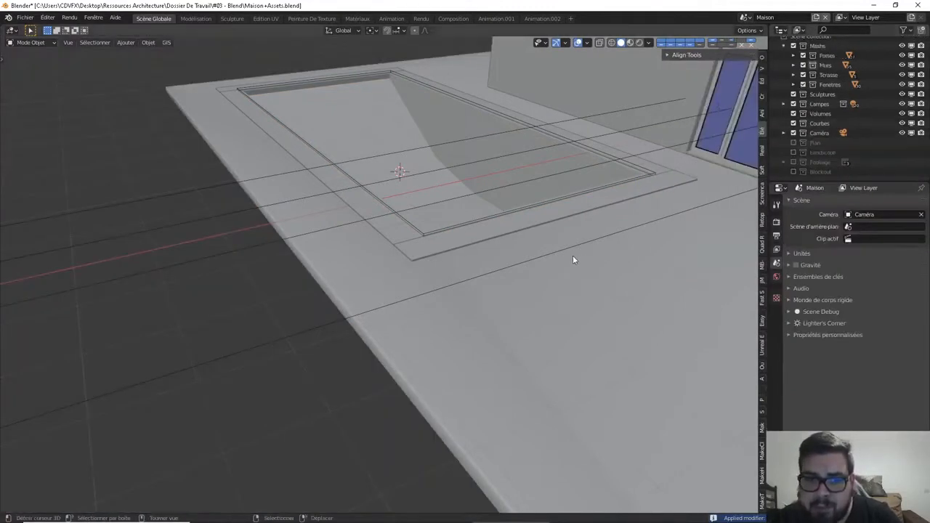
# Delete Cube.027, the slightly enlarged cutter box surrounding the basin
pyautogui.moveTo(572, 257); pyautogui.dragTo(548, 269, button='middle')
pyautogui.click(499, 274)
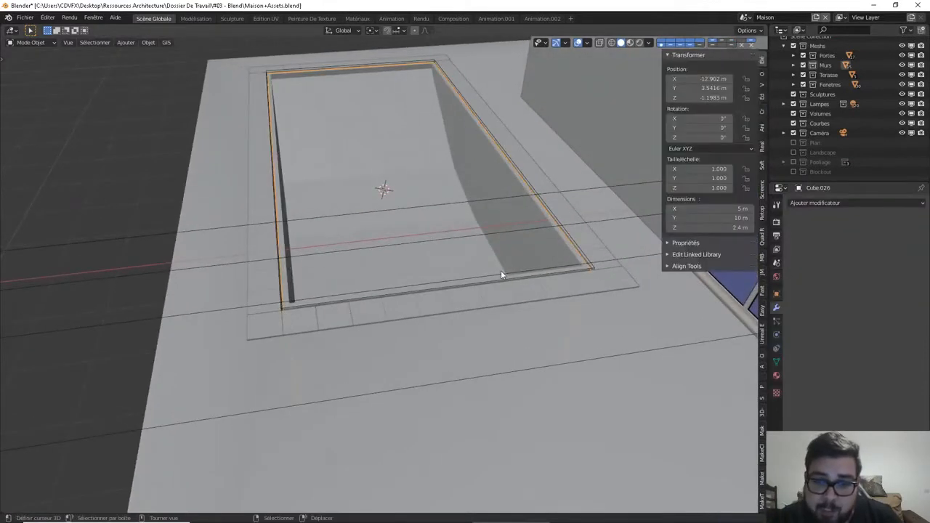
pyautogui.click(508, 277)
pyautogui.press('x')
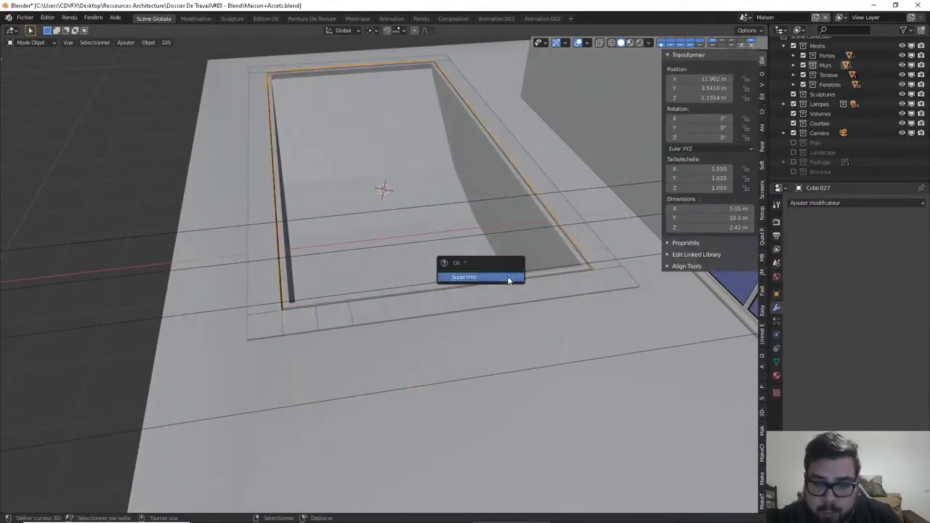
# Delete the enlarged duplicate box around the pool and view the scene from above
pyautogui.click(508, 277)
pyautogui.moveTo(479, 248); pyautogui.dragTo(444, 279, button='middle')
pyautogui.press('KP_7')
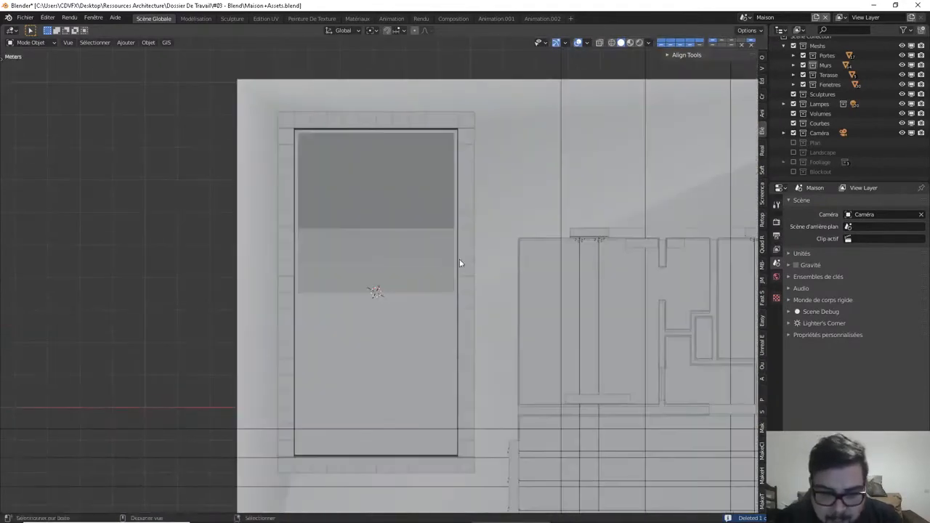
# Scale the remaining pool basin along Y by about 1.009 so it meets the tile border
pyautogui.keyDown('shift'); pyautogui.moveTo(426, 347); pyautogui.dragTo(467, 250, button='middle'); pyautogui.keyUp('shift')
pyautogui.scroll(2, 462, 287)
pyautogui.keyDown('shift'); pyautogui.moveTo(456, 324); pyautogui.dragTo(436, 274, button='middle'); pyautogui.keyUp('shift')
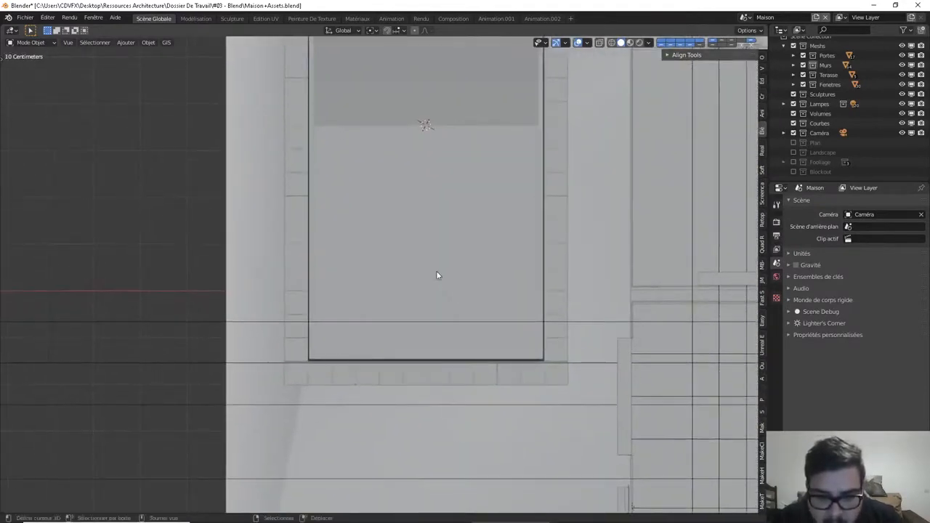
pyautogui.scroll(2, 430, 322)
pyautogui.click(432, 396)
pyautogui.moveTo(432, 396); pyautogui.dragTo(514, 316, button='middle')
pyautogui.press('s')
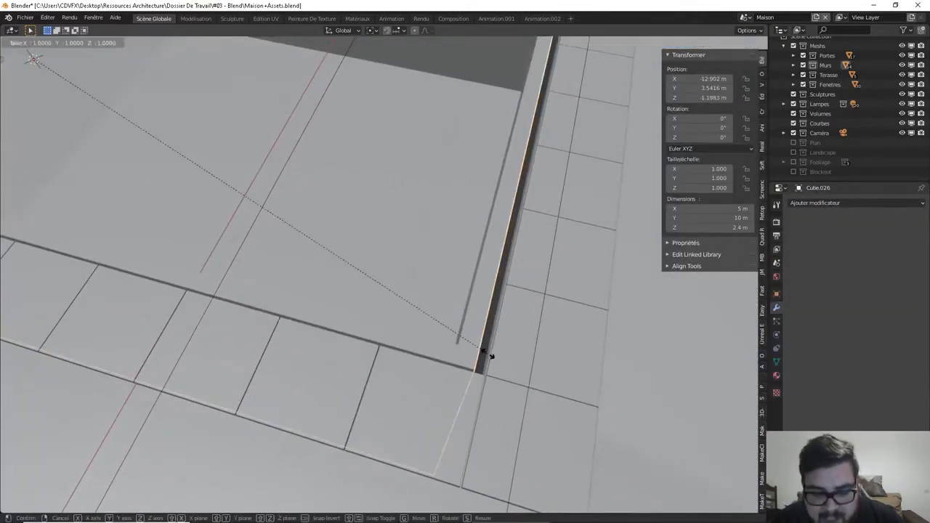
pyautogui.press('y')
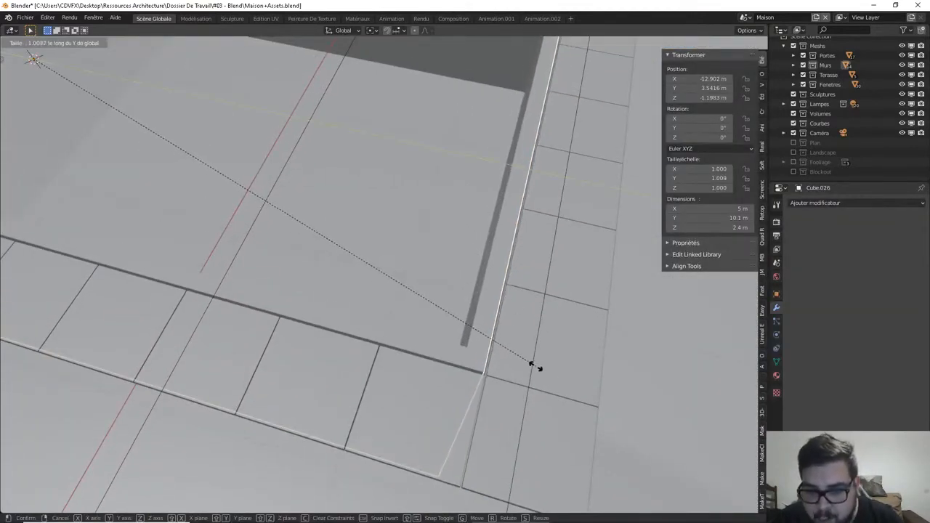
pyautogui.click(538, 370)
# Scale the pool basin along X by about 1.004 to close the gap at the tiles
pyautogui.moveTo(538, 370); pyautogui.dragTo(529, 355, button='middle')
pyautogui.press('s')
pyautogui.press('x')
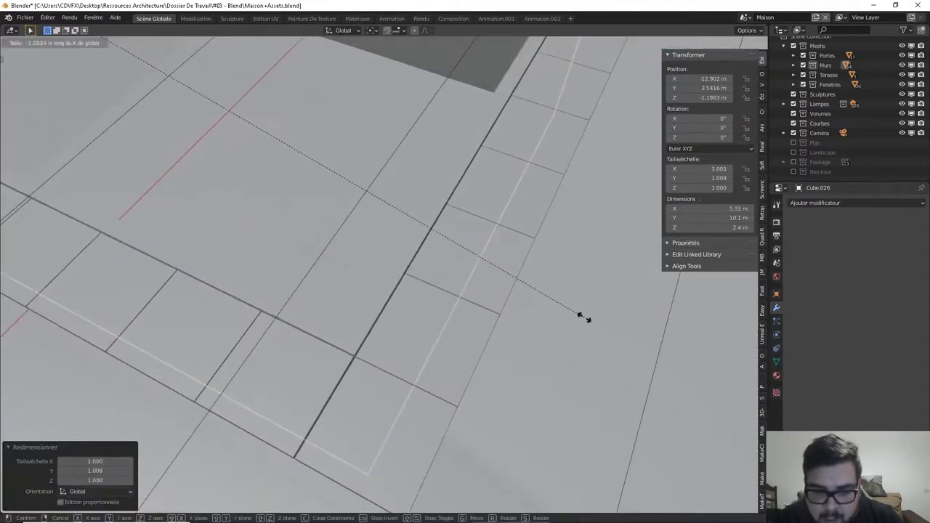
pyautogui.click(586, 291)
# Shift the pool basin about 0.0026 m along X to align its edge with the tile border
pyautogui.moveTo(586, 288); pyautogui.dragTo(421, 347, button='middle')
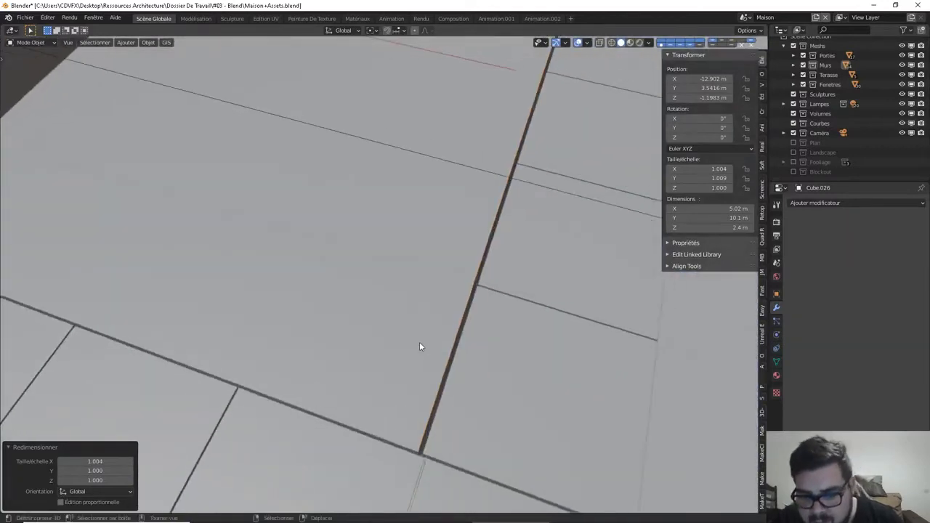
pyautogui.press('g')
pyautogui.press('x')
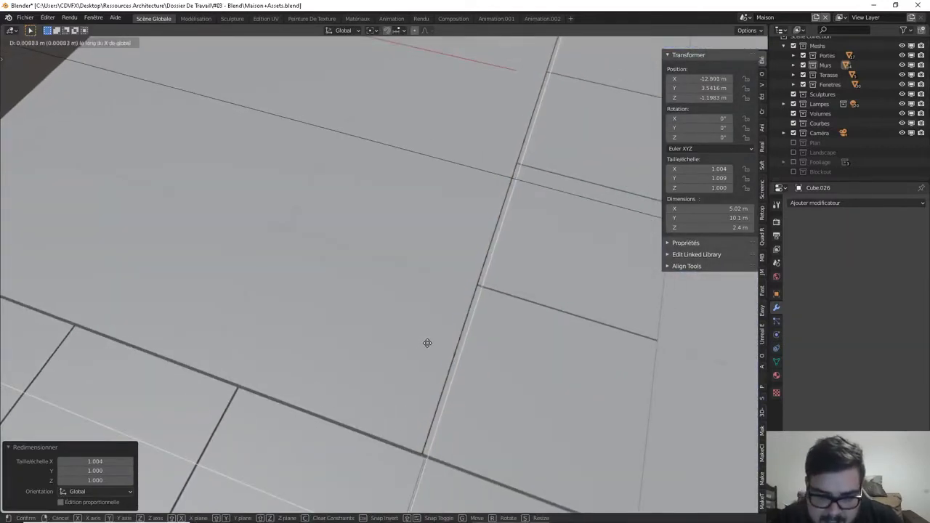
pyautogui.click(423, 340)
# Examine the pool basin's edges and corners against the tile border from several angles, with everything deselected
pyautogui.moveTo(422, 338); pyautogui.dragTo(418, 328, button='middle')
pyautogui.press('KP_Decimal')
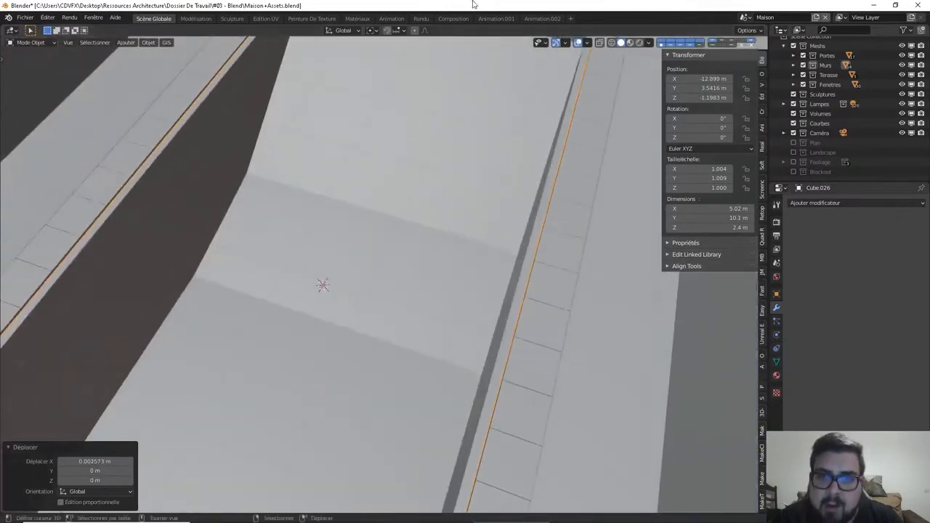
pyautogui.moveTo(475, 117); pyautogui.dragTo(479, 173, button='middle')
pyautogui.scroll(-5, 480, 163)
pyautogui.keyDown('shift'); pyautogui.moveTo(484, 140); pyautogui.dragTo(458, 230, button='middle'); pyautogui.keyUp('shift')
pyautogui.scroll(4, 458, 231)
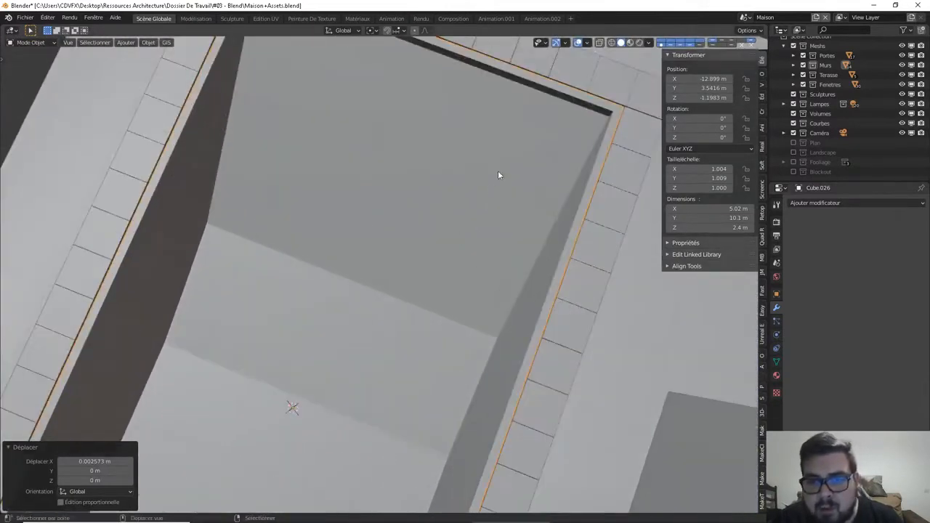
pyautogui.keyDown('shift'); pyautogui.moveTo(498, 171); pyautogui.dragTo(340, 202, button='middle'); pyautogui.keyUp('shift')
pyautogui.keyDown('shift'); pyautogui.moveTo(422, 250); pyautogui.dragTo(457, 258, button='middle'); pyautogui.keyUp('shift')
pyautogui.scroll(2, 446, 248)
pyautogui.scroll(1, 456, 258)
pyautogui.press('a')
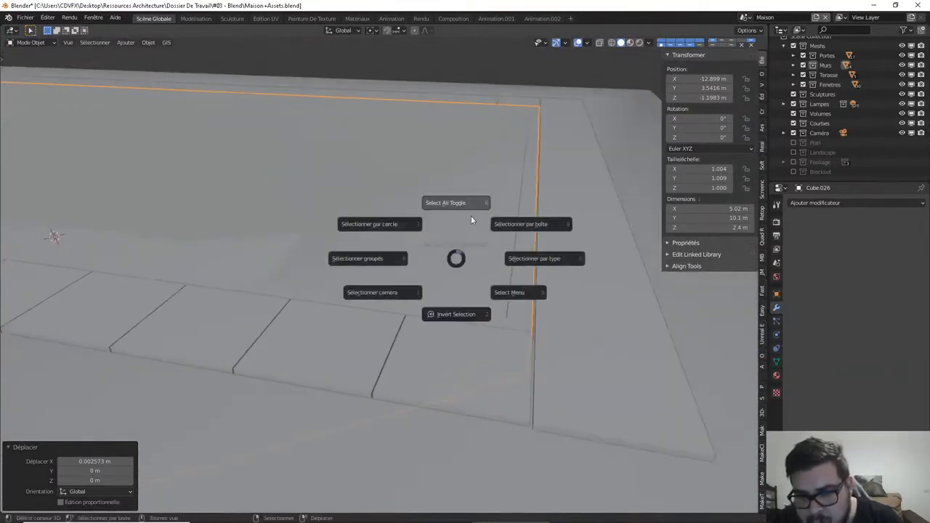
pyautogui.click(470, 215)
pyautogui.moveTo(470, 214)
pyautogui.mouseDown(button='middle')
pyautogui.moveTo(461, 215)
pyautogui.moveTo(471, 228)
pyautogui.mouseUp(button='middle')
pyautogui.scroll(-3, 471, 225)
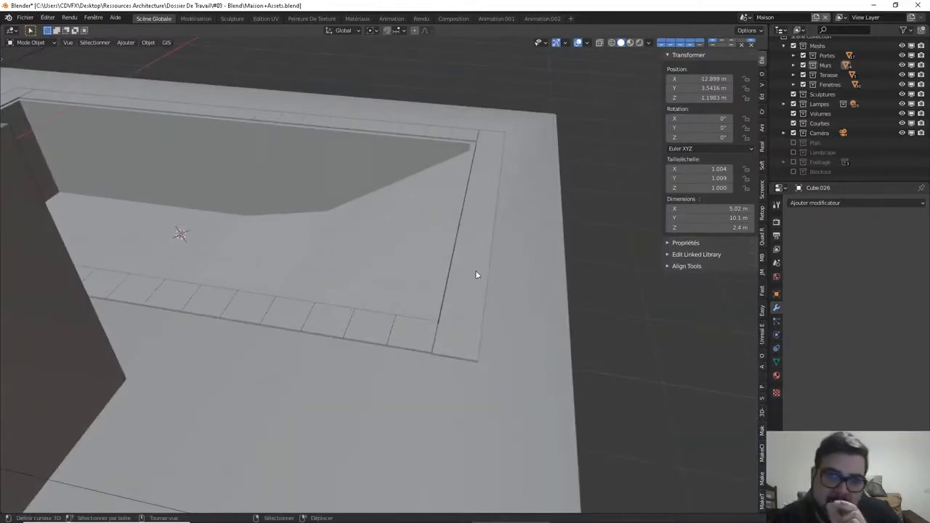
pyautogui.moveTo(471, 275); pyautogui.dragTo(428, 322, button='middle')
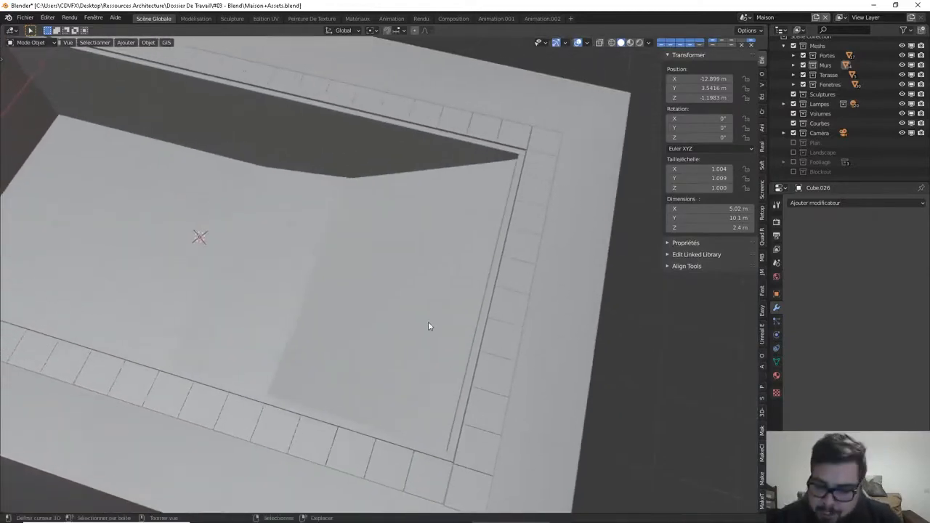
# Add a plane mesh at the 3D cursor inside the pool to serve as the water surface
pyautogui.press('KP_7')
pyautogui.scroll(-2, 428, 321)
pyautogui.moveTo(401, 354); pyautogui.dragTo(425, 287, button='middle')
pyautogui.hotkey('shift', 'a')
pyautogui.moveTo(424, 284)
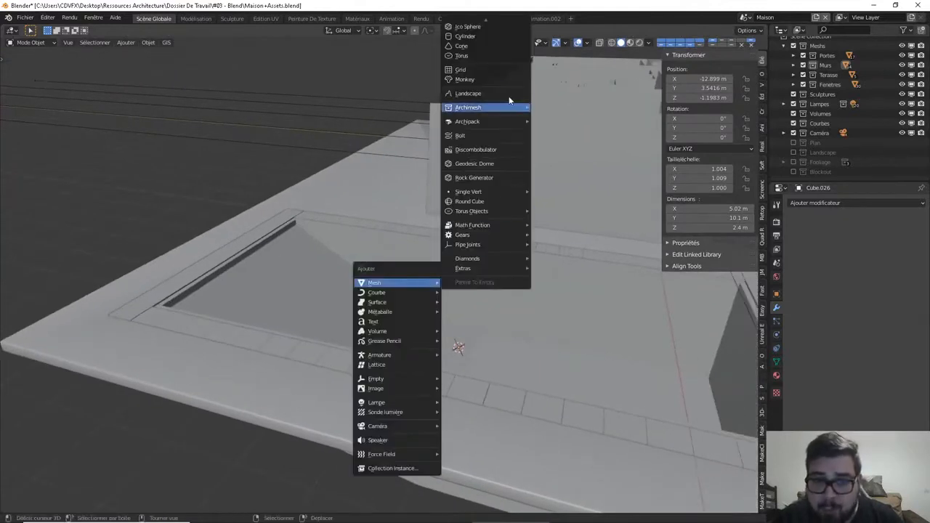
pyautogui.moveTo(489, 1)
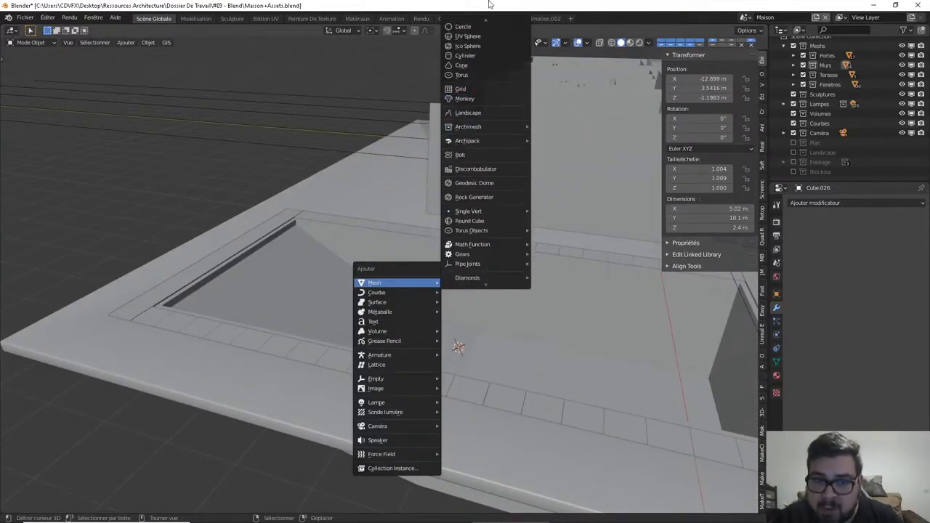
pyautogui.click(480, 24)
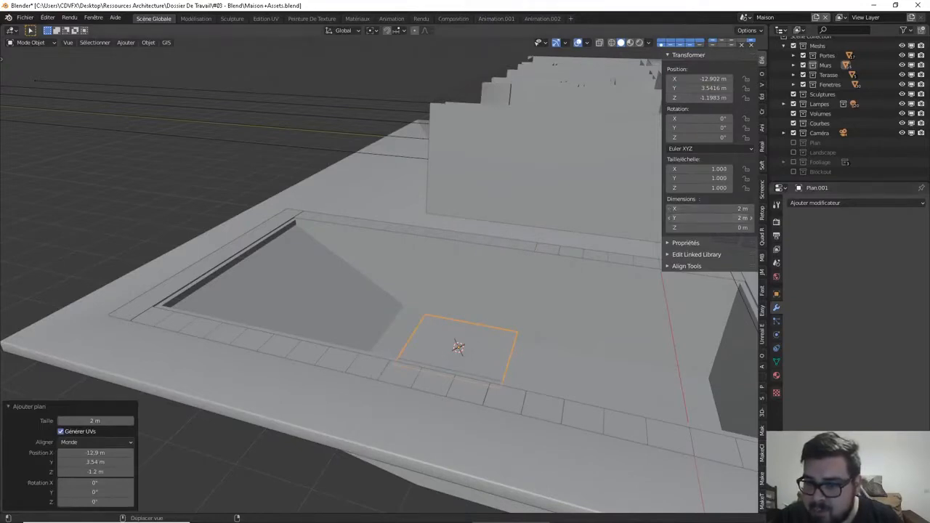
# Set the water plane's dimensions to 5 m in X and 10 m in Y
pyautogui.click(709, 210)
pyautogui.write('5')
pyautogui.press('Return')
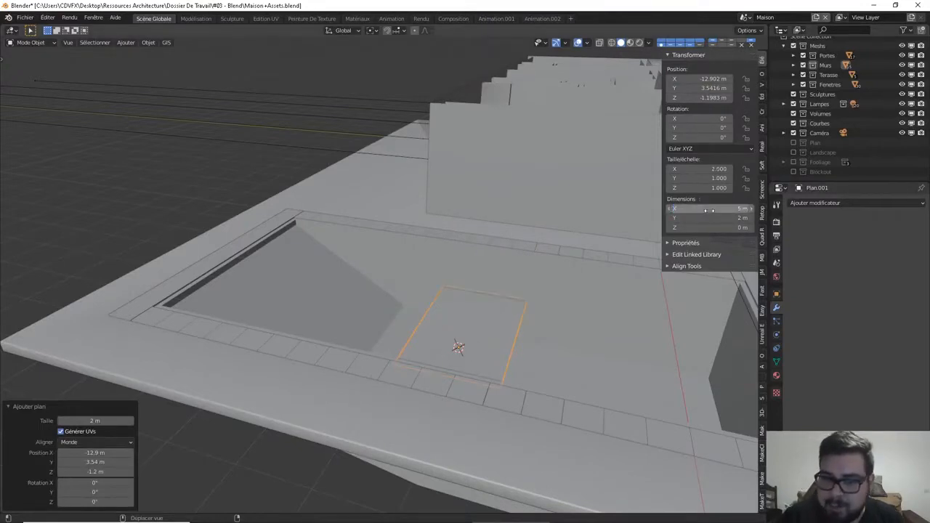
pyautogui.click(729, 218)
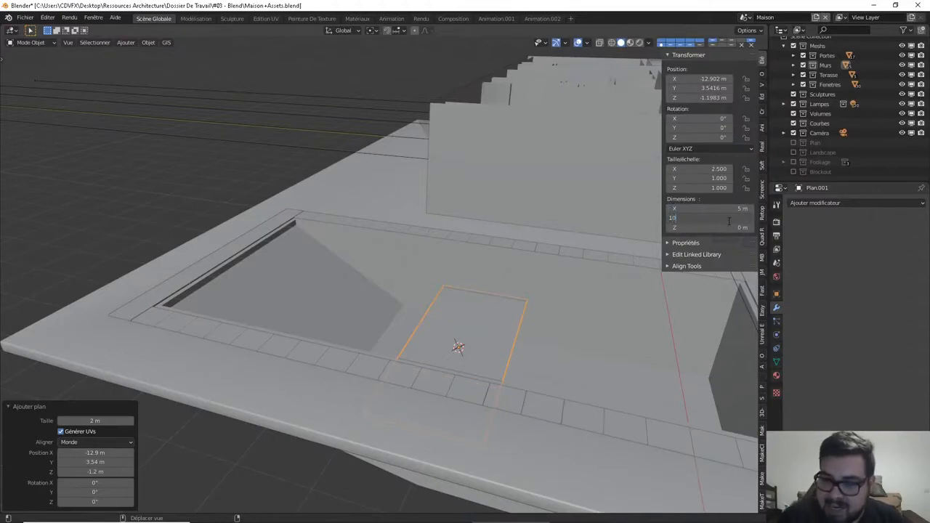
pyautogui.press('Return')
# Raise the water plane vertically inside the pool and set its Z position to -0.4 m
pyautogui.press('g')
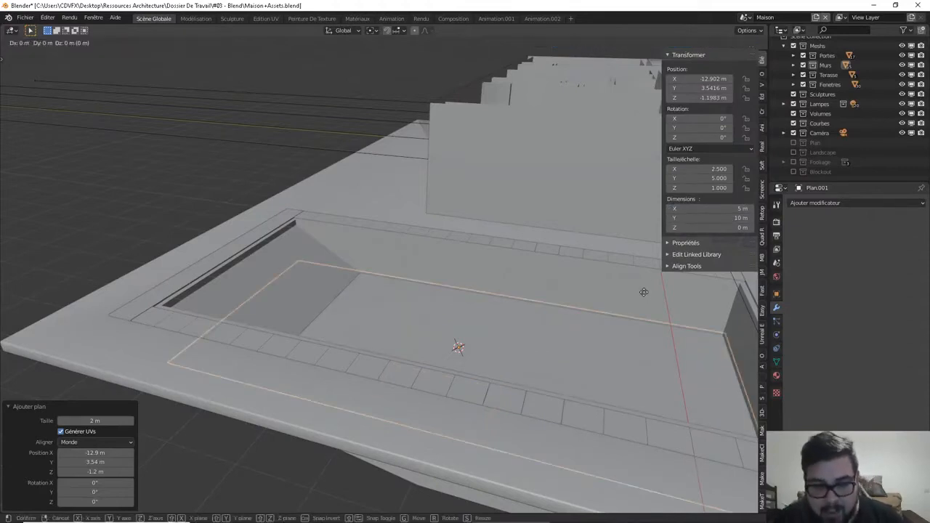
pyautogui.press('z')
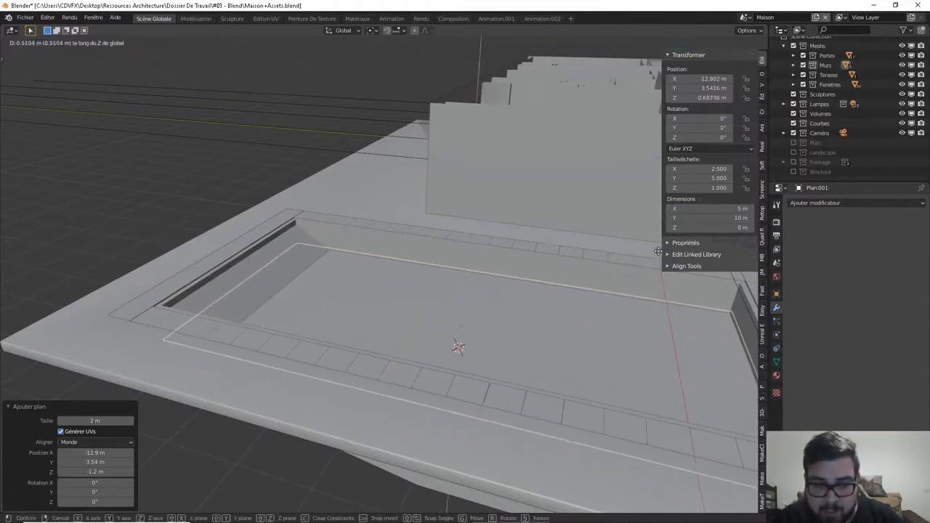
pyautogui.click(681, 125)
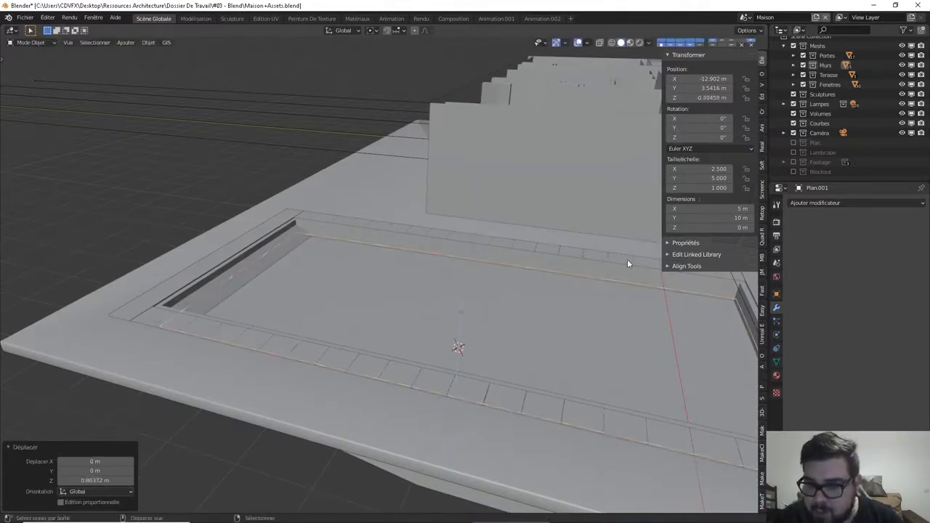
pyautogui.keyDown('shift'); pyautogui.moveTo(628, 260); pyautogui.dragTo(590, 262, button='middle'); pyautogui.keyUp('shift')
pyautogui.click(703, 97)
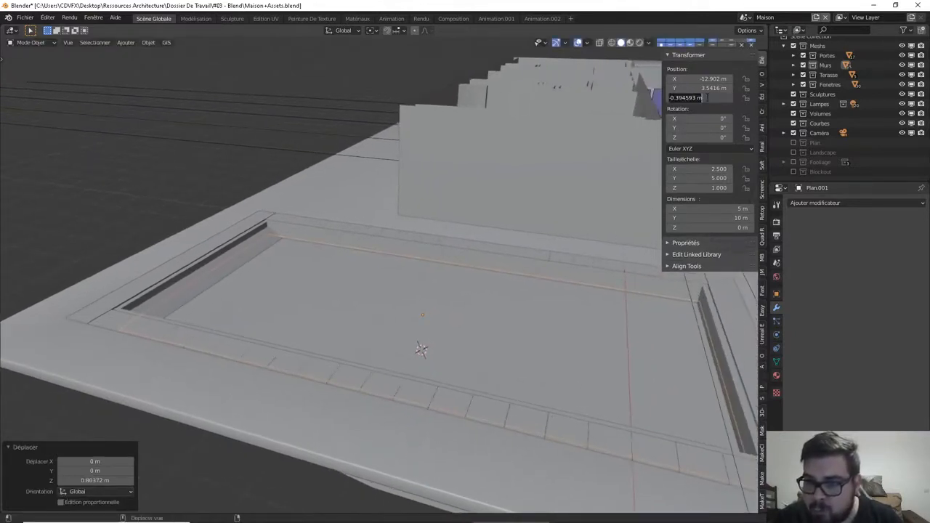
pyautogui.write('-0.4')
pyautogui.press('Return')
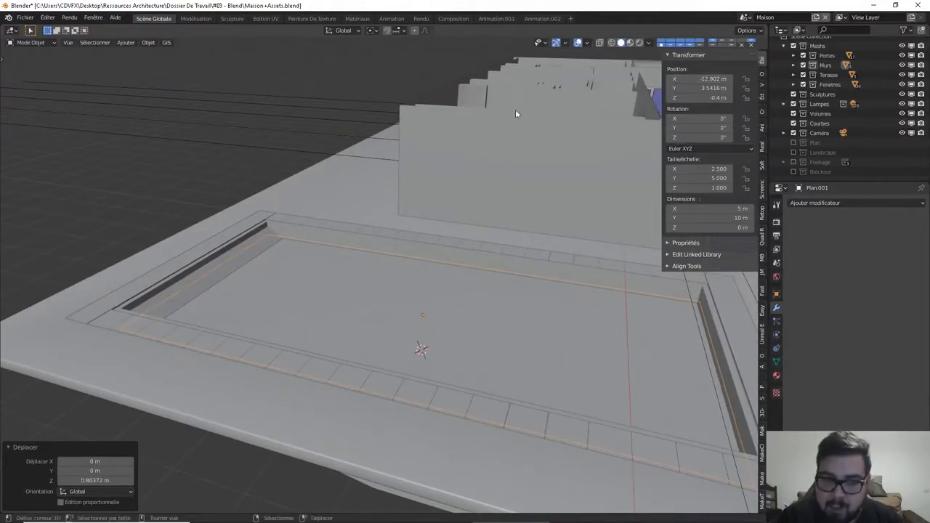
# Apply the water plane's rotation and scale, and set its origin to its geometry
pyautogui.keyDown('shift'); pyautogui.moveTo(563, 190); pyautogui.dragTo(485, 211, button='middle'); pyautogui.keyUp('shift')
pyautogui.hotkey('ctrl', 'a')
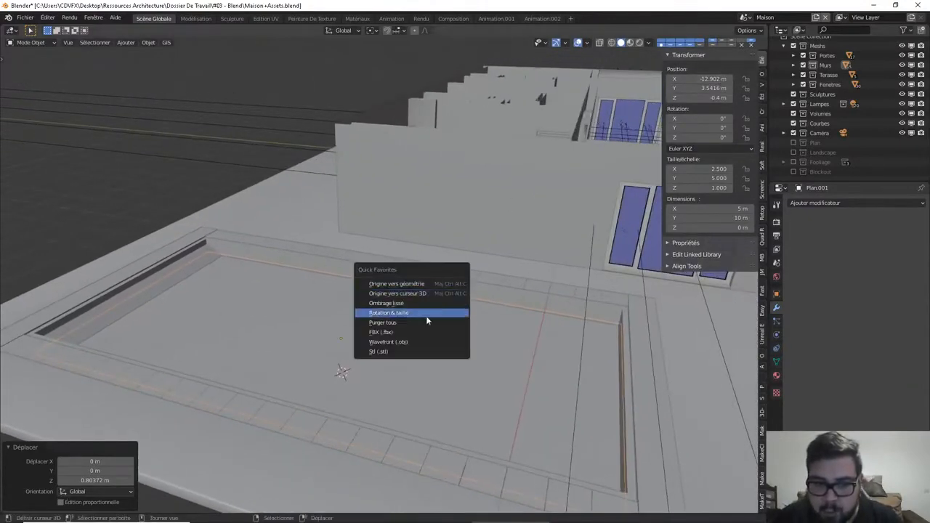
pyautogui.click(414, 306)
pyautogui.hotkey('ctrl', 'shift', 'alt', 'c')
pyautogui.click(413, 284)
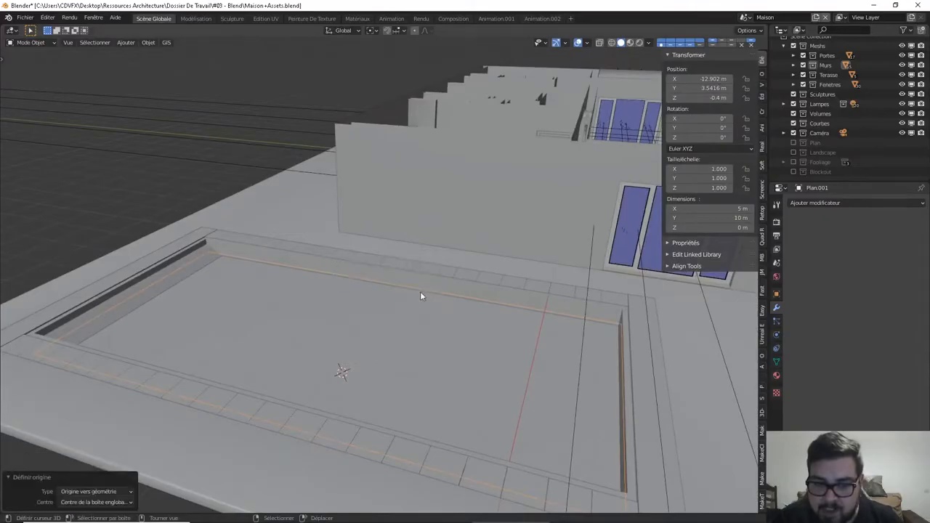
# Display the pool area with rendered viewport shading
pyautogui.moveTo(420, 291); pyautogui.dragTo(360, 291, button='middle')
pyautogui.hotkey('shift', 'z')
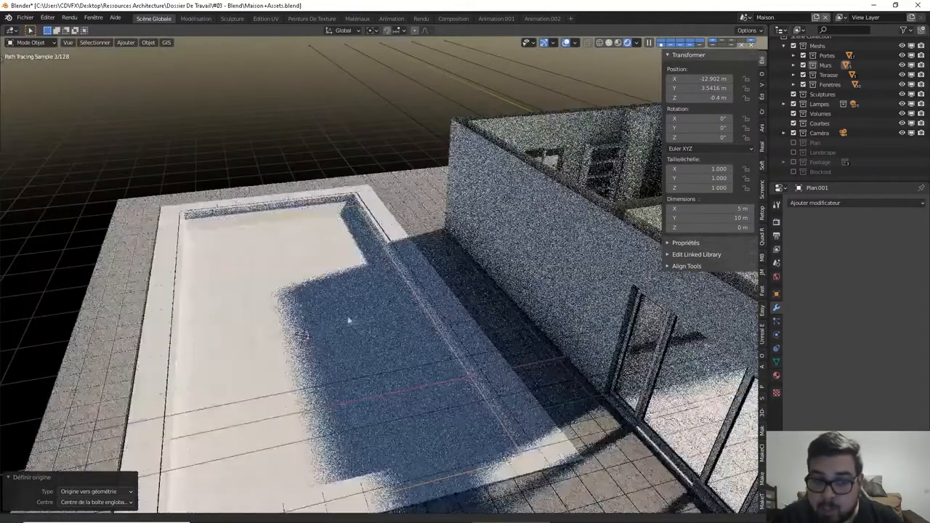
pyautogui.moveTo(351, 320); pyautogui.dragTo(388, 236, button='middle')
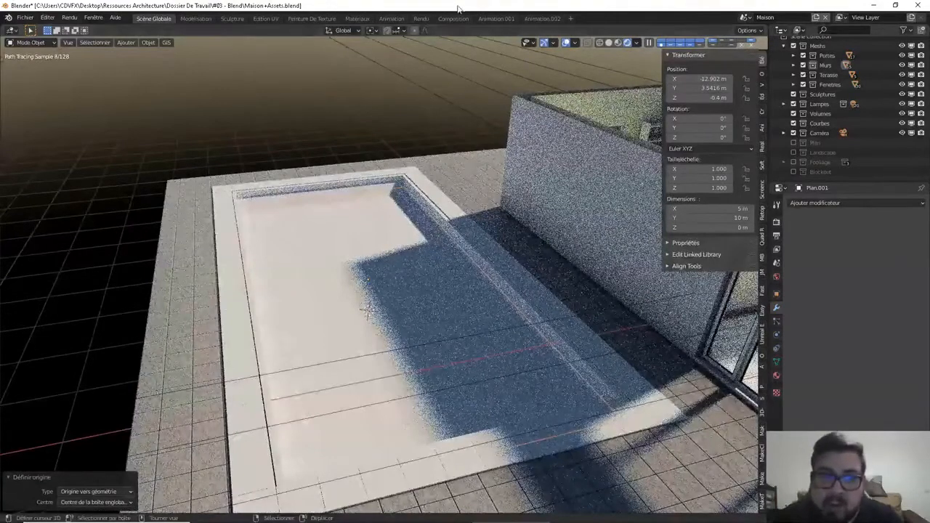
# Create a new material on the water plane and name it M_Eau_Piscine
pyautogui.click(777, 374)
pyautogui.click(835, 234)
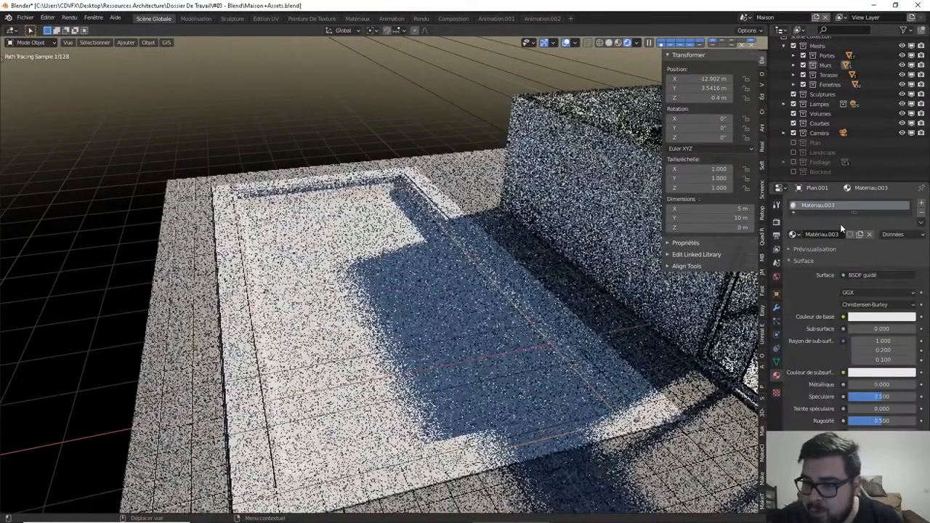
pyautogui.write('M_Eau_Piscine')
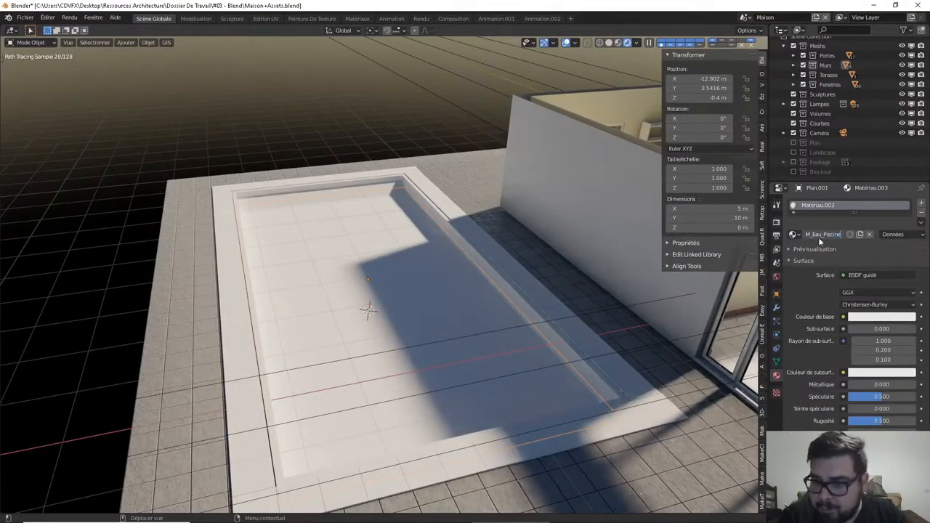
pyautogui.press('Return')
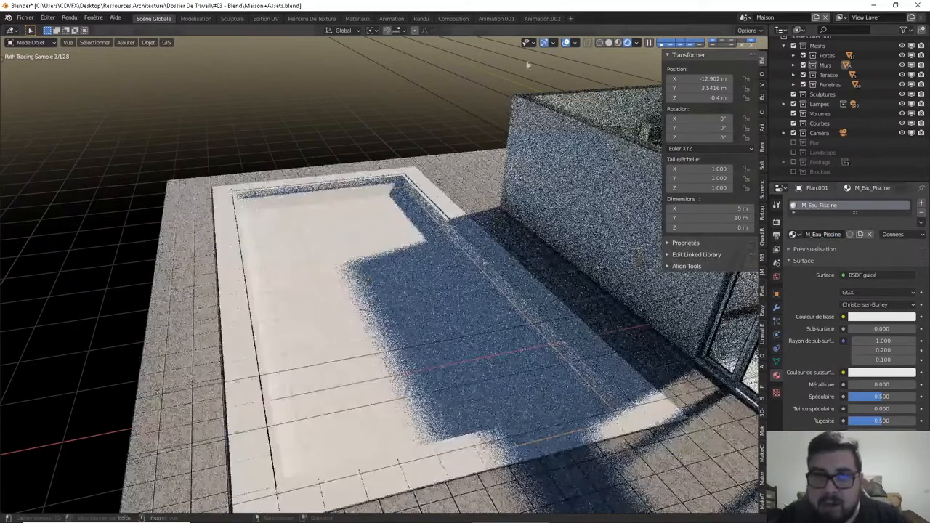
# Switch to the materials workspace and frame the water plane in its 3D view
pyautogui.click(357, 19)
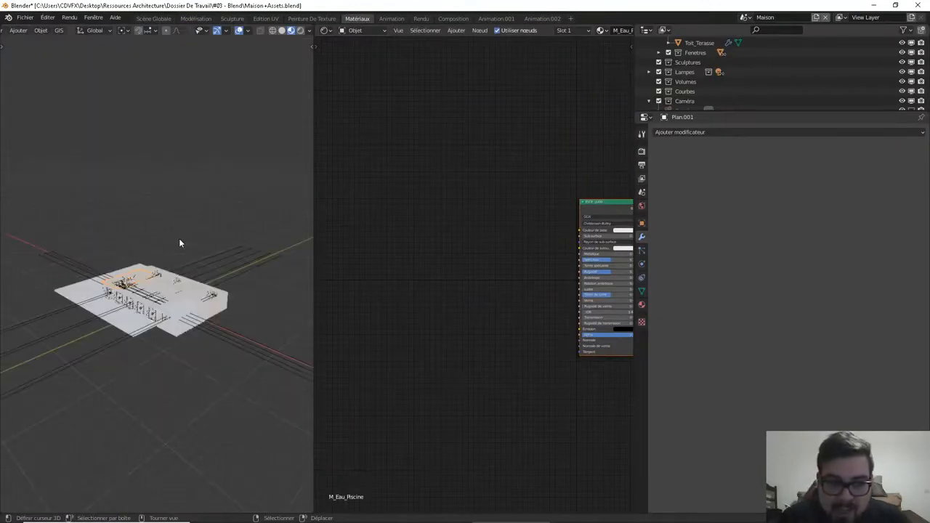
pyautogui.press('KP_Decimal')
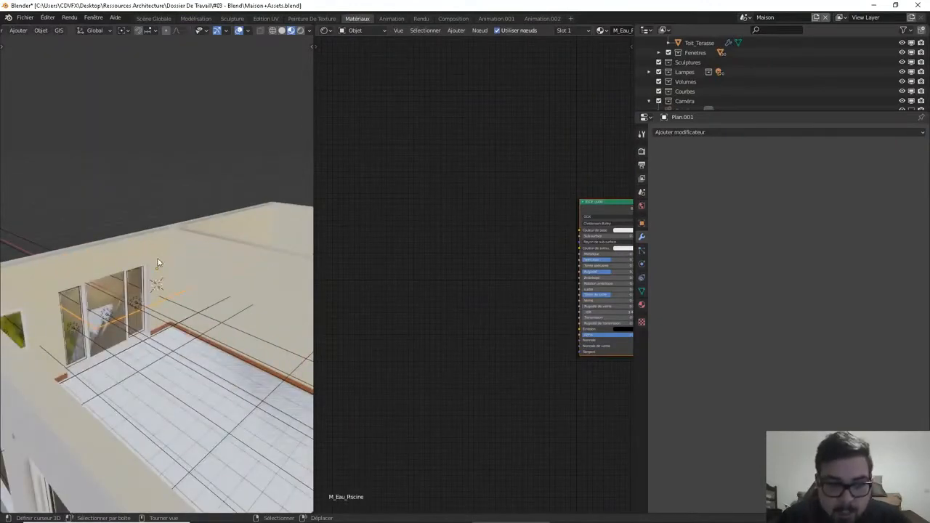
pyautogui.moveTo(155, 258); pyautogui.dragTo(139, 316, button='middle')
pyautogui.scroll(3, 222, 274)
pyautogui.scroll(-3, 216, 293)
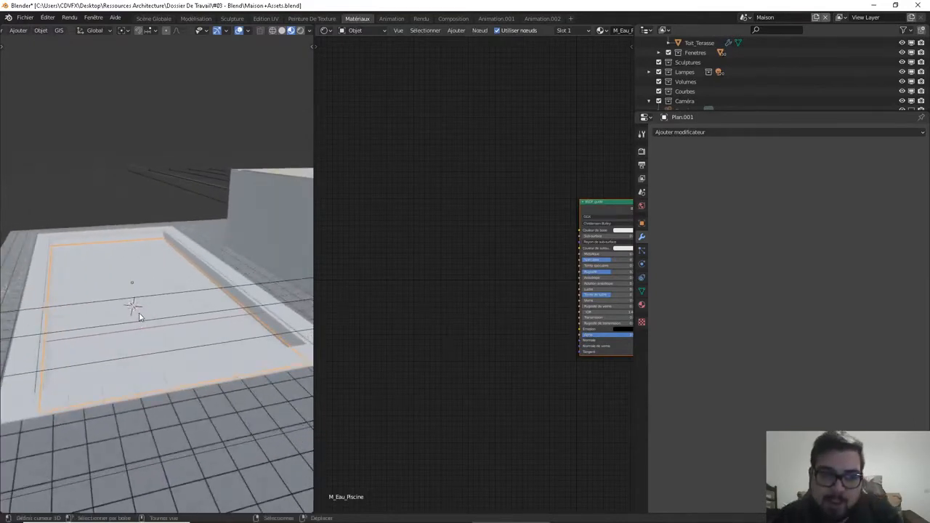
# Delete the default BSDF guidé node from the M_Eau_Piscine node tree
pyautogui.moveTo(605, 191); pyautogui.dragTo(508, 183, button='middle')
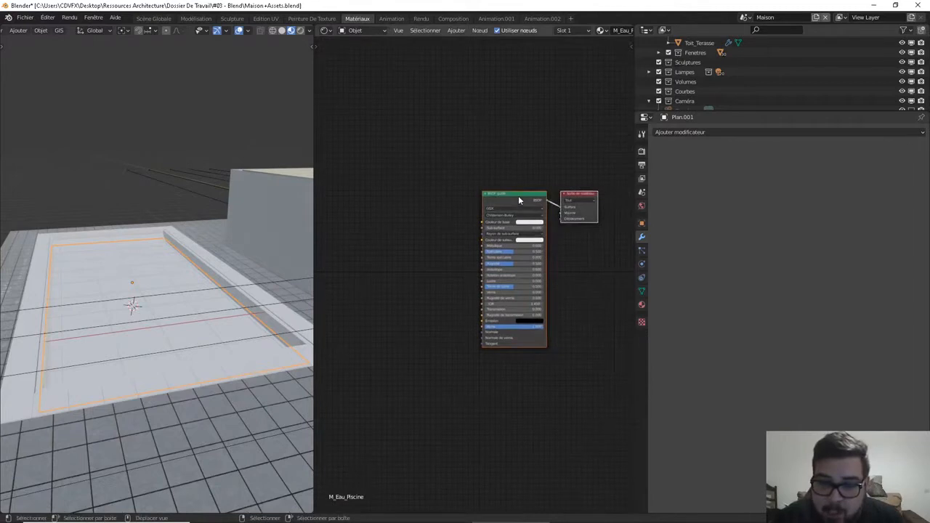
pyautogui.click(519, 199)
pyautogui.press('x')
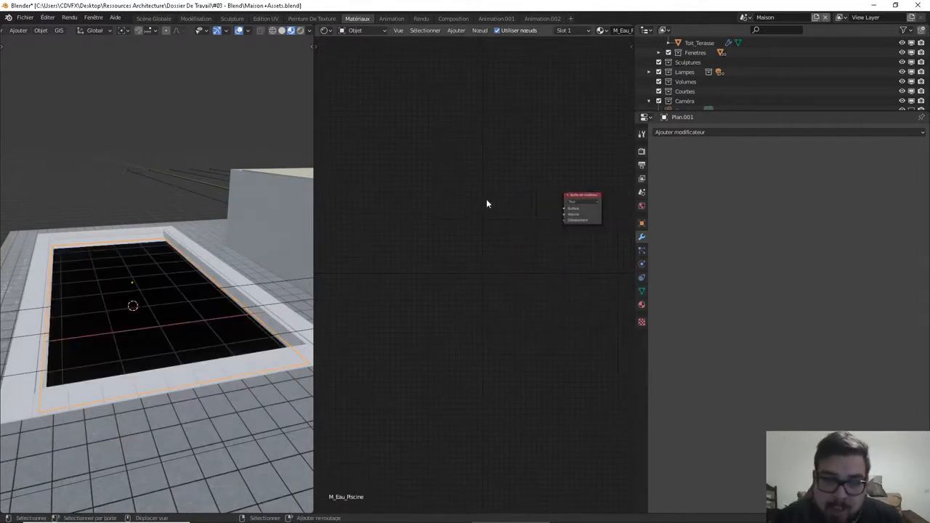
# Add a mix shader (Shader de mélange) and connect it to the material output's Surface input
pyautogui.hotkey('shift', 'a')
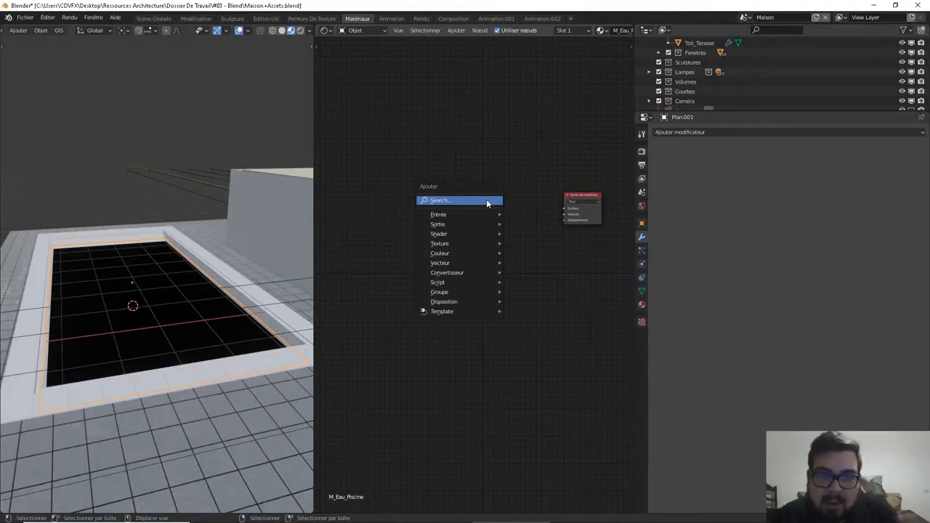
pyautogui.moveTo(203, 269); pyautogui.dragTo(208, 267, button='middle')
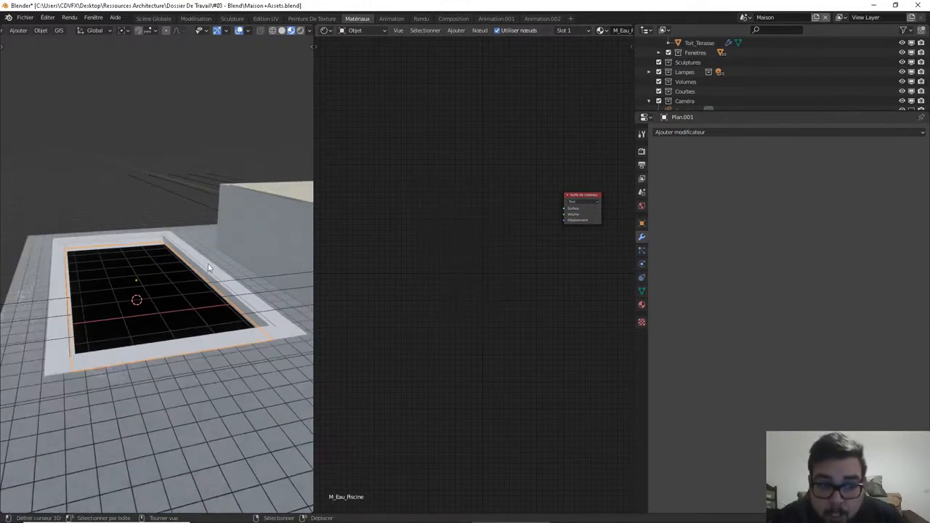
pyautogui.scroll(2, 465, 244)
pyautogui.hotkey('shift', 'a')
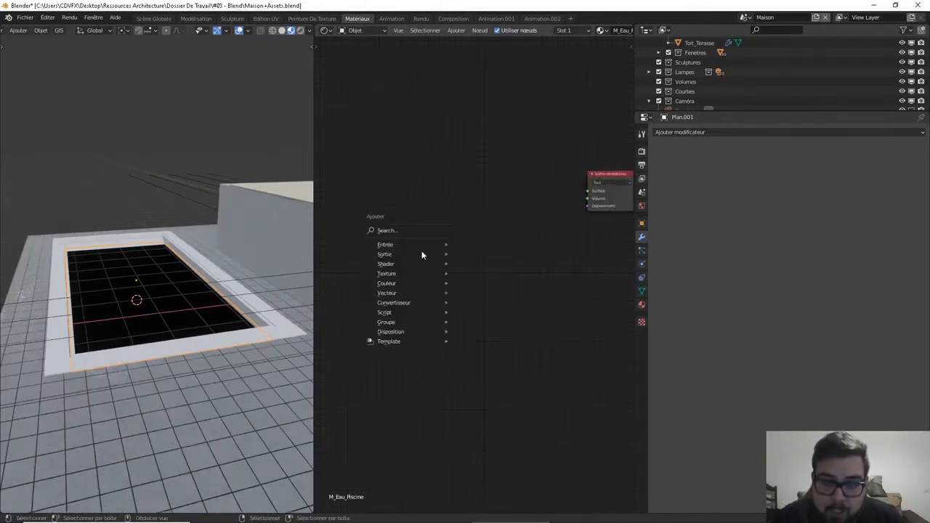
pyautogui.moveTo(407, 264)
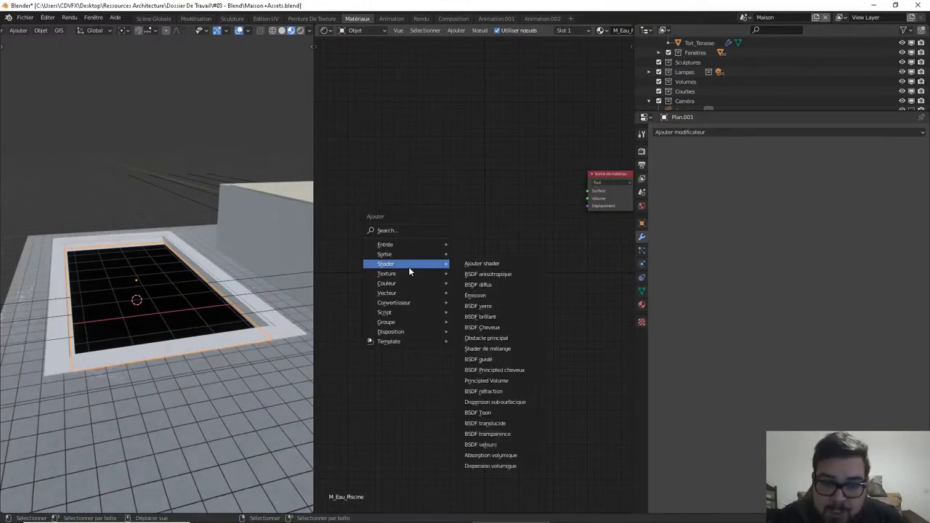
pyautogui.click(488, 349)
pyautogui.click(494, 198)
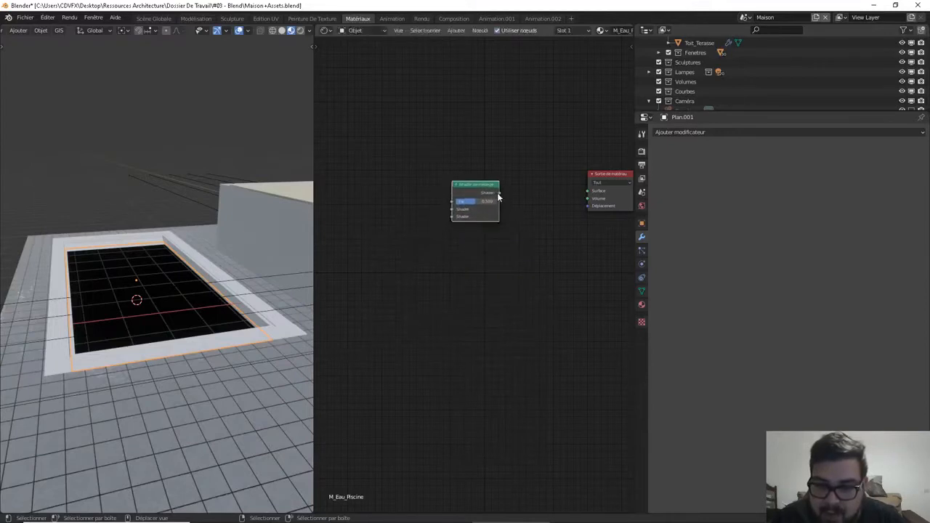
pyautogui.moveTo(497, 193); pyautogui.dragTo(589, 193)
# Add a glass shader (BSDF verre) and a transparent shader (BSDF transparence) ahead of the mix shader
pyautogui.moveTo(455, 187); pyautogui.dragTo(523, 188, button='middle')
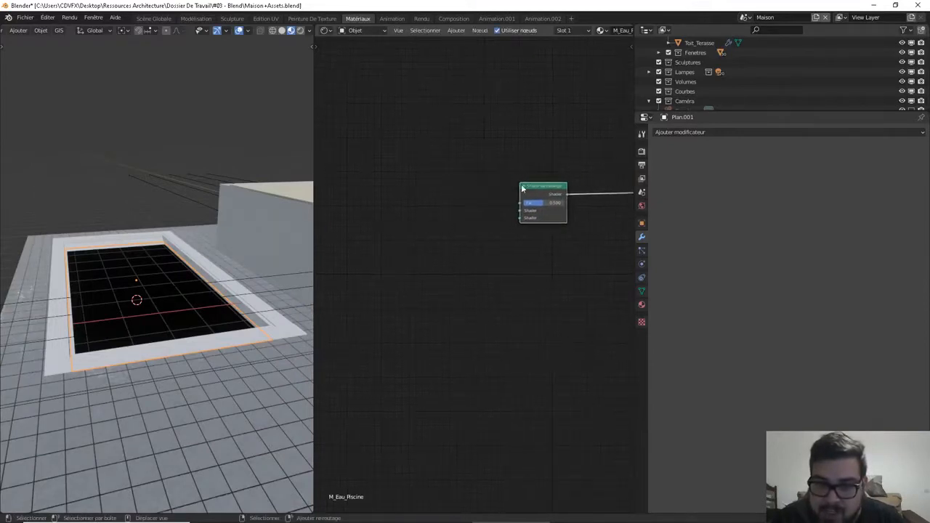
pyautogui.hotkey('shift', 'a')
pyautogui.moveTo(427, 180)
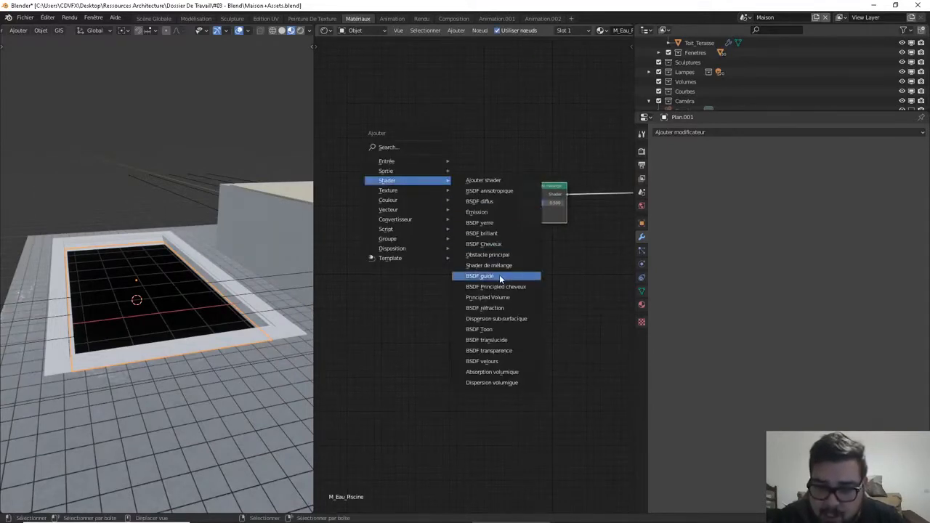
pyautogui.click(487, 222)
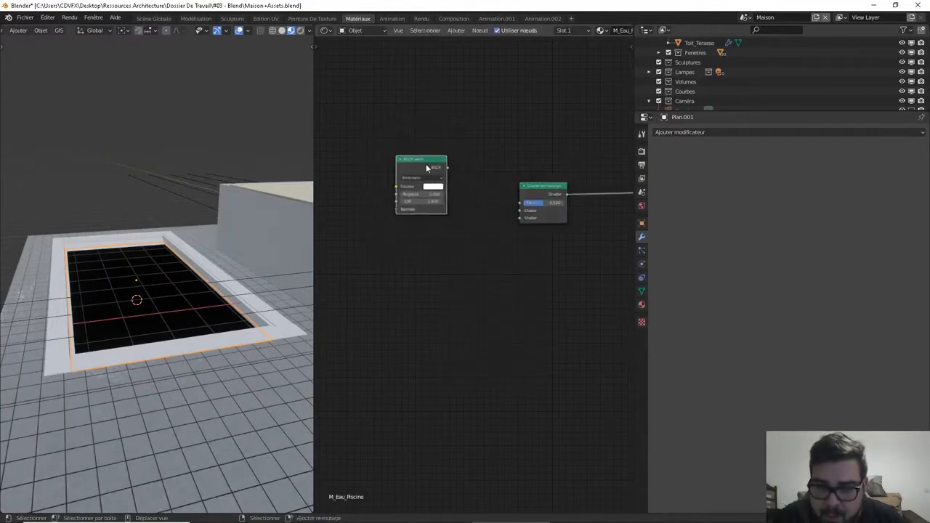
pyautogui.click(426, 168)
pyautogui.hotkey('shift', 'a')
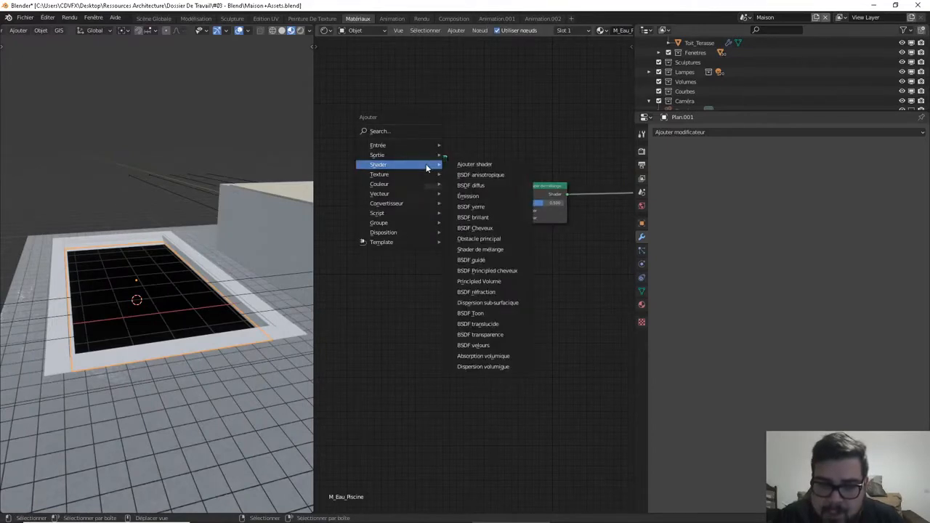
pyautogui.click(486, 332)
pyautogui.click(421, 247)
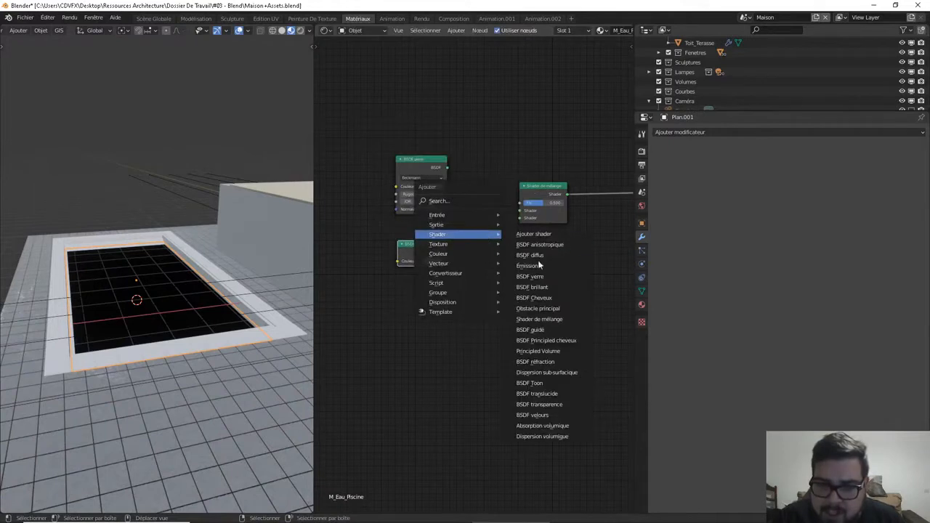
# Insert a second mix shader before the material output and feed a new glossy shader (BSDF brillant) into its second shader input
pyautogui.click(559, 319)
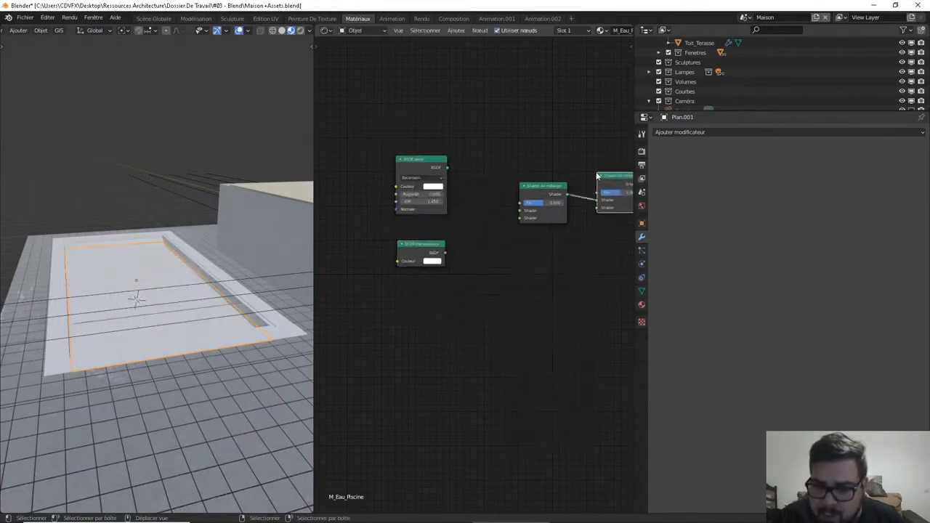
pyautogui.click(540, 183)
pyautogui.hotkey('shift', 'a')
pyautogui.moveTo(548, 253)
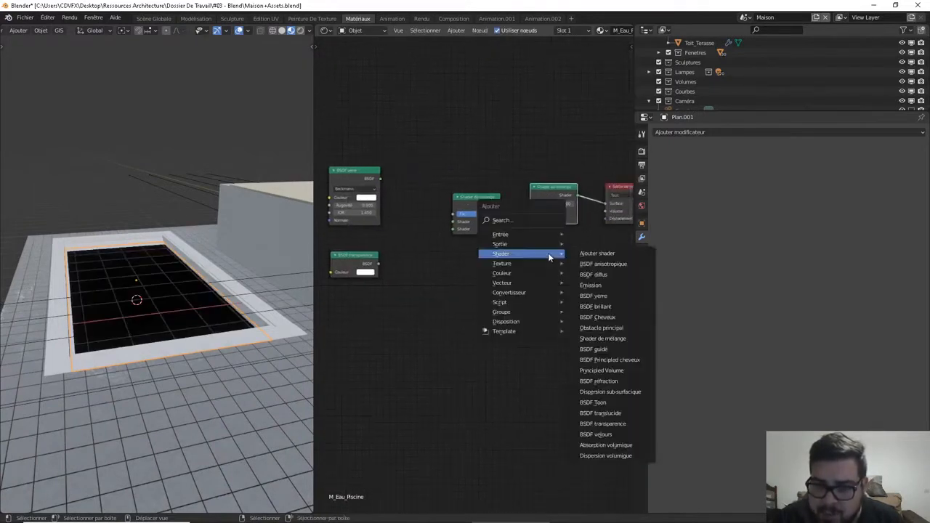
pyautogui.click(596, 306)
pyautogui.click(494, 287)
pyautogui.moveTo(503, 281); pyautogui.dragTo(530, 218)
# Connect the glass shader to the first mix shader's upper shader input and the transparent shader to its lower one
pyautogui.moveTo(381, 182); pyautogui.dragTo(413, 189, button='middle')
pyautogui.moveTo(413, 189); pyautogui.dragTo(488, 231)
pyautogui.moveTo(410, 274); pyautogui.dragTo(487, 237)
pyautogui.moveTo(182, 258); pyautogui.dragTo(166, 284, button='middle')
pyautogui.scroll(2, 161, 309)
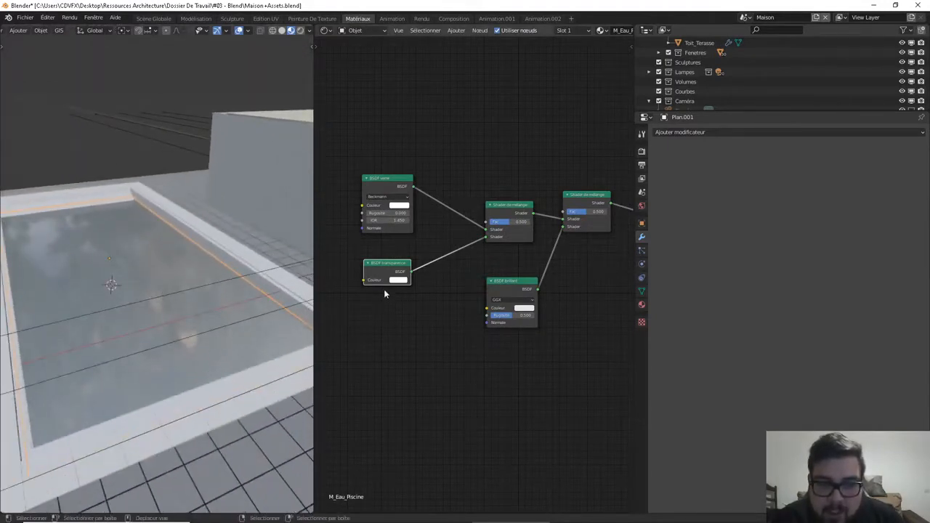
# Add a Bump node and connect its normal output to the Normal inputs of the glass and glossy shaders
pyautogui.moveTo(384, 291); pyautogui.dragTo(477, 301, button='middle')
pyautogui.hotkey('shift', 'a')
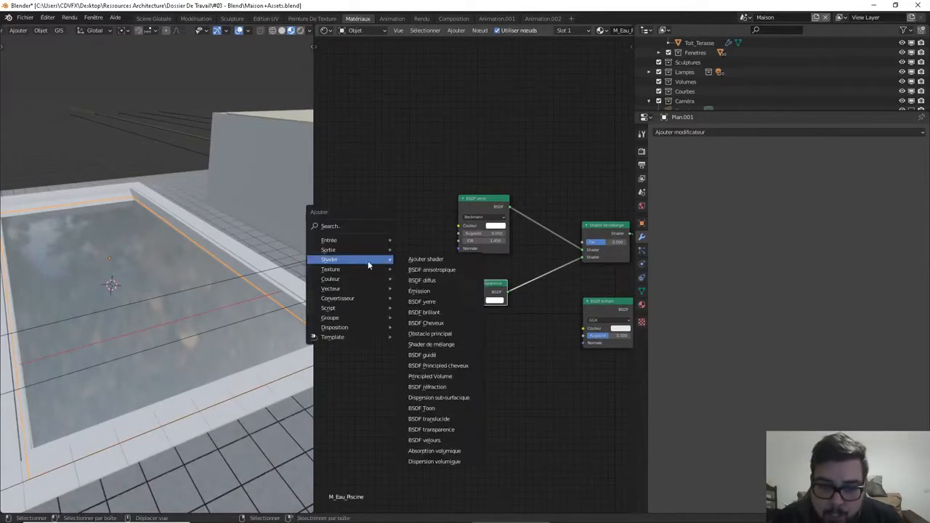
pyautogui.click(418, 290)
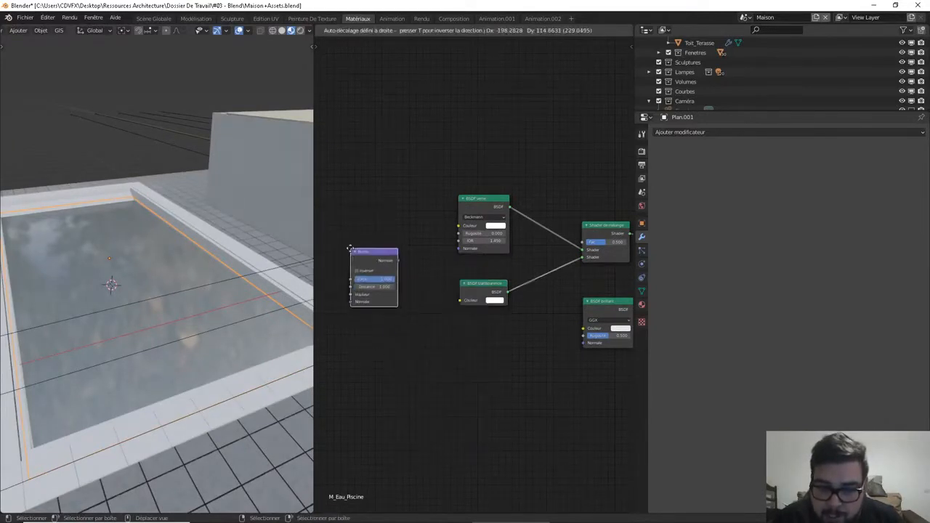
pyautogui.click(395, 259)
pyautogui.moveTo(399, 260); pyautogui.dragTo(459, 248)
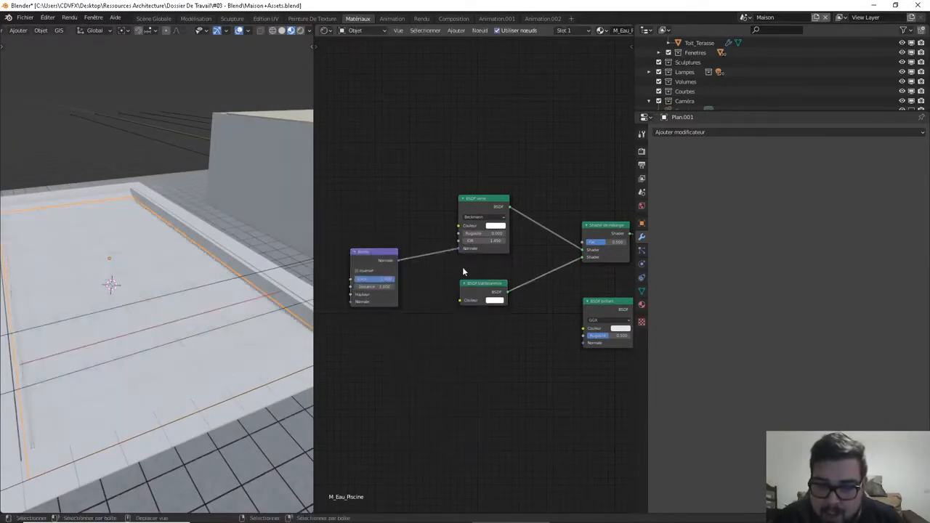
pyautogui.moveTo(402, 264); pyautogui.dragTo(584, 343)
pyautogui.moveTo(494, 291); pyautogui.dragTo(524, 275)
# Add a noise texture (Texture bruit) before the Bump node, with Mapping and Texture Coordinate nodes attached to it
pyautogui.moveTo(463, 259); pyautogui.dragTo(561, 257, button='middle')
pyautogui.hotkey('shift', 'a')
pyautogui.moveTo(426, 237)
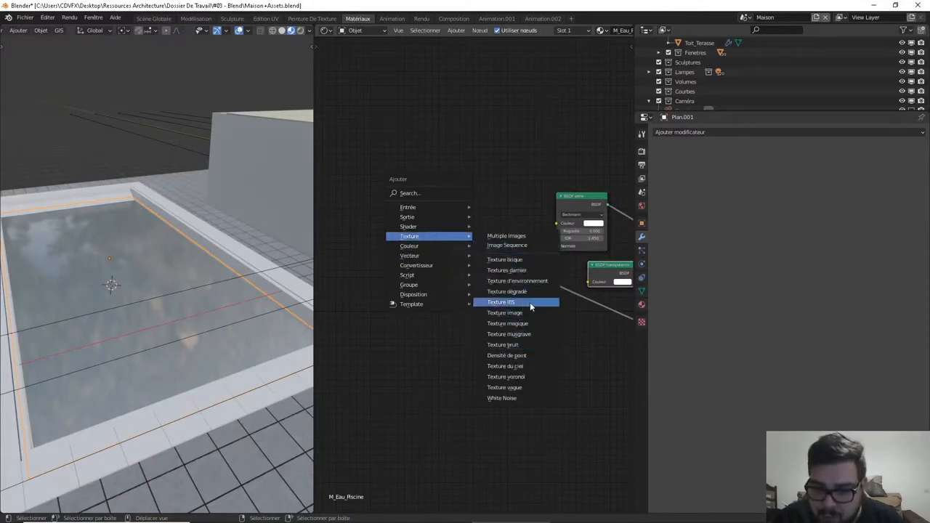
pyautogui.click(516, 346)
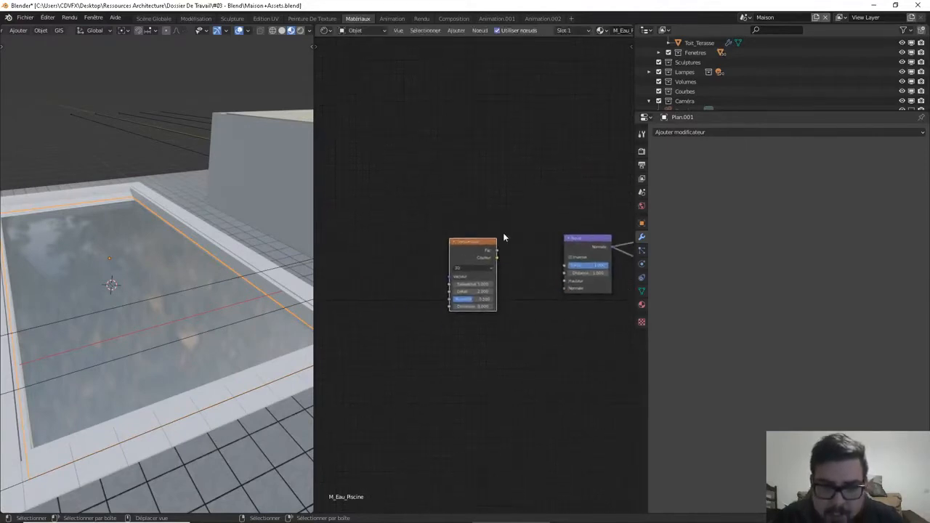
pyautogui.click(467, 237)
pyautogui.hotkey('ctrl', 't')
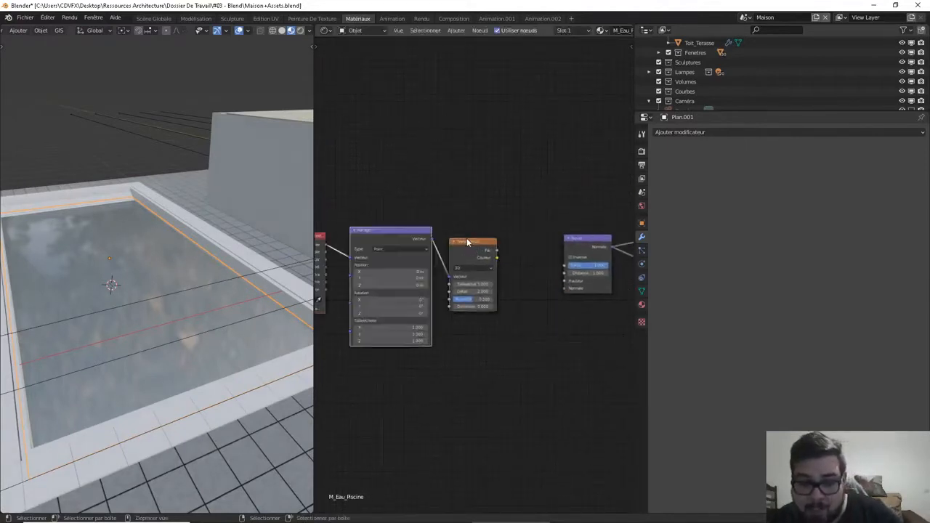
# Feed the Mapping node from the Object coordinates and connect the noise texture's Fac output to the Bump node's Normal input
pyautogui.moveTo(420, 194); pyautogui.dragTo(506, 154, button='middle')
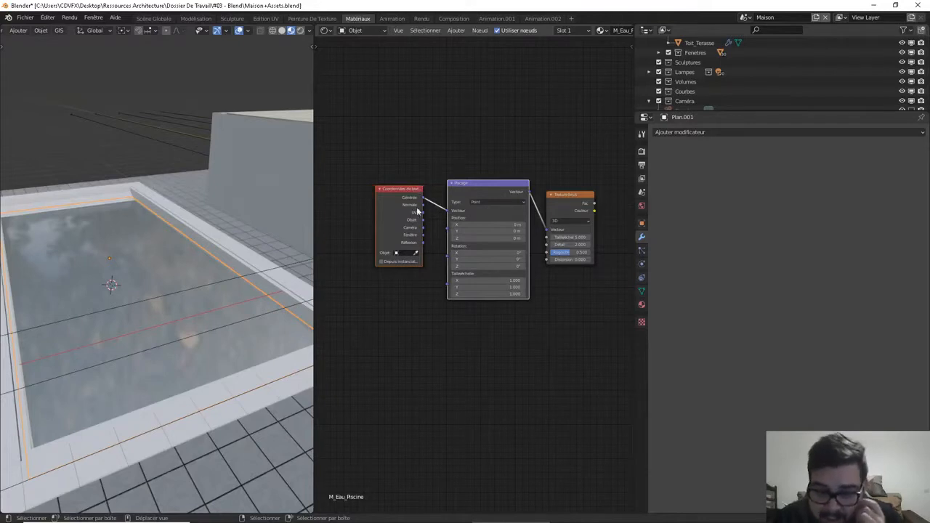
pyautogui.moveTo(423, 220); pyautogui.dragTo(454, 214)
pyautogui.moveTo(596, 211); pyautogui.dragTo(505, 194, button='middle')
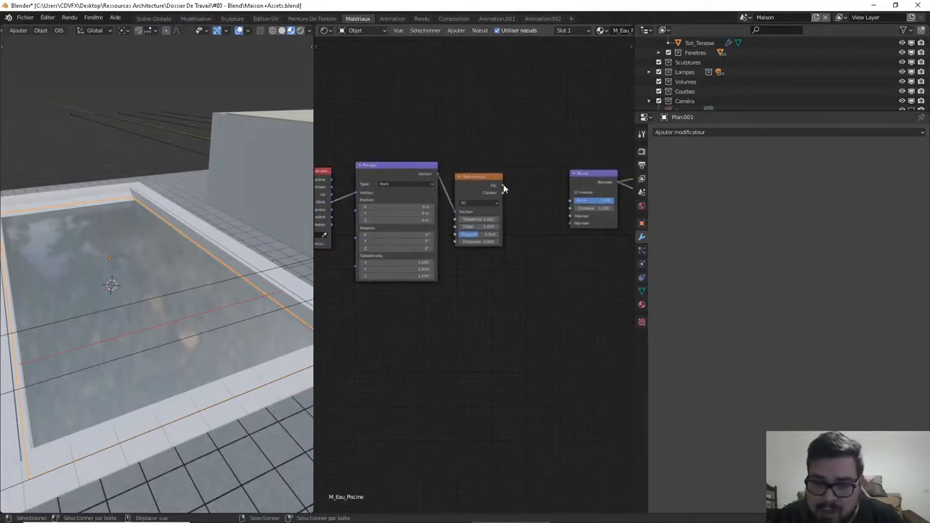
pyautogui.moveTo(504, 191); pyautogui.dragTo(498, 173)
pyautogui.moveTo(568, 223); pyautogui.dragTo(570, 223)
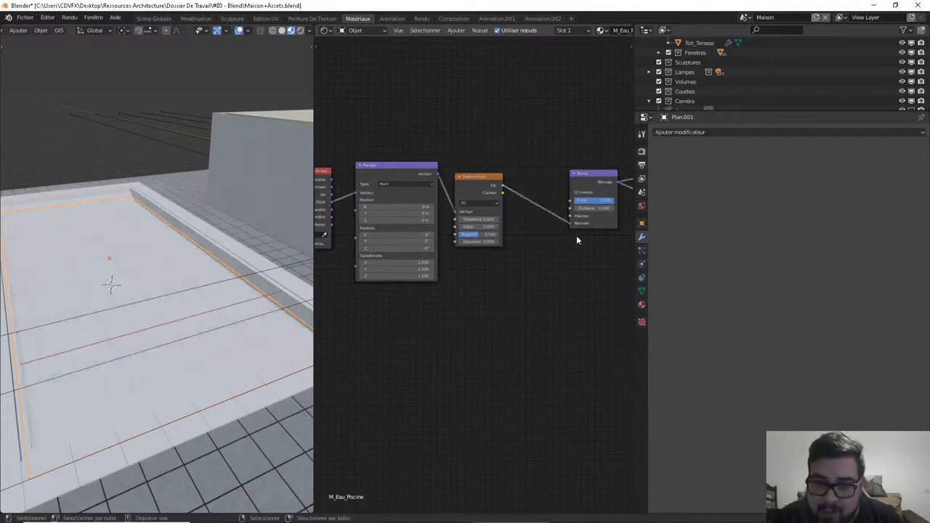
# Set the Bump node to strength 0.35 and distance 0.1, and the noise texture to detail 16 and roughness 0.85
pyautogui.moveTo(576, 236); pyautogui.dragTo(510, 243, button='middle')
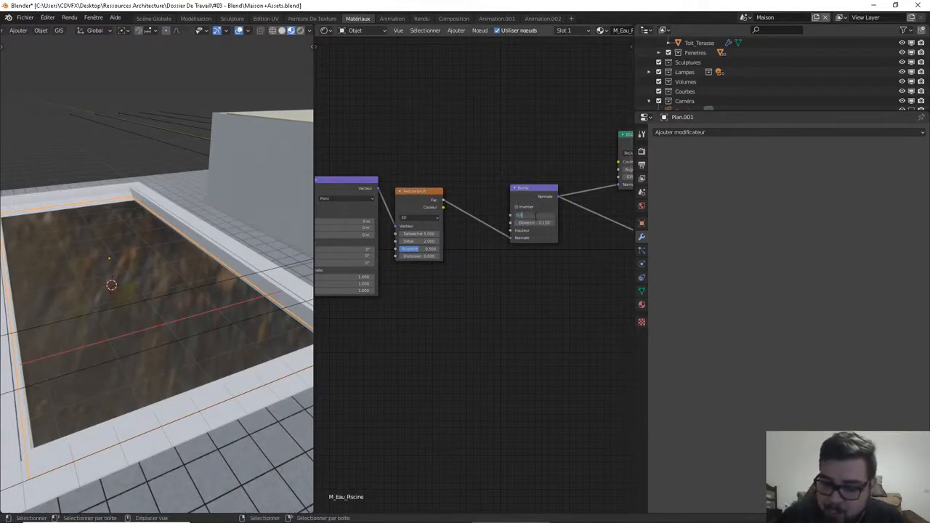
pyautogui.scroll(5, 499, 170)
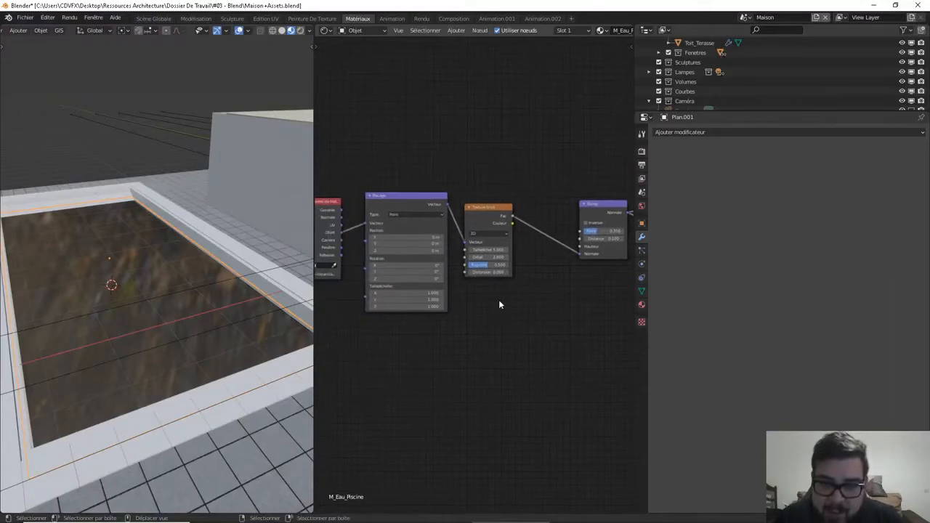
pyautogui.moveTo(496, 251); pyautogui.dragTo(600, 252)
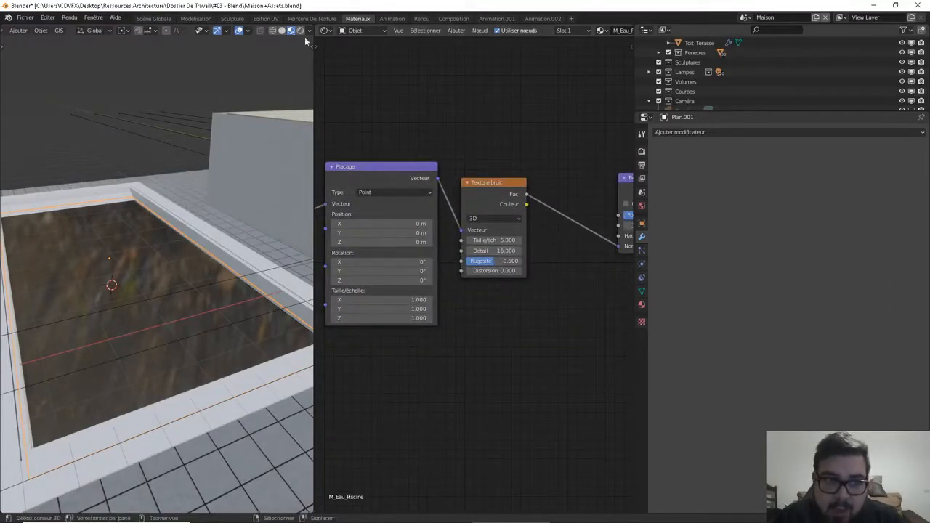
pyautogui.click(225, 288)
pyautogui.click(230, 284)
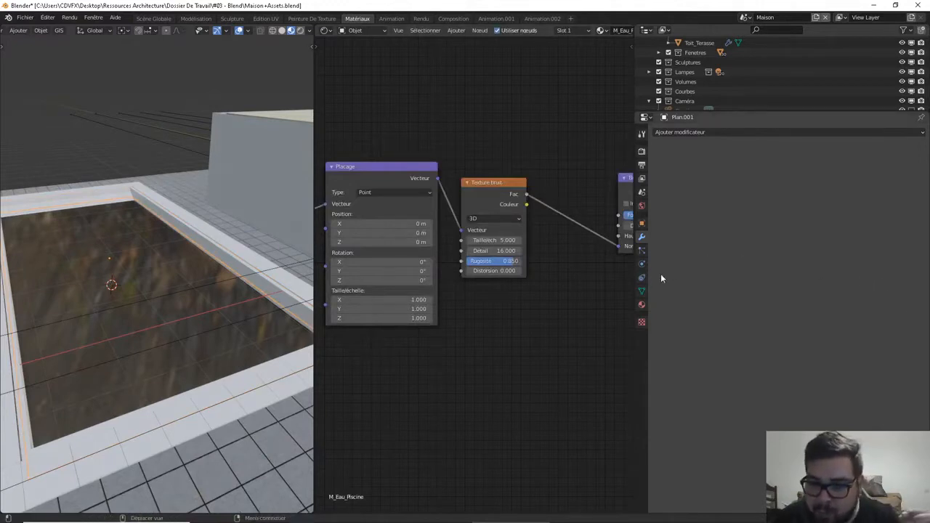
# Set the water material's blend mode to Alpha mélangé in its 3D viewport display settings
pyautogui.click(641, 303)
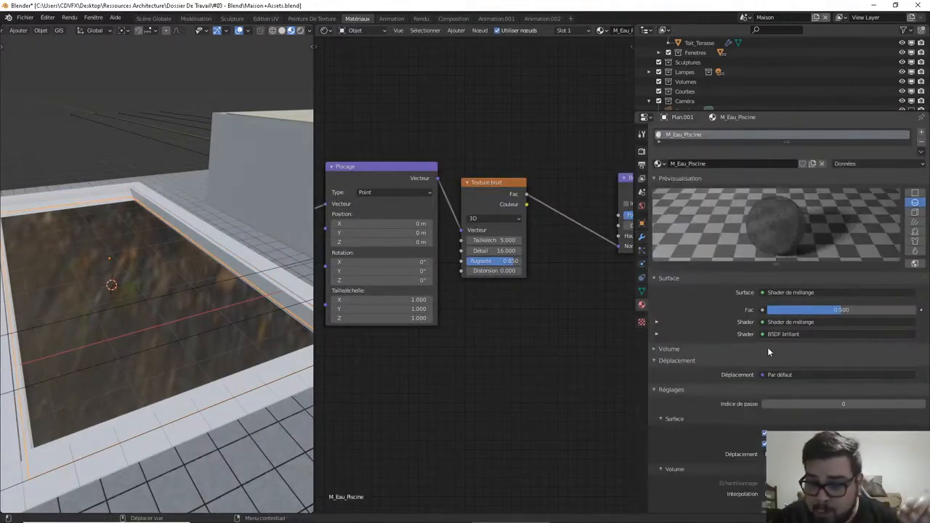
pyautogui.scroll(-6, 797, 364)
pyautogui.scroll(-1, 802, 403)
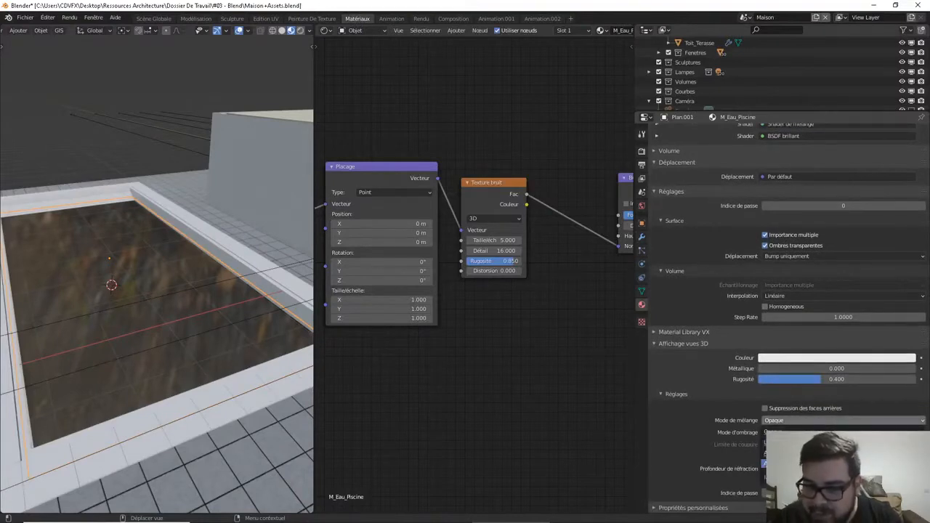
pyautogui.click(796, 463)
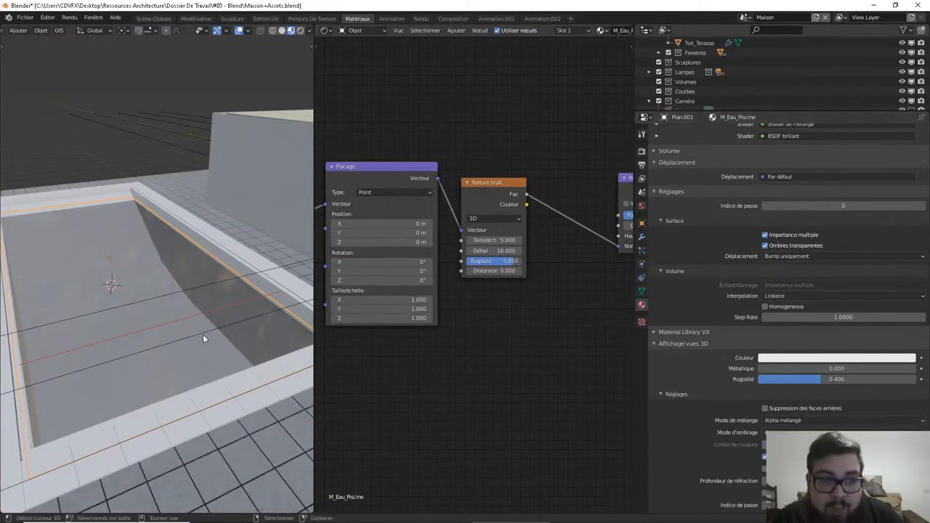
pyautogui.moveTo(235, 326)
pyautogui.mouseDown(button='middle')
pyautogui.moveTo(245, 312)
pyautogui.moveTo(240, 319)
pyautogui.mouseUp(button='middle')
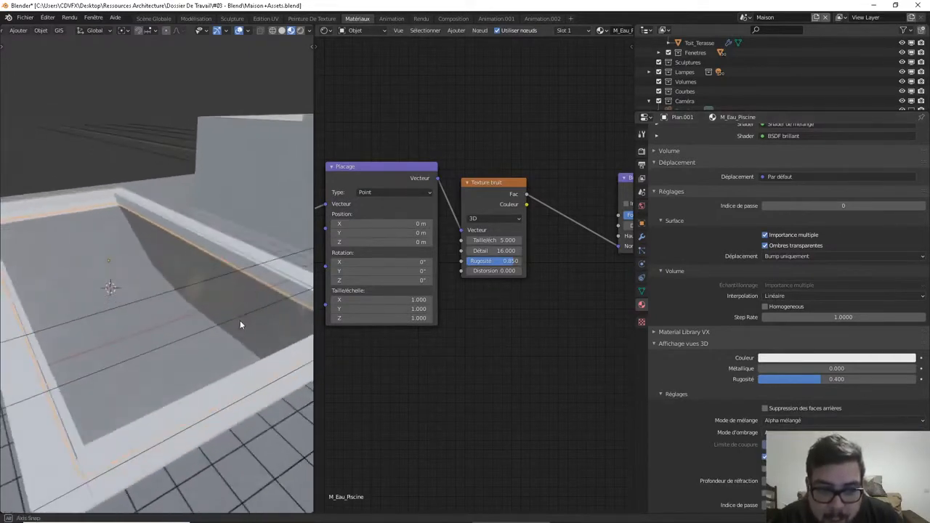
# Raise the noise texture's scale to about 114.5
pyautogui.moveTo(478, 304); pyautogui.dragTo(412, 339, button='middle')
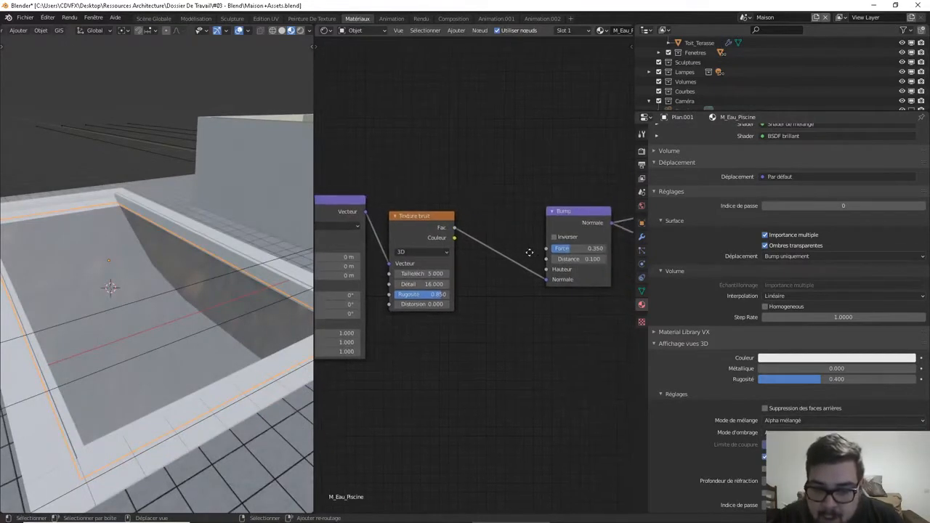
pyautogui.moveTo(542, 254); pyautogui.dragTo(448, 239, button='middle')
pyautogui.scroll(-2, 448, 239)
pyautogui.moveTo(521, 244); pyautogui.dragTo(561, 200, button='middle')
pyautogui.moveTo(411, 207); pyautogui.dragTo(500, 218, button='middle')
pyautogui.scroll(2, 500, 227)
pyautogui.scroll(1, 500, 230)
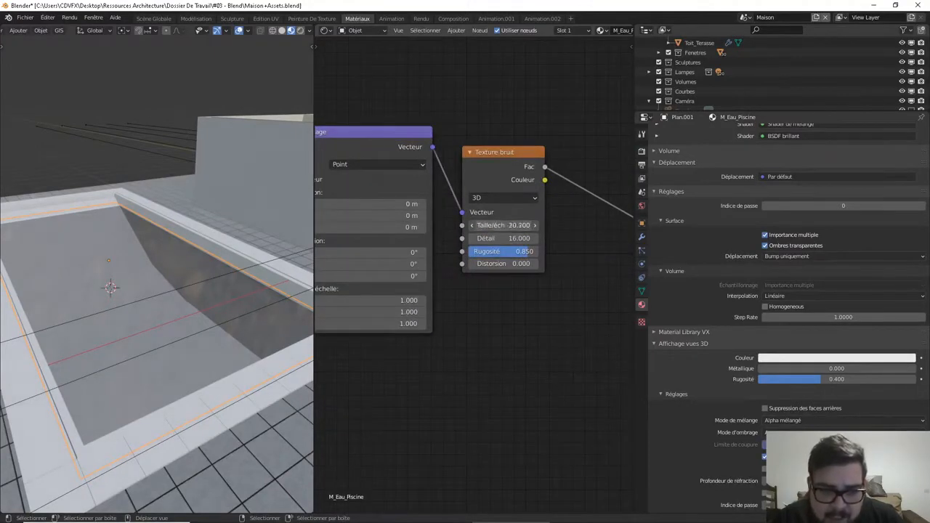
pyautogui.moveTo(501, 227); pyautogui.dragTo(611, 226)
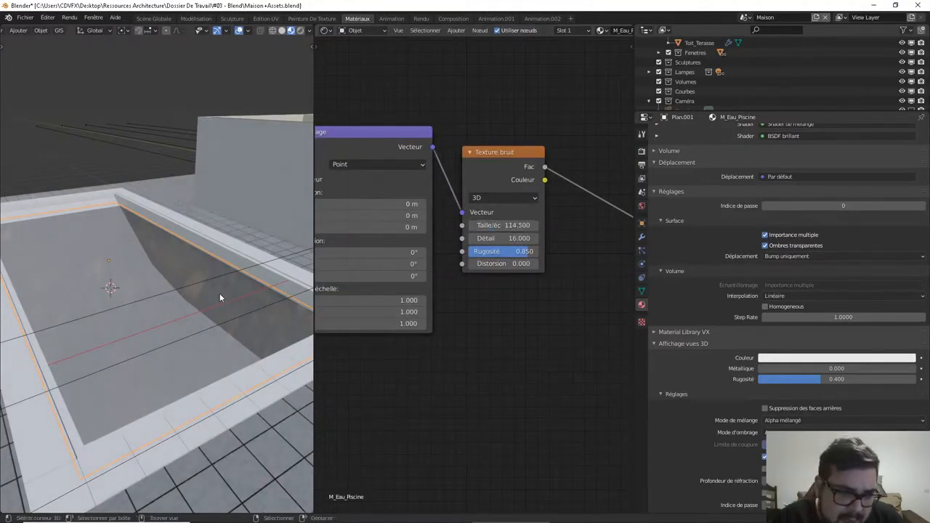
# Examine the water material's node network from the noise texture through the Bump node to the mixed shaders
pyautogui.scroll(3, 219, 279)
pyautogui.moveTo(419, 256); pyautogui.dragTo(395, 248, button='middle')
pyautogui.scroll(-2, 561, 246)
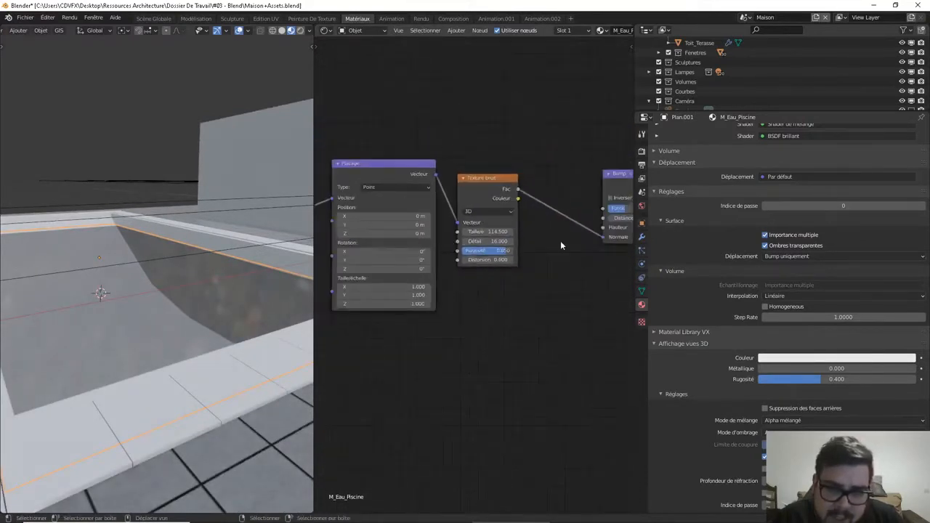
pyautogui.moveTo(560, 245); pyautogui.dragTo(467, 240, button='middle')
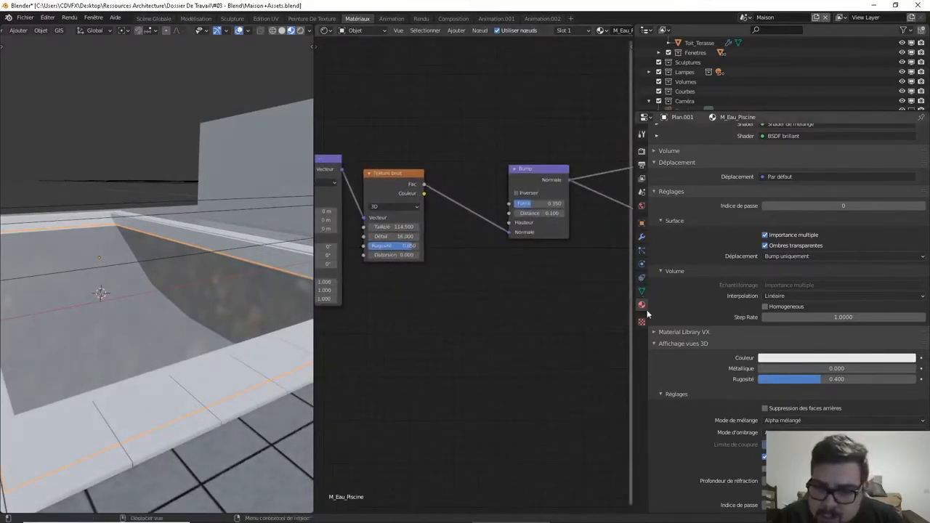
pyautogui.moveTo(523, 255); pyautogui.dragTo(363, 268, button='middle')
pyautogui.scroll(-3, 619, 268)
pyautogui.moveTo(611, 270); pyautogui.dragTo(488, 266, button='middle')
pyautogui.moveTo(462, 173); pyautogui.dragTo(524, 228, button='middle')
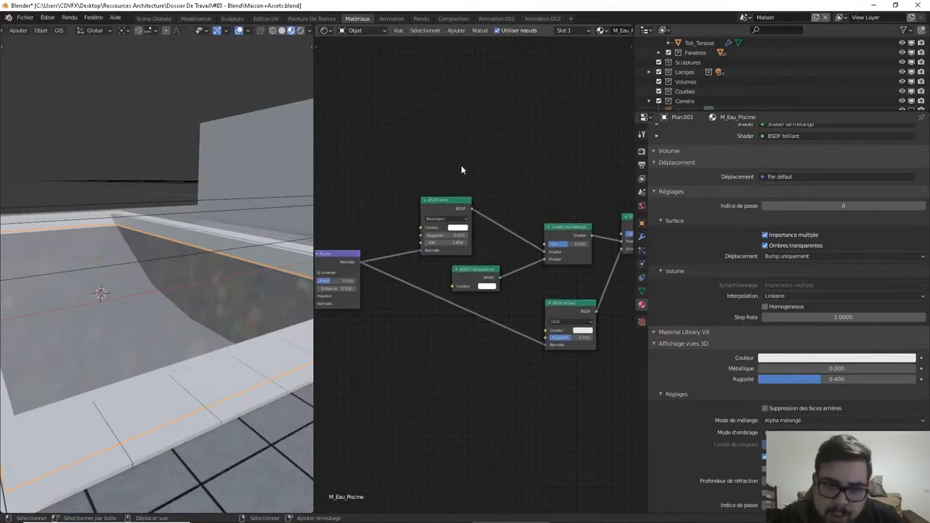
pyautogui.moveTo(445, 141); pyautogui.dragTo(454, 170, button='middle')
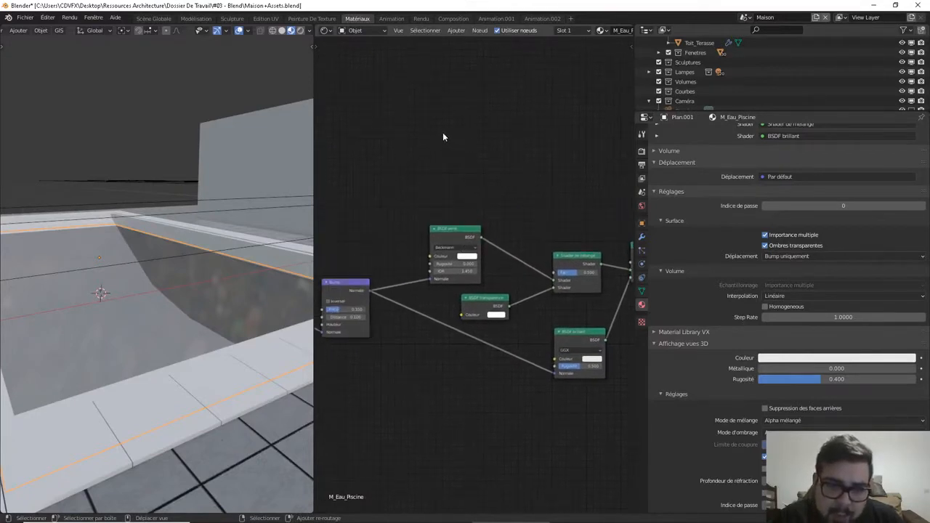
pyautogui.moveTo(553, 246); pyautogui.dragTo(469, 204, button='middle')
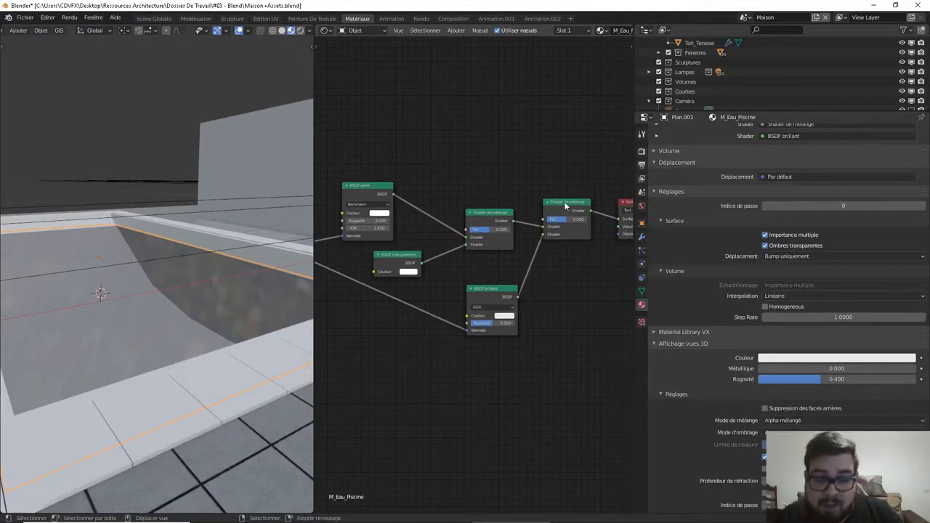
# Add a Fresnel node with IOR 1.35 and connect its Fac output to the final mix shader's Fac
pyautogui.hotkey('shift', 'a')
pyautogui.click(472, 131)
pyautogui.write('f')
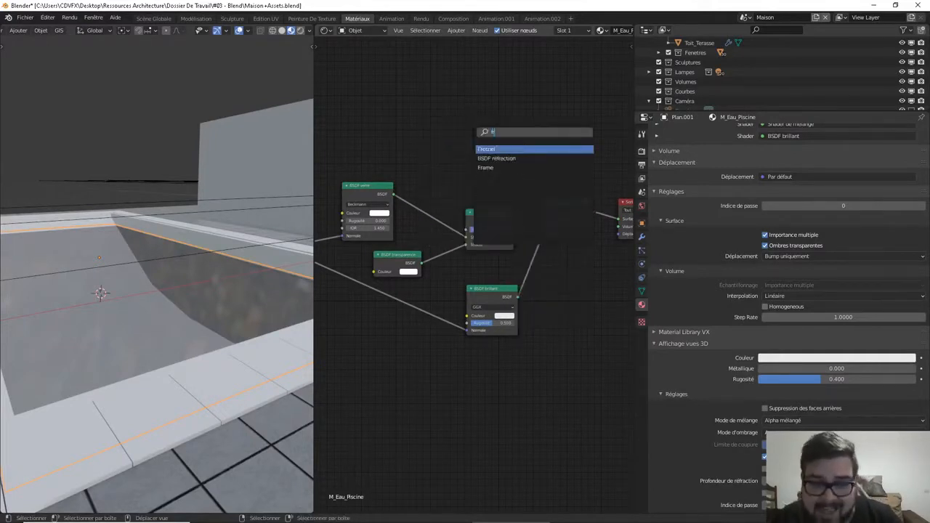
pyautogui.write('res')
pyautogui.click(498, 148)
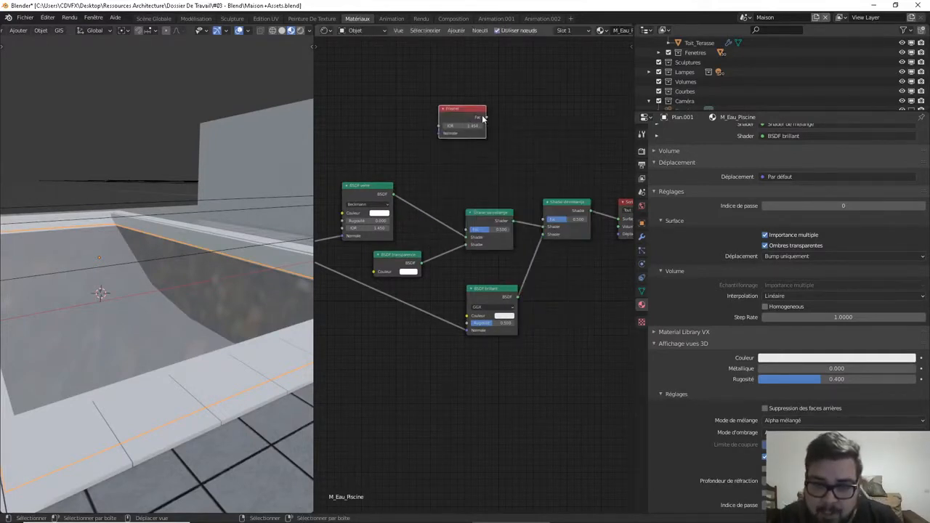
pyautogui.moveTo(484, 117)
pyautogui.mouseDown()
pyautogui.moveTo(550, 209)
pyautogui.moveTo(545, 220)
pyautogui.mouseUp()
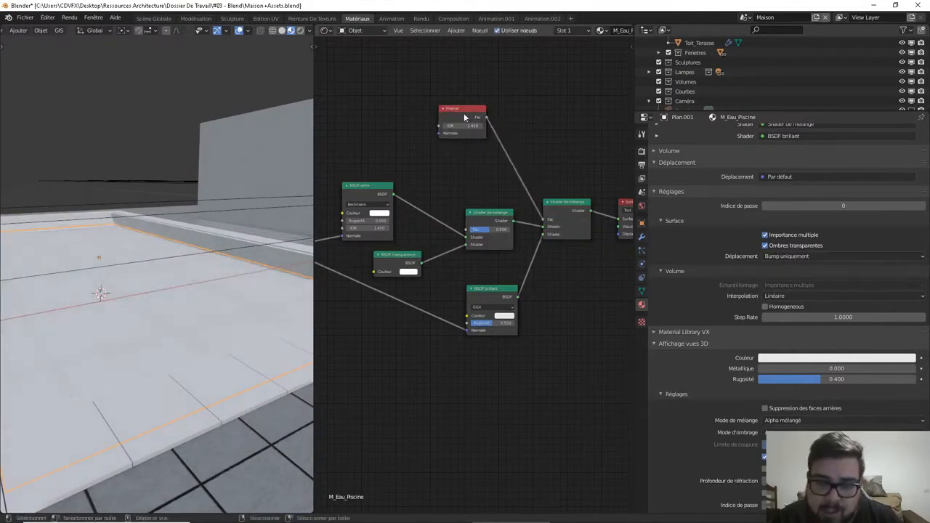
pyautogui.moveTo(464, 117); pyautogui.dragTo(494, 110)
pyautogui.doubleClick(498, 118)
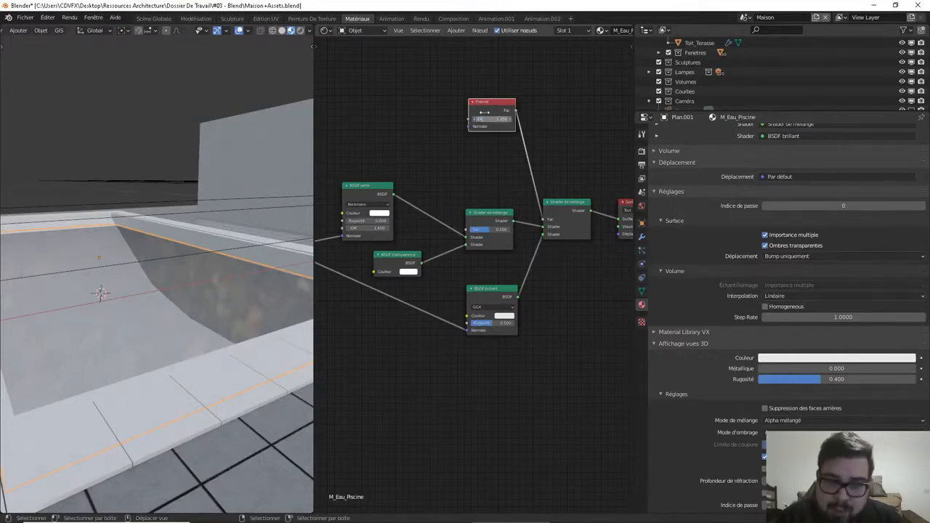
# Add a Chemin de lumière (Light Path) node above the Glass shader
pyautogui.moveTo(476, 181); pyautogui.dragTo(537, 239, button='middle')
pyautogui.hotkey('shift', 'a')
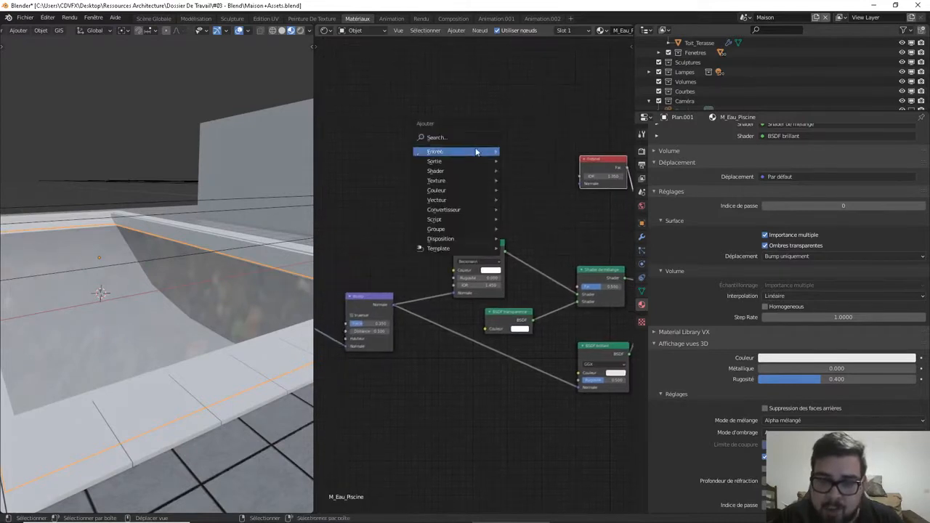
pyautogui.moveTo(474, 150)
pyautogui.click(572, 251)
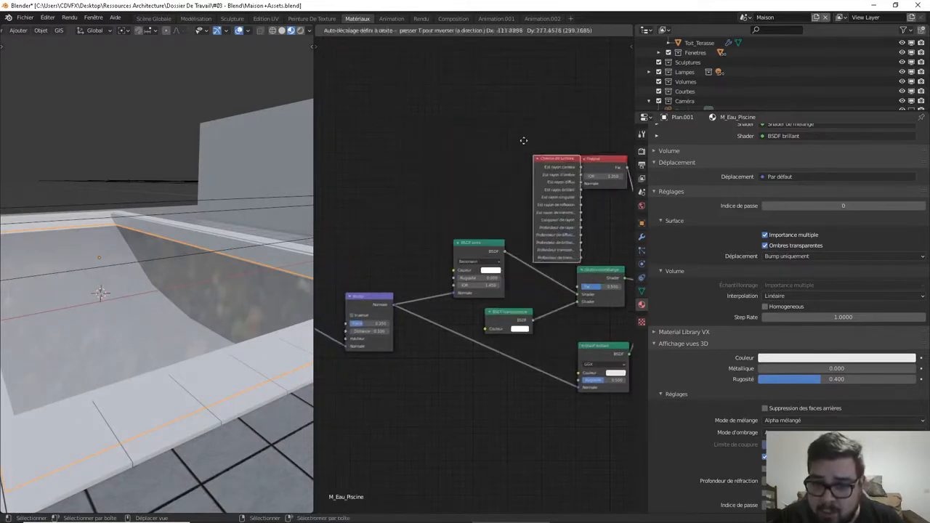
pyautogui.click(430, 71)
# Add a Math node set to Ajouter between the Light Path and Fresnel nodes
pyautogui.hotkey('shift', 'a')
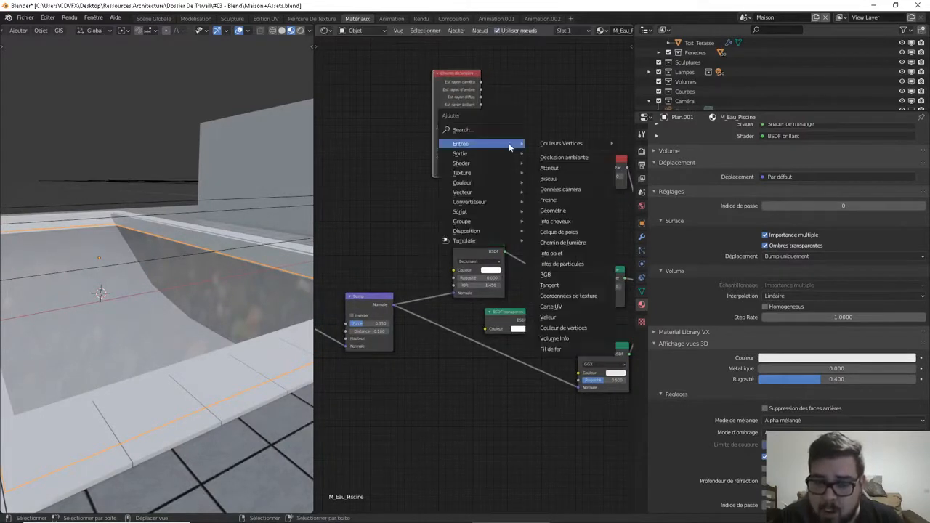
pyautogui.moveTo(518, 194)
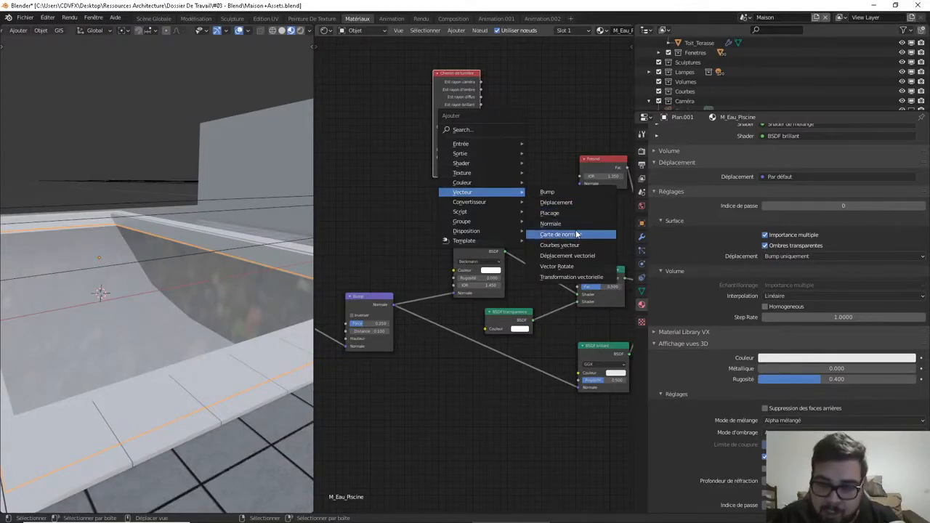
pyautogui.moveTo(475, 206)
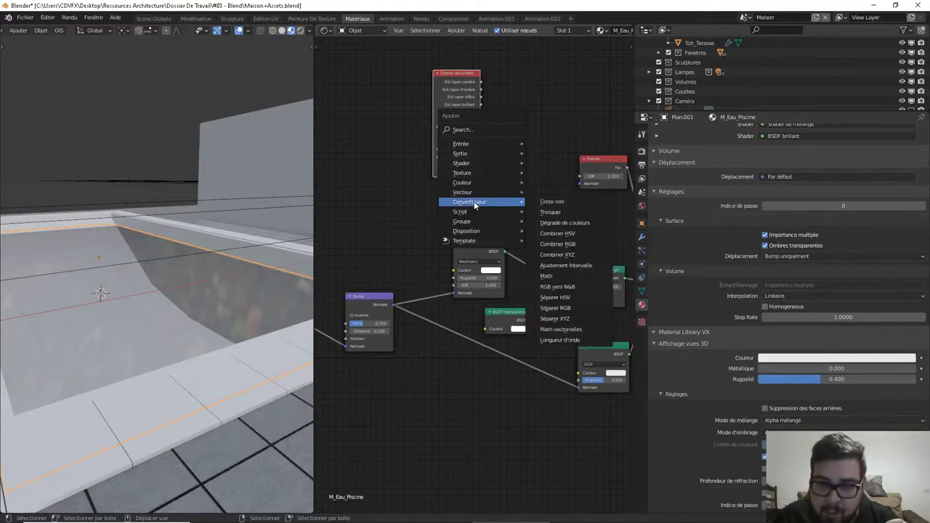
pyautogui.click(547, 276)
pyautogui.click(520, 154)
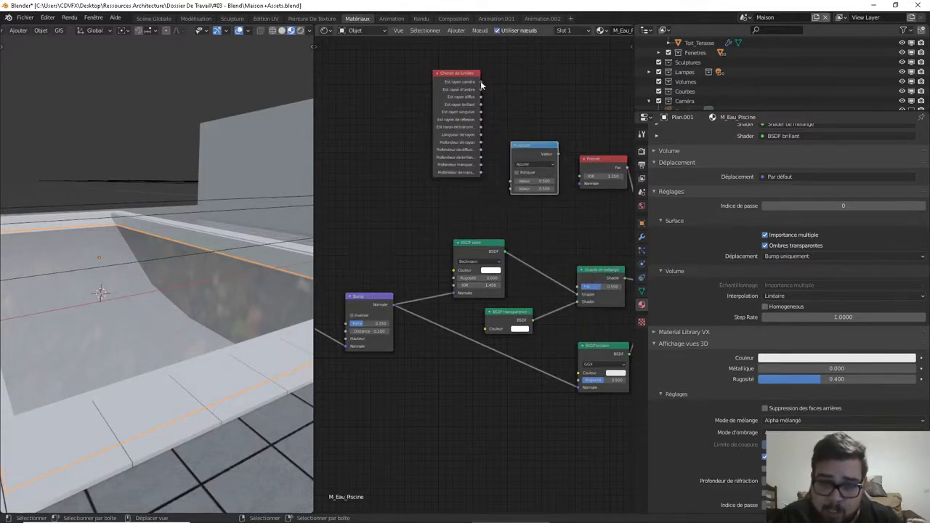
# Feed the Light Path's camera-ray and shadow-ray outputs into the Math node and connect its result to the first mix shader's Fac
pyautogui.moveTo(480, 82); pyautogui.dragTo(494, 63)
pyautogui.moveTo(520, 181); pyautogui.dragTo(519, 181)
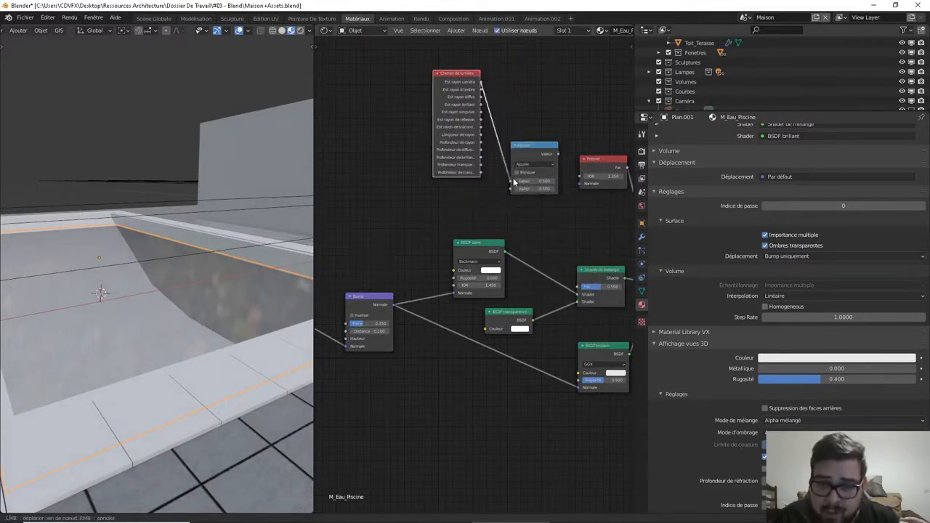
pyautogui.moveTo(480, 90); pyautogui.dragTo(508, 189)
pyautogui.moveTo(460, 78); pyautogui.dragTo(398, 89)
pyautogui.moveTo(519, 152); pyautogui.dragTo(580, 287)
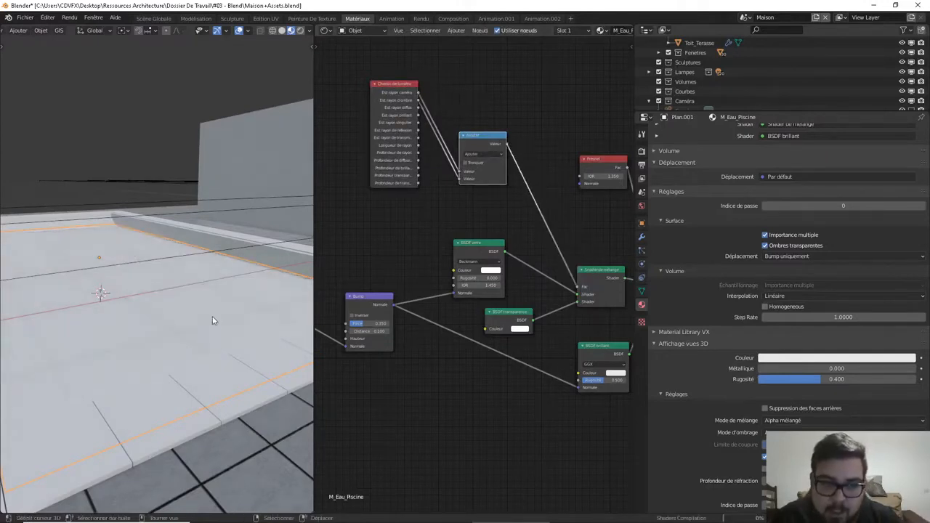
# Deselect all objects in the scene to inspect the pool water without its selection outline
pyautogui.scroll(-1, 549, 254)
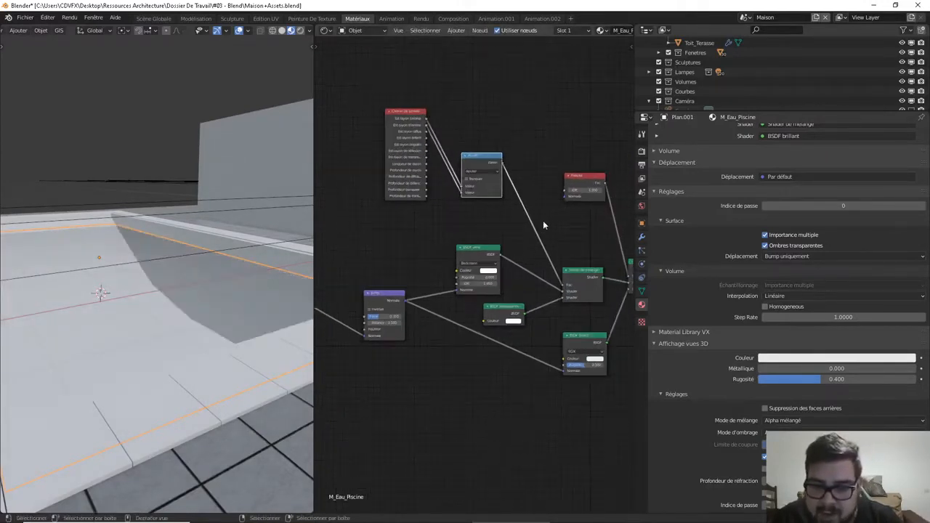
pyautogui.moveTo(141, 290); pyautogui.dragTo(164, 320, button='middle')
pyautogui.press('`')
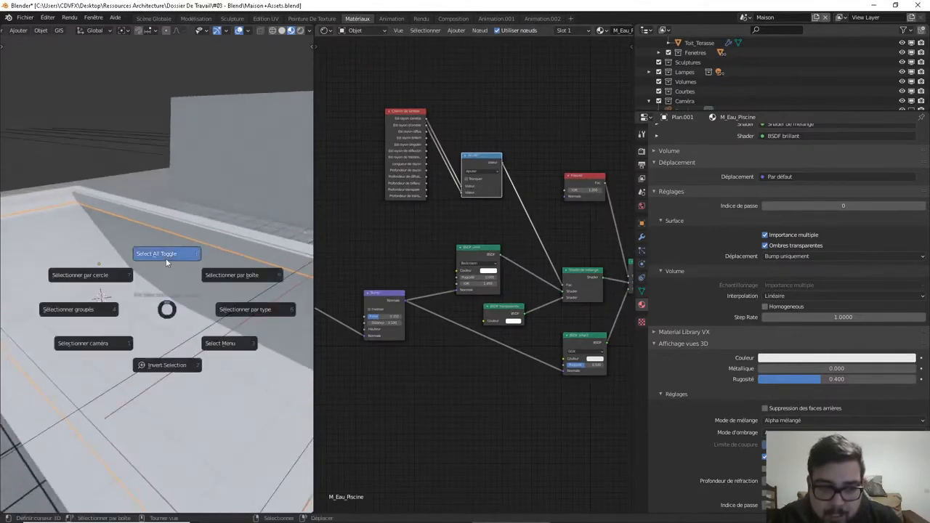
pyautogui.click(166, 258)
pyautogui.moveTo(151, 264)
pyautogui.mouseDown(button='middle')
pyautogui.moveTo(179, 264)
pyautogui.moveTo(160, 263)
pyautogui.mouseUp(button='middle')
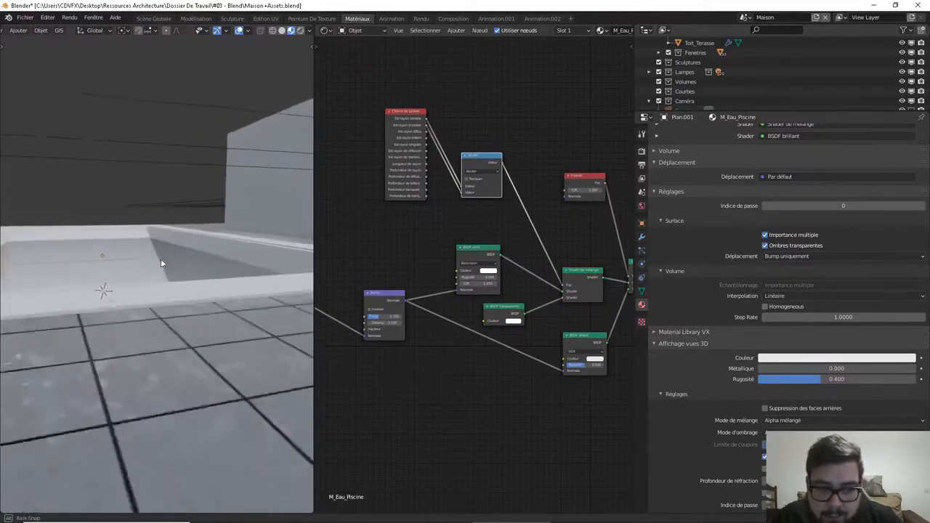
# Tint the Glass BSDF light blue with hue 0.602 and saturation 0.484, and the Transparent BSDF pale turquoise
pyautogui.moveTo(552, 233); pyautogui.dragTo(507, 216, button='middle')
pyautogui.scroll(4, 459, 234)
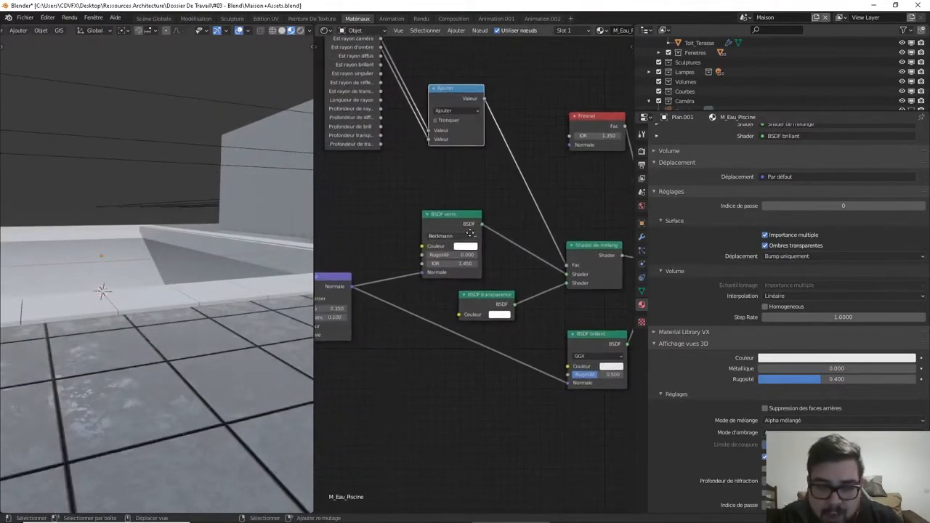
pyautogui.click(469, 234)
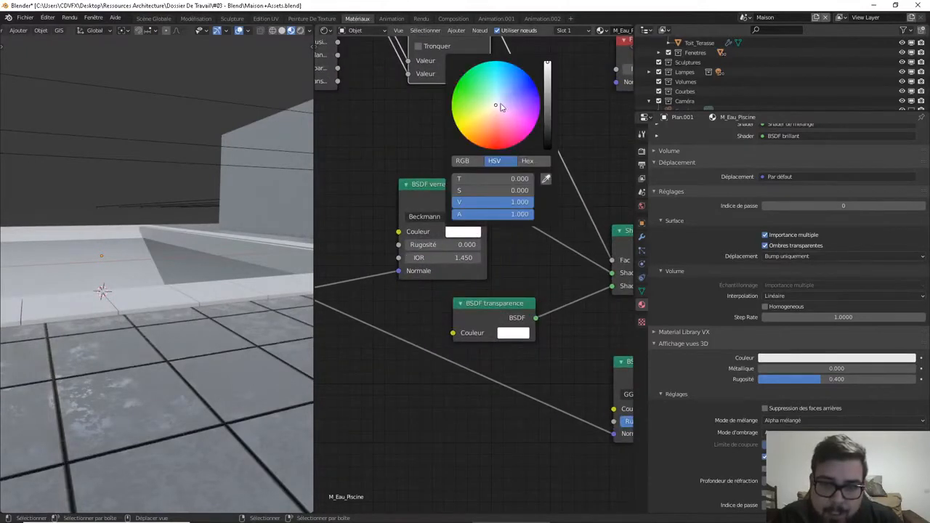
pyautogui.moveTo(500, 107); pyautogui.dragTo(508, 88)
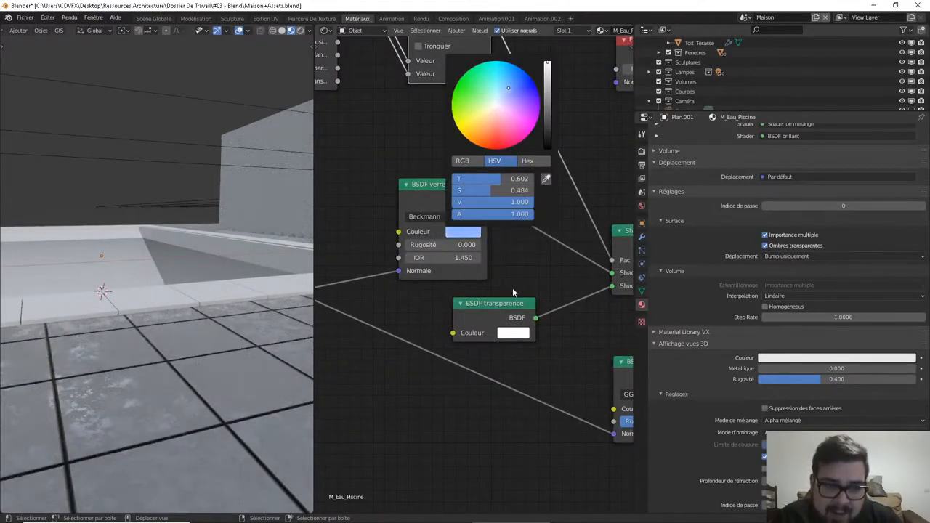
pyautogui.click(513, 333)
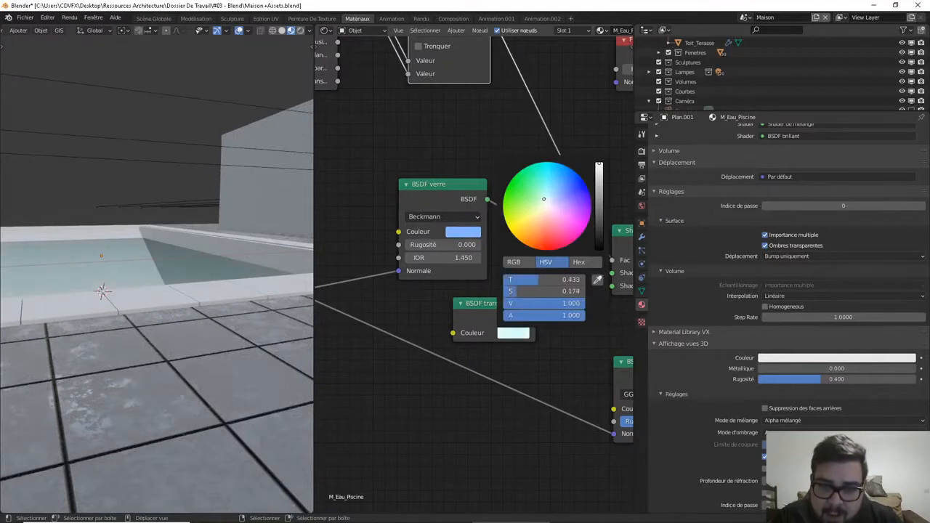
pyautogui.moveTo(547, 196); pyautogui.dragTo(548, 196)
# Set the Glossy BSDF's roughness to 0.15
pyautogui.scroll(-3, 591, 290)
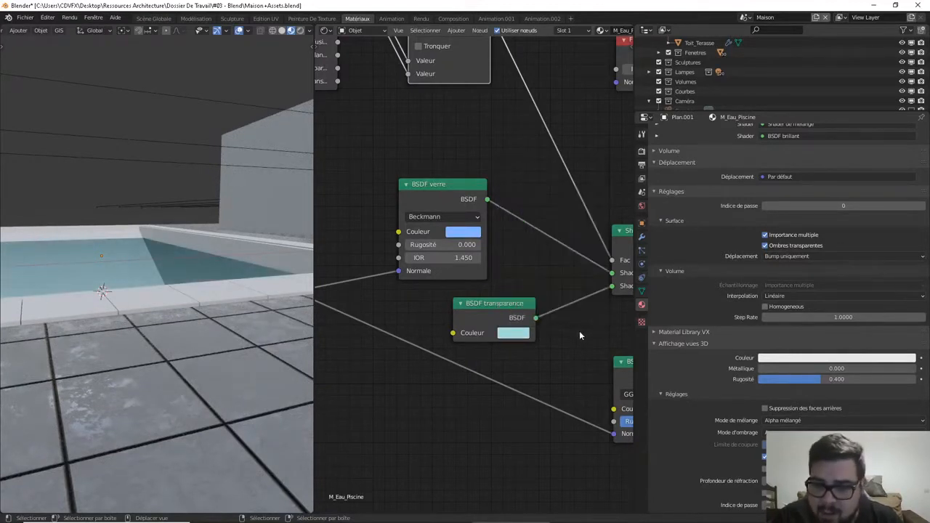
pyautogui.moveTo(604, 338); pyautogui.dragTo(462, 327, button='middle')
pyautogui.moveTo(627, 251); pyautogui.dragTo(510, 261, button='middle')
pyautogui.moveTo(580, 256); pyautogui.dragTo(547, 252, button='middle')
pyautogui.scroll(-4, 410, 263)
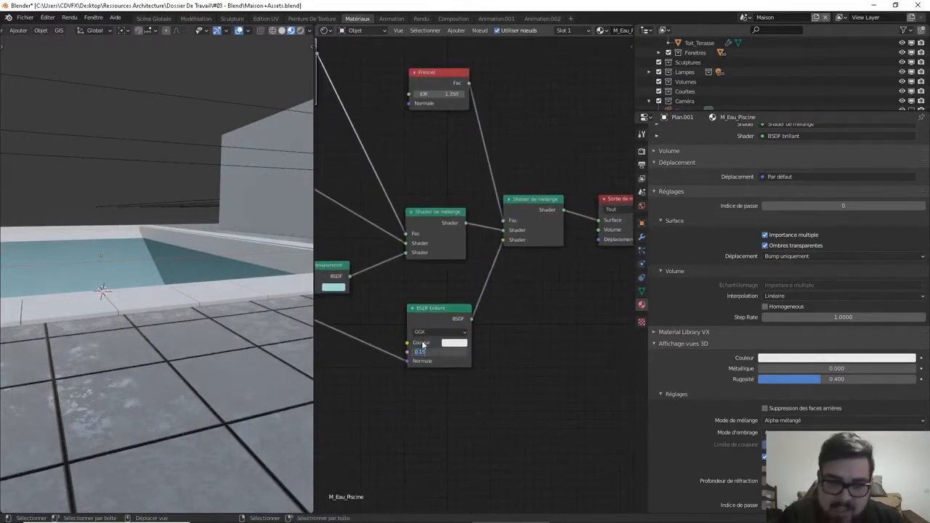
# Switch the 3D viewport to rendered shading and clear the object selection
pyautogui.moveTo(206, 245); pyautogui.dragTo(244, 215, button='middle')
pyautogui.press('a')
pyautogui.click(223, 158)
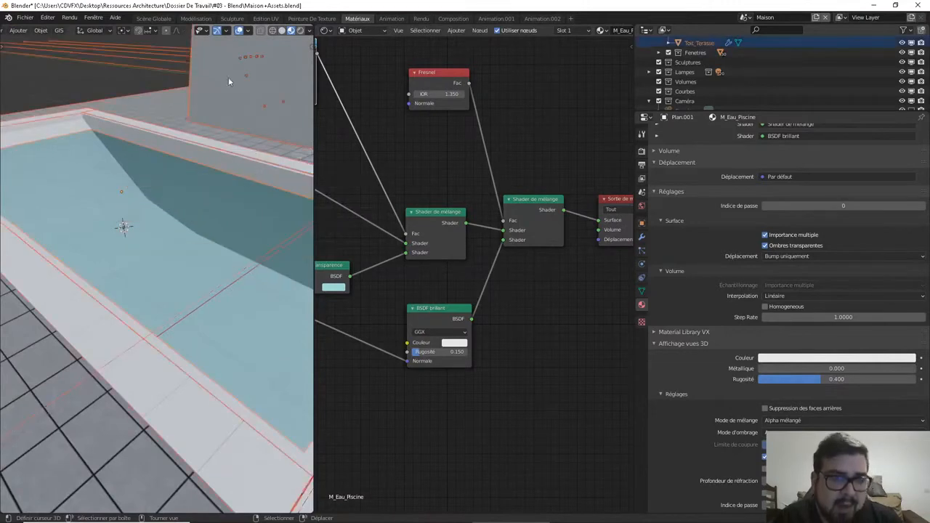
pyautogui.click(299, 31)
pyautogui.press('a')
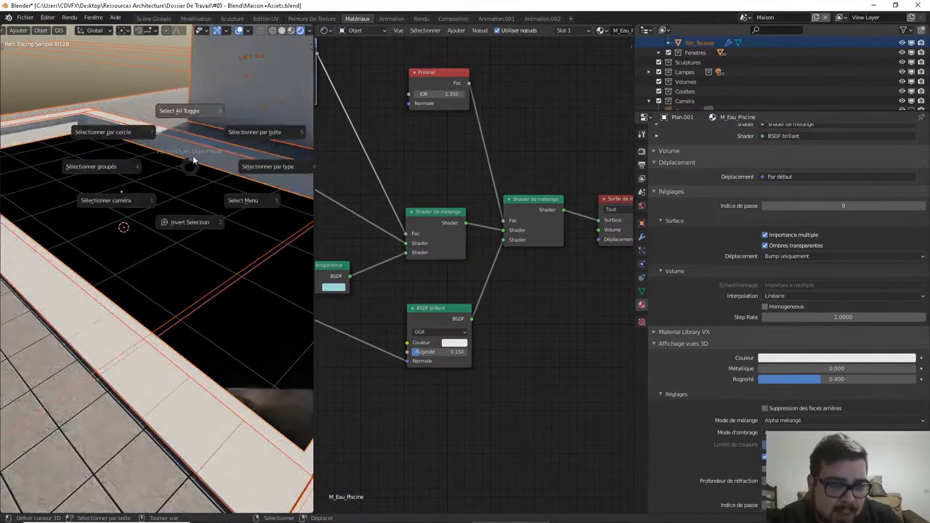
pyautogui.click(189, 138)
pyautogui.moveTo(203, 166); pyautogui.dragTo(178, 188, button='middle')
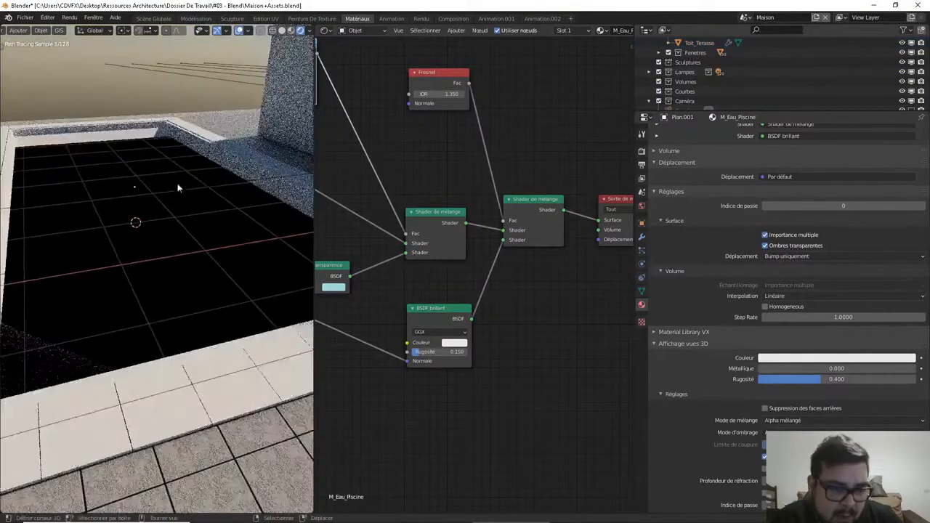
# Select the pool's water plane to bring back its material nodes
pyautogui.click(178, 189)
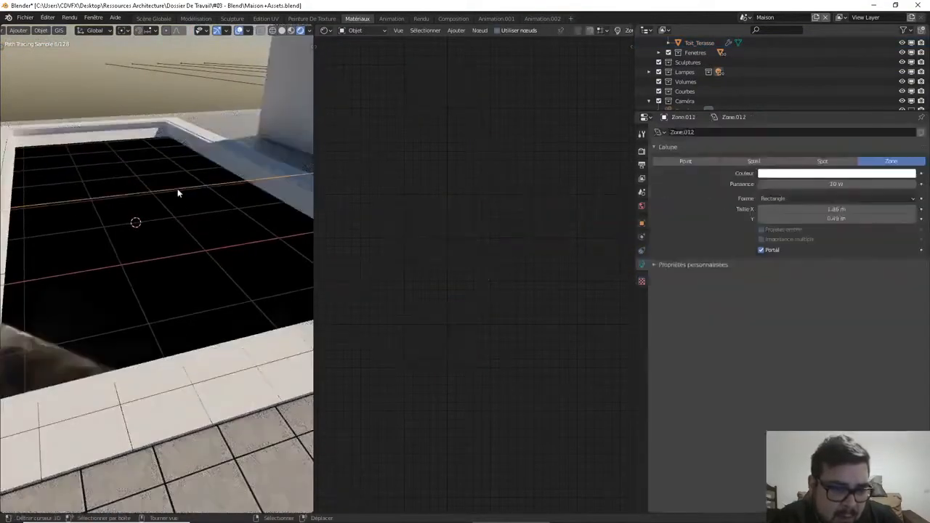
pyautogui.click(122, 164)
pyautogui.moveTo(147, 170); pyautogui.dragTo(140, 162, button='middle')
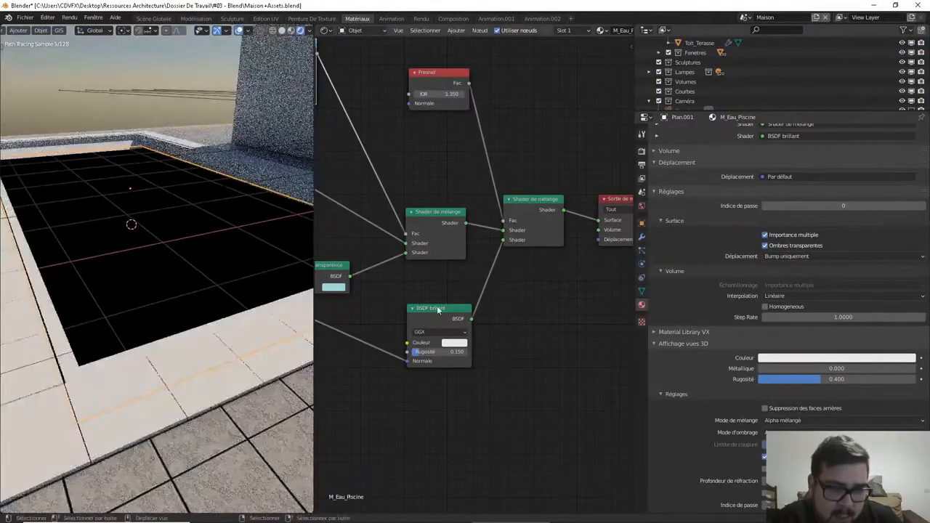
# Set the noise texture's scale to 0.15 and check the pool water in the rendered view
pyautogui.moveTo(437, 311); pyautogui.dragTo(547, 304, button='middle')
pyautogui.moveTo(349, 286); pyautogui.dragTo(565, 304, button='middle')
pyautogui.moveTo(438, 274); pyautogui.dragTo(480, 265, button='middle')
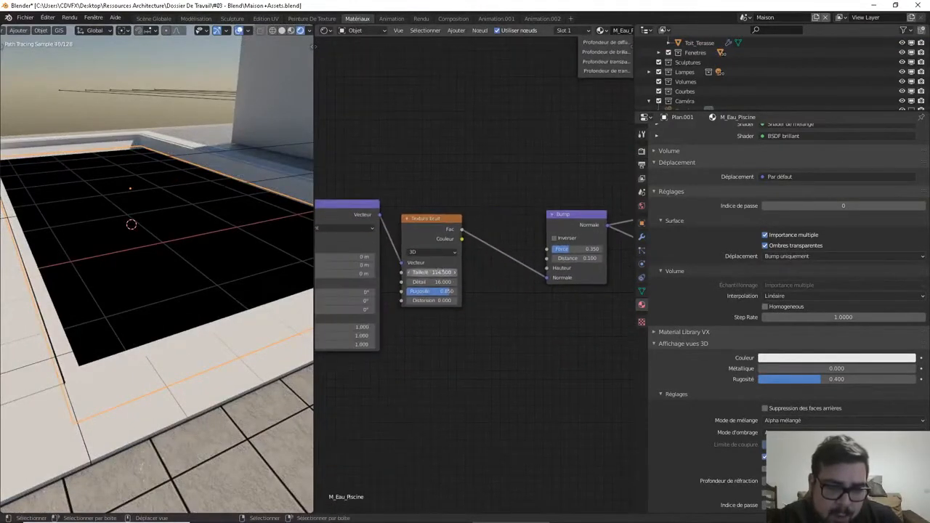
pyautogui.click(442, 272)
pyautogui.write('0.15')
pyautogui.press('Return')
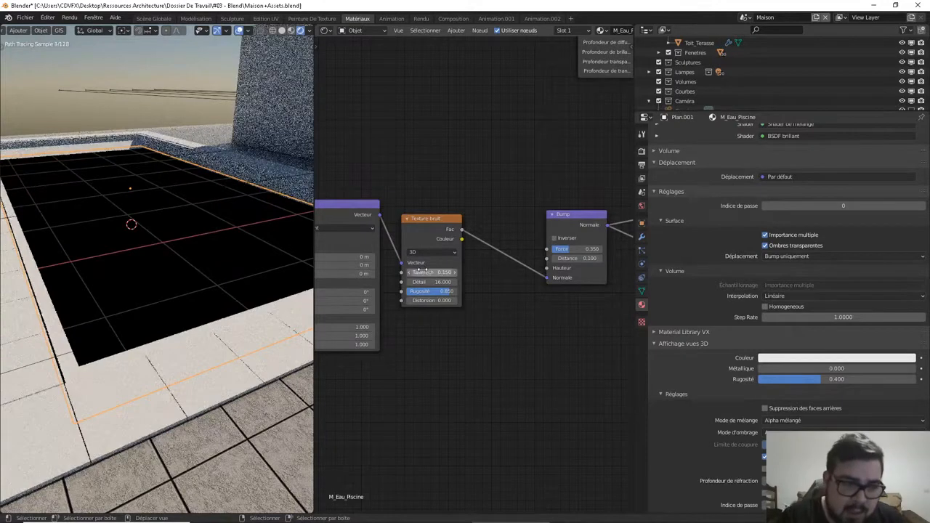
pyautogui.moveTo(470, 319); pyautogui.dragTo(510, 312, button='middle')
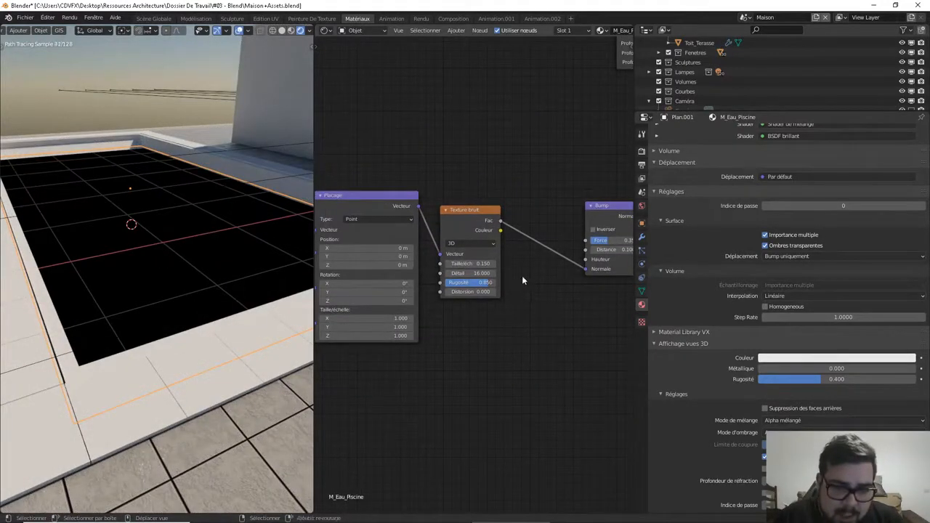
pyautogui.moveTo(507, 278); pyautogui.dragTo(486, 292, button='middle')
pyautogui.moveTo(159, 261); pyautogui.dragTo(160, 270, button='middle')
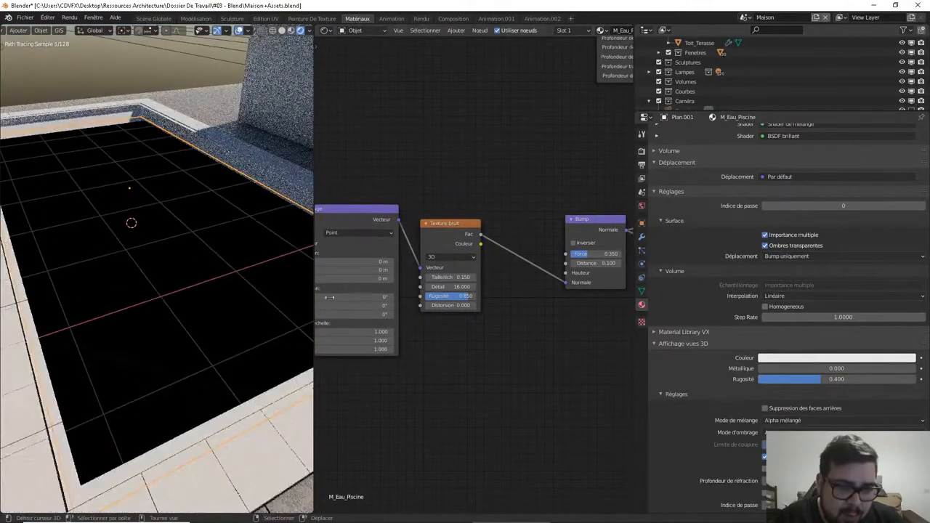
# Enable reflective and refractive caustics in the scene's light path render settings and check the pool in the rendered view
pyautogui.moveTo(564, 293); pyautogui.dragTo(410, 311, button='middle')
pyautogui.scroll(-2, 487, 308)
pyautogui.moveTo(507, 310); pyautogui.dragTo(398, 243, button='middle')
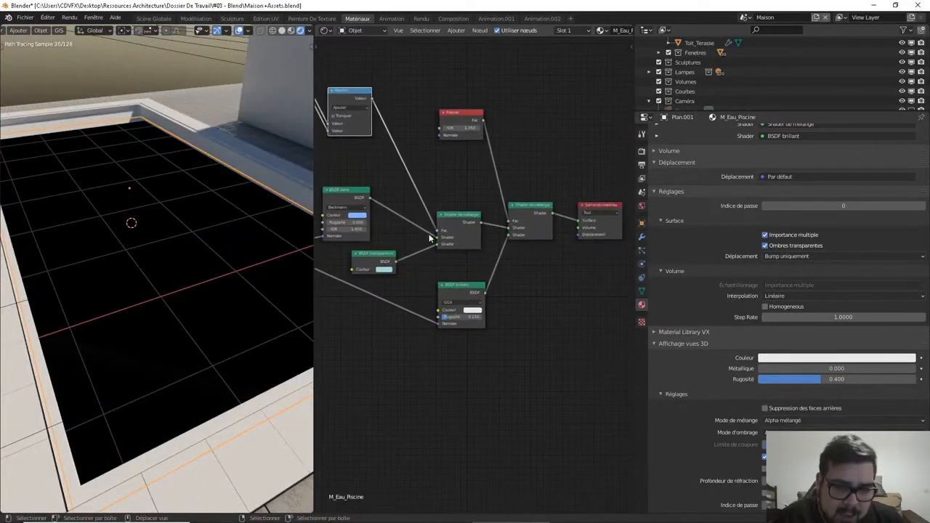
pyautogui.moveTo(455, 240); pyautogui.dragTo(428, 226, button='middle')
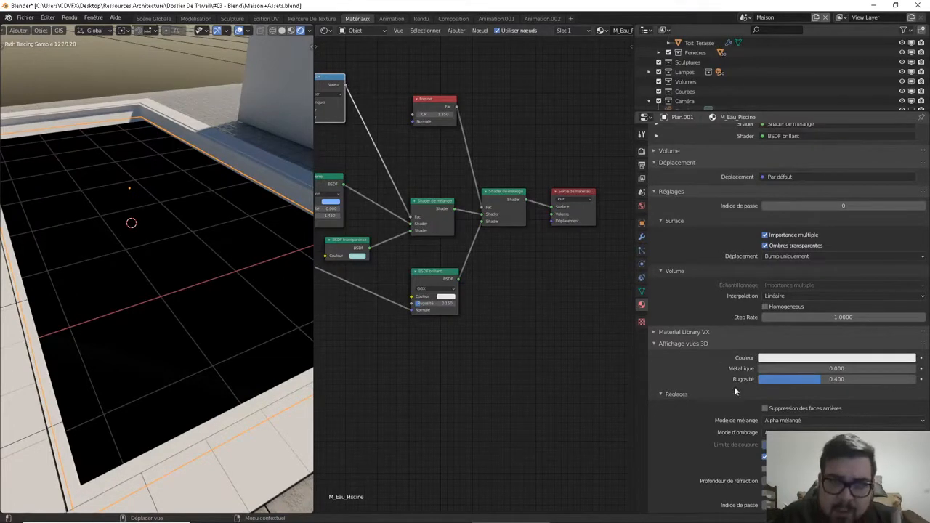
pyautogui.click(642, 152)
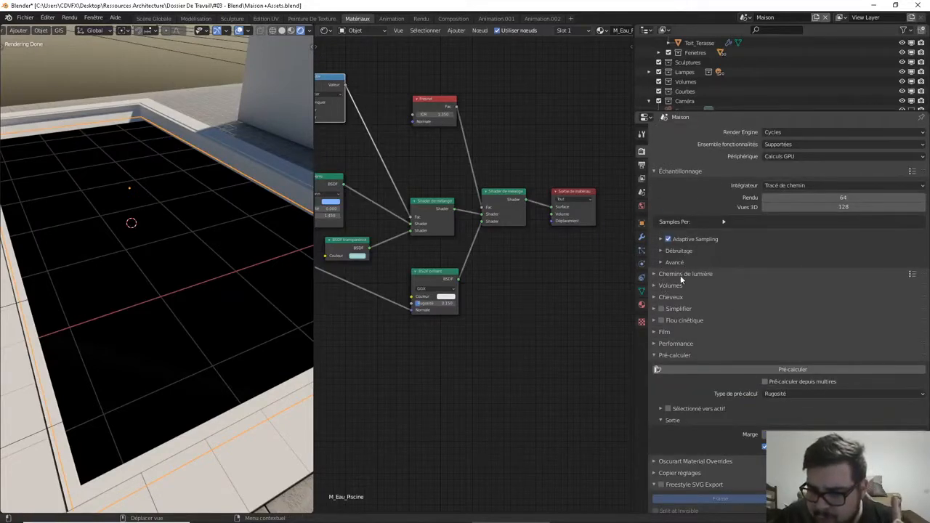
pyautogui.scroll(-3, 680, 275)
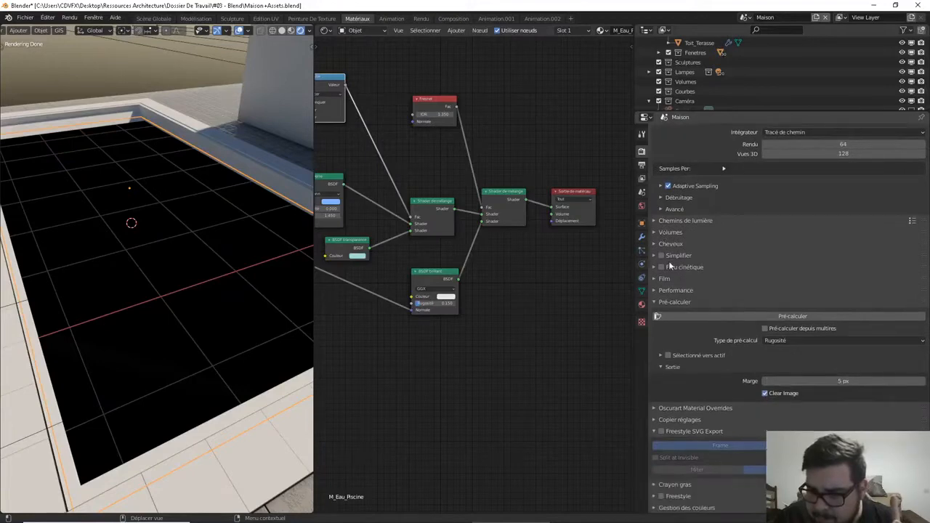
pyautogui.click(657, 221)
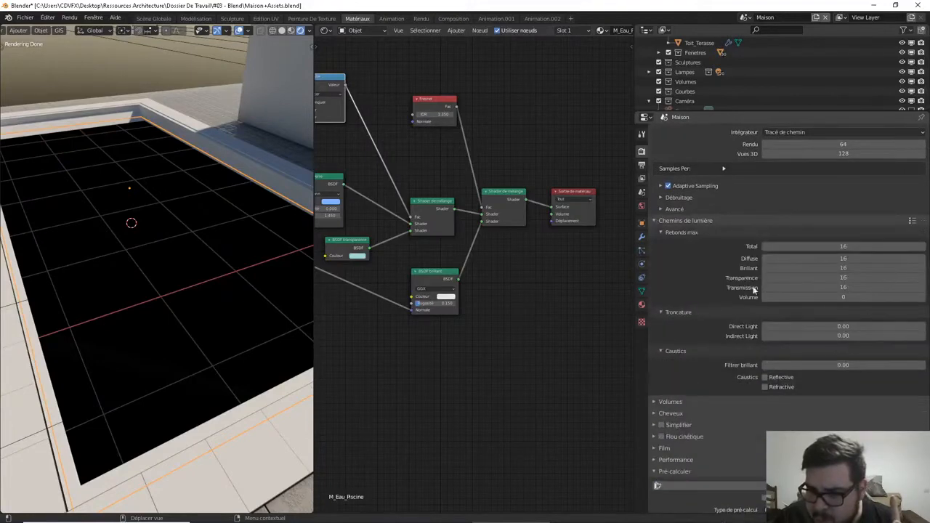
pyautogui.click(766, 377)
pyautogui.click(765, 387)
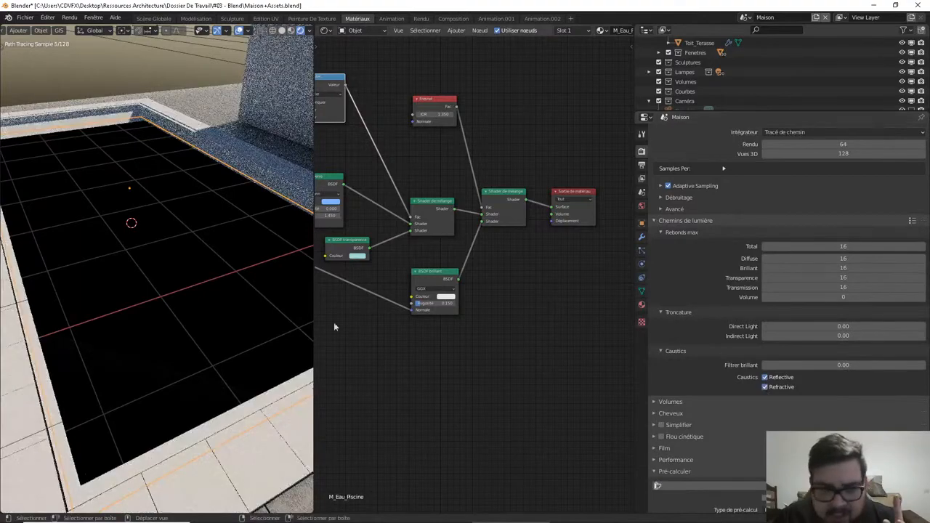
pyautogui.moveTo(259, 291)
pyautogui.mouseDown(button='middle')
pyautogui.moveTo(263, 269)
pyautogui.moveTo(261, 285)
pyautogui.mouseUp(button='middle')
pyautogui.scroll(3, 260, 285)
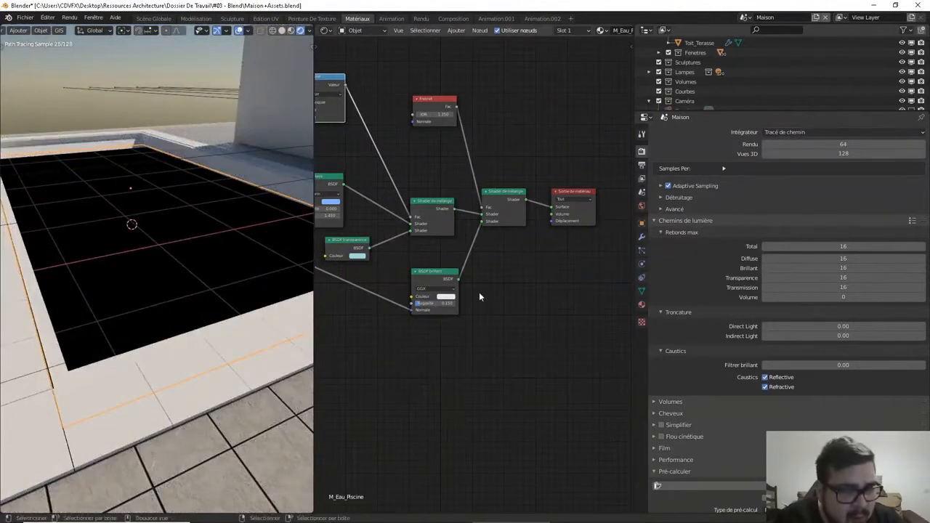
# Disconnect the Bump node's normal output from both the Glass BSDF and the Glossy BSDF
pyautogui.moveTo(479, 292); pyautogui.dragTo(545, 286, button='middle')
pyautogui.scroll(-2, 514, 232)
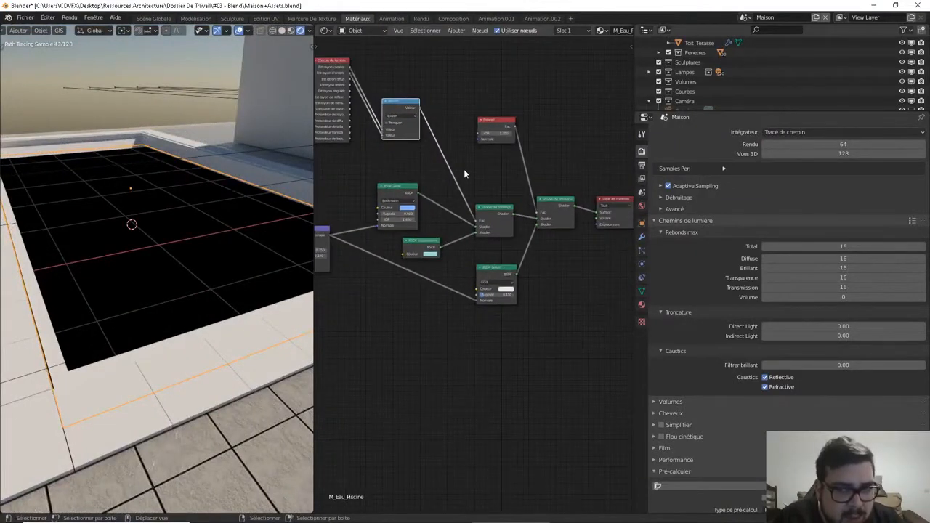
pyautogui.moveTo(475, 170); pyautogui.dragTo(580, 161, button='middle')
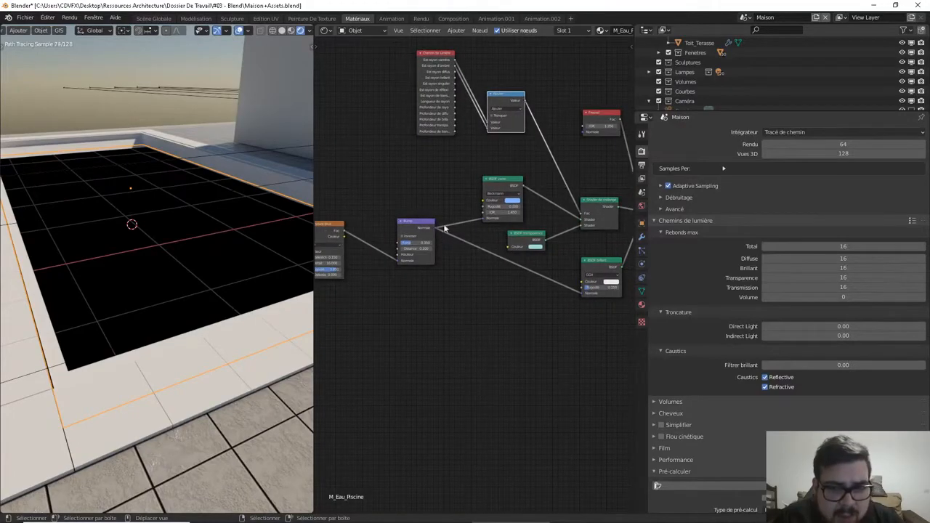
pyautogui.moveTo(582, 292); pyautogui.dragTo(457, 235)
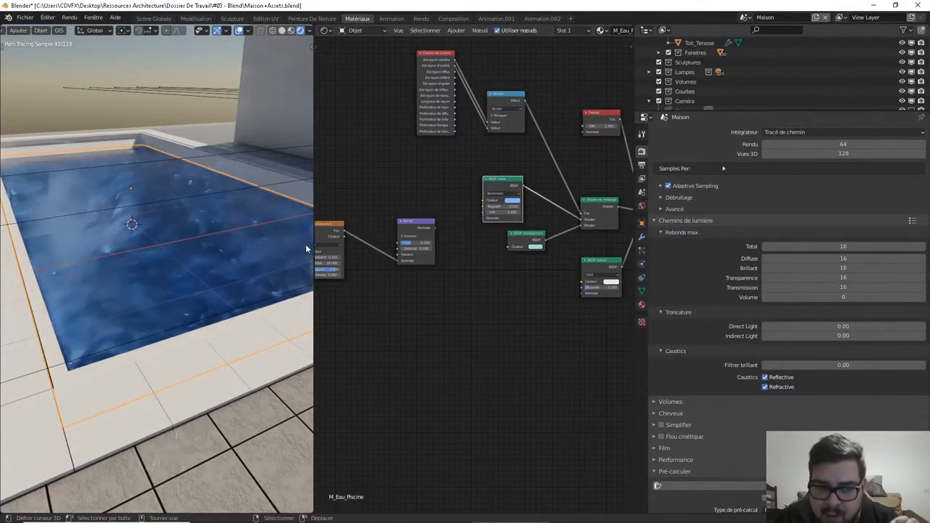
# Disable reflective and refractive caustics again and check the water surface in the rendered view
pyautogui.click(765, 378)
pyautogui.click(764, 386)
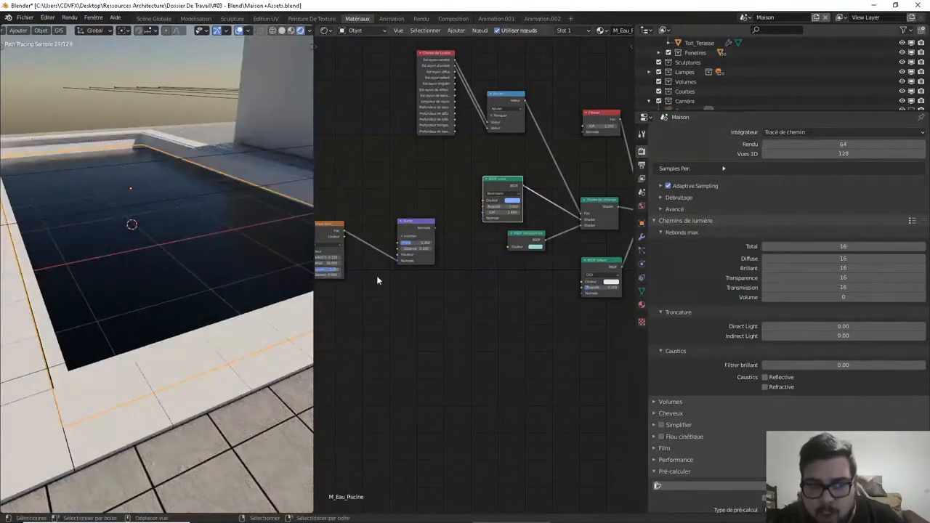
pyautogui.scroll(4, 214, 254)
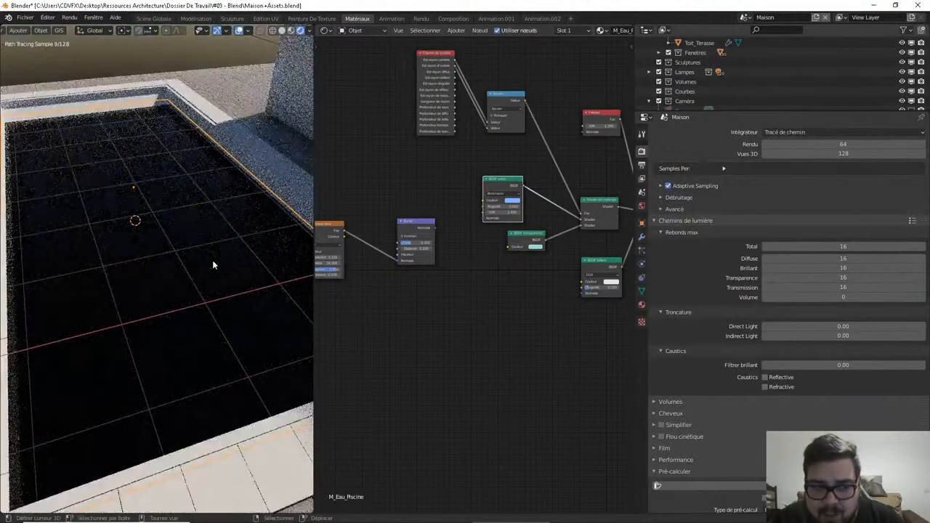
pyautogui.moveTo(212, 260); pyautogui.dragTo(223, 296, button='middle')
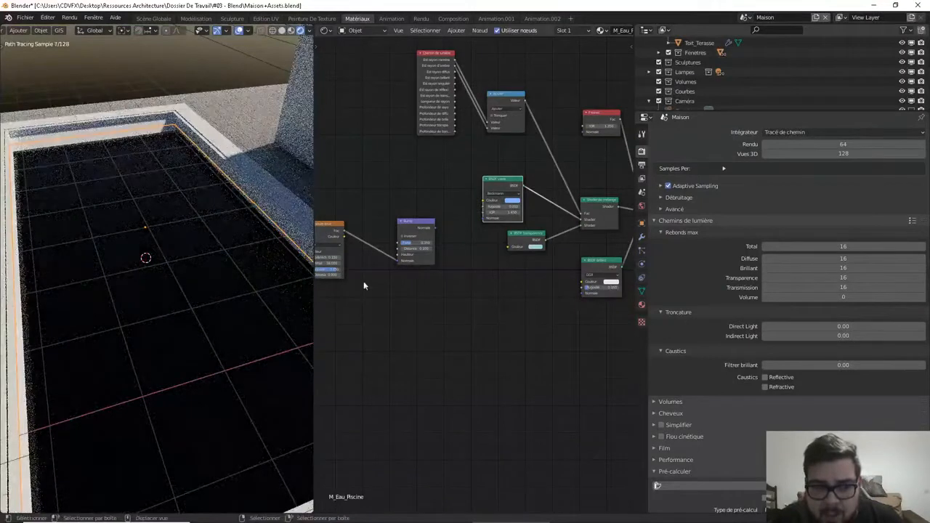
# Delete the Bump, noise texture, mapping and remaining coordinate input nodes from the water material
pyautogui.scroll(-3, 429, 211)
pyautogui.moveTo(430, 218); pyautogui.dragTo(460, 220, button='middle')
pyautogui.moveTo(462, 219); pyautogui.dragTo(338, 300)
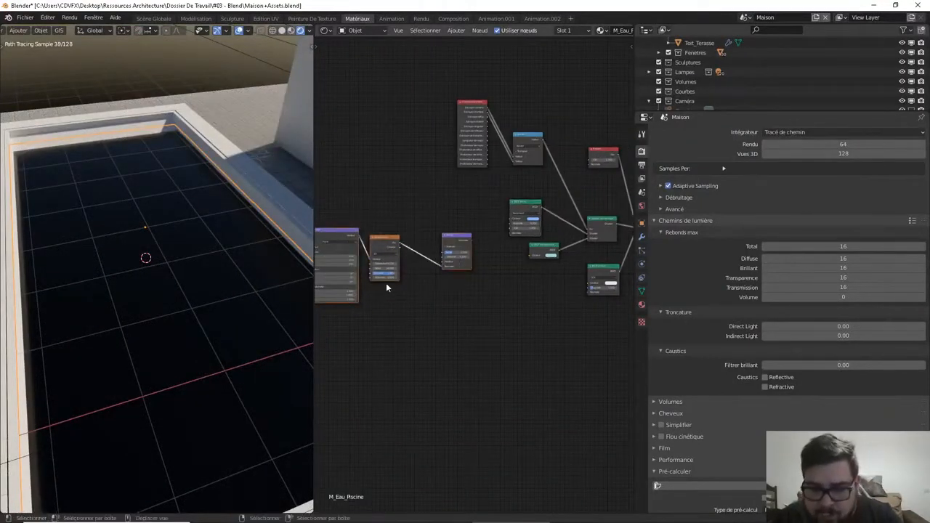
pyautogui.press('x')
pyautogui.moveTo(386, 283); pyautogui.dragTo(495, 262, button='middle')
pyautogui.moveTo(418, 196); pyautogui.dragTo(348, 282)
pyautogui.press('x')
# Set the Glass BSDF's colour to white, with hue and saturation at 0
pyautogui.moveTo(550, 231); pyautogui.dragTo(418, 266, button='middle')
pyautogui.scroll(3, 416, 242)
pyautogui.scroll(1, 476, 258)
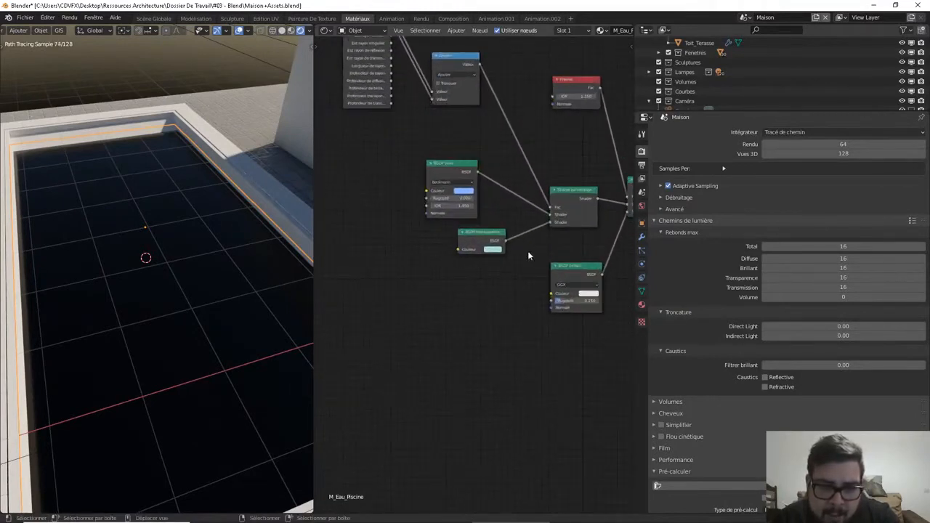
pyautogui.click(465, 191)
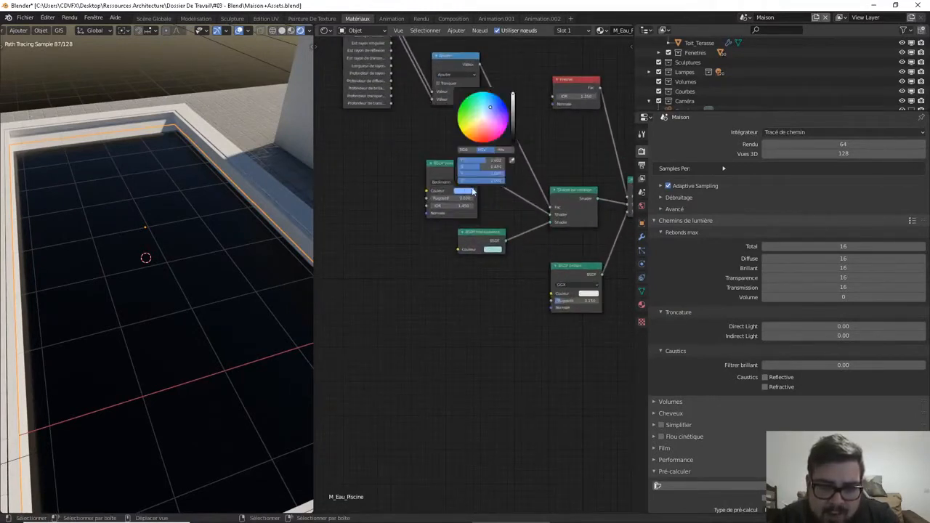
pyautogui.click(485, 112)
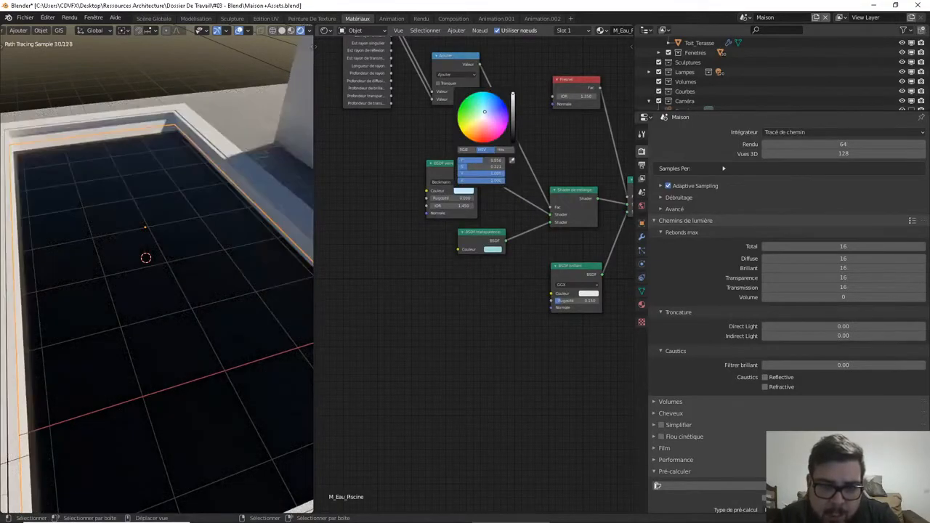
pyautogui.moveTo(481, 160); pyautogui.dragTo(407, 173)
pyautogui.moveTo(477, 167); pyautogui.dragTo(436, 167)
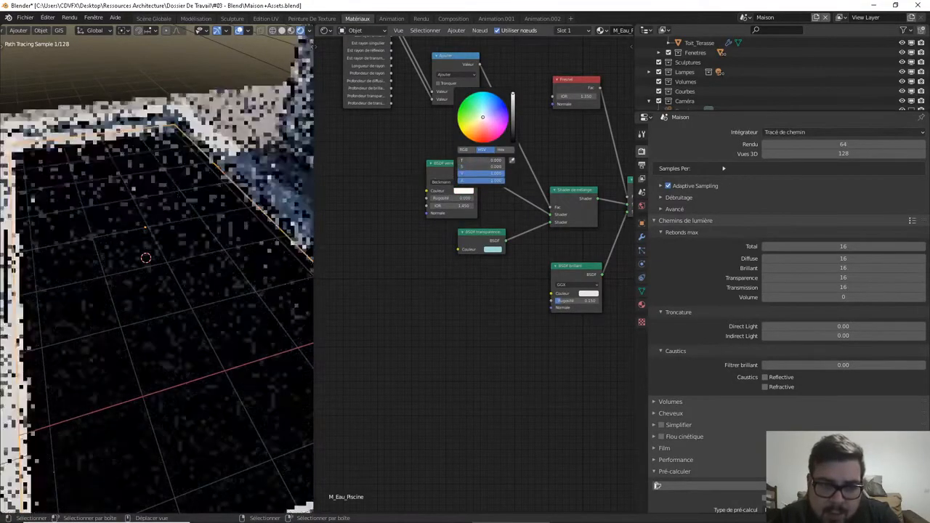
# Set the Transparent BSDF's colour to white and clear the object selection to check the rendered pool
pyautogui.click(492, 249)
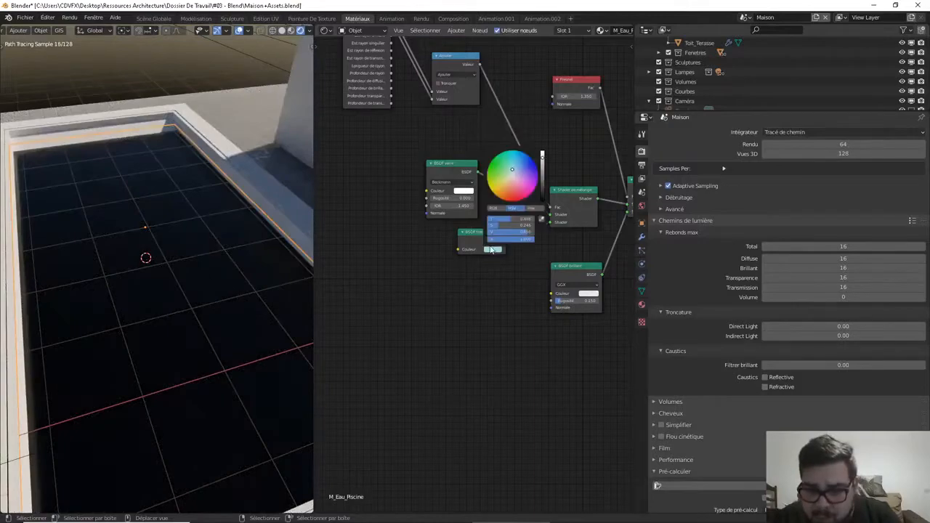
pyautogui.moveTo(531, 225); pyautogui.dragTo(518, 224)
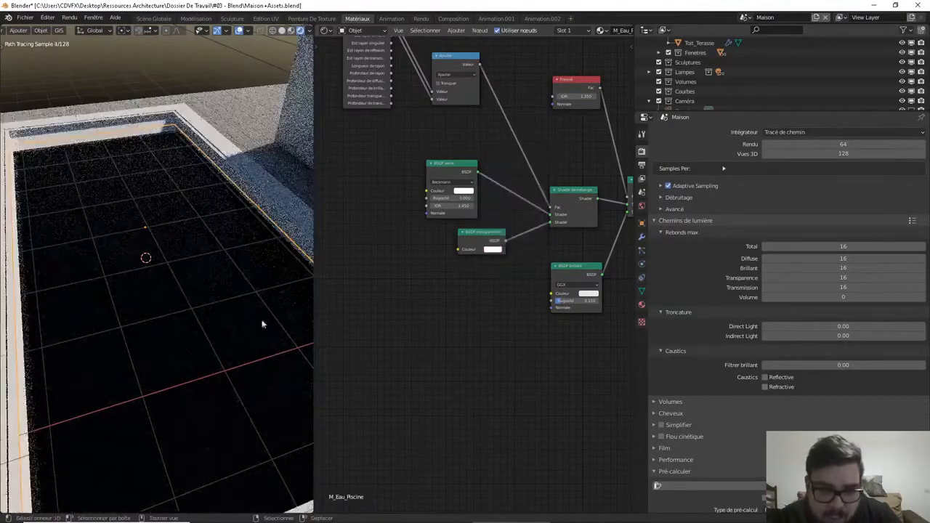
pyautogui.moveTo(186, 325)
pyautogui.mouseDown(button='middle')
pyautogui.moveTo(199, 313)
pyautogui.moveTo(179, 314)
pyautogui.mouseUp(button='middle')
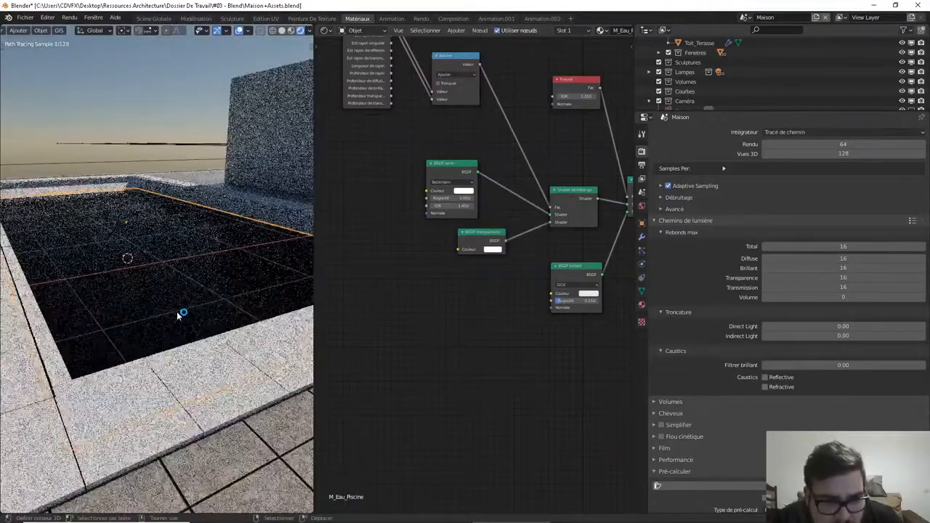
pyautogui.press('a')
pyautogui.click(194, 273)
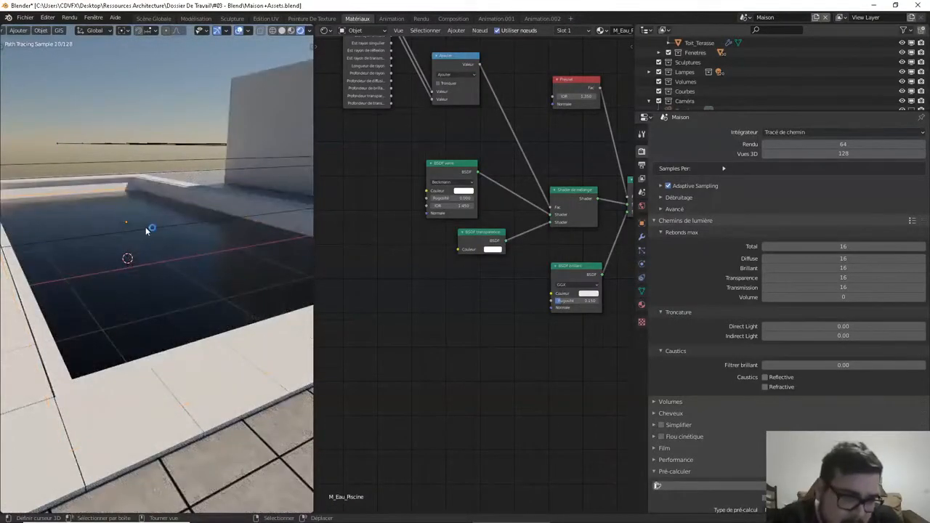
# Delete the Light Path node and the Add math node that drive the first Mix Shader's factor
pyautogui.moveTo(570, 275); pyautogui.dragTo(577, 315, button='middle')
pyautogui.moveTo(444, 190); pyautogui.dragTo(463, 249, button='middle')
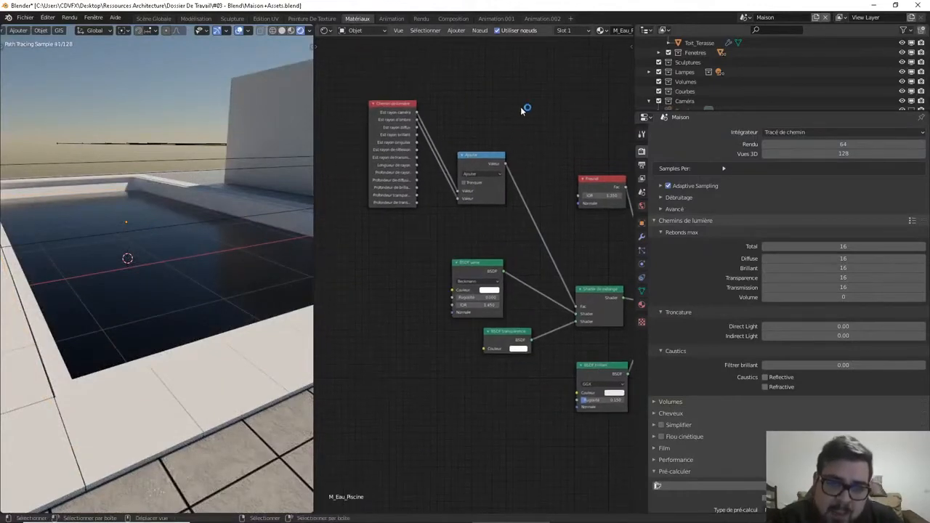
pyautogui.moveTo(520, 106); pyautogui.dragTo(385, 160)
pyautogui.press('x')
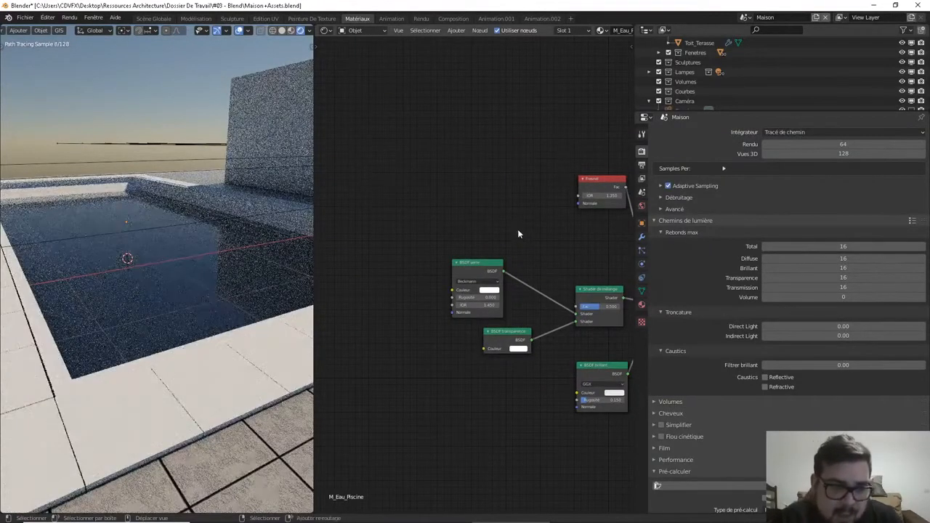
# Set the factor of the Mix Shader joining the Glass and Transparent BSDFs to 0.75 and check the water
pyautogui.moveTo(519, 234); pyautogui.dragTo(490, 216, button='middle')
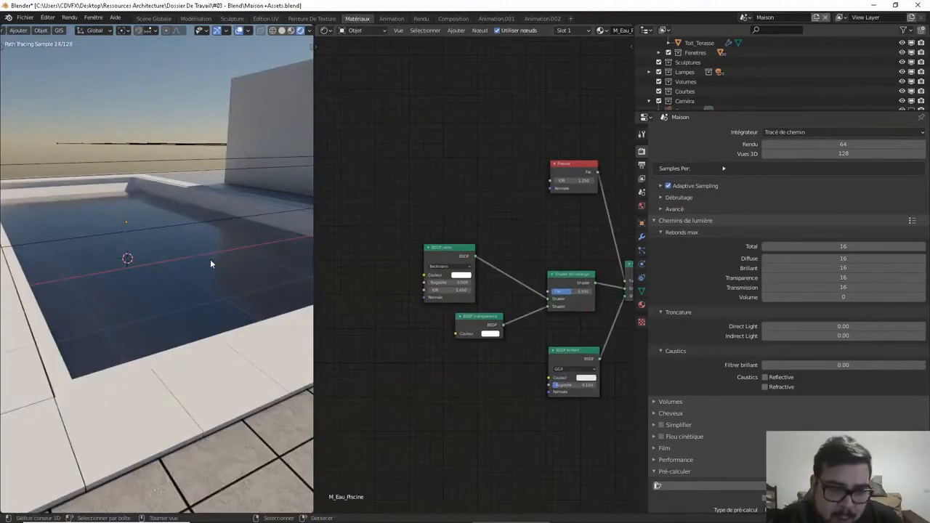
pyautogui.scroll(5, 213, 282)
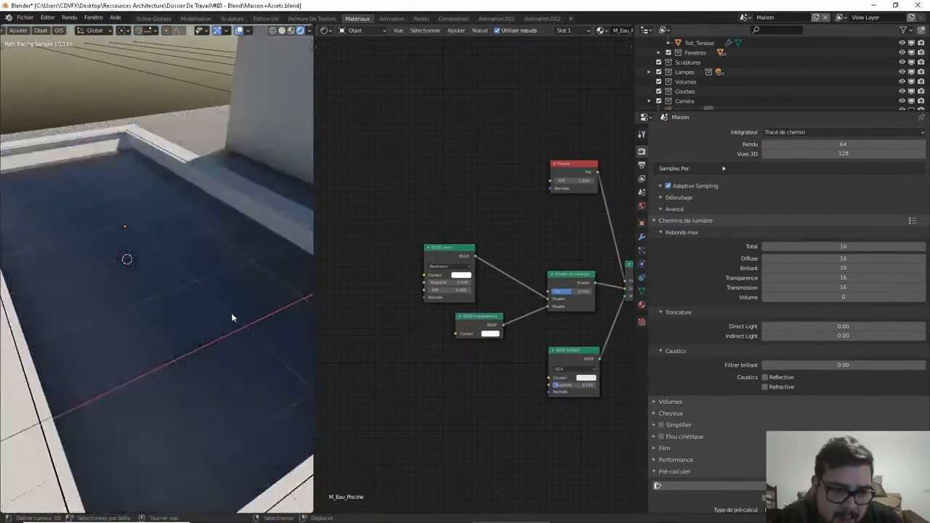
pyautogui.scroll(3, 183, 308)
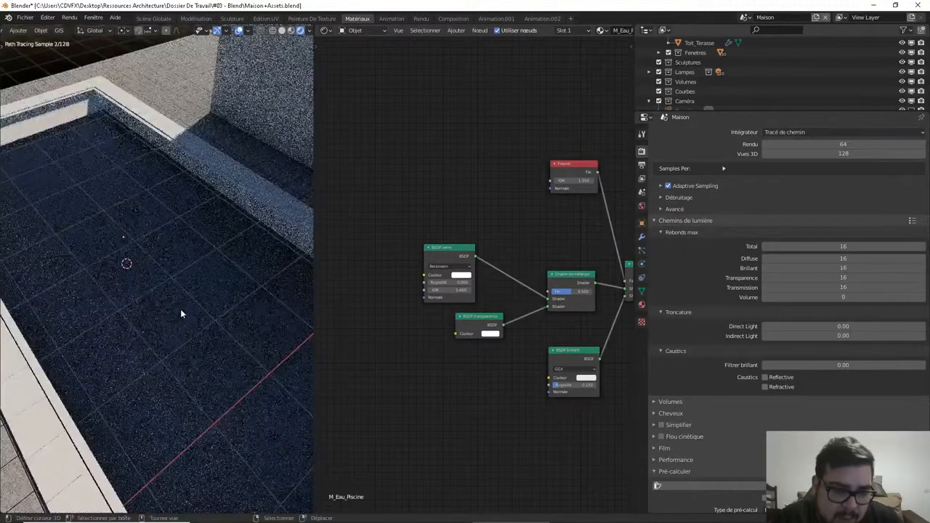
pyautogui.moveTo(422, 280); pyautogui.dragTo(387, 276, button='middle')
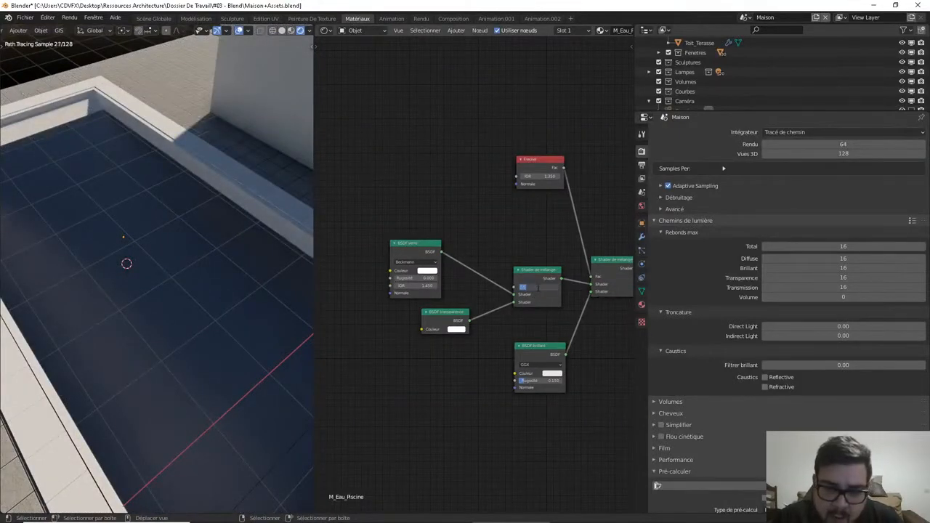
pyautogui.press('Return')
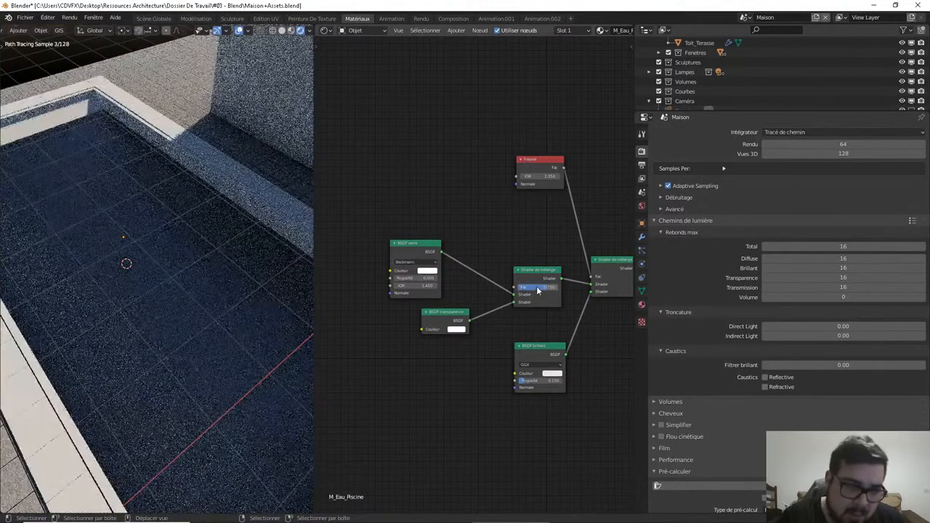
pyautogui.moveTo(207, 333); pyautogui.dragTo(255, 312, button='middle')
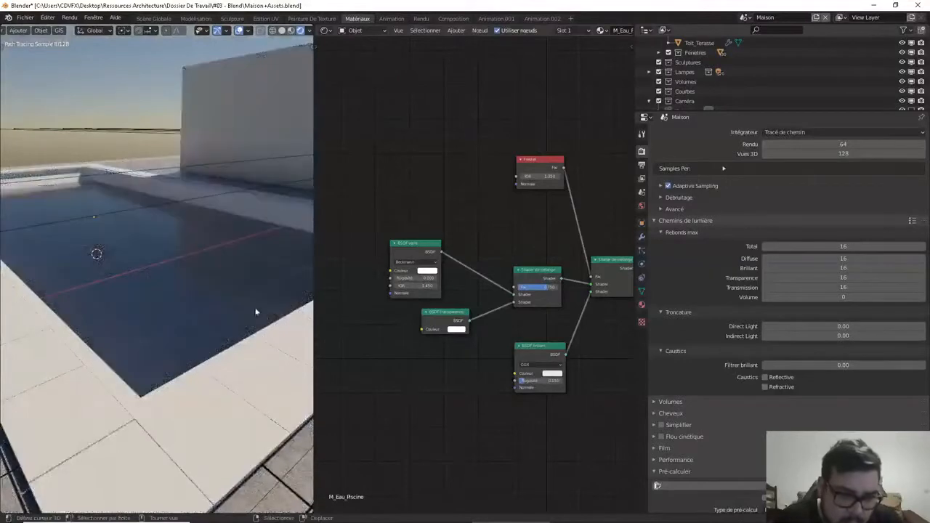
# Add a new Bump node ahead of the Glass BSDF in the water material
pyautogui.moveTo(401, 374); pyautogui.dragTo(463, 322, button='middle')
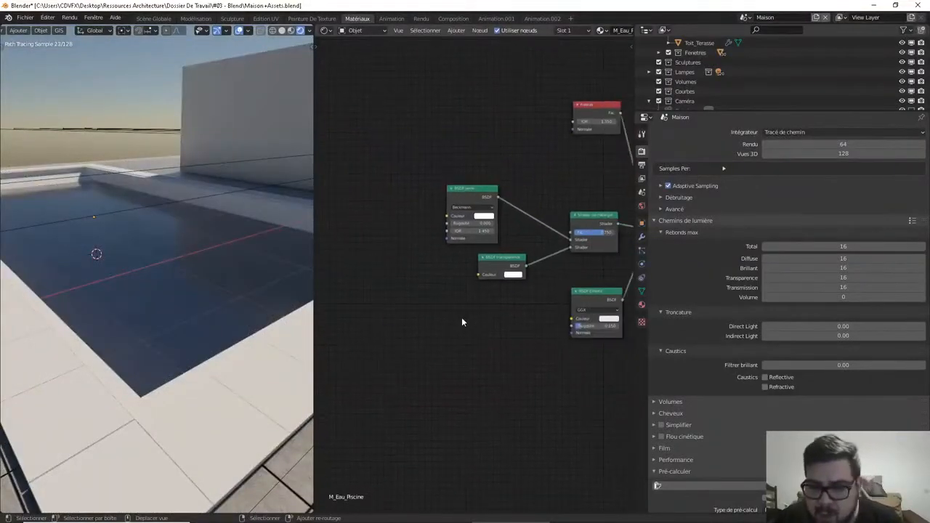
pyautogui.hotkey('shift', 'a')
pyautogui.moveTo(434, 308)
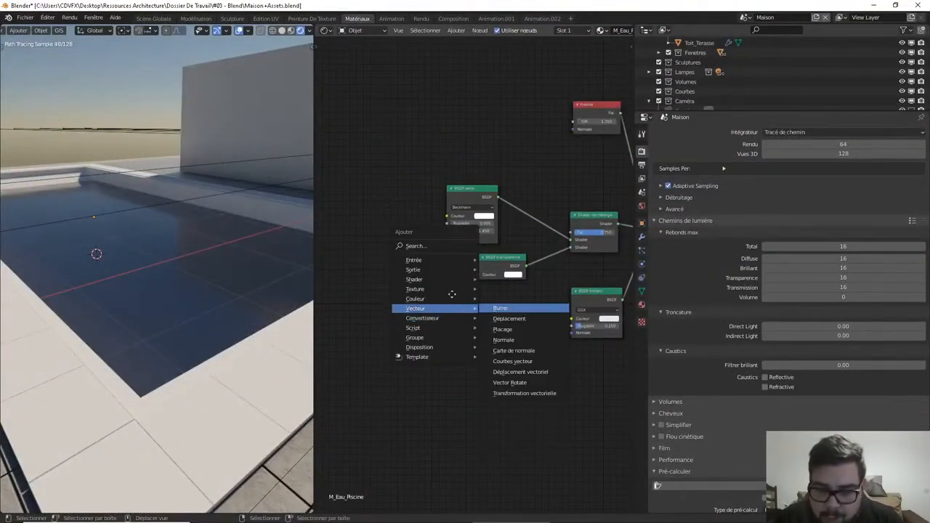
# Add a Musgrave Texture node and connect its height output to the Bump node's Height input
pyautogui.hotkey('shift', 'a')
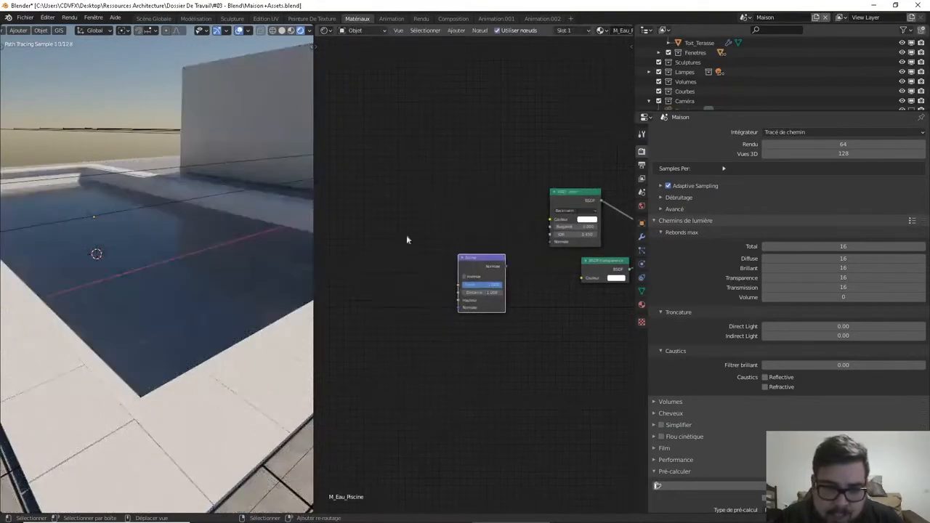
pyautogui.moveTo(399, 231)
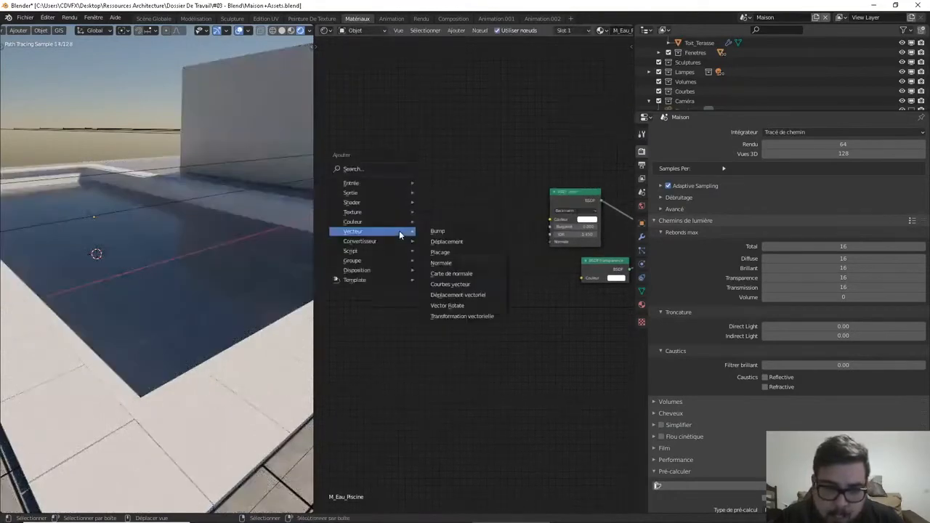
pyautogui.moveTo(393, 211)
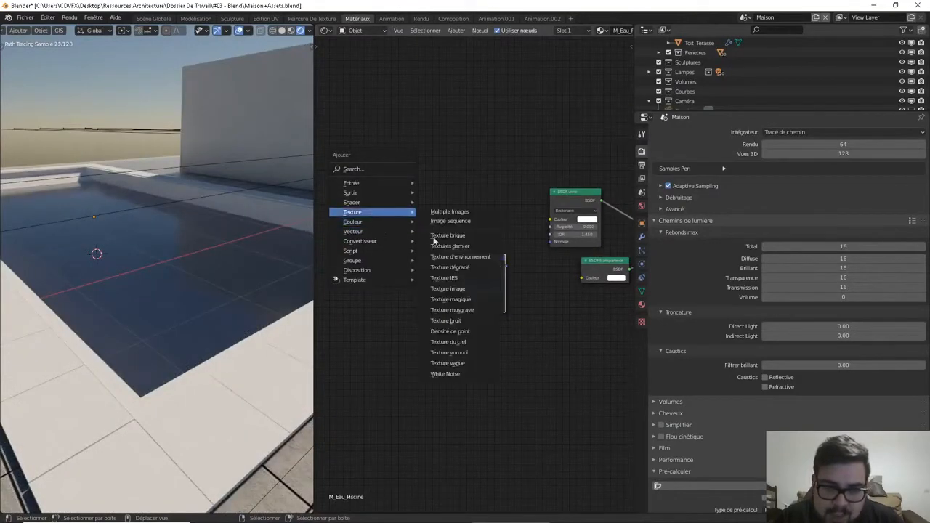
pyautogui.click(469, 321)
pyautogui.moveTo(379, 298); pyautogui.dragTo(469, 301)
# Connect the Bump node's normal output to the Normal inputs of both the Glass and Glossy BSDFs
pyautogui.moveTo(505, 266); pyautogui.dragTo(551, 242)
pyautogui.moveTo(549, 269); pyautogui.dragTo(492, 270, button='middle')
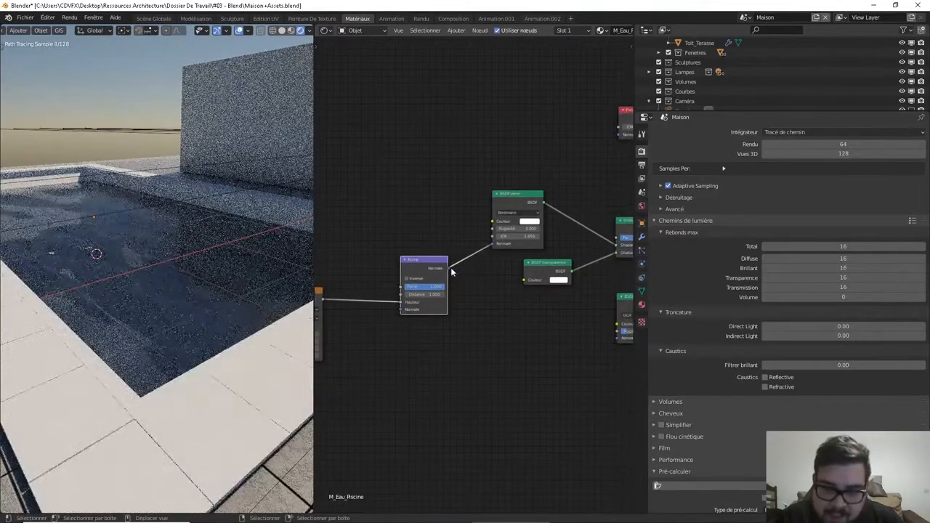
pyautogui.moveTo(451, 268); pyautogui.dragTo(618, 337)
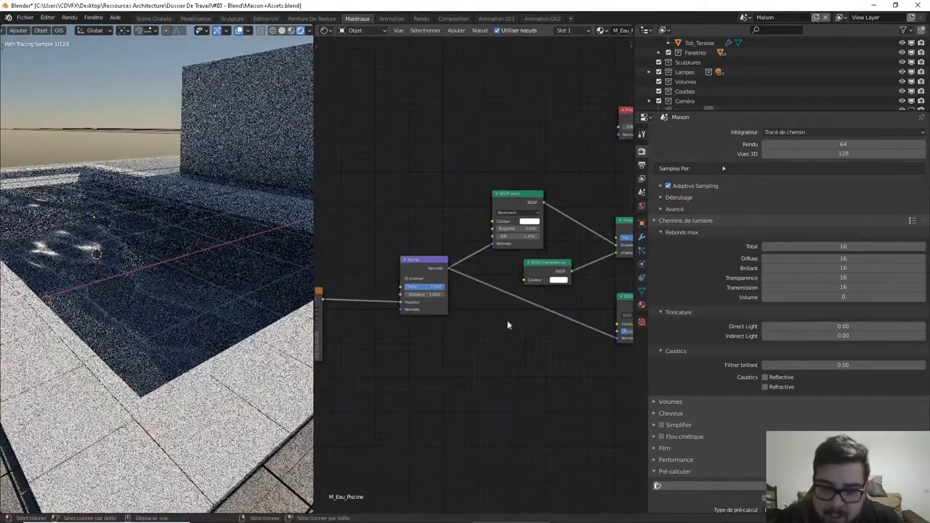
# Set the Musgrave texture's detail to 16 and feed it Object coordinates through a new Mapping node
pyautogui.moveTo(480, 322); pyautogui.dragTo(585, 319, button='middle')
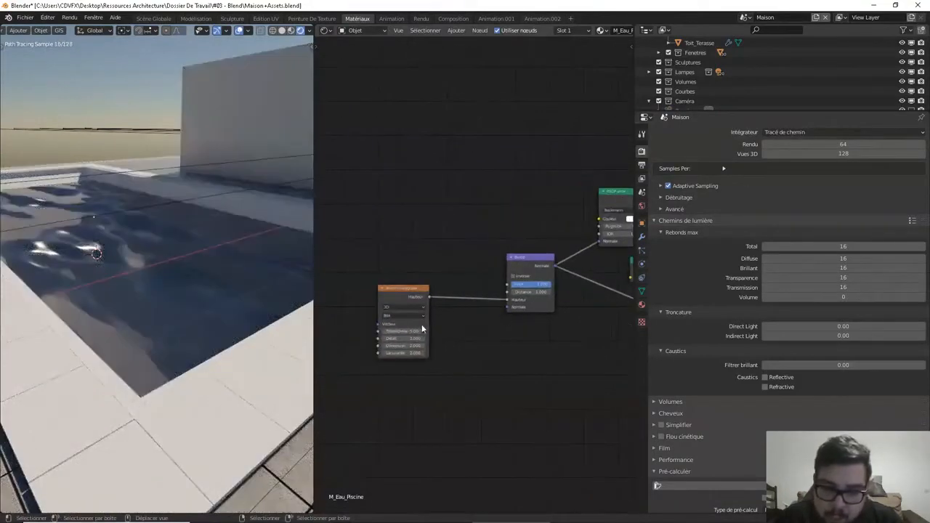
pyautogui.moveTo(406, 338); pyautogui.dragTo(470, 339)
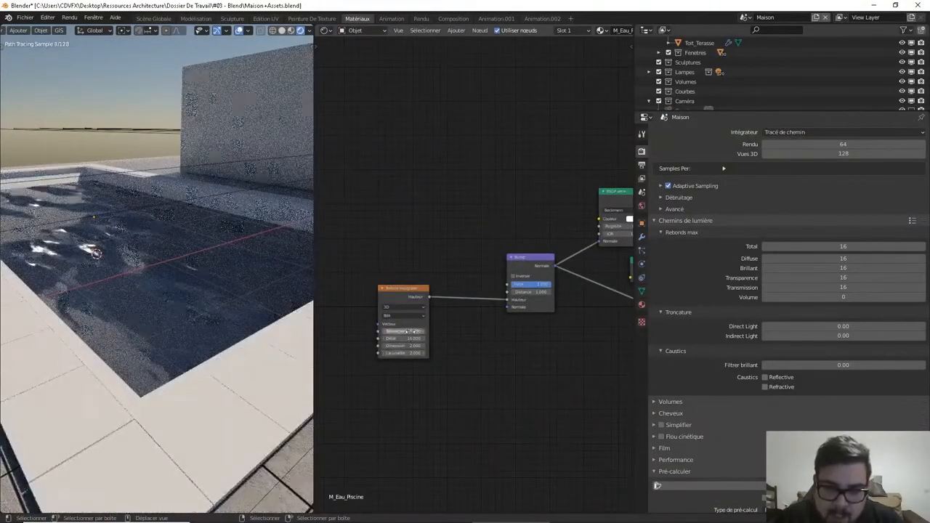
pyautogui.moveTo(399, 308); pyautogui.dragTo(554, 236, button='middle')
pyautogui.hotkey('ctrl', 't')
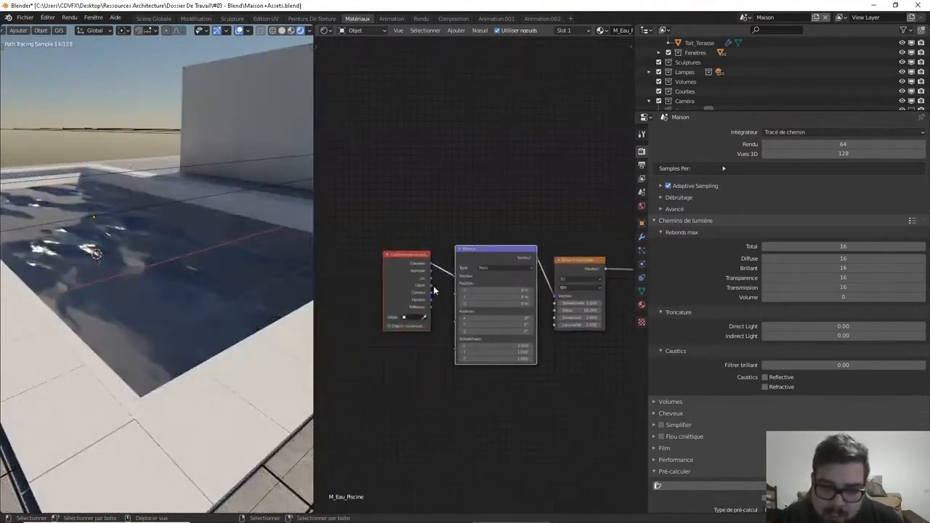
pyautogui.moveTo(431, 285); pyautogui.dragTo(452, 278)
pyautogui.moveTo(545, 200); pyautogui.dragTo(470, 201, button='middle')
pyautogui.moveTo(388, 296); pyautogui.dragTo(362, 288, button='middle')
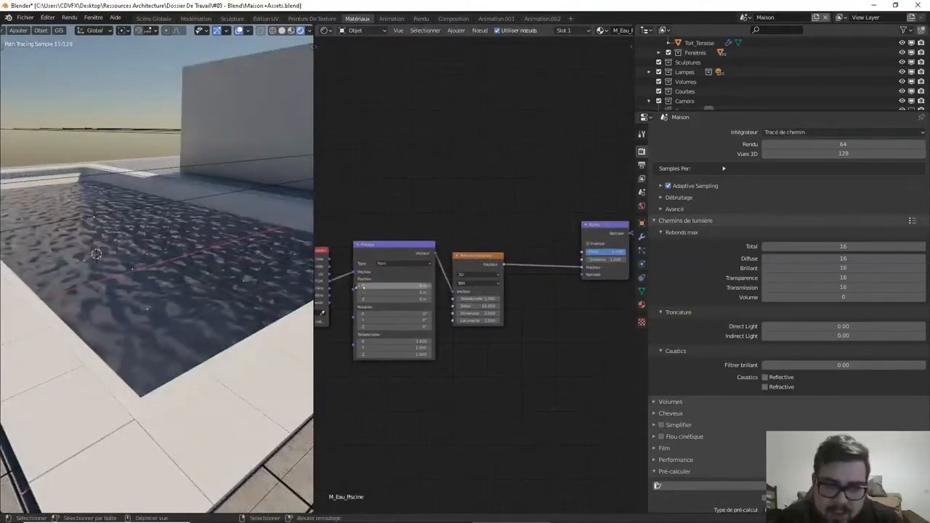
# Set the Musgrave texture's scale to 1
pyautogui.scroll(1, 508, 310)
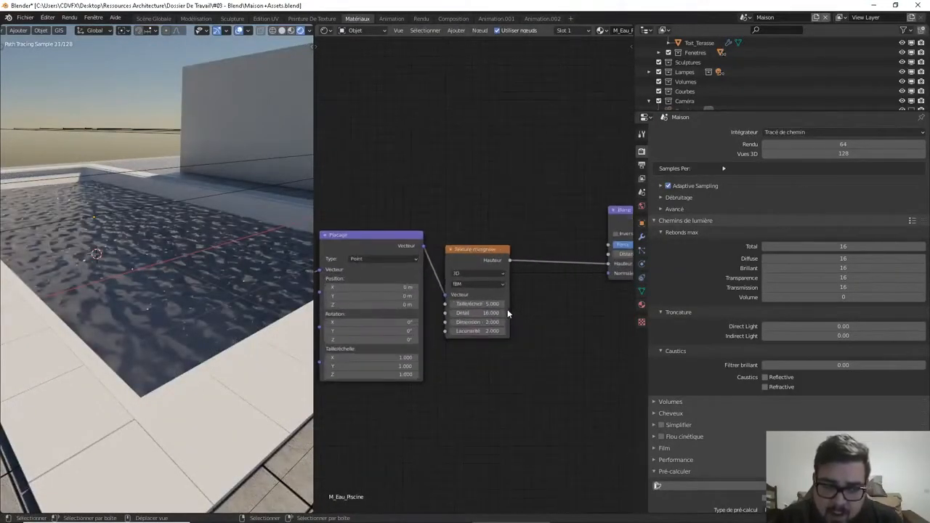
pyautogui.click(481, 304)
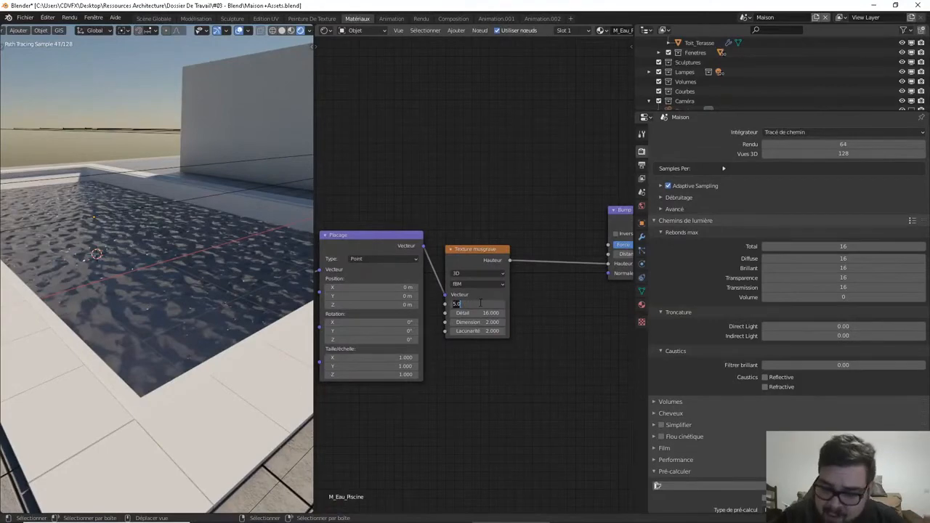
pyautogui.write('1')
pyautogui.press('Return')
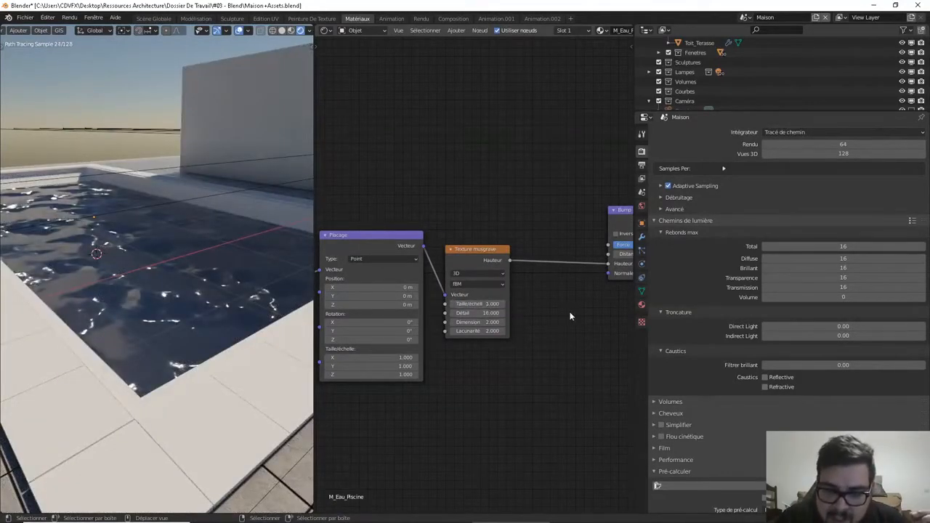
# Set the Bump node's distance to 0.1 and its strength to 0.25
pyautogui.moveTo(585, 298); pyautogui.dragTo(443, 296, button='middle')
pyautogui.click(492, 259)
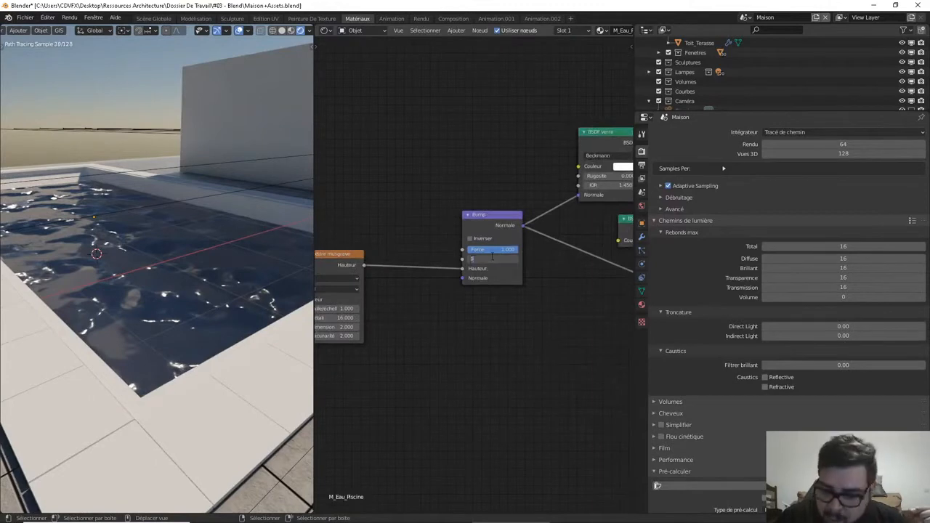
pyautogui.write('0.1')
pyautogui.press('Return')
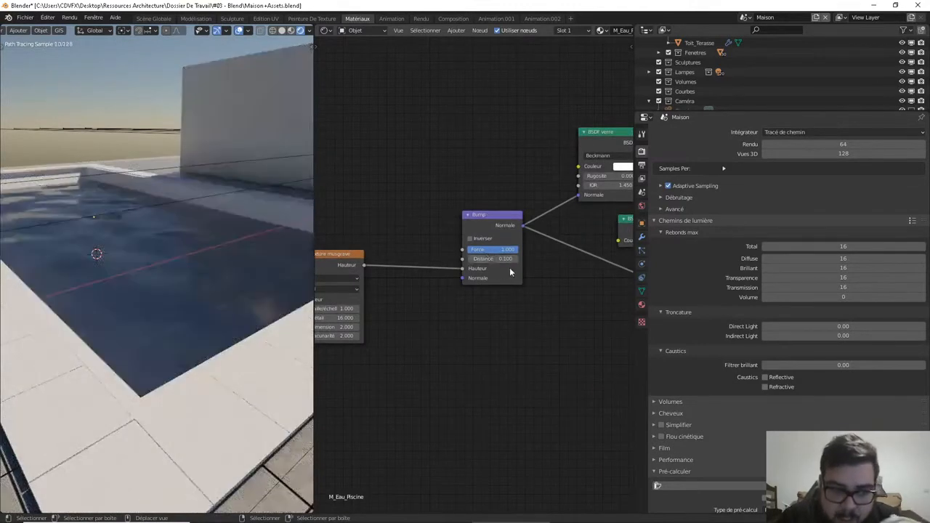
pyautogui.click(498, 251)
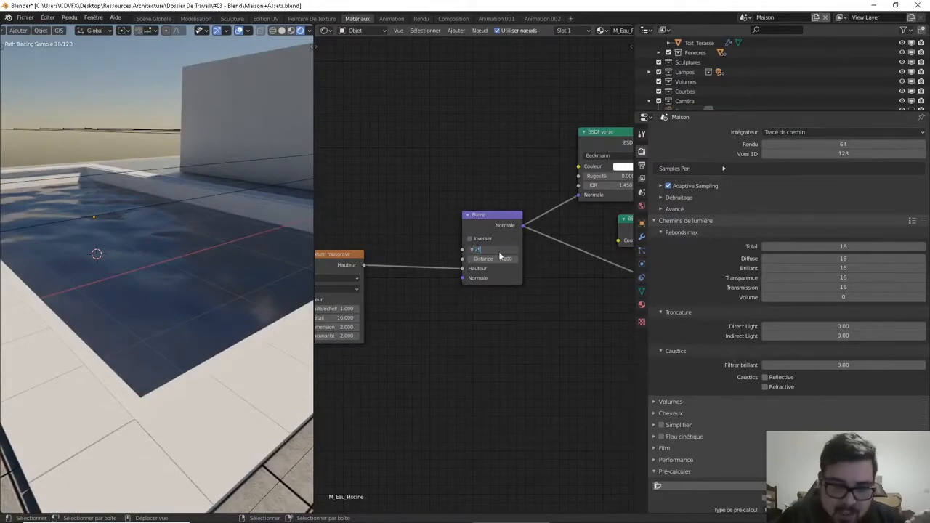
pyautogui.write('0.25')
pyautogui.press('Return')
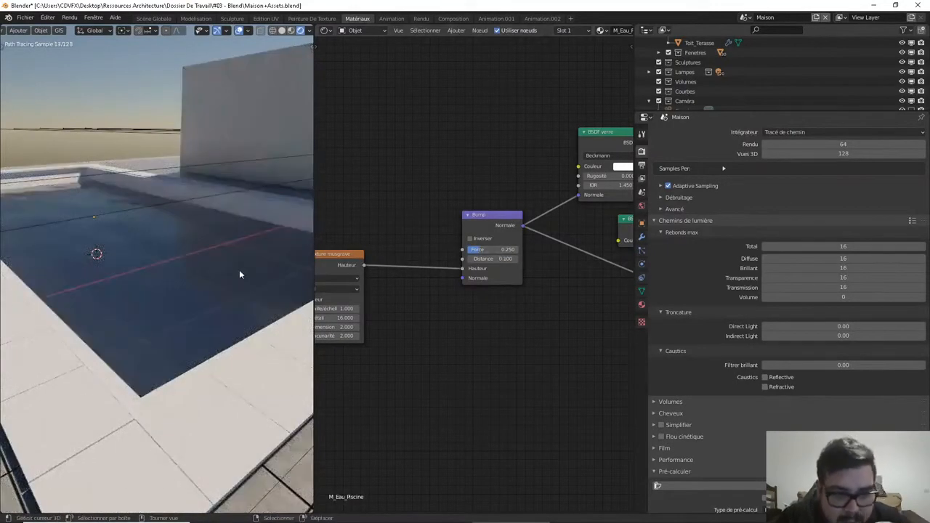
# Try a factor of 1 on the Mix Shader joining the Glass and Transparent BSDFs, and restore it to 0.75
pyautogui.moveTo(172, 252); pyautogui.dragTo(205, 301, button='middle')
pyautogui.moveTo(480, 321); pyautogui.dragTo(334, 356, button='middle')
pyautogui.moveTo(566, 281); pyautogui.dragTo(491, 268, button='middle')
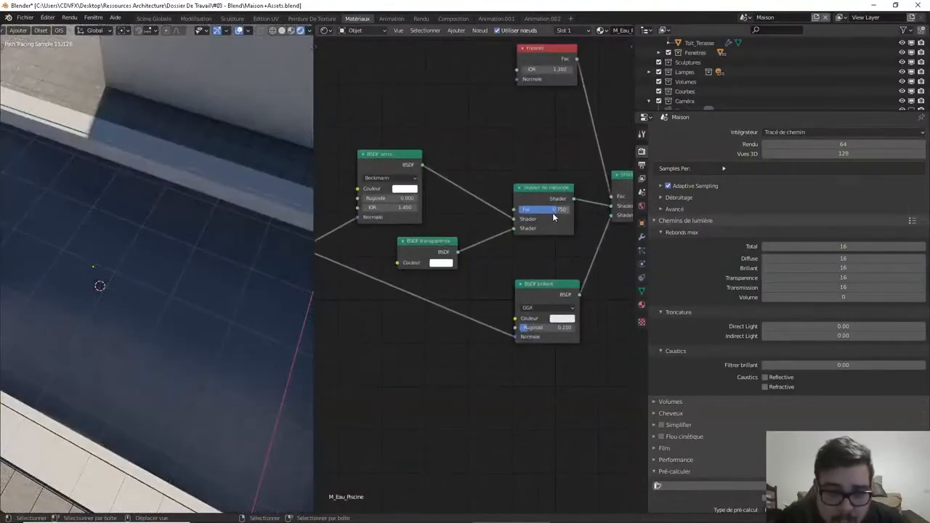
pyautogui.moveTo(554, 211); pyautogui.dragTo(561, 211)
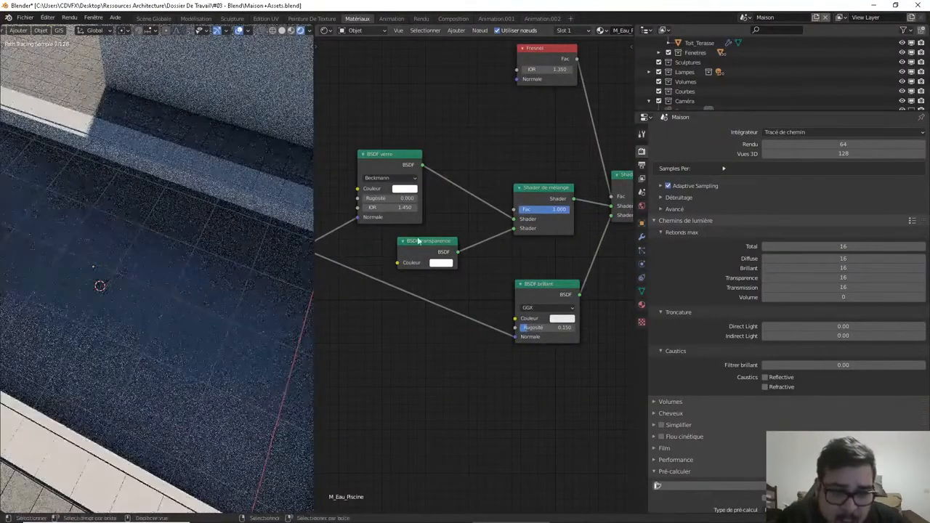
pyautogui.moveTo(222, 278); pyautogui.dragTo(257, 272, button='middle')
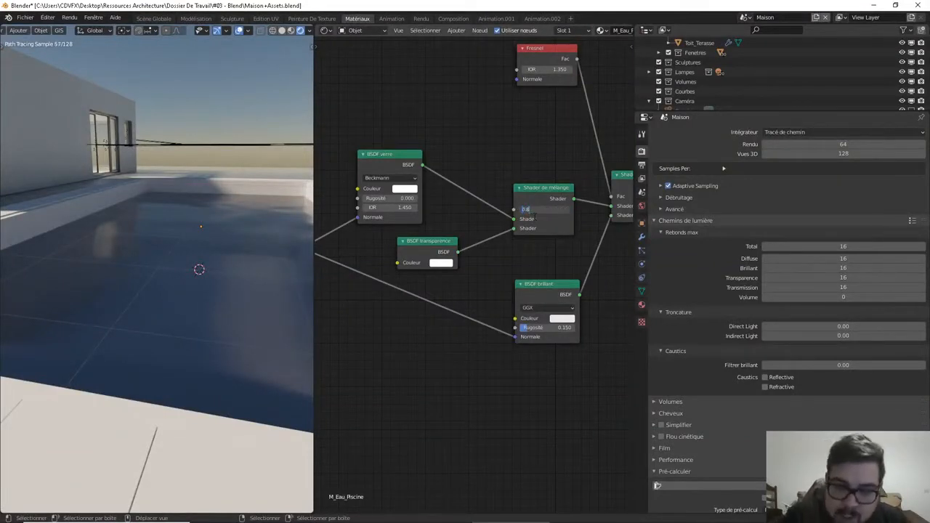
pyautogui.press('Return')
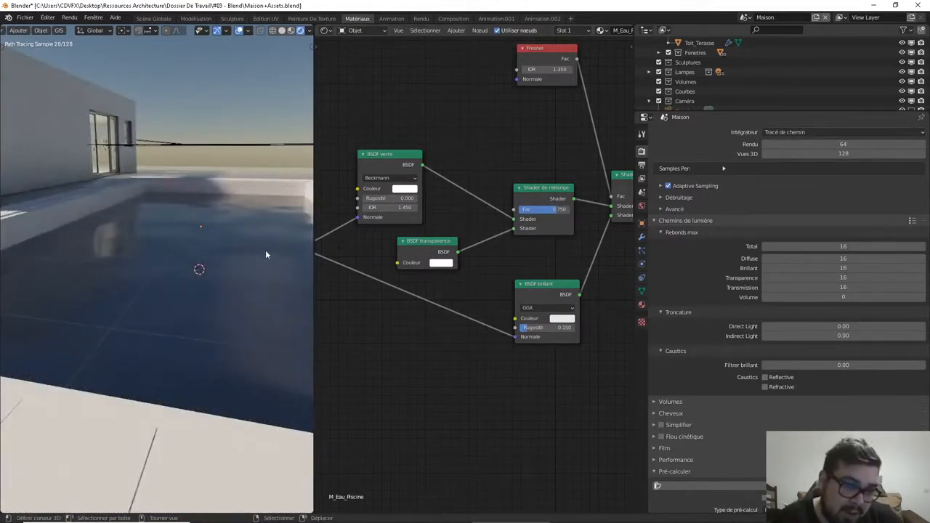
# Save the Maison+Assets file with the updated pool water material
pyautogui.moveTo(265, 248); pyautogui.dragTo(206, 225, button='middle')
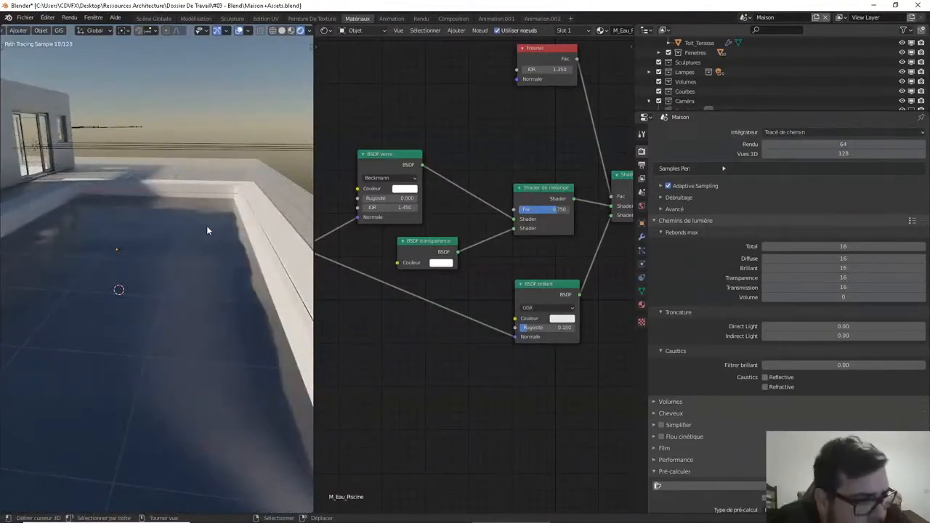
pyautogui.click(25, 16)
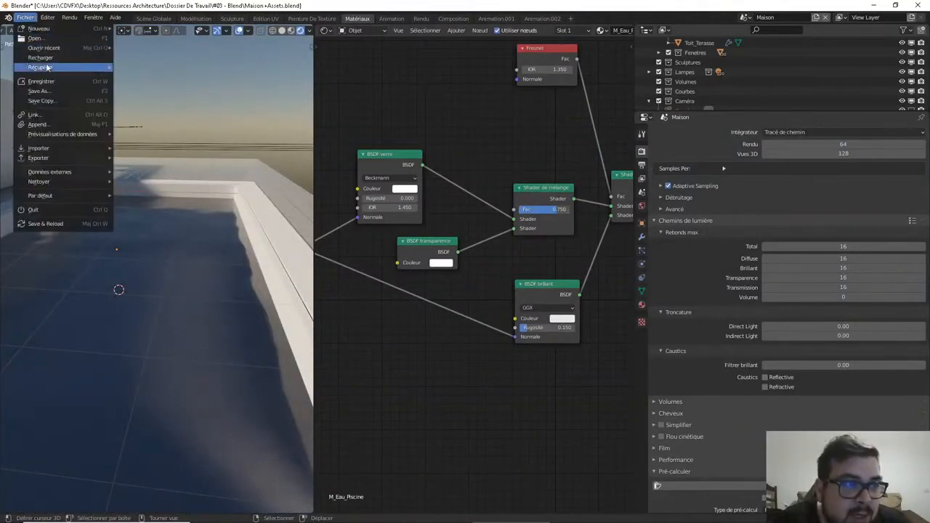
pyautogui.click(52, 81)
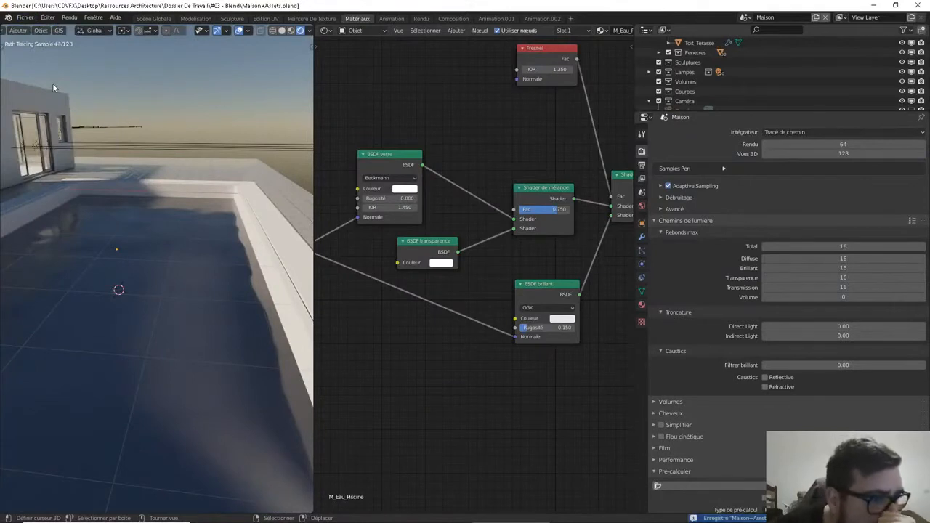
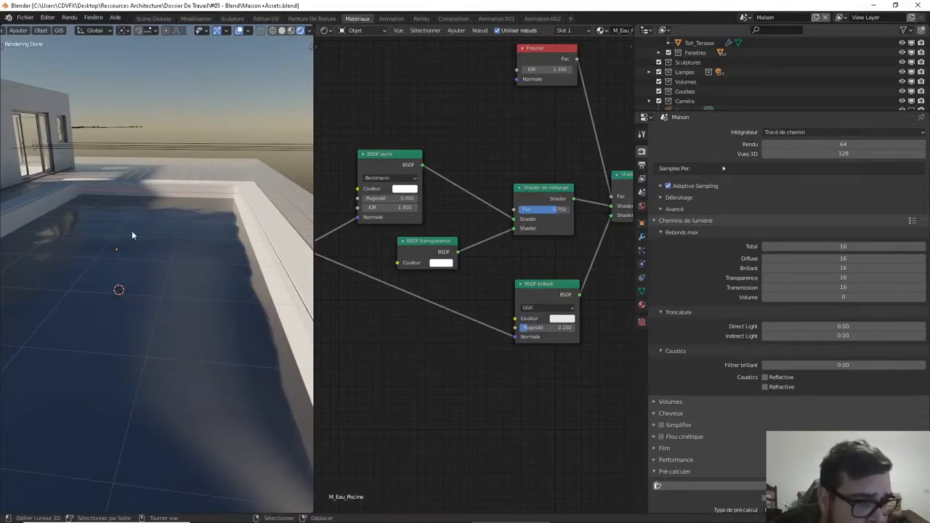
# Examine the rendered pool water and its reflections from several distances and angles
pyautogui.scroll(-4, 132, 235)
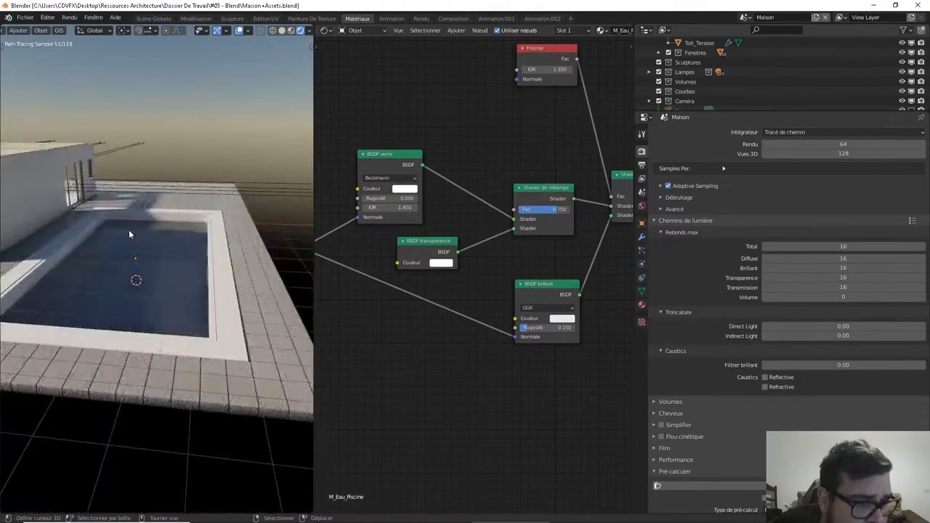
pyautogui.moveTo(128, 230); pyautogui.dragTo(116, 230, button='middle')
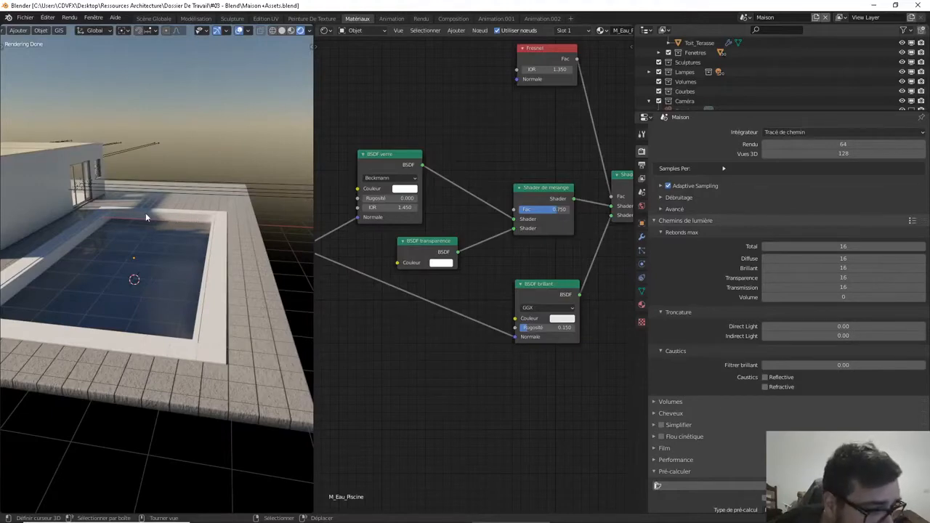
pyautogui.moveTo(224, 250)
pyautogui.mouseDown(button='middle')
pyautogui.moveTo(163, 307)
pyautogui.moveTo(172, 299)
pyautogui.mouseUp(button='middle')
pyautogui.scroll(2, 171, 299)
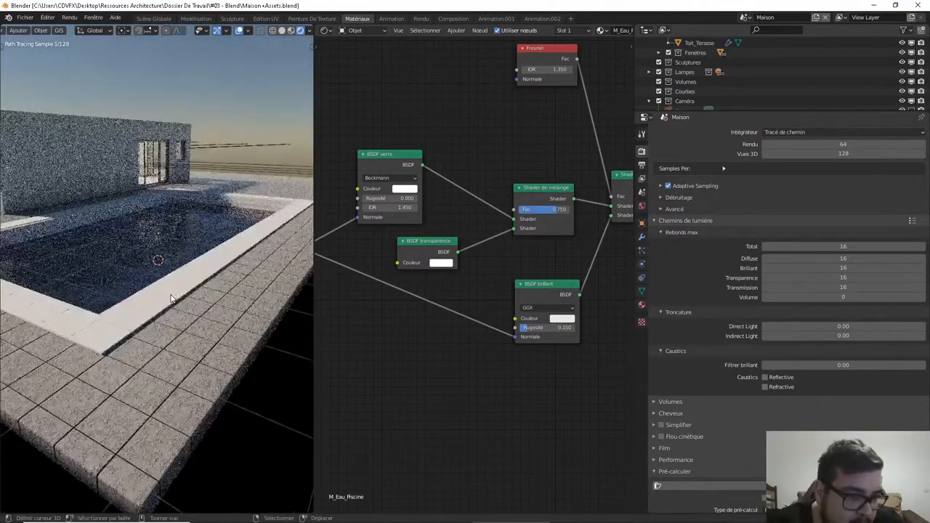
pyautogui.scroll(2, 172, 299)
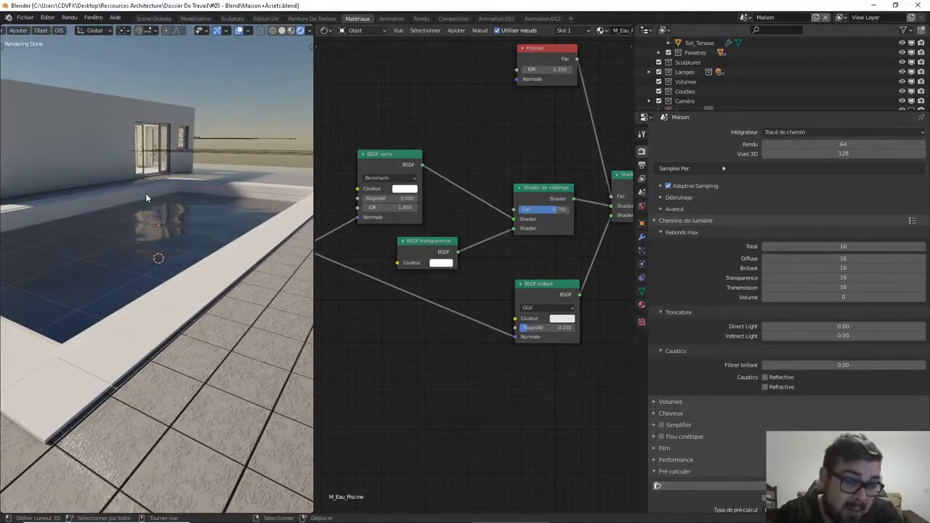
pyautogui.moveTo(145, 196); pyautogui.dragTo(138, 227, button='middle')
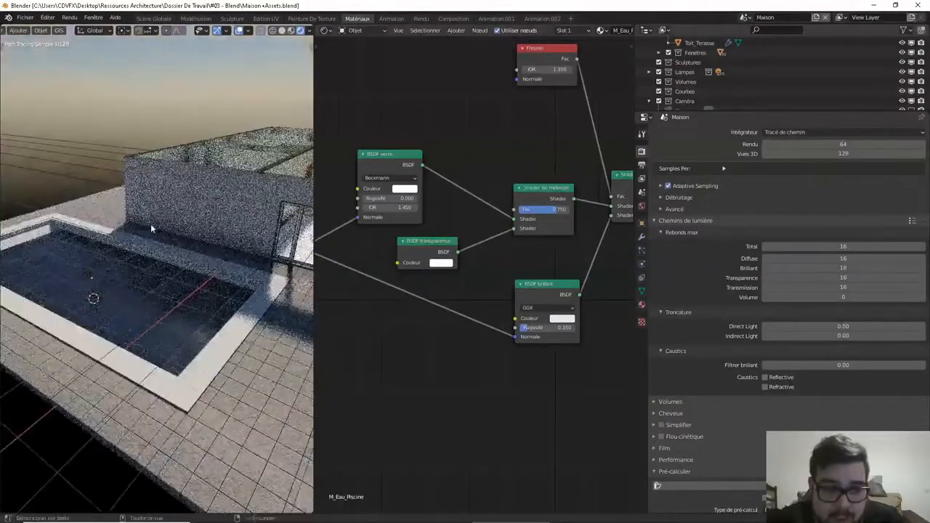
# Switch to the Scene Globale workspace and show its 3D viewport in solid shading
pyautogui.hotkey('shift', 'z')
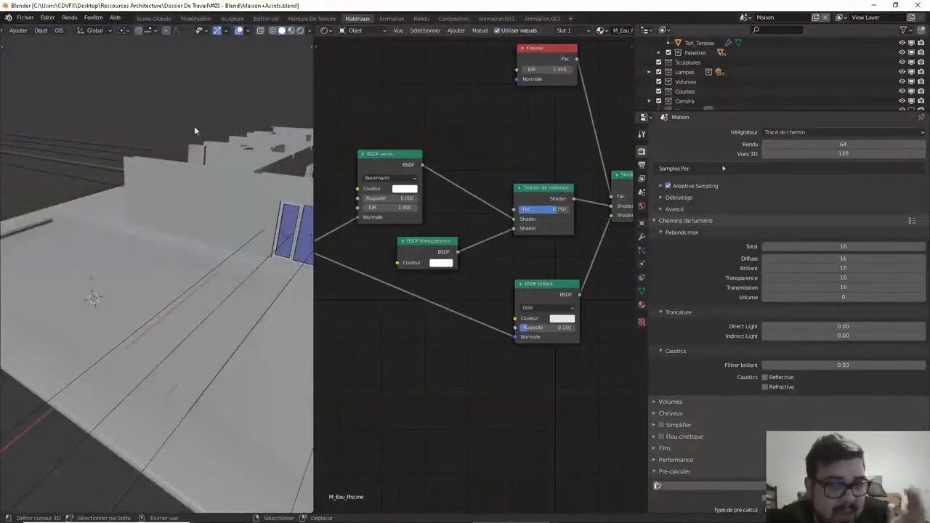
pyautogui.click(156, 19)
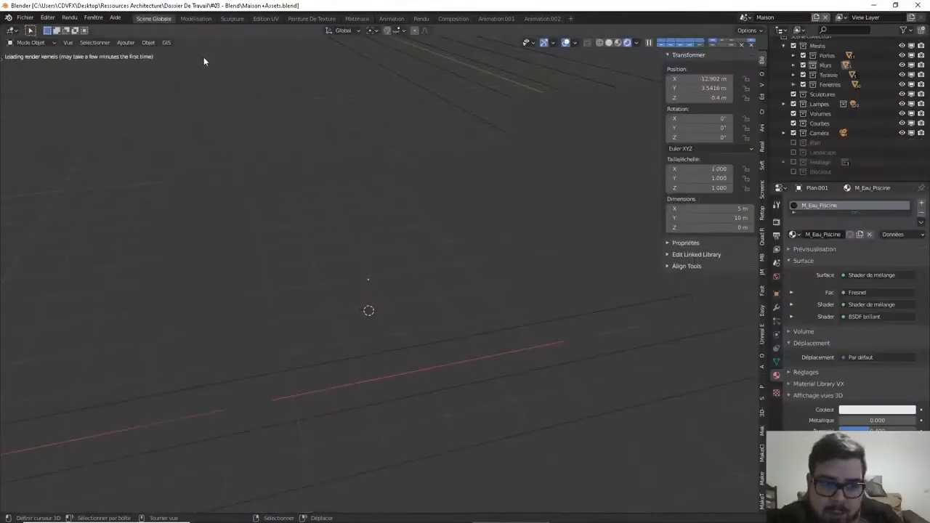
pyautogui.hotkey('shift', 'z')
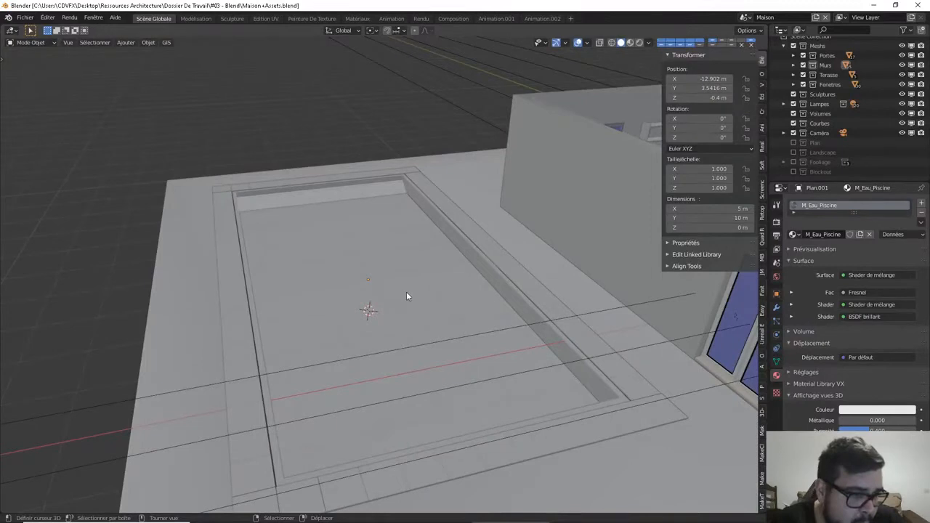
# Enable the Landscape collection and view the terrain surrounding the whole house
pyautogui.scroll(-3, 407, 292)
pyautogui.keyDown('shift'); pyautogui.moveTo(508, 338); pyautogui.dragTo(456, 301, button='middle'); pyautogui.keyUp('shift')
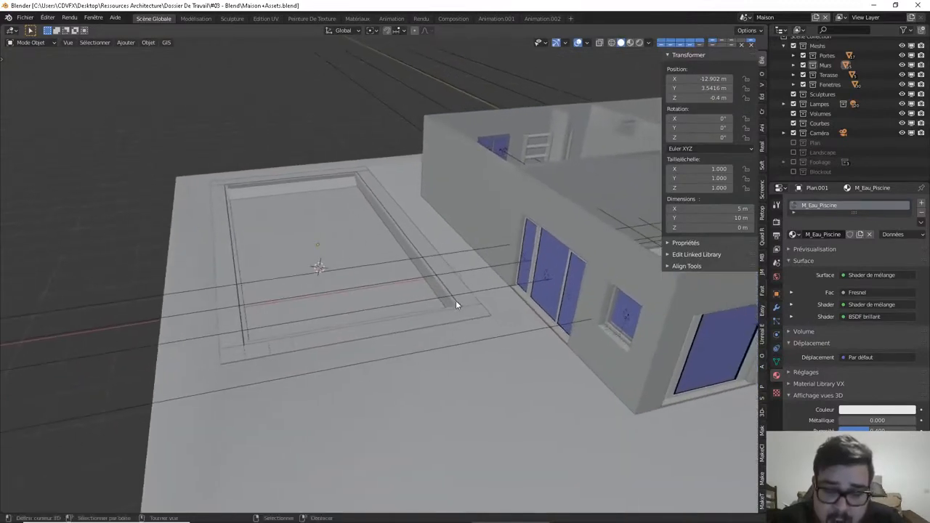
pyautogui.scroll(-5, 456, 300)
pyautogui.moveTo(525, 332); pyautogui.dragTo(407, 281, button='middle')
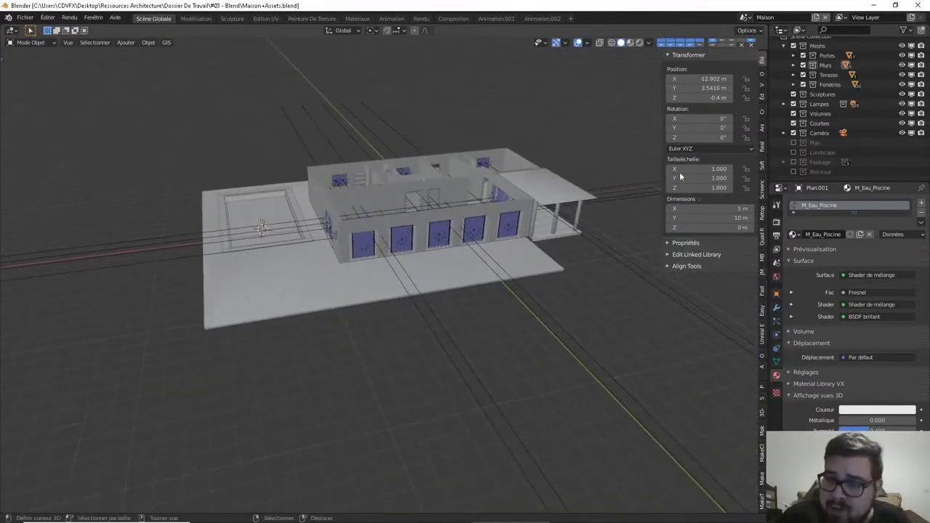
pyautogui.click(793, 153)
pyautogui.scroll(-3, 509, 275)
pyautogui.moveTo(453, 296); pyautogui.dragTo(169, 299, button='middle')
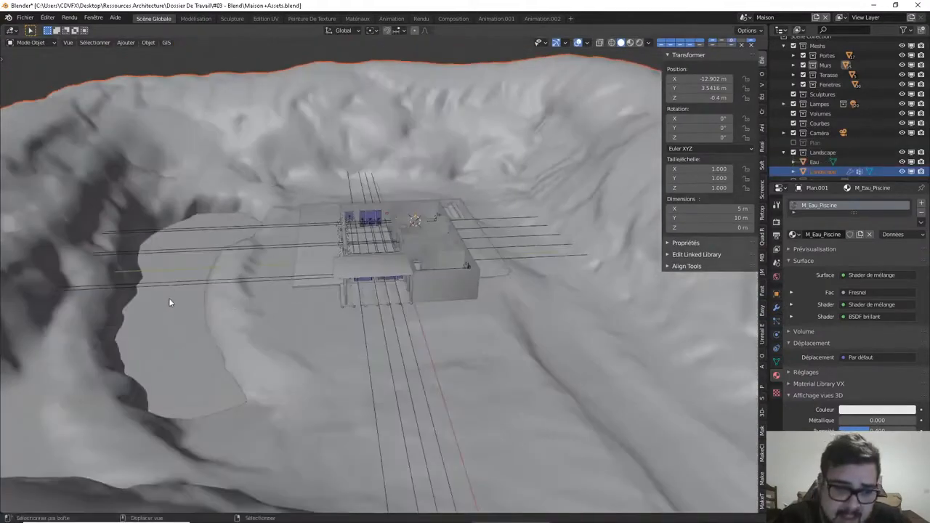
# Examine the terrain and its lake water beside the house in rendered shading and in material preview
pyautogui.hotkey('shift', 'z')
pyautogui.moveTo(221, 257); pyautogui.dragTo(362, 261, button='middle')
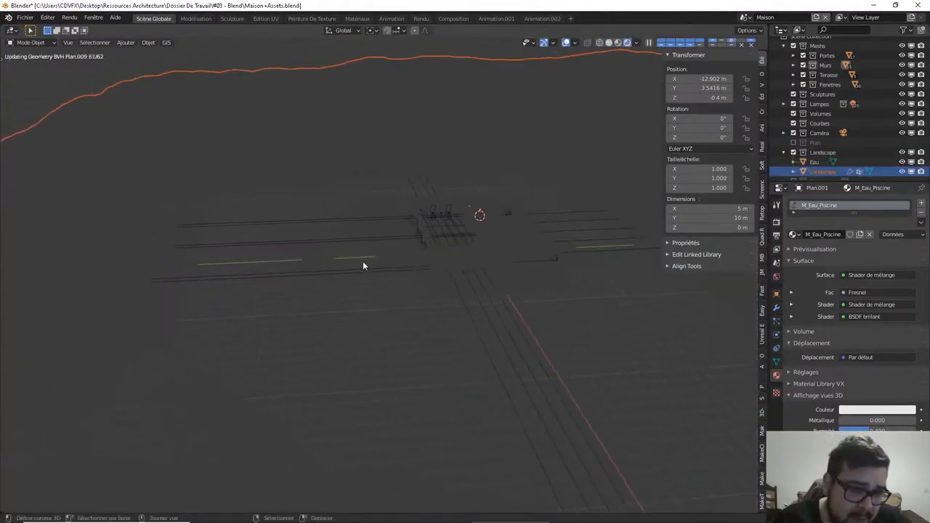
pyautogui.scroll(4, 285, 274)
pyautogui.scroll(2, 286, 276)
pyautogui.keyDown('shift'); pyautogui.moveTo(192, 284); pyautogui.dragTo(313, 225, button='middle'); pyautogui.keyUp('shift')
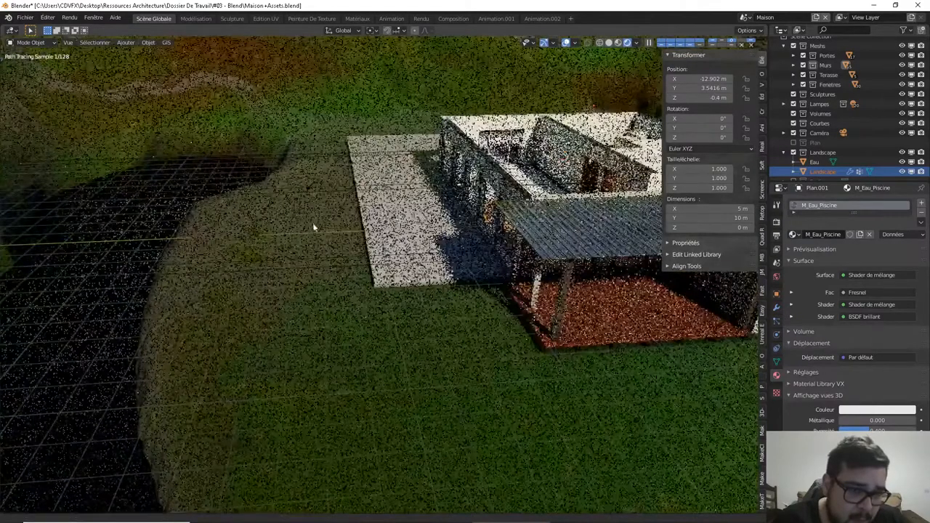
pyautogui.scroll(3, 313, 224)
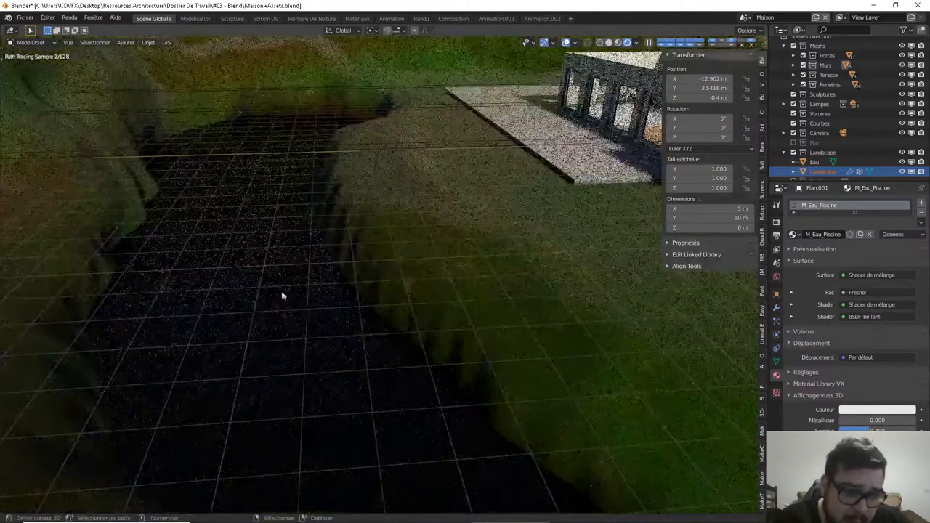
pyautogui.click(618, 43)
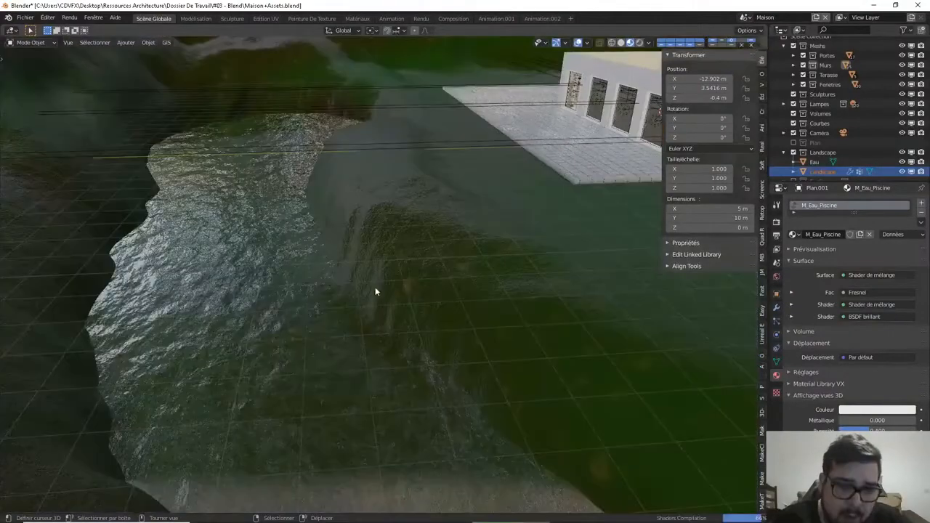
pyautogui.moveTo(376, 291); pyautogui.dragTo(218, 306, button='middle')
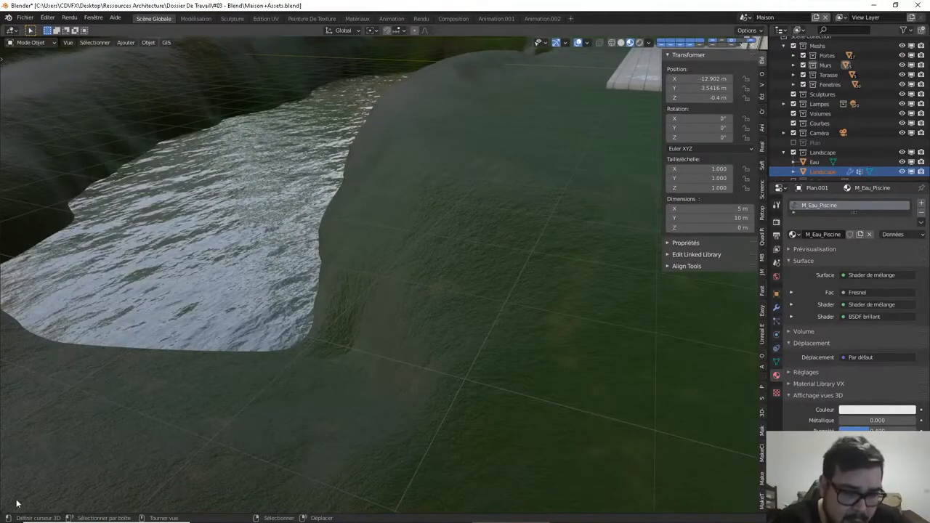
# Split off a narrow area beneath the 3D viewport and make it a Timeline editor
pyautogui.moveTo(3, 512); pyautogui.dragTo(7, 488)
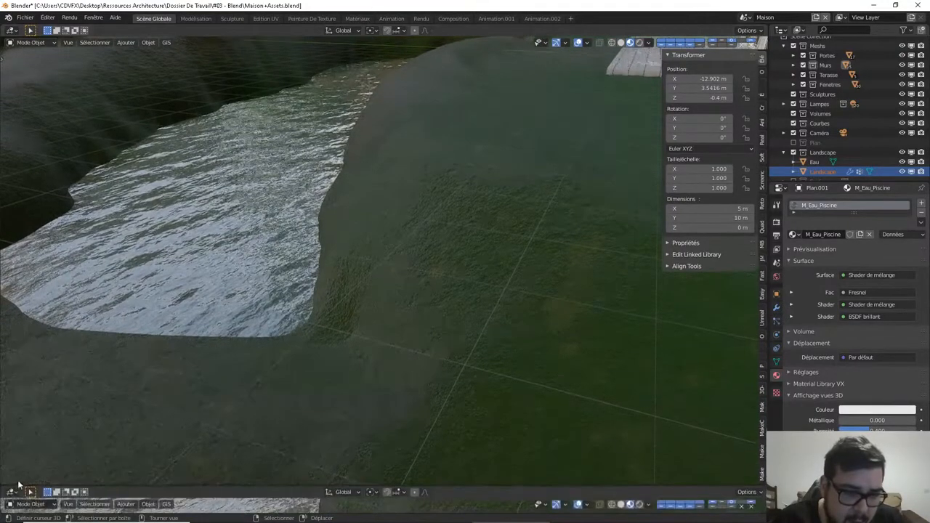
pyautogui.click(12, 492)
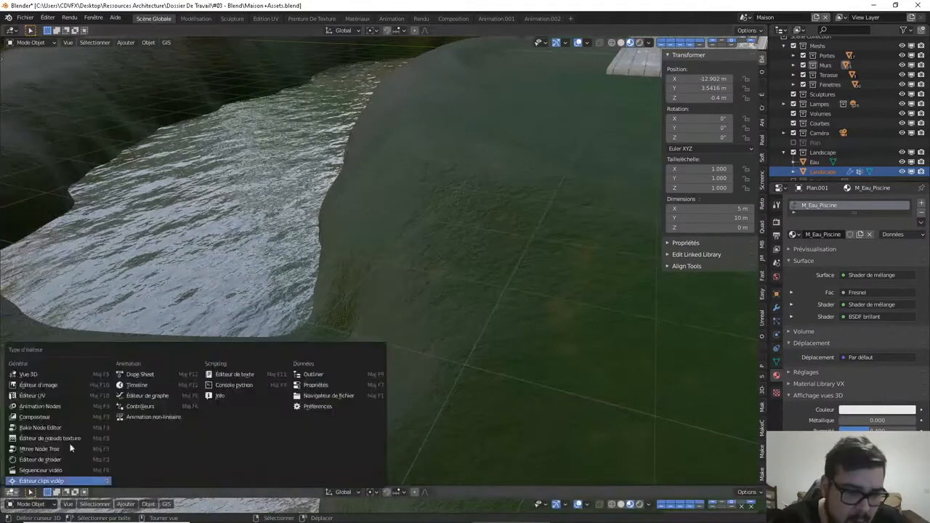
pyautogui.click(146, 385)
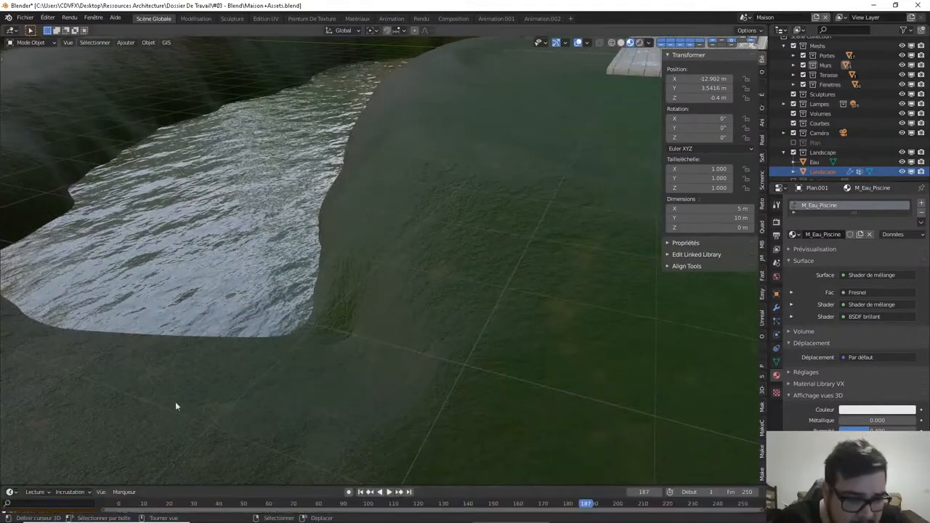
# Play the animation from the first frame to check the water movement, and return to frame 1
pyautogui.click(361, 492)
pyautogui.click(390, 492)
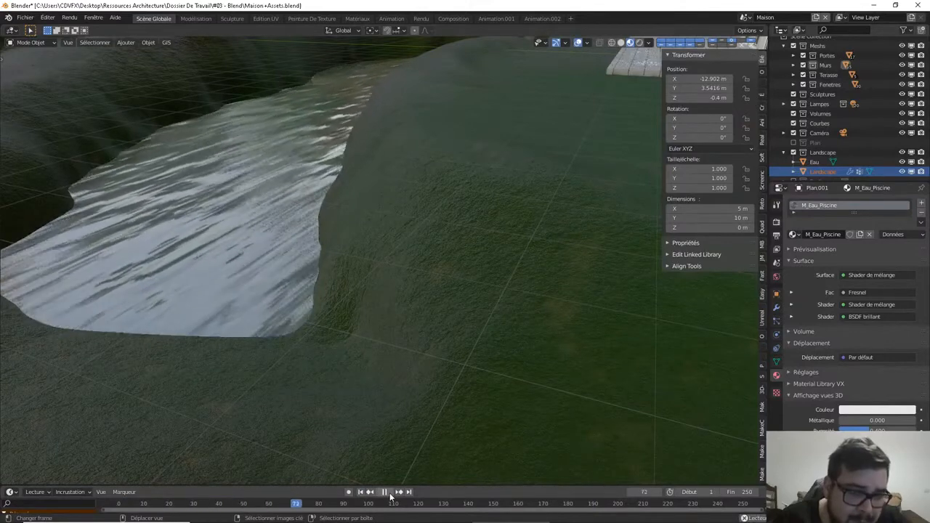
pyautogui.click(385, 492)
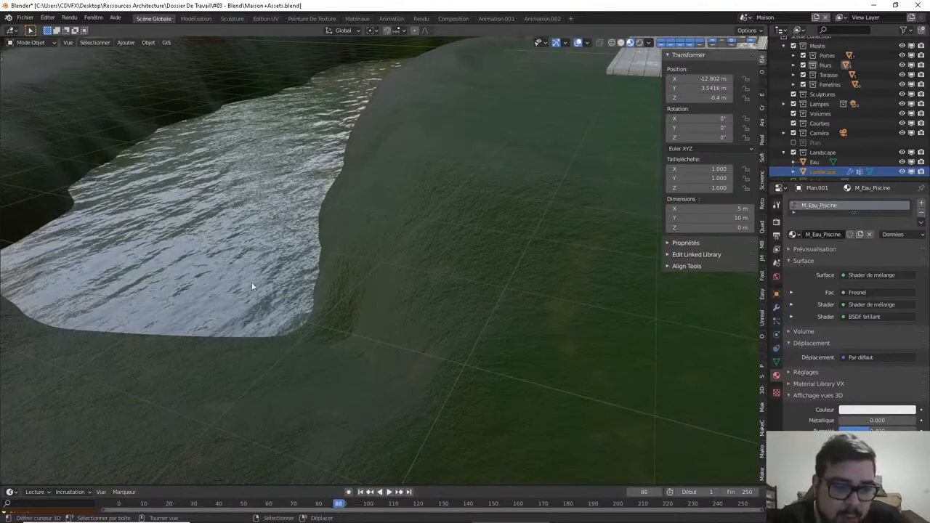
pyautogui.click(362, 492)
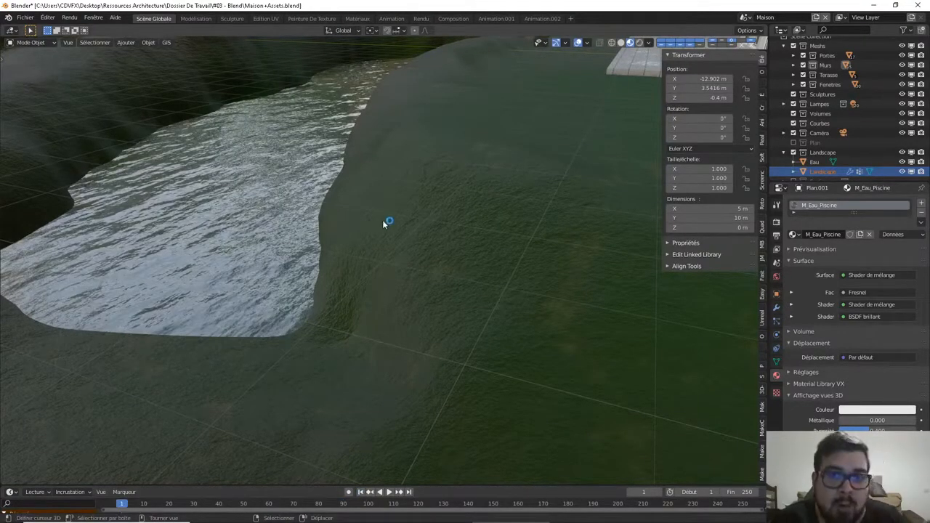
# Switch the viewport to solid shading and add a mesh cube at the 3D cursor in the pool
pyautogui.moveTo(424, 177); pyautogui.dragTo(415, 311, button='middle')
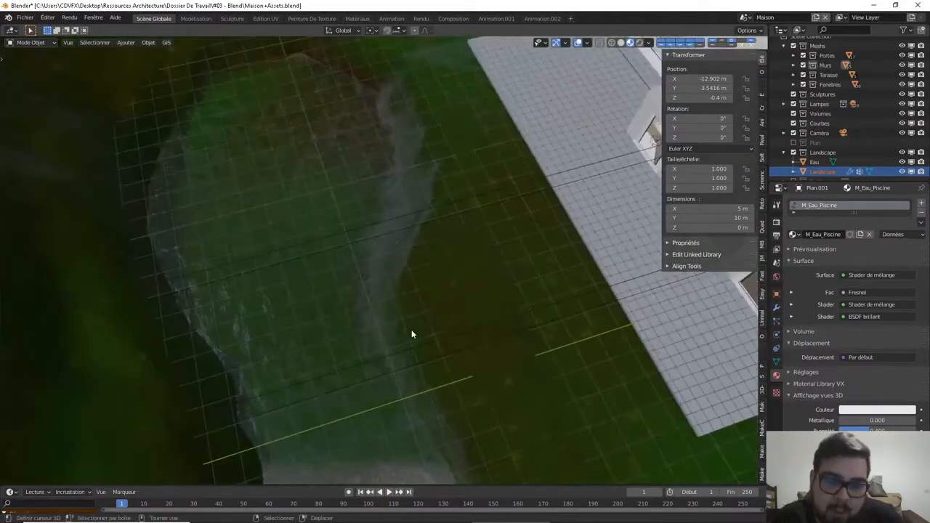
pyautogui.moveTo(416, 269); pyautogui.dragTo(460, 299, button='middle')
pyautogui.press('z')
pyautogui.moveTo(472, 186)
pyautogui.mouseDown(button='middle')
pyautogui.moveTo(450, 286)
pyautogui.moveTo(475, 291)
pyautogui.moveTo(386, 322)
pyautogui.moveTo(334, 249)
pyautogui.moveTo(334, 172)
pyautogui.moveTo(457, 43)
pyautogui.moveTo(328, 393)
pyautogui.moveTo(406, 236)
pyautogui.moveTo(336, 361)
pyautogui.moveTo(316, 367)
pyautogui.moveTo(276, 353)
pyautogui.moveTo(345, 286)
pyautogui.mouseUp(button='middle')
pyautogui.scroll(-3, 337, 361)
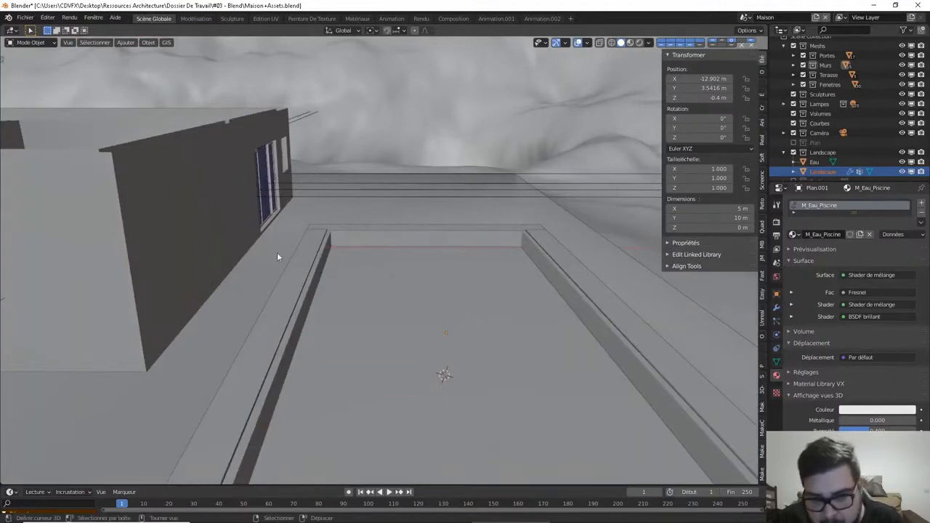
pyautogui.moveTo(363, 266); pyautogui.dragTo(396, 280, button='middle')
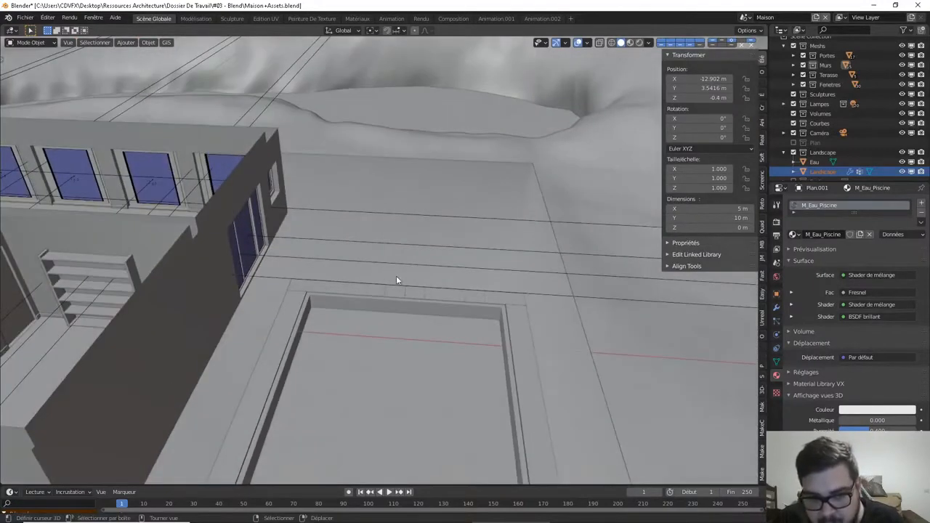
pyautogui.moveTo(386, 315); pyautogui.dragTo(347, 313, button='middle')
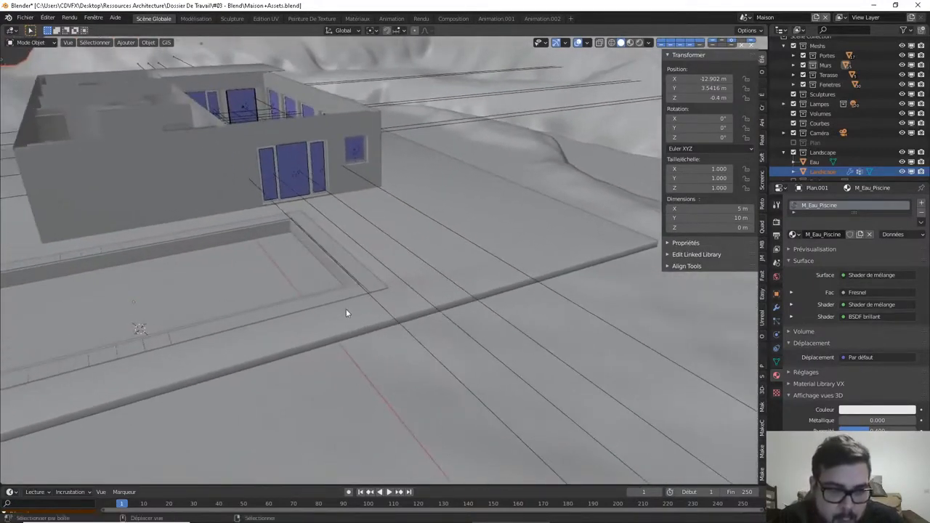
pyautogui.hotkey('shift', 'a')
pyautogui.moveTo(297, 298)
pyautogui.moveTo(355, 5)
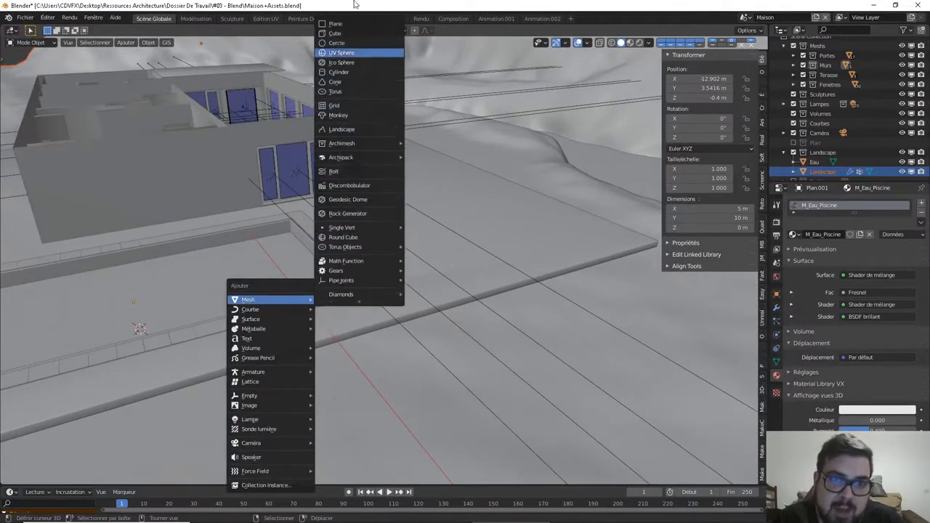
pyautogui.click(352, 34)
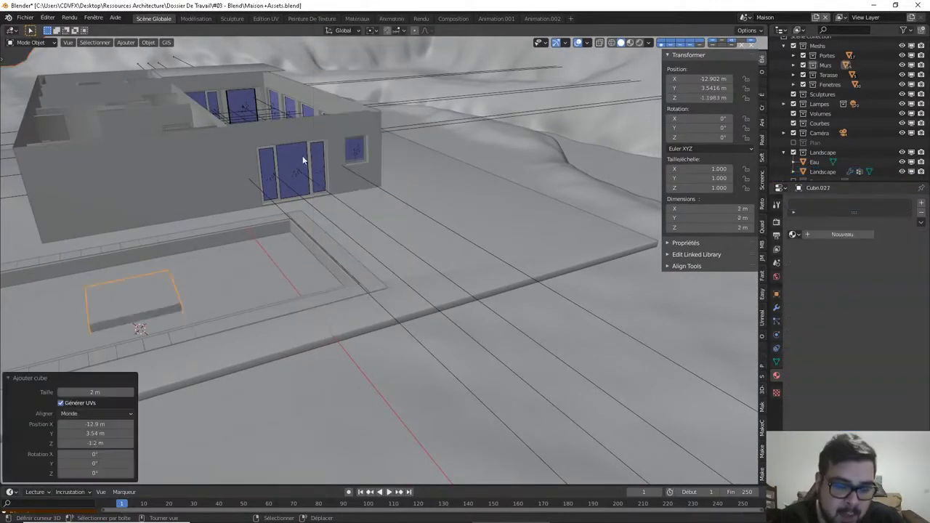
# Flatten the cube into a 1 × 0.5 × 0.05 m slab by scaling Z 0.025, X 0.5 and Y 0.25
pyautogui.press('s')
pyautogui.write('z')
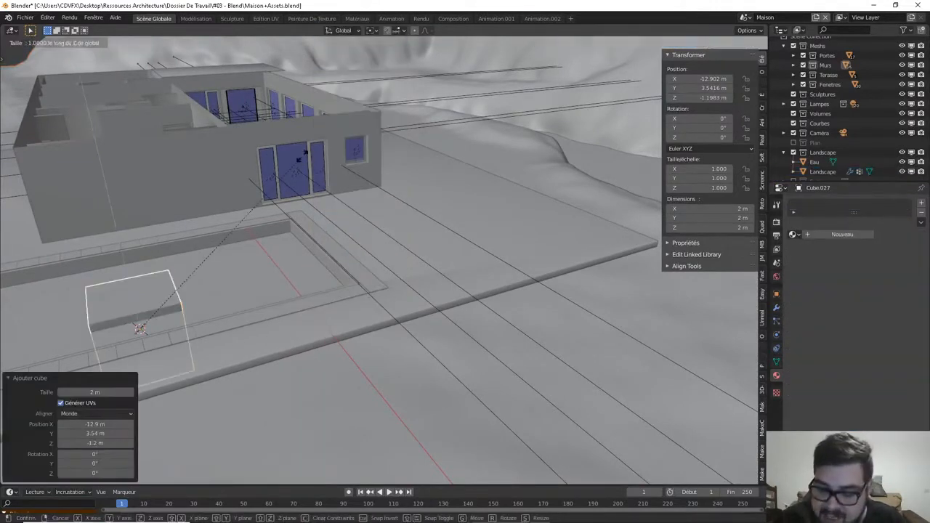
pyautogui.write('0.0')
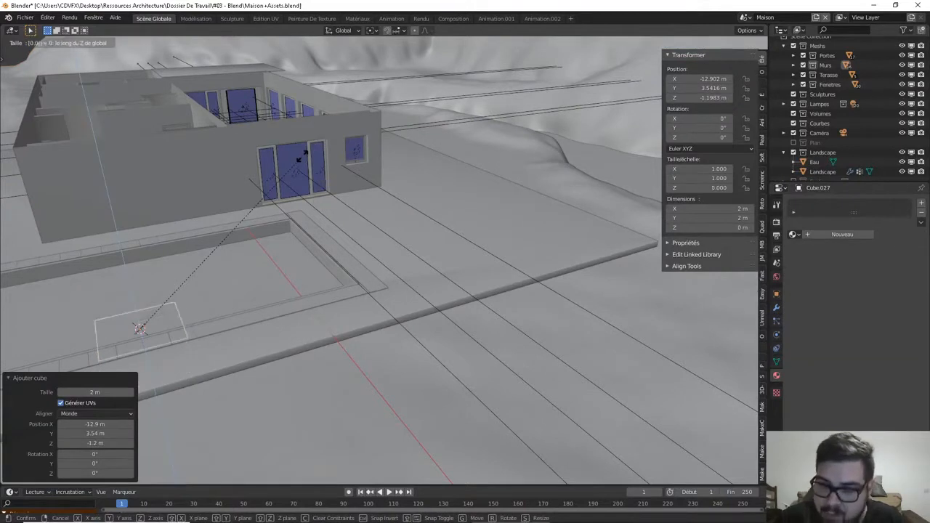
pyautogui.write('25')
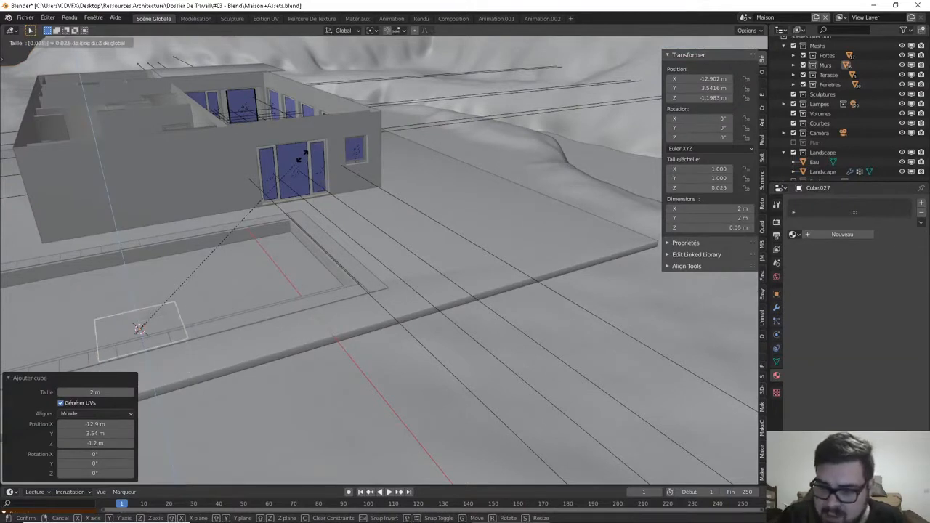
pyautogui.press('Return')
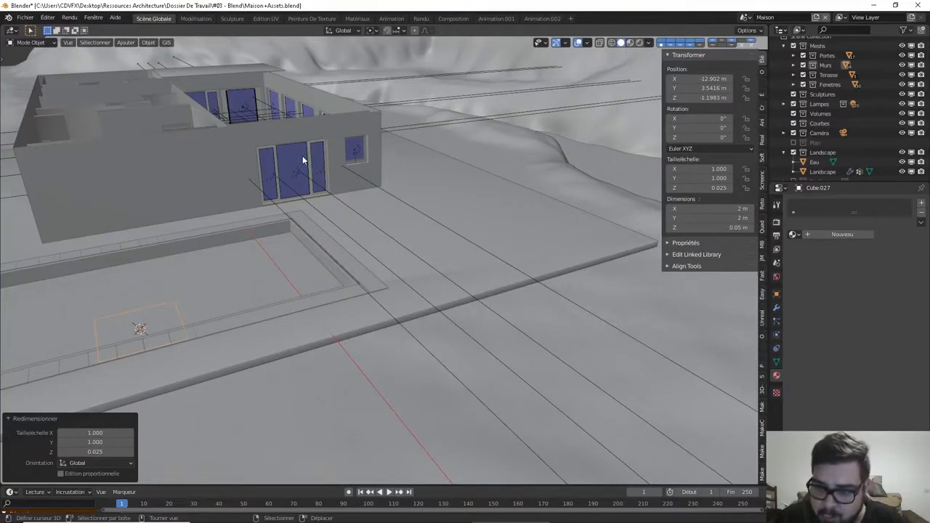
pyautogui.press('s')
pyautogui.press('x')
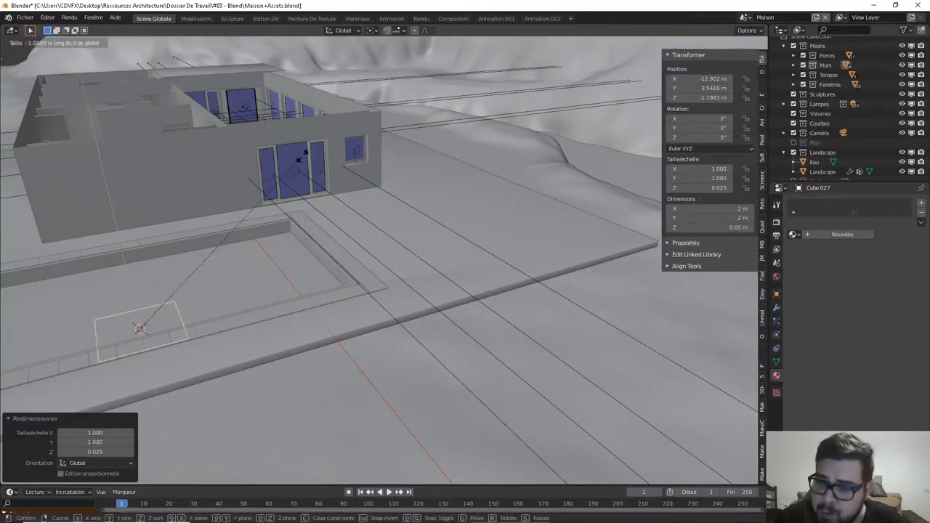
pyautogui.write('0.5')
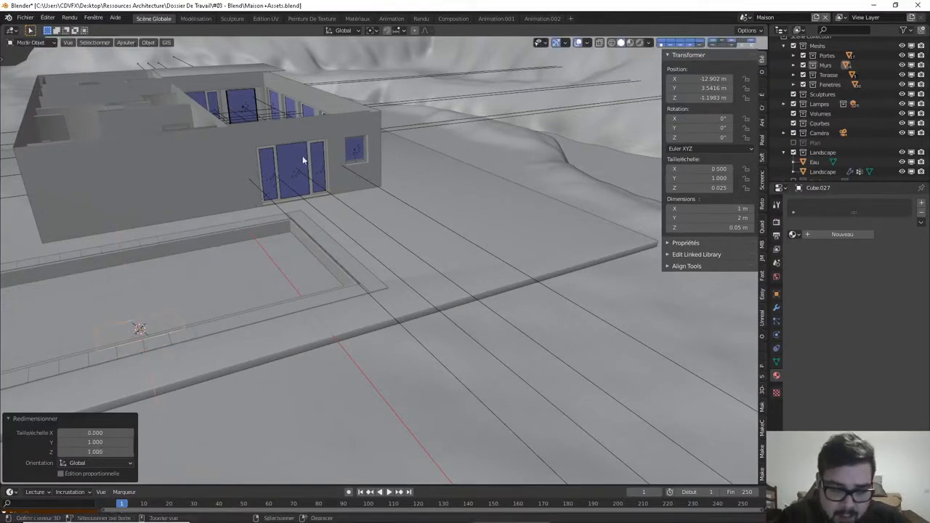
pyautogui.press('s')
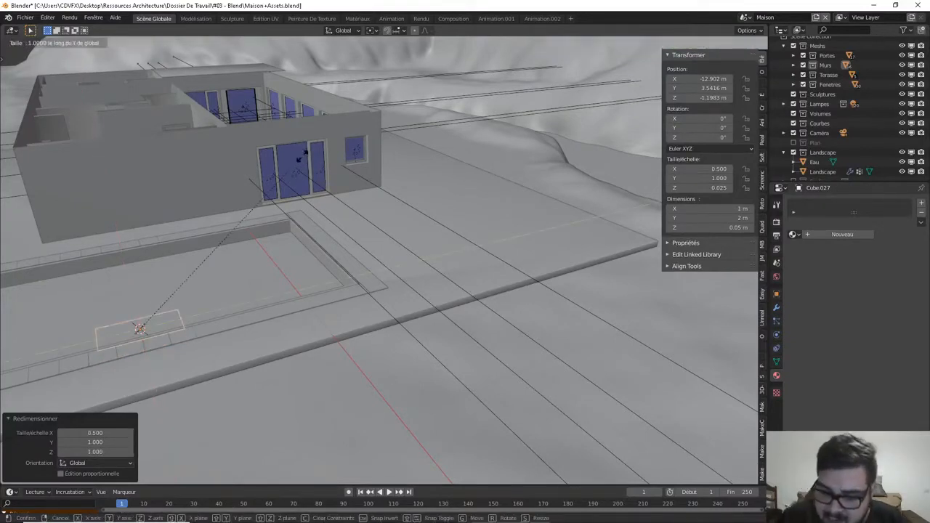
pyautogui.write('y0.25')
pyautogui.press('Return')
# Move the slab about -6.37 m along Y past the pool's end and raise it about 1.68 m along Z
pyautogui.press('g')
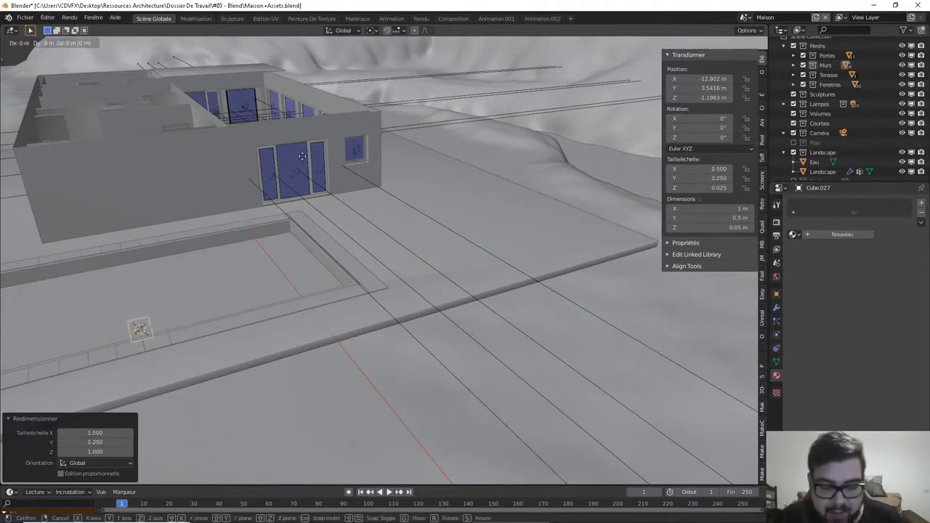
pyautogui.press('y')
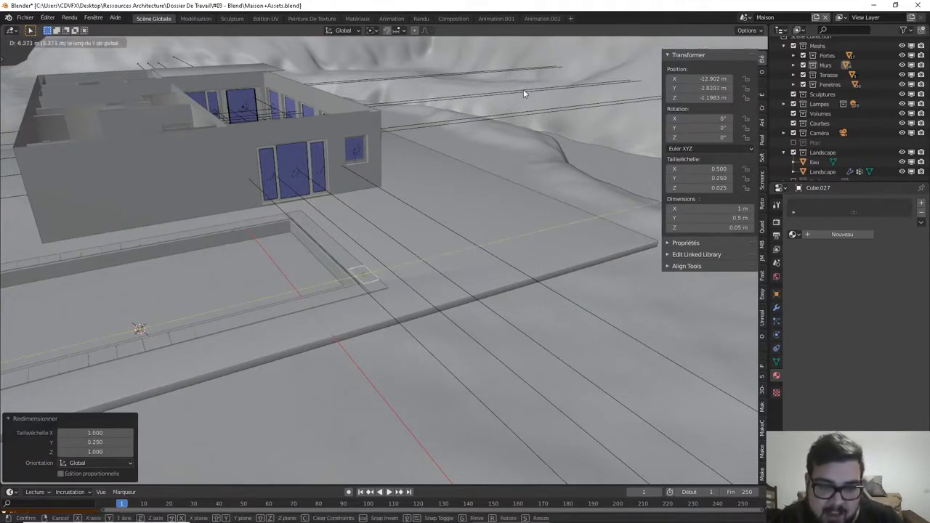
pyautogui.click(523, 93)
pyautogui.press('g')
pyautogui.press('z')
pyautogui.click(454, 270)
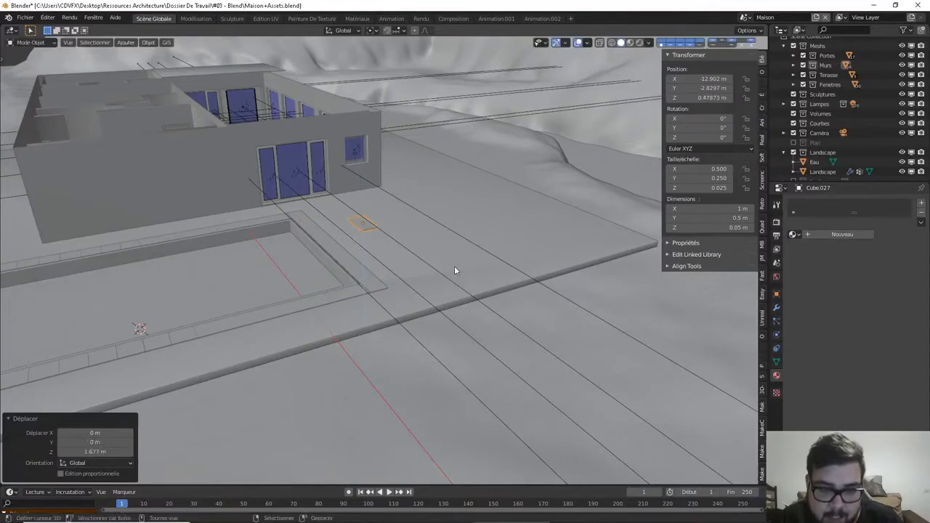
# Lower the slab about 0.46 m onto the terrace surface and shift it about -0.22 m along Y, away from the pool
pyautogui.moveTo(454, 270)
pyautogui.mouseDown(button='middle')
pyautogui.moveTo(322, 325)
pyautogui.moveTo(322, 291)
pyautogui.moveTo(376, 357)
pyautogui.moveTo(320, 334)
pyautogui.moveTo(385, 335)
pyautogui.moveTo(450, 276)
pyautogui.mouseUp(button='middle')
pyautogui.press('KP_7')
pyautogui.press('g')
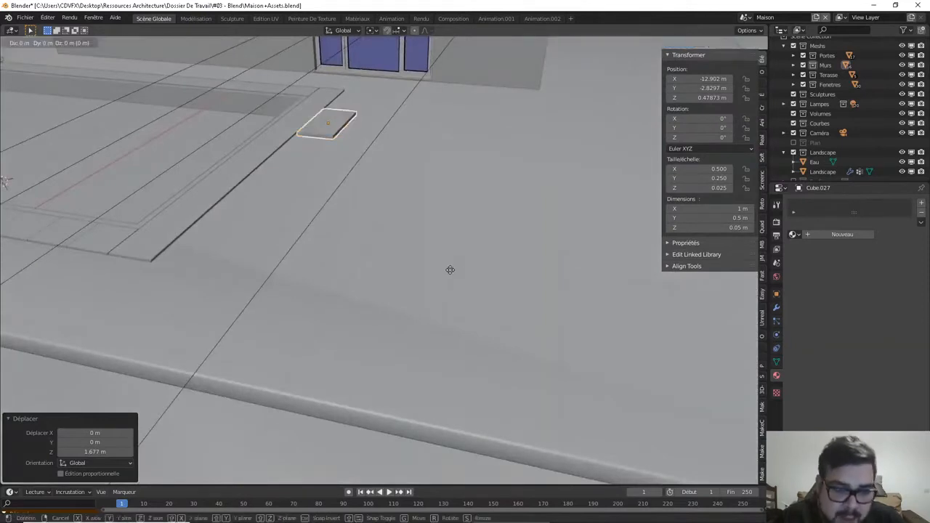
pyautogui.press('z')
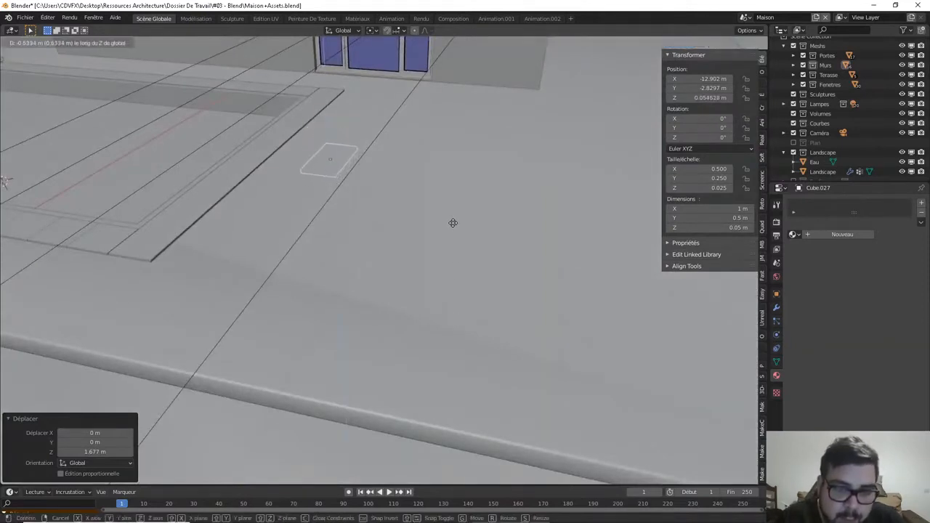
pyautogui.click(469, 179)
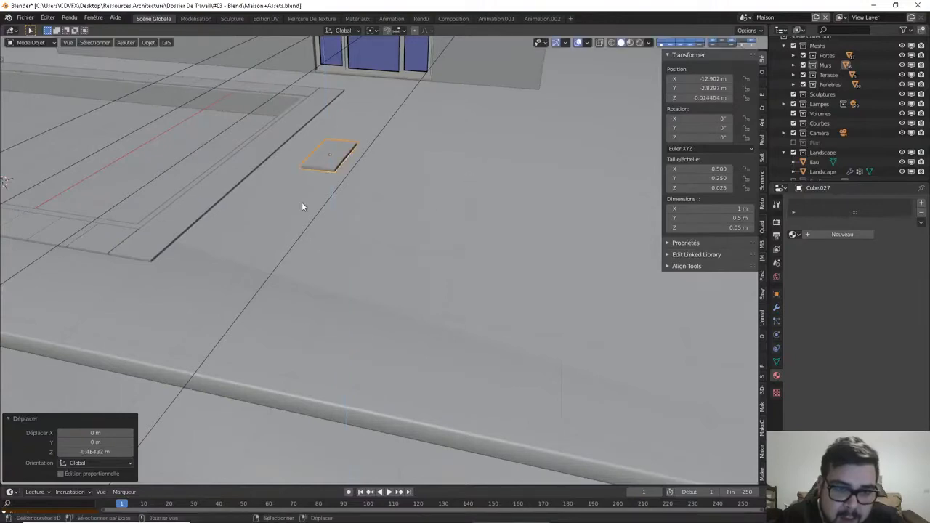
pyautogui.moveTo(303, 204); pyautogui.dragTo(368, 320, button='middle')
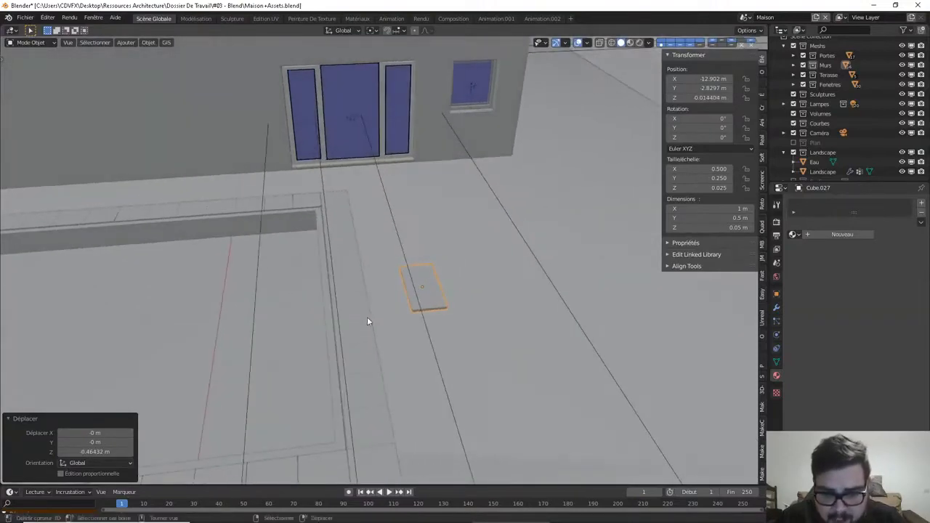
pyautogui.press('g')
pyautogui.press('y')
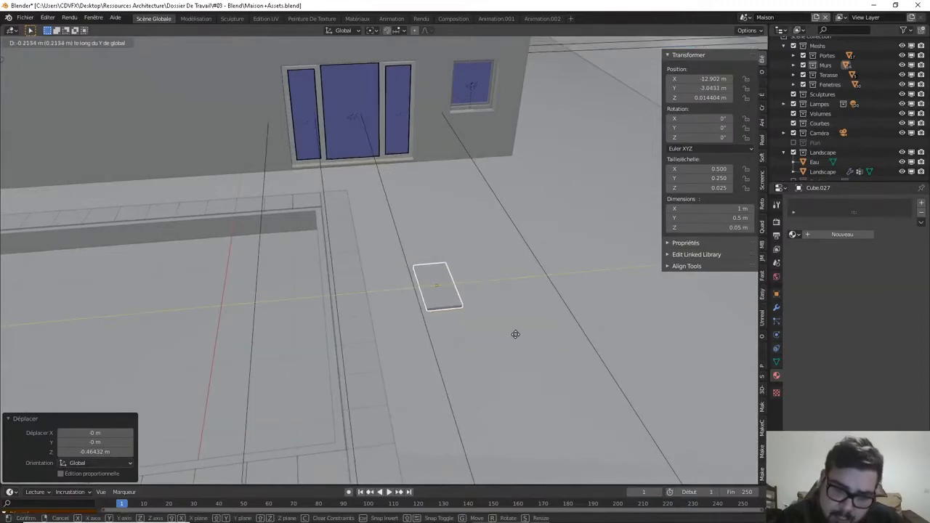
pyautogui.click(519, 337)
# Duplicate the slab about 0.53 m along Y toward the pool and scale the copy by 2 in Y to 1 m
pyautogui.moveTo(519, 336); pyautogui.dragTo(343, 359, button='middle')
pyautogui.hotkey('shift', 'd')
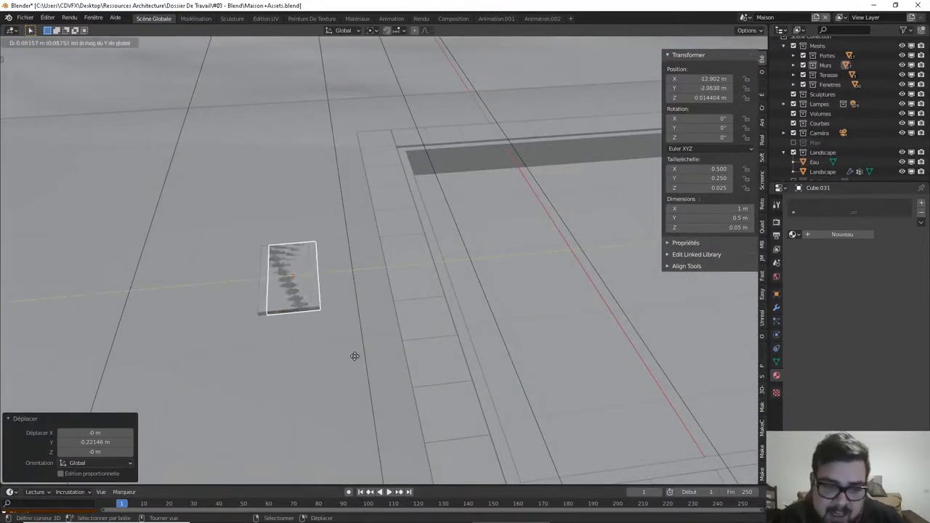
pyautogui.click(552, 375)
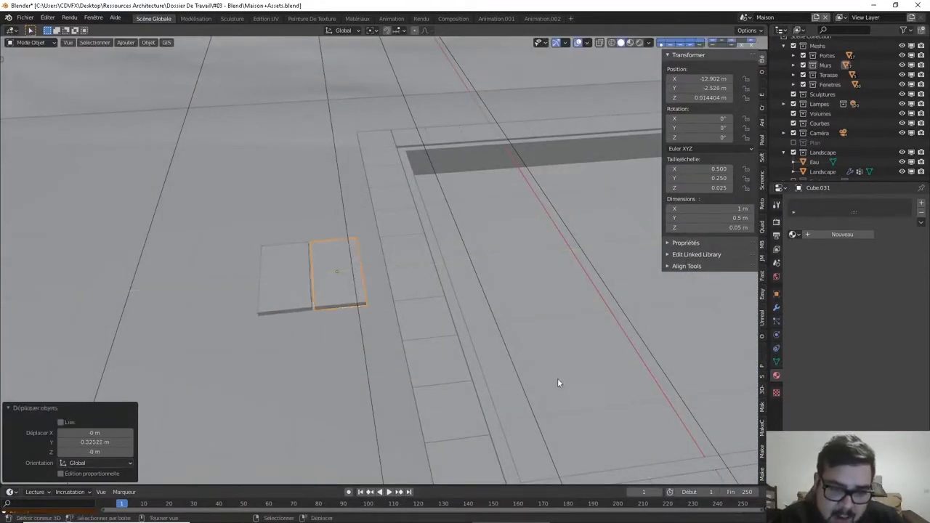
pyautogui.write('sy2')
pyautogui.press('Return')
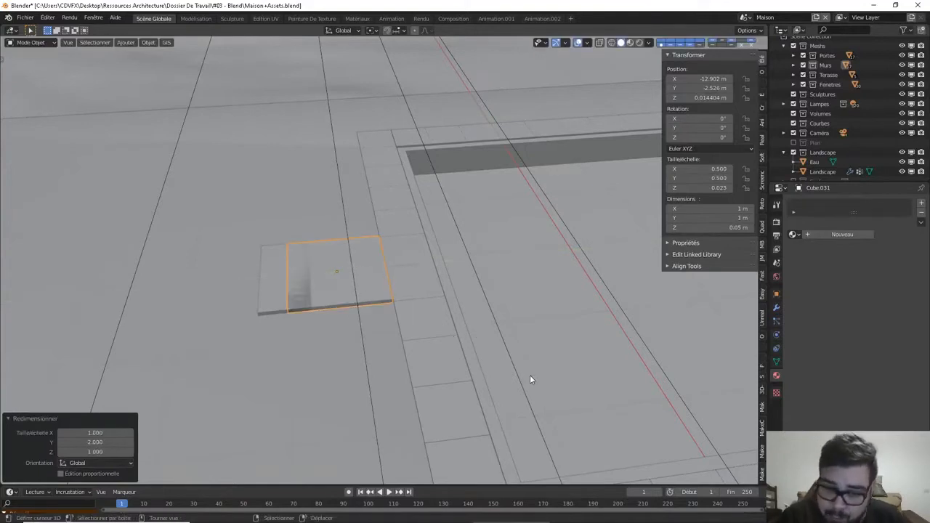
# Move the 1 × 1 m slab copy about 0.23 m along Y toward the pool
pyautogui.press('g')
pyautogui.press('y')
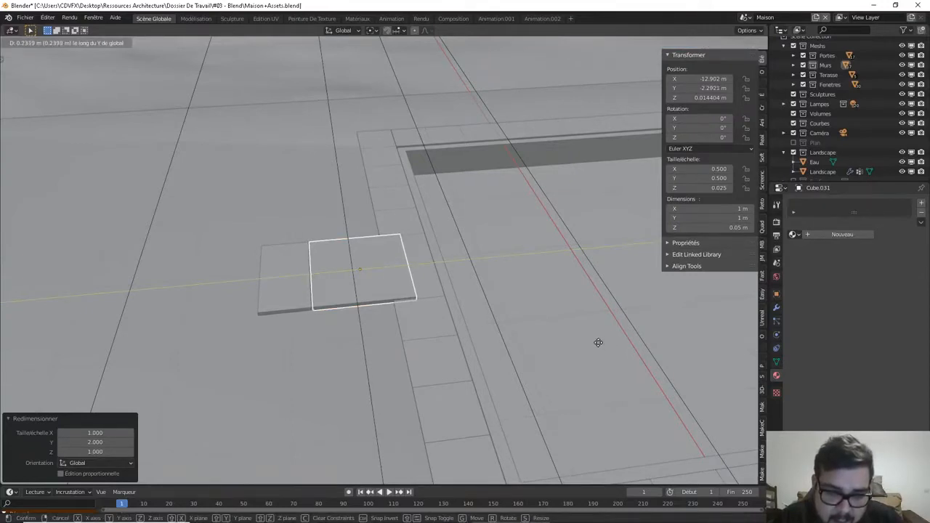
pyautogui.press('Return')
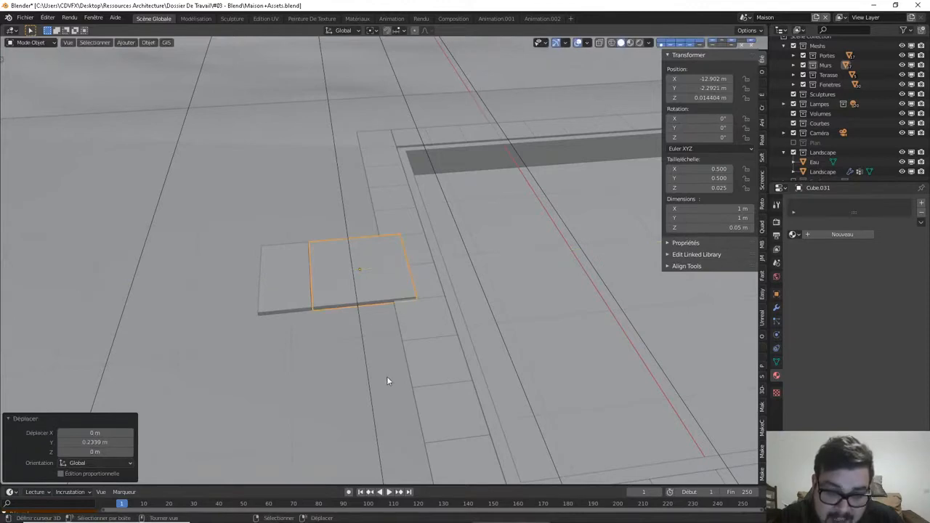
# Raise the top face of the 1 × 1 m slab by 0.25 m along Z
pyautogui.moveTo(390, 376); pyautogui.dragTo(451, 314, button='middle')
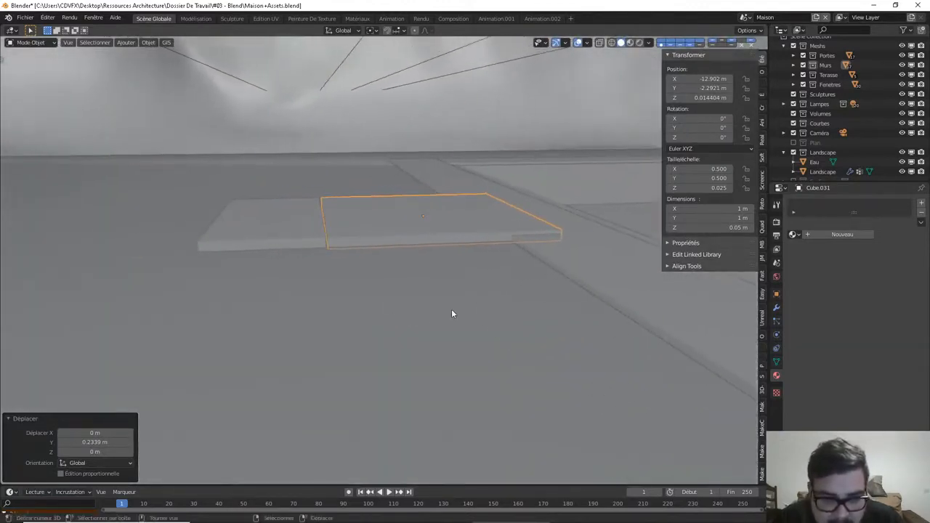
pyautogui.moveTo(423, 261); pyautogui.dragTo(418, 256, button='middle')
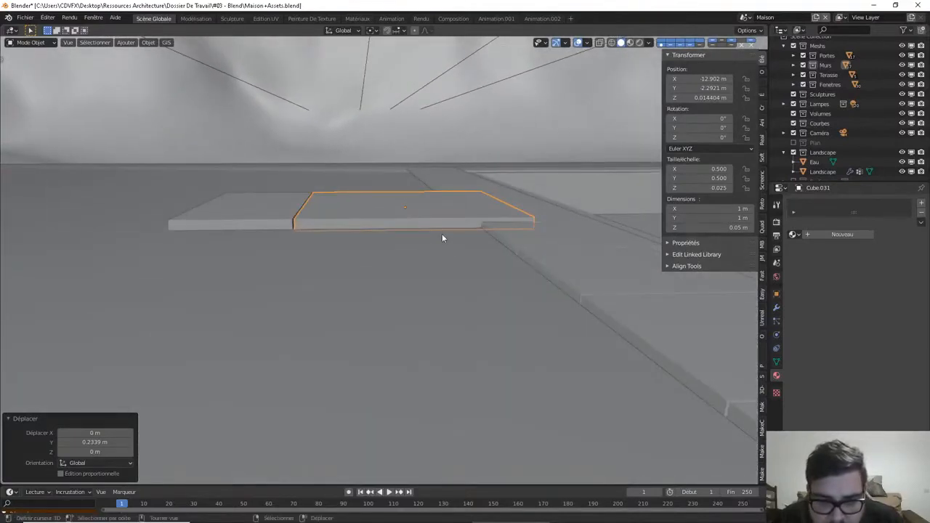
pyautogui.press('Tab')
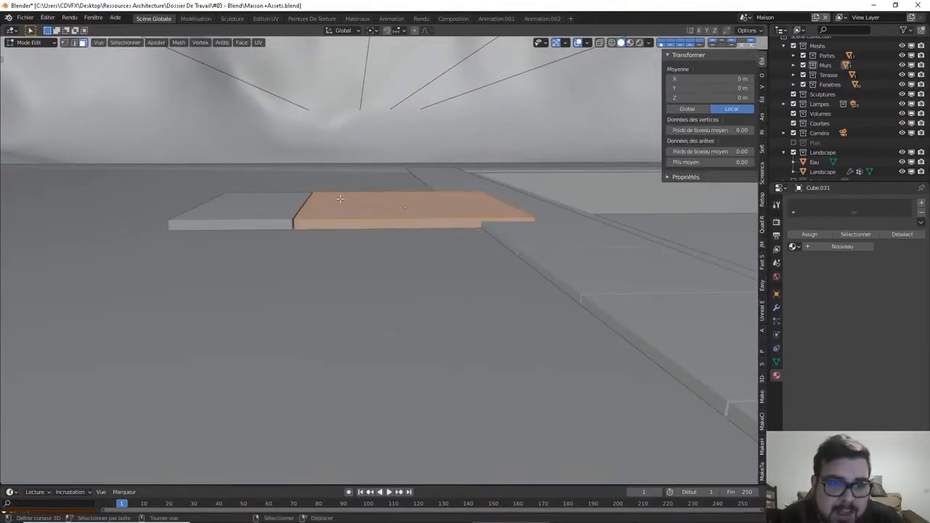
pyautogui.click(352, 199)
pyautogui.write('e')
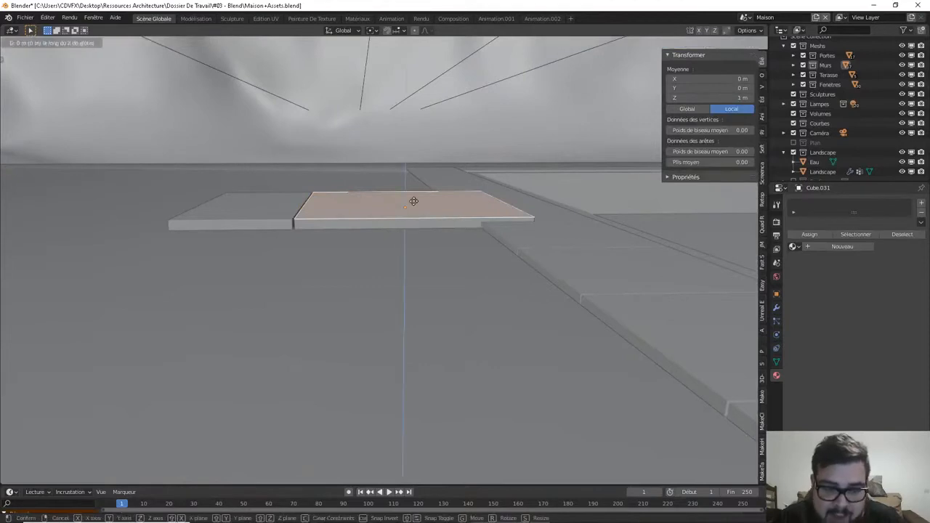
pyautogui.write('10')
pyautogui.press('Return')
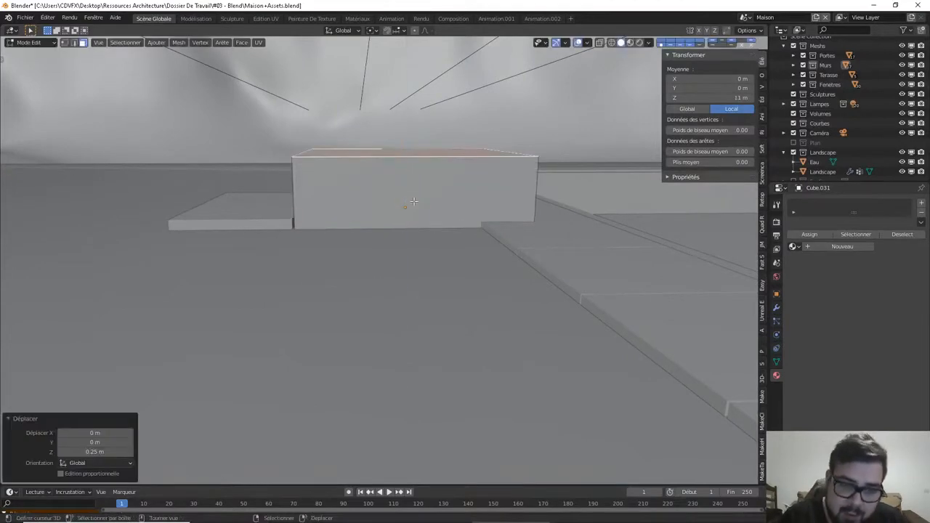
# Add two evenly spaced loop cuts across the raised block to split it into three equal strips
pyautogui.moveTo(422, 204); pyautogui.dragTo(501, 242, button='middle')
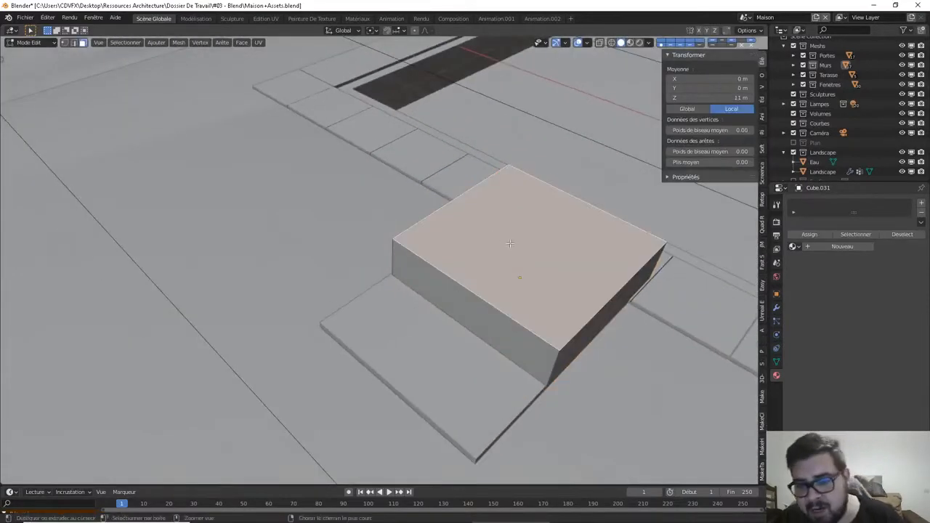
pyautogui.hotkey('ctrl', 'r')
pyautogui.scroll(1, 550, 185)
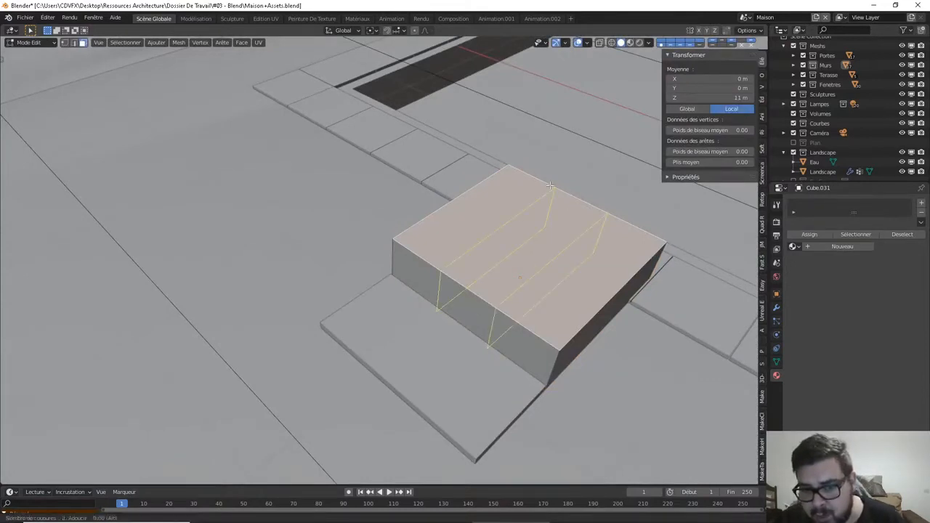
pyautogui.click(550, 186)
pyautogui.rightClick(551, 183)
pyautogui.moveTo(550, 183); pyautogui.dragTo(484, 286, button='middle')
# Switch to face selection and select the middle strip on top of the block
pyautogui.click(380, 253)
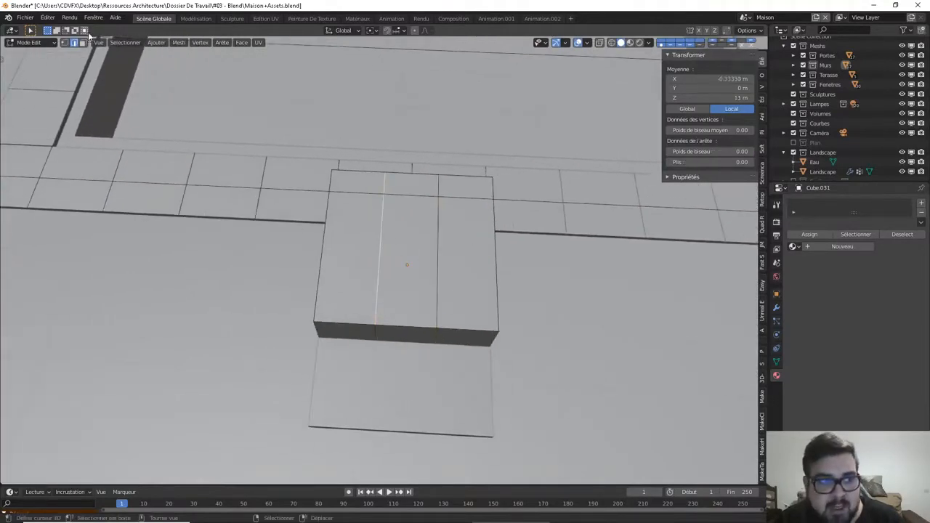
pyautogui.click(216, 97)
pyautogui.click(420, 204)
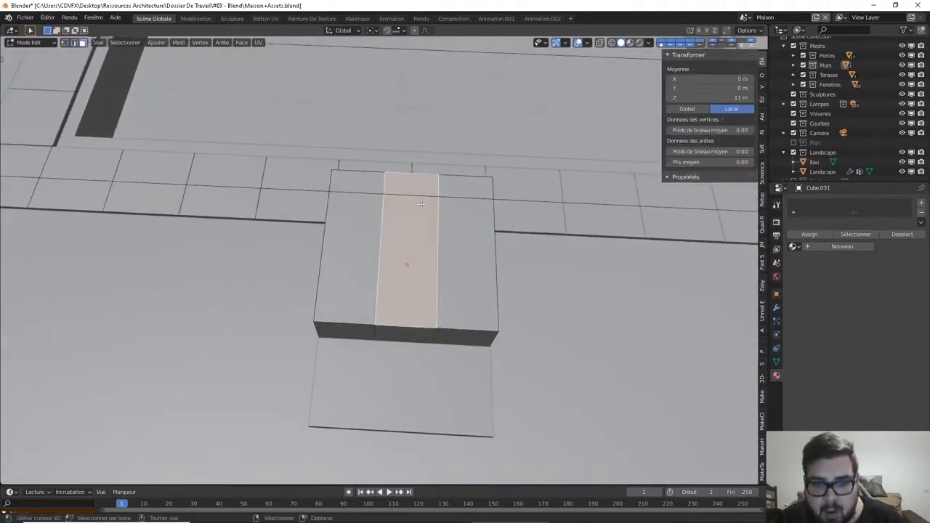
pyautogui.press('i')
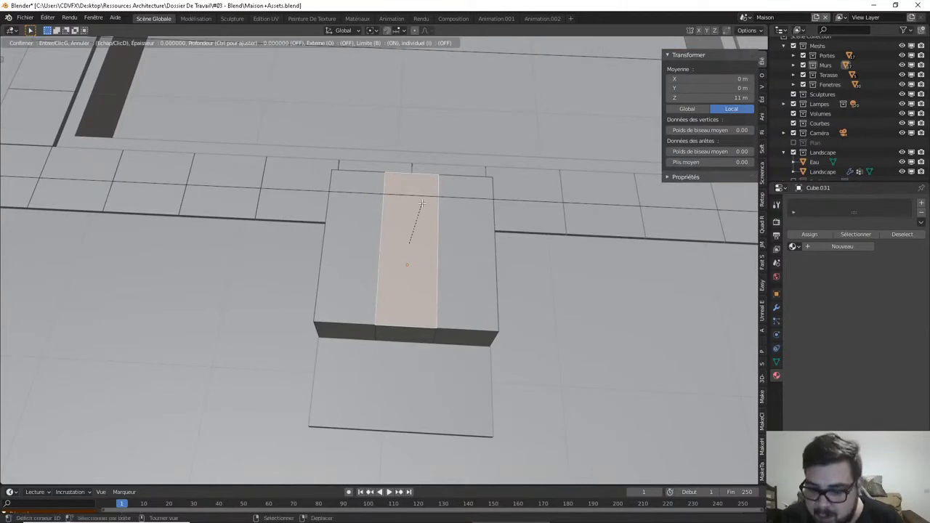
pyautogui.write('0.95')
pyautogui.press('BackSpace')
pyautogui.press('BackSpace')
pyautogui.press('BackSpace')
pyautogui.press('BackSpace')
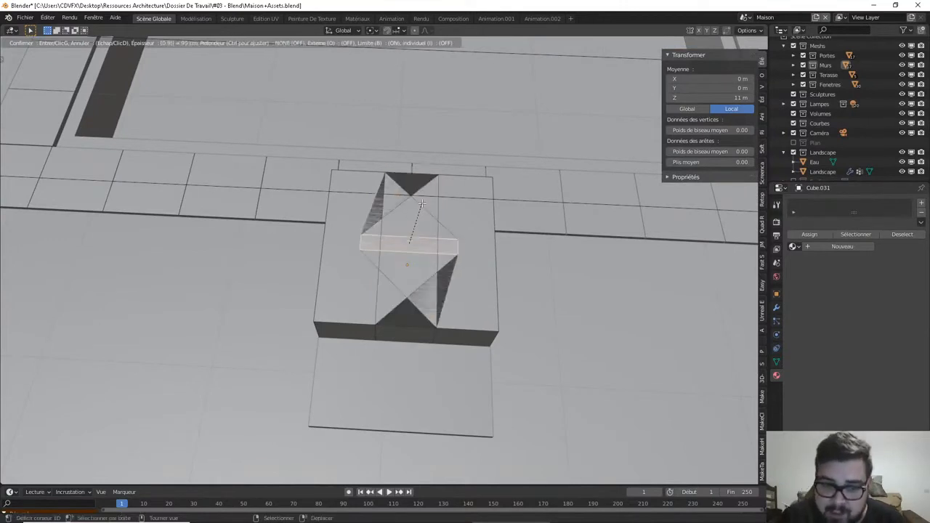
pyautogui.press('Return')
# Apply the block's rotation and scale, set its origin to geometry, and return to edit mode
pyautogui.press('Tab')
pyautogui.press('q')
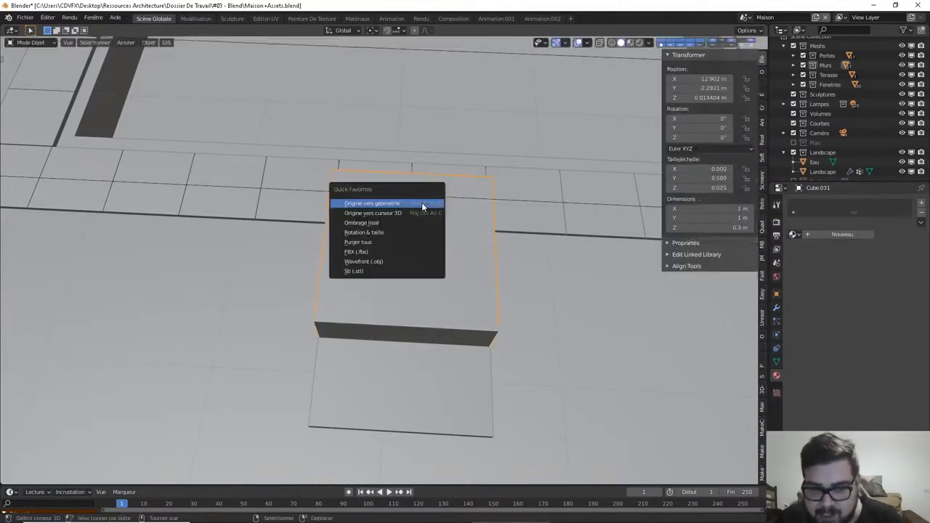
pyautogui.click(390, 232)
pyautogui.press('q')
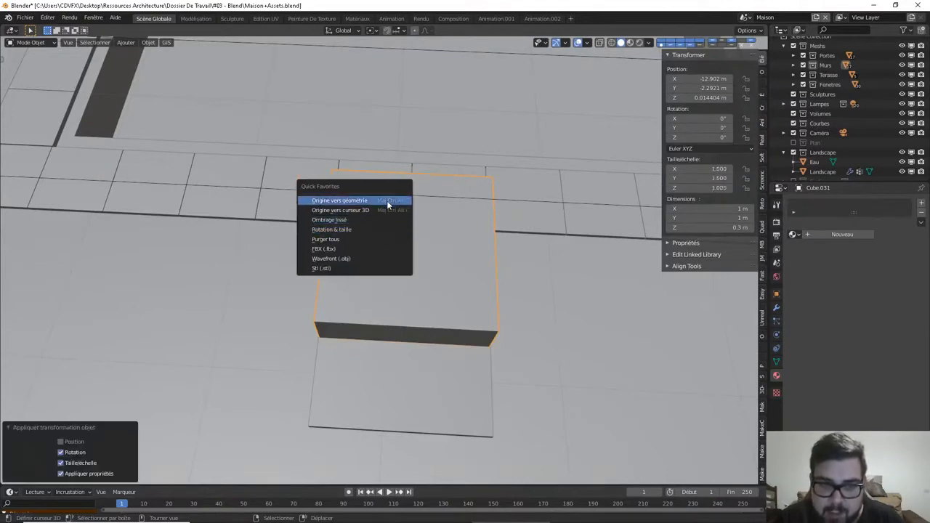
pyautogui.click(390, 202)
pyautogui.press('Tab')
# Try insetting the middle strip of the block's top with a thickness of 0.09 m
pyautogui.press('i')
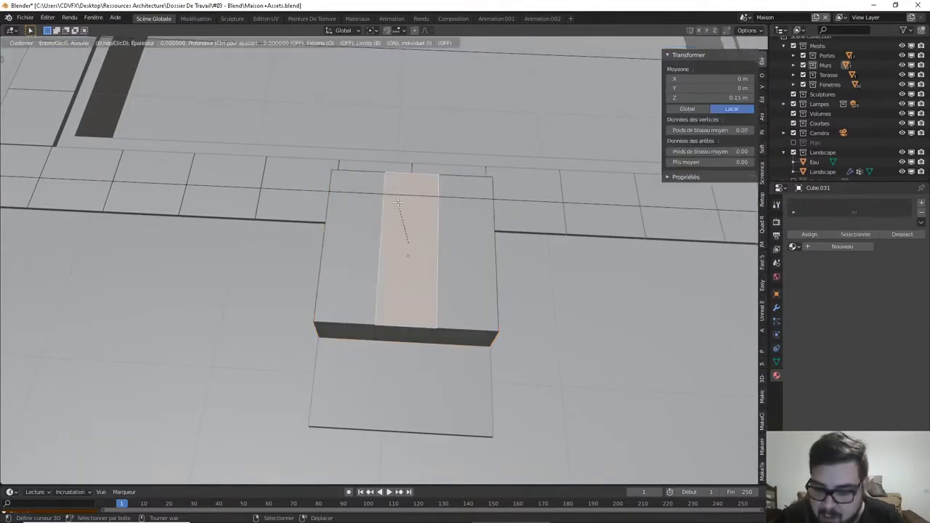
pyautogui.press('BackSpace')
pyautogui.press('BackSpace')
pyautogui.press('BackSpace')
pyautogui.press('BackSpace')
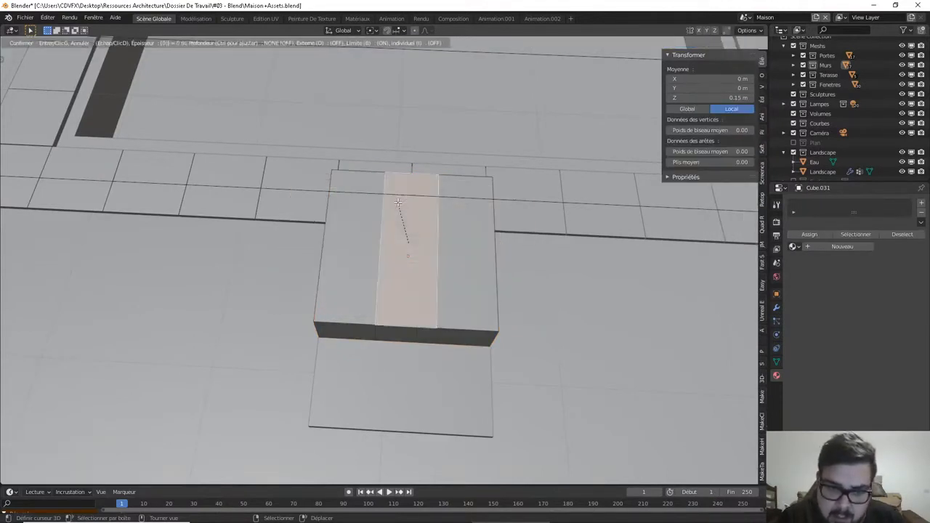
pyautogui.write('0.09')
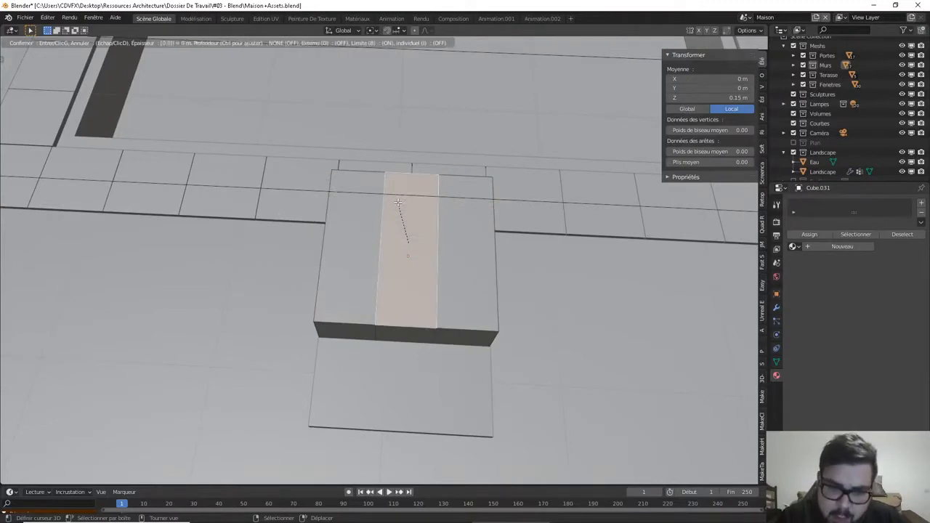
pyautogui.press('BackSpace')
pyautogui.press('BackSpace')
pyautogui.press('BackSpace')
pyautogui.press('BackSpace')
pyautogui.press('BackSpace')
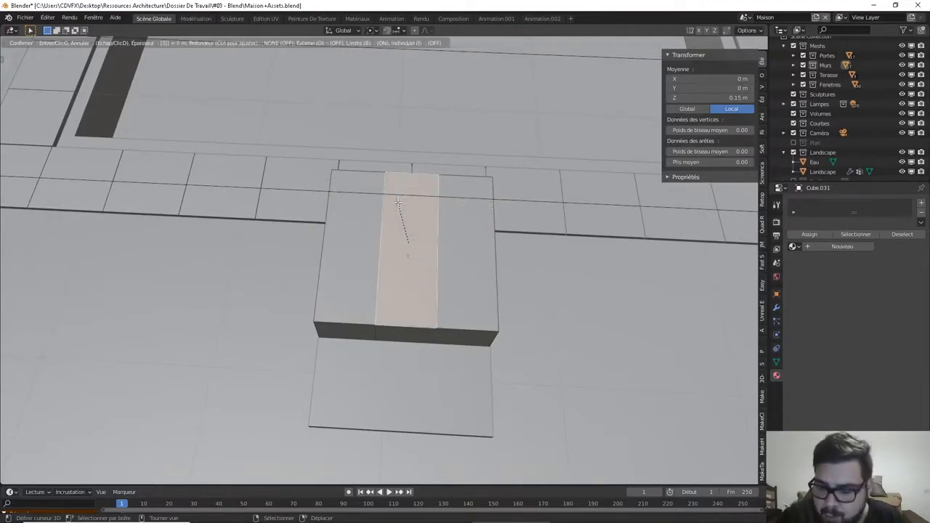
pyautogui.write('0.09')
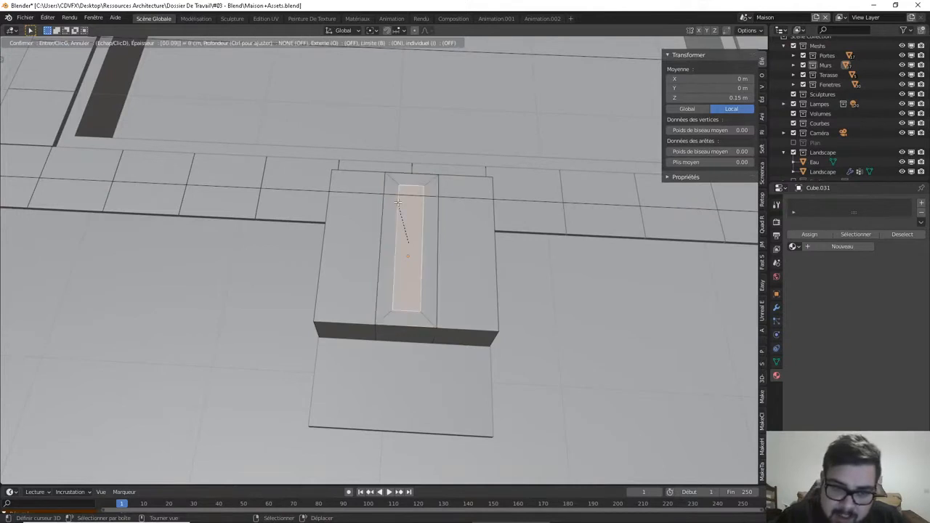
pyautogui.write('8')
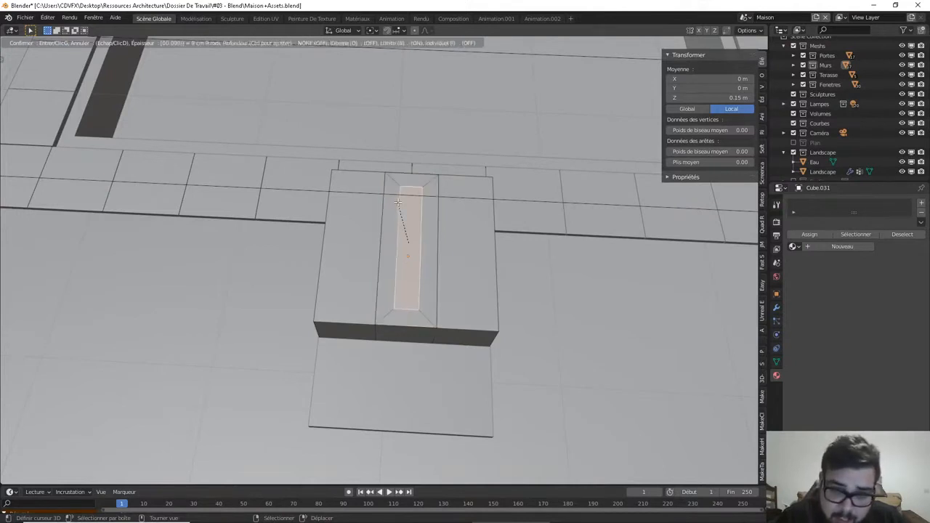
pyautogui.press('BackSpace')
pyautogui.press('BackSpace')
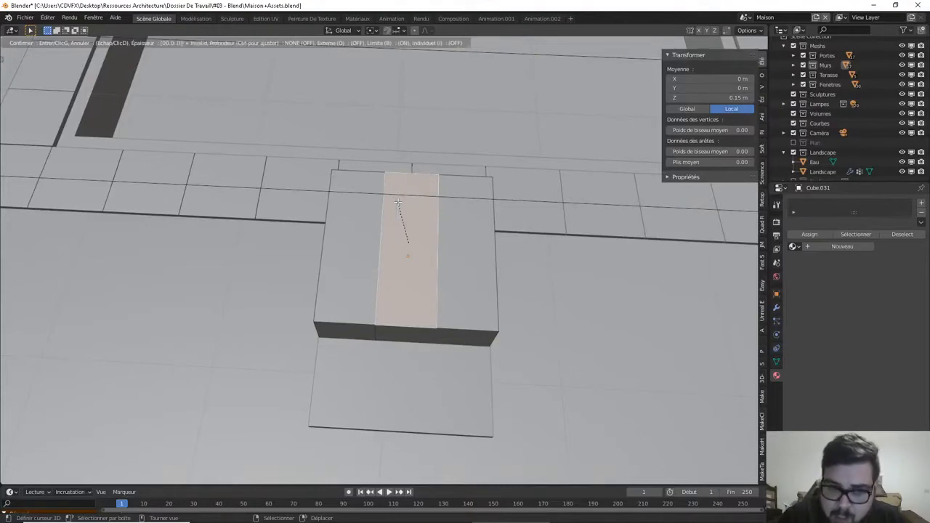
pyautogui.write('0.05')
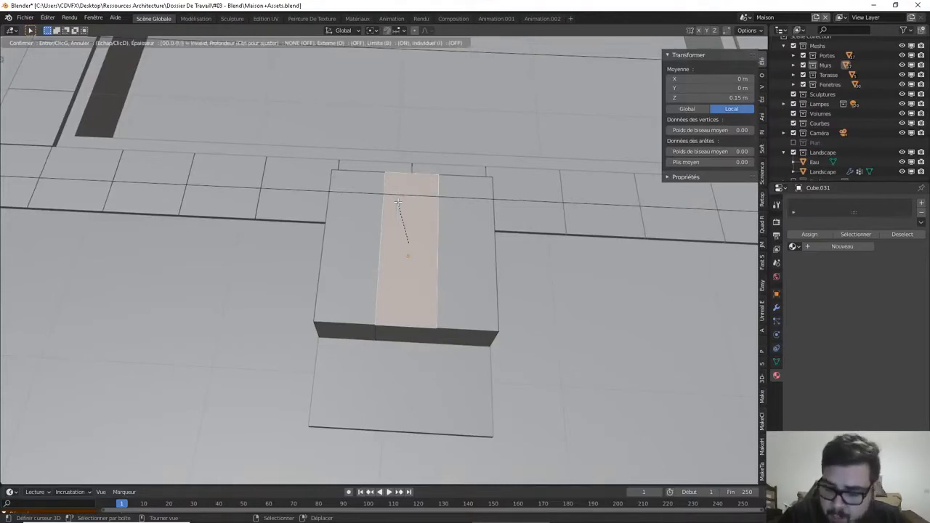
pyautogui.press('Return')
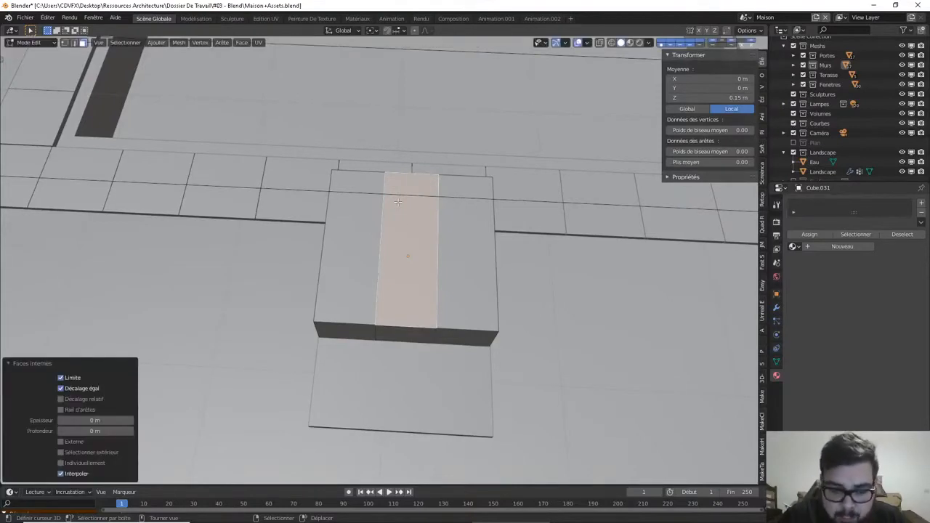
# Inset the middle strip by 0.065 m and extrude the inner face 0.015 m upward along Z
pyautogui.write('i0.065')
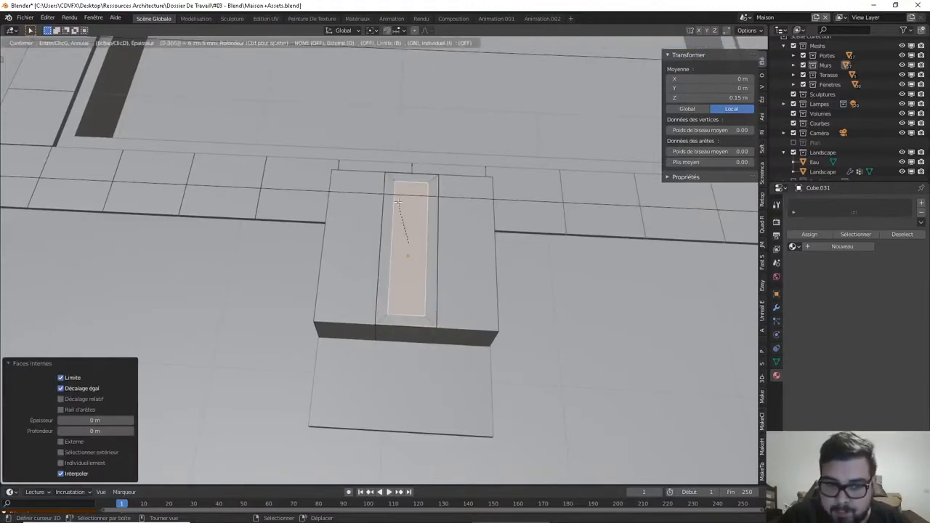
pyautogui.press('Return')
pyautogui.moveTo(415, 211); pyautogui.dragTo(387, 185, button='middle')
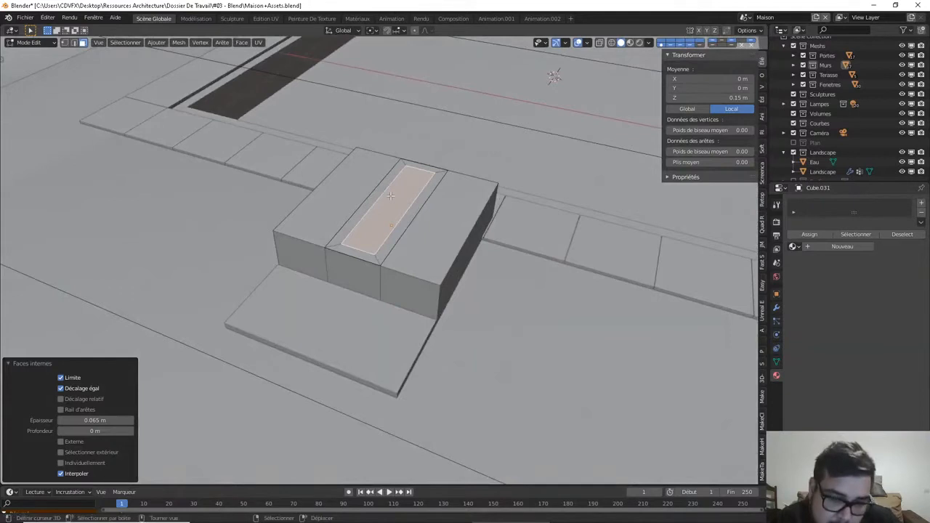
pyautogui.write('gz0.015')
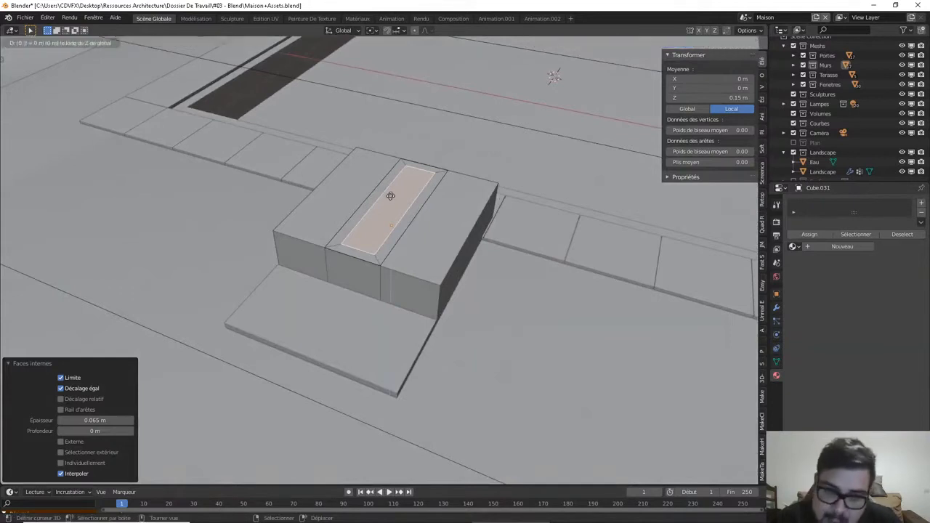
pyautogui.press('Return')
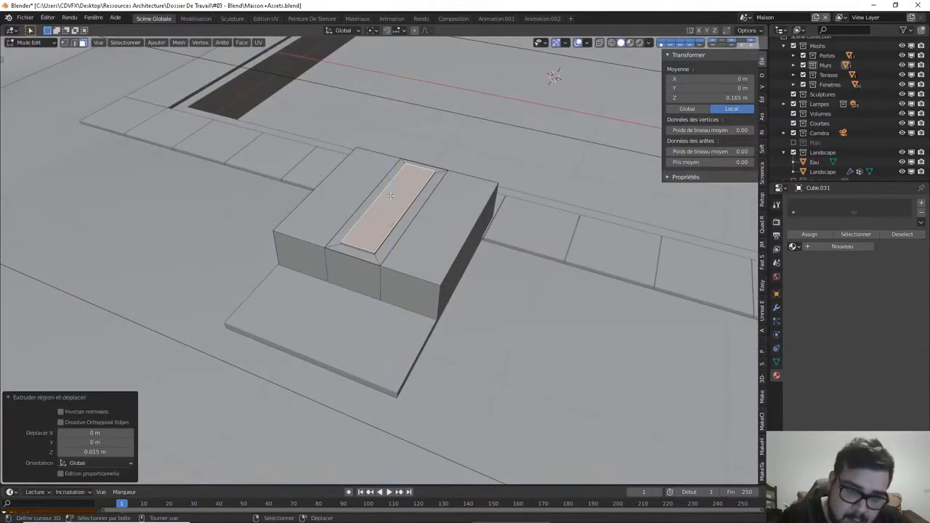
# Extrude the strip's top face again, scale it by 1.25 and lift it 0.015 m along Z
pyautogui.moveTo(440, 231); pyautogui.dragTo(400, 279, button='middle')
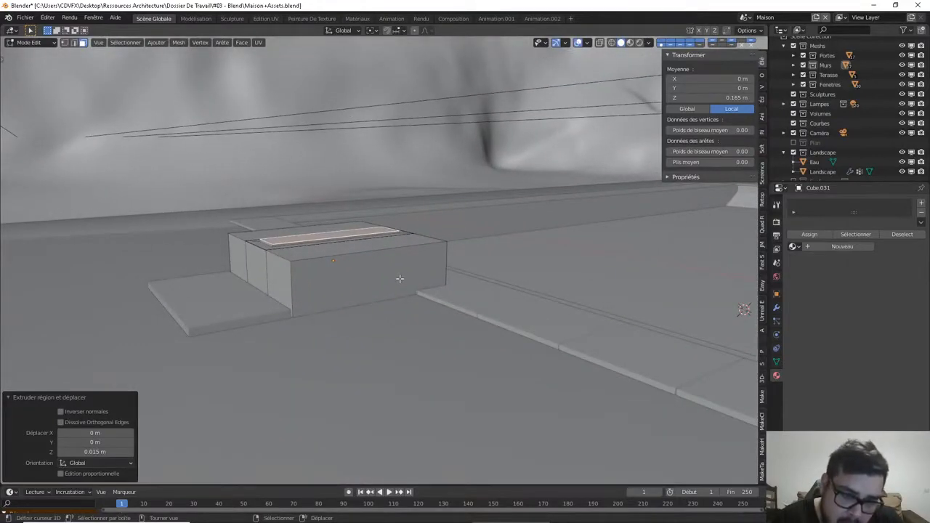
pyautogui.write('s1.25')
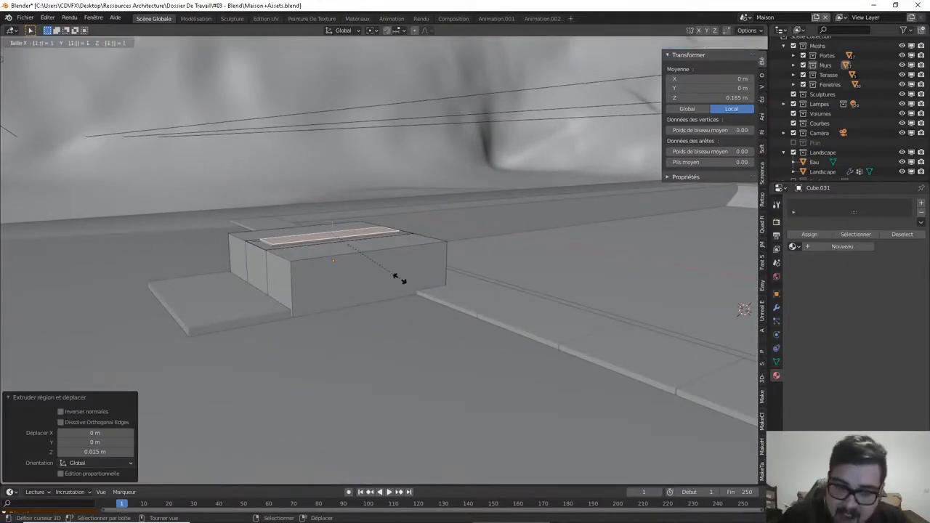
pyautogui.press('Return')
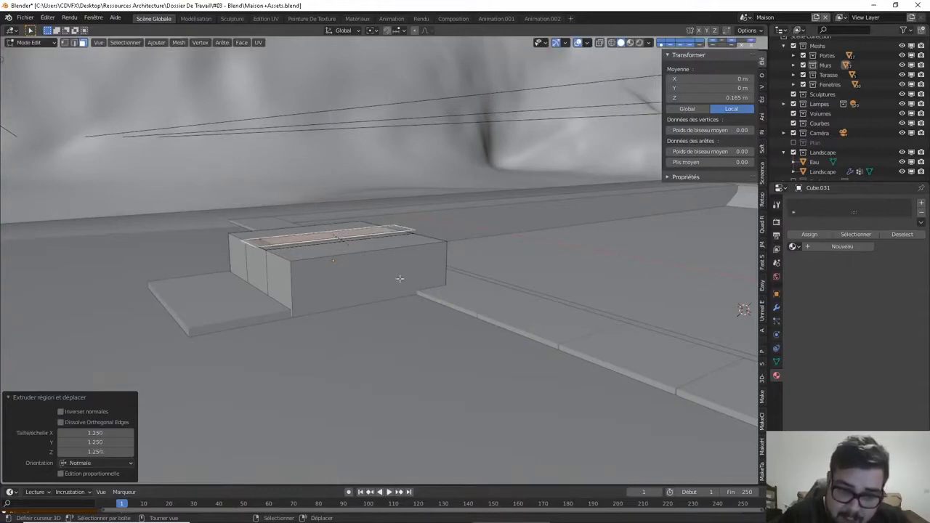
pyautogui.write('gz')
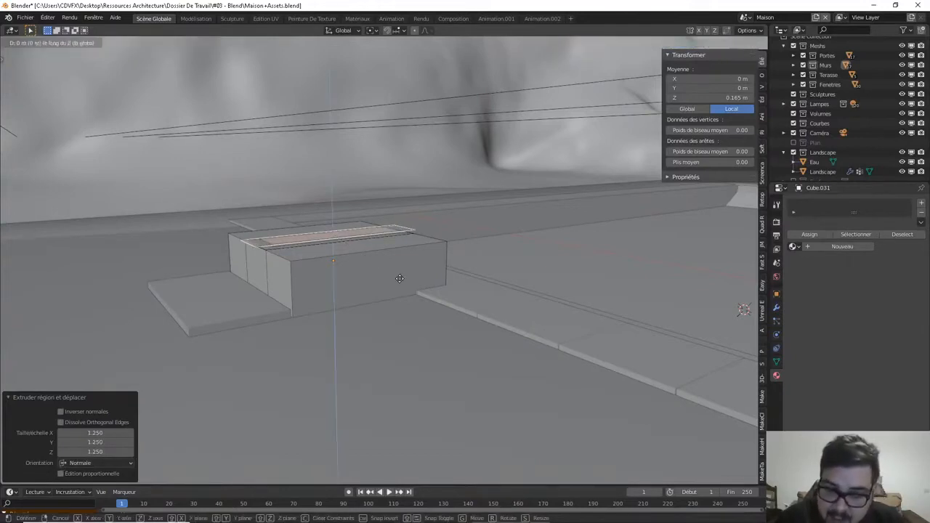
pyautogui.write('0.015')
pyautogui.press('Return')
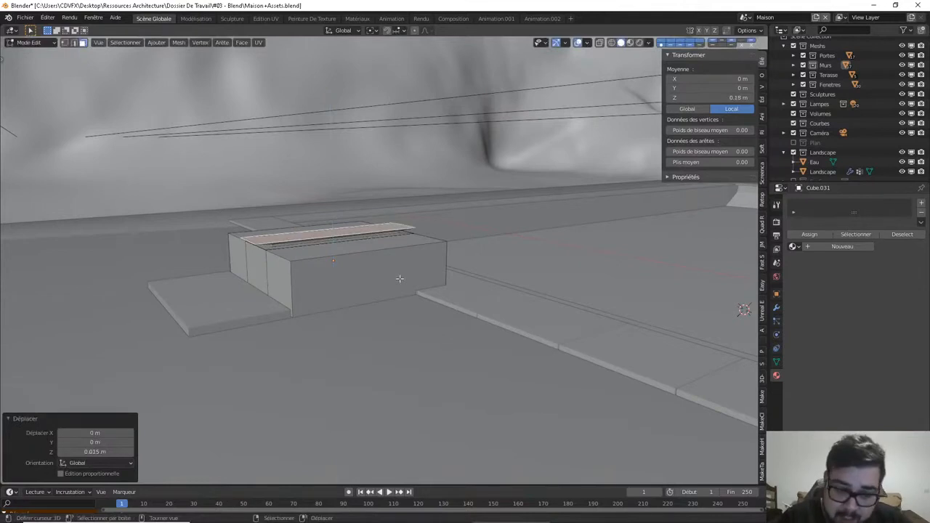
# Extrude the widened top face 0.25 m upward along Z to form an upper block
pyautogui.press('g')
pyautogui.press('z')
pyautogui.press('Escape')
pyautogui.write('e0.25|) = 25 cm (0.25 m) le long du Z de global')
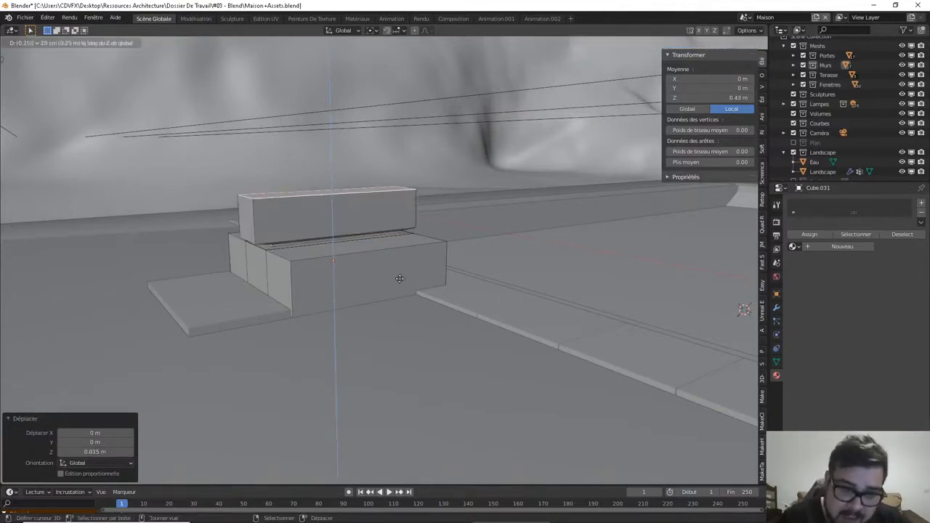
pyautogui.press('Return')
pyautogui.moveTo(400, 278); pyautogui.dragTo(279, 266, button='middle')
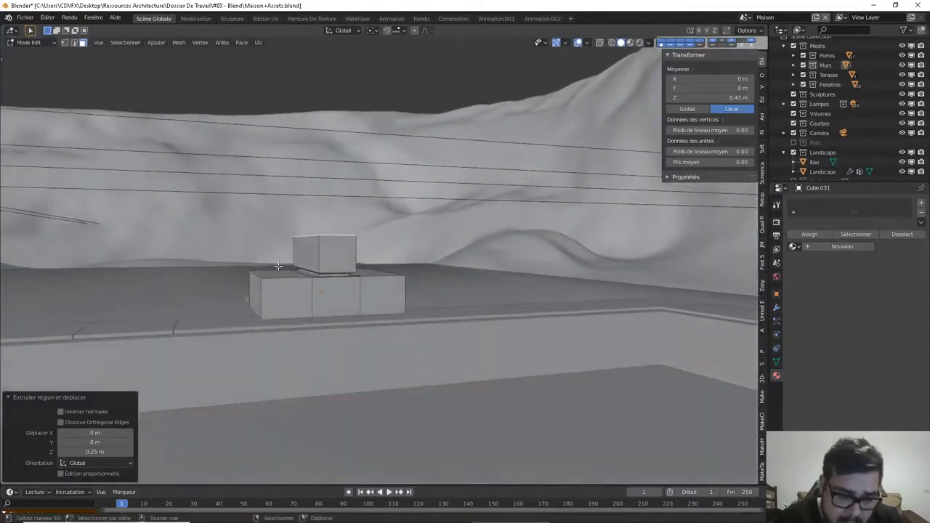
# Extrude the upper block's top face 0.025 m upward along Z to form a thin cap
pyautogui.write('gz')
pyautogui.write('0.015')
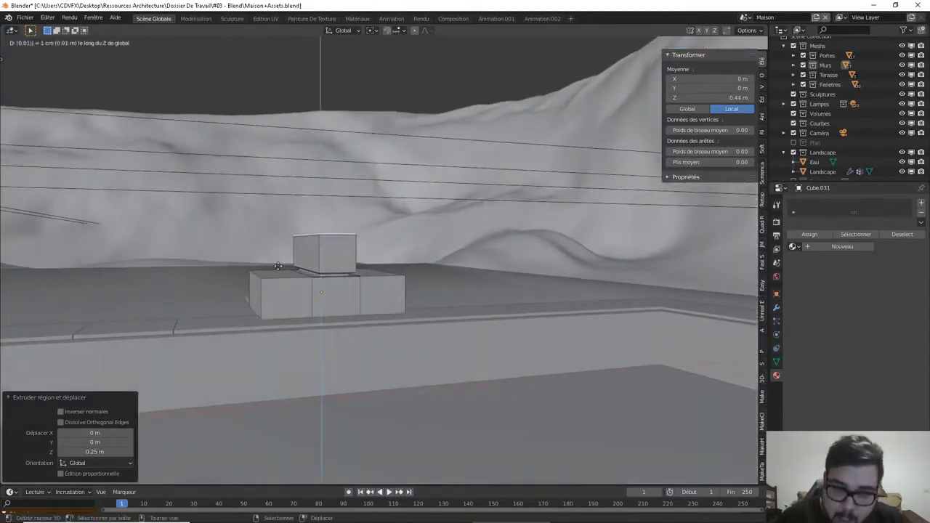
pyautogui.press('BackSpace')
pyautogui.press('BackSpace')
pyautogui.press('BackSpace')
pyautogui.press('BackSpace')
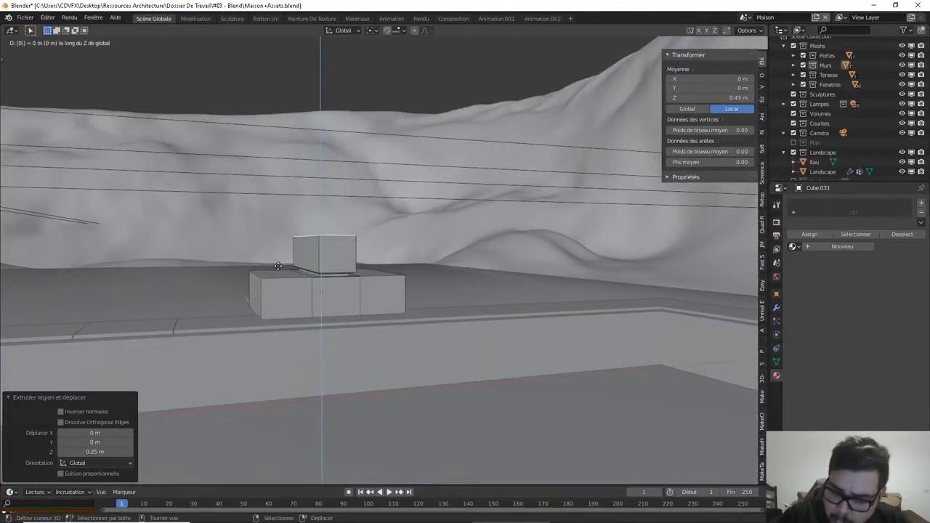
pyautogui.write('.025')
pyautogui.press('Return')
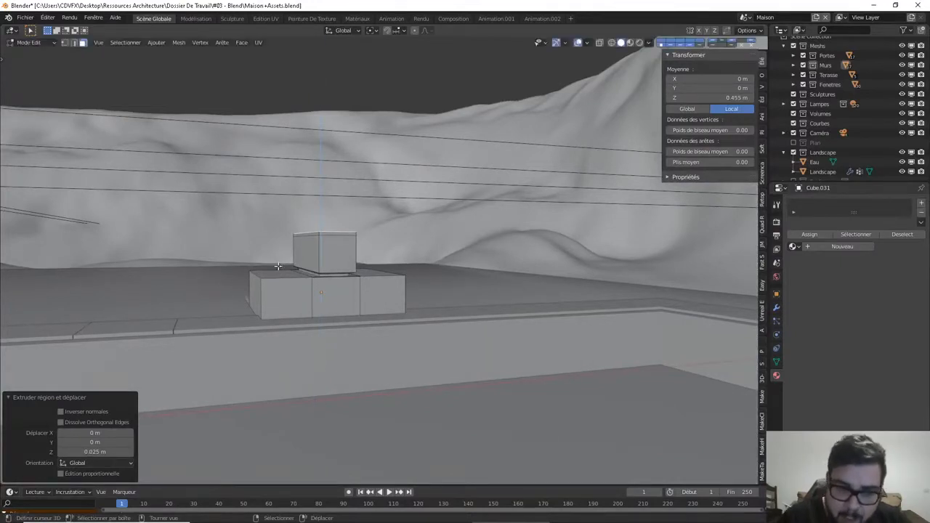
# Try to extrude the thin cap's pool-side end face 1 m along the X axis of its normal
pyautogui.click(353, 235)
pyautogui.press('g')
pyautogui.press('x')
pyautogui.press('x')
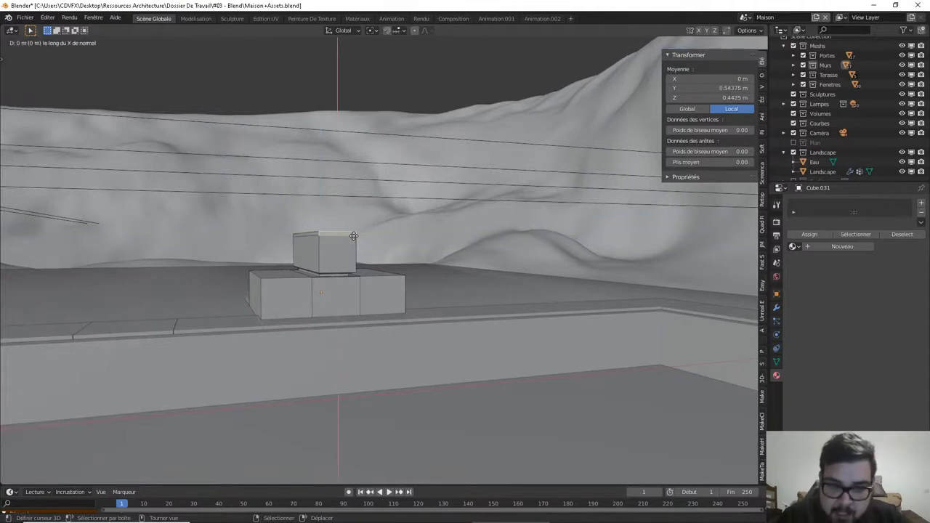
pyautogui.write('1')
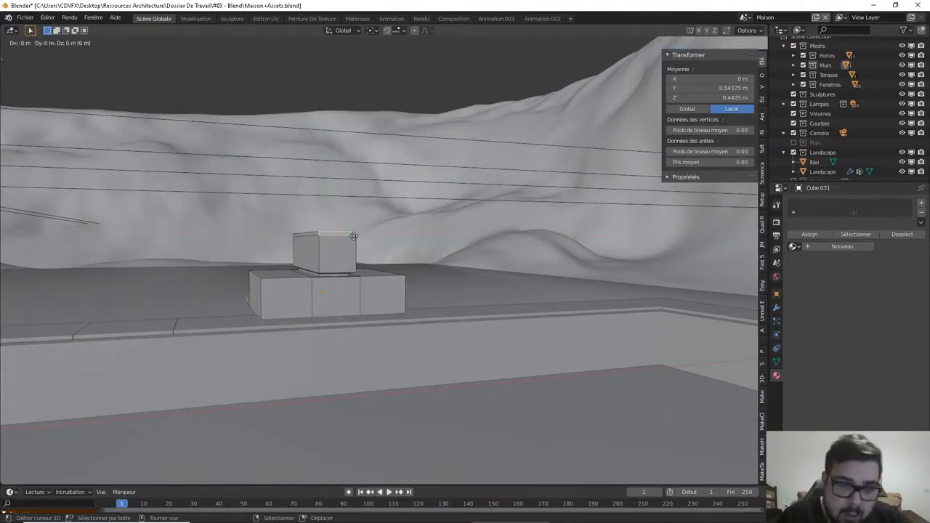
pyautogui.write('x')
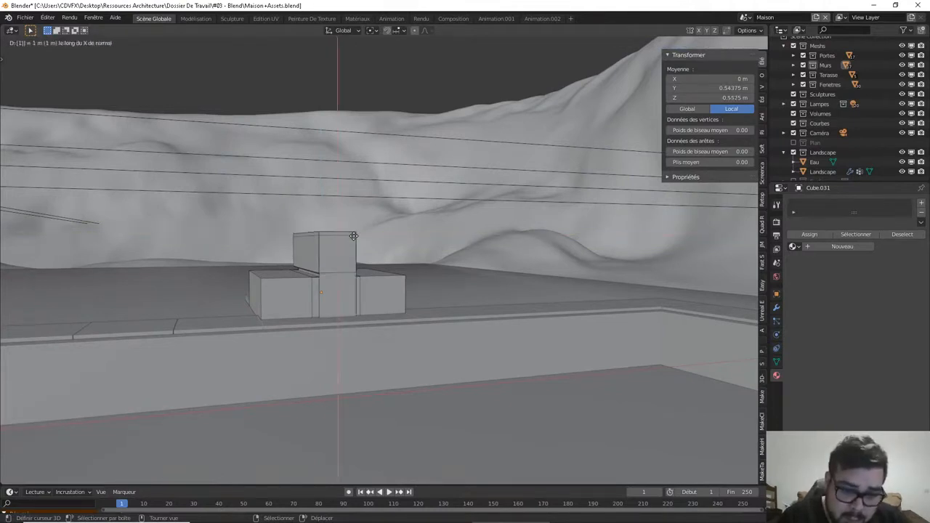
pyautogui.rightClick(354, 236)
# Extrude the cap's pool-side end face 1 m along global Y so the slab overhangs towards the pool
pyautogui.moveTo(354, 236); pyautogui.dragTo(380, 268, button='middle')
pyautogui.write('e')
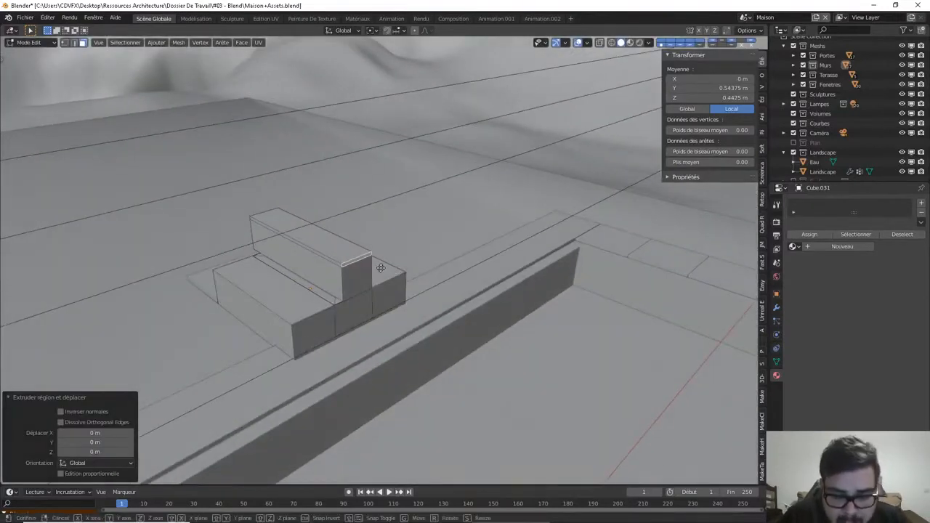
pyautogui.write('1')
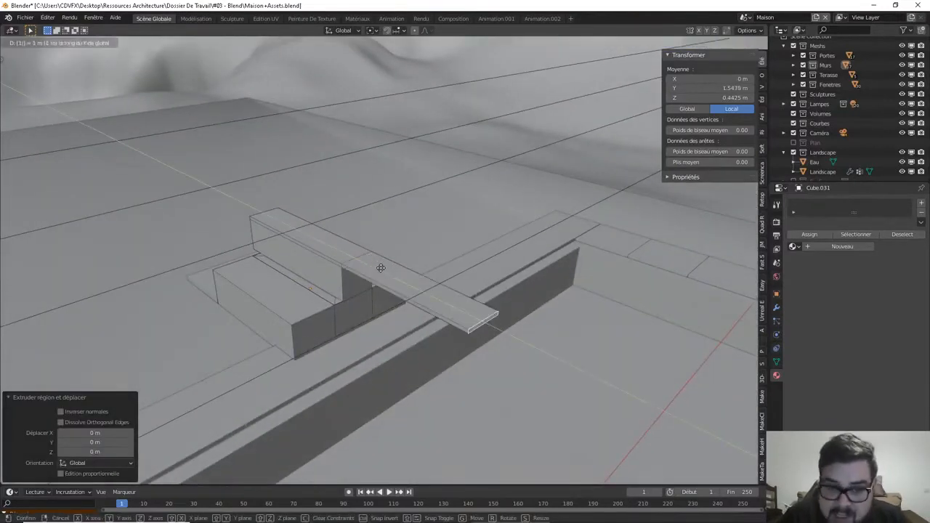
pyautogui.press('Return')
pyautogui.press('Tab')
# Add two evenly spaced horizontal loop cuts around the lower block
pyautogui.moveTo(381, 272); pyautogui.dragTo(380, 290, button='middle')
pyautogui.press('Tab')
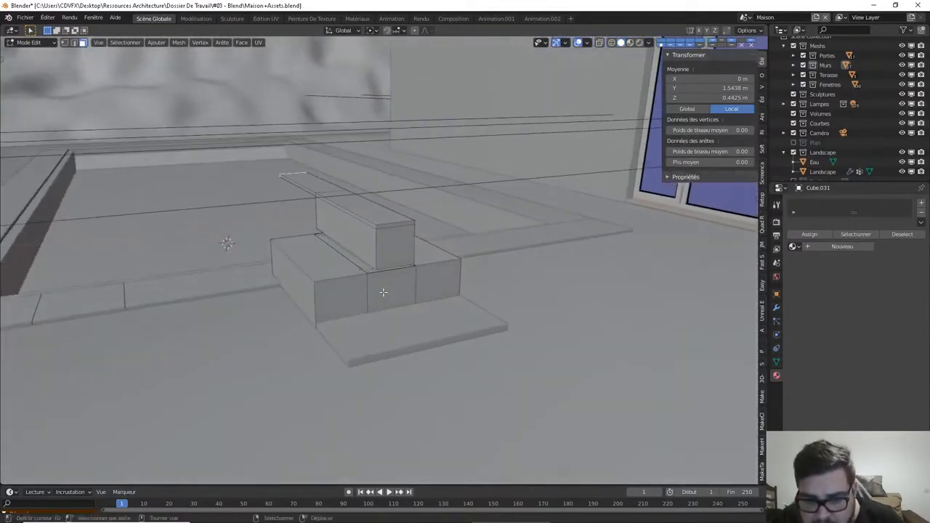
pyautogui.hotkey('ctrl', 'r')
pyautogui.scroll(3, 372, 295)
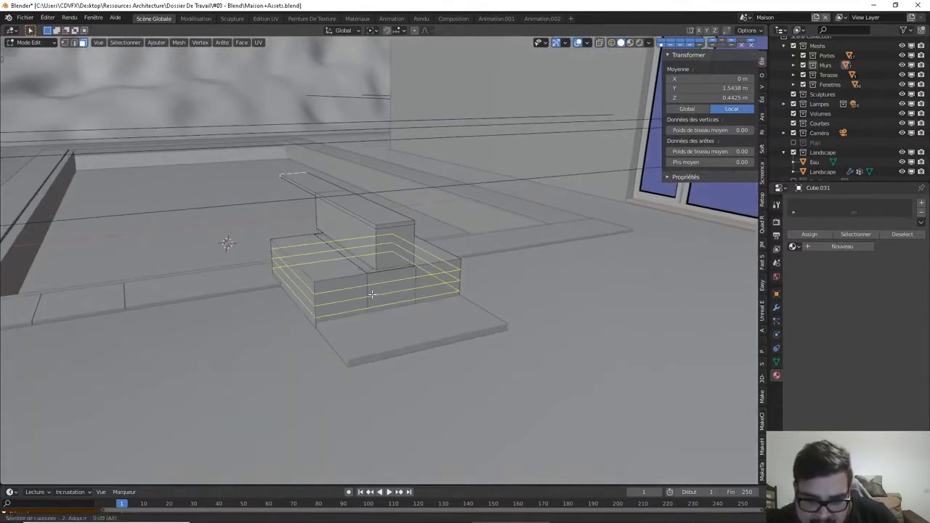
pyautogui.scroll(-2, 372, 295)
pyautogui.click(372, 295)
pyautogui.rightClick(371, 295)
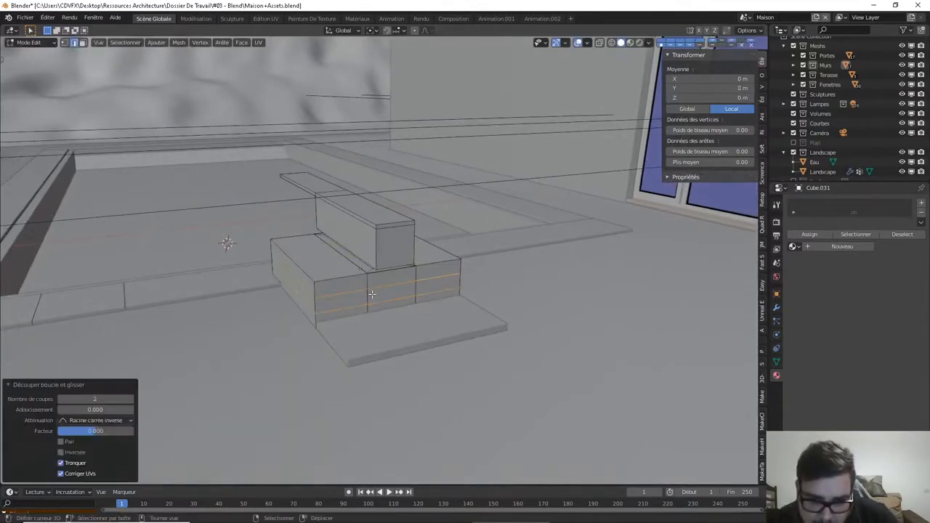
# Activate the Extrude Manifold tool and switch to face selection
pyautogui.press('t')
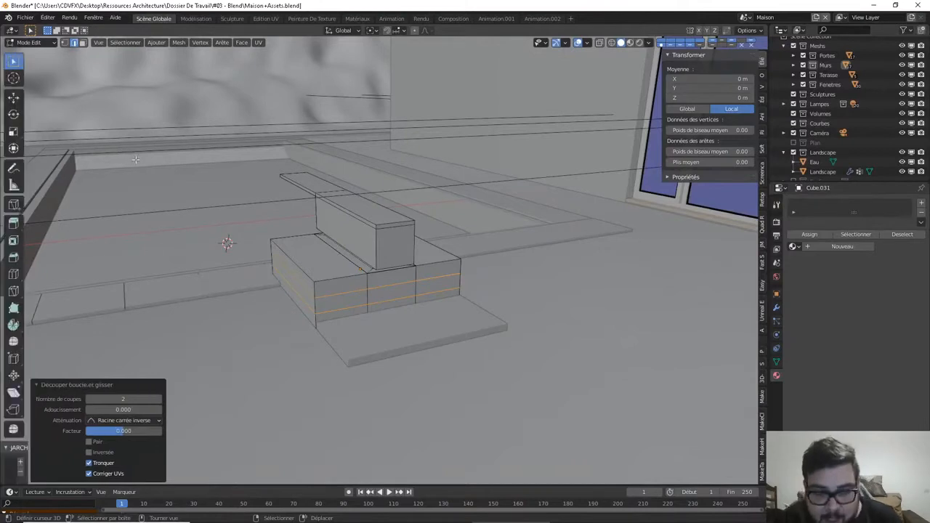
pyautogui.click(14, 224)
pyautogui.click(19, 225)
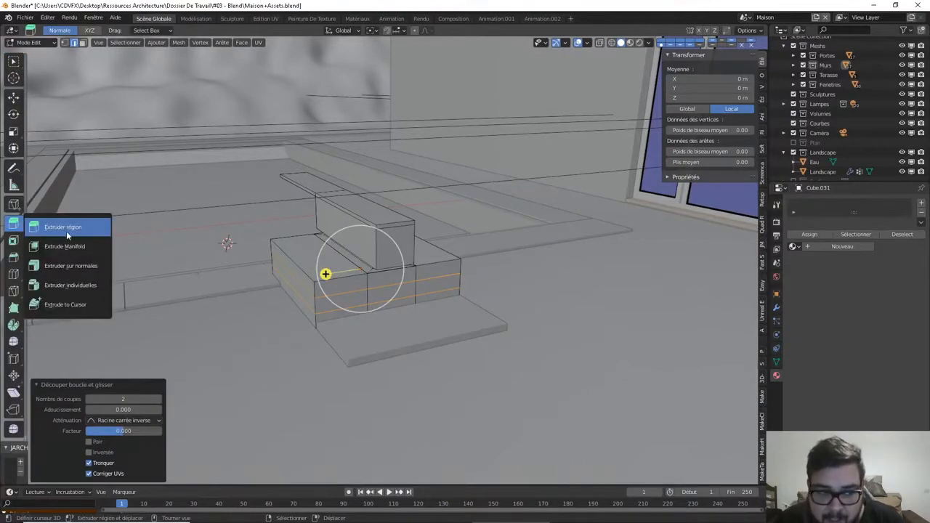
pyautogui.click(82, 247)
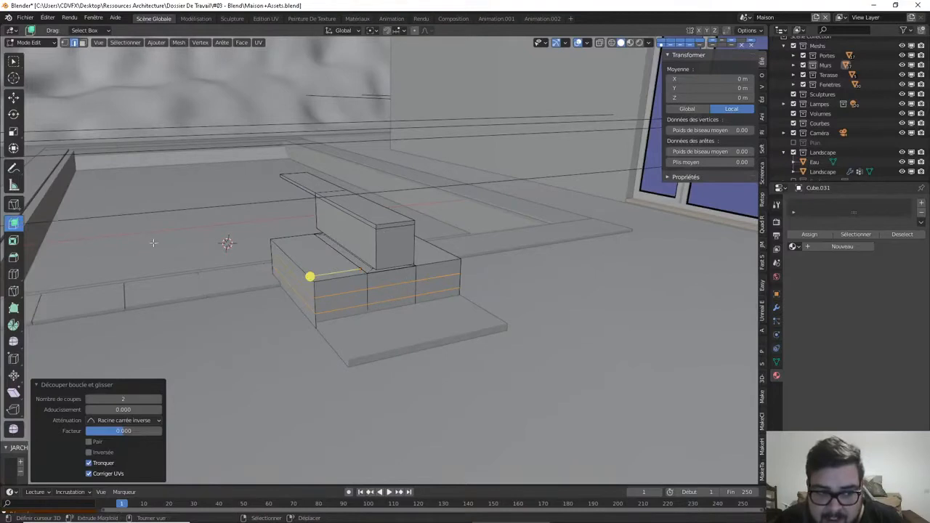
pyautogui.click(390, 282)
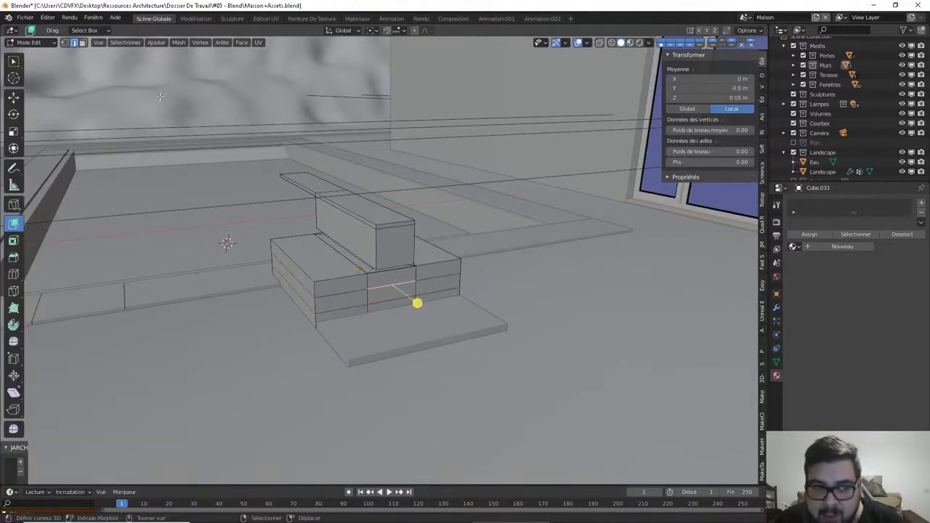
pyautogui.click(81, 43)
# Try to extrude the upper middle face on the end of the lower block away from the pool
pyautogui.click(399, 281)
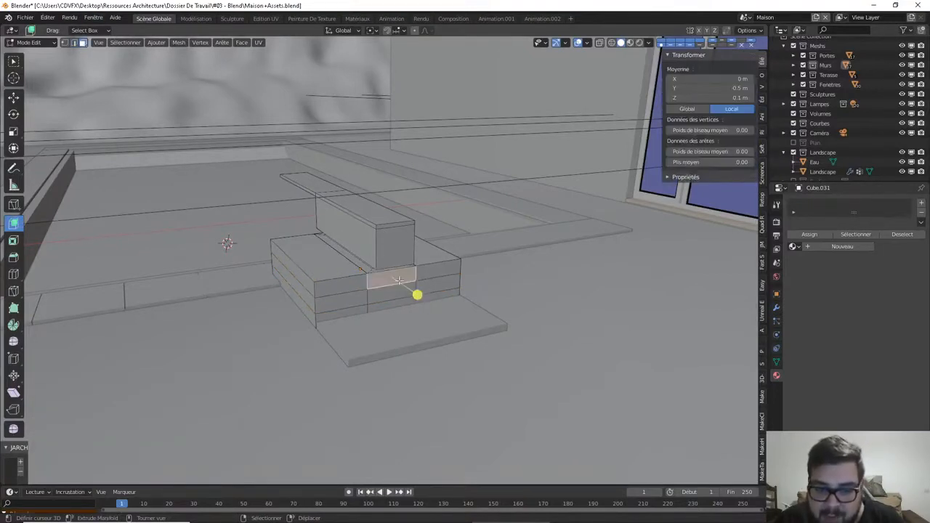
pyautogui.moveTo(418, 296)
pyautogui.mouseDown()
pyautogui.moveTo(433, 299)
pyautogui.moveTo(425, 293)
pyautogui.mouseUp()
pyautogui.hotkey('ctrl', 'z')
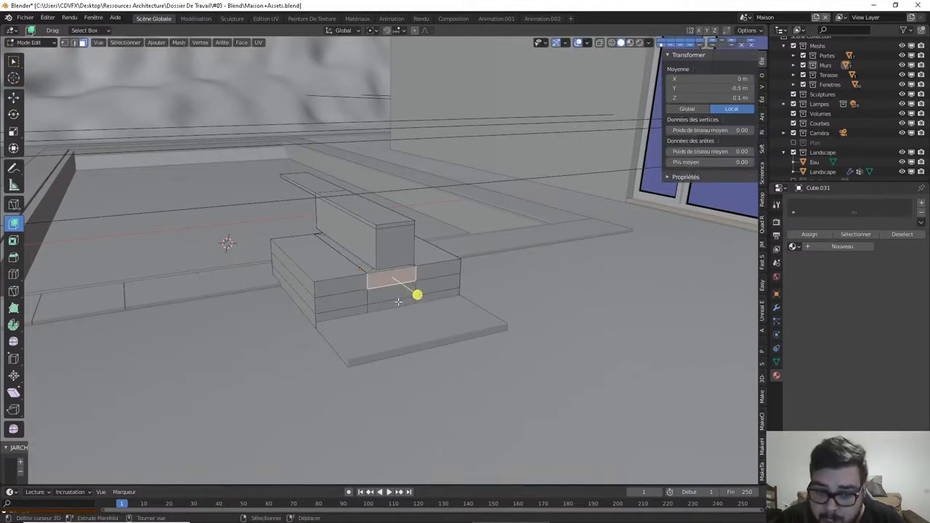
# Extrude the central end face of the lower block outward, and the face above it by about 0.2 m, as stacked steps
pyautogui.moveTo(398, 302); pyautogui.dragTo(482, 307, button='middle')
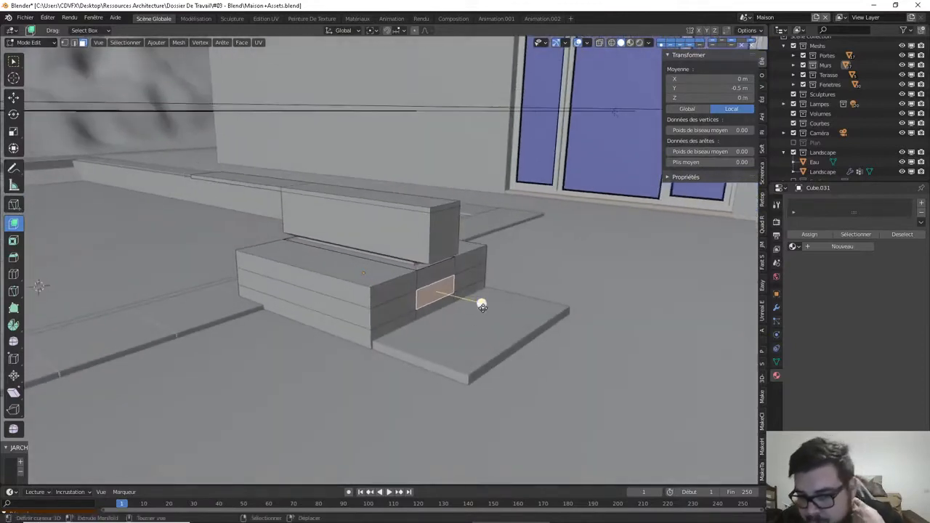
pyautogui.moveTo(482, 303); pyautogui.dragTo(536, 328)
pyautogui.click(450, 275)
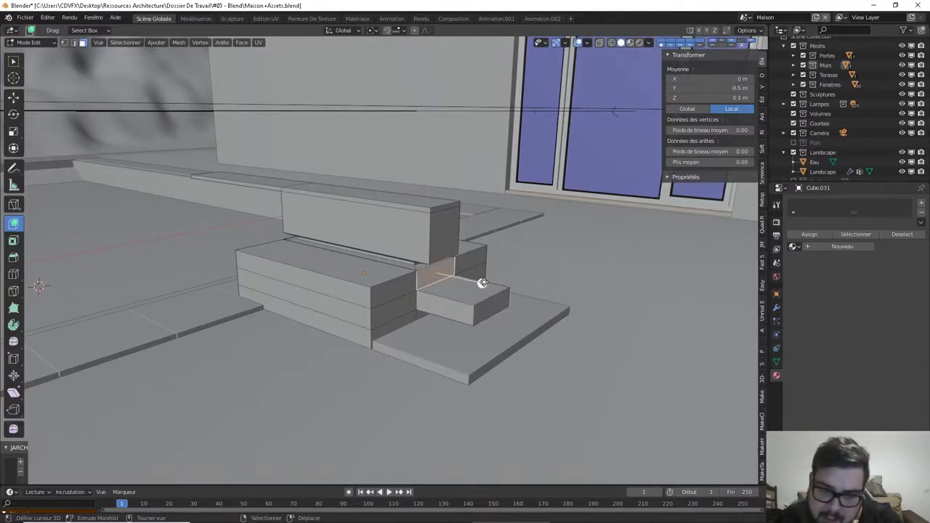
pyautogui.moveTo(478, 280); pyautogui.dragTo(519, 295)
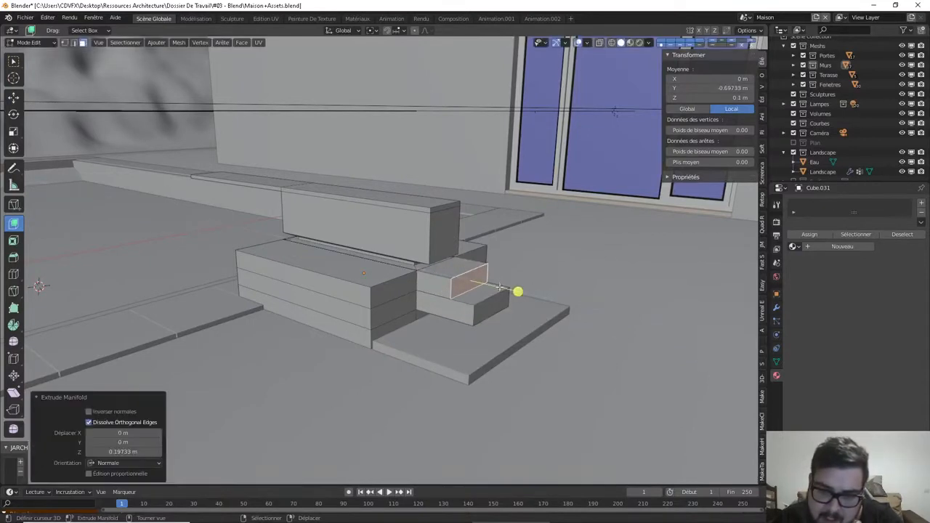
# Halve the lower block's bottom band with a horizontal loop cut and select the middle end face just above the cut
pyautogui.moveTo(519, 295); pyautogui.dragTo(447, 309, button='middle')
pyautogui.hotkey('ctrl', 'r')
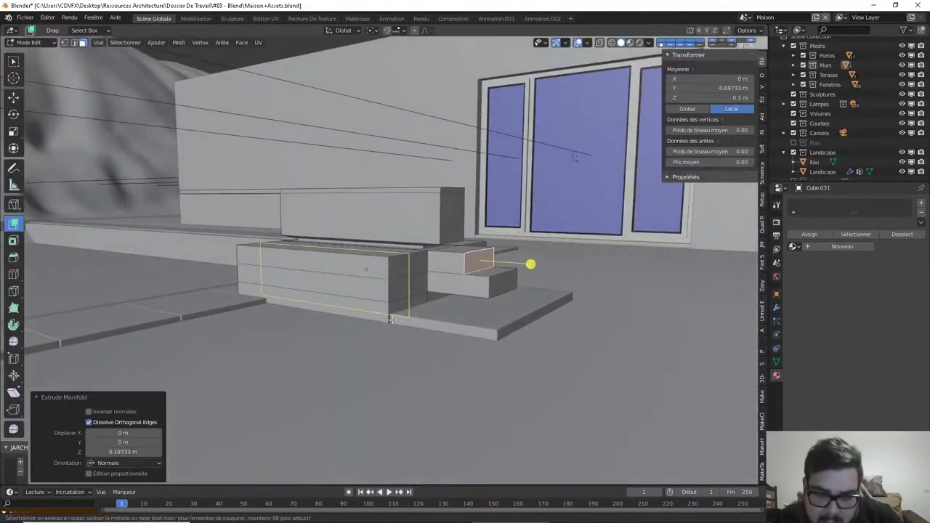
pyautogui.click(387, 314)
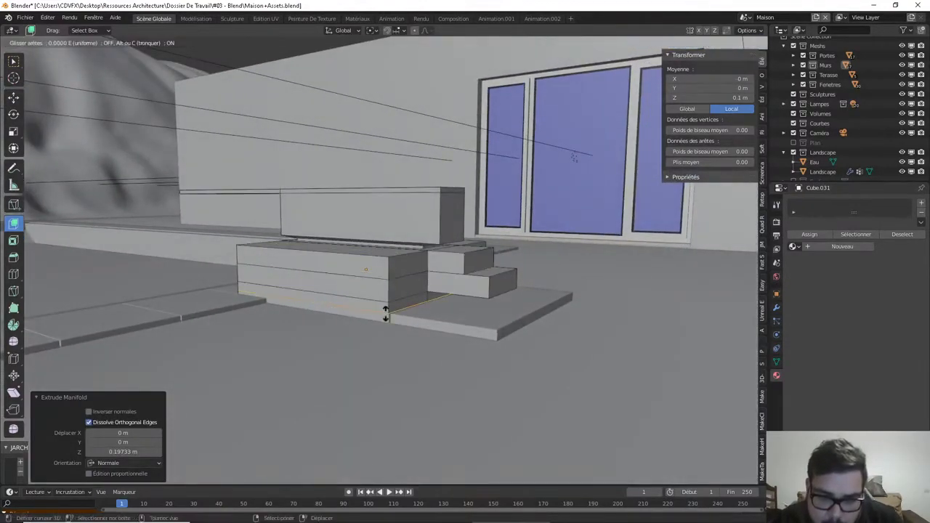
pyautogui.click(439, 293)
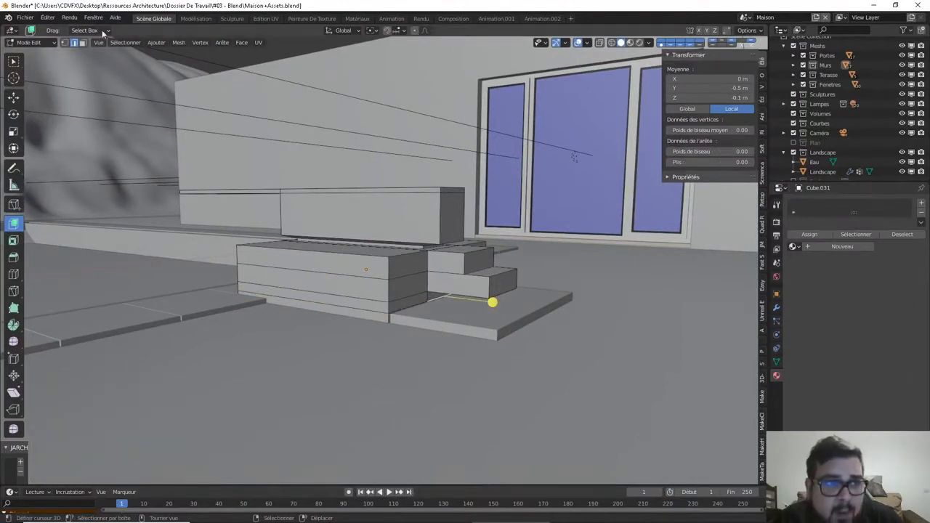
pyautogui.click(82, 43)
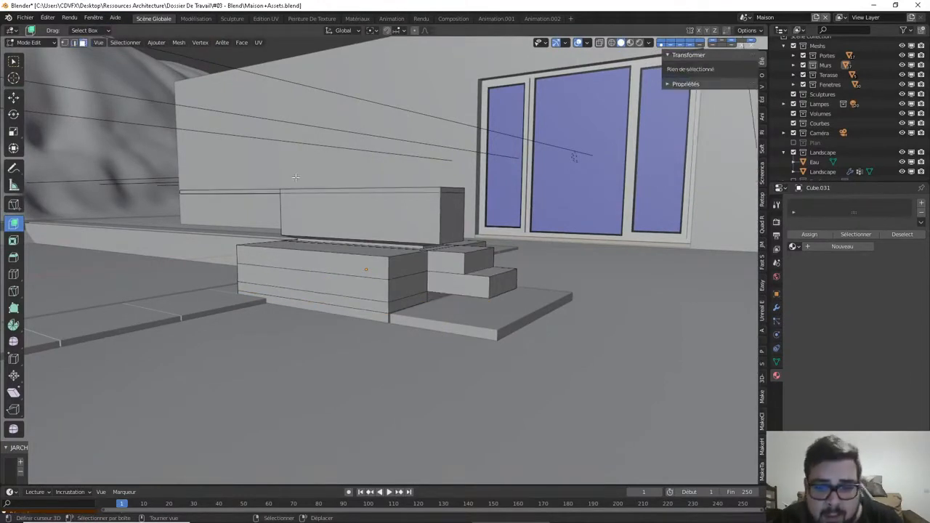
pyautogui.click(434, 292)
# Try to move the selected low end face along global Y and to extrude it along the Y axis of its normal
pyautogui.press('g')
pyautogui.press('y')
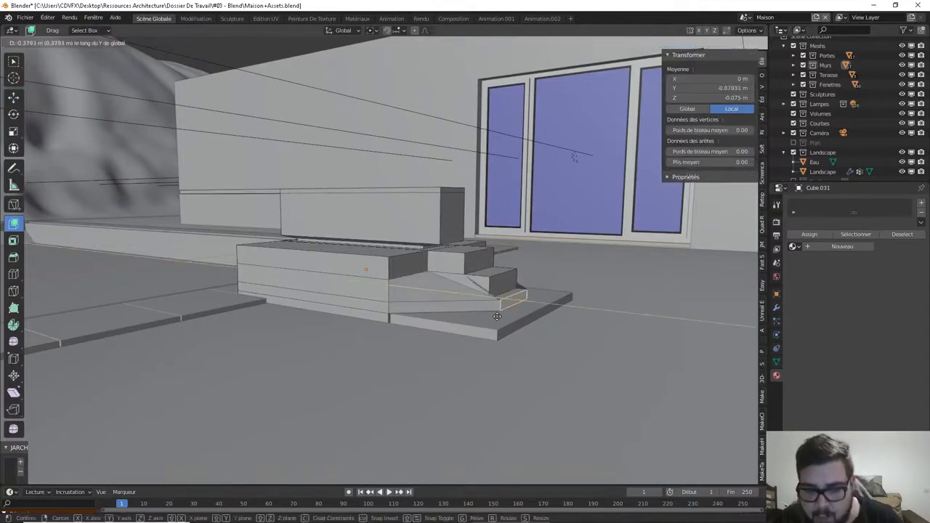
pyautogui.rightClick(497, 317)
pyautogui.press('e')
pyautogui.press('y')
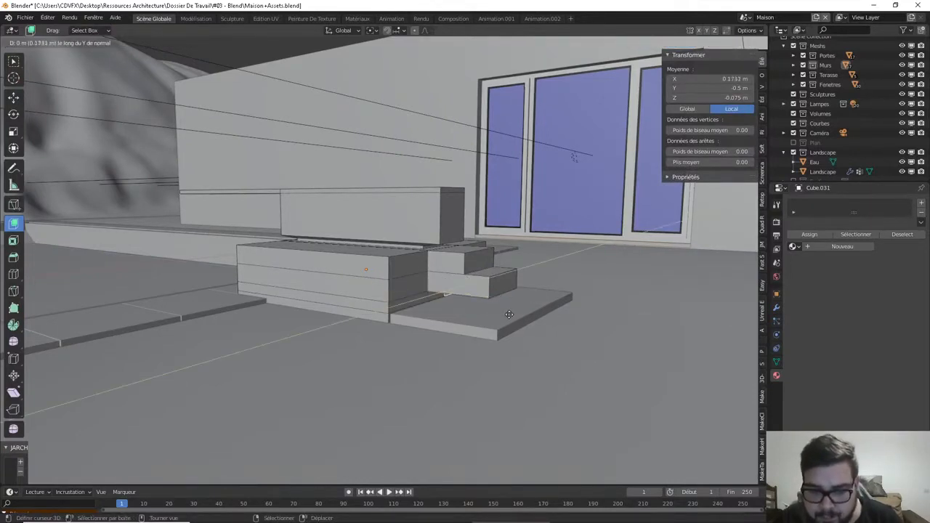
pyautogui.rightClick(509, 315)
pyautogui.hotkey('ctrl', 'z')
pyautogui.hotkey('ctrl', 'z')
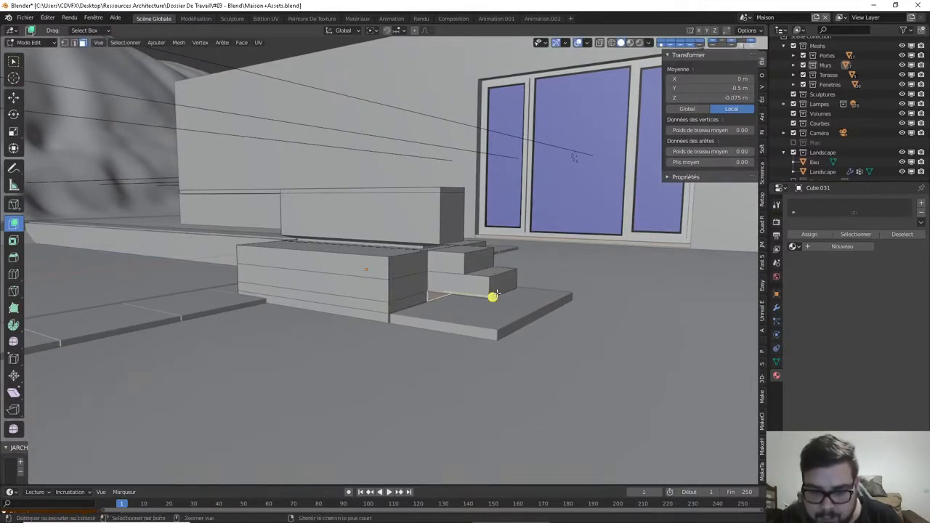
# Extrude the low middle end face outward by about 0.42 m with Extrude Manifold to form the lowest step
pyautogui.click(492, 297)
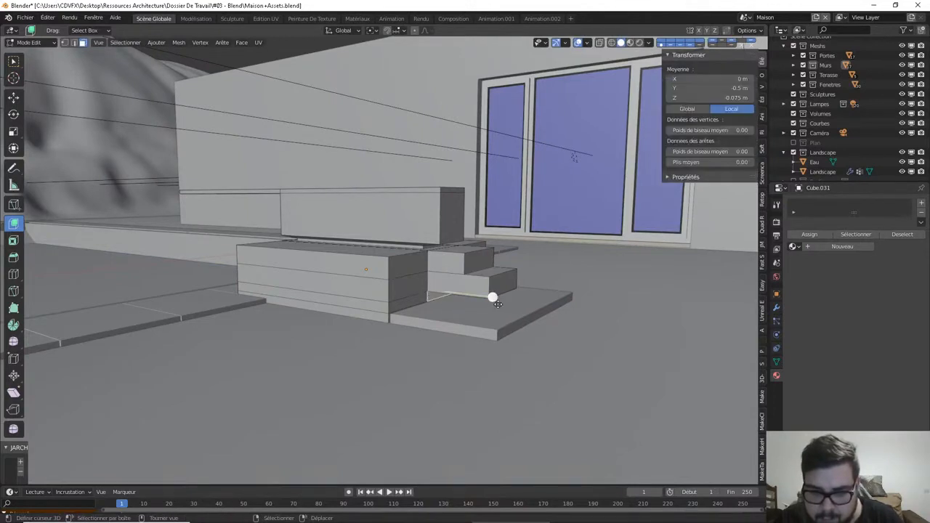
pyautogui.press('e')
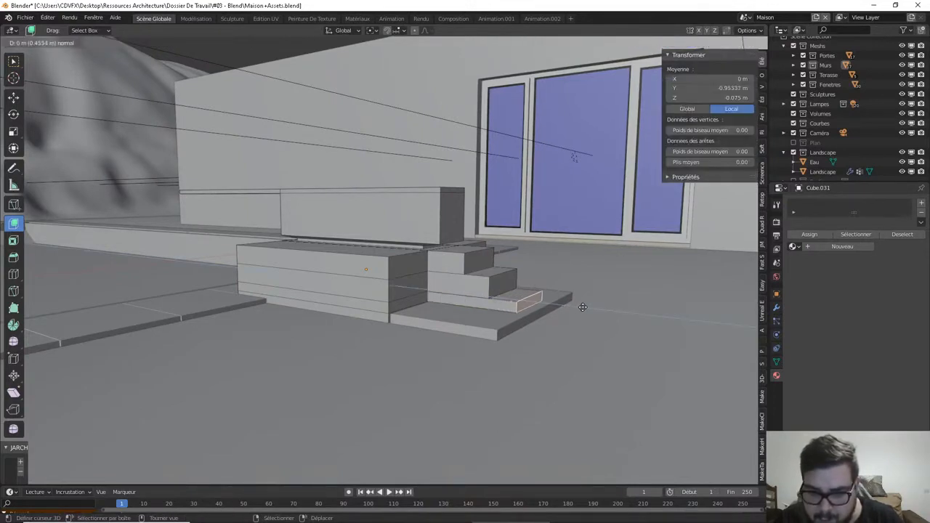
pyautogui.click(502, 301)
pyautogui.moveTo(502, 301); pyautogui.dragTo(469, 285, button='middle')
pyautogui.moveTo(423, 202); pyautogui.dragTo(482, 216, button='middle')
pyautogui.moveTo(385, 195); pyautogui.dragTo(301, 176, button='middle')
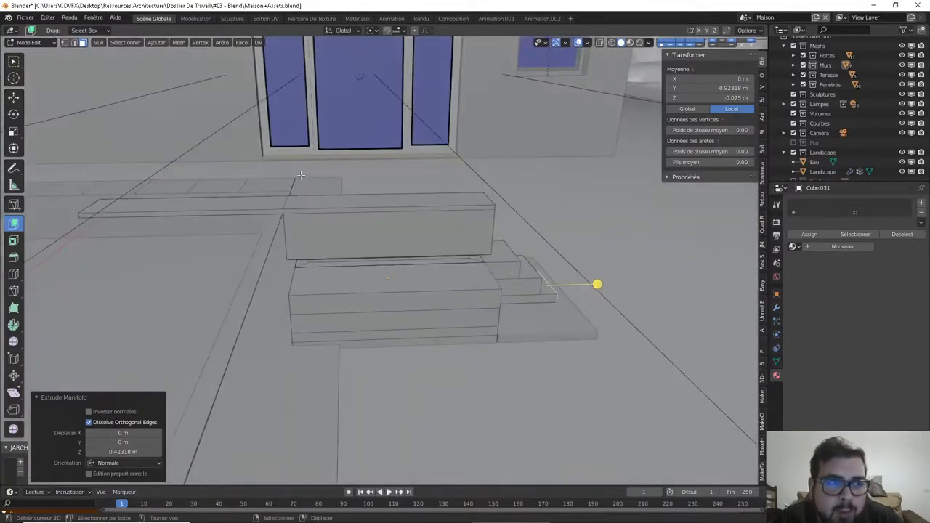
# Select both top faces of the overhanging slab, grow the selection to its full thickness, and lower it by 0.15 m along Z
pyautogui.moveTo(22, 223); pyautogui.dragTo(44, 224)
pyautogui.click(13, 64)
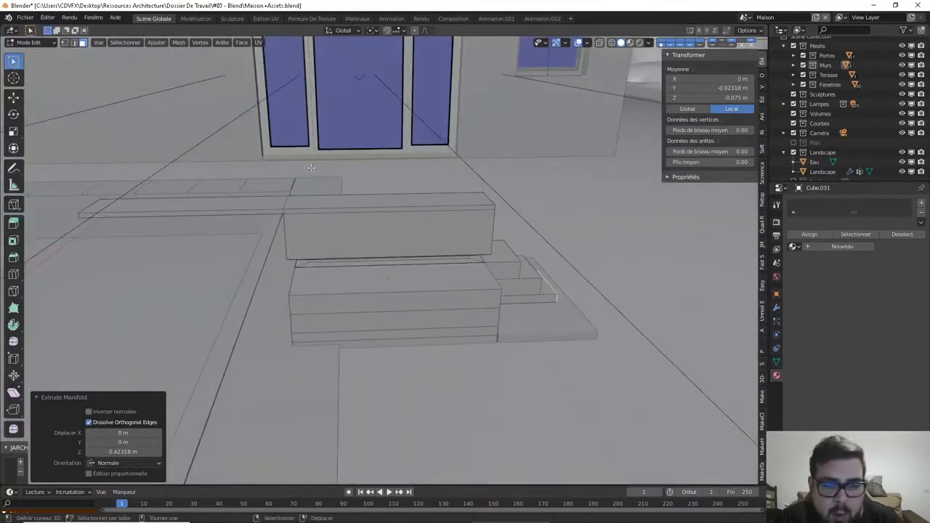
pyautogui.moveTo(329, 176); pyautogui.dragTo(326, 180, button='middle')
pyautogui.click(348, 203)
pyautogui.keyDown('shift'); pyautogui.click(230, 201); pyautogui.keyUp('shift')
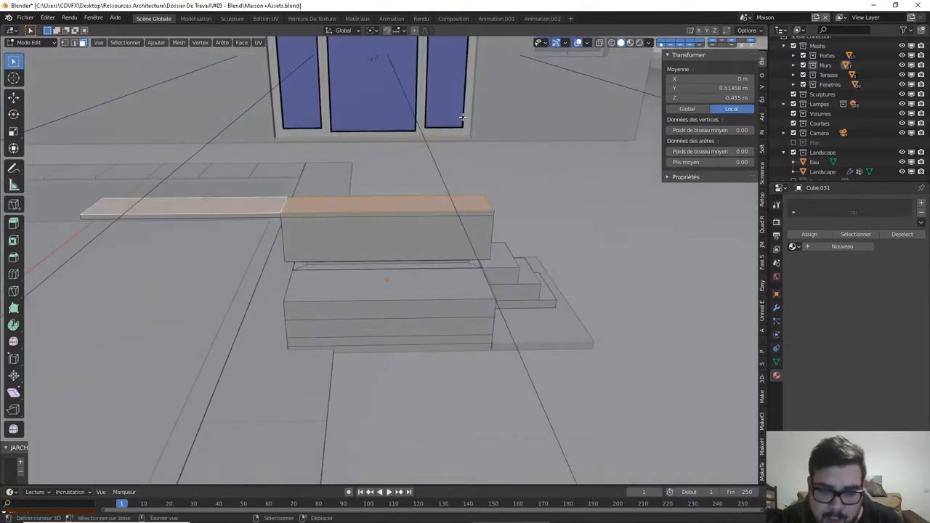
pyautogui.press('ctrl+KP_Add')
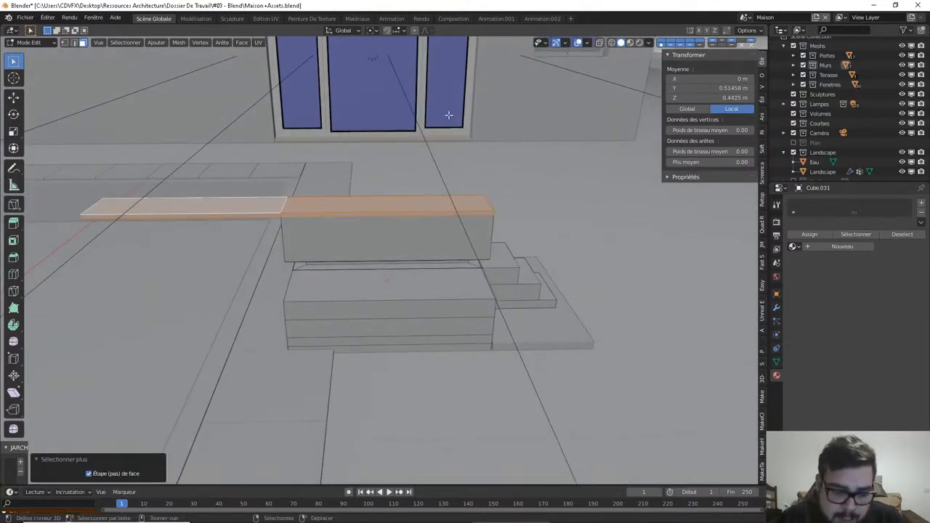
pyautogui.press('g')
pyautogui.press('z')
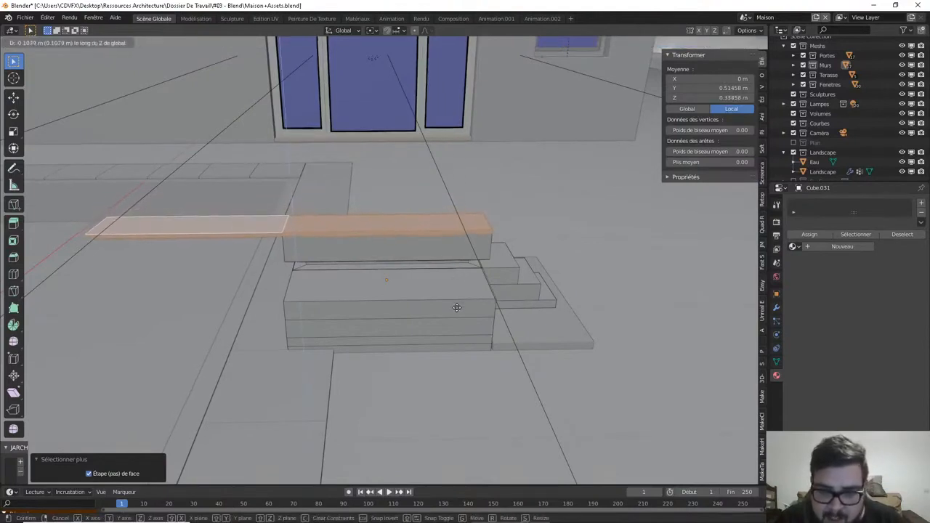
pyautogui.write('0')
pyautogui.press('BackSpace')
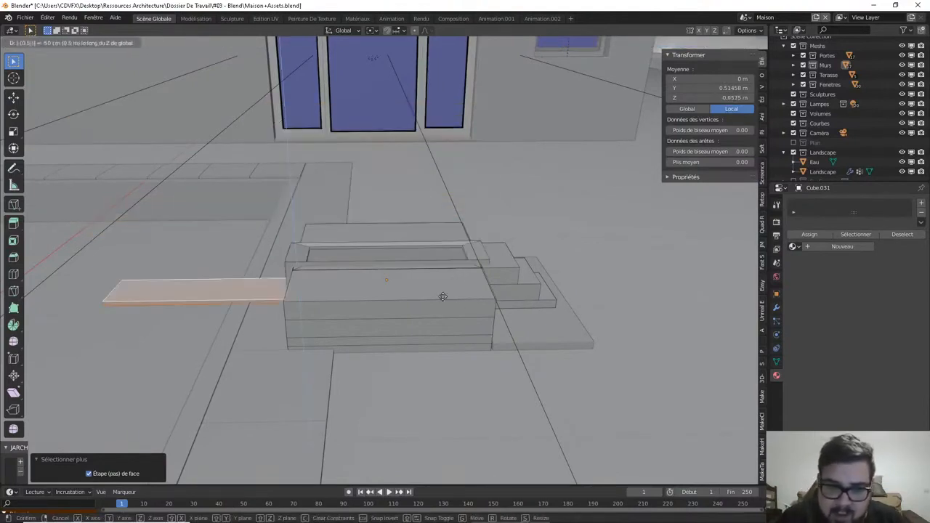
pyautogui.write('-0.25')
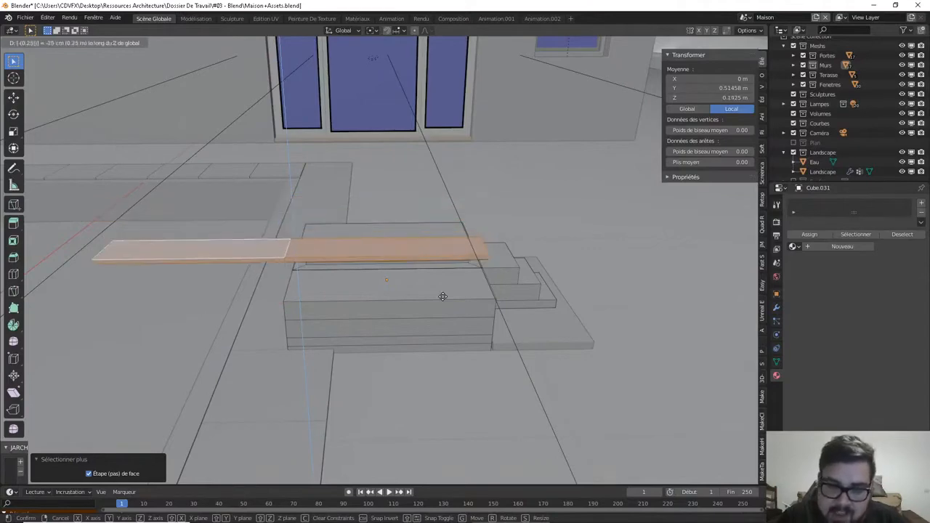
pyautogui.press('BackSpace')
pyautogui.press('BackSpace')
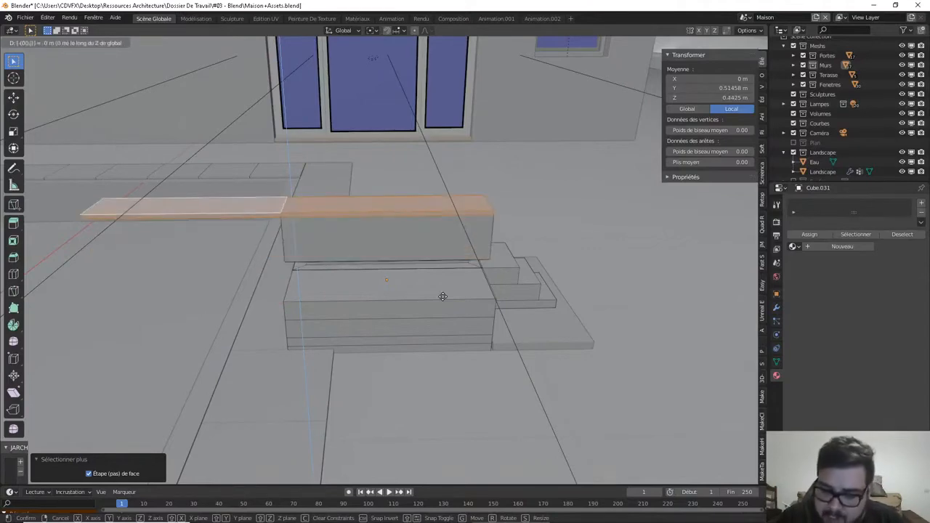
pyautogui.write('15')
pyautogui.press('Return')
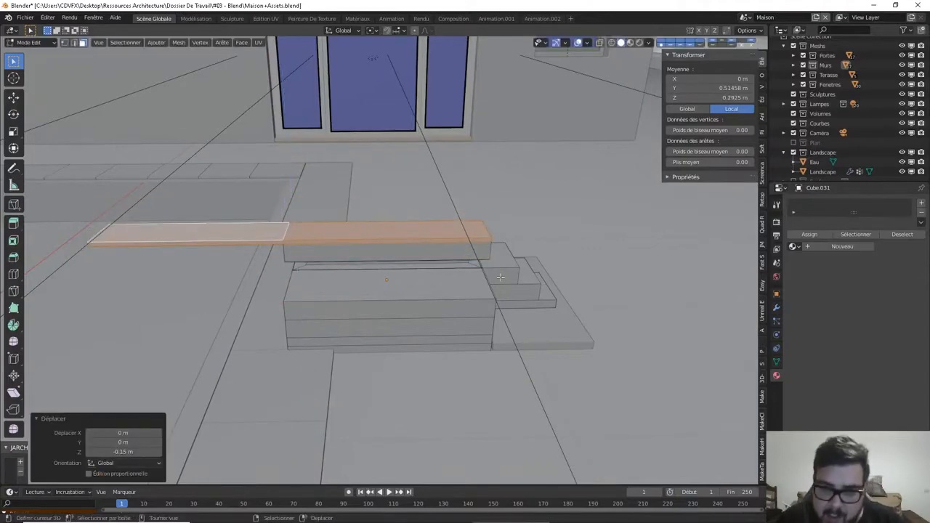
# Return to Object Mode, apply the stepped block's rotation and scale, and set its origin to the bounding box center
pyautogui.moveTo(500, 277); pyautogui.dragTo(414, 241, button='middle')
pyautogui.press('Tab')
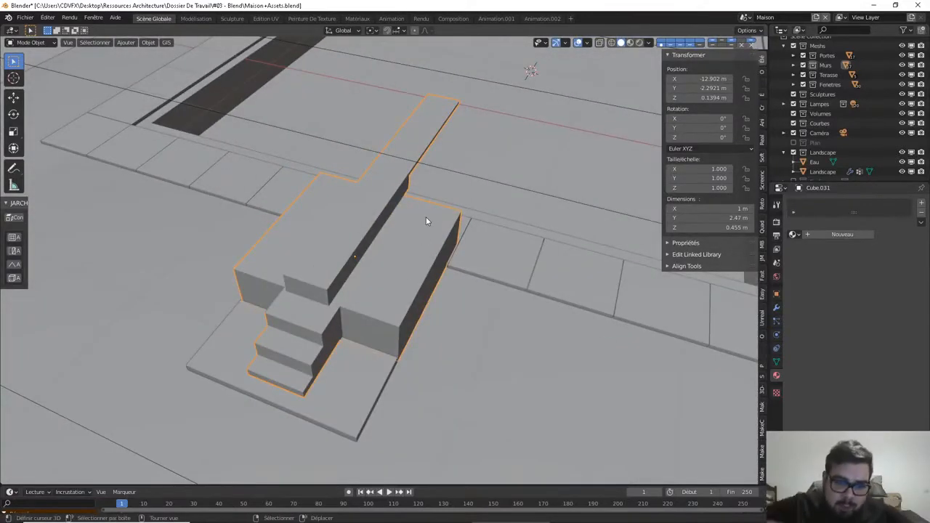
pyautogui.press('`')
pyautogui.click(436, 182)
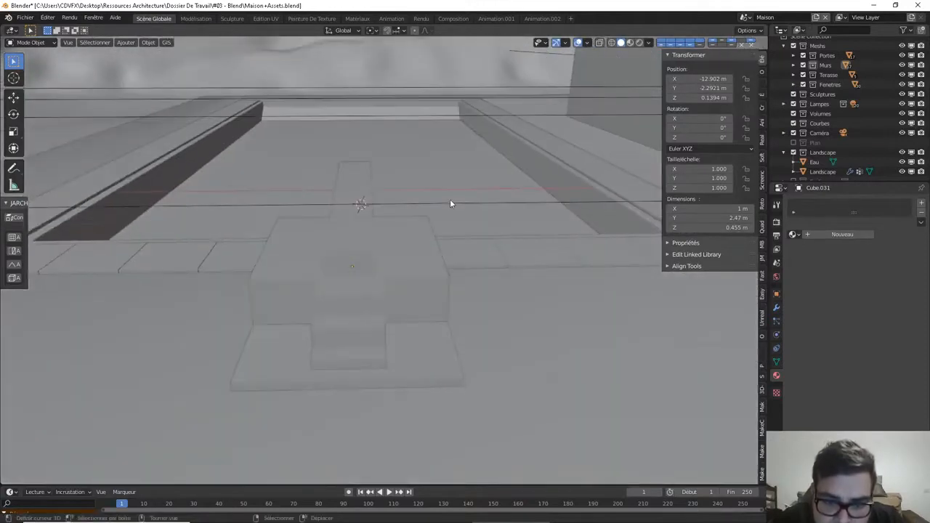
pyautogui.moveTo(449, 200); pyautogui.dragTo(440, 249, button='middle')
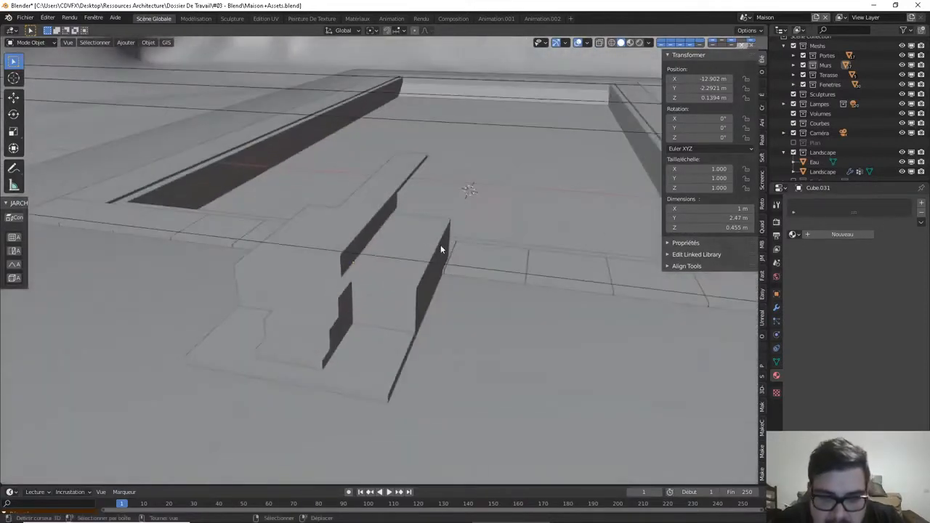
pyautogui.click(369, 249)
pyautogui.hotkey('ctrl', 'a')
pyautogui.click(343, 277)
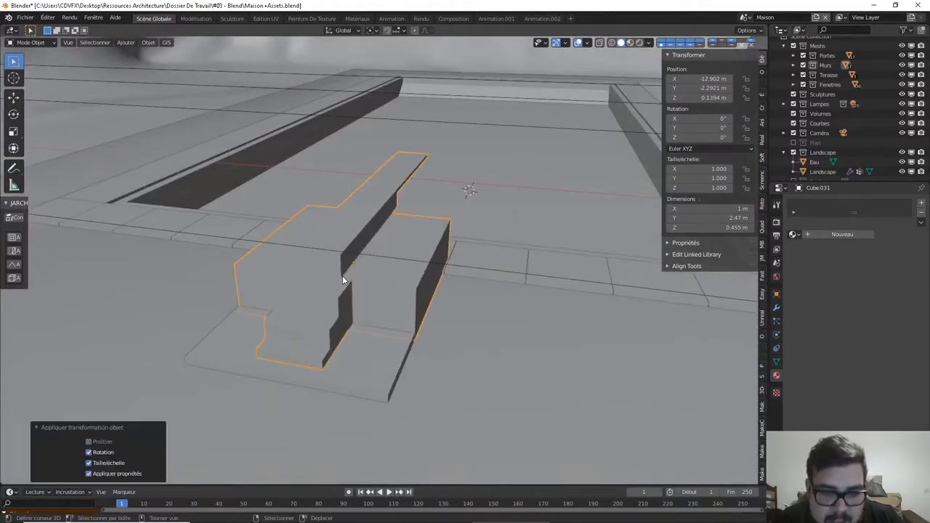
pyautogui.hotkey('ctrl', 'shift', 'alt', 'c')
pyautogui.click(327, 251)
# Snap the 3D cursor to the stepped block and add a cylinder there, scaled down to 0.025
pyautogui.hotkey('shift', 's')
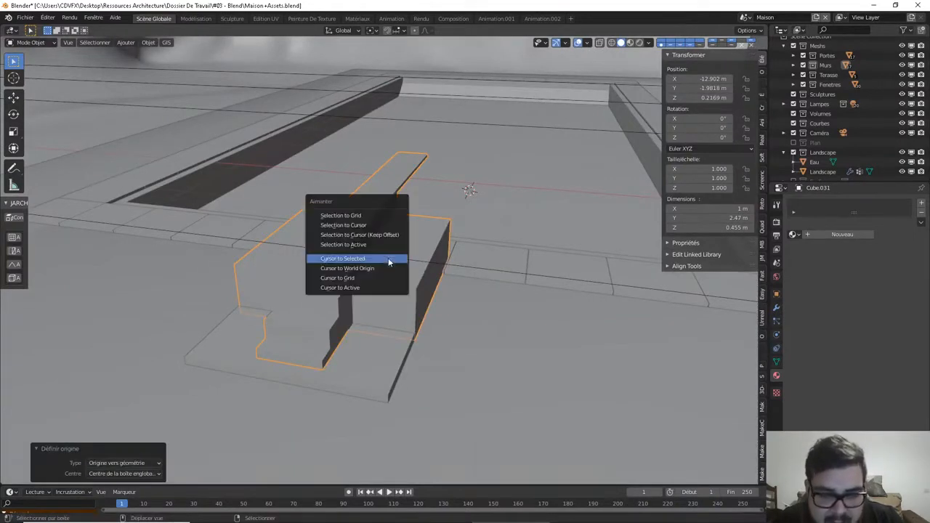
pyautogui.click(389, 260)
pyautogui.hotkey('shift', 'a')
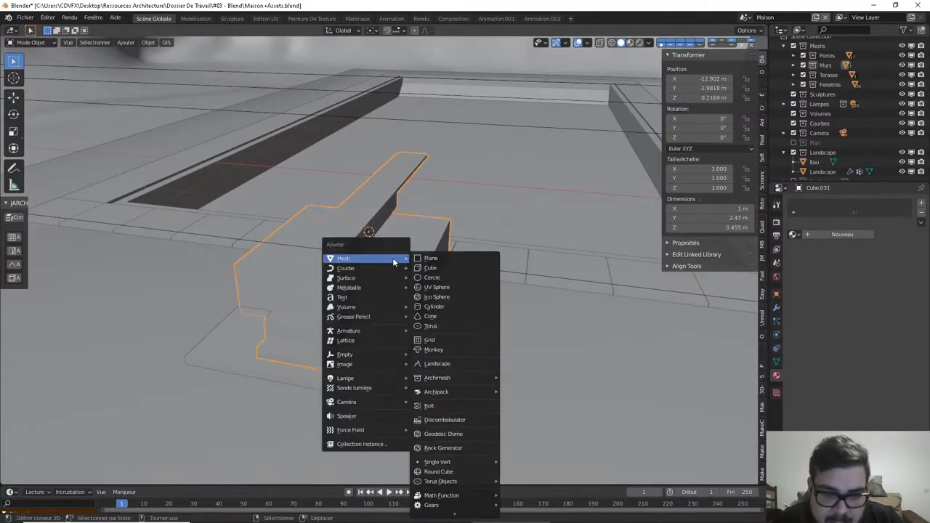
pyautogui.click(449, 308)
pyautogui.press('s')
pyautogui.press('0')
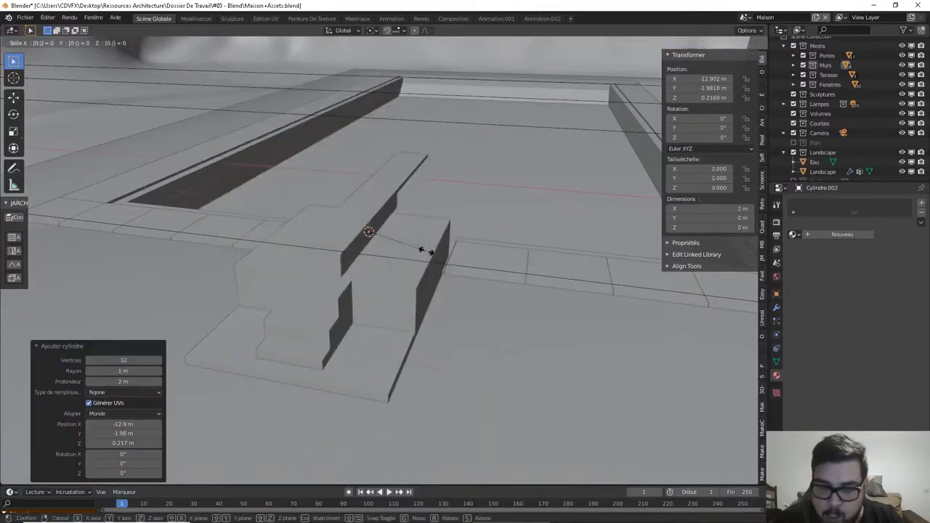
pyautogui.write('.025')
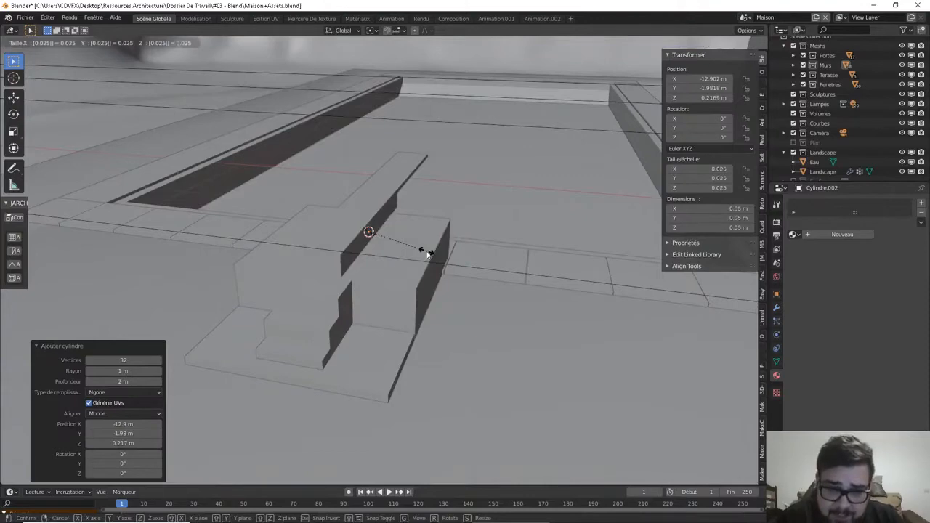
pyautogui.press('Return')
# Move the small cylinder about 0.33 m along X, beside the block's raised middle section
pyautogui.press('KP_7')
pyautogui.press('g')
pyautogui.press('y')
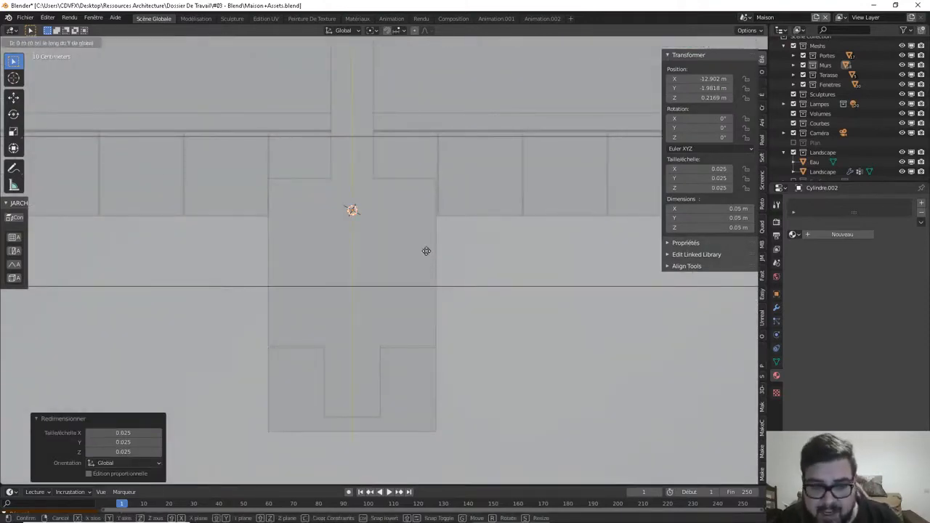
pyautogui.press('x')
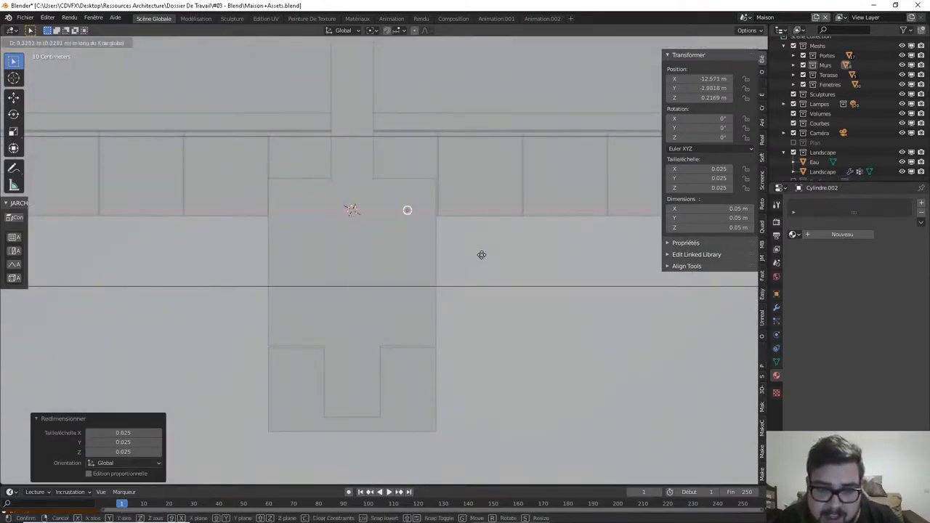
pyautogui.click(480, 258)
# Raise the small cylinder by about 0.12 m and stretch it along Z by a factor of 15 into a post
pyautogui.moveTo(480, 260); pyautogui.dragTo(437, 209, button='middle')
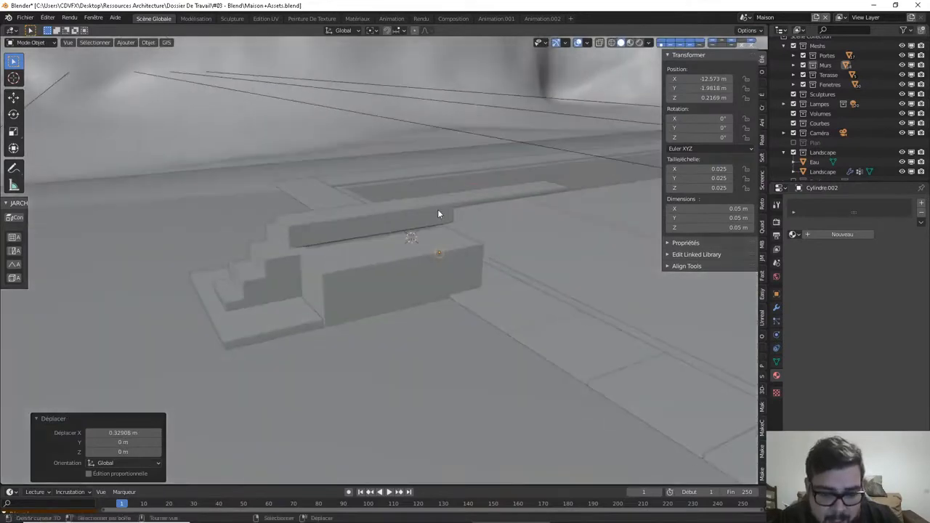
pyautogui.press('g')
pyautogui.press('z')
pyautogui.click(432, 215)
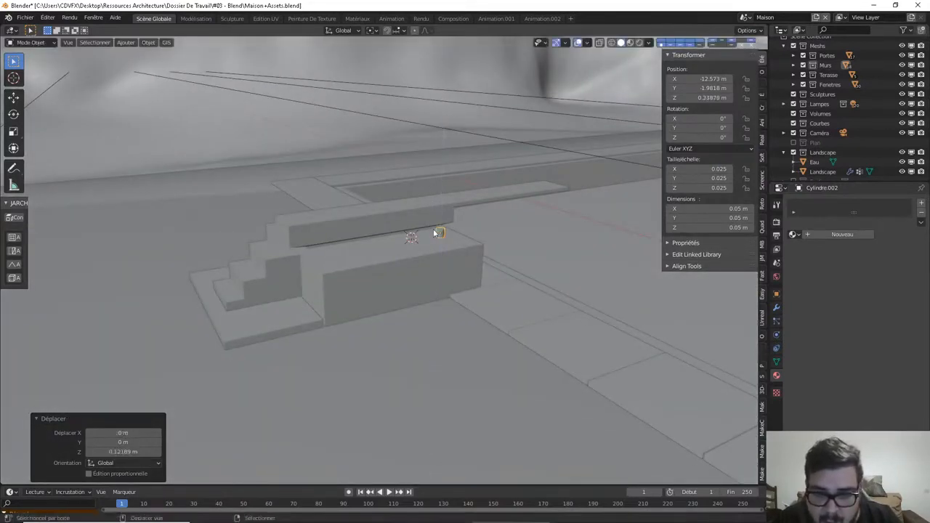
pyautogui.write('sz')
pyautogui.write('3')
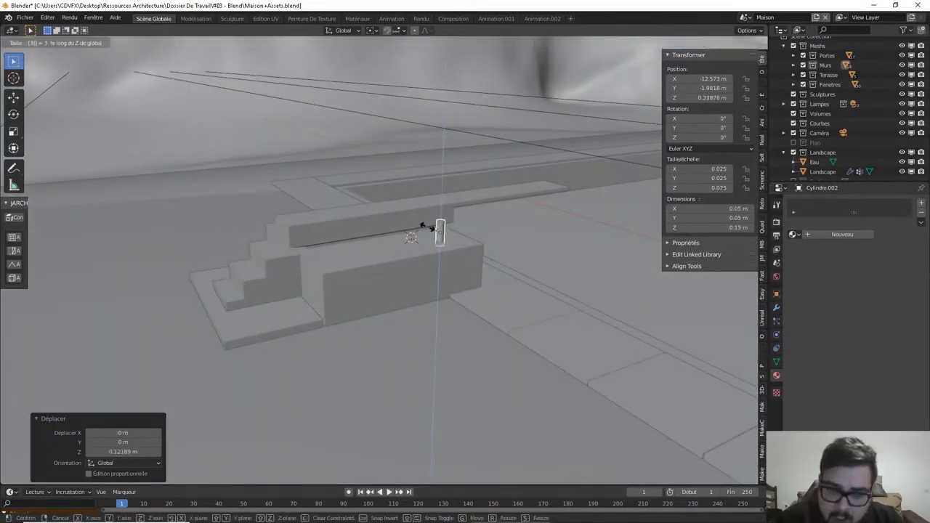
pyautogui.press('BackSpace')
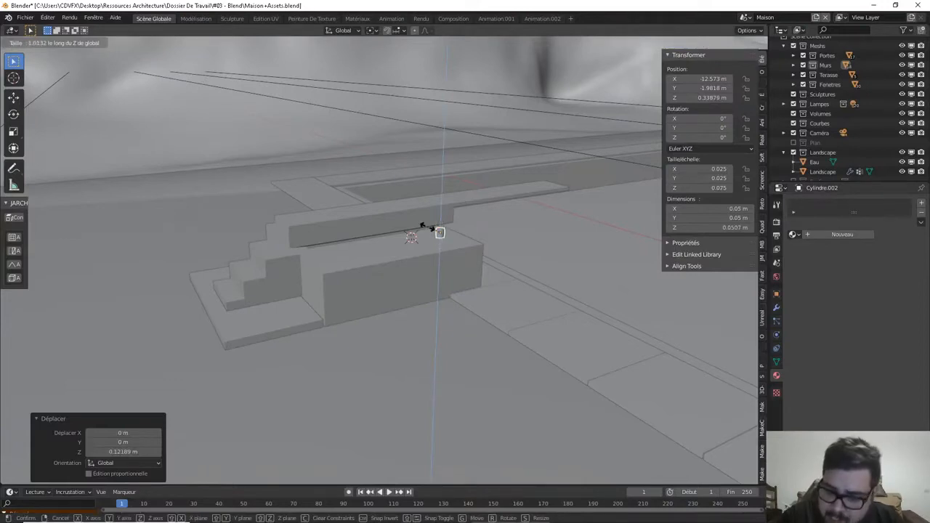
pyautogui.write('15')
pyautogui.press('Return')
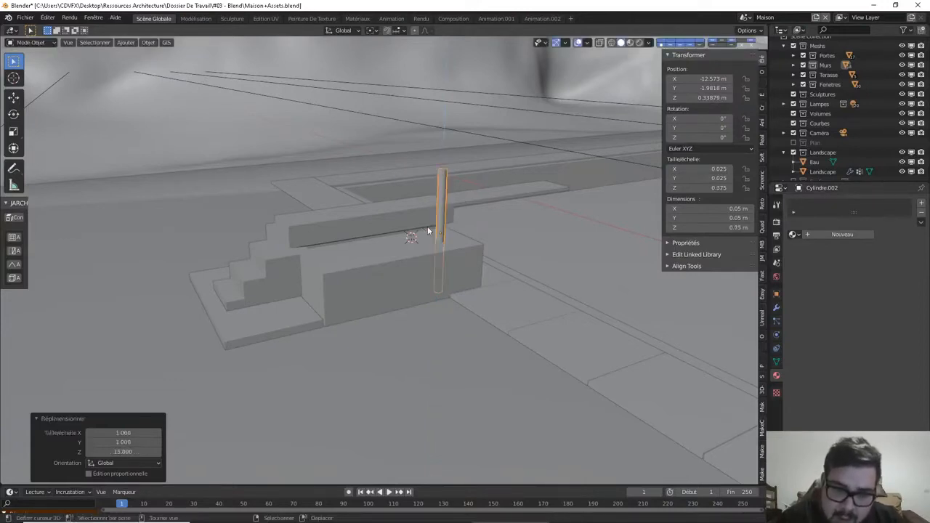
# Raise the post by about 0.17 m and shift it about 0.13 m along X toward the block's raised middle section
pyautogui.press('g')
pyautogui.press('z')
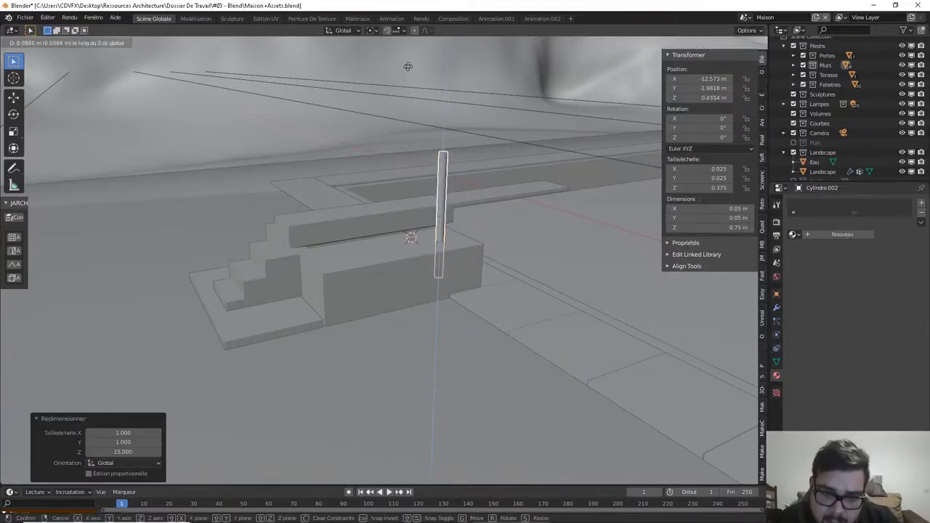
pyautogui.click(417, 378)
pyautogui.moveTo(417, 379); pyautogui.dragTo(315, 337, button='middle')
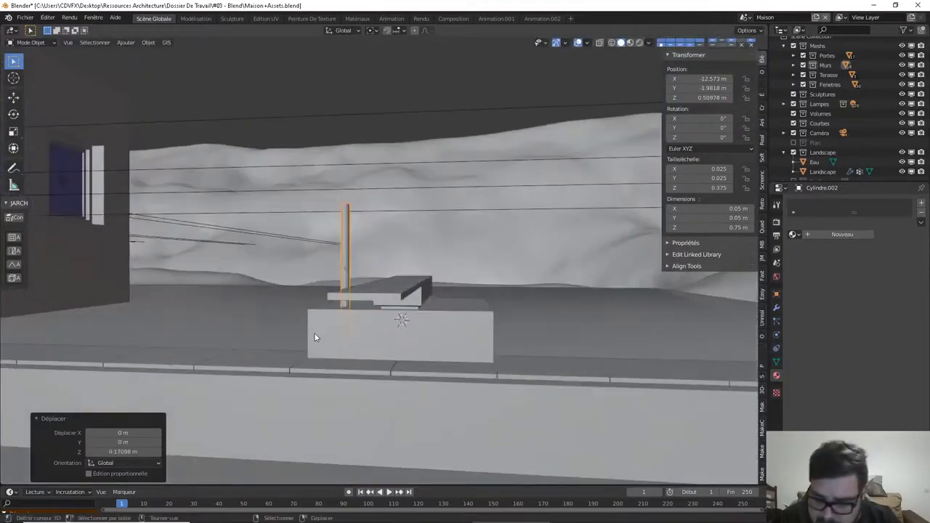
pyautogui.press('g')
pyautogui.press('x')
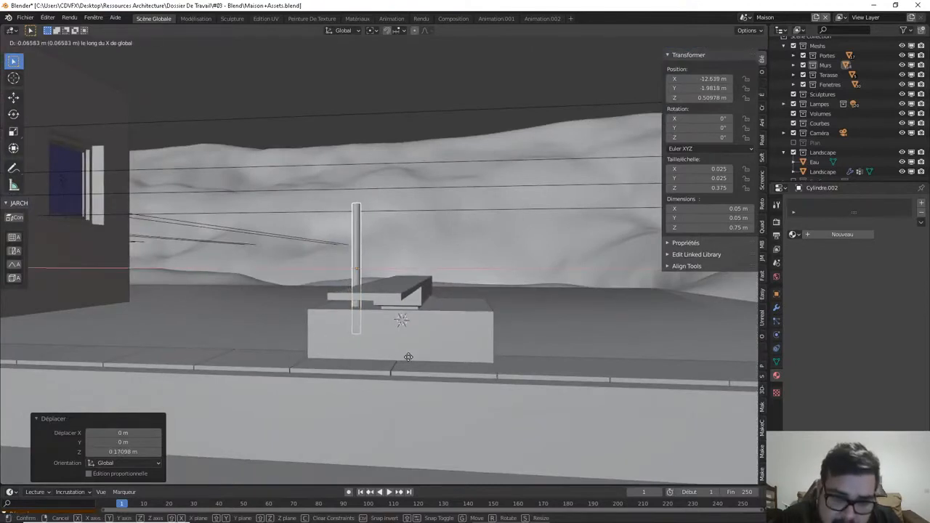
pyautogui.click(374, 349)
pyautogui.moveTo(375, 349); pyautogui.dragTo(388, 338, button='middle')
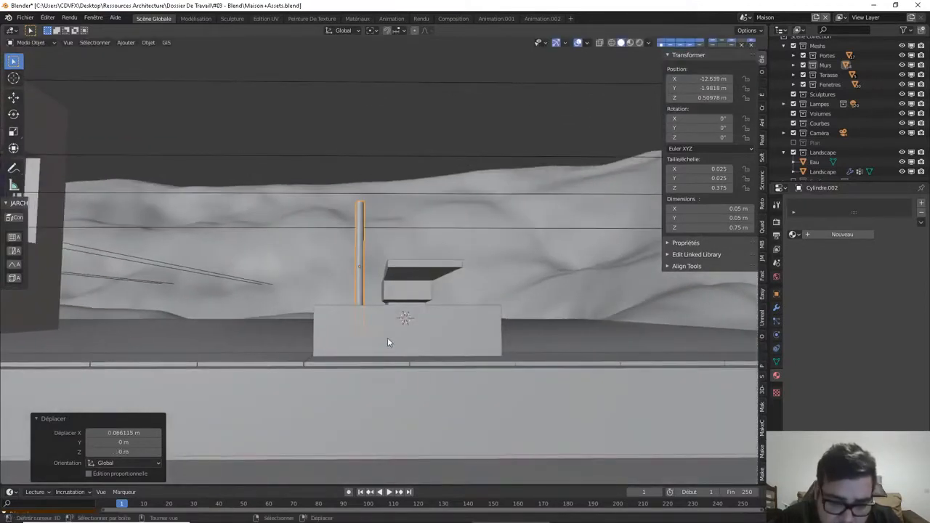
pyautogui.press('g')
pyautogui.press('x')
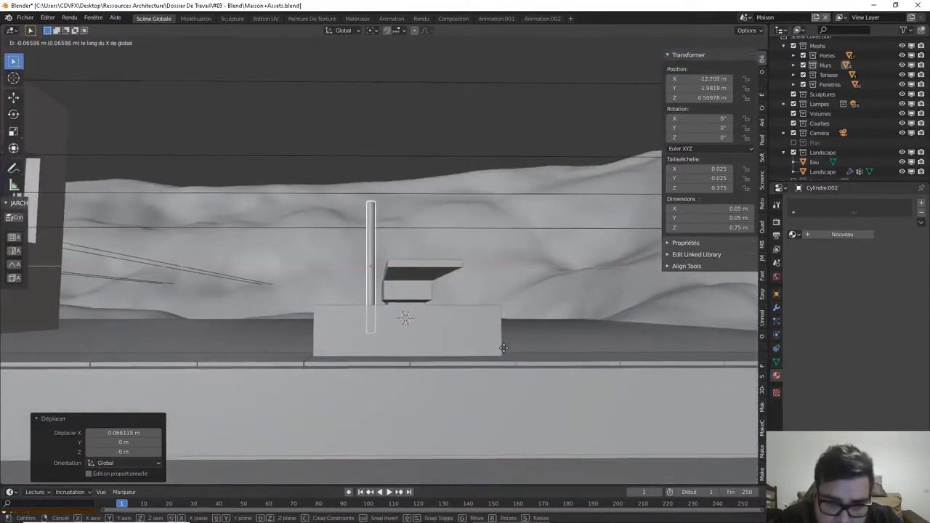
pyautogui.click(443, 331)
# Scale the post's height by 0.5 along Z and lower it by about 0.04 m onto the lower block
pyautogui.write('sz0.5')
pyautogui.press('Return')
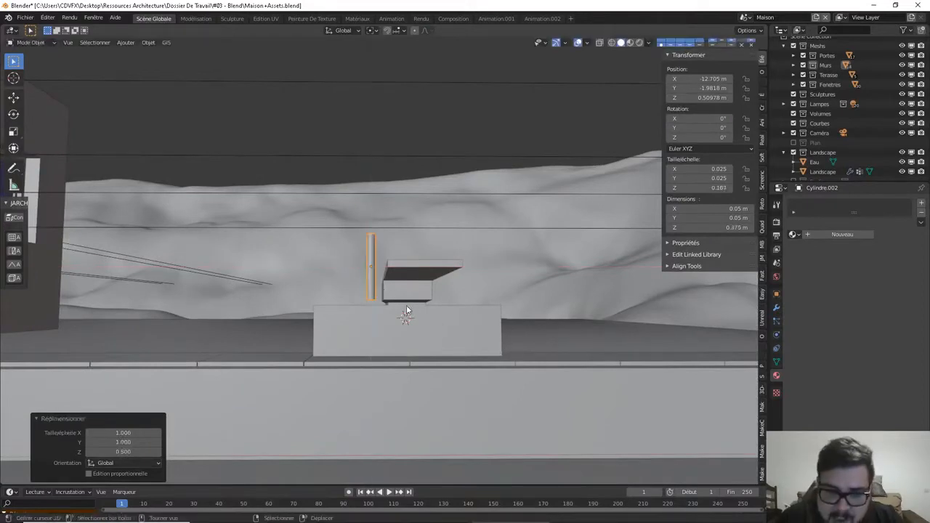
pyautogui.press('g')
pyautogui.press('z')
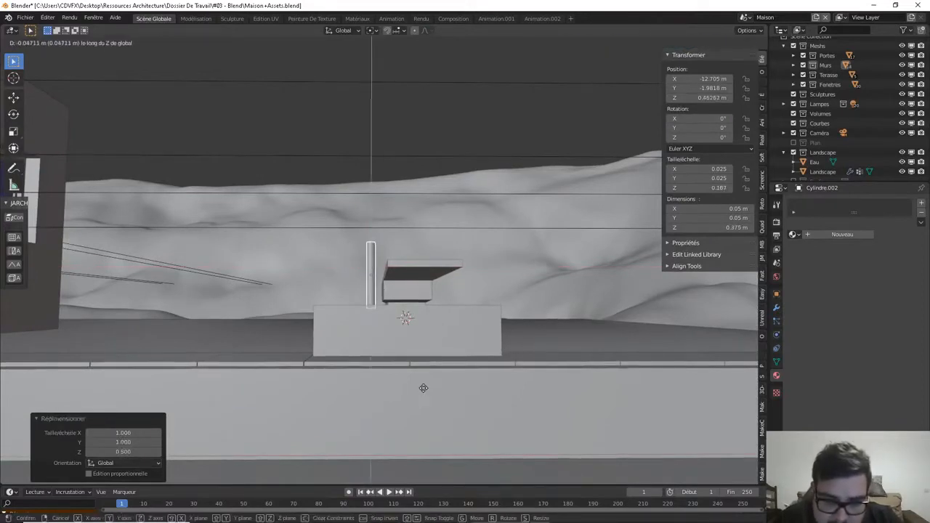
pyautogui.click(427, 380)
pyautogui.moveTo(434, 380)
pyautogui.mouseDown(button='middle')
pyautogui.moveTo(468, 391)
pyautogui.moveTo(436, 394)
pyautogui.mouseUp(button='middle')
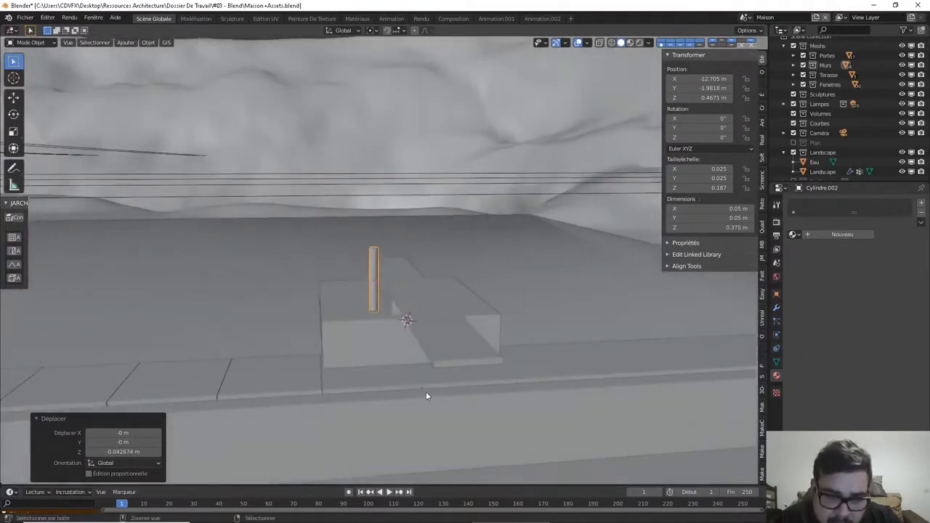
# Undo the post's vertical moves, X shifts and Z scaling, back to the small cylinder at its original height
pyautogui.hotkey('ctrl', 'z')
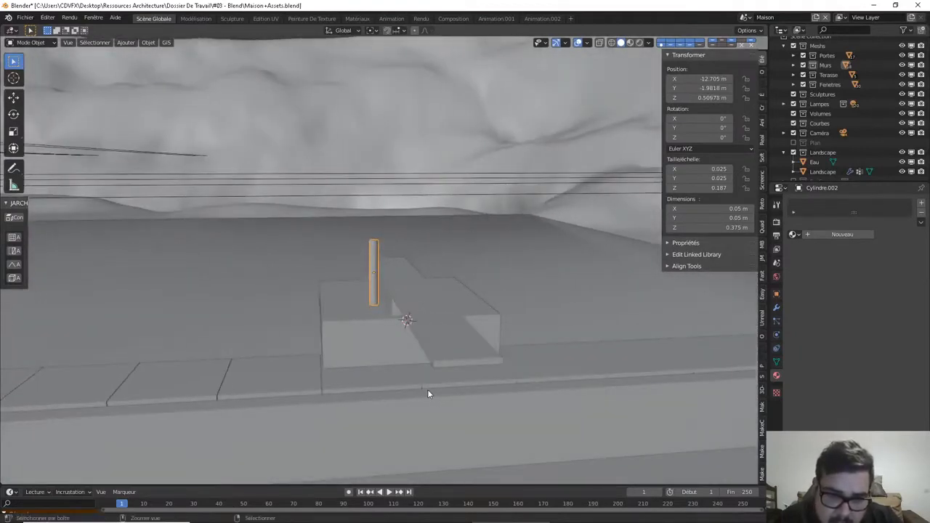
pyautogui.hotkey('ctrl', 'z')
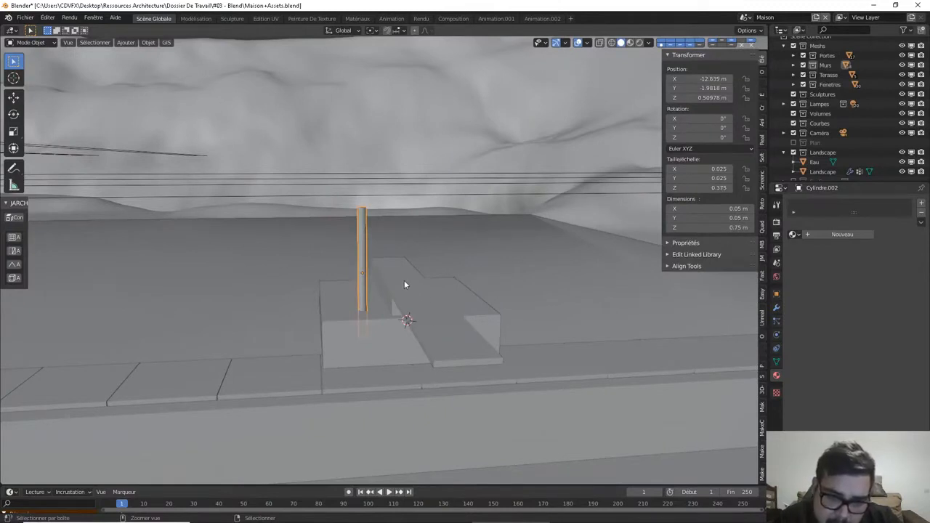
pyautogui.hotkey('ctrl', 'z')
pyautogui.hotkey('ctrl', 'z')
# Stretch the small cylinder along Z by a factor of 7 into a post and raise it by about 0.23 m
pyautogui.scroll(-2, 375, 281)
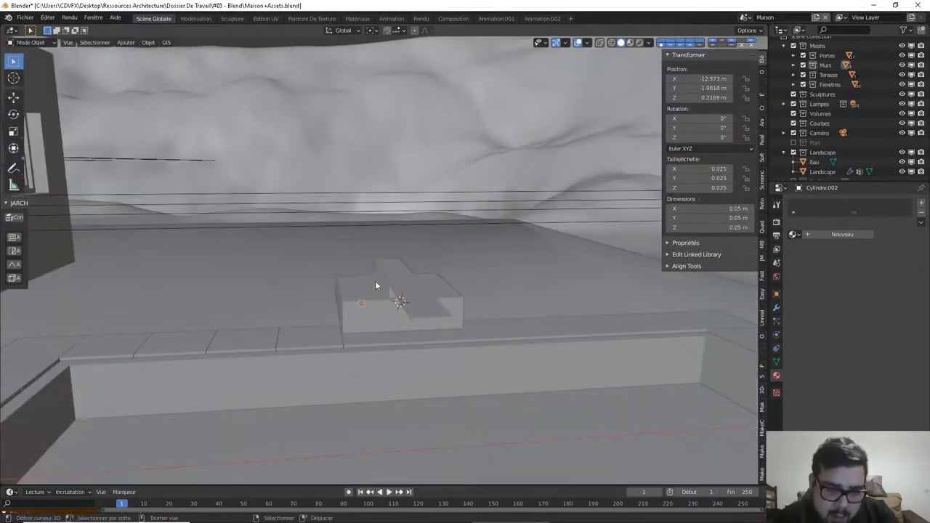
pyautogui.press('s')
pyautogui.press('7')
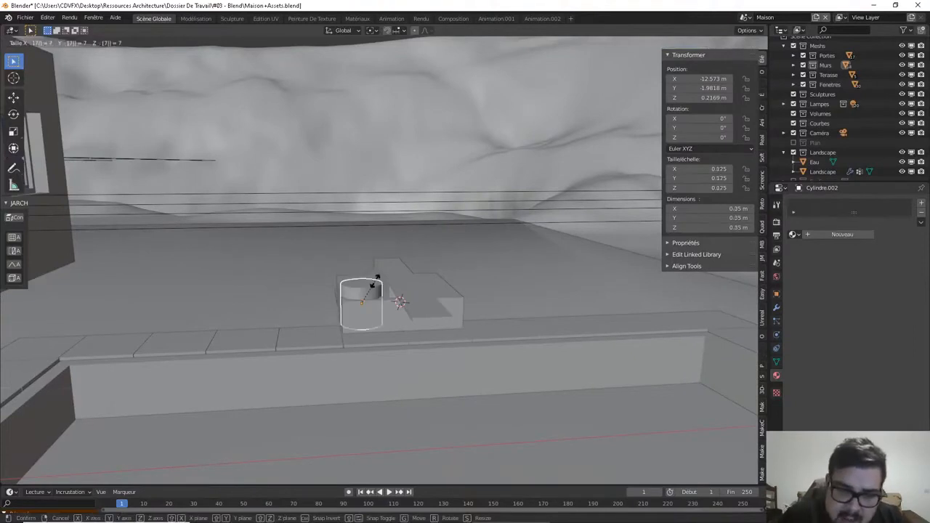
pyautogui.press('z')
pyautogui.press('Return')
pyautogui.press('g')
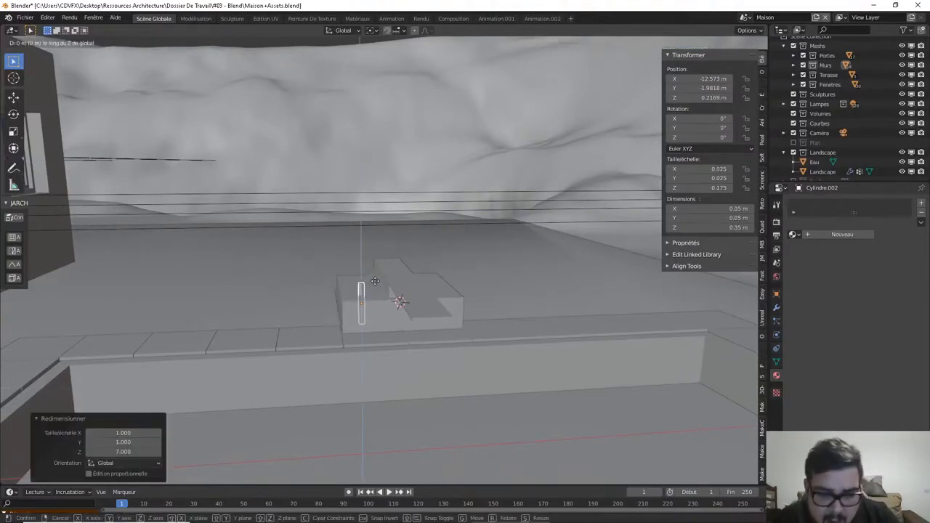
pyautogui.press('z')
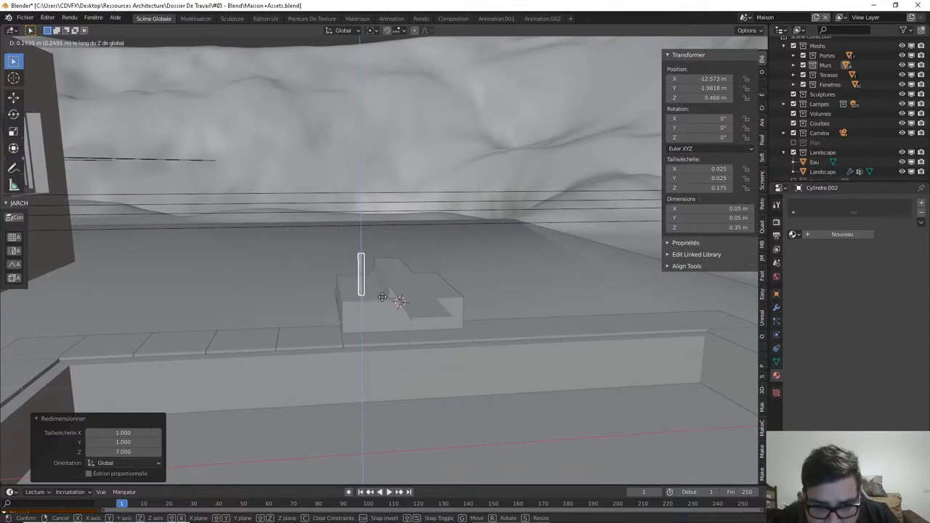
pyautogui.press('Return')
# Shift the post about -0.14 m along X and about 0.14 m along Y toward the lower block's pool-side end
pyautogui.press('g')
pyautogui.press('y')
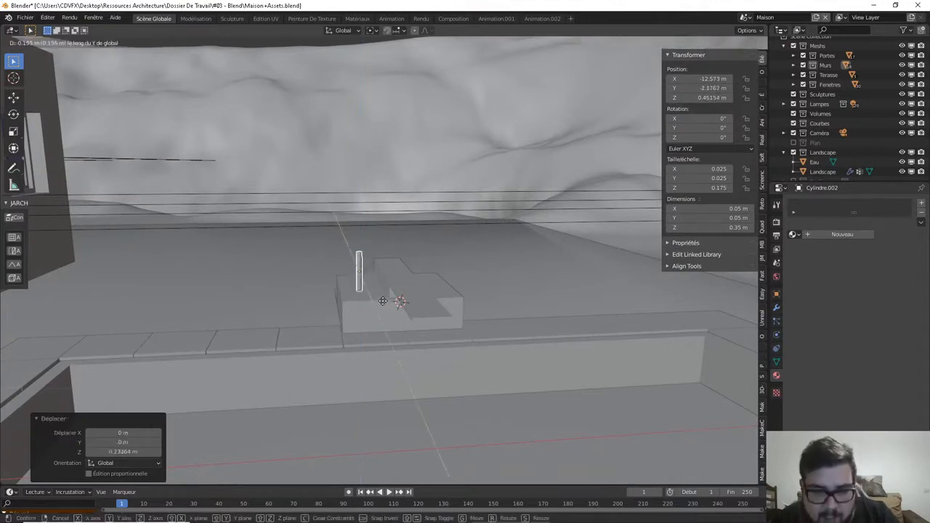
pyautogui.press('x')
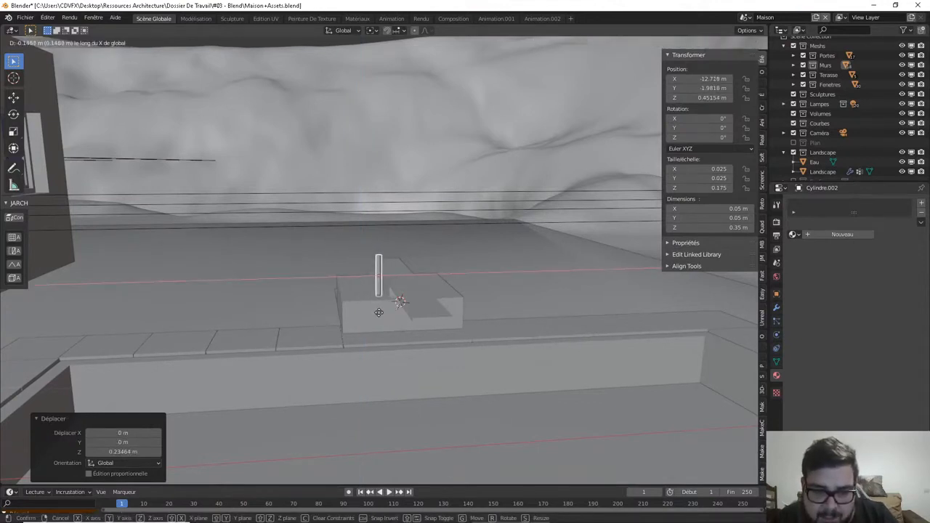
pyautogui.press('Return')
pyautogui.moveTo(444, 251); pyautogui.dragTo(537, 347, button='middle')
pyautogui.press('g')
pyautogui.press('y')
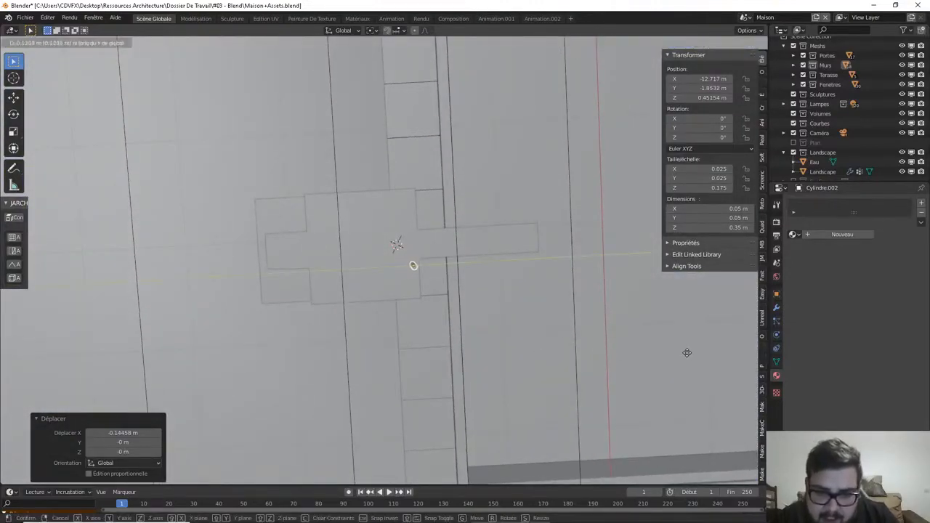
pyautogui.click(622, 359)
pyautogui.moveTo(622, 356); pyautogui.dragTo(458, 256, button='middle')
# Apply the post's scale and set its origin to its geometry
pyautogui.press('q')
pyautogui.click(368, 264)
pyautogui.press('q')
pyautogui.click(358, 235)
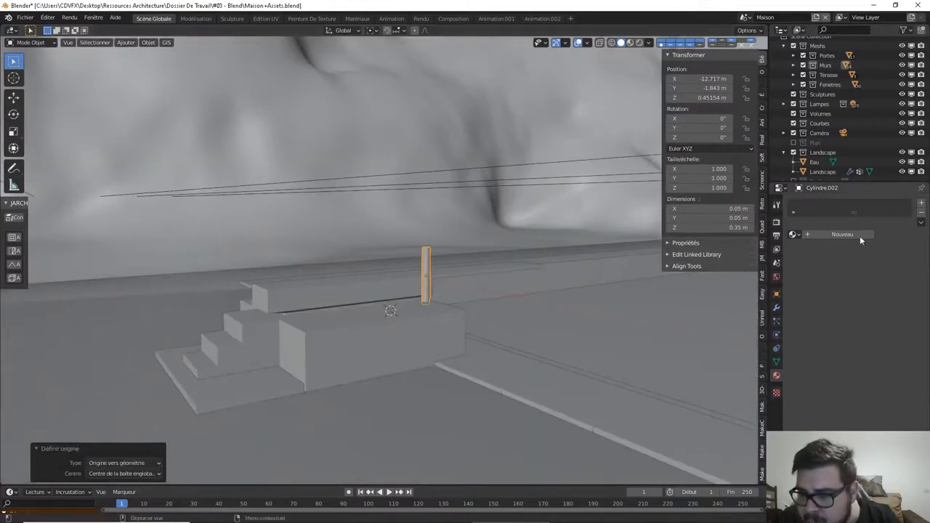
# Add an Array modifier to the post and set its relative offset X factor to 0
pyautogui.click(776, 308)
pyautogui.click(832, 205)
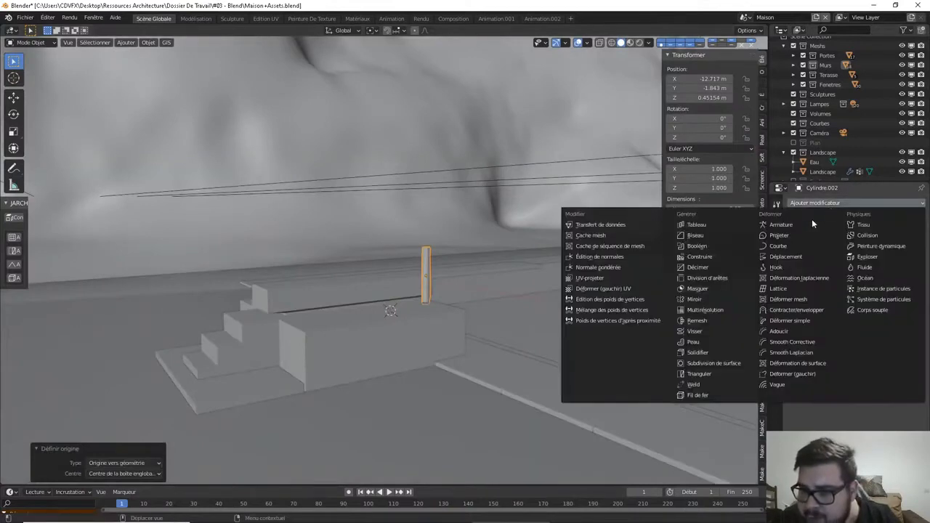
pyautogui.click(694, 225)
pyautogui.moveTo(625, 269); pyautogui.dragTo(541, 290, button='middle')
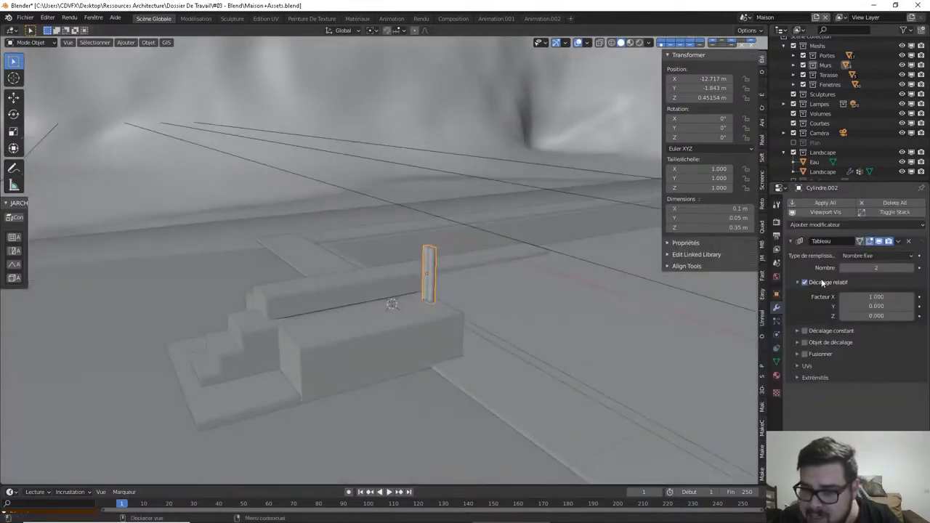
pyautogui.click(888, 297)
pyautogui.write('0')
pyautogui.press('Return')
# Try the array's relative Y offset factor at 2 and -2, and settle on -4
pyautogui.click(879, 306)
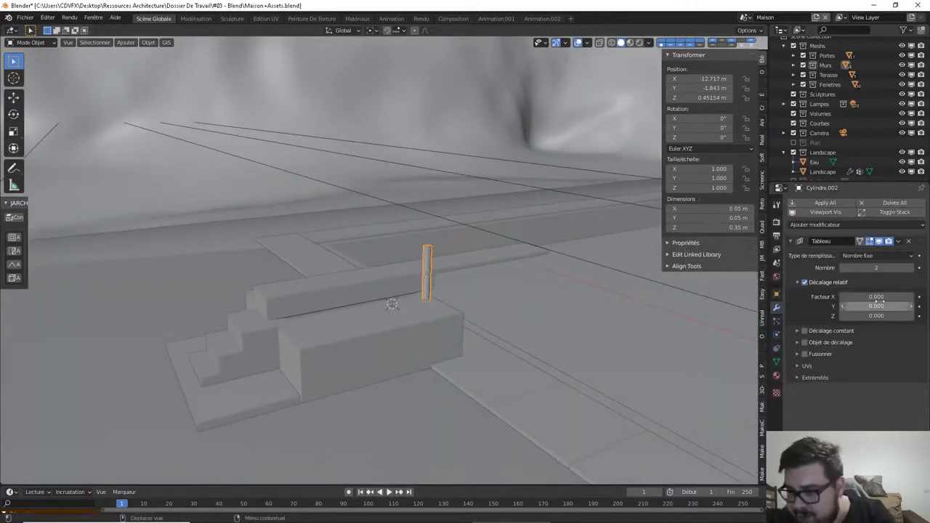
pyautogui.write('2')
pyautogui.press('Return')
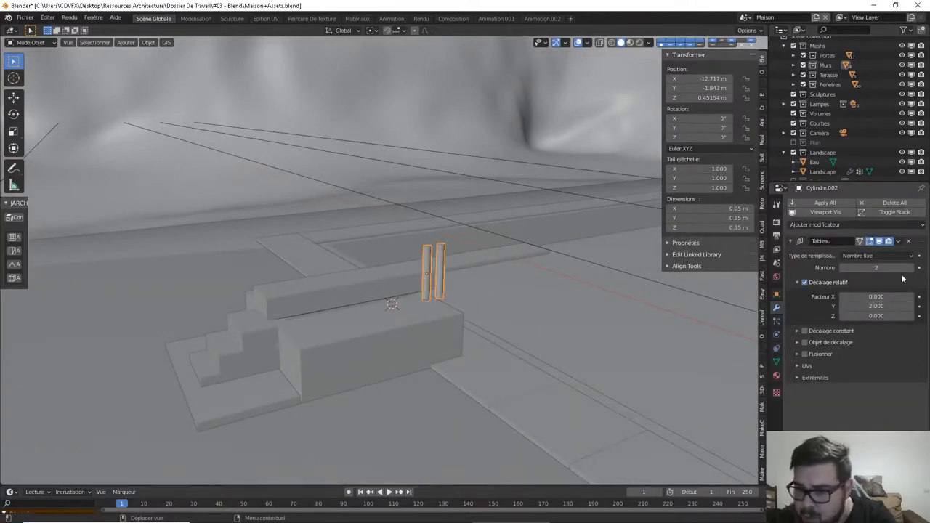
pyautogui.click(882, 308)
pyautogui.write('-2')
pyautogui.press('Return')
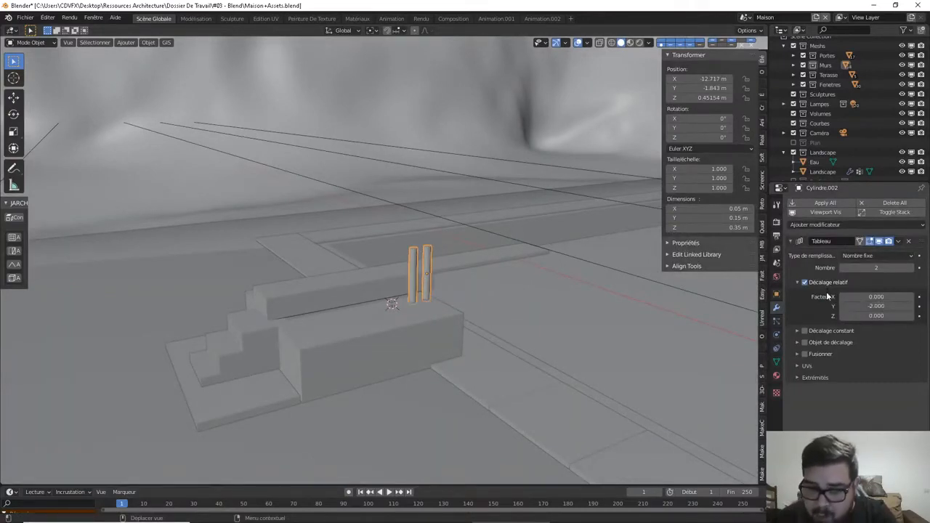
pyautogui.click(875, 307)
pyautogui.write('-4')
pyautogui.press('Return')
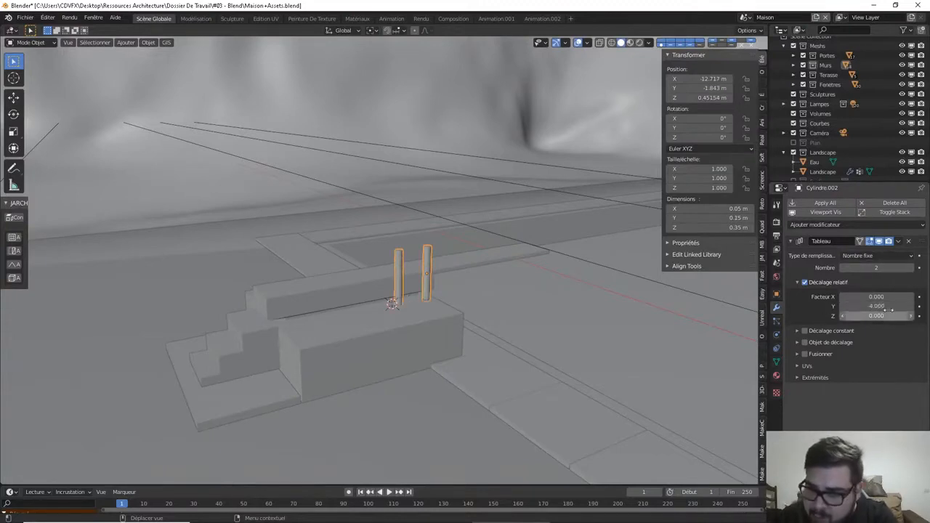
# Raise the array's count to 5 posts along the block and check the row from several angles
pyautogui.click(910, 268)
pyautogui.click(911, 268)
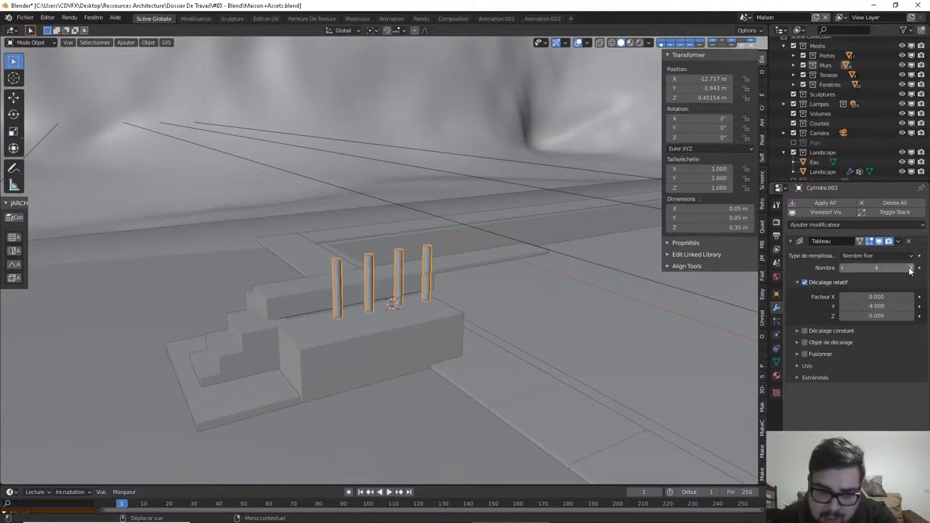
pyautogui.click(911, 268)
pyautogui.moveTo(582, 357); pyautogui.dragTo(679, 327, button='middle')
pyautogui.moveTo(527, 301); pyautogui.dragTo(368, 265, button='middle')
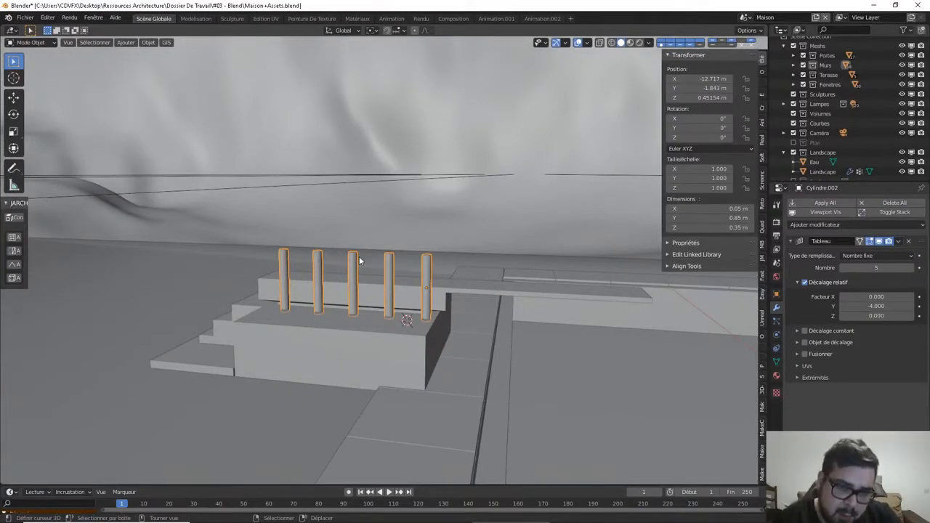
pyautogui.moveTo(359, 256); pyautogui.dragTo(402, 275, button='middle')
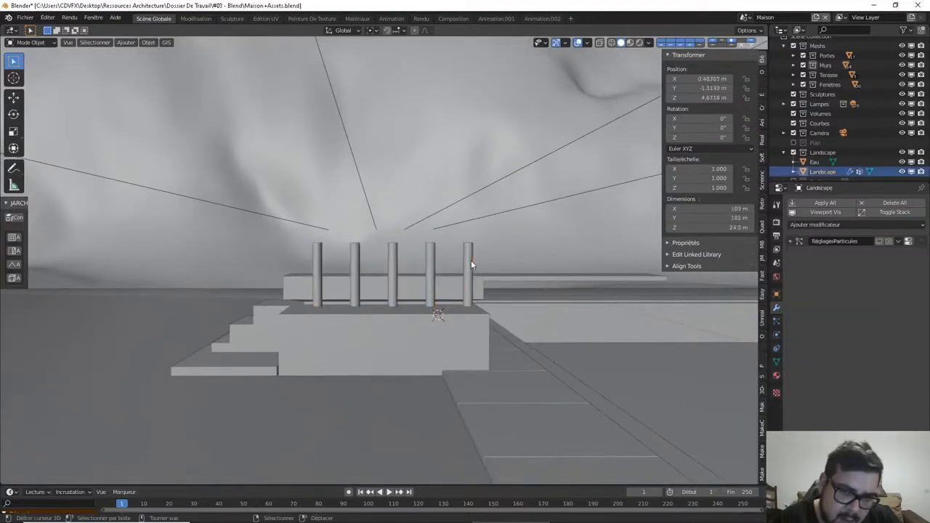
# Duplicate the row of posts about -1.04 m along Y and remove the Array modifier from the copy
pyautogui.hotkey('shift', 'd')
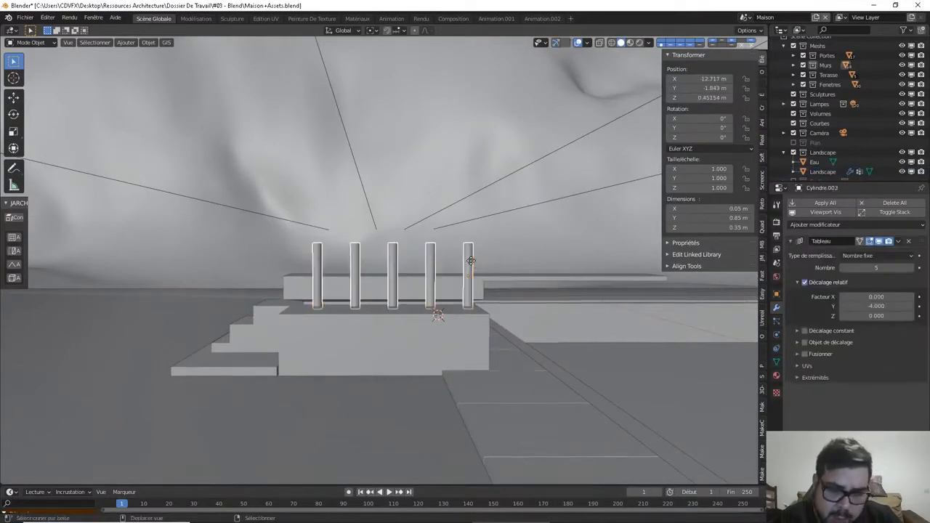
pyautogui.press('y')
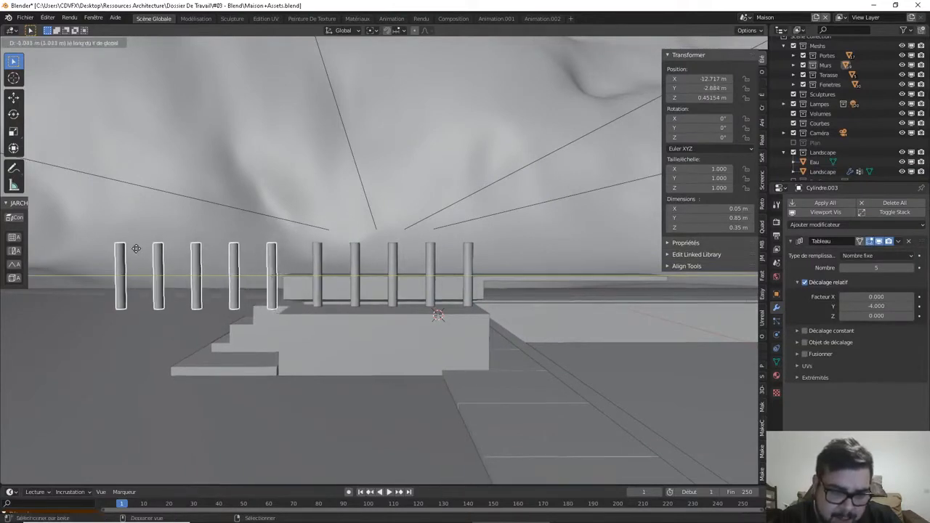
pyautogui.click(253, 261)
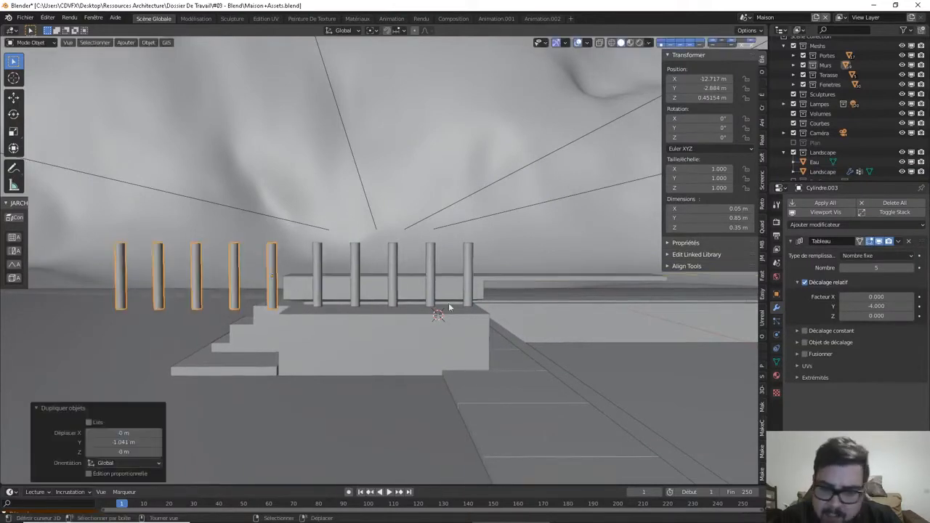
pyautogui.click(911, 241)
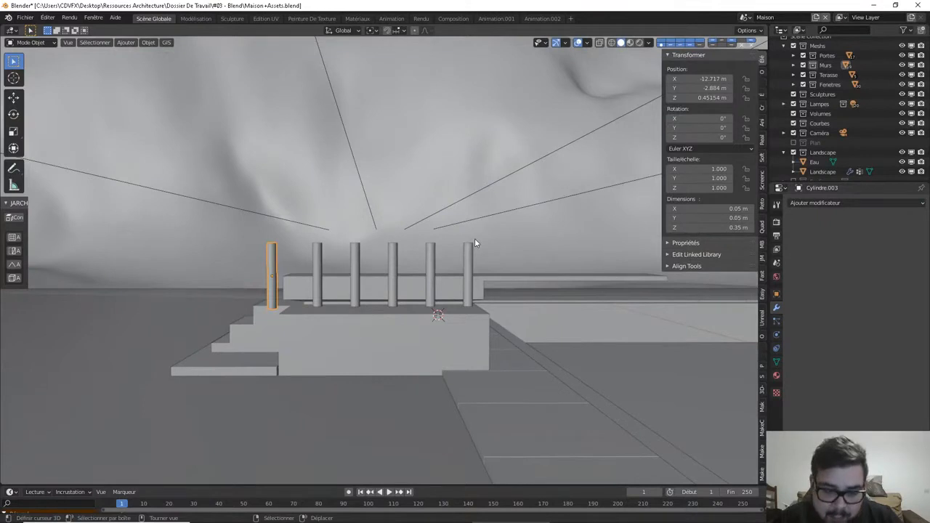
# Scale the single copied post by 2 along Z and lower it by about 0.17 m to align its top with the row
pyautogui.press('s')
pyautogui.press('2')
pyautogui.press('z')
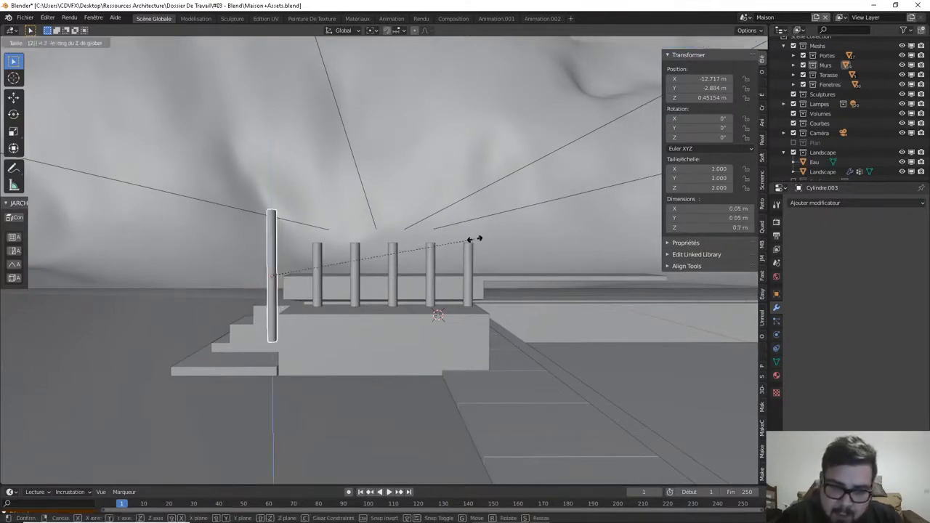
pyautogui.click(476, 239)
pyautogui.press('g')
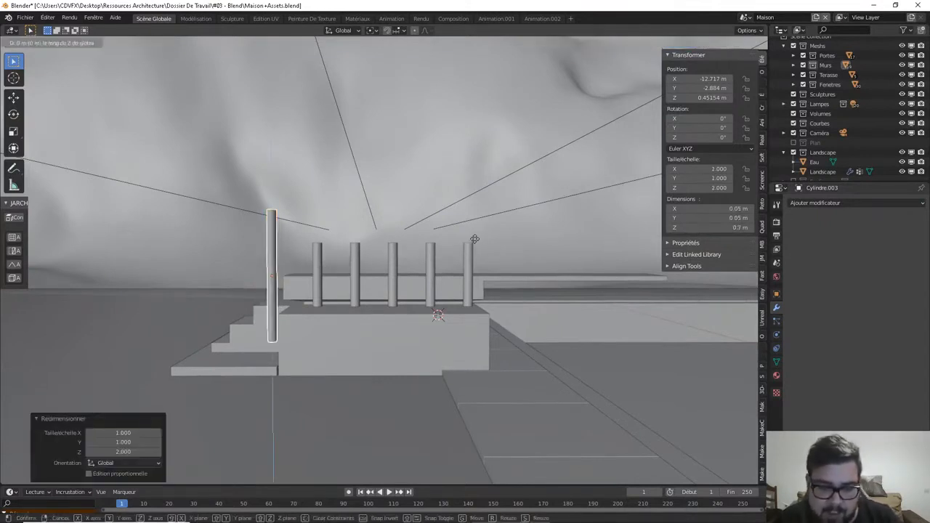
pyautogui.press('z')
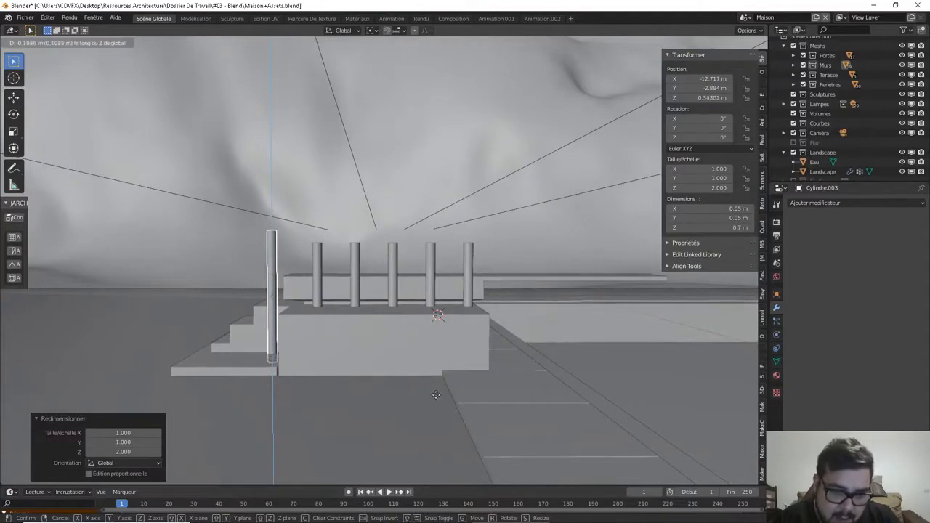
pyautogui.click(421, 54)
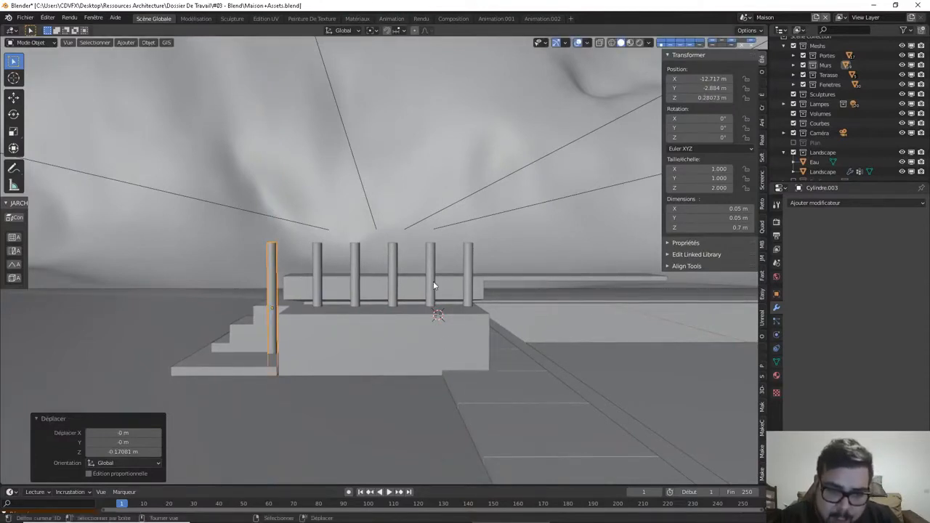
# Exclude the Landscape collection from the view layer and compare the post tops in an orthographic back view
pyautogui.moveTo(436, 285); pyautogui.dragTo(368, 253, button='middle')
pyautogui.scroll(3, 400, 281)
pyautogui.press('KP_1')
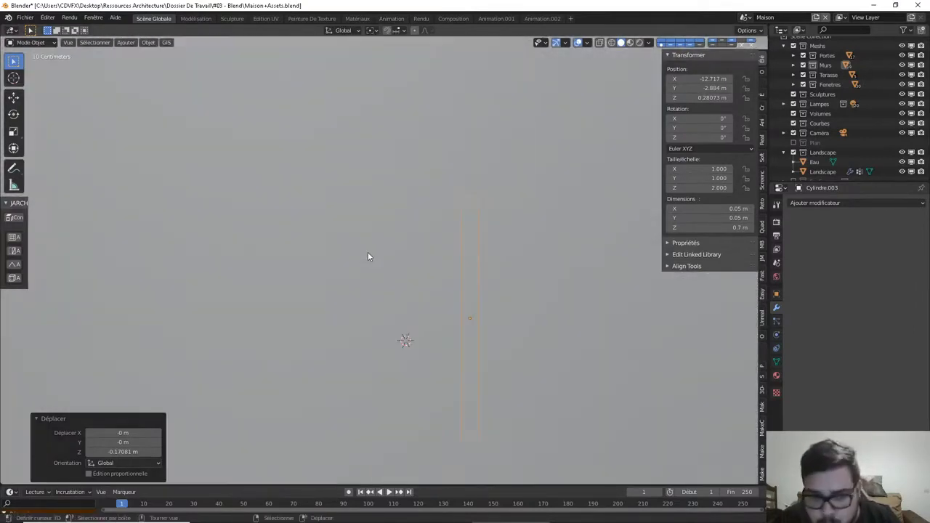
pyautogui.press('KP_3')
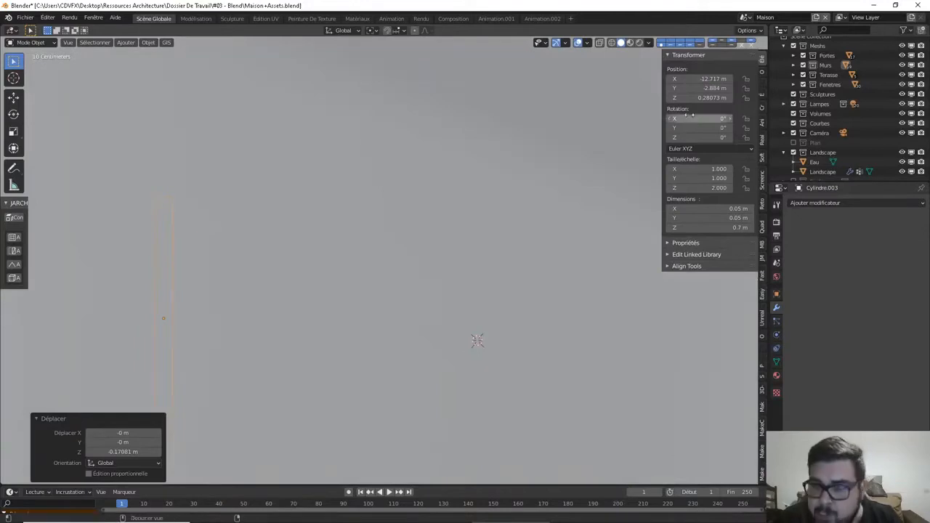
pyautogui.click(794, 154)
pyautogui.scroll(-6, 525, 238)
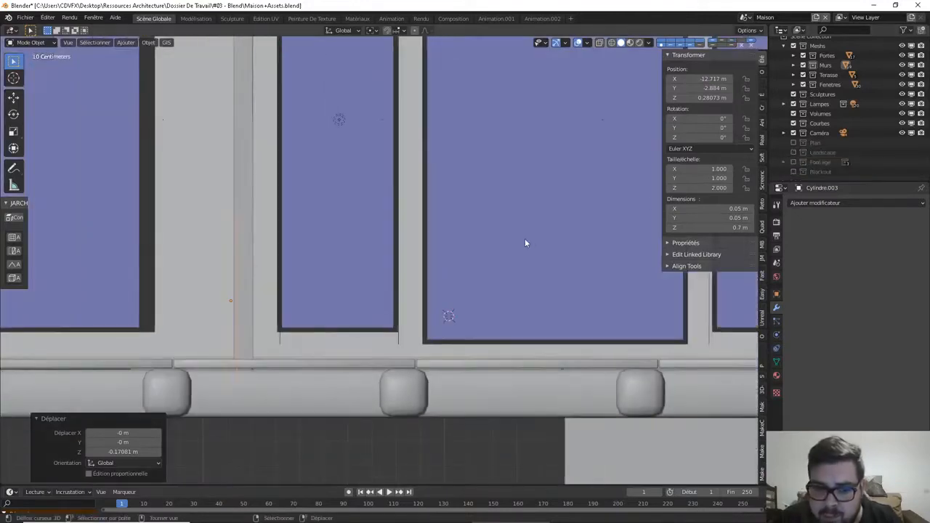
pyautogui.press('ctrl+KP_1')
pyautogui.scroll(6, 522, 238)
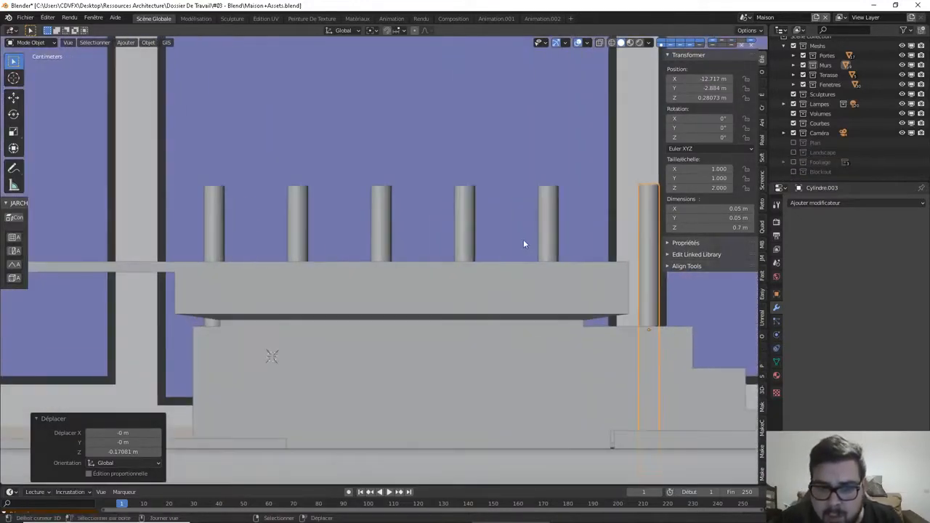
pyautogui.keyDown('shift'); pyautogui.moveTo(523, 239); pyautogui.dragTo(348, 255, button='middle'); pyautogui.keyUp('shift')
pyautogui.scroll(2, 347, 255)
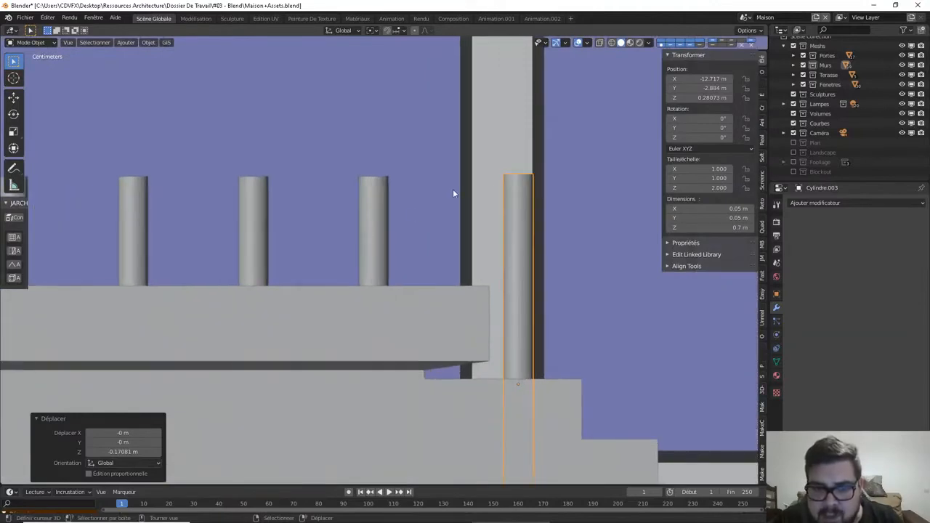
# Duplicate the tall post and offset the copy by -0.25 m along Y, over the lower steps
pyautogui.moveTo(594, 252); pyautogui.dragTo(480, 315, button='middle')
pyautogui.hotkey('shift', 'd')
pyautogui.press('y')
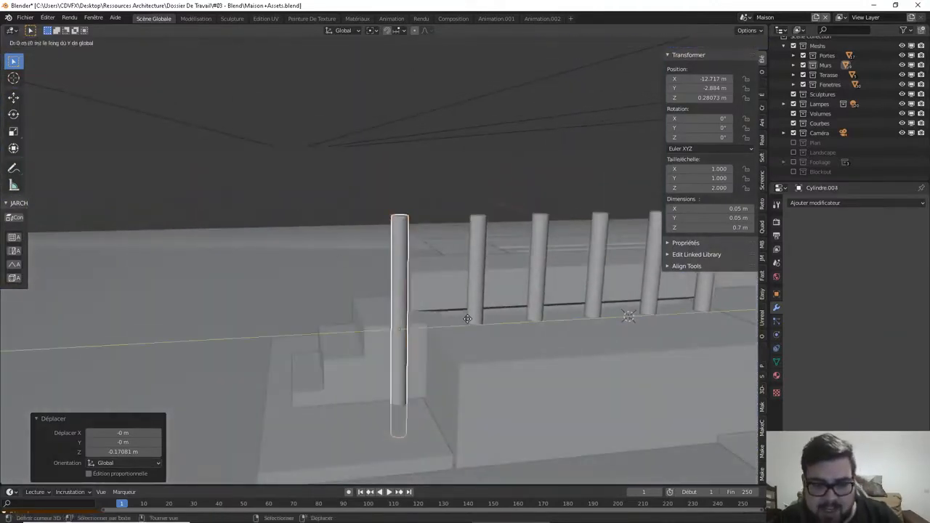
pyautogui.press('2')
pyautogui.press('BackSpace')
pyautogui.write('-0.25')
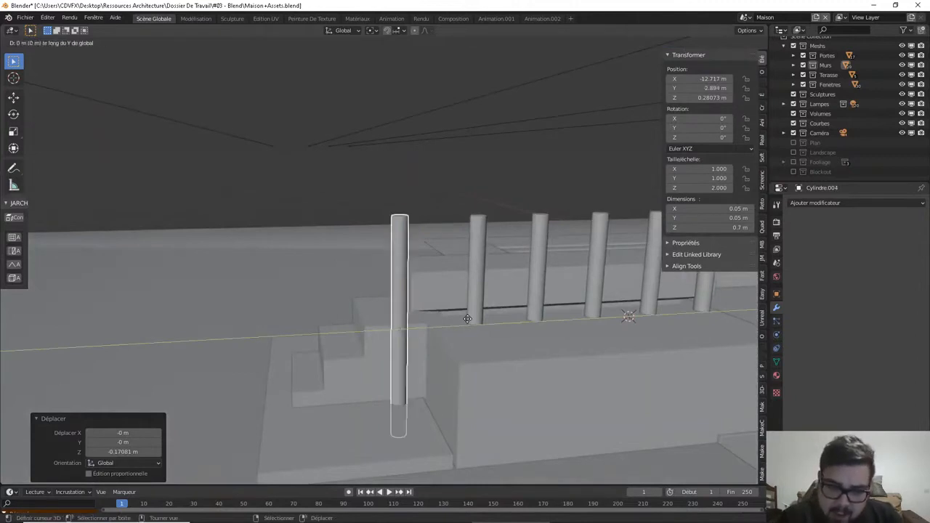
pyautogui.press('Return')
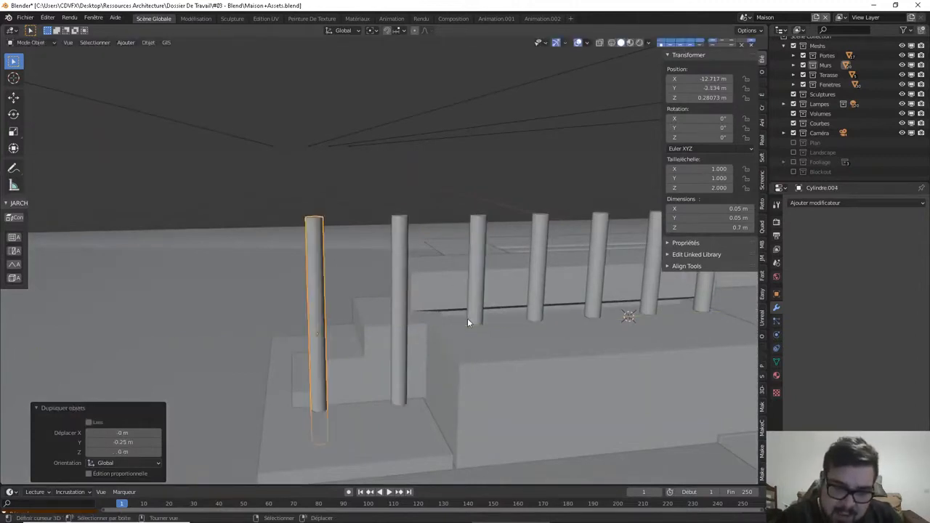
pyautogui.press('s')
pyautogui.press('z')
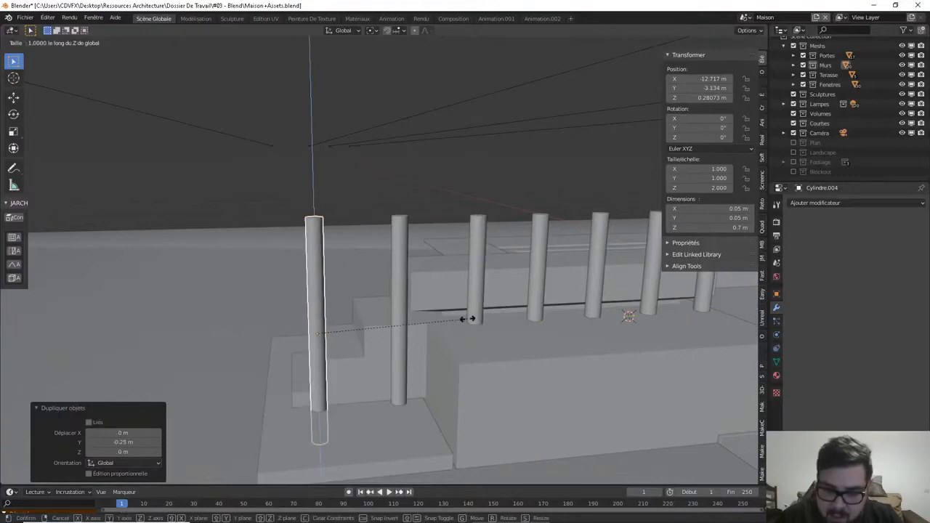
pyautogui.write('gz0.5')
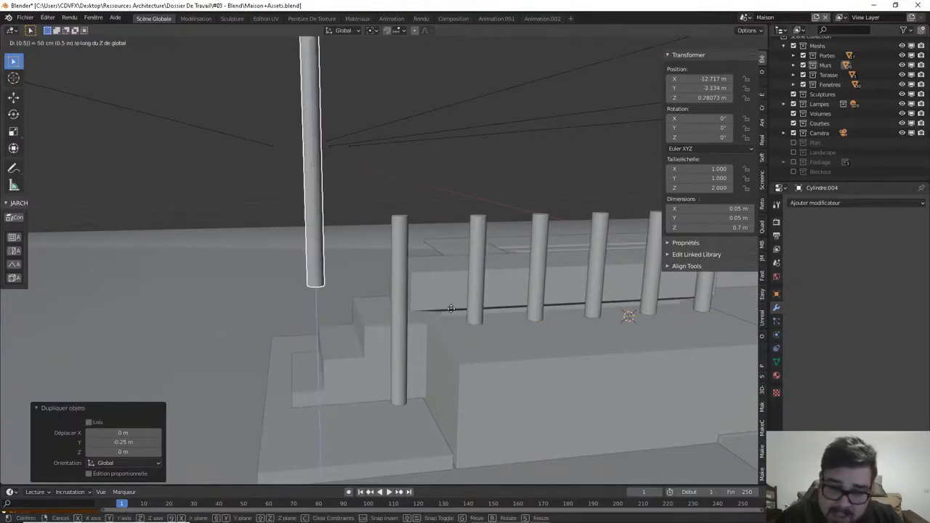
pyautogui.press('-')
pyautogui.press('BackSpace')
pyautogui.press('BackSpace')
pyautogui.press('Return')
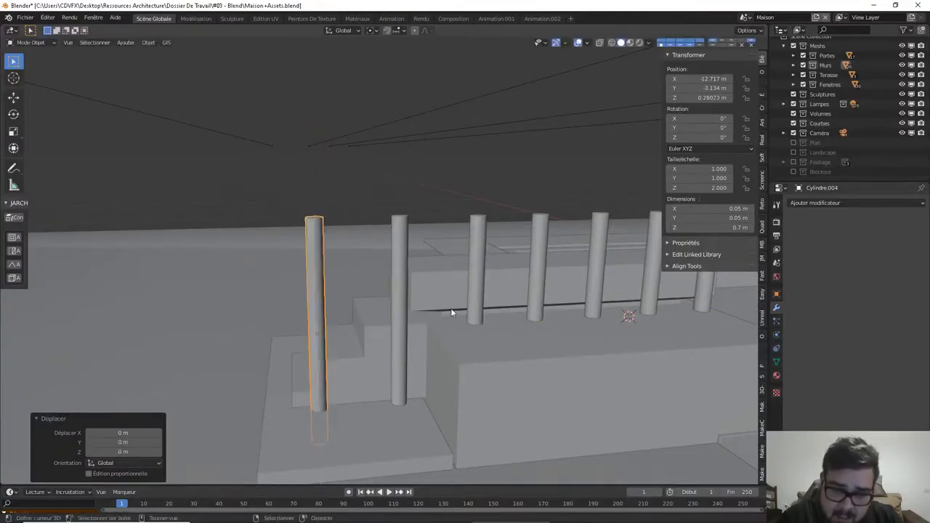
# Lower the outermost duplicated post by 0.25 m along Z
pyautogui.write('gz0.25')
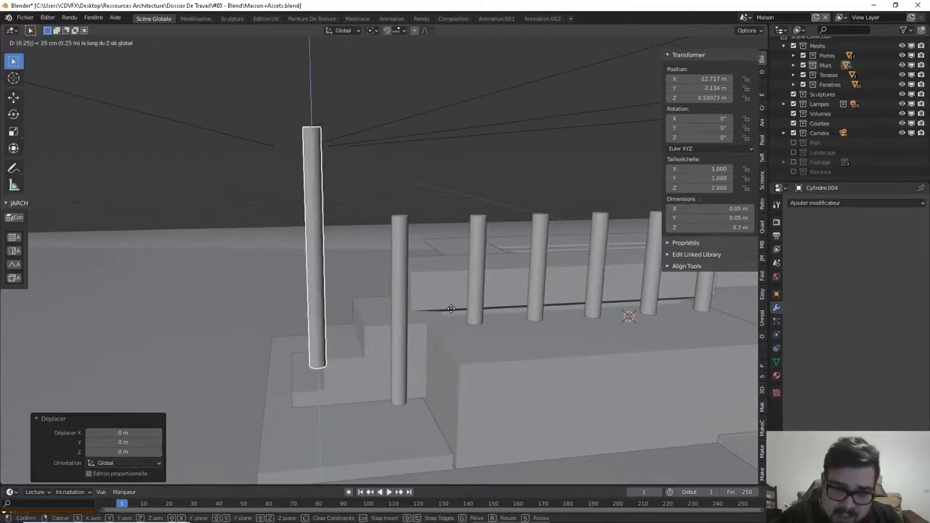
pyautogui.press('-')
pyautogui.press('Return')
pyautogui.moveTo(324, 270); pyautogui.dragTo(295, 325, button='middle')
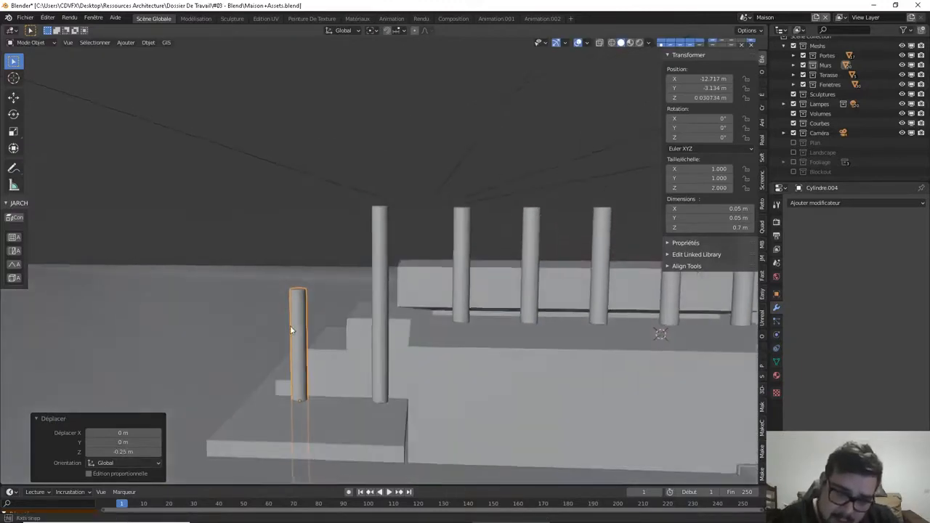
# Apply the Array modifier on the row of five posts and join it with the two separate stair posts into one object
pyautogui.moveTo(420, 210); pyautogui.dragTo(398, 242, button='middle')
pyautogui.keyDown('shift'); pyautogui.click(356, 231); pyautogui.keyUp('shift')
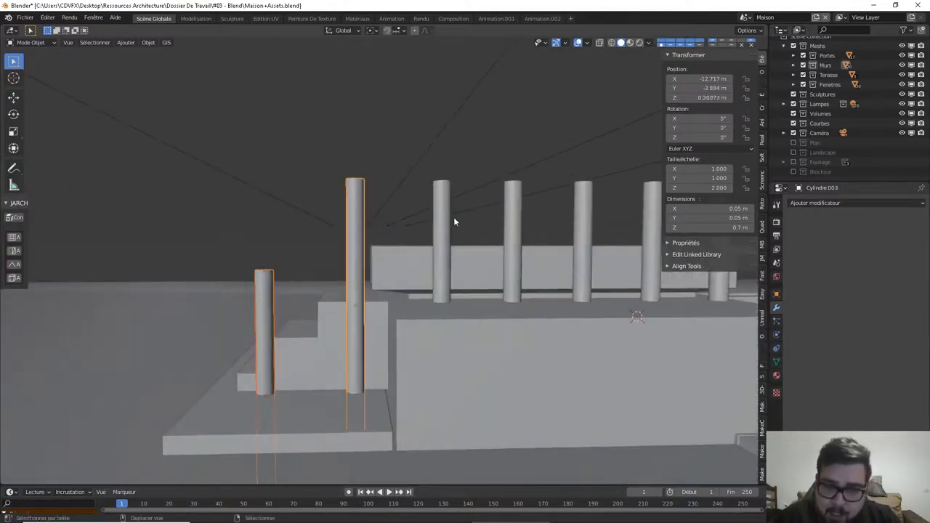
pyautogui.keyDown('shift'); pyautogui.click(513, 212); pyautogui.keyUp('shift')
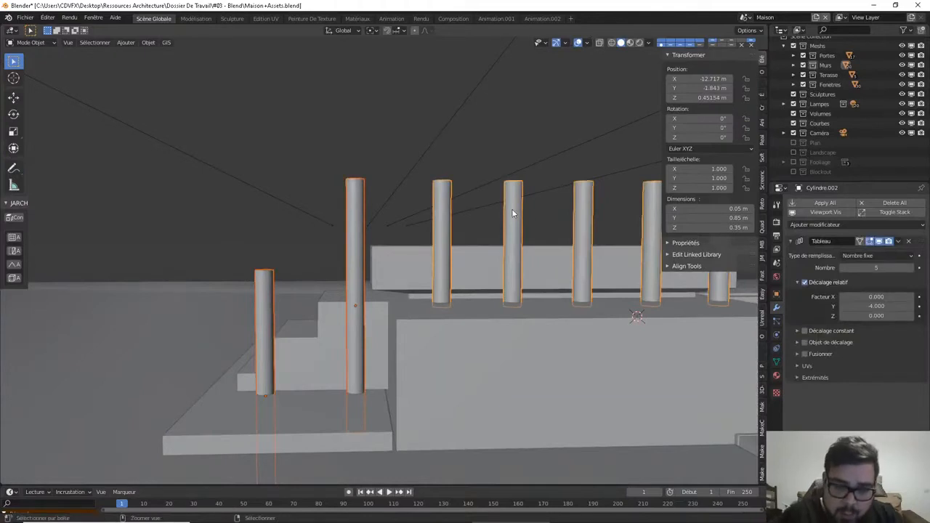
pyautogui.hotkey('ctrl', 'j')
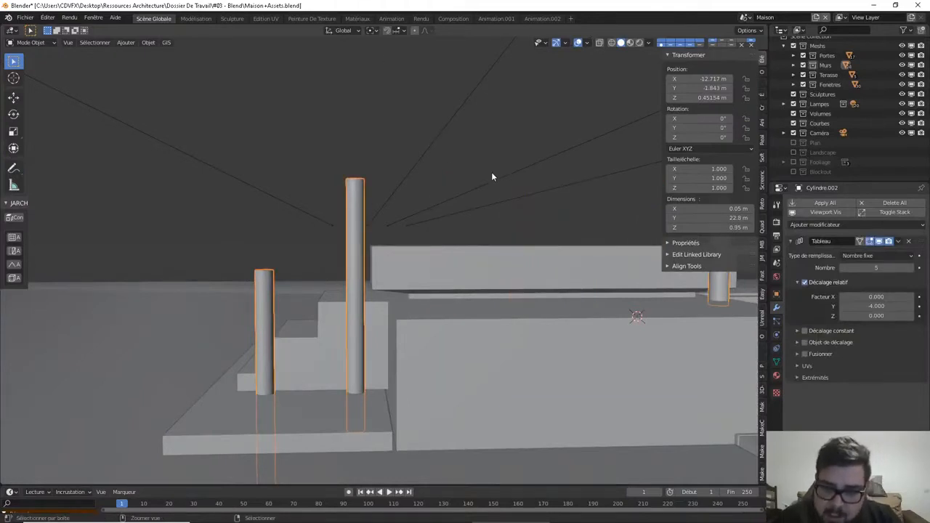
pyautogui.hotkey('ctrl', 'z')
pyautogui.moveTo(492, 176); pyautogui.dragTo(518, 237, button='middle')
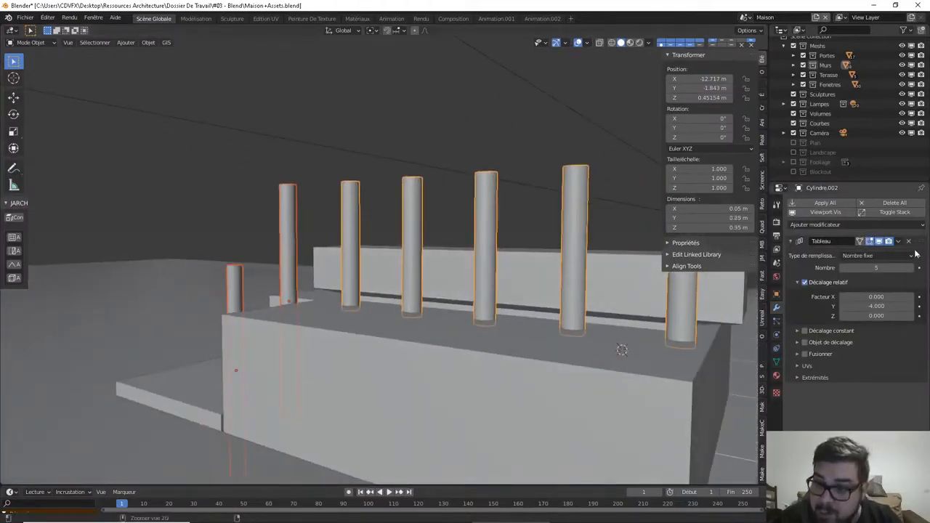
pyautogui.hotkey('ctrl', 'a')
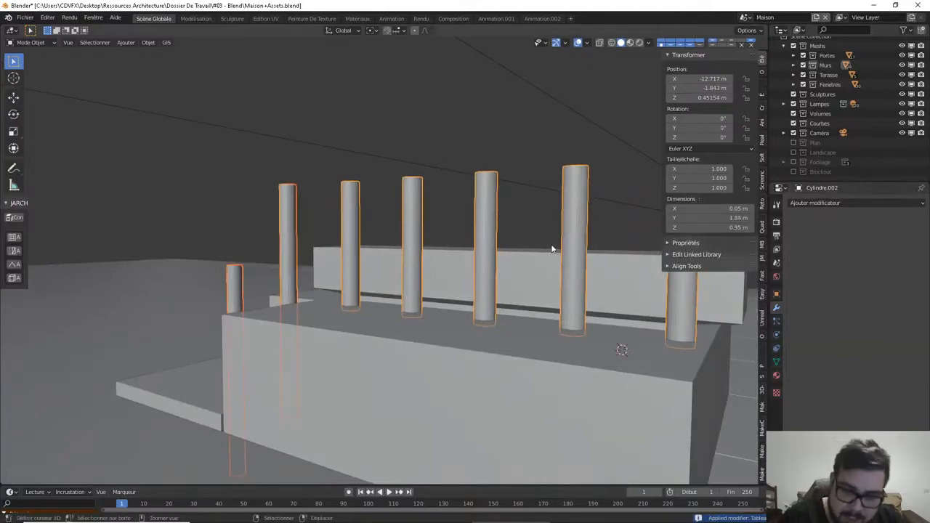
pyautogui.moveTo(553, 249); pyautogui.dragTo(463, 225, button='middle')
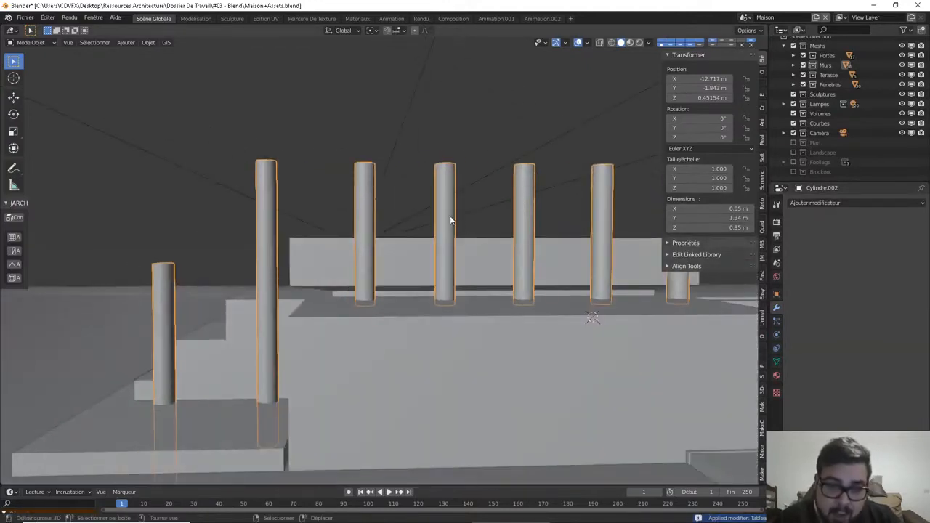
pyautogui.hotkey('ctrl', 'z')
pyautogui.hotkey('ctrl', 'shift', 'z')
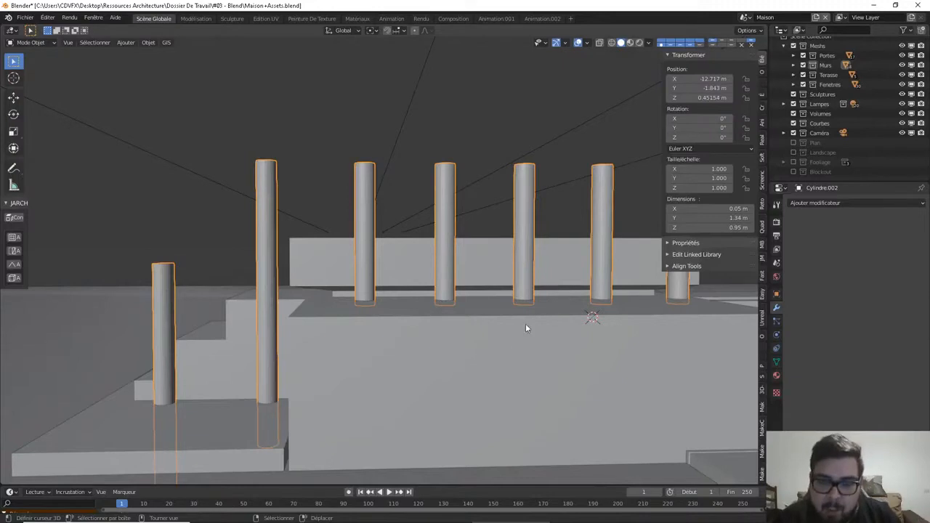
# Add a Boolean modifier set to Difference on the joined posts, using the large platform block Cube.031 as the cutting object
pyautogui.keyDown('shift'); pyautogui.moveTo(525, 323); pyautogui.dragTo(489, 323, button='middle'); pyautogui.keyUp('shift')
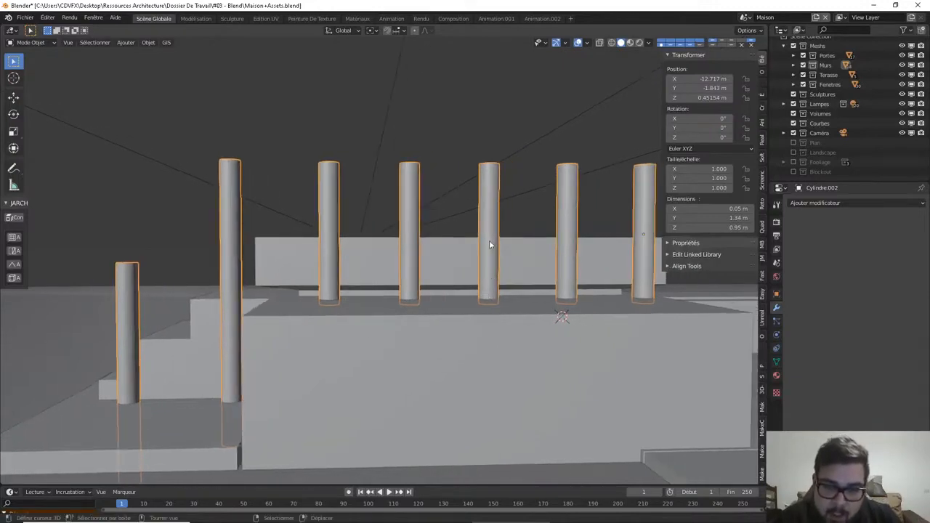
pyautogui.click(805, 207)
pyautogui.click(689, 244)
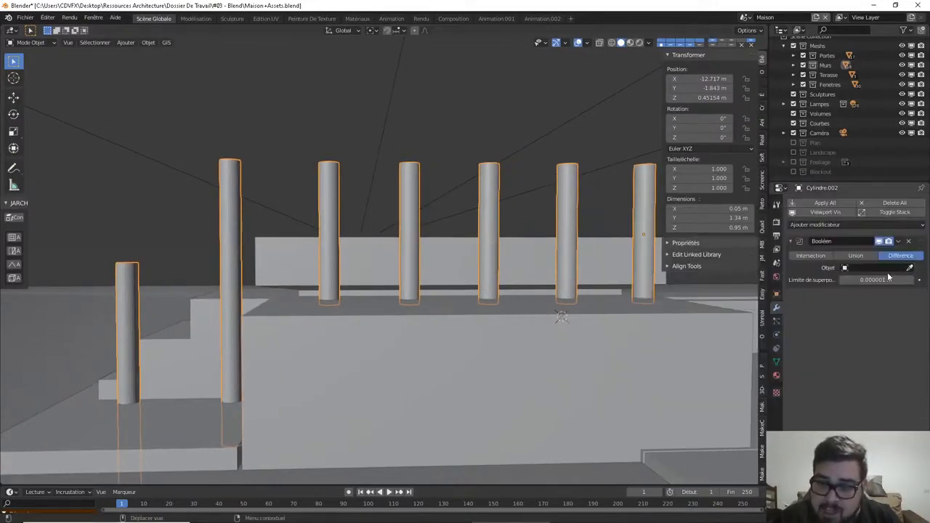
pyautogui.click(910, 268)
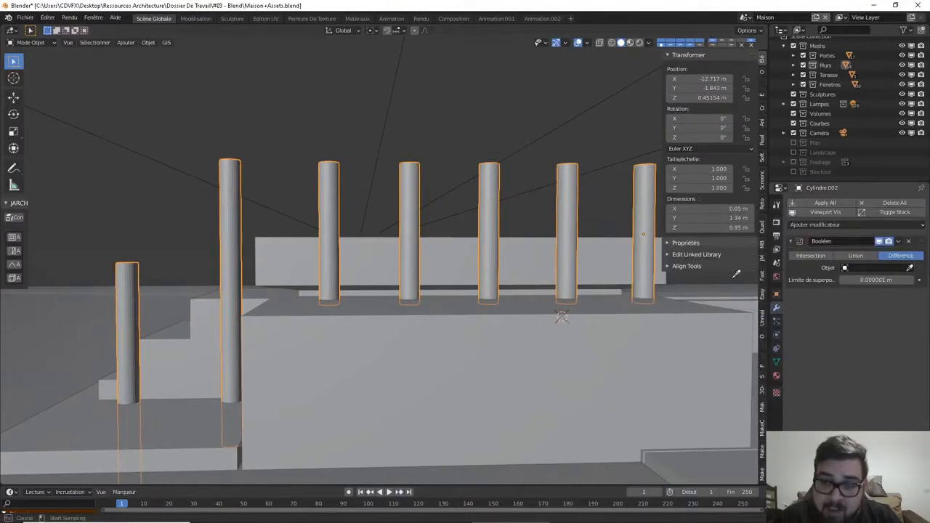
pyautogui.click(507, 362)
# Duplicate the Boolean modifier and set the copy's object to the thin slab under the stairs, Cube.027
pyautogui.moveTo(593, 108); pyautogui.dragTo(319, 370, button='middle')
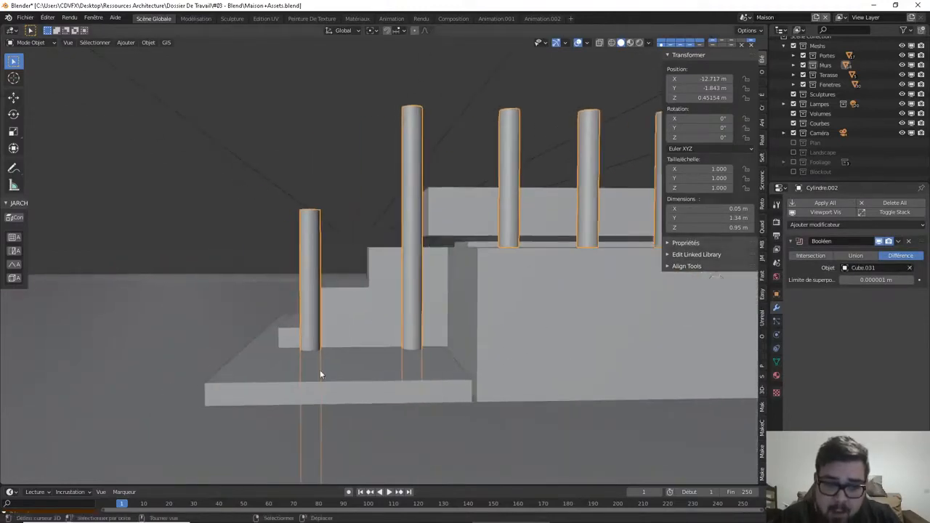
pyautogui.click(900, 243)
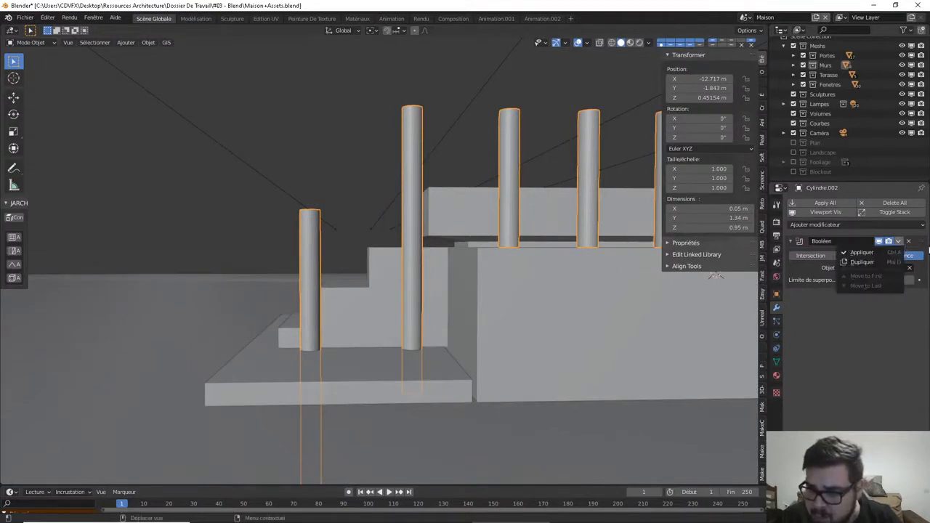
pyautogui.hotkey('shift', 'd')
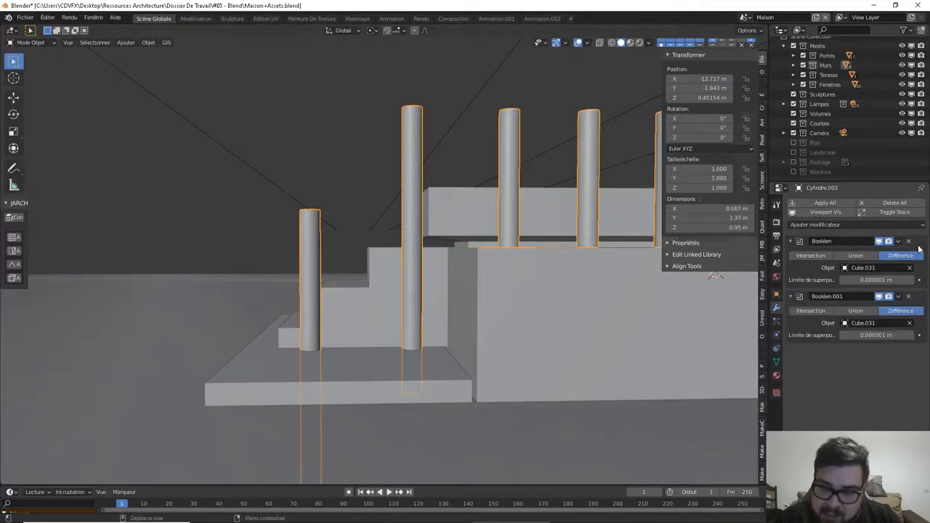
pyautogui.click(909, 323)
pyautogui.click(910, 323)
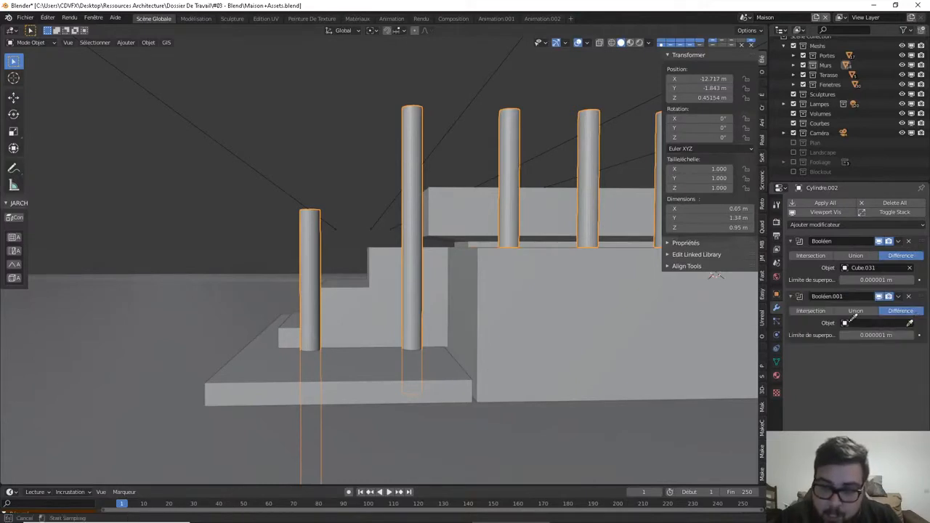
pyautogui.click(413, 355)
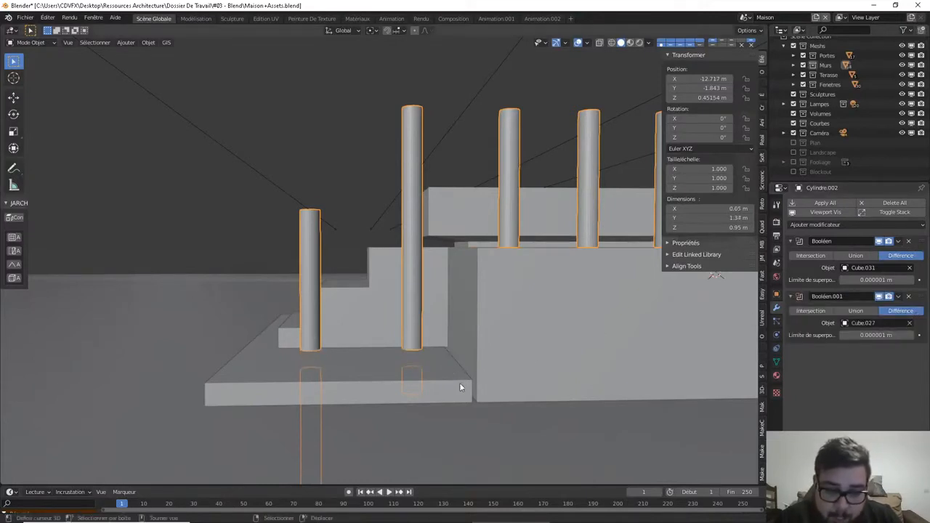
# Try to select only the post sections hanging below the stair slab in Edit Mode
pyautogui.moveTo(460, 387); pyautogui.dragTo(461, 376, button='middle')
pyautogui.press('Tab')
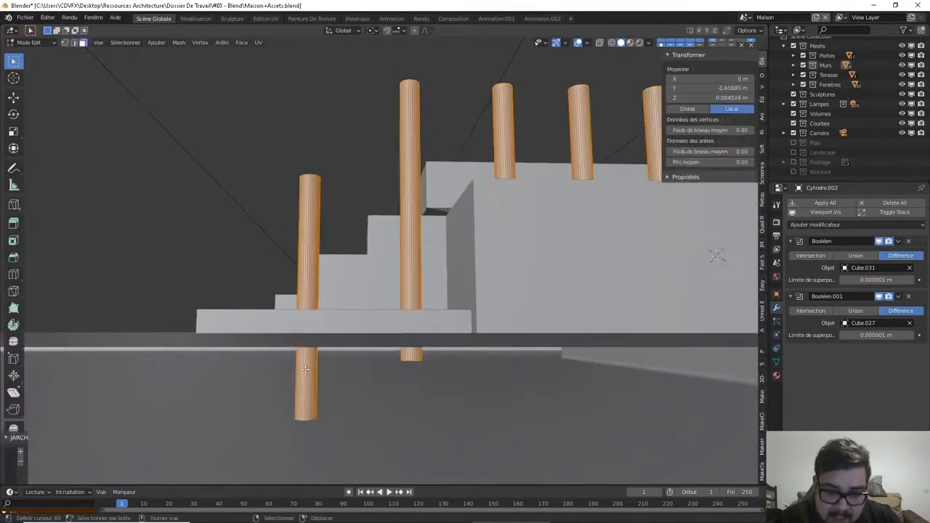
pyautogui.hotkey('alt', 'a')
pyautogui.press('l')
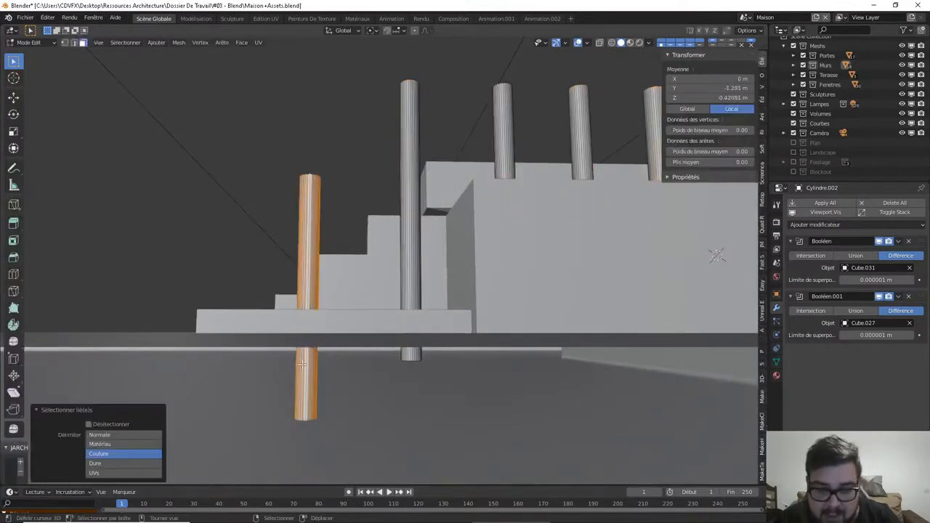
pyautogui.press('a')
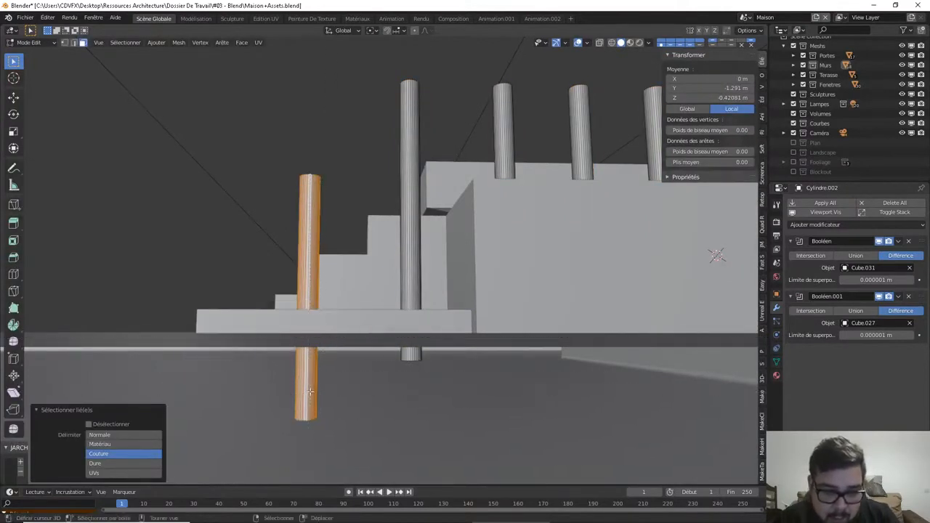
pyautogui.press('a')
pyautogui.click(308, 382)
pyautogui.moveTo(357, 370); pyautogui.dragTo(466, 298, button='middle')
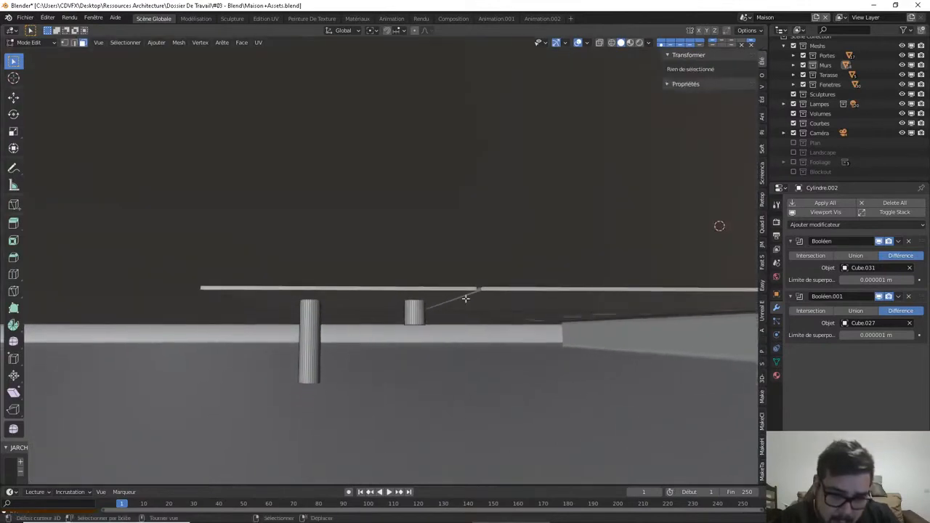
pyautogui.moveTo(447, 337); pyautogui.dragTo(330, 400)
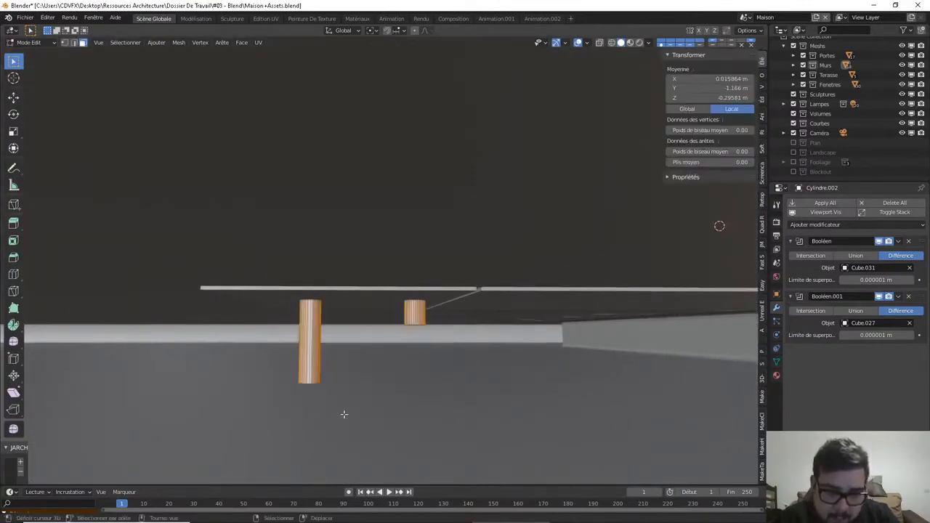
pyautogui.press('KP_Decimal')
pyautogui.hotkey('ctrl', 'l')
pyautogui.moveTo(394, 326); pyautogui.dragTo(303, 316, button='middle')
pyautogui.press('ctrl+KP_Add')
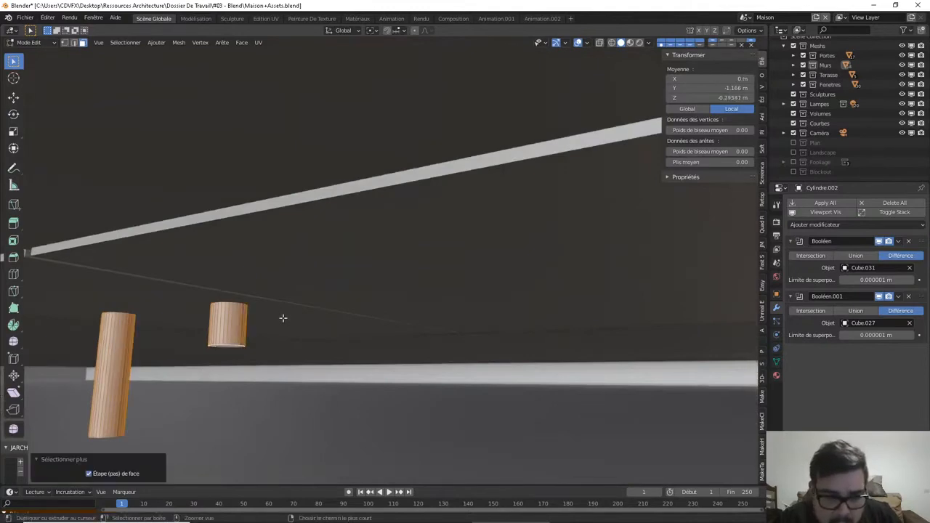
pyautogui.scroll(-5, 284, 317)
pyautogui.moveTo(284, 318)
pyautogui.mouseDown(button='middle')
pyautogui.moveTo(301, 338)
pyautogui.moveTo(403, 238)
pyautogui.mouseUp(button='middle')
pyautogui.moveTo(429, 170); pyautogui.dragTo(431, 172, button='middle')
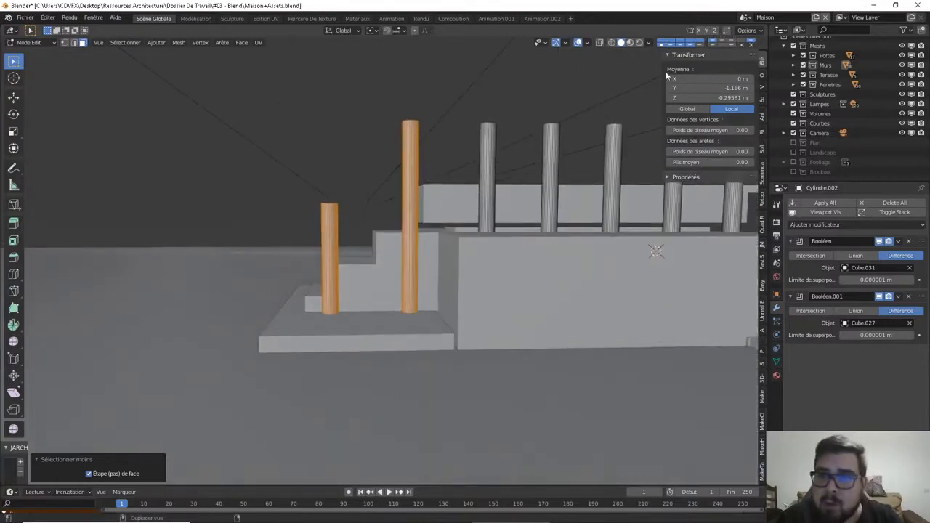
# Turn on X-ray display and apply both Boolean modifiers to the posts
pyautogui.click(600, 42)
pyautogui.moveTo(482, 121); pyautogui.dragTo(474, 114, button='middle')
pyautogui.press('Tab')
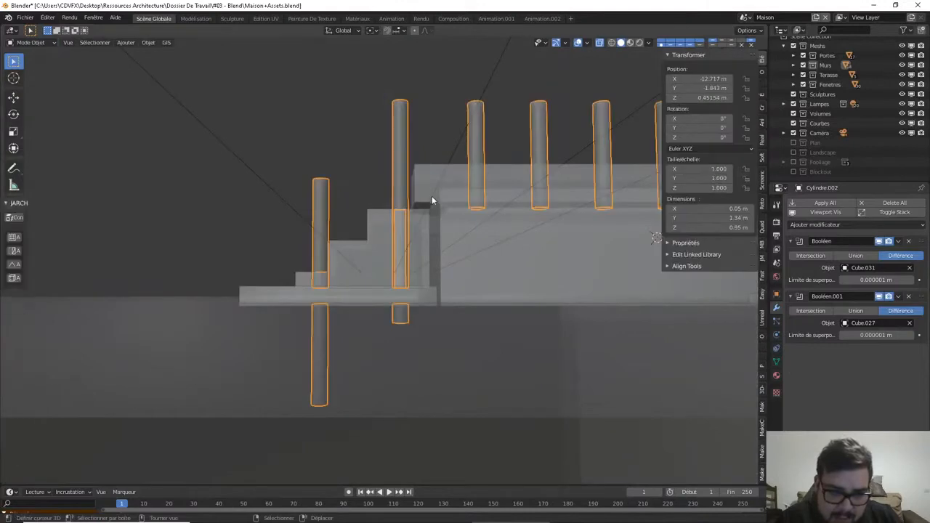
pyautogui.moveTo(432, 195); pyautogui.dragTo(434, 203, button='middle')
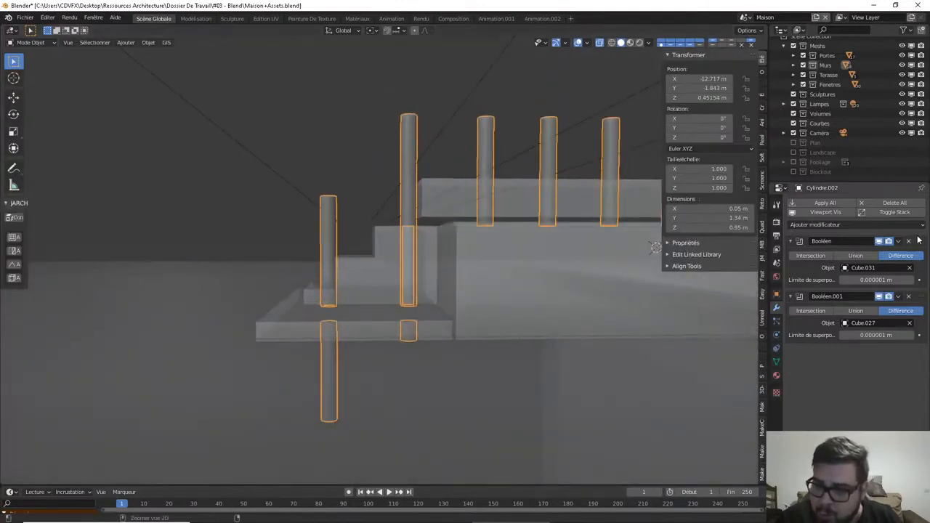
pyautogui.hotkey('ctrl', 'a')
pyautogui.hotkey('ctrl', 'a')
# Delete the two cut-off post pieces below the stair slab's top surface and return to Object Mode
pyautogui.press('Tab')
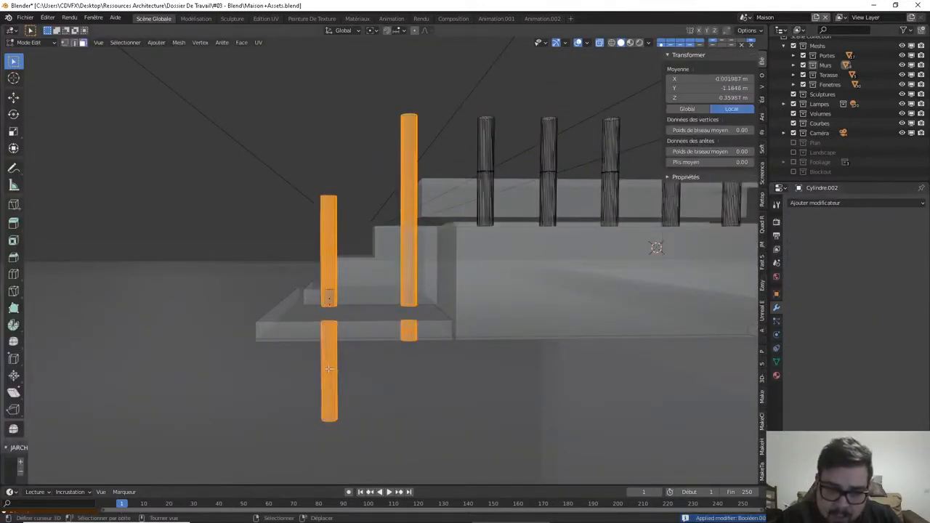
pyautogui.press('a')
pyautogui.click(327, 320)
pyautogui.press('l')
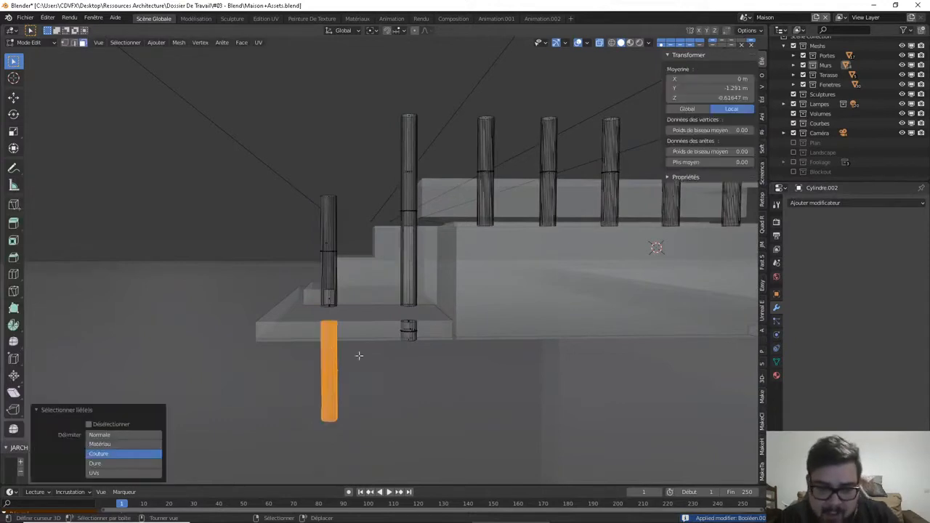
pyautogui.press('l')
pyautogui.press('x')
pyautogui.click(446, 295)
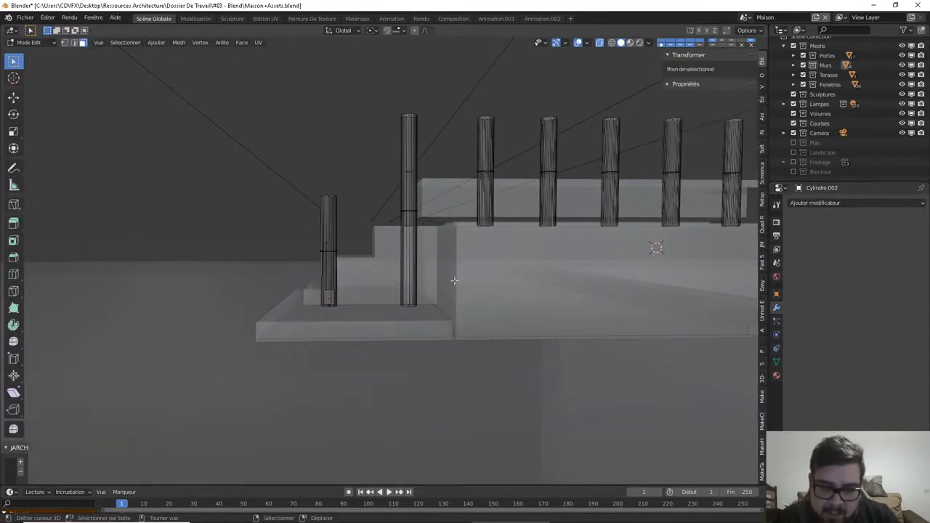
pyautogui.press('Tab')
# View the posts beside the stairs from the front and turn off X-ray display
pyautogui.press('a')
pyautogui.click(444, 234)
pyautogui.moveTo(443, 234); pyautogui.dragTo(494, 308, button='middle')
pyautogui.rightClick(481, 274)
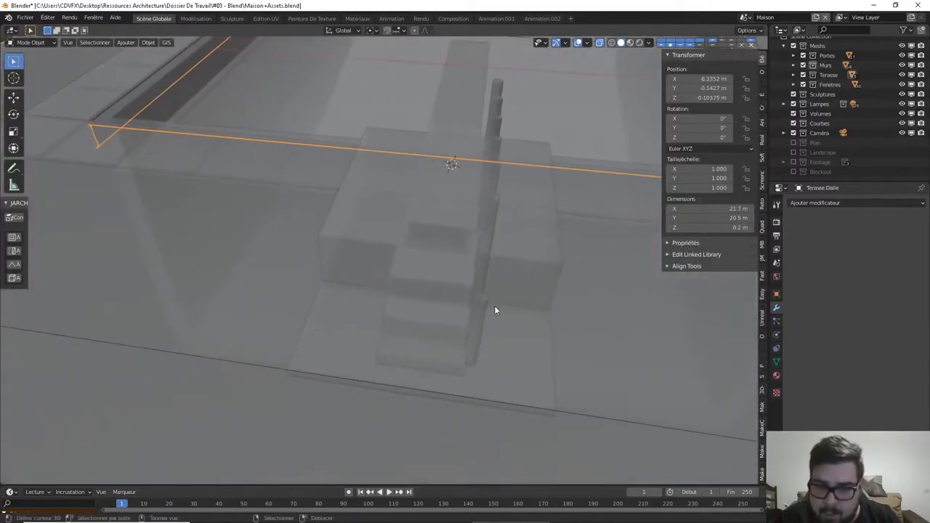
pyautogui.press('a')
pyautogui.click(502, 251)
pyautogui.moveTo(493, 275); pyautogui.dragTo(478, 310, button='middle')
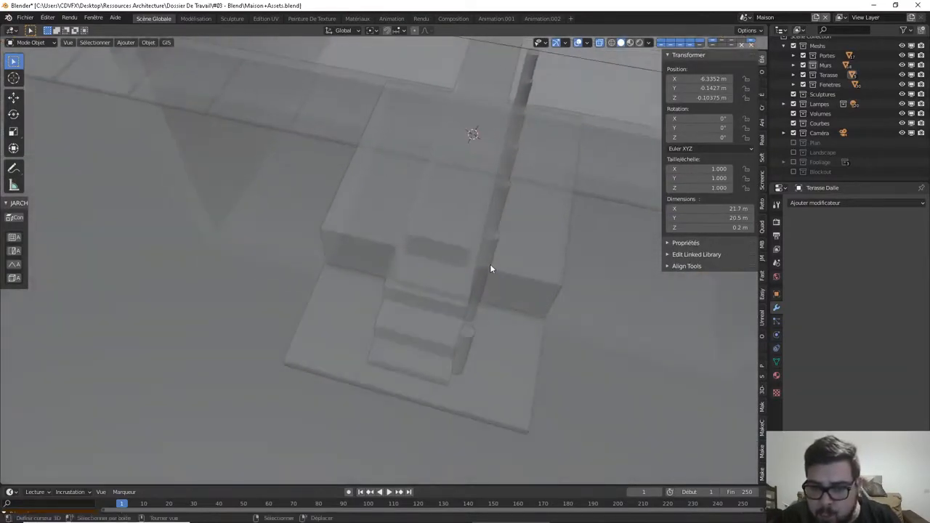
pyautogui.moveTo(491, 269); pyautogui.dragTo(415, 263, button='middle')
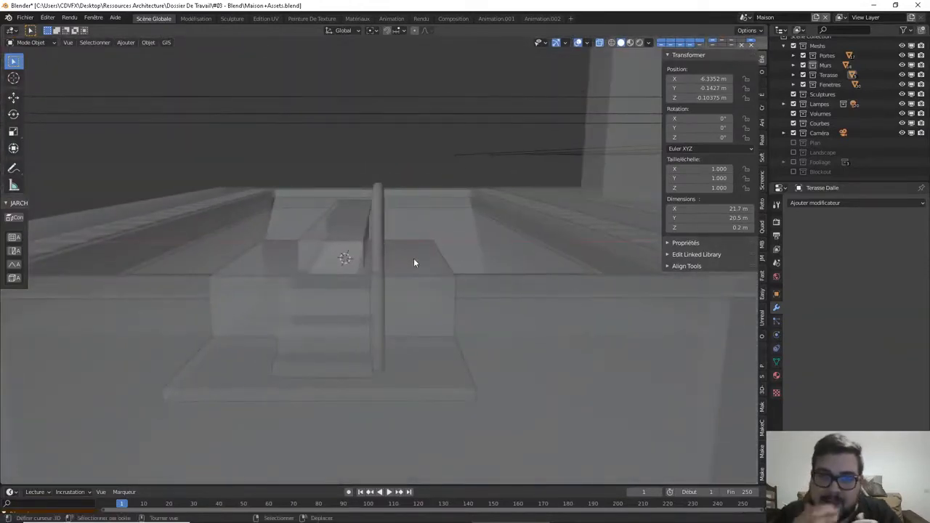
pyautogui.click(600, 43)
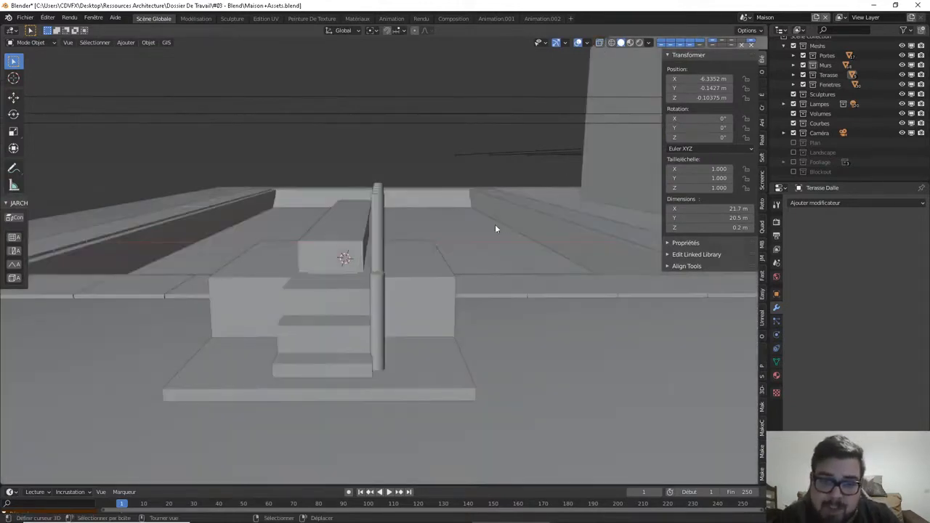
# Select the joined posts object beside the stairs
pyautogui.moveTo(496, 229); pyautogui.dragTo(412, 227, button='middle')
pyautogui.scroll(2, 359, 300)
pyautogui.moveTo(359, 299); pyautogui.dragTo(384, 286, button='middle')
pyautogui.click(404, 270)
pyautogui.press('g')
pyautogui.click(436, 265)
pyautogui.press('s')
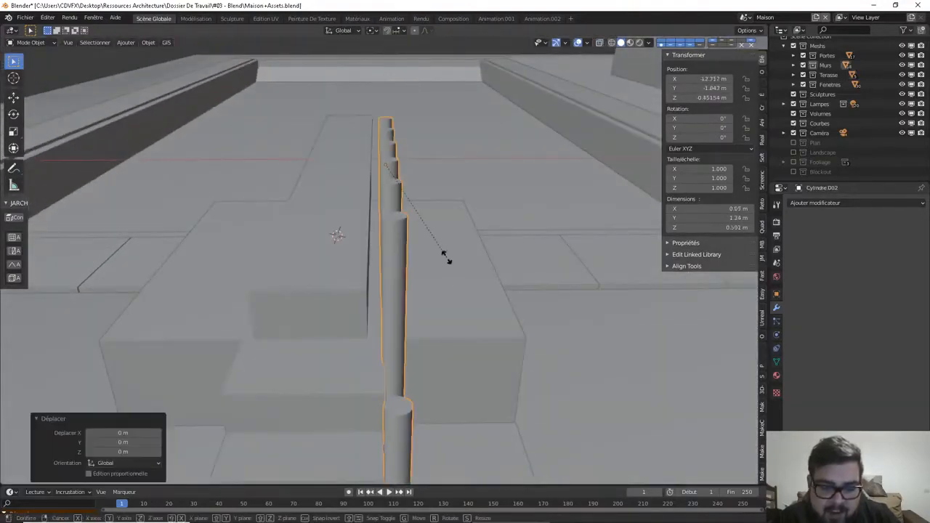
pyautogui.write('z0.05')
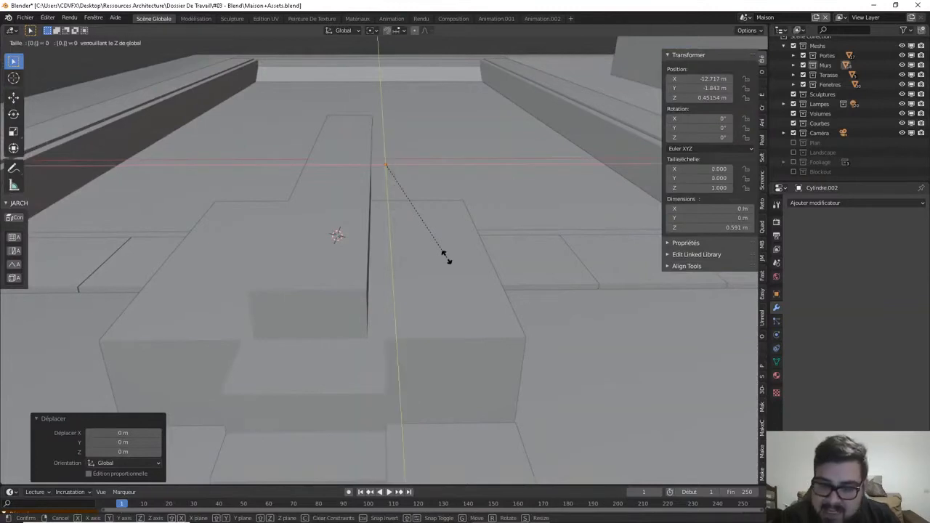
pyautogui.press('BackSpace')
pyautogui.press('BackSpace')
pyautogui.press('BackSpace')
pyautogui.press('BackSpace')
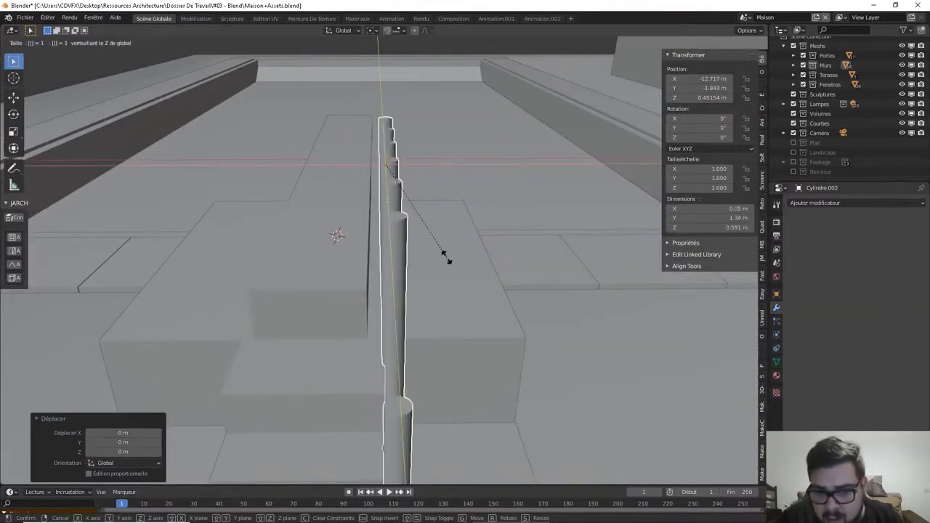
pyautogui.press('Escape')
# Apply the rotation and scale of the joined posts and set their origin to their geometry
pyautogui.press('q')
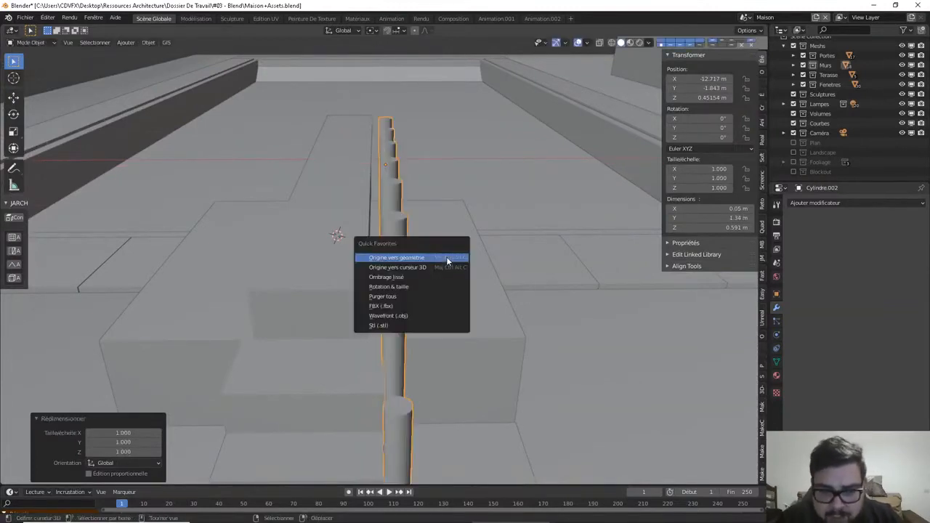
pyautogui.click(415, 286)
pyautogui.press('q')
pyautogui.click(398, 254)
pyautogui.press('q')
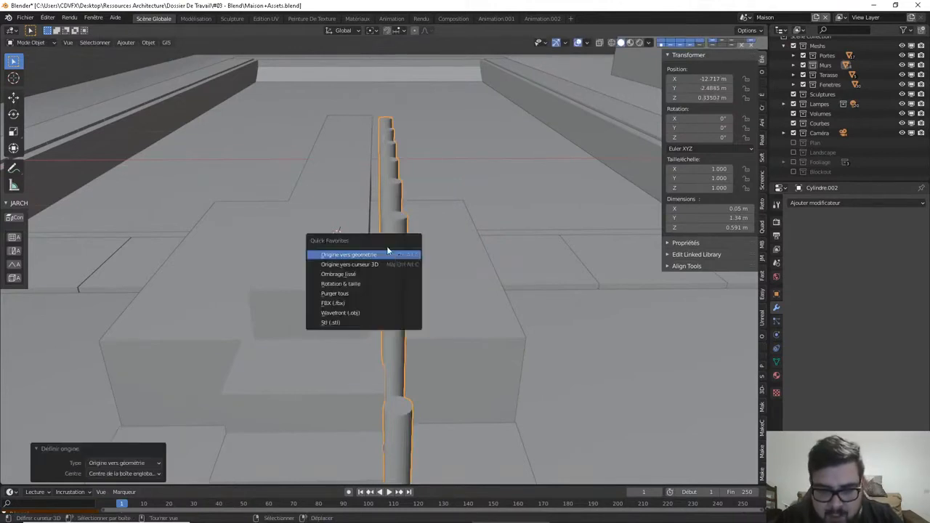
pyautogui.press('Escape')
pyautogui.press('s')
pyautogui.press('z')
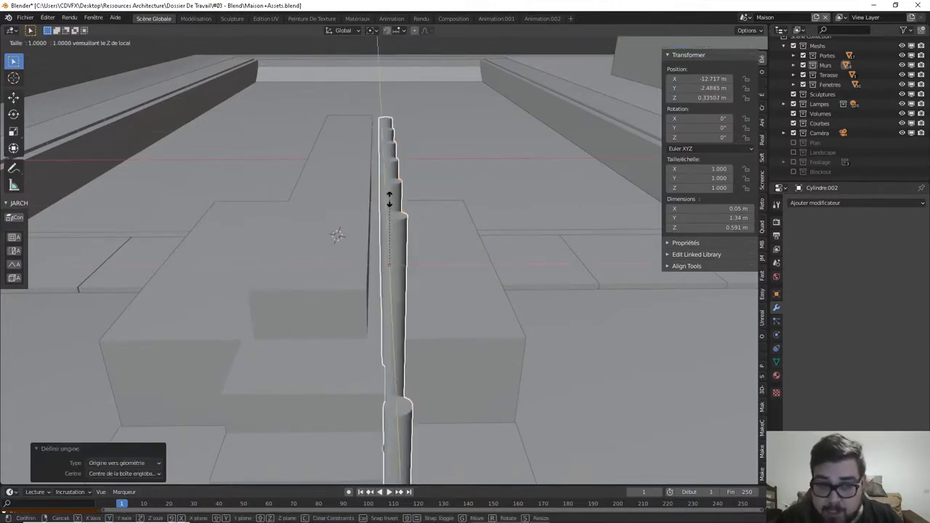
pyautogui.hotkey('shift', 'z')
pyautogui.hotkey('shift', 'z')
pyautogui.write('0.05')
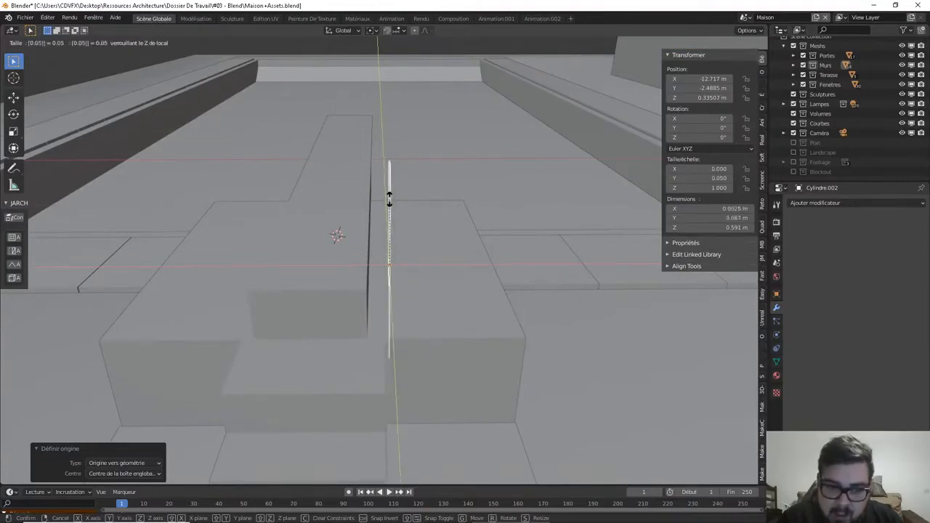
pyautogui.press('BackSpace')
pyautogui.press('BackSpace')
pyautogui.press('BackSpace')
pyautogui.press('BackSpace')
pyautogui.write('1')
pyautogui.press('Return')
# Lower the joined posts about 0.0013 m along Z and deselect everything
pyautogui.moveTo(432, 190); pyautogui.dragTo(435, 161, button='middle')
pyautogui.press('g')
pyautogui.press('z')
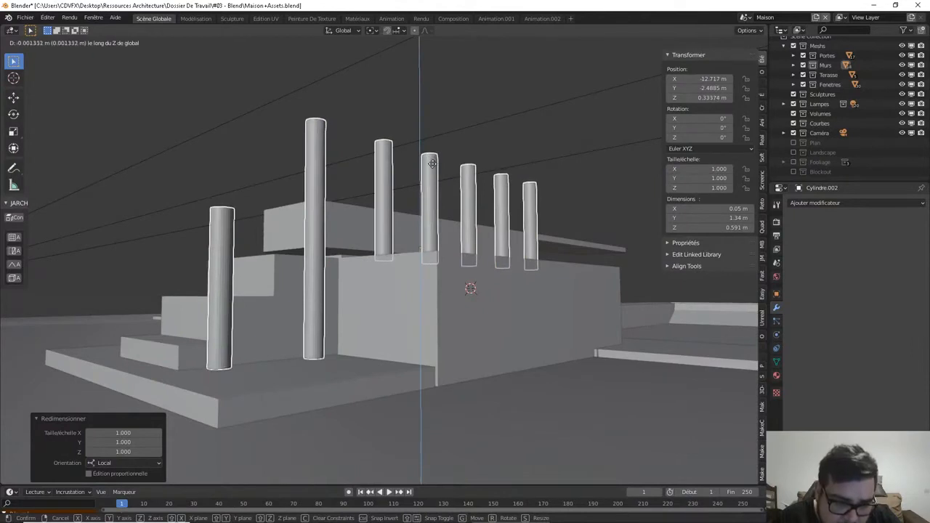
pyautogui.click(433, 163)
pyautogui.press('a')
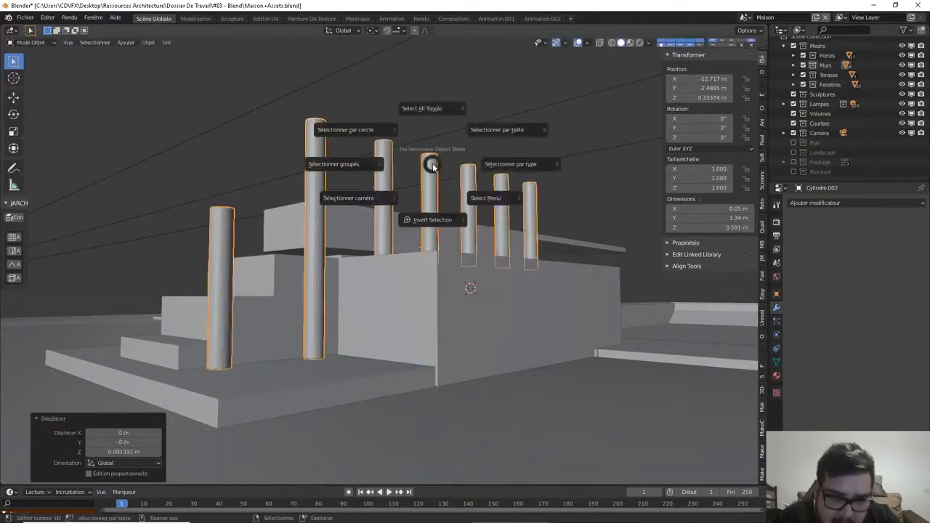
pyautogui.click(446, 125)
# Examine the stairs and posts in rendered shading, and from several sides in solid shading
pyautogui.moveTo(446, 125); pyautogui.dragTo(457, 151, button='middle')
pyautogui.hotkey('shift', 'z')
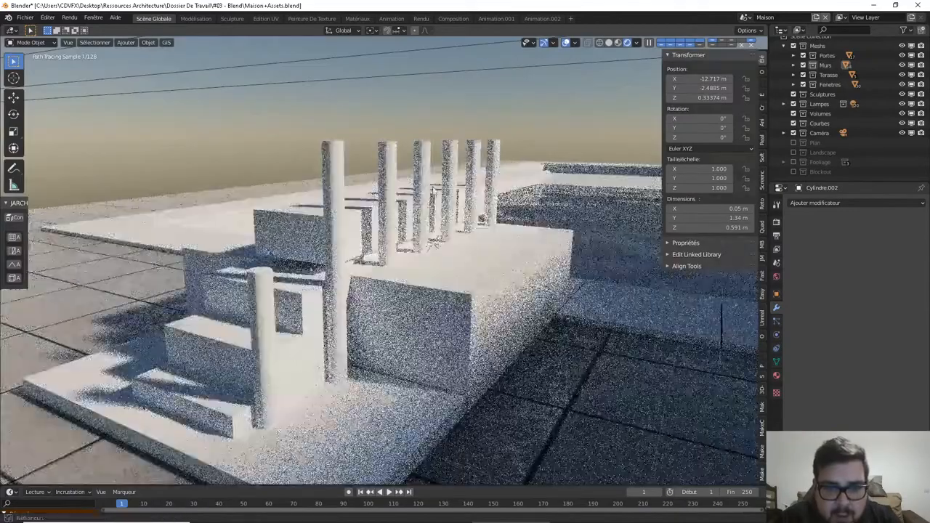
pyautogui.moveTo(422, 178); pyautogui.dragTo(465, 181, button='middle')
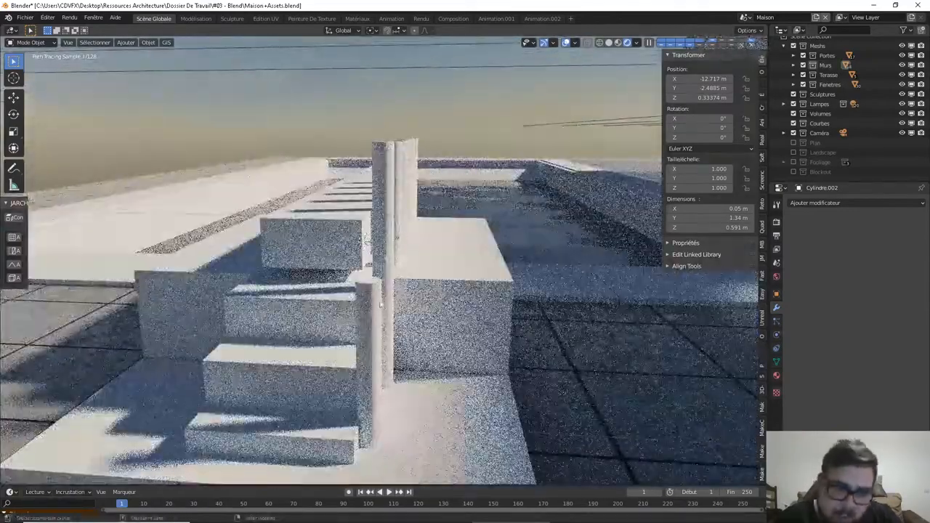
pyautogui.hotkey('shift', 'z')
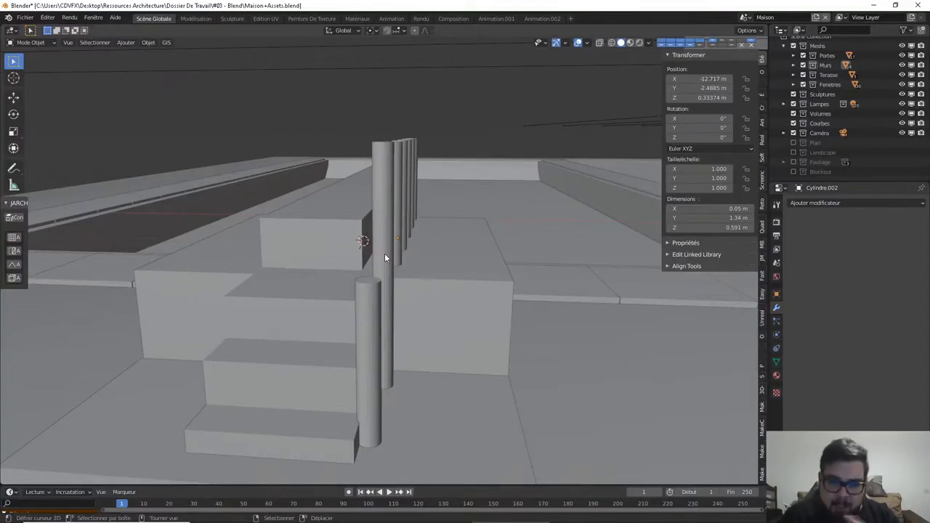
pyautogui.moveTo(371, 343); pyautogui.dragTo(479, 216, button='middle')
pyautogui.moveTo(542, 299); pyautogui.dragTo(614, 323, button='middle')
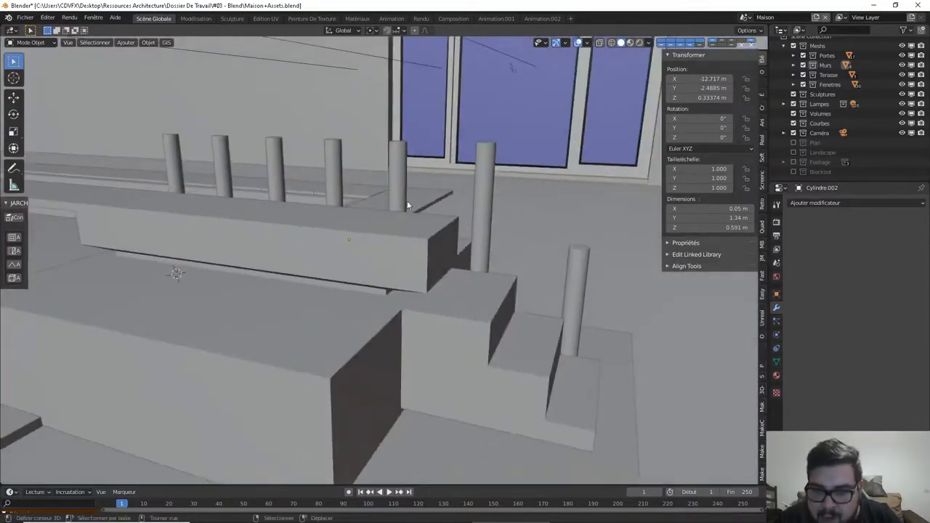
pyautogui.moveTo(408, 206); pyautogui.dragTo(385, 321, button='middle')
pyautogui.scroll(-2, 385, 321)
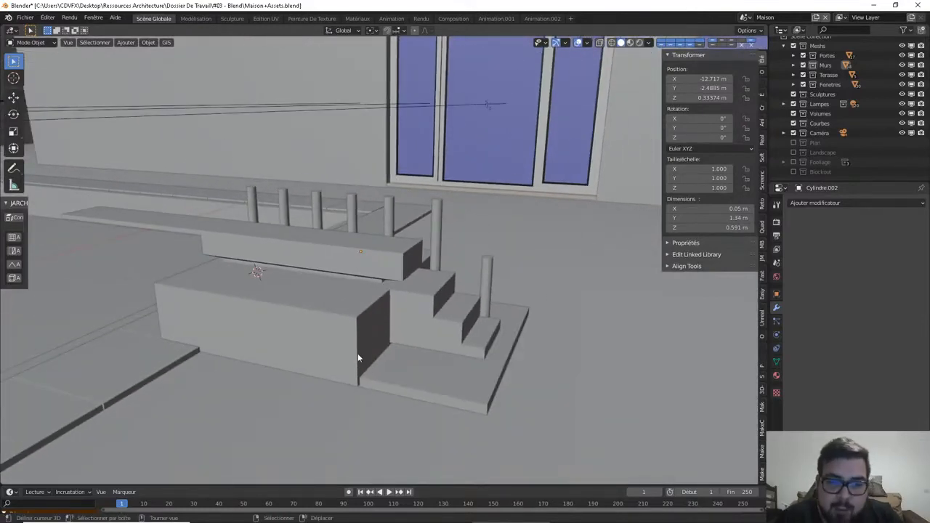
pyautogui.moveTo(376, 349); pyautogui.dragTo(352, 343, button='middle')
pyautogui.keyDown('shift'); pyautogui.moveTo(276, 184); pyautogui.dragTo(386, 243, button='middle'); pyautogui.keyUp('shift')
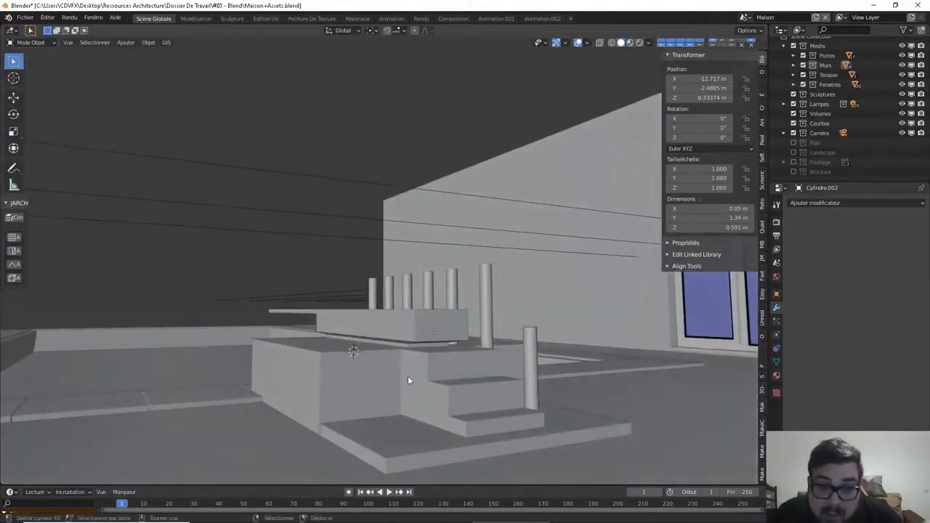
pyautogui.moveTo(409, 380); pyautogui.dragTo(426, 339, button='middle')
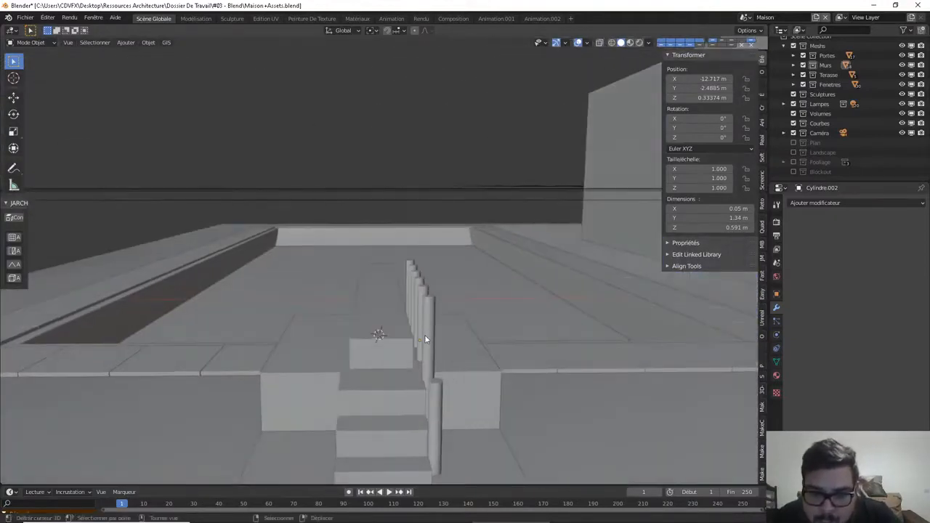
# Apply the entrance platform block's rotation and scale with its origin set to geometry, and snap the 3D cursor to it
pyautogui.click(389, 327)
pyautogui.hotkey('shift', 's')
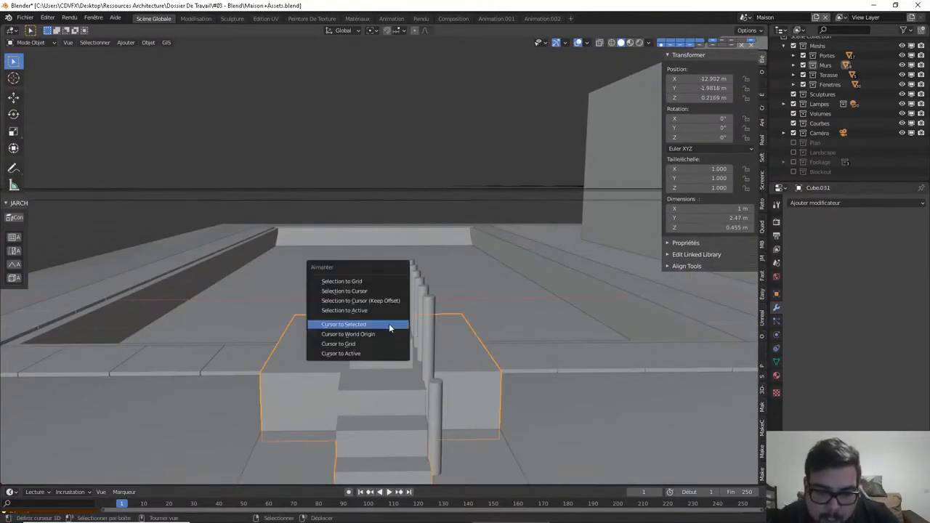
pyautogui.click(389, 324)
pyautogui.press('q')
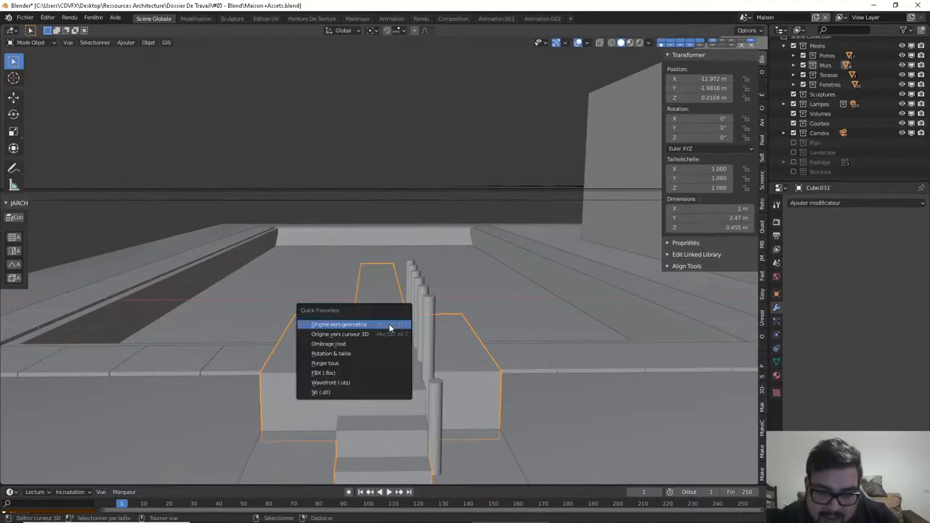
pyautogui.click(355, 354)
pyautogui.press('q')
pyautogui.click(349, 325)
pyautogui.hotkey('shift', 's')
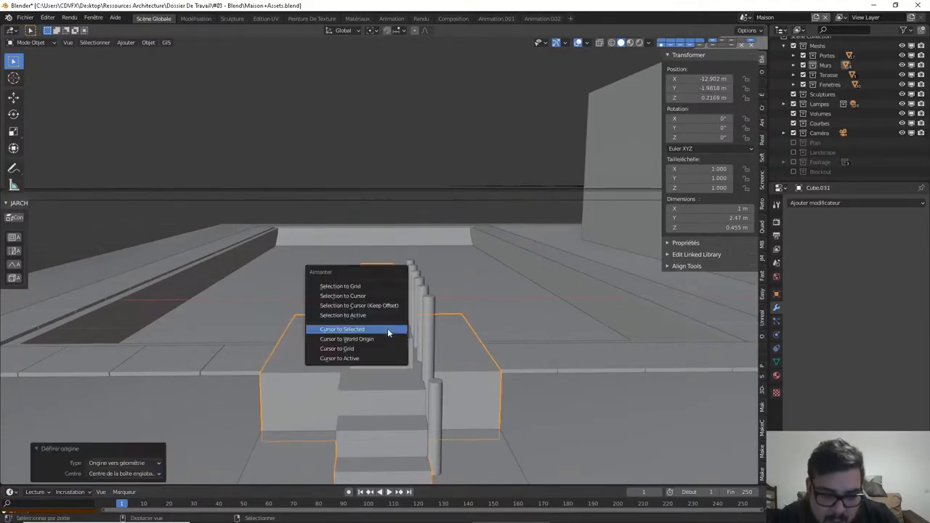
pyautogui.click(388, 331)
# Add a Mirror modifier on the X axis to the posts and set their origin to the 3D cursor
pyautogui.click(427, 300)
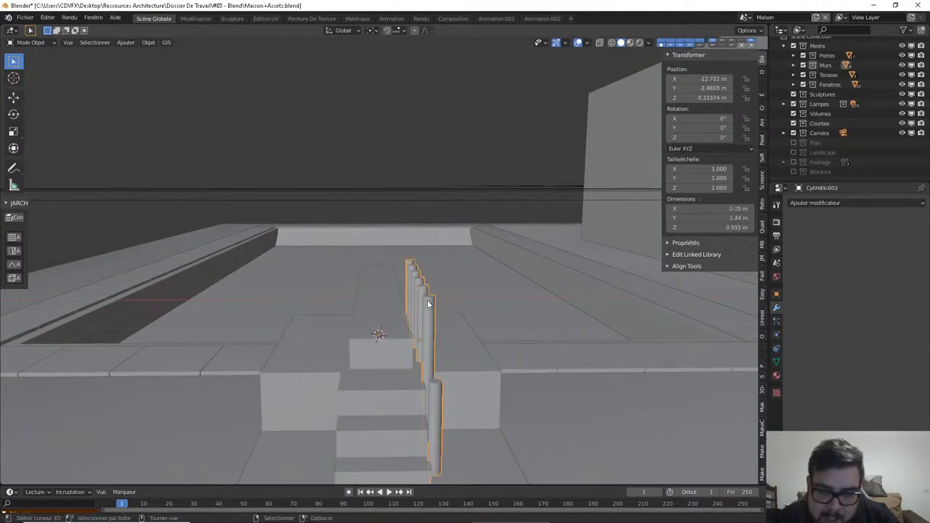
pyautogui.click(841, 204)
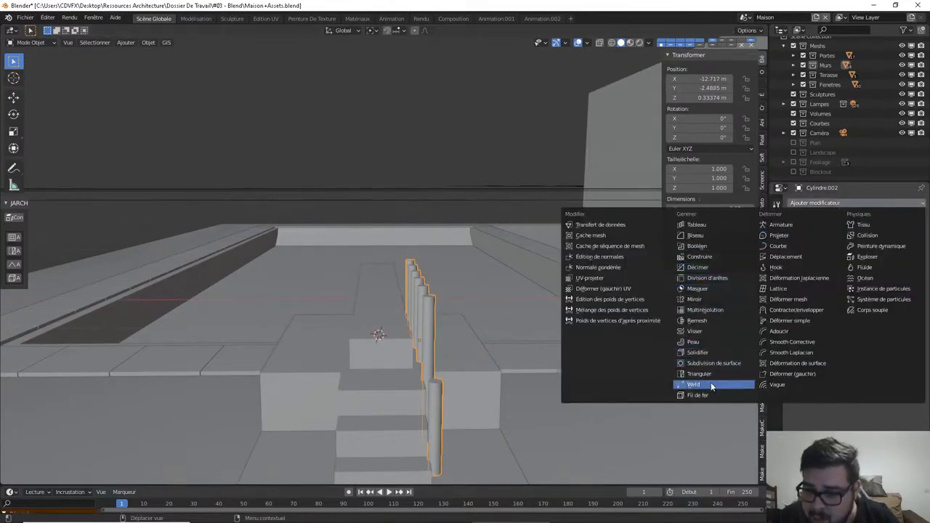
pyautogui.click(699, 299)
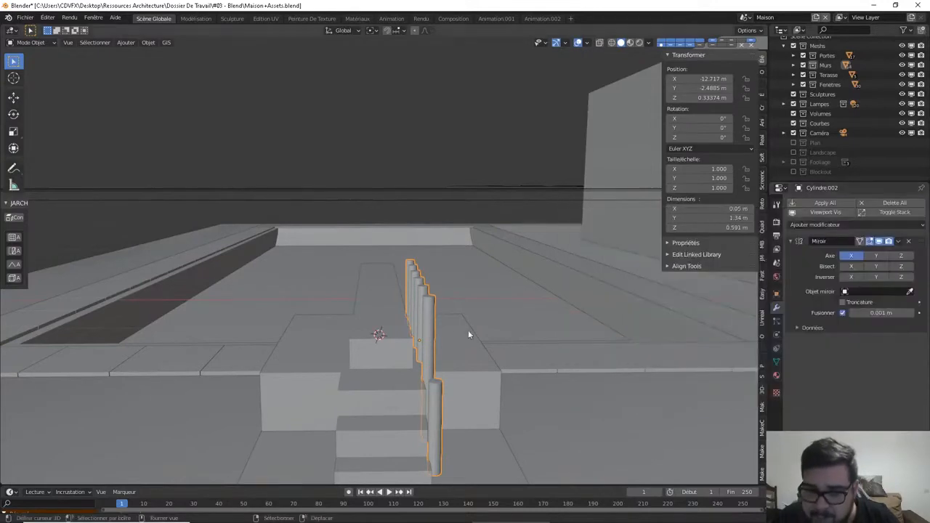
pyautogui.hotkey('ctrl', 'shift', 'alt', 'c')
pyautogui.click(405, 343)
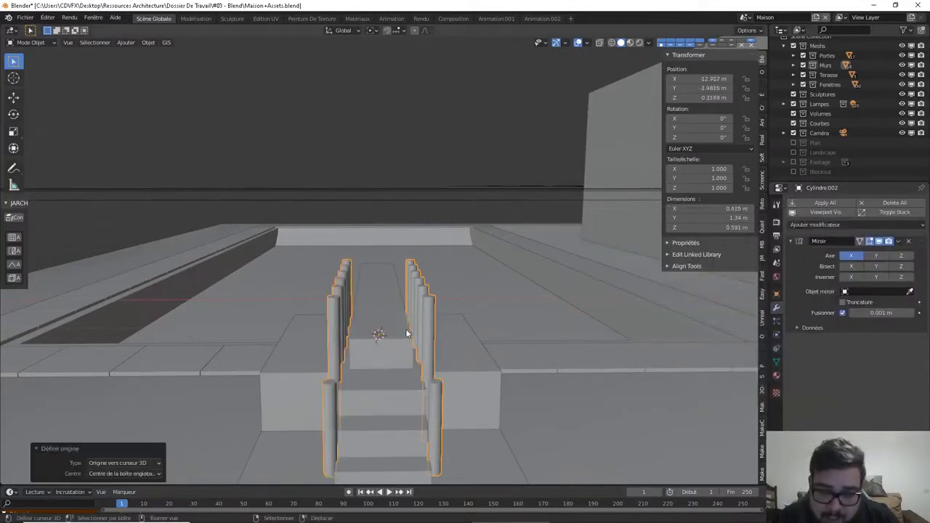
# Deselect everything and apply the Mirror modifier to the posts
pyautogui.moveTo(402, 307); pyautogui.dragTo(388, 327, button='middle')
pyautogui.moveTo(286, 276); pyautogui.dragTo(397, 258, button='middle')
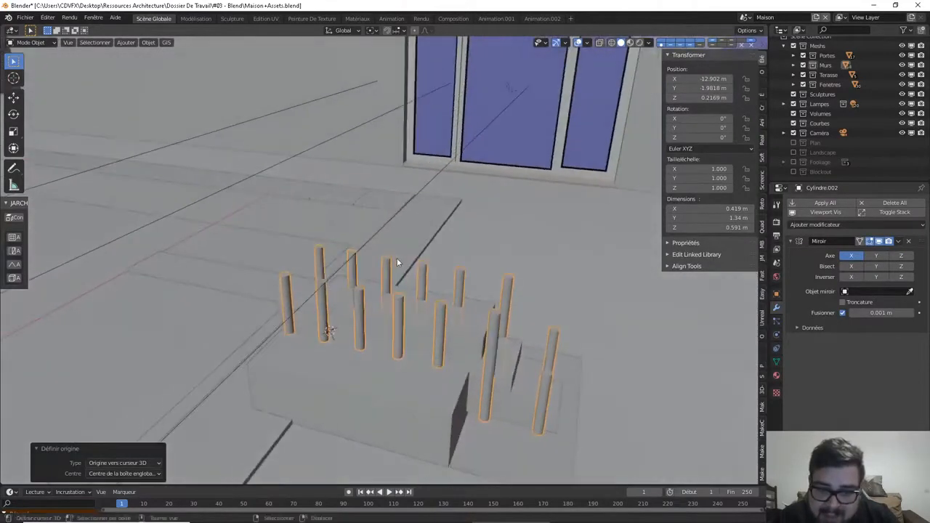
pyautogui.press('a')
pyautogui.click(396, 202)
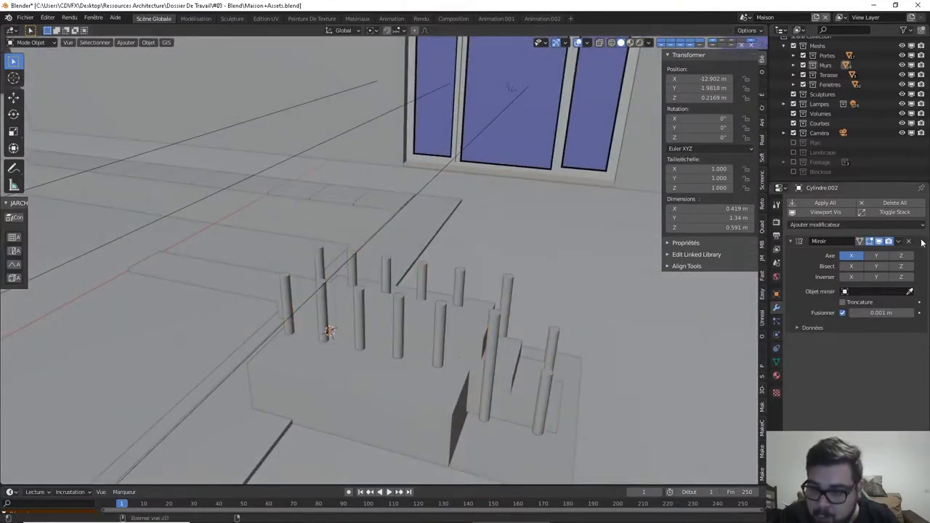
pyautogui.hotkey('ctrl', 'a')
# Select the mirrored posts and inspect them in isolation, within the whole scene and framed up close
pyautogui.moveTo(535, 380); pyautogui.dragTo(164, 362, button='middle')
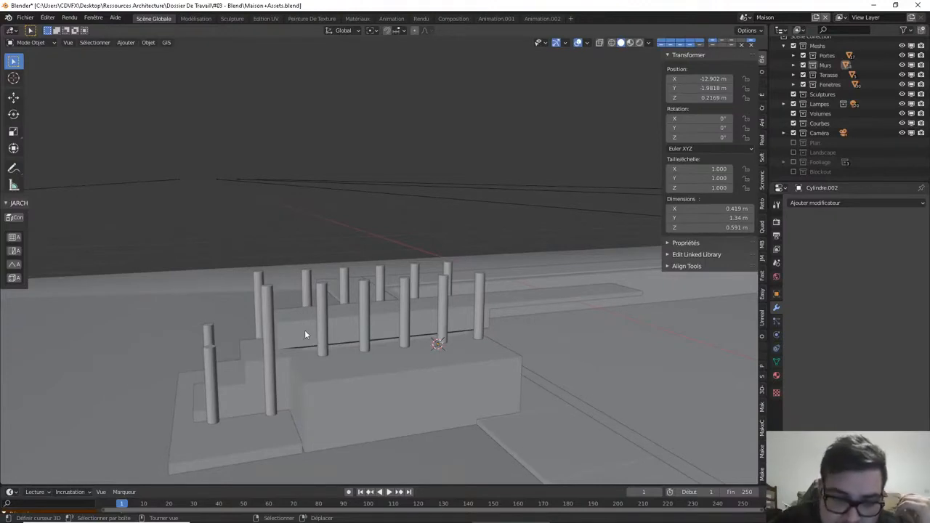
pyautogui.rightClick(362, 291)
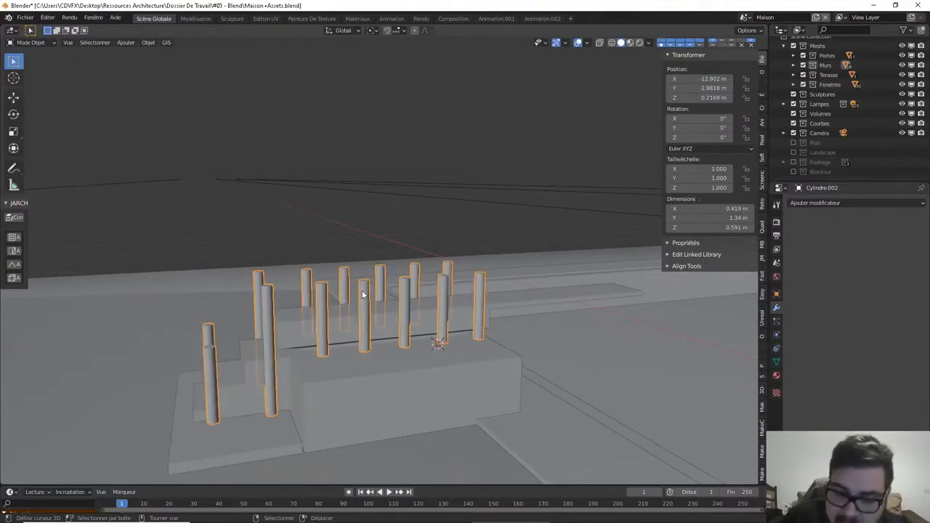
pyautogui.press('KP_Divide')
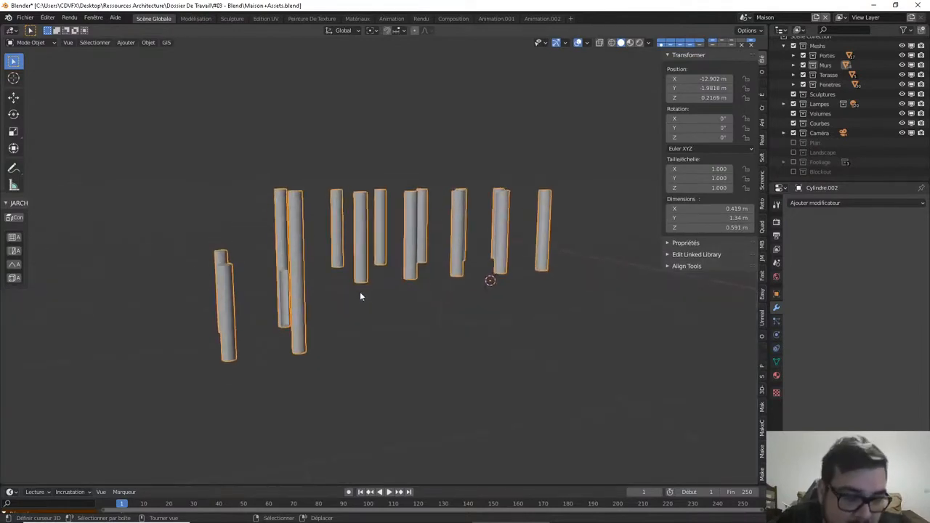
pyautogui.press('KP_Divide')
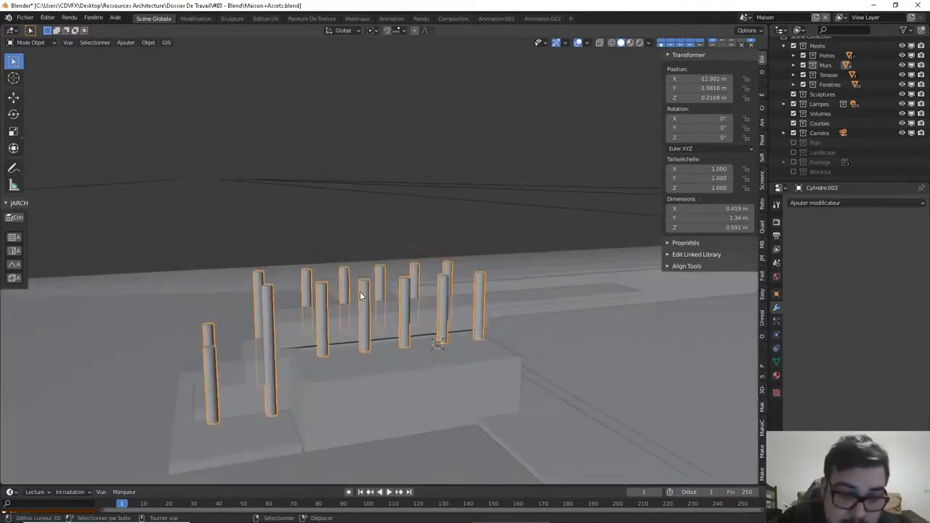
pyautogui.press('KP_Decimal')
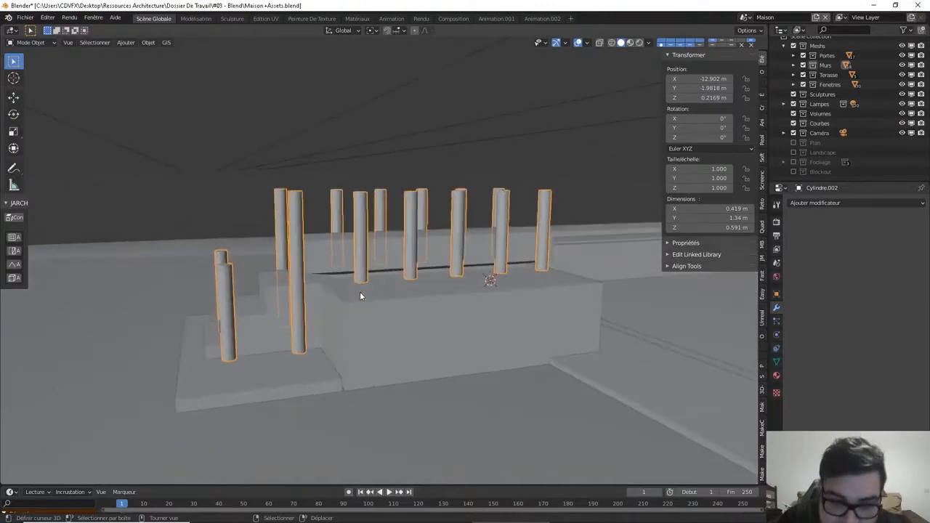
pyautogui.press('Home')
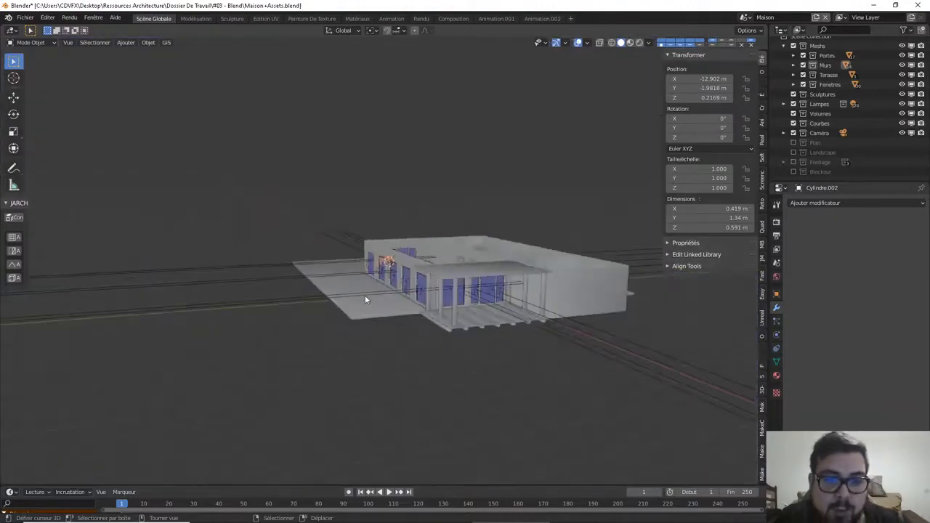
pyautogui.moveTo(366, 297); pyautogui.dragTo(378, 305, button='middle')
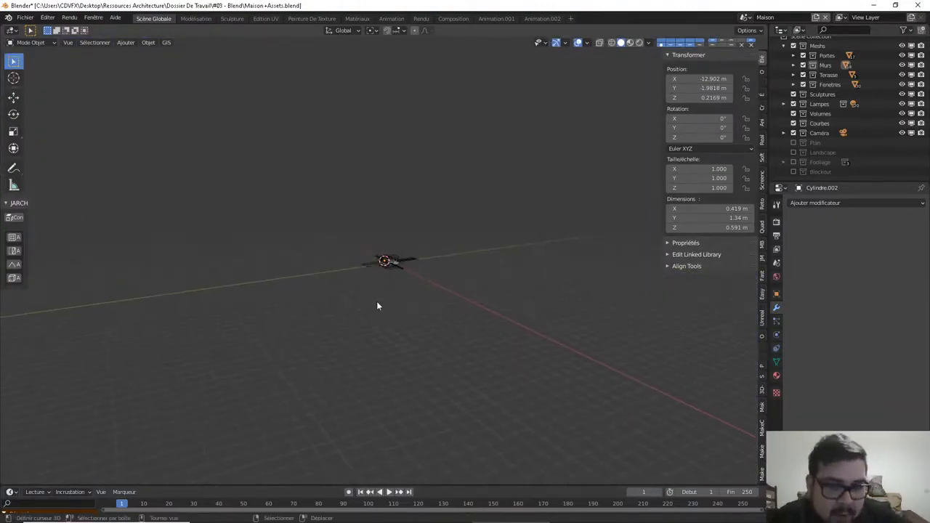
pyautogui.moveTo(380, 269); pyautogui.dragTo(437, 268, button='middle')
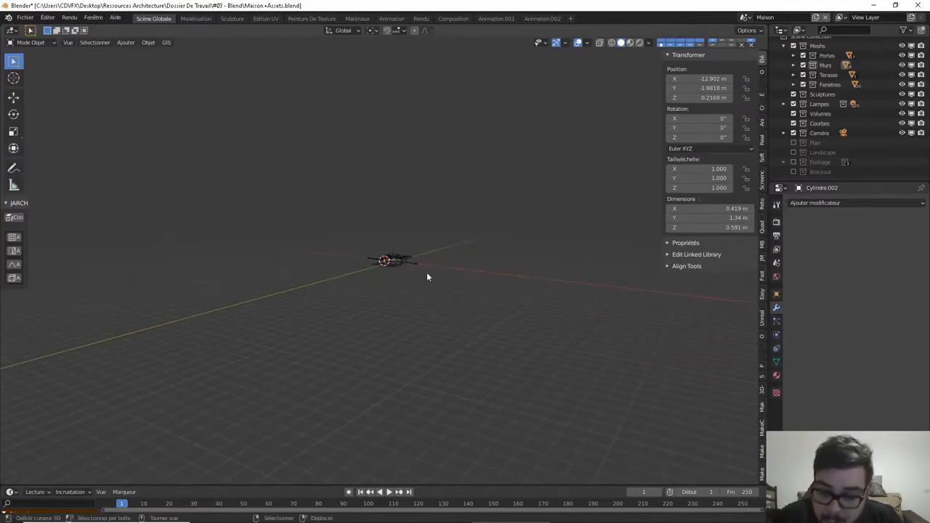
pyautogui.press('KP_Decimal')
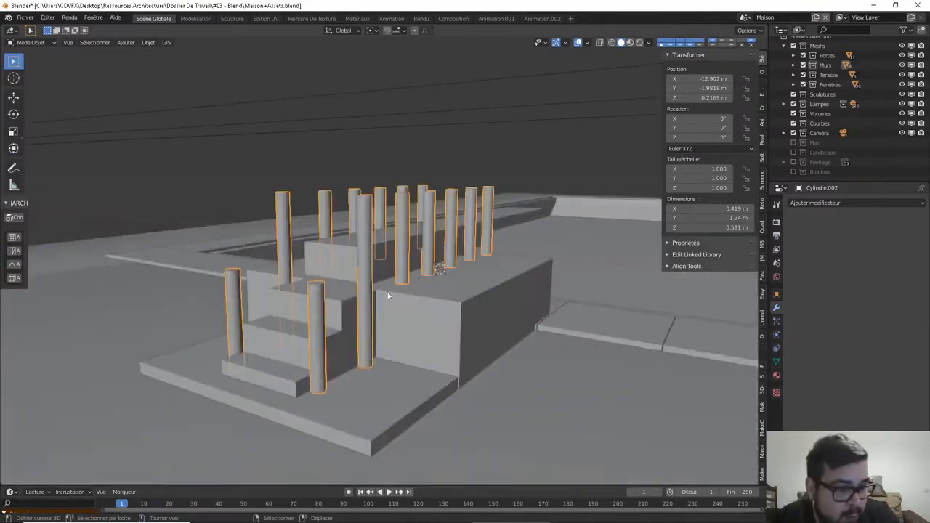
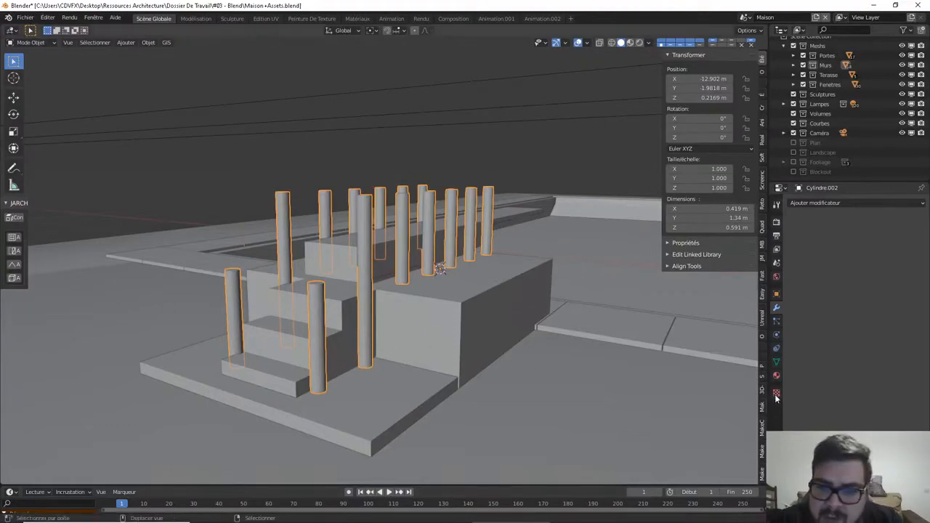
# Preview the posts and the neighbouring pool area in rendered shading
pyautogui.hotkey('shift', 'z')
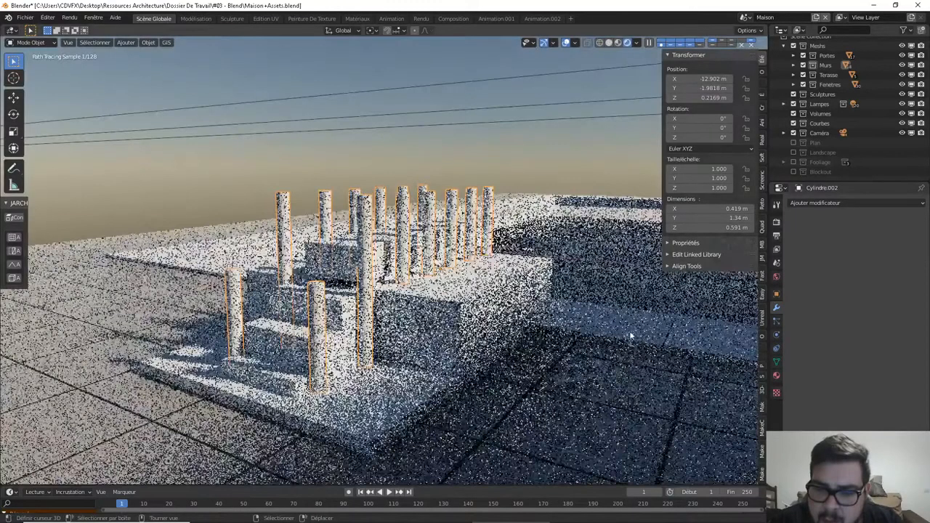
pyautogui.keyDown('shift'); pyautogui.moveTo(631, 335); pyautogui.dragTo(405, 333, button='middle'); pyautogui.keyUp('shift')
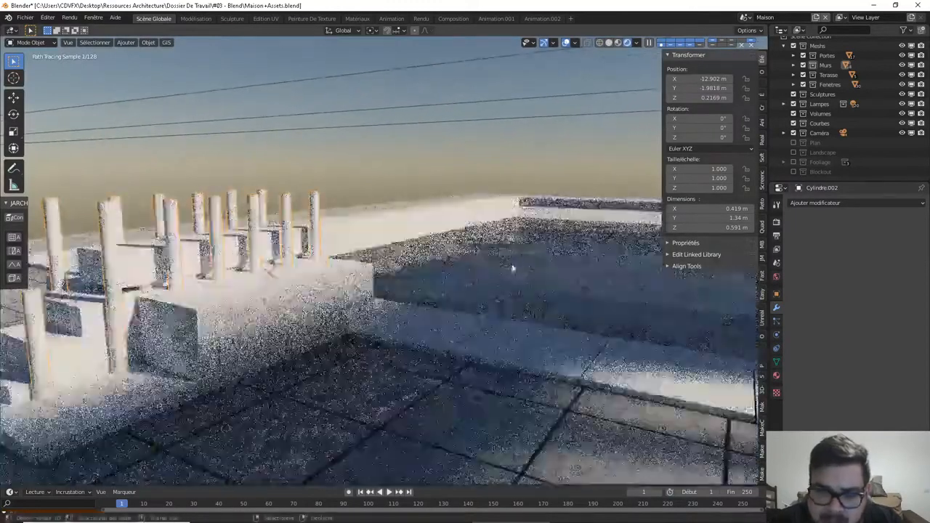
pyautogui.moveTo(573, 248)
pyautogui.keyDown('shift'); pyautogui.mouseDown(button='middle')
pyautogui.moveTo(526, 251)
pyautogui.moveTo(544, 320)
pyautogui.moveTo(517, 310)
pyautogui.moveTo(533, 302)
pyautogui.moveTo(559, 260)
pyautogui.moveTo(567, 272)
pyautogui.mouseUp(button='middle'); pyautogui.keyUp('shift')
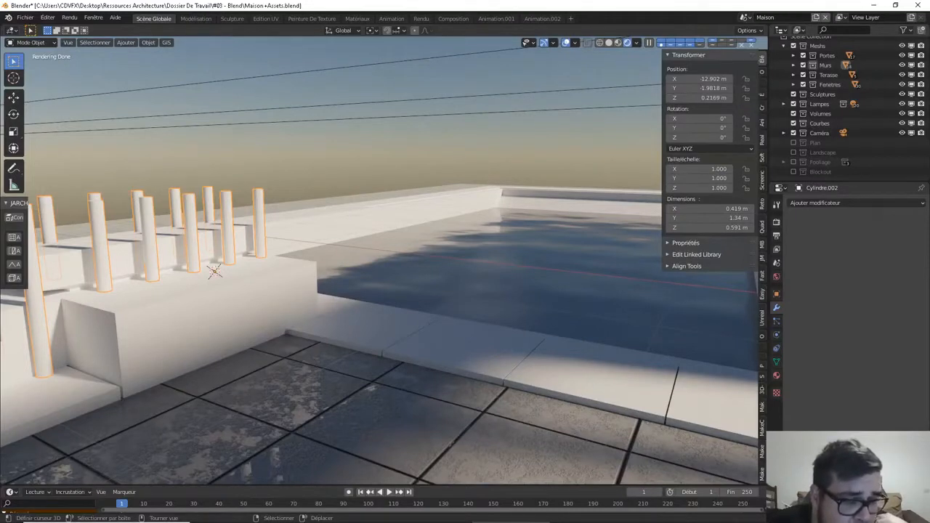
# Deselect everything and examine the posts, stairs and platform from several angles in rendered shading
pyautogui.press('a')
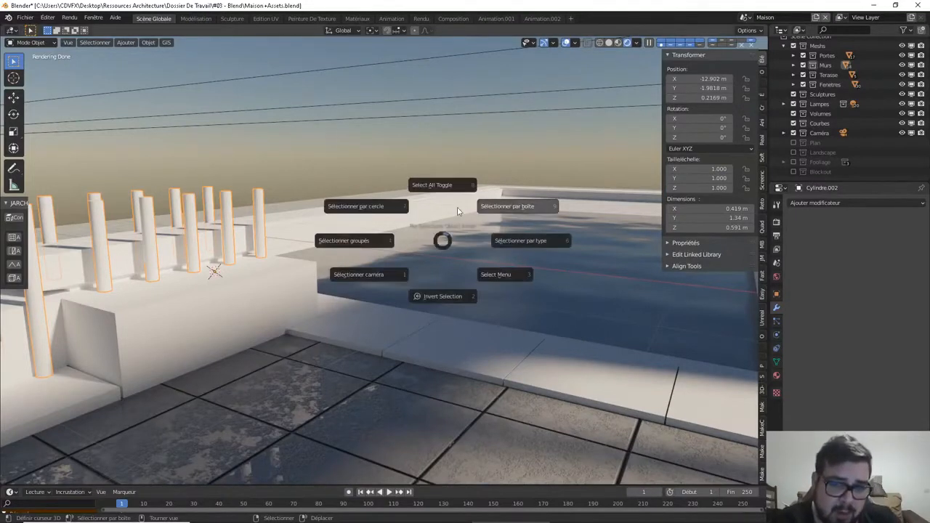
pyautogui.click(454, 195)
pyautogui.scroll(-4, 452, 199)
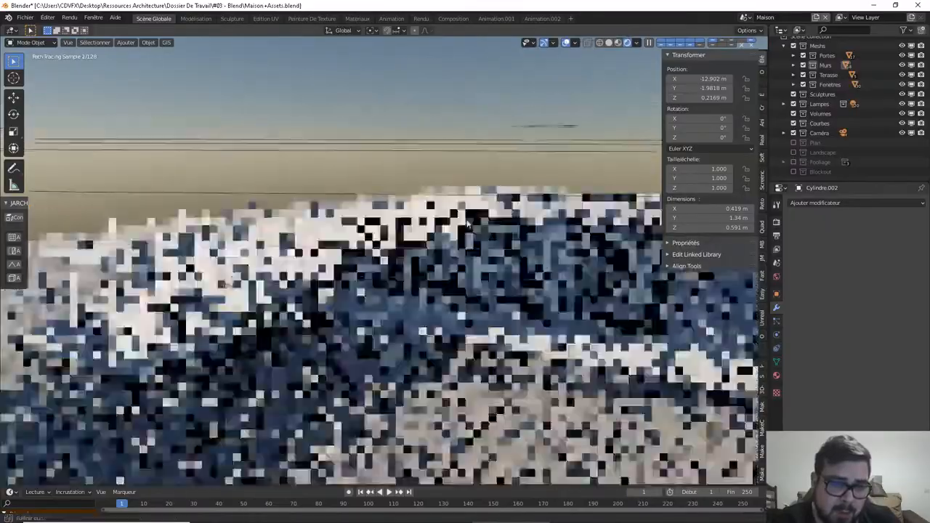
pyautogui.moveTo(452, 199); pyautogui.dragTo(494, 210, button='middle')
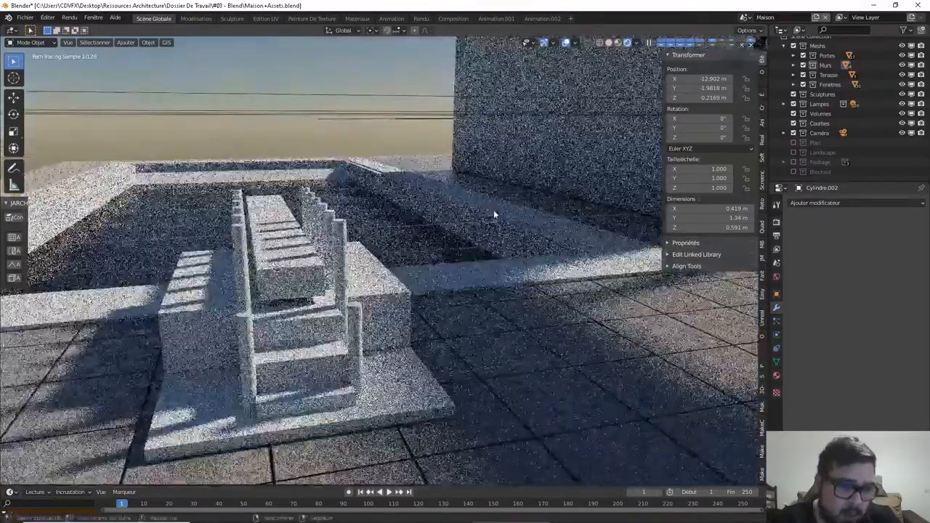
pyautogui.moveTo(494, 243); pyautogui.dragTo(509, 233, button='middle')
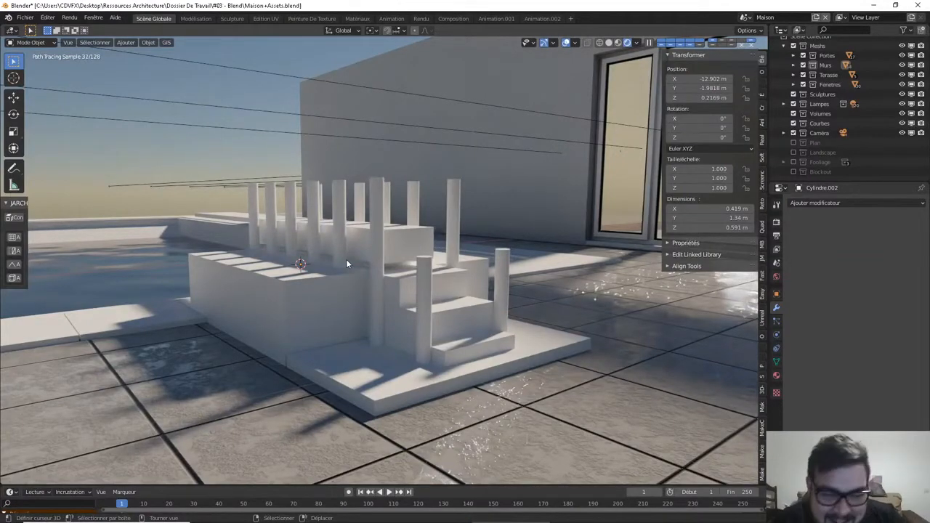
pyautogui.scroll(-2, 341, 298)
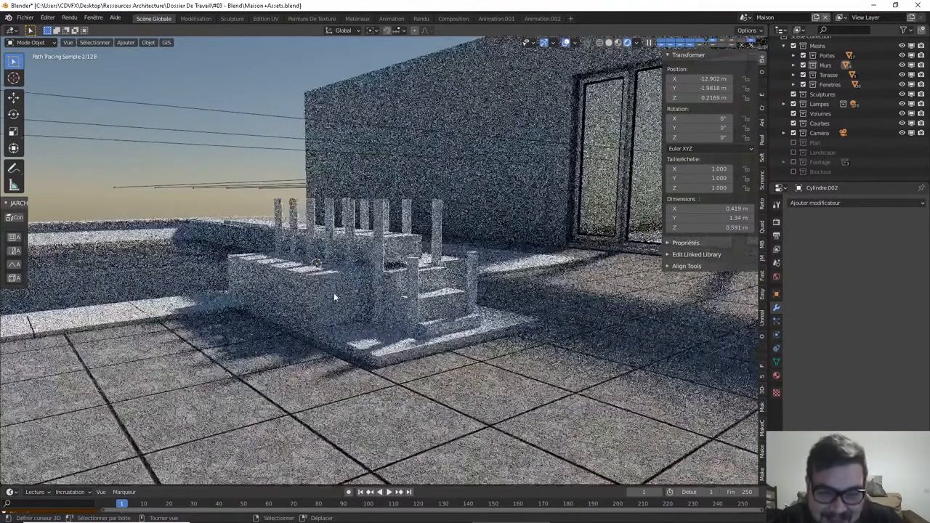
pyautogui.moveTo(335, 296)
pyautogui.mouseDown(button='middle')
pyautogui.moveTo(363, 342)
pyautogui.moveTo(409, 291)
pyautogui.moveTo(418, 308)
pyautogui.moveTo(419, 289)
pyautogui.moveTo(365, 306)
pyautogui.moveTo(413, 277)
pyautogui.moveTo(356, 273)
pyautogui.moveTo(319, 217)
pyautogui.mouseUp(button='middle')
# In solid shading, shade the mirrored posts smooth with Auto Smooth enabled at 89°, and deselect them
pyautogui.press('z')
pyautogui.scroll(4, 413, 277)
pyautogui.rightClick(278, 208)
pyautogui.rightClick(278, 209)
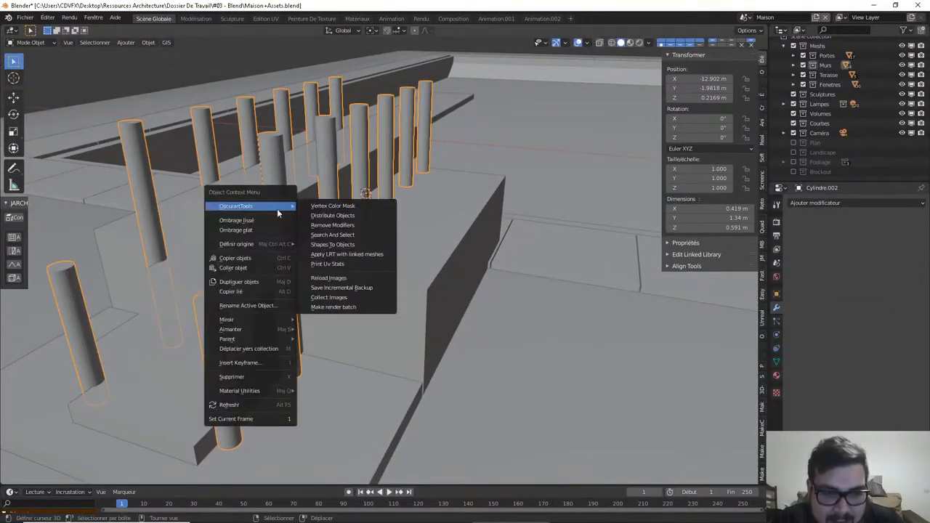
pyautogui.click(270, 228)
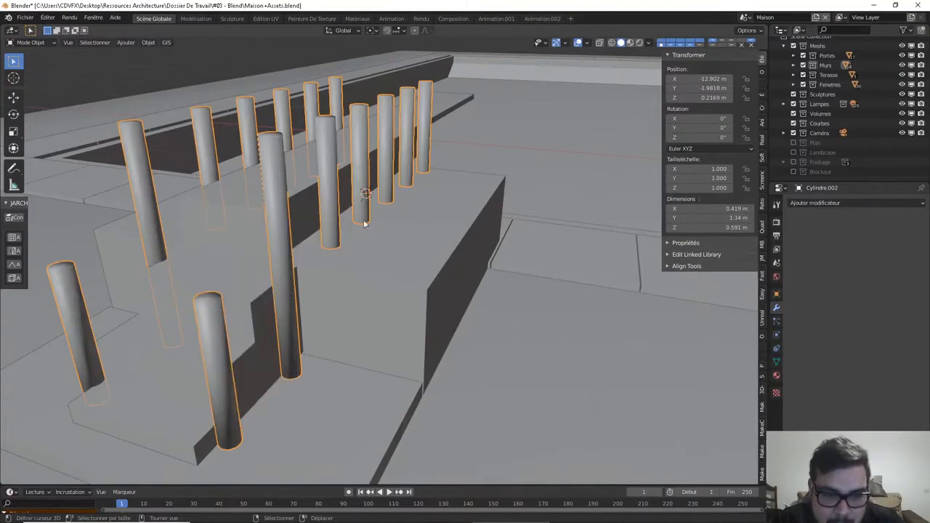
pyautogui.click(776, 361)
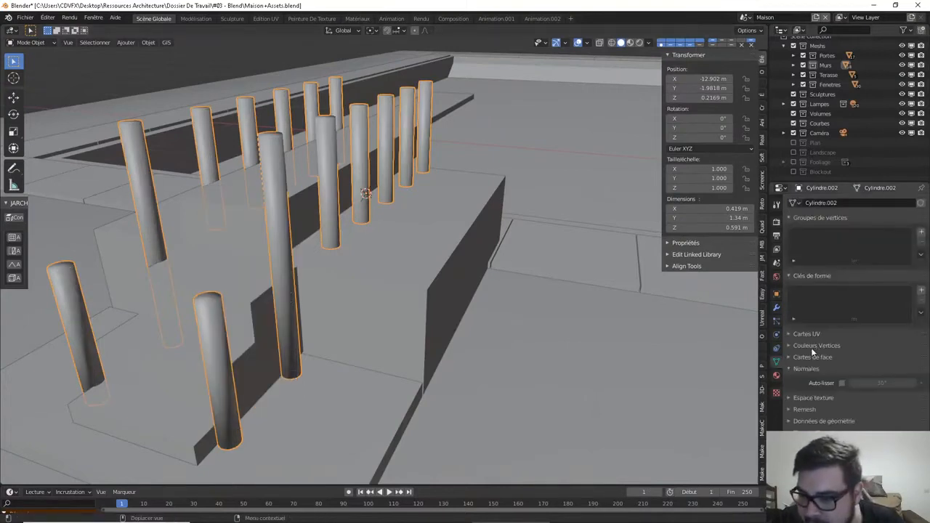
pyautogui.click(842, 383)
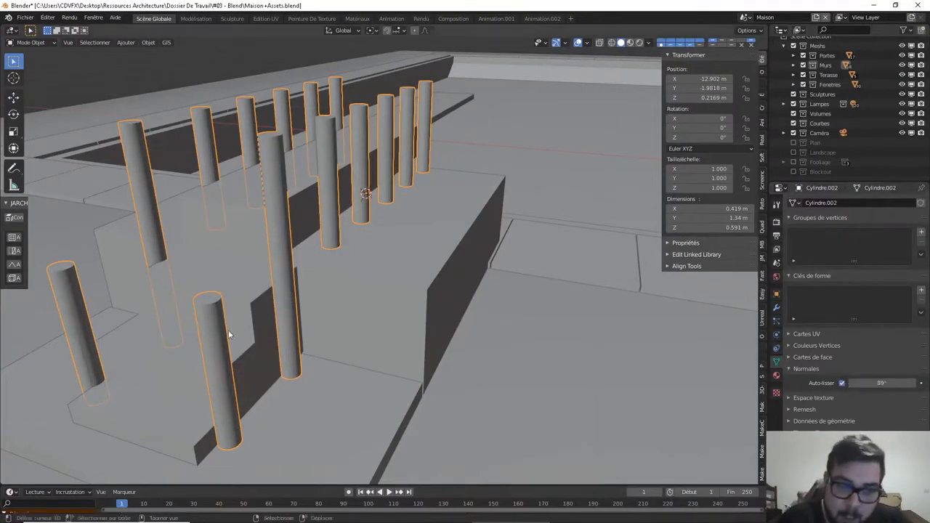
pyautogui.moveTo(163, 327); pyautogui.dragTo(370, 276, button='middle')
pyautogui.press('a')
pyautogui.click(384, 228)
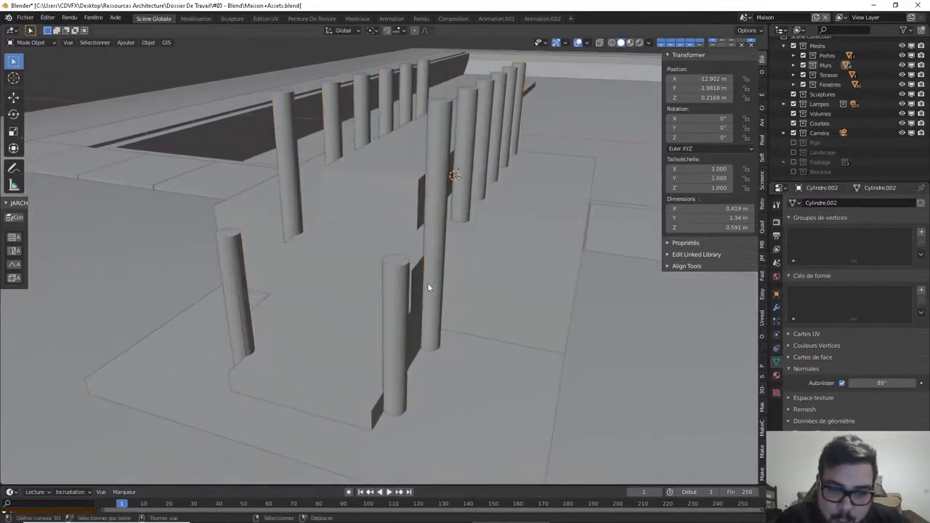
# Select the posts, apply their rotation and scale, and set their origin to geometry
pyautogui.moveTo(438, 224)
pyautogui.mouseDown(button='middle')
pyautogui.moveTo(394, 243)
pyautogui.moveTo(458, 230)
pyautogui.moveTo(388, 222)
pyautogui.moveTo(394, 210)
pyautogui.moveTo(438, 222)
pyautogui.mouseUp(button='middle')
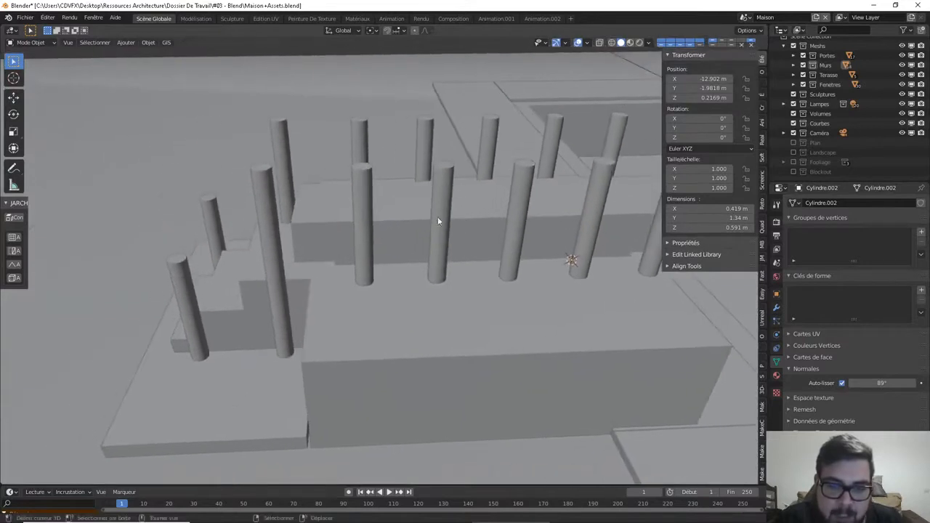
pyautogui.click(441, 204)
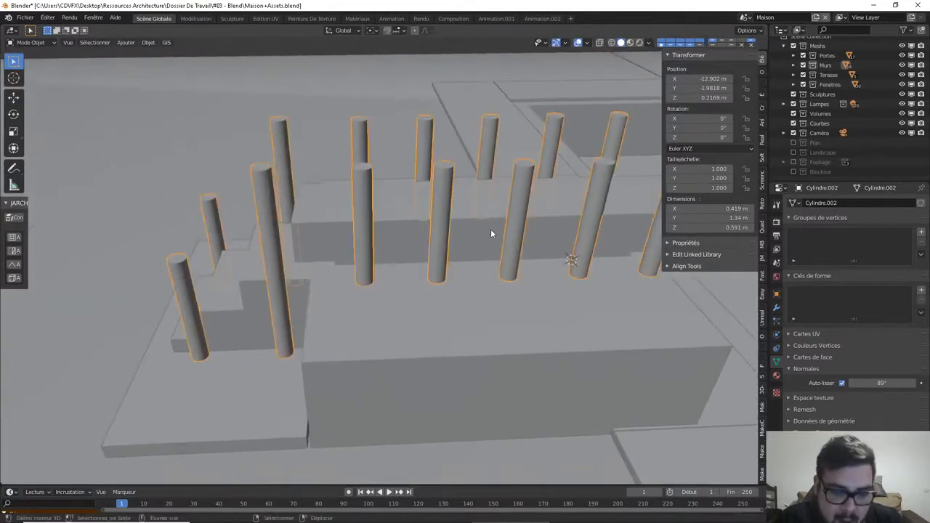
pyautogui.press('q')
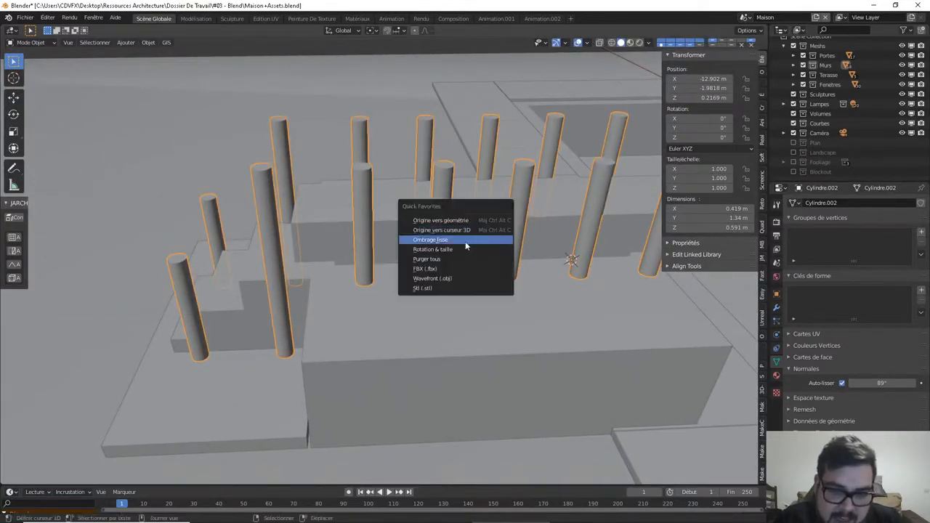
pyautogui.click(465, 248)
pyautogui.press('q')
pyautogui.click(438, 218)
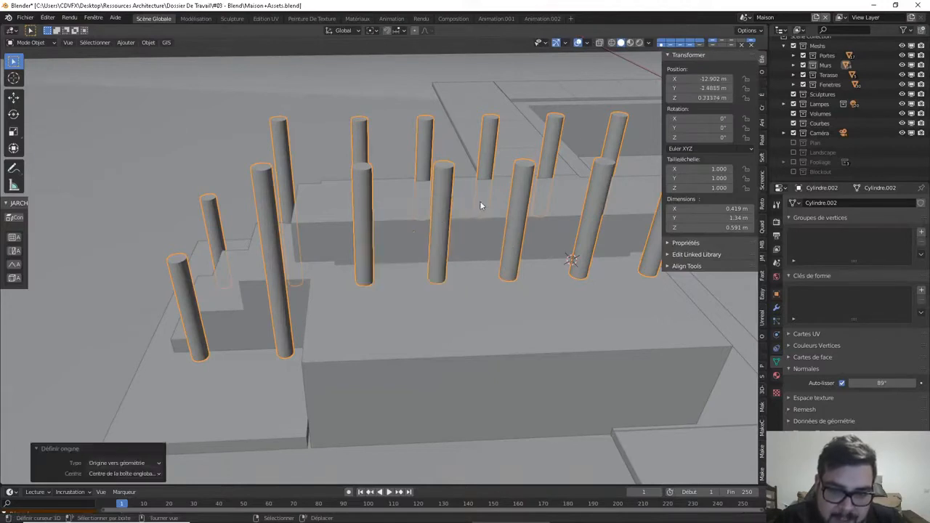
# Snap the 3D cursor to the selected posts and add a 2 m cube there
pyautogui.hotkey('shift', 's')
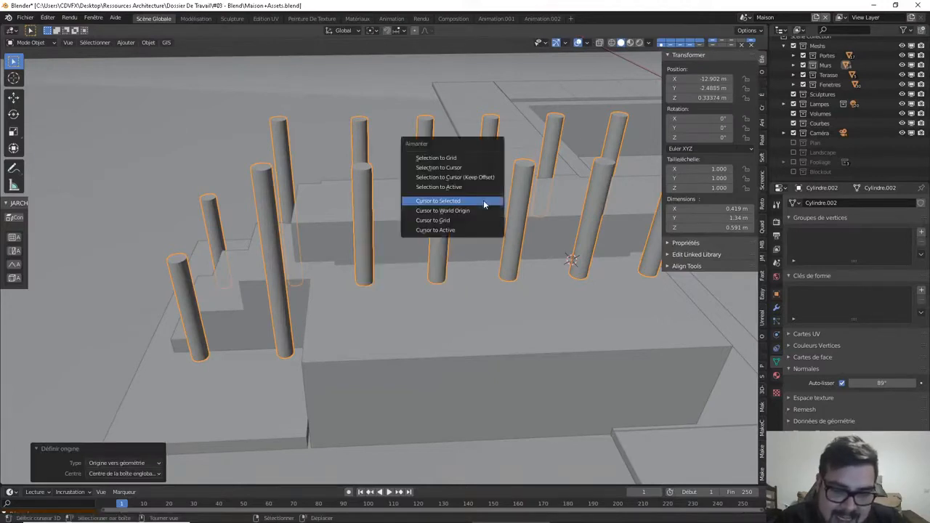
pyautogui.click(484, 200)
pyautogui.hotkey('shift', 'a')
pyautogui.moveTo(481, 202)
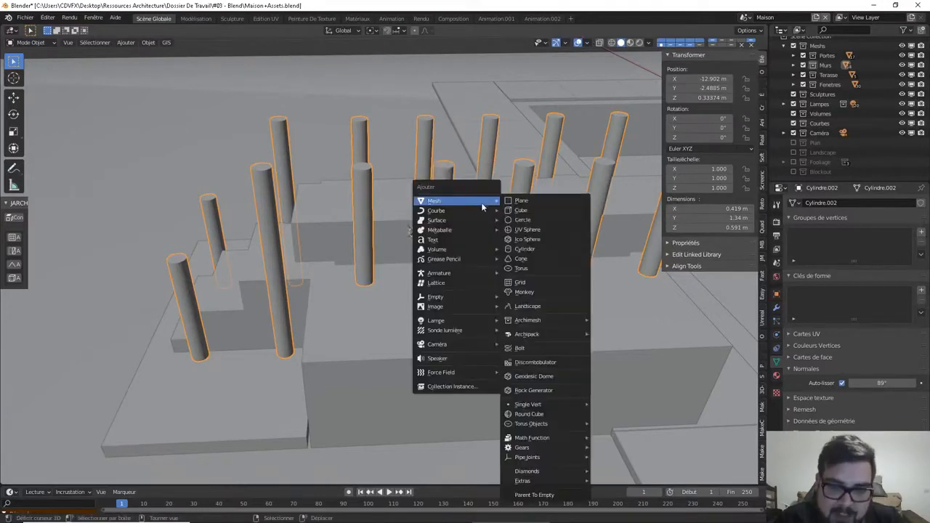
pyautogui.click(535, 211)
# Scale the new cube uniformly by a factor of 0.05
pyautogui.scroll(-5, 474, 204)
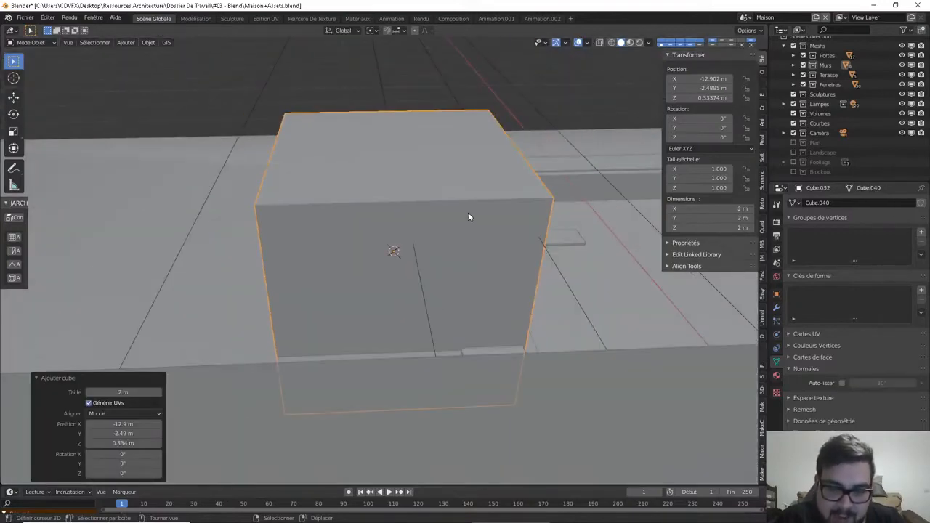
pyautogui.moveTo(468, 213); pyautogui.dragTo(395, 209, button='middle')
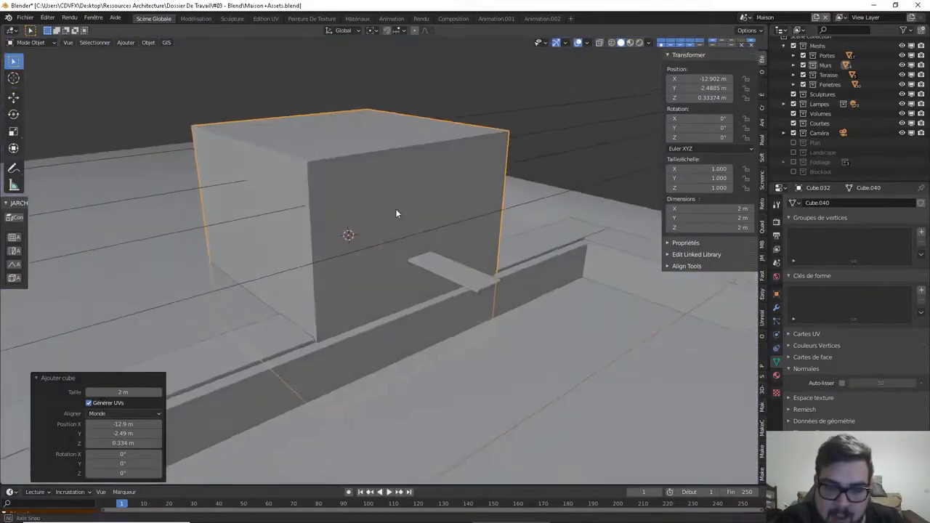
pyautogui.scroll(-1, 404, 209)
pyautogui.scroll(5, 407, 210)
pyautogui.press('s')
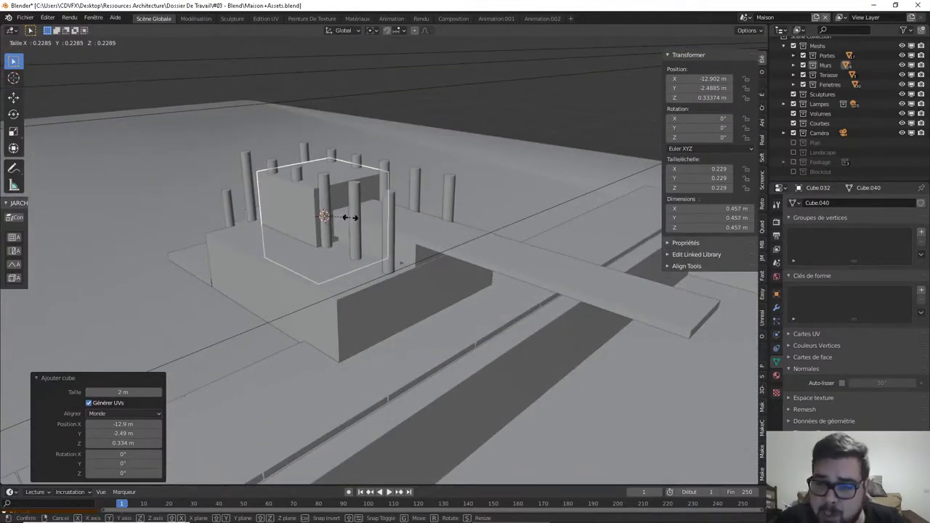
pyautogui.write('0.1')
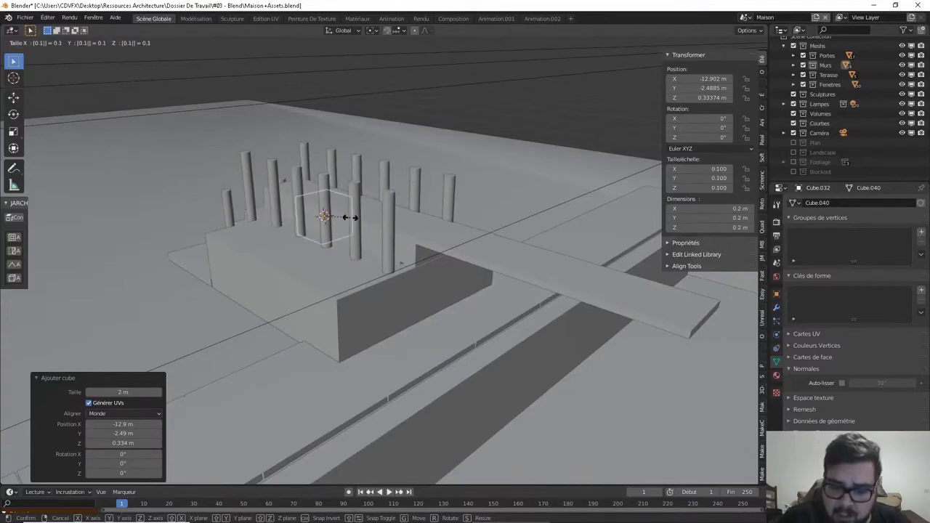
pyautogui.press('BackSpace')
pyautogui.press('BackSpace')
pyautogui.press('BackSpace')
pyautogui.write('0')
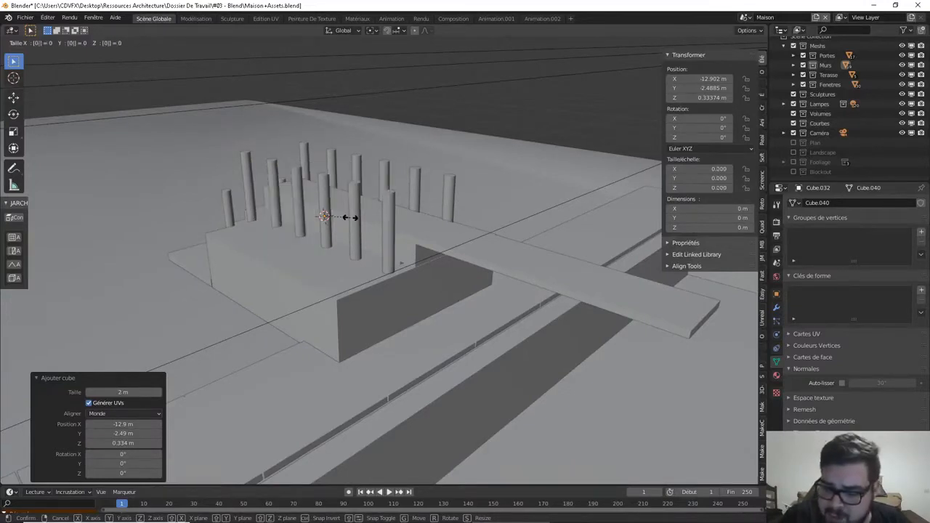
pyautogui.write('.05')
pyautogui.press('Return')
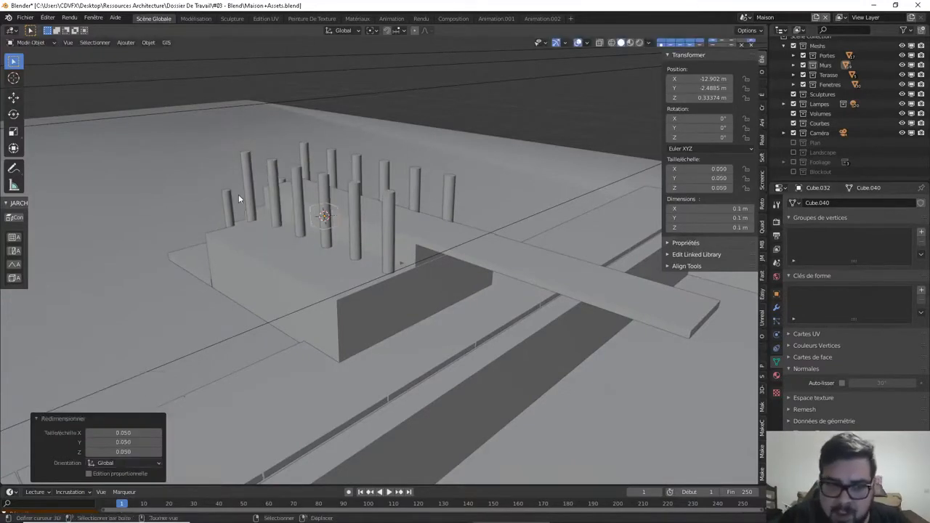
# Try flattening the small cube along the Z axis with scale factors of 0.025 and 0.02
pyautogui.moveTo(239, 194); pyautogui.dragTo(308, 182, button='middle')
pyautogui.write('sz')
pyautogui.write('0')
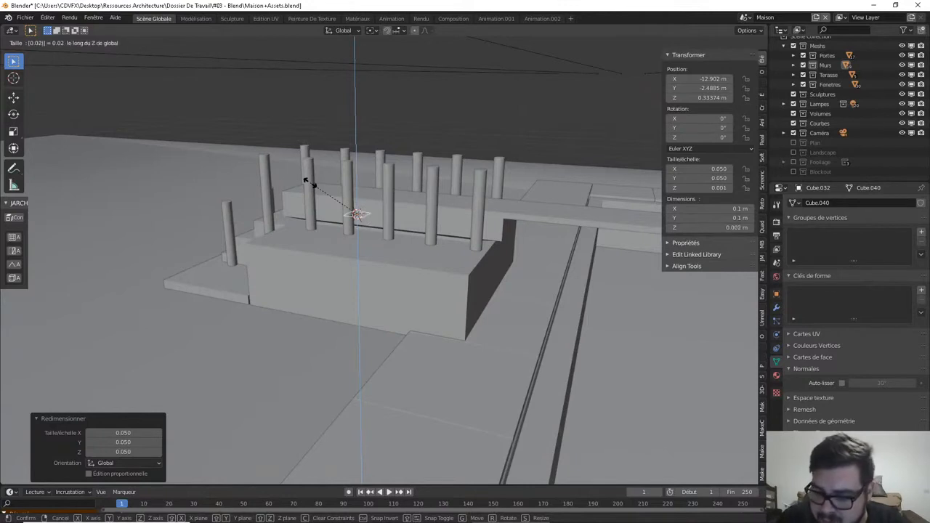
pyautogui.write('.0025')
pyautogui.press('BackSpace')
pyautogui.press('BackSpace')
pyautogui.press('BackSpace')
pyautogui.press('BackSpace')
pyautogui.press('BackSpace')
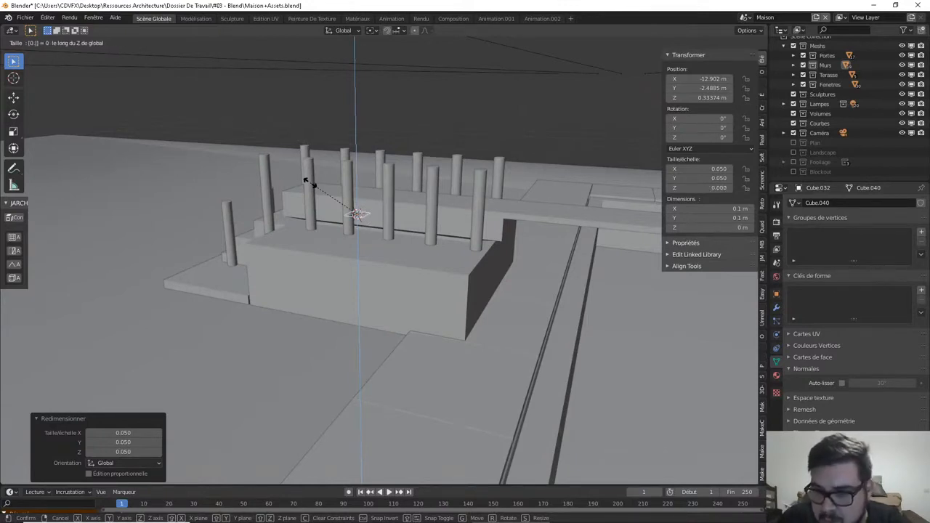
pyautogui.press('BackSpace')
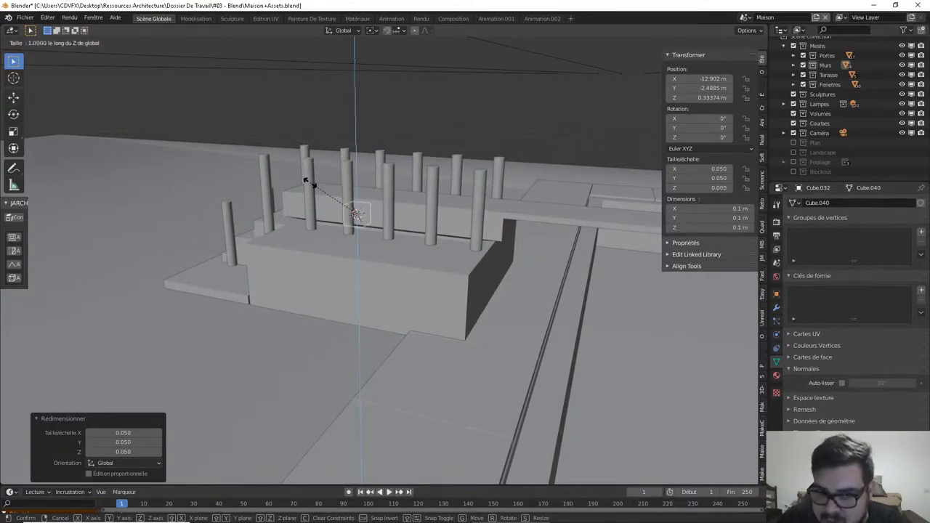
pyautogui.write('0')
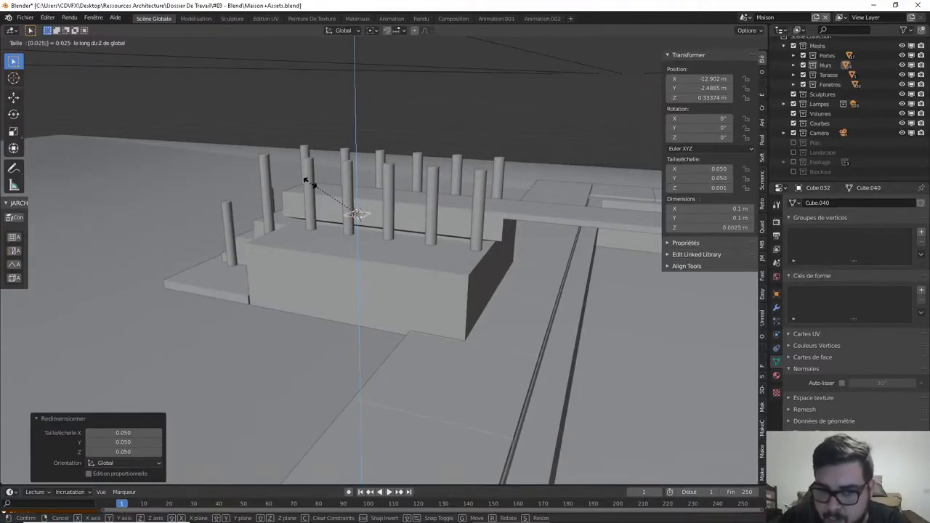
pyautogui.press('BackSpace')
pyautogui.press('BackSpace')
pyautogui.press('BackSpace')
pyautogui.write('1')
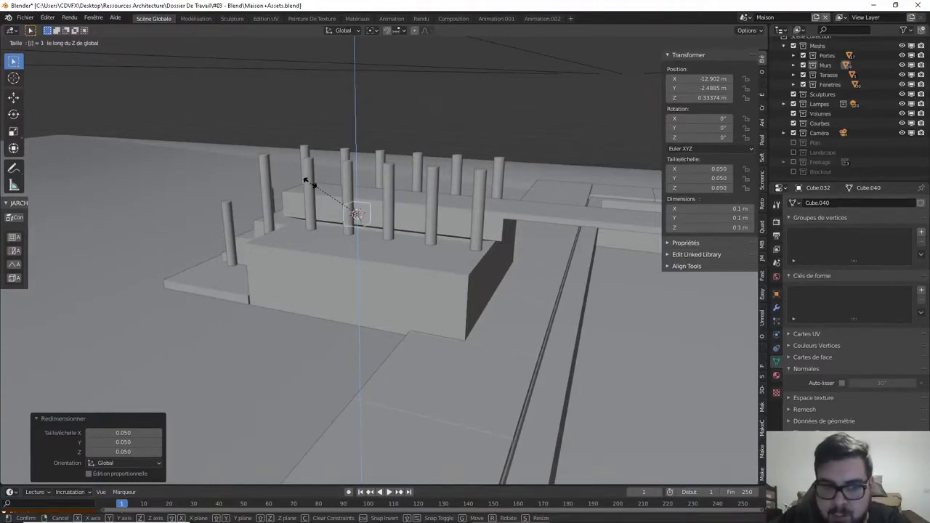
pyautogui.press('BackSpace')
pyautogui.write('0.')
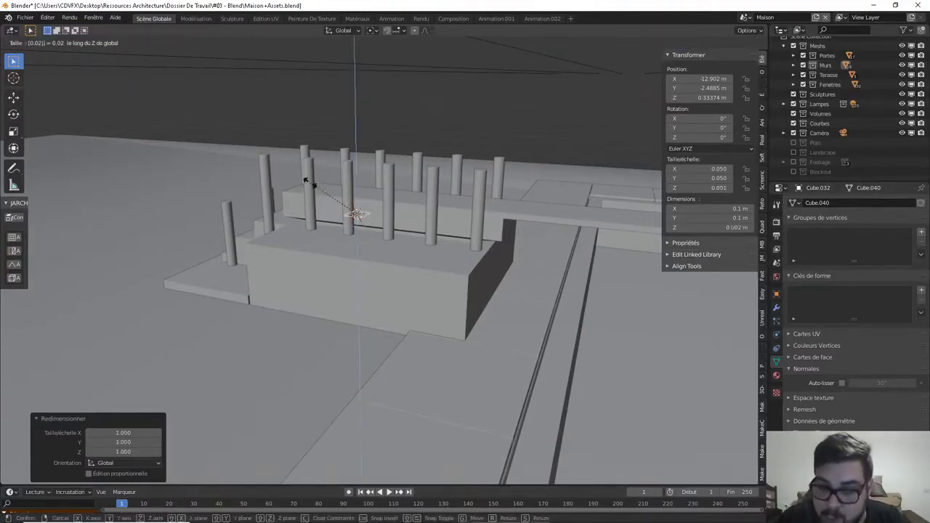
pyautogui.press('BackSpace')
pyautogui.write('1')
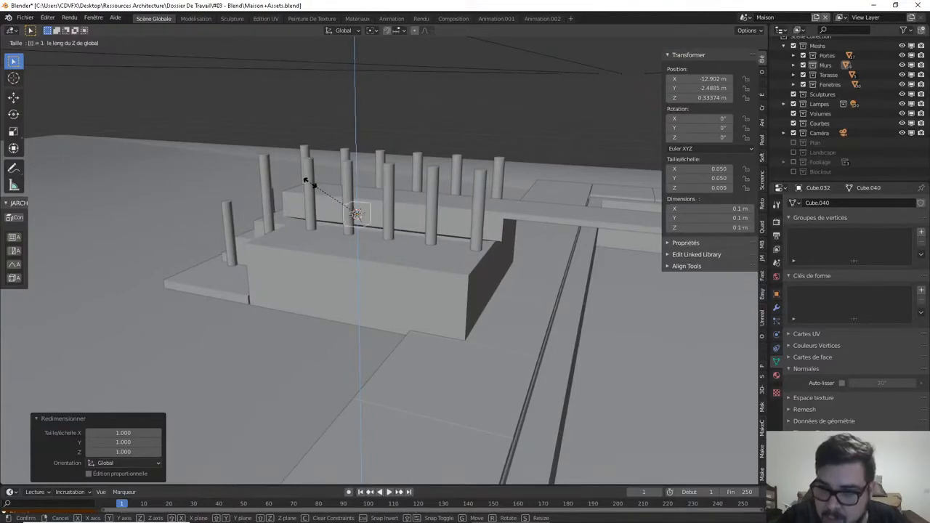
pyautogui.press('Return')
# Apply the small cube's rotation and scale, and set its origin to geometry
pyautogui.moveTo(309, 182); pyautogui.dragTo(453, 231, button='middle')
pyautogui.hotkey('ctrl', 'a')
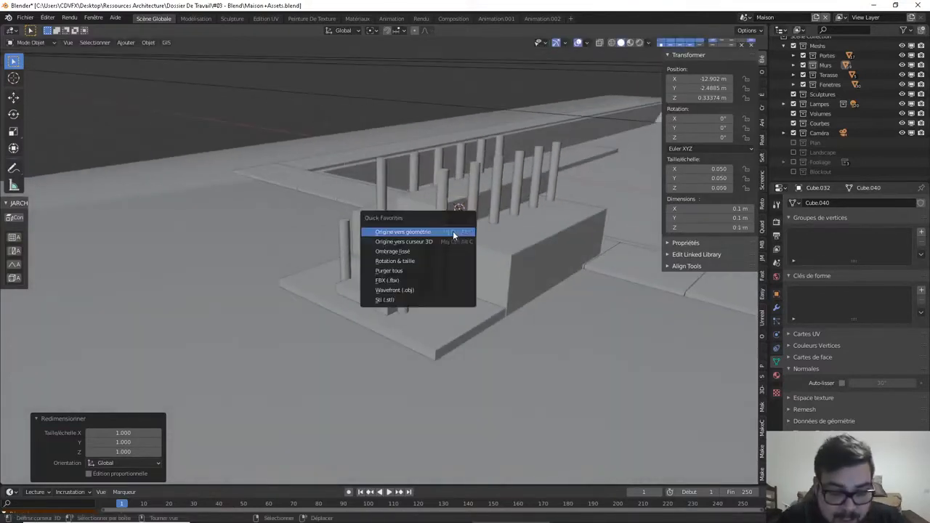
pyautogui.click(414, 261)
pyautogui.hotkey('ctrl', 'shift', 'alt', 'c')
pyautogui.click(407, 233)
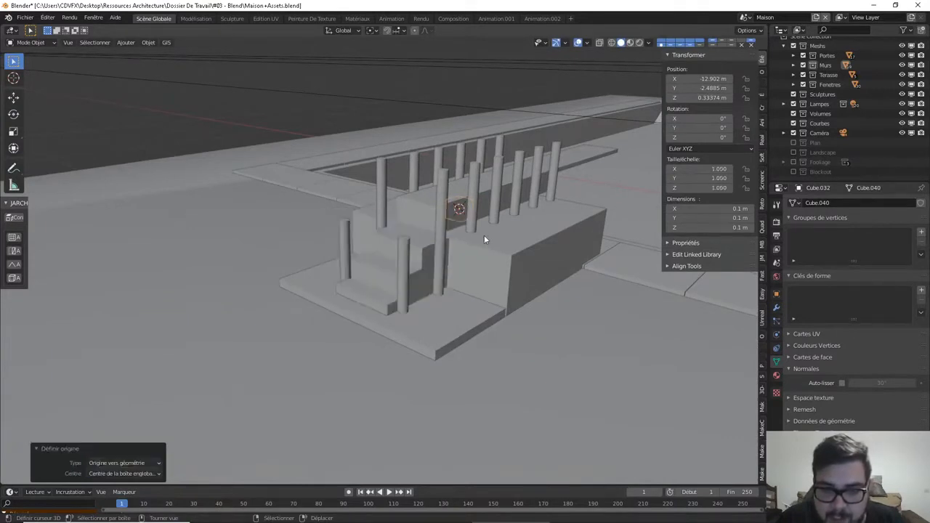
# Flatten the cube by a factor of 0.25 along Z and raise it about 0.37 m above the post tops
pyautogui.write('sz0')
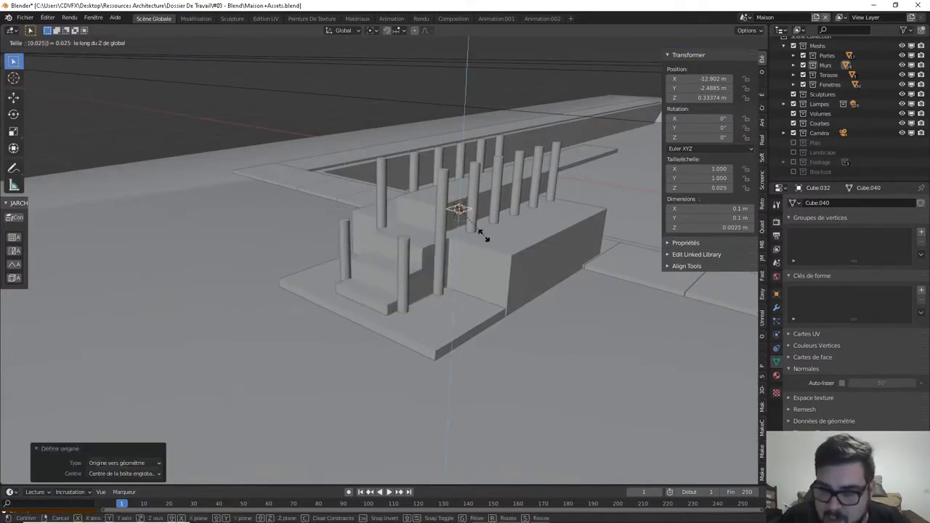
pyautogui.write('.25')
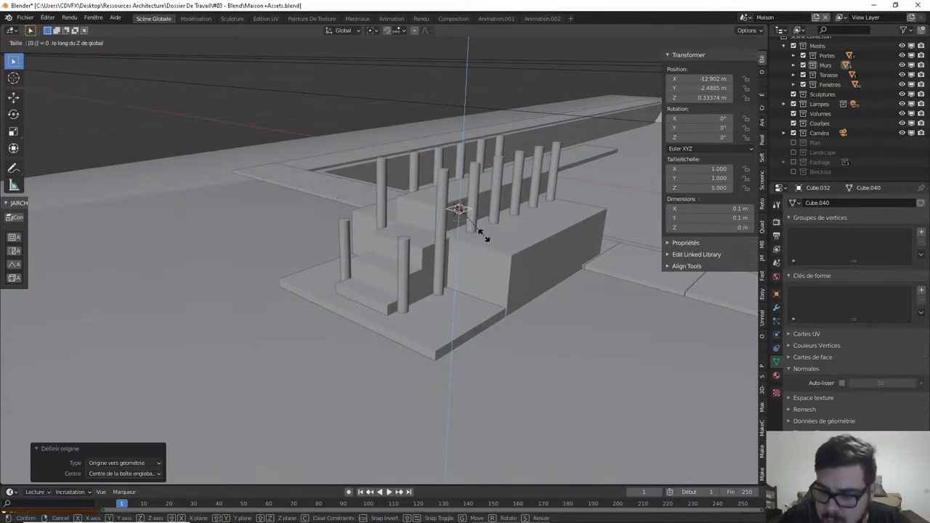
pyautogui.press('Return')
pyautogui.moveTo(391, 249); pyautogui.dragTo(438, 235, button='middle')
pyautogui.press('g')
pyautogui.press('z')
pyautogui.click(474, 170)
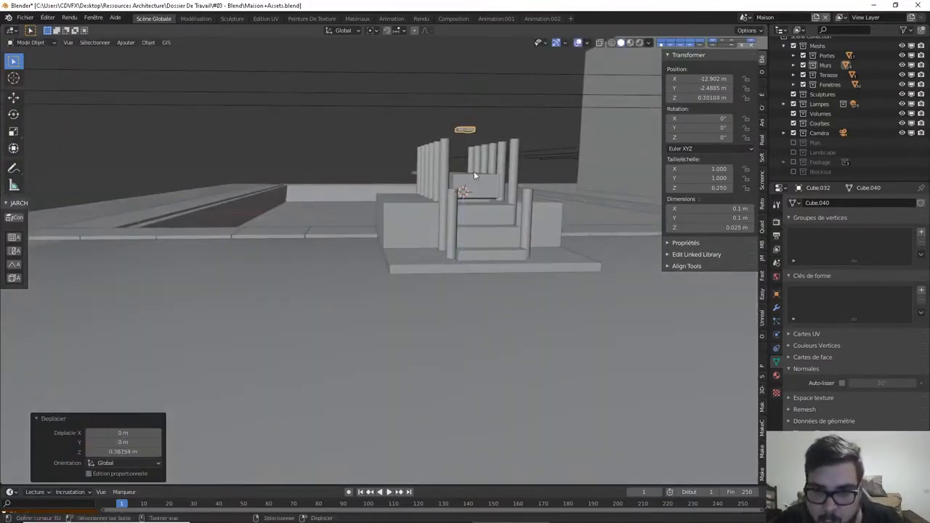
# Move the flattened cube about 0.17 m along X and about -0.66 m along Y, above the front stair post
pyautogui.moveTo(474, 171); pyautogui.dragTo(411, 205, button='middle')
pyautogui.press('g')
pyautogui.press('y')
pyautogui.press('x')
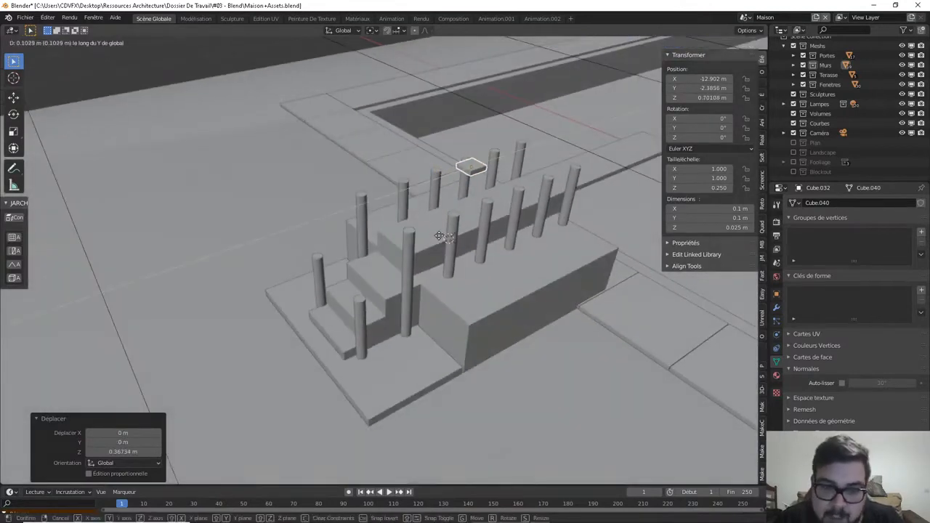
pyautogui.click(419, 249)
pyautogui.moveTo(419, 248)
pyautogui.mouseDown(button='middle')
pyautogui.moveTo(431, 240)
pyautogui.moveTo(416, 235)
pyautogui.mouseUp(button='middle')
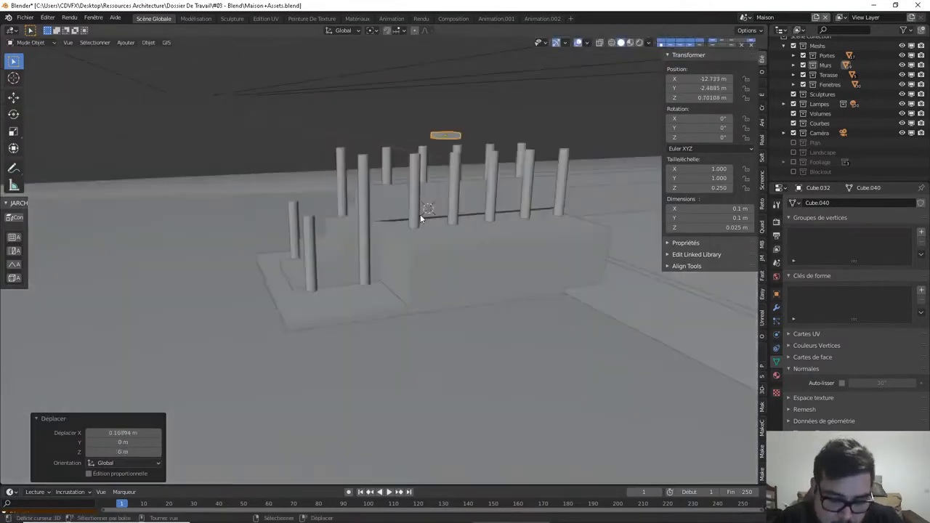
pyautogui.press('g')
pyautogui.press('y')
pyautogui.click(278, 234)
# Lower the flat cube about 0.31 m along Z to just above the short front post, working in a side view
pyautogui.scroll(4, 290, 232)
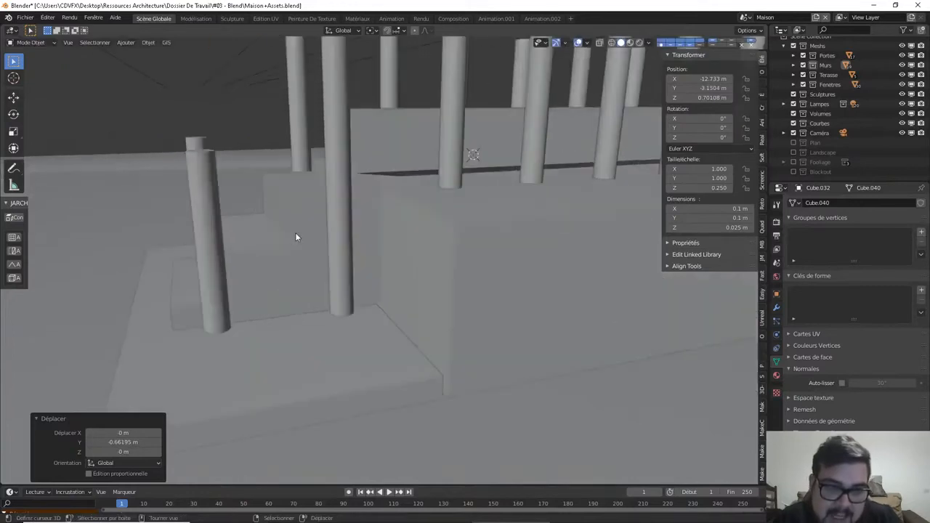
pyautogui.moveTo(295, 233); pyautogui.dragTo(290, 227, button='middle')
pyautogui.press('KP_1')
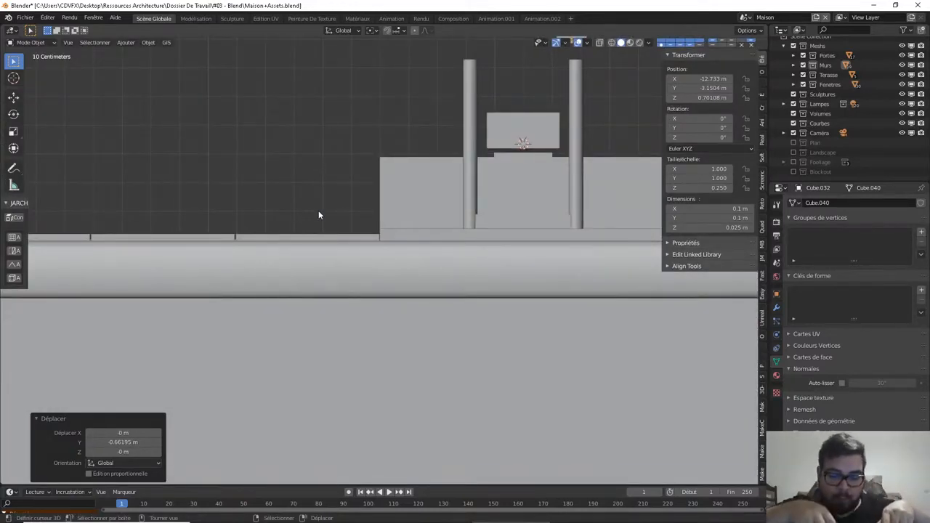
pyautogui.moveTo(433, 179); pyautogui.dragTo(367, 177, button='middle')
pyautogui.scroll(-3, 368, 177)
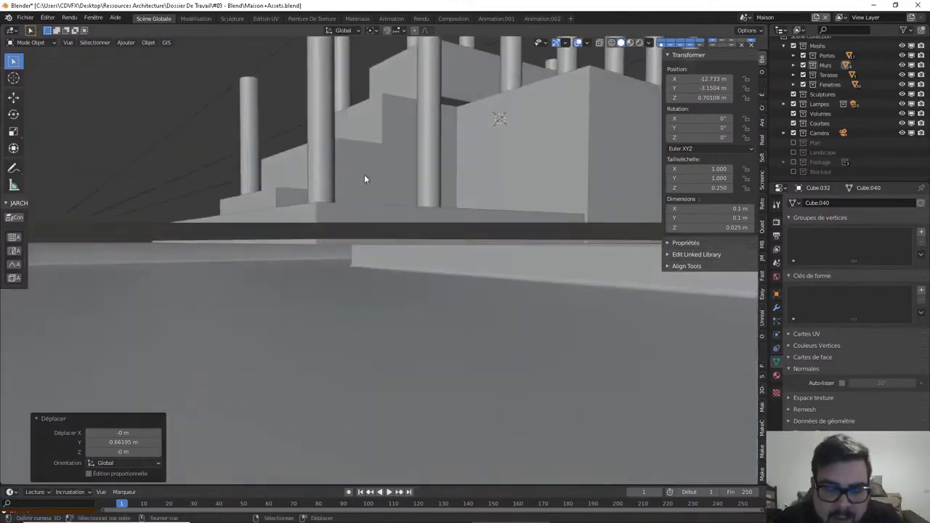
pyautogui.press('KP_3')
pyautogui.press('ctrl+KP_1')
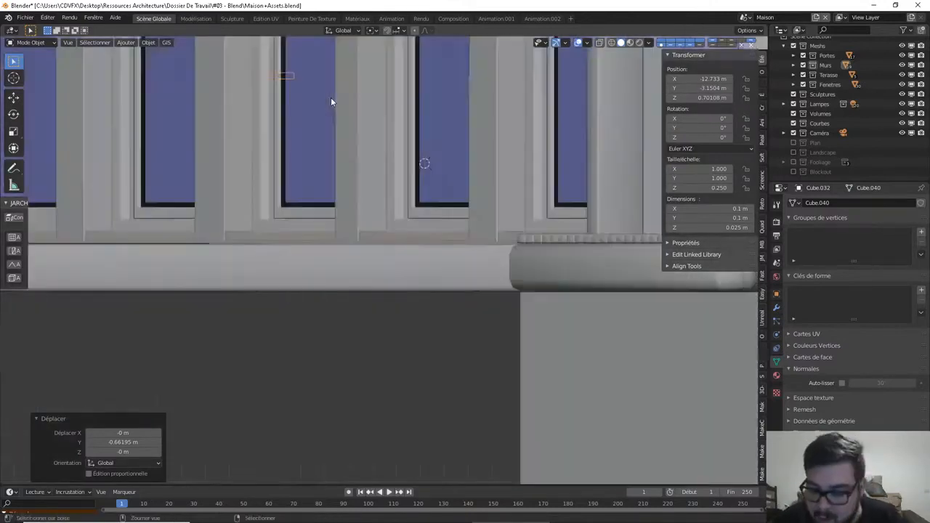
pyautogui.press('ctrl+KP_3')
pyautogui.keyDown('shift'); pyautogui.moveTo(385, 165); pyautogui.dragTo(308, 280, button='middle'); pyautogui.keyUp('shift')
pyautogui.keyDown('shift'); pyautogui.moveTo(487, 332); pyautogui.dragTo(410, 342, button='middle'); pyautogui.keyUp('shift')
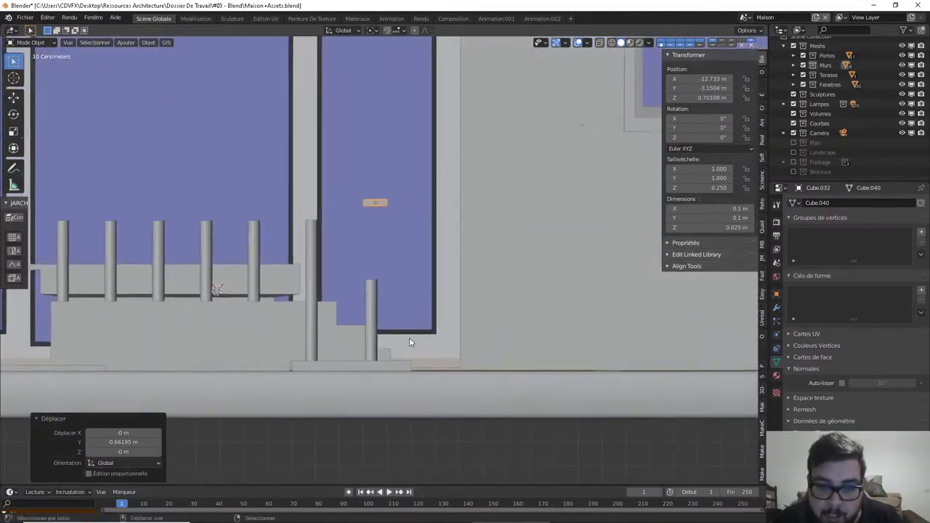
pyautogui.scroll(1, 409, 342)
pyautogui.press('g')
pyautogui.press('y')
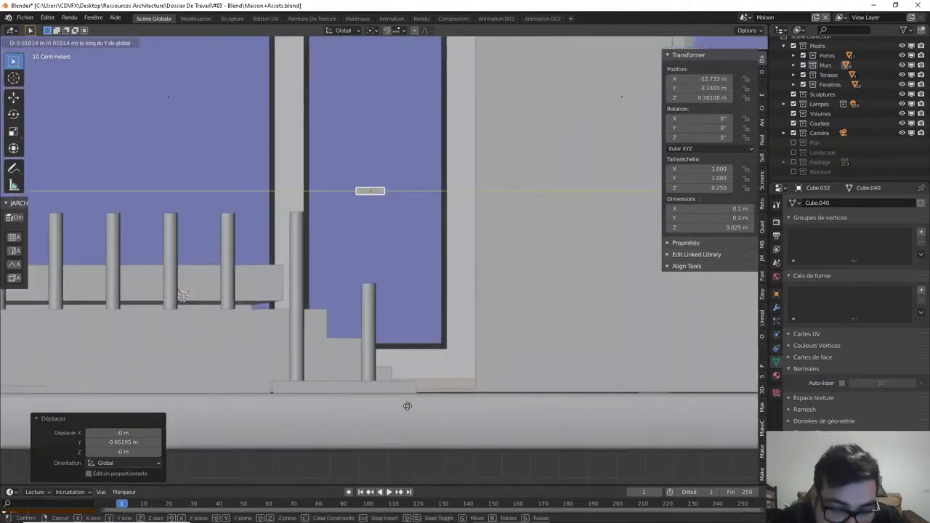
pyautogui.press('z')
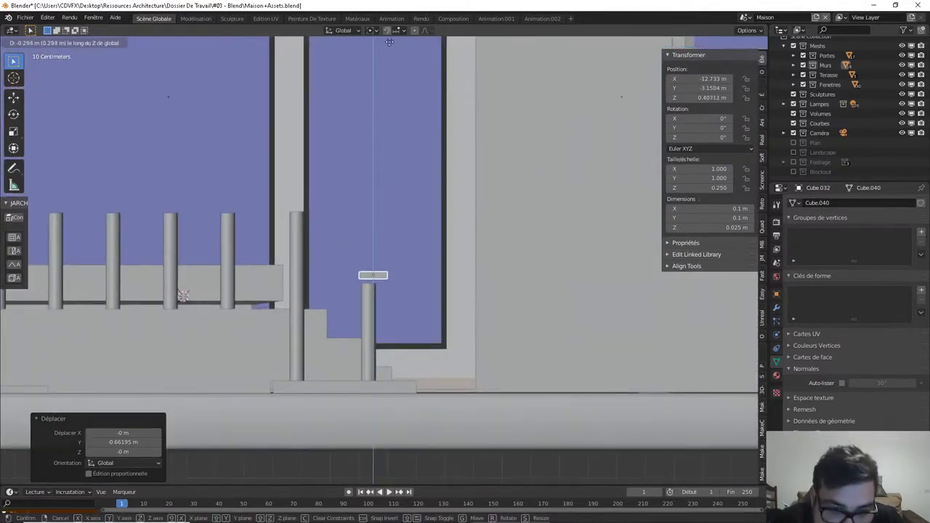
pyautogui.click(381, 71)
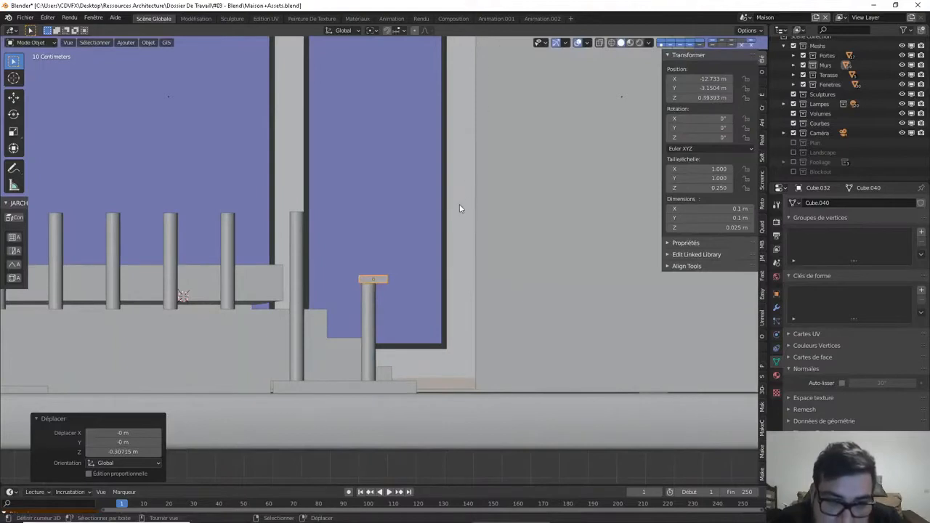
# Centre the flat cube on the short post by shifting it about 0.012 m along Y, and lower it onto the post top
pyautogui.scroll(6, 459, 209)
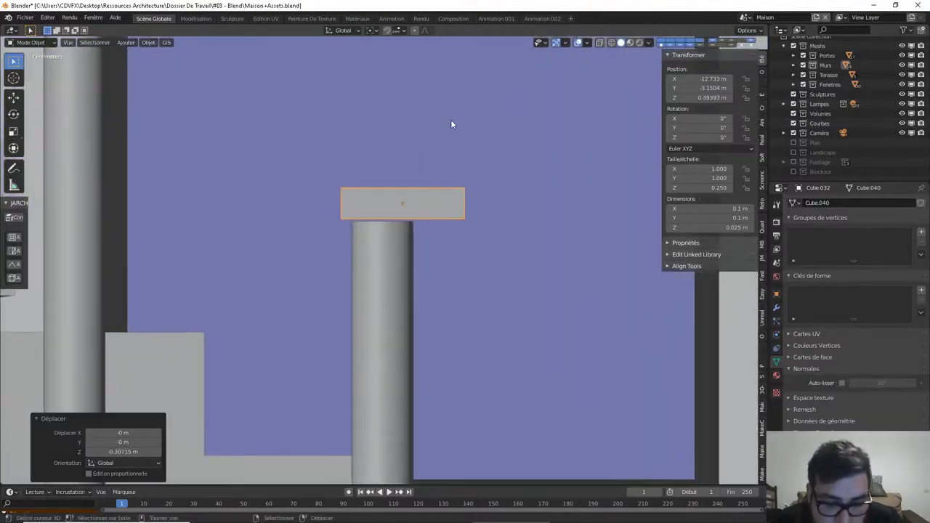
pyautogui.press('g')
pyautogui.press('y')
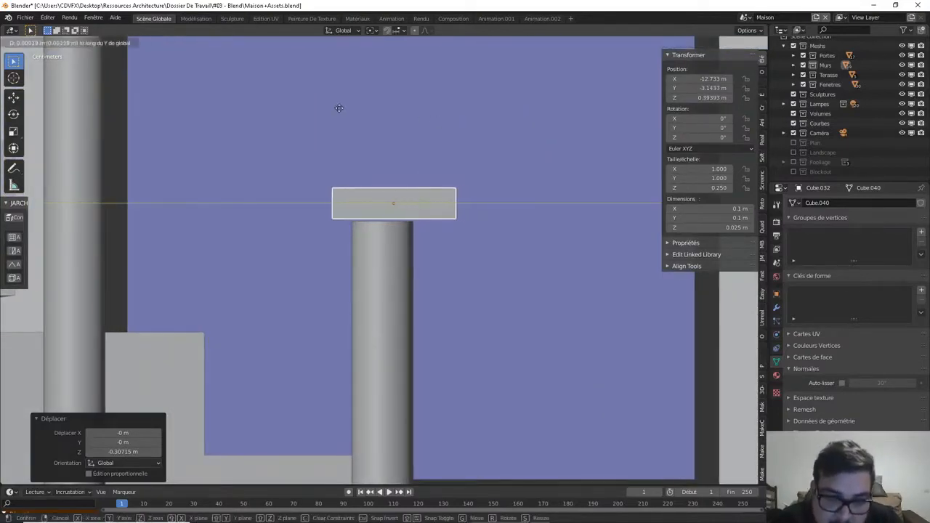
pyautogui.click(306, 109)
pyautogui.scroll(2, 324, 117)
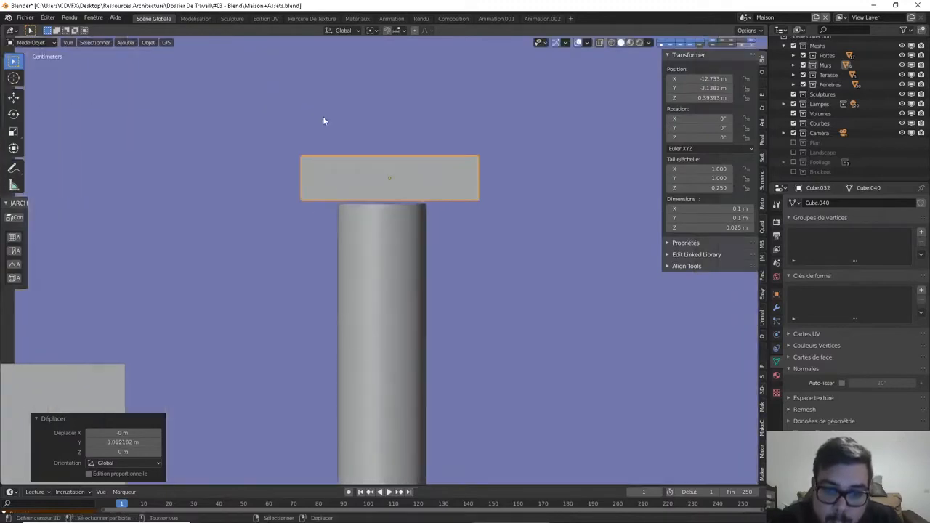
pyautogui.press('g')
pyautogui.press('z')
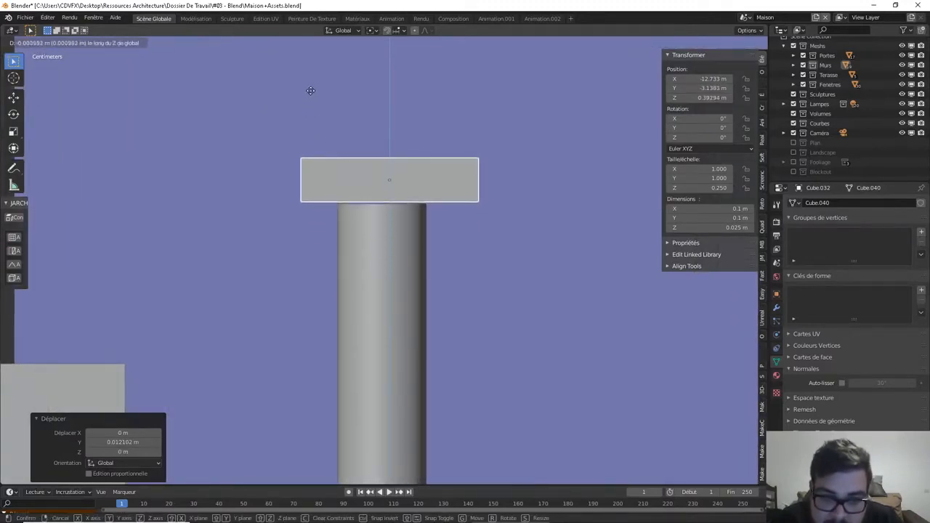
pyautogui.click(327, 121)
pyautogui.press('a')
pyautogui.click(358, 100)
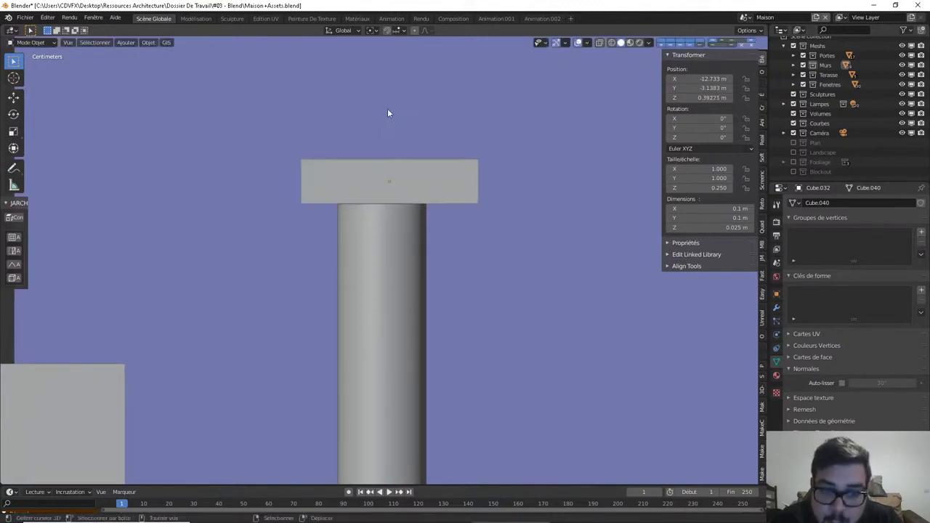
# Shift the flat cube about 0.012 m along X to line it up with the short front post
pyautogui.scroll(-7, 387, 111)
pyautogui.moveTo(388, 111); pyautogui.dragTo(424, 176, button='middle')
pyautogui.scroll(-4, 556, 170)
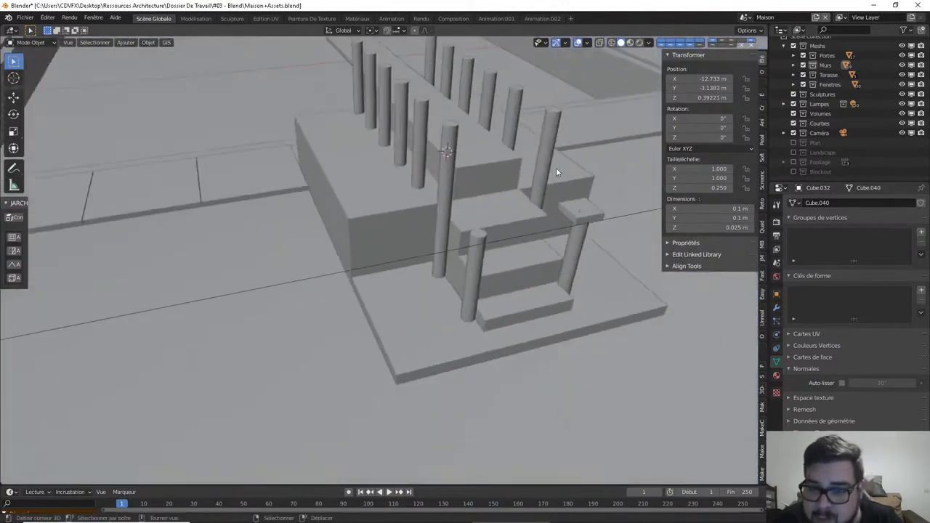
pyautogui.moveTo(556, 170); pyautogui.dragTo(319, 168, button='middle')
pyautogui.scroll(6, 319, 164)
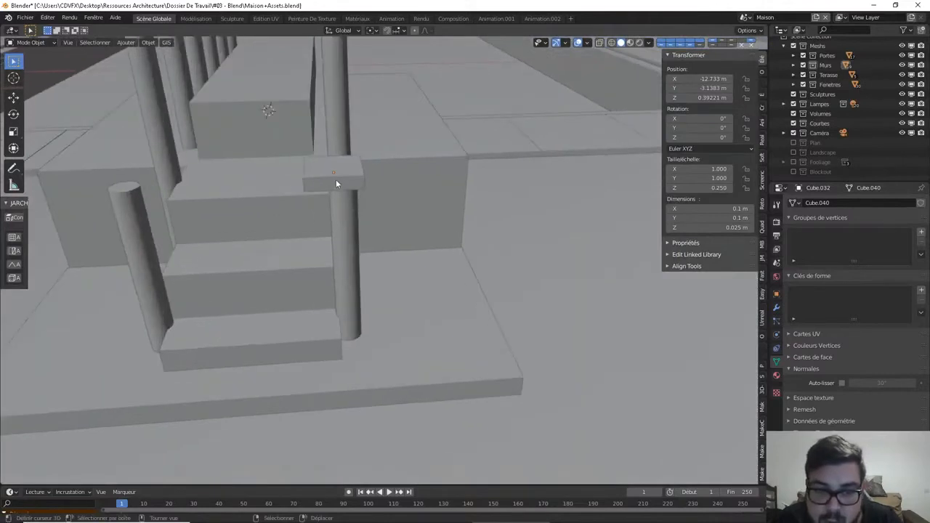
pyautogui.click(334, 180)
pyautogui.moveTo(334, 125); pyautogui.dragTo(364, 145, button='middle')
pyautogui.press('g')
pyautogui.press('x')
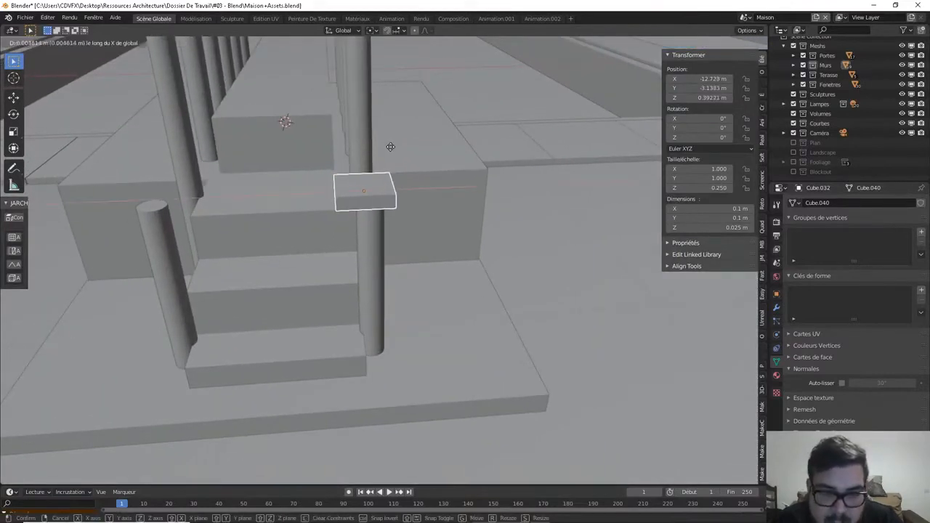
pyautogui.click(436, 149)
# Scale the flat cube by about 0.663 along X and nudge it about 0.0025 m along X over the post
pyautogui.moveTo(435, 148)
pyautogui.mouseDown(button='middle')
pyautogui.moveTo(425, 137)
pyautogui.moveTo(423, 154)
pyautogui.mouseUp(button='middle')
pyautogui.press('s')
pyautogui.press('x')
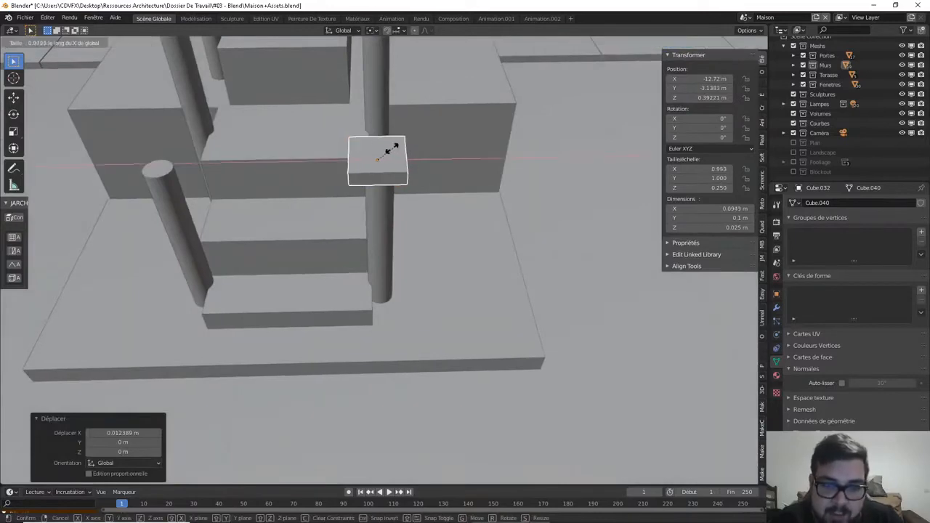
pyautogui.click(337, 198)
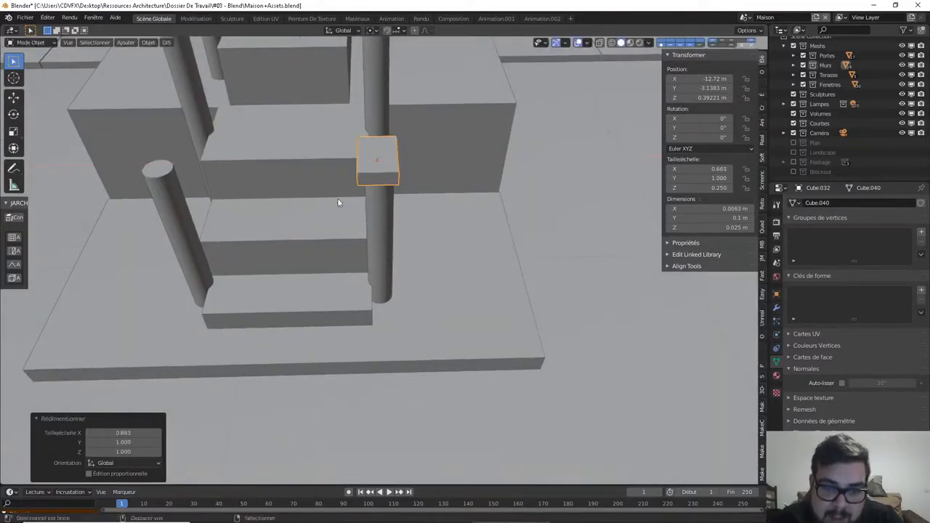
pyautogui.moveTo(338, 198); pyautogui.dragTo(451, 210, button='middle')
pyautogui.press('g')
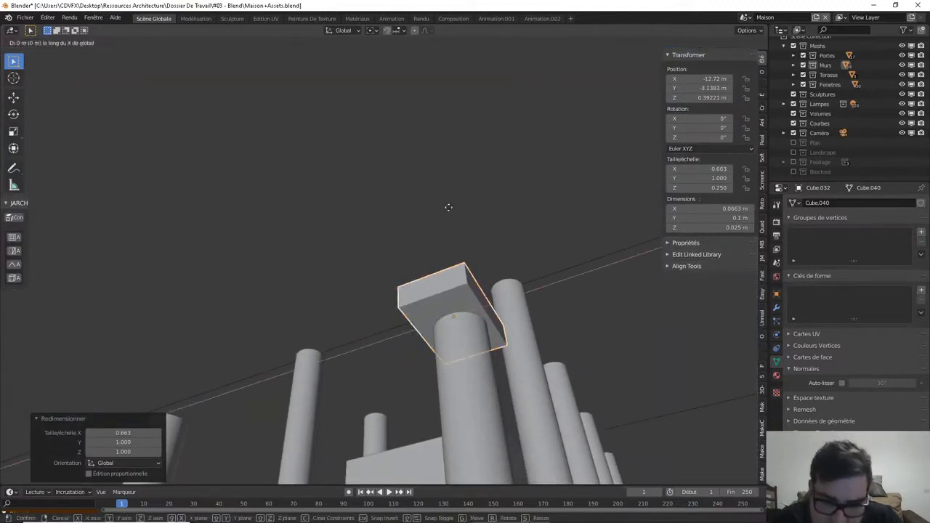
pyautogui.press('x')
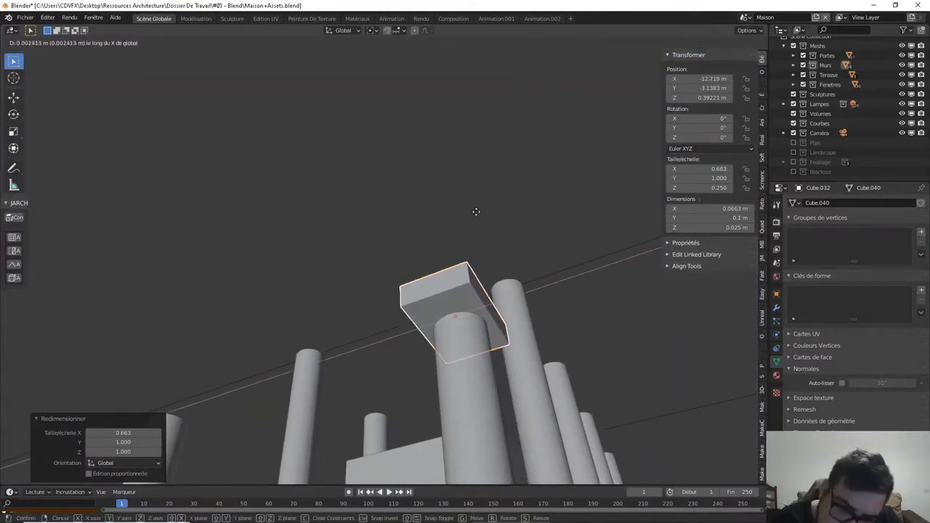
pyautogui.click(476, 210)
# Lengthen the rail piece by moving its outer end face about 0.084 m along Y, away from the stairs
pyautogui.moveTo(475, 209); pyautogui.dragTo(424, 170, button='middle')
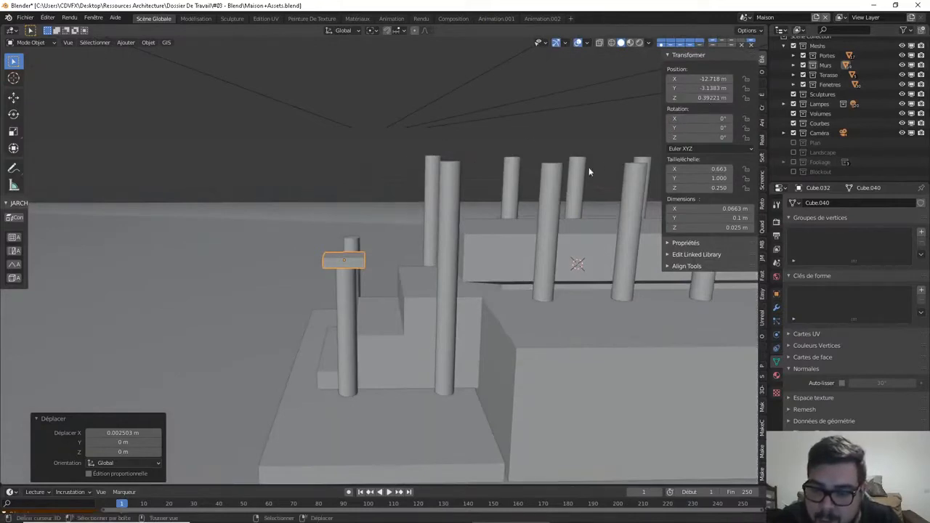
pyautogui.moveTo(589, 172); pyautogui.dragTo(525, 180, button='middle')
pyautogui.moveTo(348, 207); pyautogui.dragTo(478, 208, button='middle')
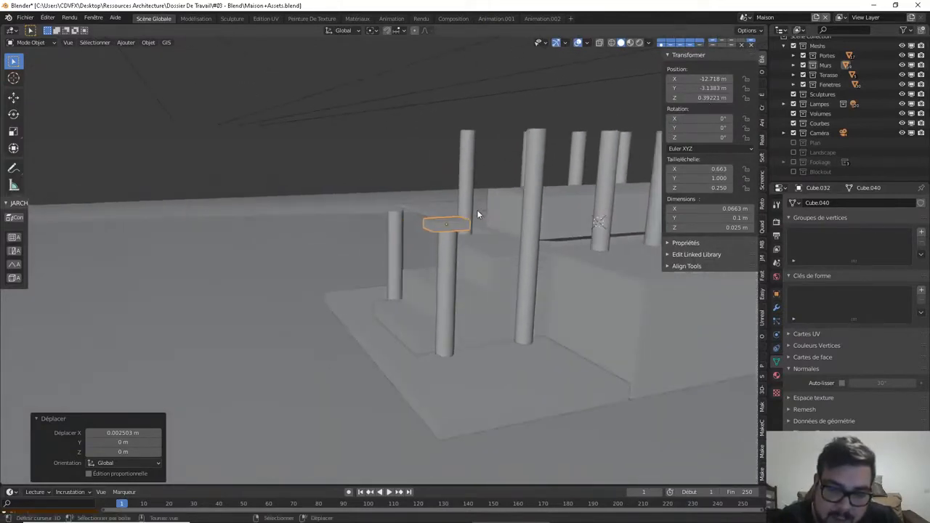
pyautogui.press('Tab')
pyautogui.click(429, 225)
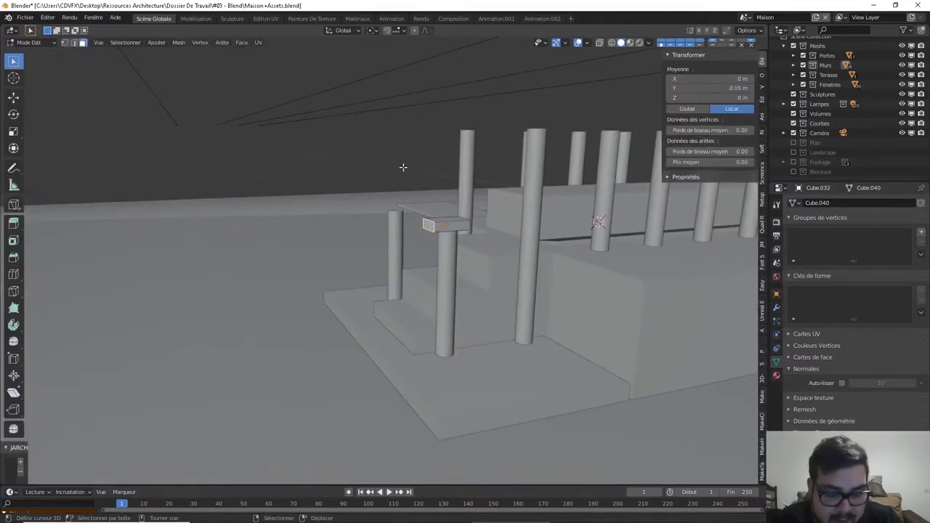
pyautogui.press('g')
pyautogui.press('x')
pyautogui.press('y')
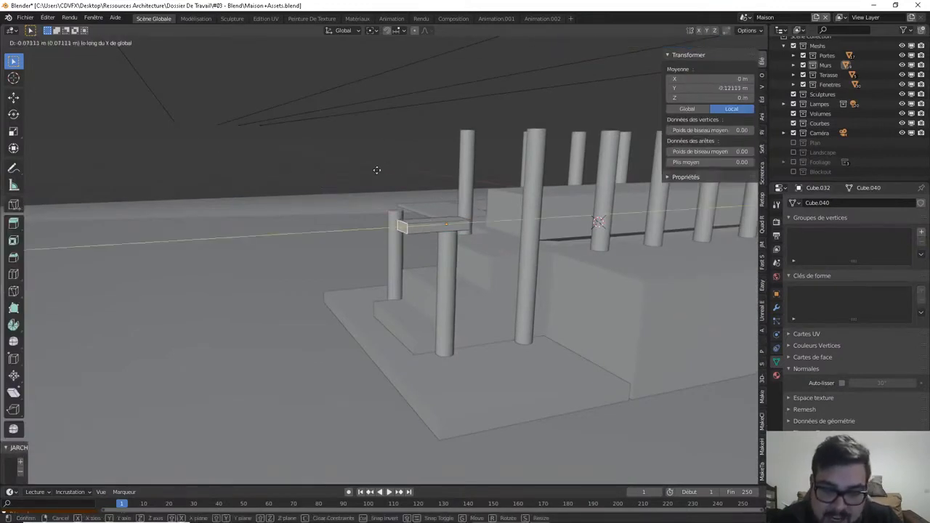
pyautogui.click(331, 181)
pyautogui.press('Tab')
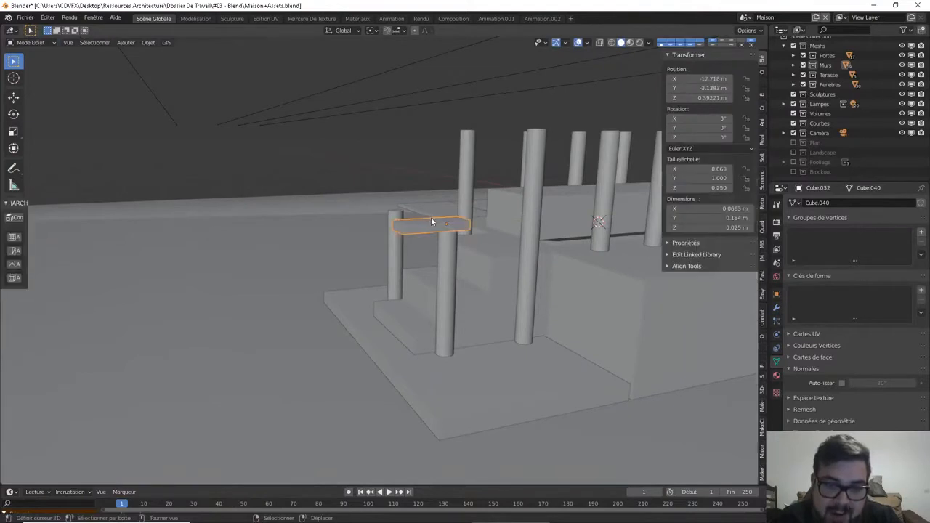
# Extrude the rail's stair-side end face about 0.016 m along Y
pyautogui.moveTo(432, 220); pyautogui.dragTo(387, 230, button='middle')
pyautogui.press('Tab')
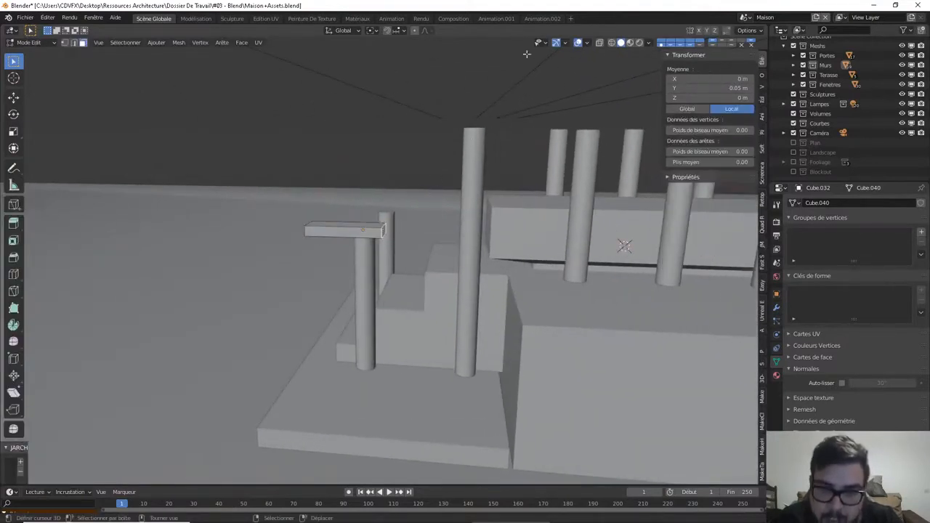
pyautogui.keyDown('shift'); pyautogui.moveTo(486, 138); pyautogui.dragTo(444, 180, button='middle'); pyautogui.keyUp('shift')
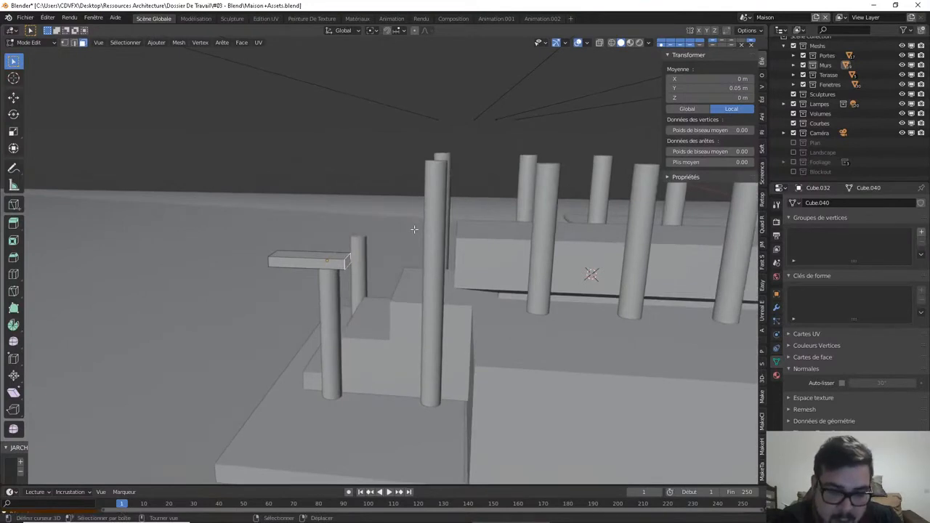
pyautogui.press('g')
pyautogui.press('x')
pyautogui.press('x')
pyautogui.press('y')
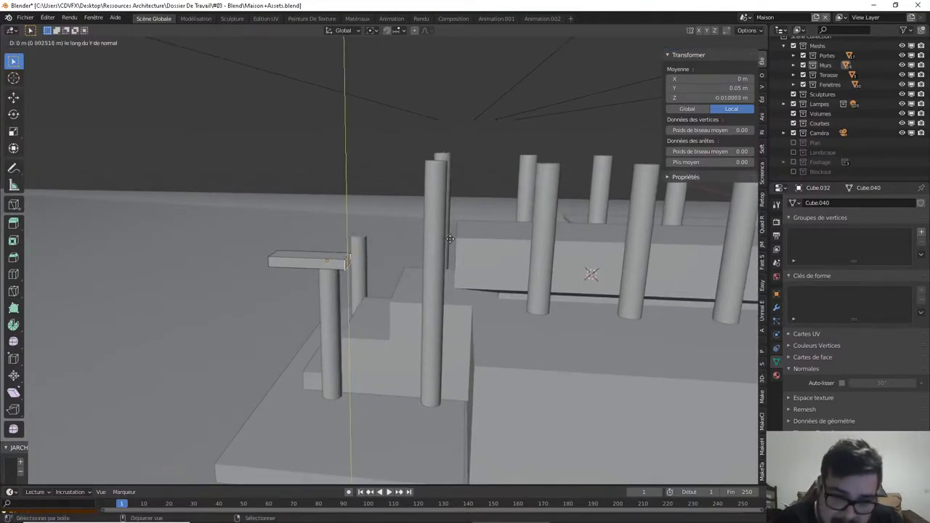
pyautogui.rightClick(474, 233)
pyautogui.press('g')
pyautogui.press('y')
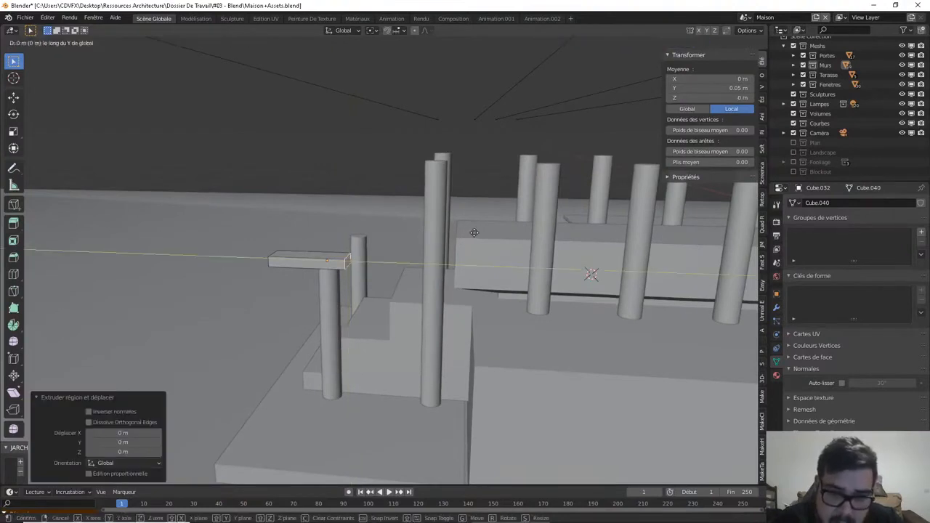
pyautogui.click(525, 241)
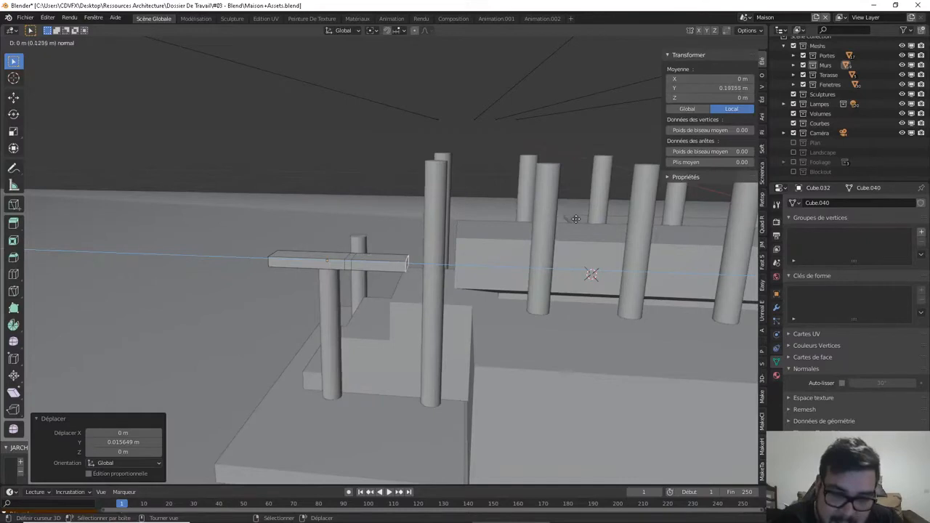
# Extrude the rail's end face about 0.16 m toward the tall post and raise it about 0.25 m along Z to slope up the stairs
pyautogui.press('e')
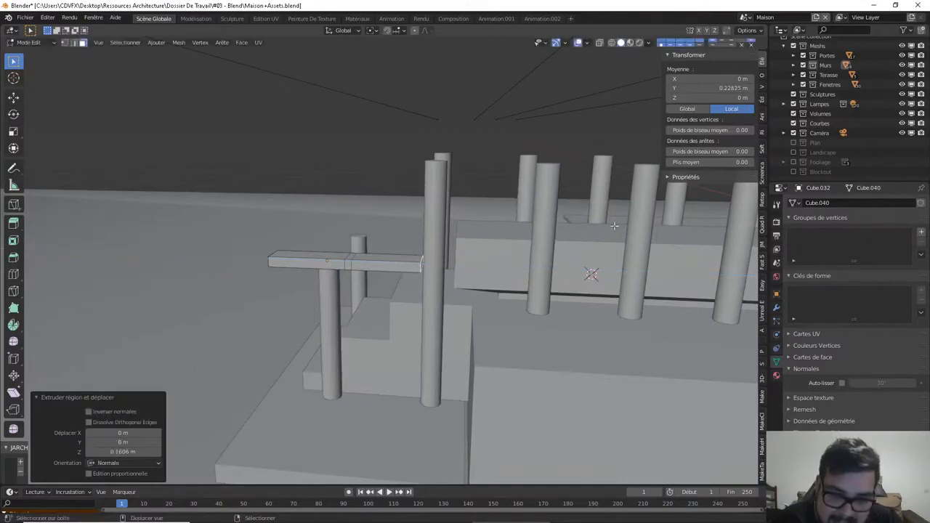
pyautogui.press('z')
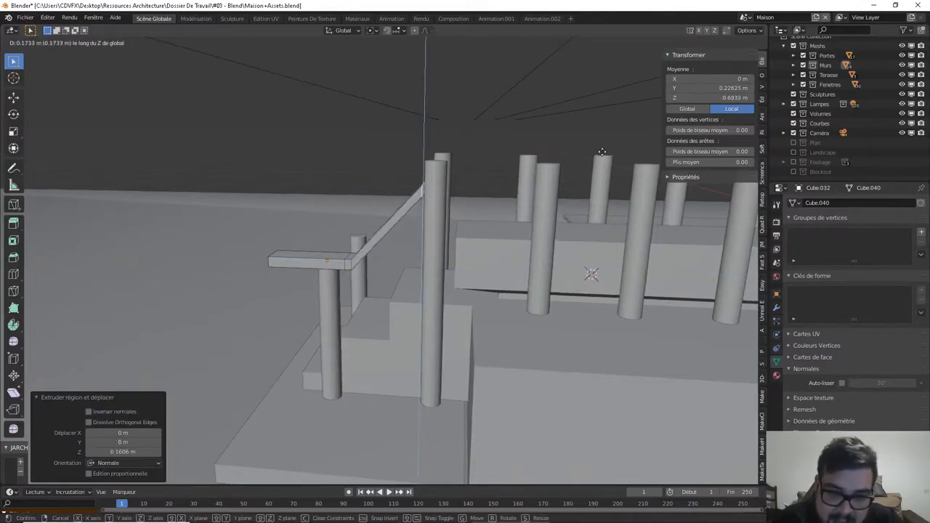
pyautogui.click(600, 77)
pyautogui.moveTo(574, 99); pyautogui.dragTo(475, 146, button='middle')
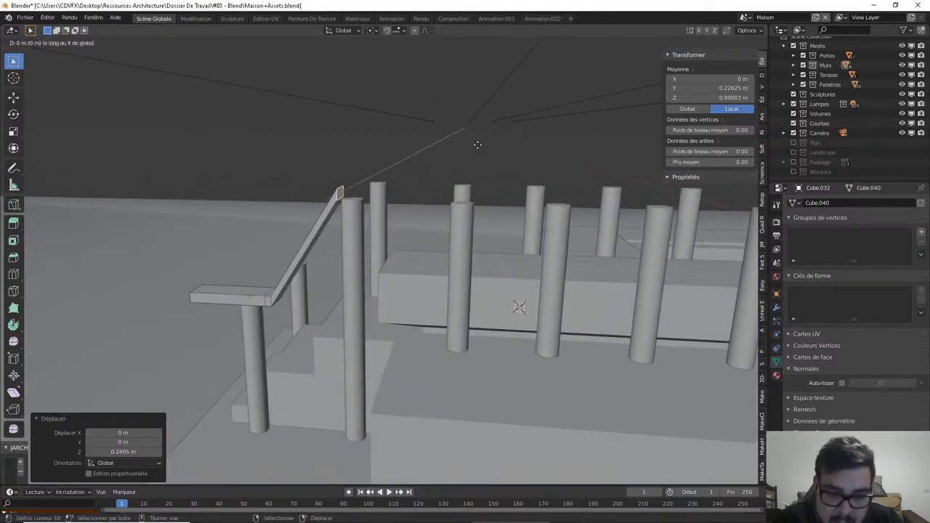
# Extrude the rail's upper end face about 0.32 m horizontally along Y, over the platform's first posts
pyautogui.press('y')
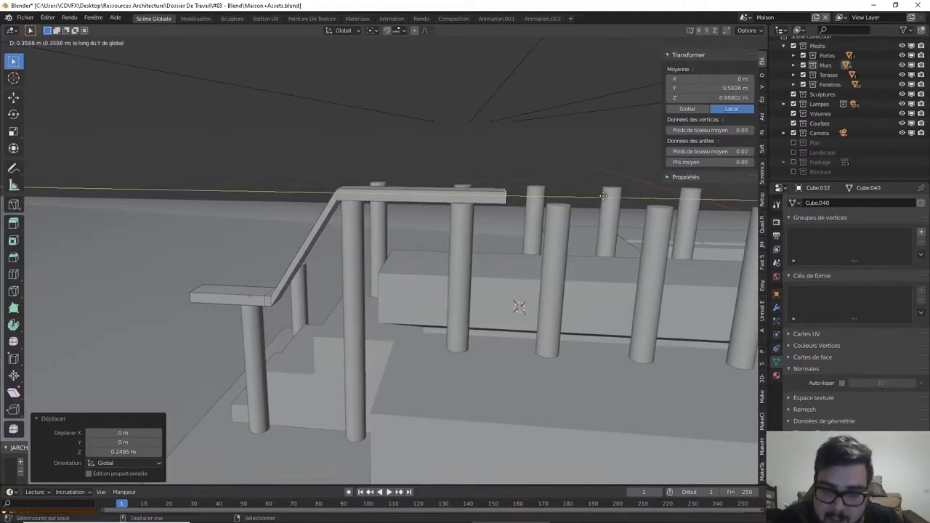
pyautogui.click(457, 187)
pyautogui.moveTo(458, 187); pyautogui.dragTo(431, 187, button='middle')
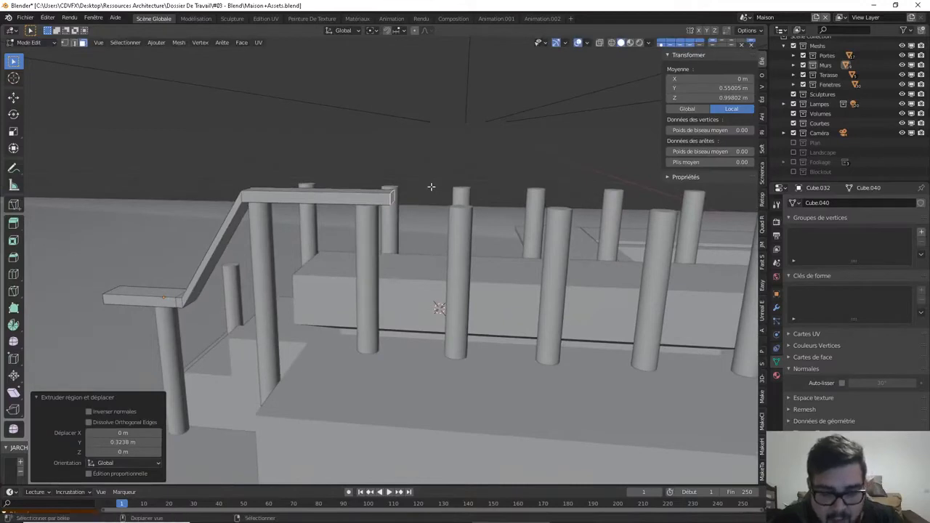
# Duplicate the rail's platform-side end face and offset the copy about 0.009 m along Y
pyautogui.press('g')
pyautogui.press('g')
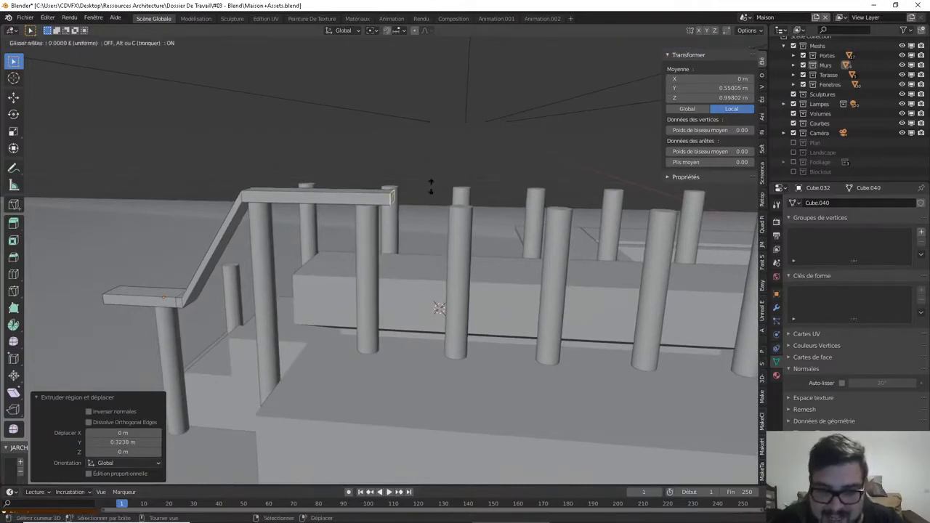
pyautogui.rightClick(452, 187)
pyautogui.press('g')
pyautogui.press('y')
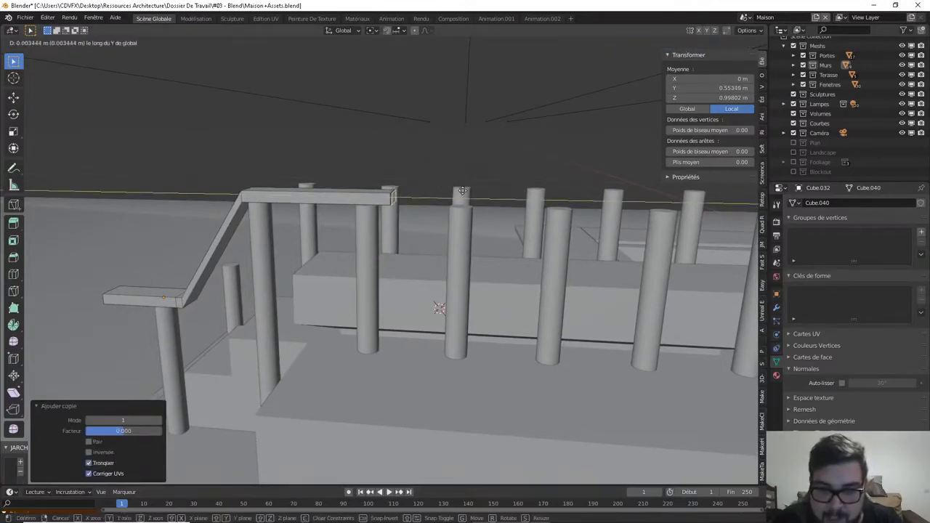
pyautogui.click(484, 192)
# Extrude the offset face about 0.364 m along Y into a second rail piece over the following posts
pyautogui.press('g')
pyautogui.press('y')
pyautogui.press('y')
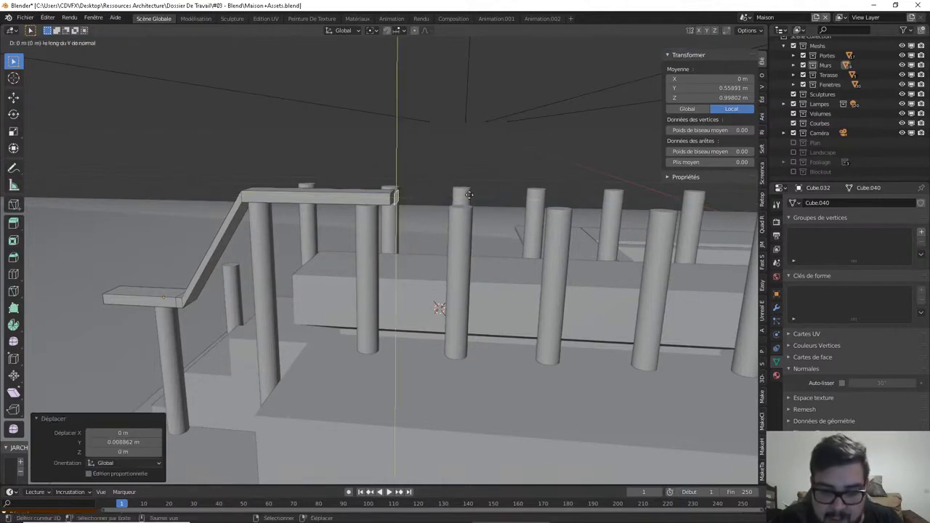
pyautogui.rightClick(558, 199)
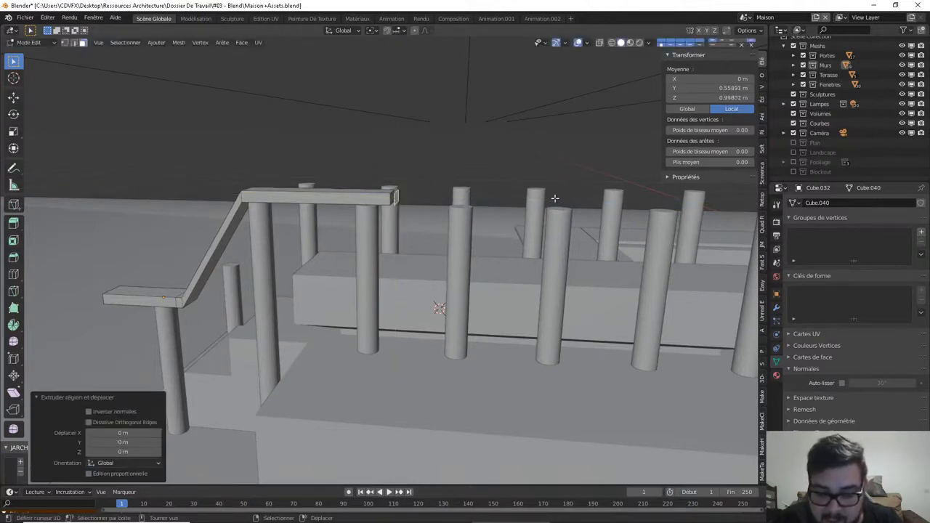
pyautogui.press('g')
pyautogui.press('y')
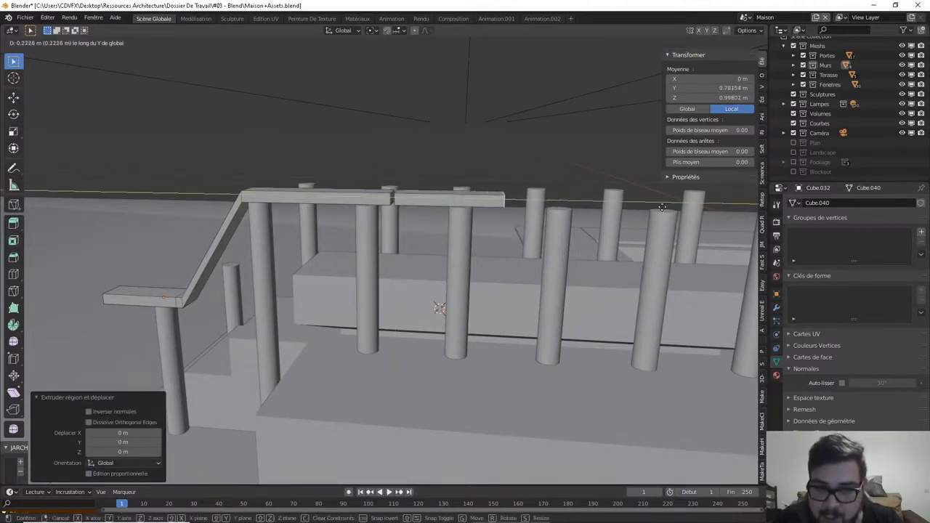
pyautogui.click(726, 222)
pyautogui.moveTo(727, 222); pyautogui.dragTo(337, 191, button='middle')
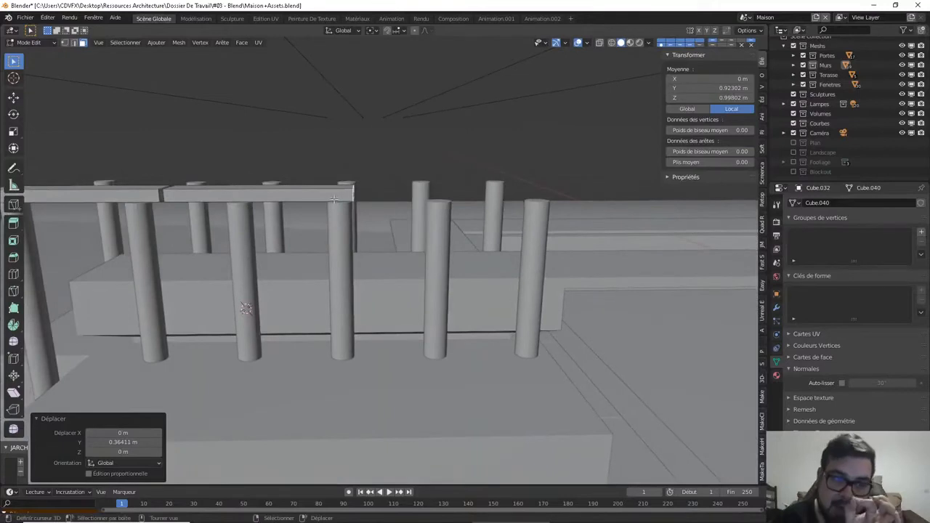
# Duplicate the second rail piece's end face about 0.02 m along Y and try to extrude the copy
pyautogui.moveTo(401, 194)
pyautogui.keyDown('shift'); pyautogui.mouseDown(button='middle')
pyautogui.moveTo(415, 195)
pyautogui.moveTo(388, 194)
pyautogui.mouseUp(button='middle'); pyautogui.keyUp('shift')
pyautogui.hotkey('shift', 'd')
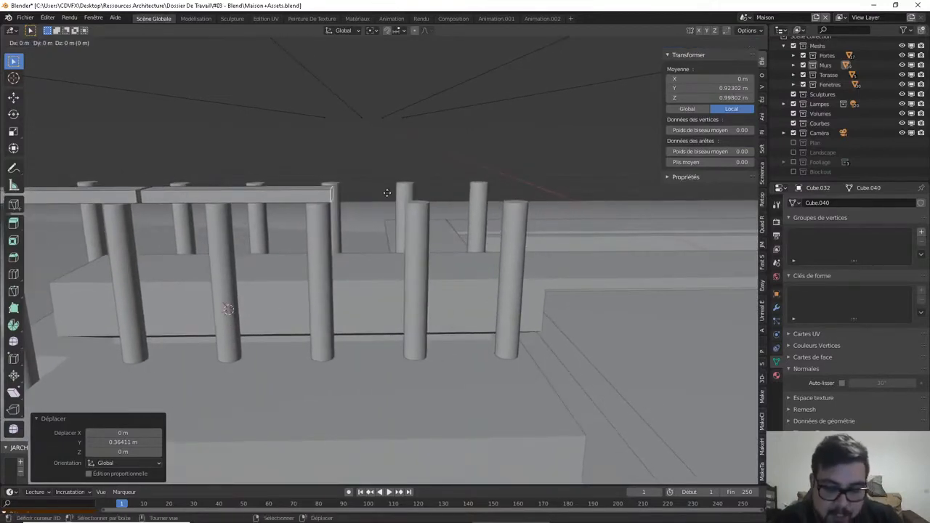
pyautogui.press('y')
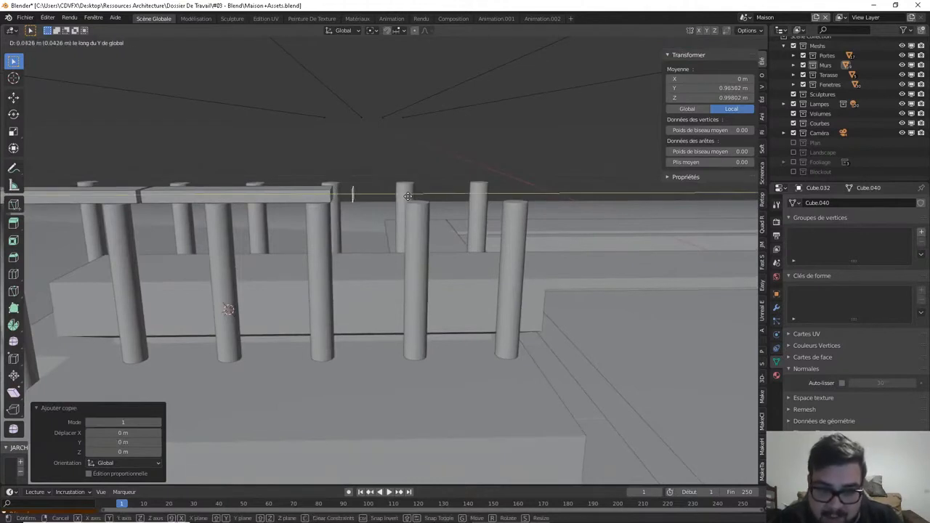
pyautogui.click(294, 198)
pyautogui.press('e')
pyautogui.press('z')
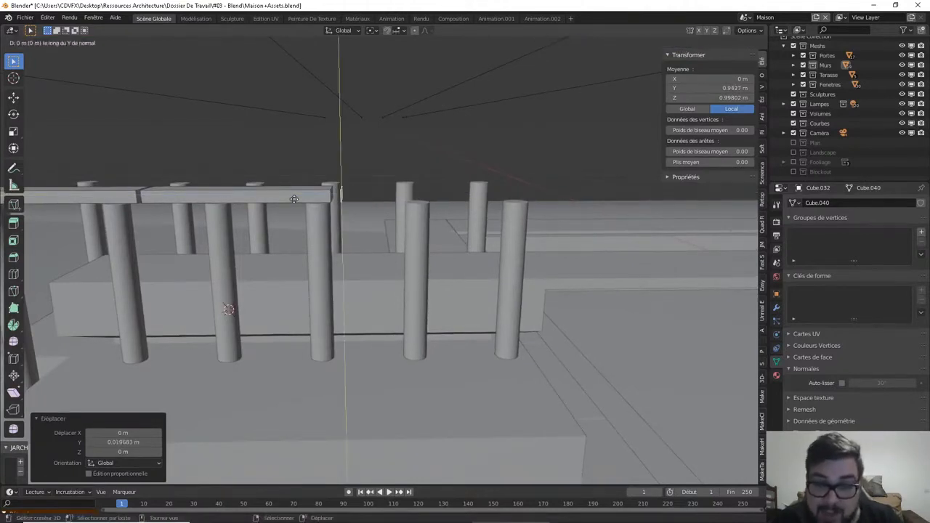
pyautogui.rightClick(294, 198)
pyautogui.press('t')
pyautogui.click(294, 198)
pyautogui.press('g')
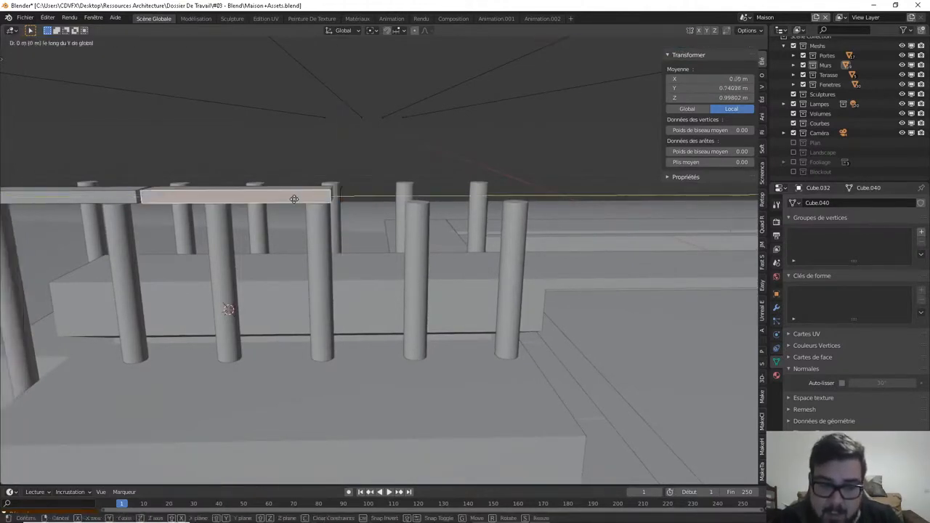
pyautogui.rightClick(338, 194)
pyautogui.moveTo(349, 197); pyautogui.dragTo(322, 203, button='middle')
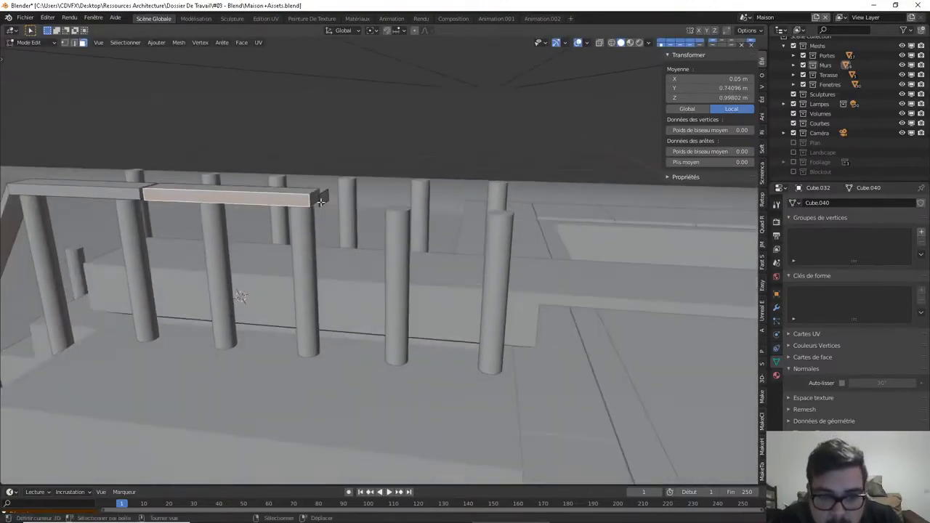
pyautogui.click(324, 202)
pyautogui.press('g')
pyautogui.rightClick(369, 204)
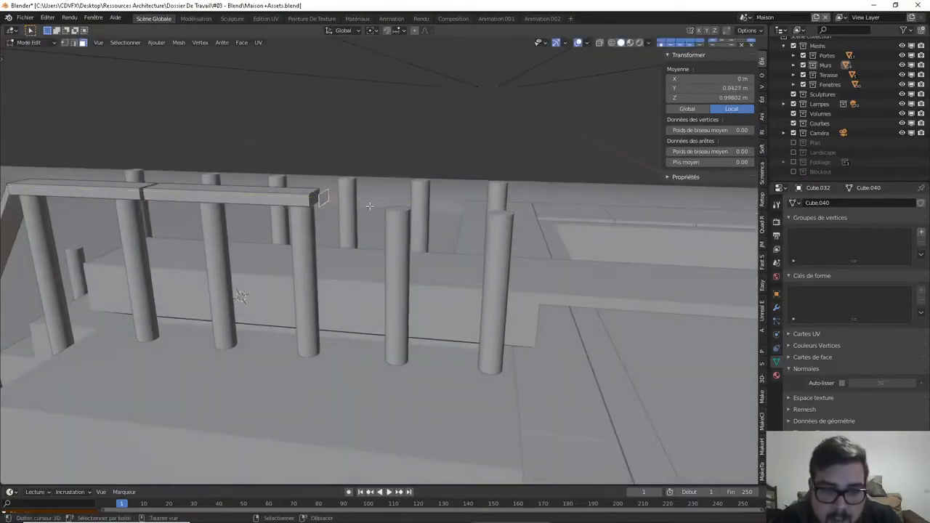
# Delete the duplicated face beyond the second rail piece and try to extrude the remaining one
pyautogui.press('x')
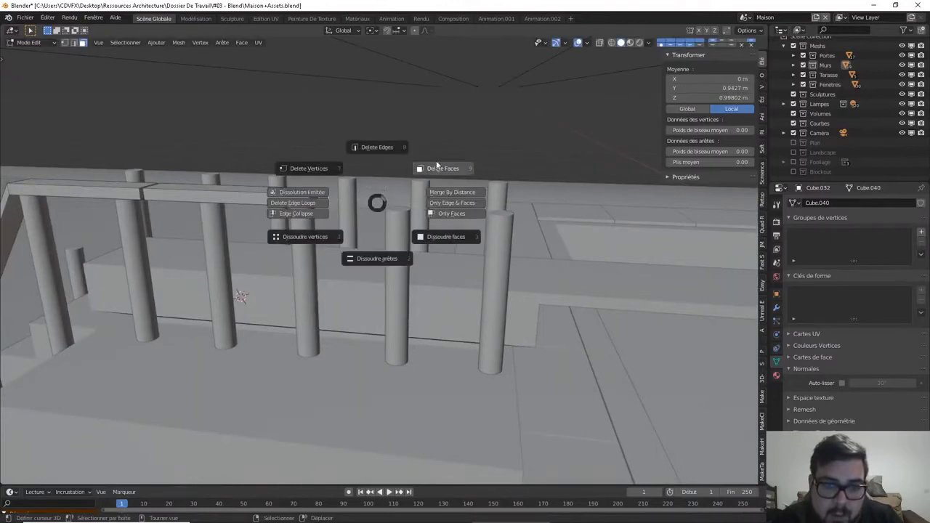
pyautogui.click(438, 166)
pyautogui.rightClick(322, 199)
pyautogui.press('e')
pyautogui.press('y')
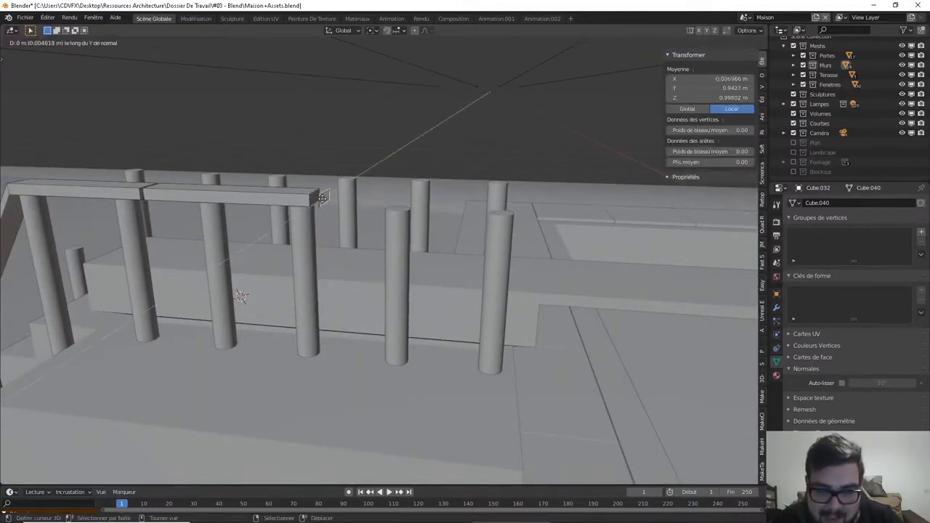
pyautogui.rightClick(322, 198)
pyautogui.hotkey('ctrl', 'z')
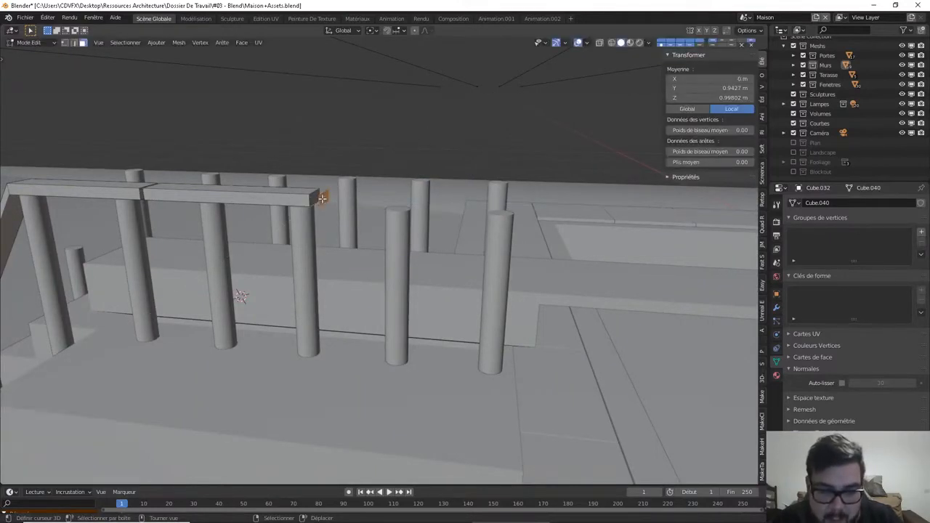
# Try to move the leftover face along Y, and delete it from the rail mesh
pyautogui.press('g')
pyautogui.press('y')
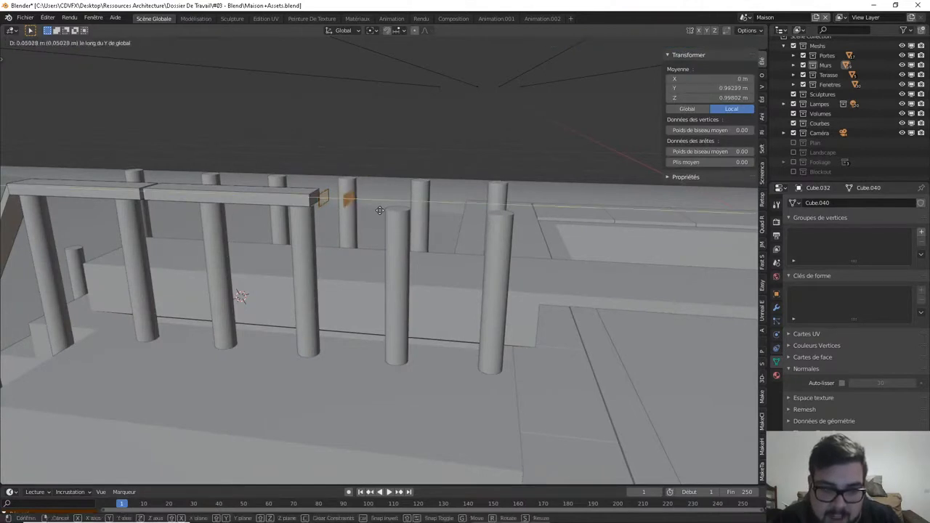
pyautogui.rightClick(387, 209)
pyautogui.press('Tab')
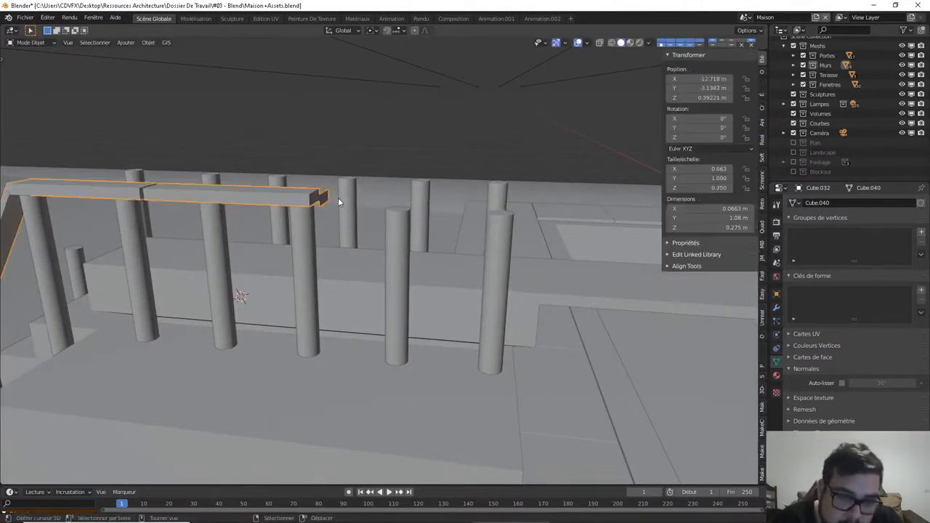
pyautogui.press('Tab')
pyautogui.press('x')
pyautogui.click(377, 174)
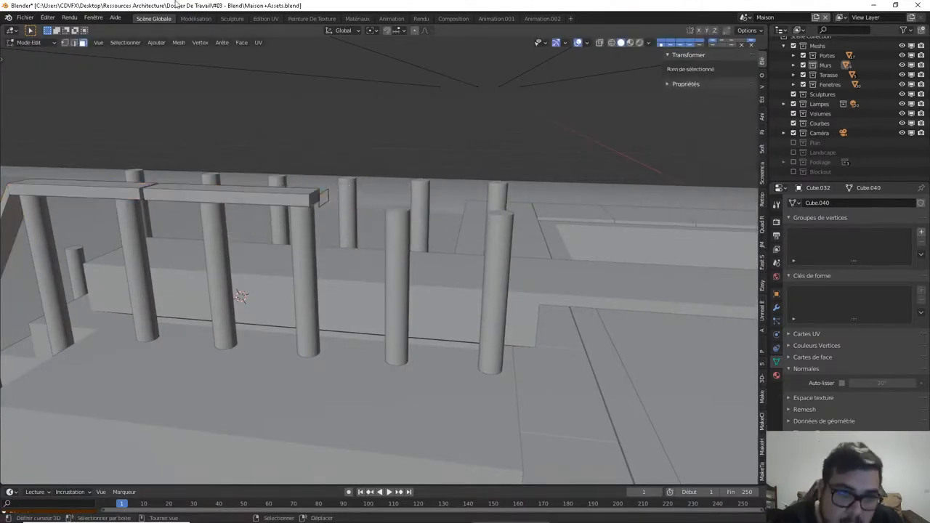
# Select the leftover edge loop beyond the second rail piece in edge mode and delete its edges
pyautogui.click(73, 42)
pyautogui.click(324, 194)
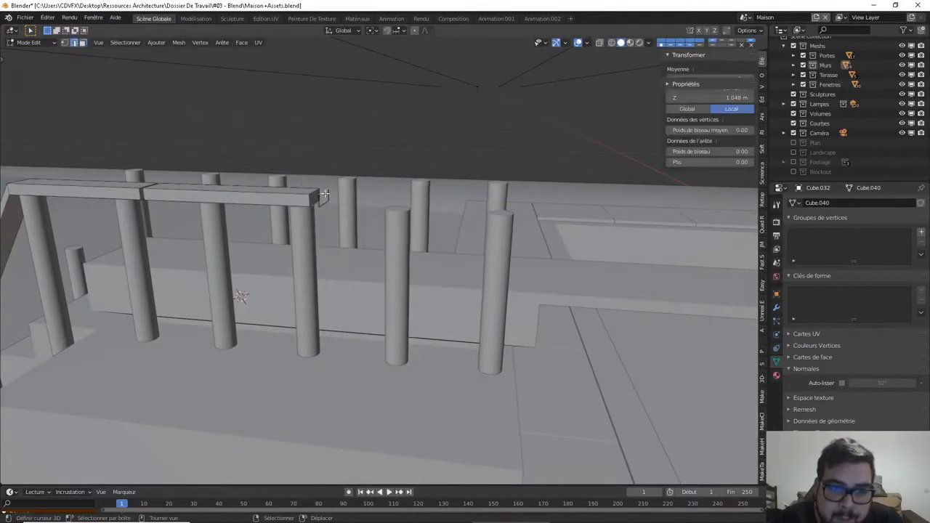
pyautogui.hotkey('alt', 'a')
pyautogui.keyDown('alt'); pyautogui.click(325, 194); pyautogui.keyUp('alt')
pyautogui.press('x')
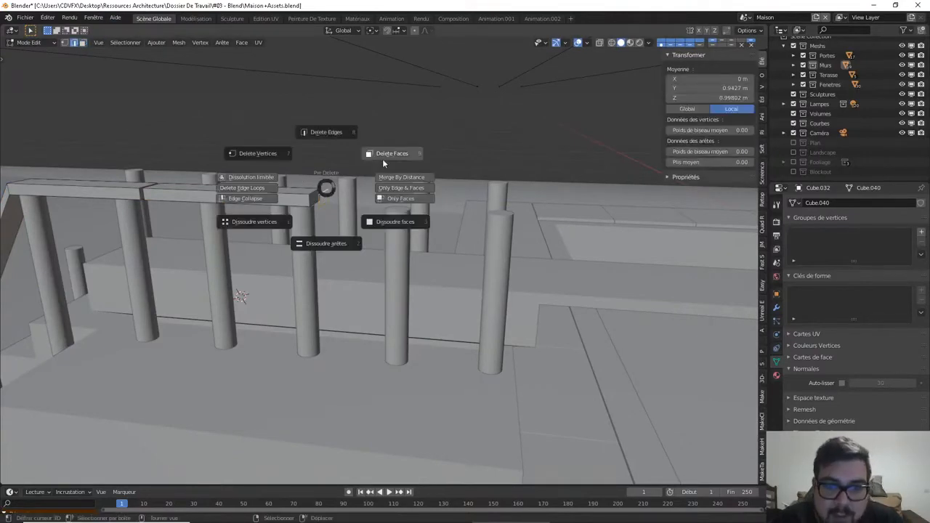
pyautogui.press('Escape')
pyautogui.press('x')
pyautogui.click(347, 101)
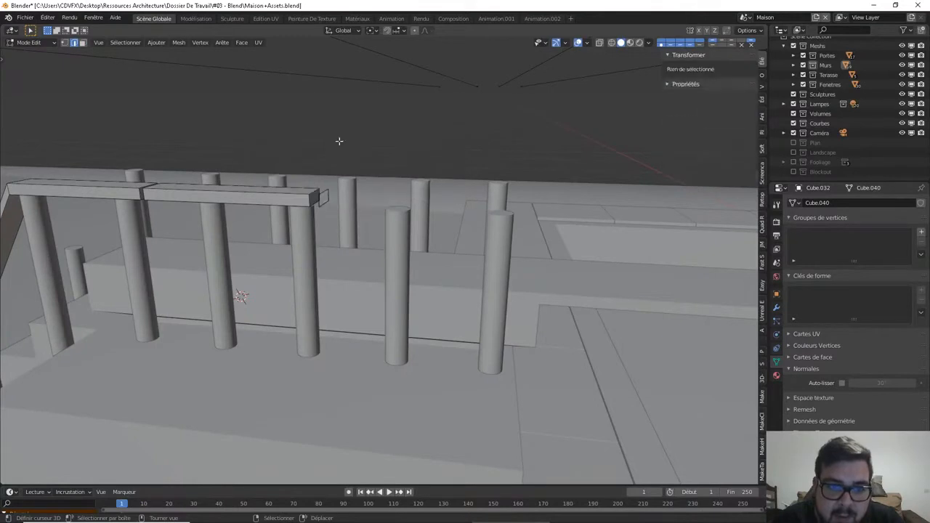
# Delete the remaining stray edges stacked beyond the end of the second rail piece
pyautogui.press('x')
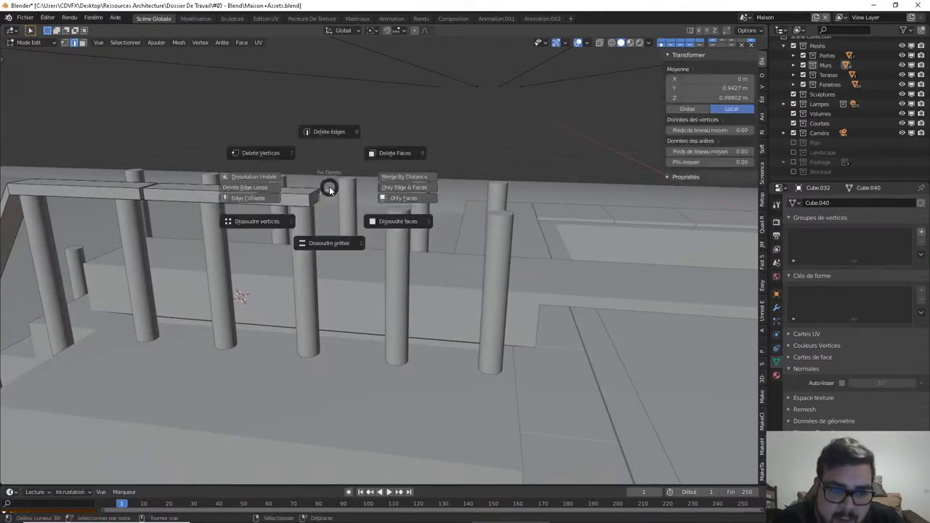
pyautogui.click(321, 128)
pyautogui.rightClick(323, 195)
pyautogui.rightClick(326, 194)
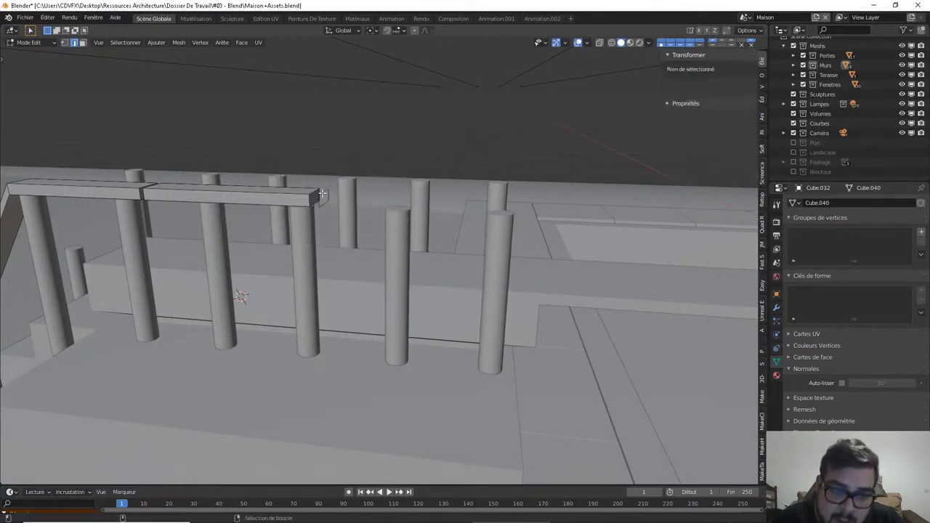
pyautogui.rightClick(323, 194)
pyautogui.press('x')
pyautogui.press('Escape')
pyautogui.press('x')
pyautogui.click(327, 101)
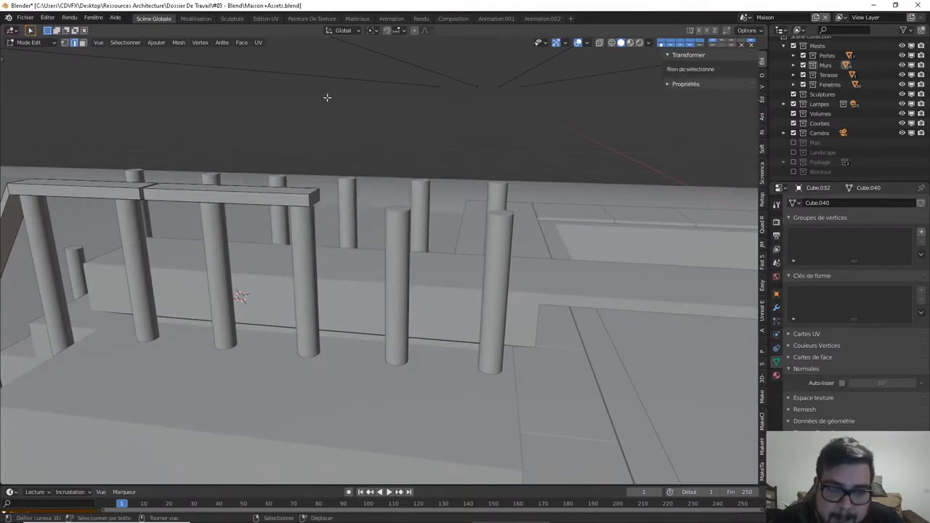
# Duplicate the second rail piece's end face in face mode and offset the copy about 0.035 m along Y
pyautogui.press('Tab')
pyautogui.press('Tab')
pyautogui.click(84, 42)
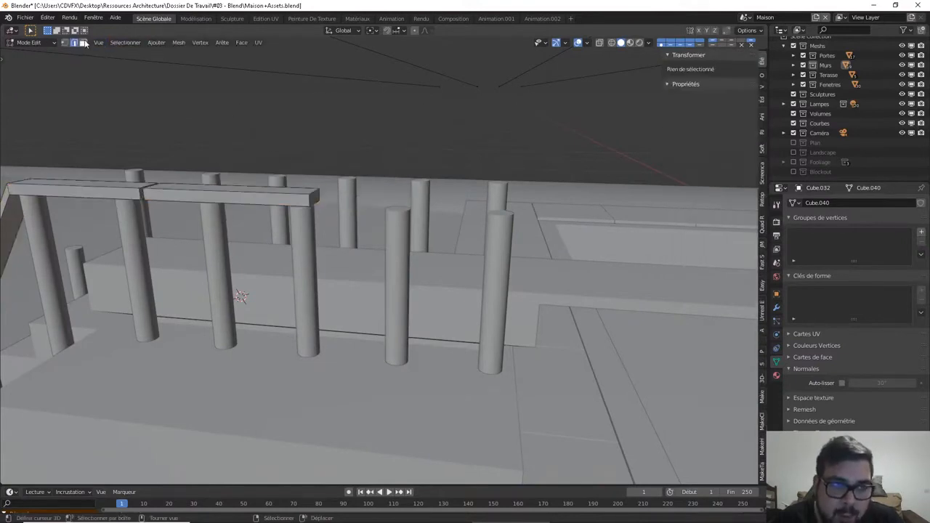
pyautogui.rightClick(317, 198)
pyautogui.hotkey('shift', 'd')
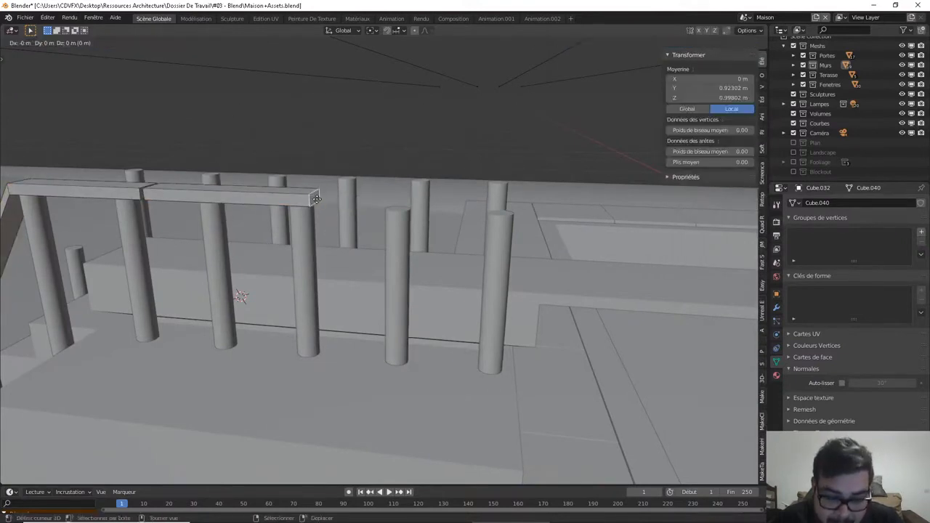
pyautogui.press('Escape')
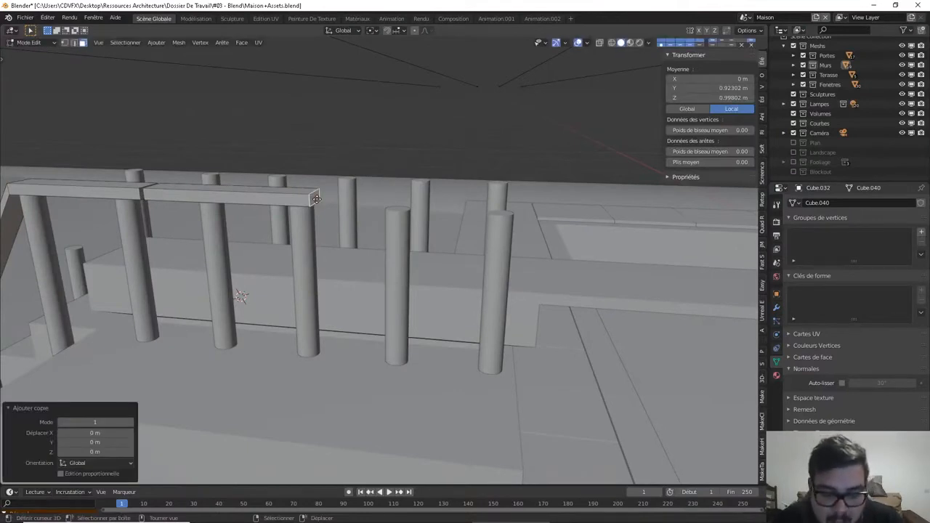
pyautogui.press('g')
pyautogui.press('y')
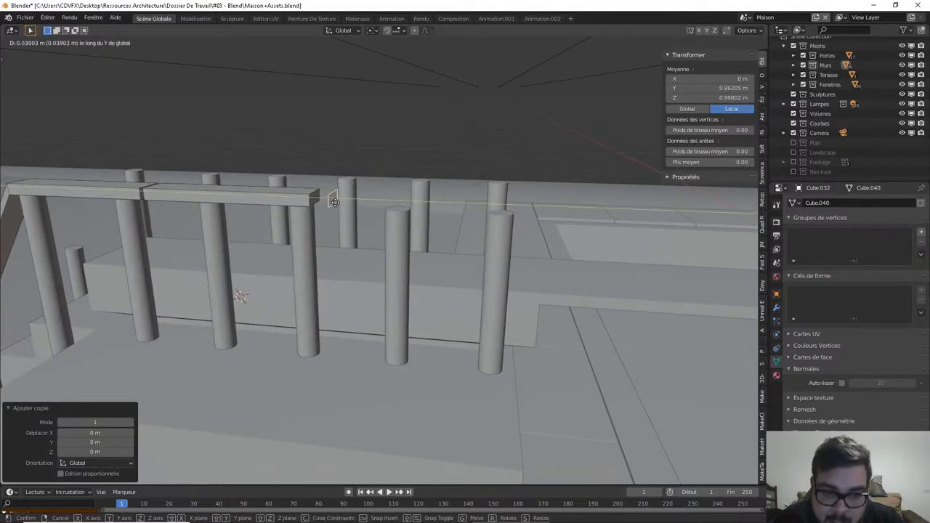
pyautogui.click(332, 200)
# Extrude the copied face about 0.4 m along its normal into a third rail piece over the last two posts
pyautogui.press('g')
pyautogui.press('y')
pyautogui.press('y')
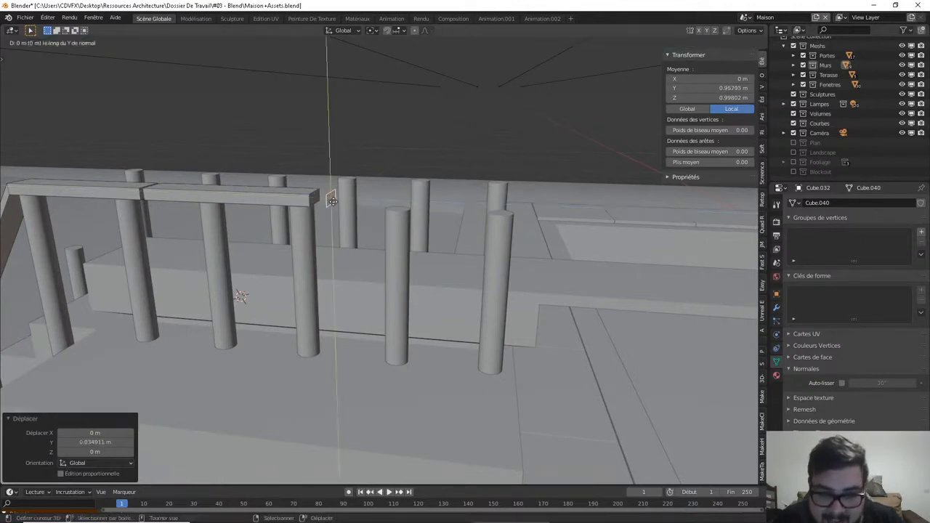
pyautogui.press('x')
pyautogui.press('x')
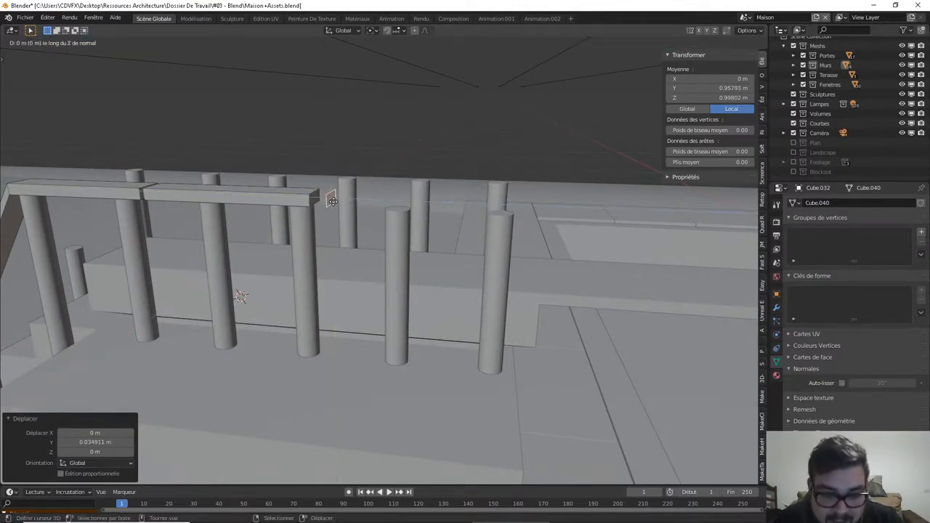
pyautogui.press('z')
pyautogui.press('z')
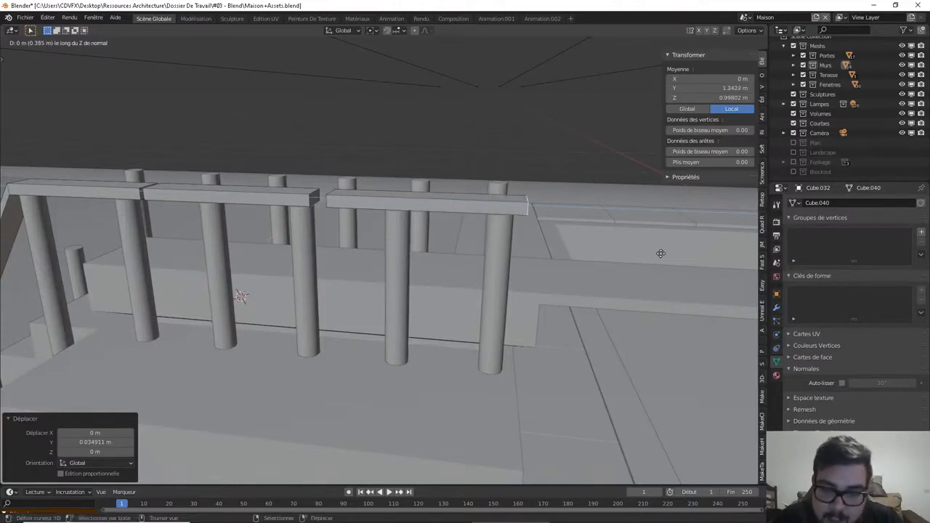
pyautogui.click(683, 254)
pyautogui.moveTo(683, 254); pyautogui.dragTo(515, 218, button='middle')
# Select the whole third rail piece and move it about -0.03 m along Y, closer to the second piece
pyautogui.press('Tab')
pyautogui.press('Tab')
pyautogui.press('a')
pyautogui.click(498, 151)
pyautogui.press('l')
pyautogui.press('g')
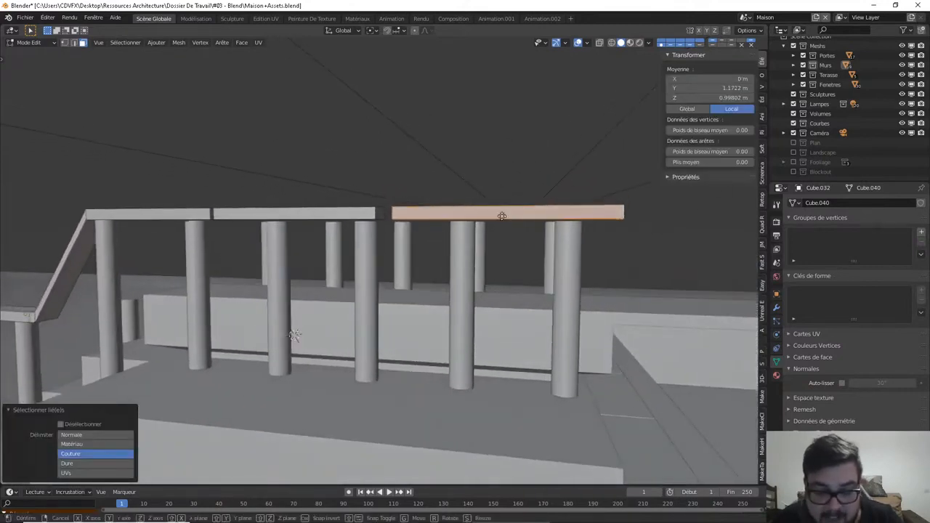
pyautogui.press('y')
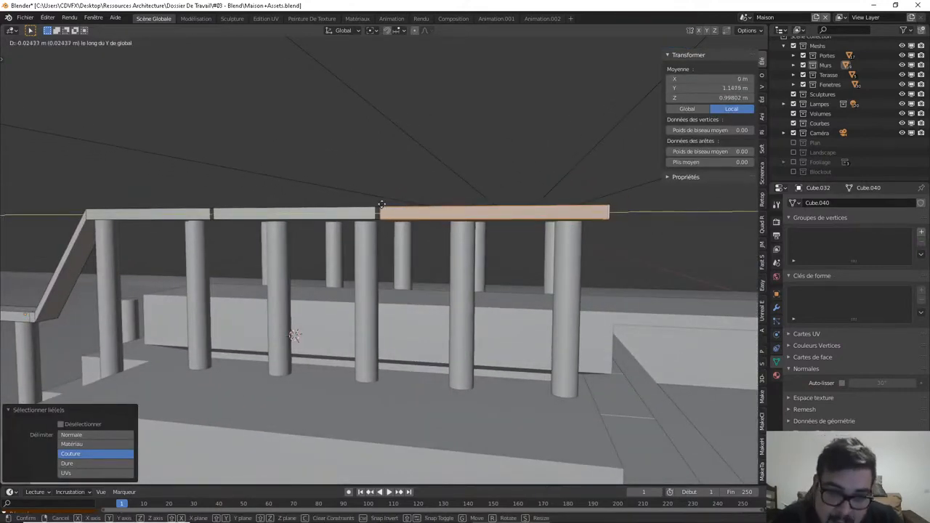
pyautogui.click(357, 199)
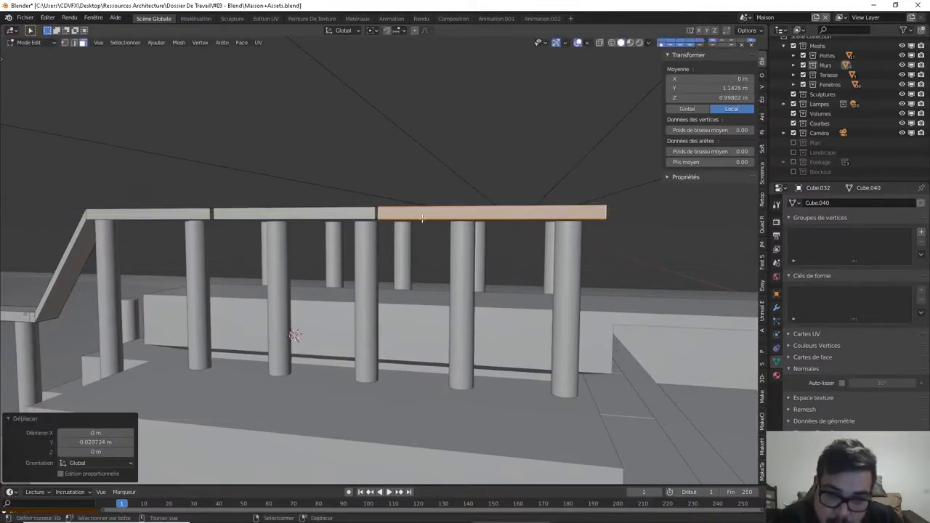
# Nudge the third rail piece a further -0.001 m or so along Y to fine-tune the gap
pyautogui.moveTo(356, 199); pyautogui.dragTo(413, 269, button='middle')
pyautogui.scroll(2, 413, 269)
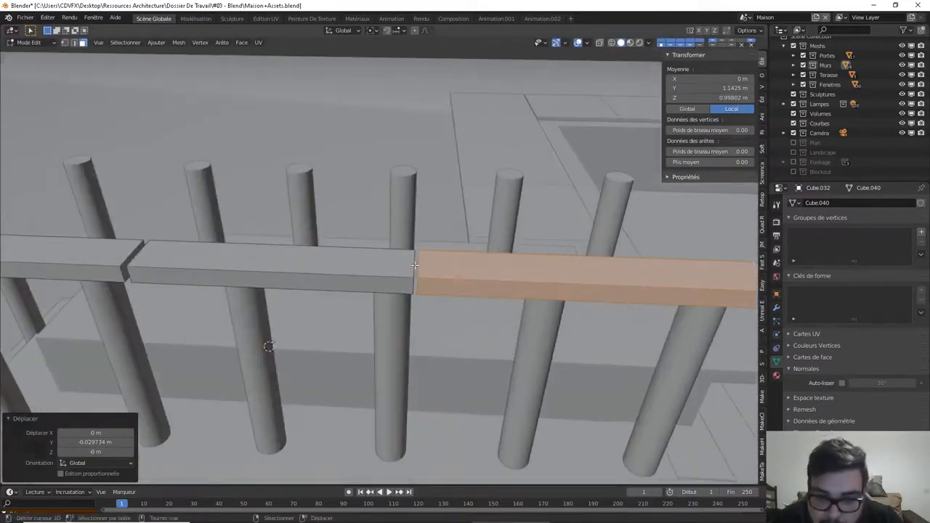
pyautogui.press('g')
pyautogui.press('y')
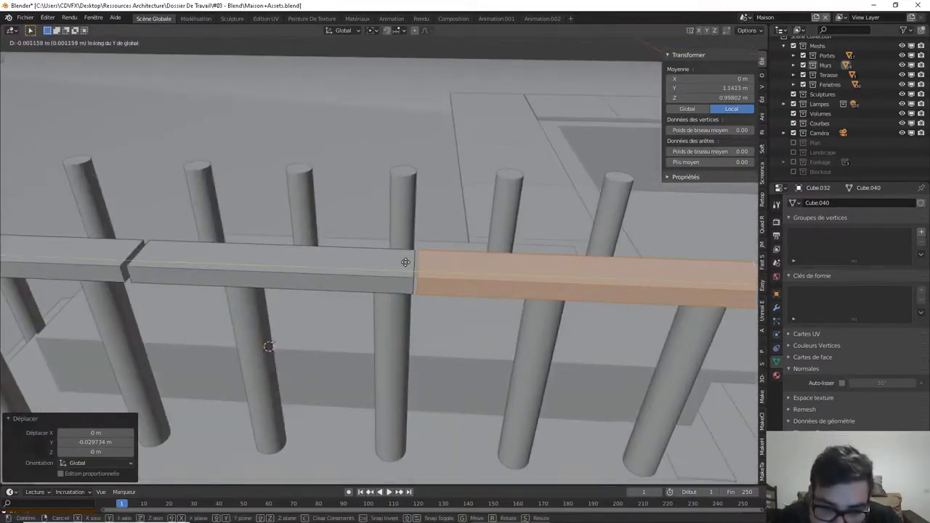
pyautogui.click(406, 263)
# Select the whole second rail piece, move it about -0.0046 m along Y towards the first piece, and leave edit mode
pyautogui.moveTo(406, 262); pyautogui.dragTo(477, 245, button='middle')
pyautogui.press('a')
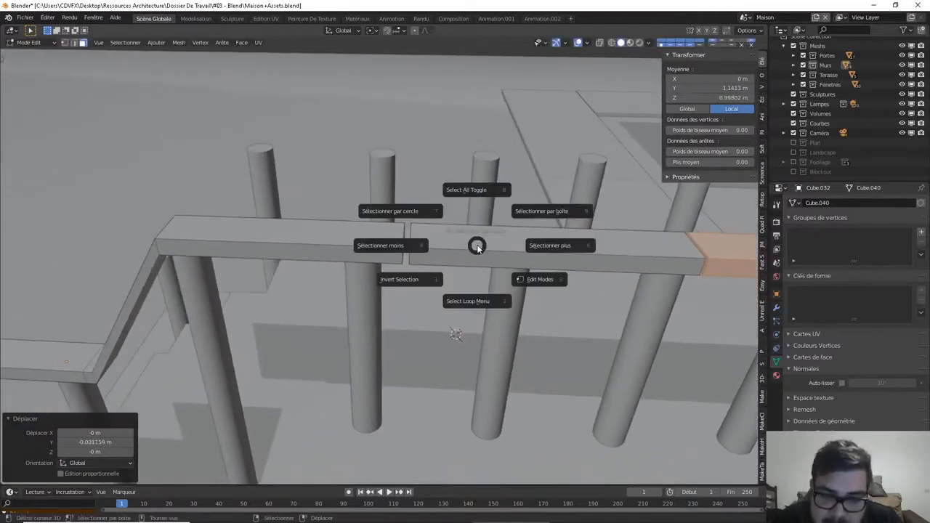
pyautogui.click(478, 239)
pyautogui.press('l')
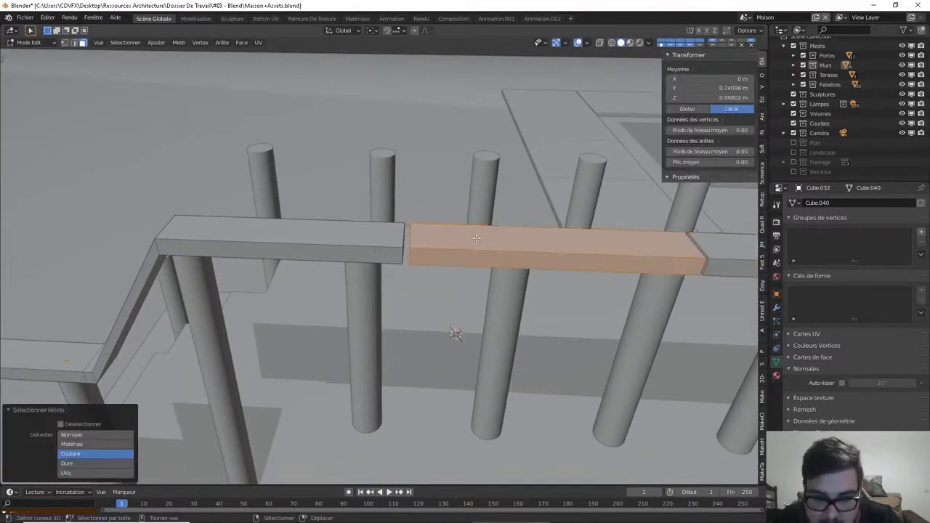
pyautogui.press('g')
pyautogui.press('y')
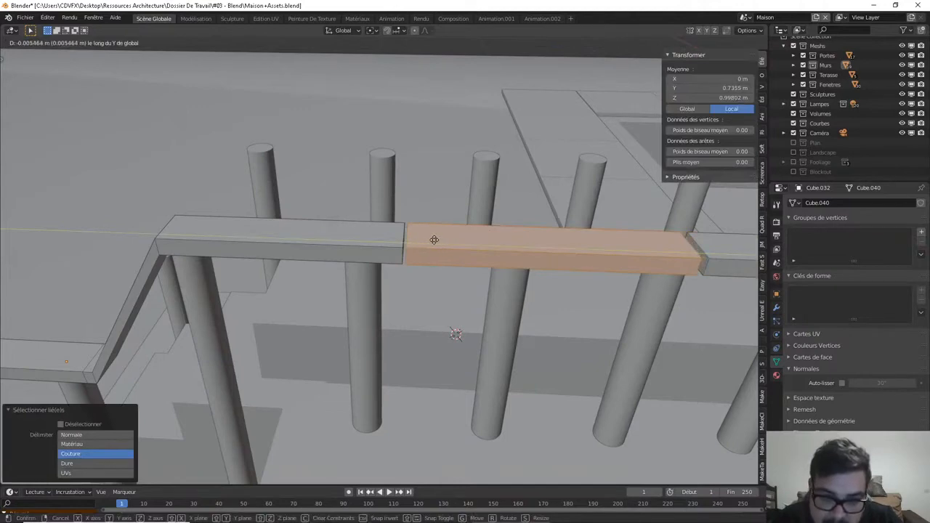
pyautogui.click(439, 240)
pyautogui.moveTo(439, 240); pyautogui.dragTo(337, 104, button='middle')
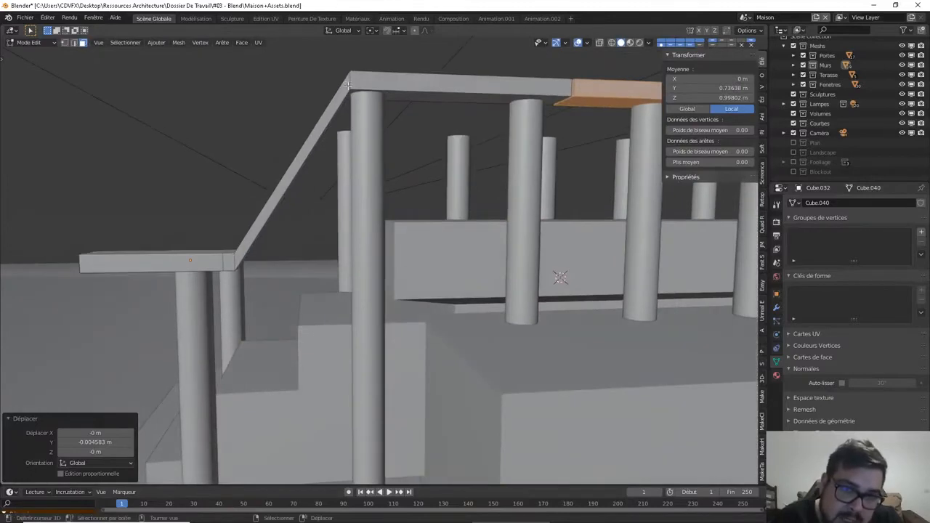
pyautogui.moveTo(355, 104); pyautogui.dragTo(513, 131, button='middle')
pyautogui.press('Tab')
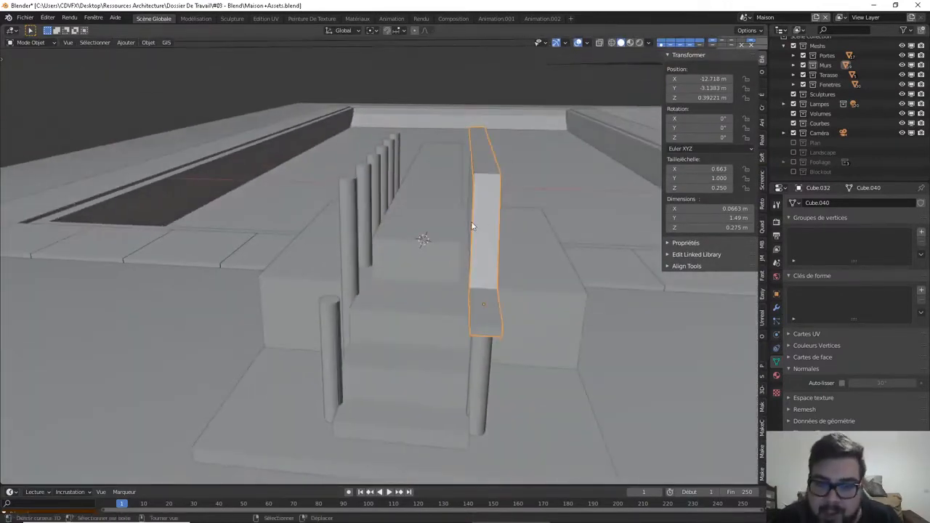
# Select the stairs-and-platform block and snap the 3D cursor to it
pyautogui.moveTo(471, 226); pyautogui.dragTo(504, 219, button='middle')
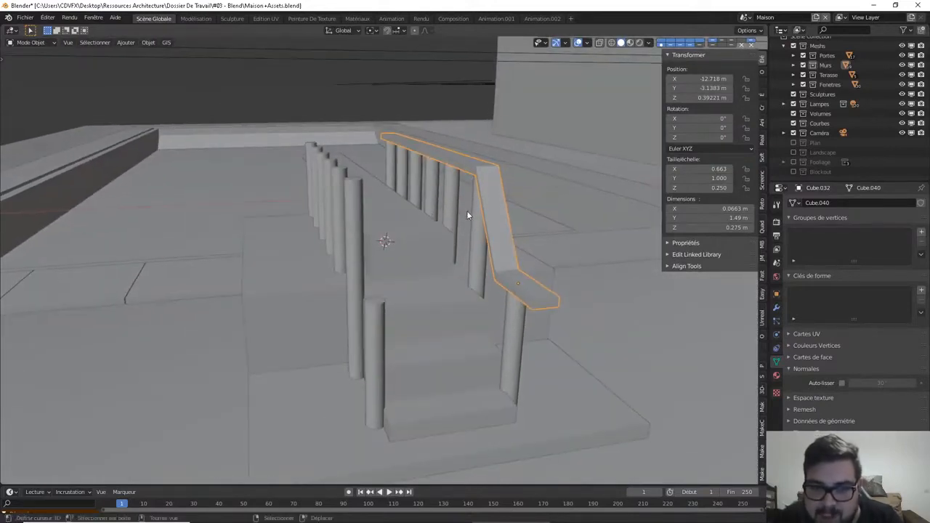
pyautogui.click(407, 239)
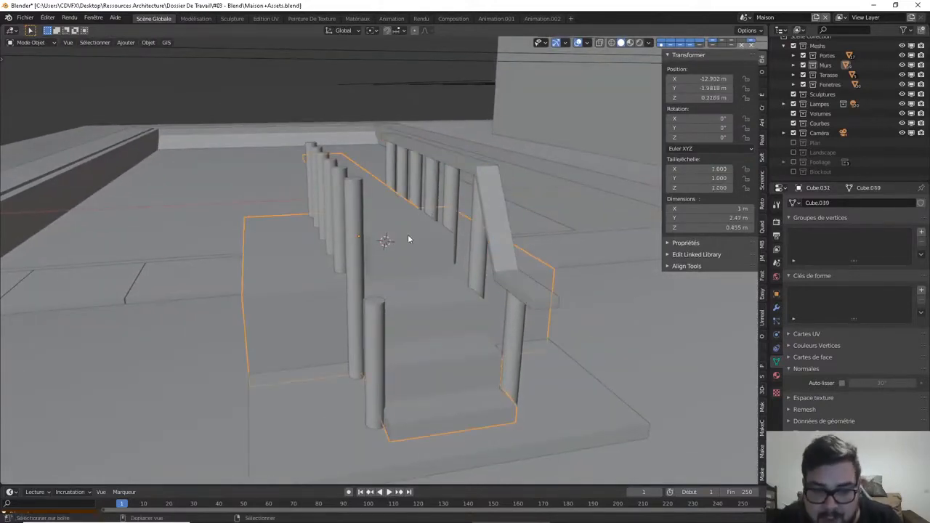
pyautogui.hotkey('shift', 's')
pyautogui.click(408, 234)
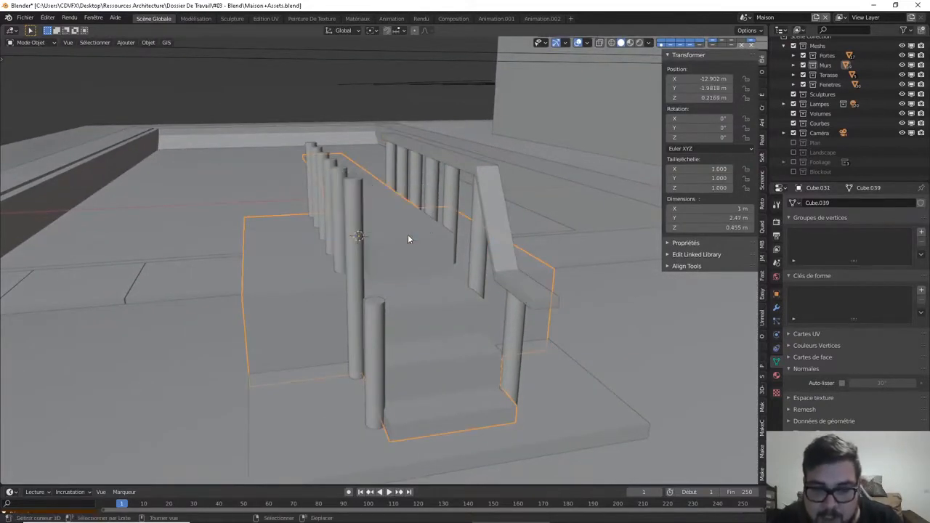
# Apply the rail's rotation and scale and set its origin to the 3D cursor
pyautogui.click(476, 167)
pyautogui.press('q')
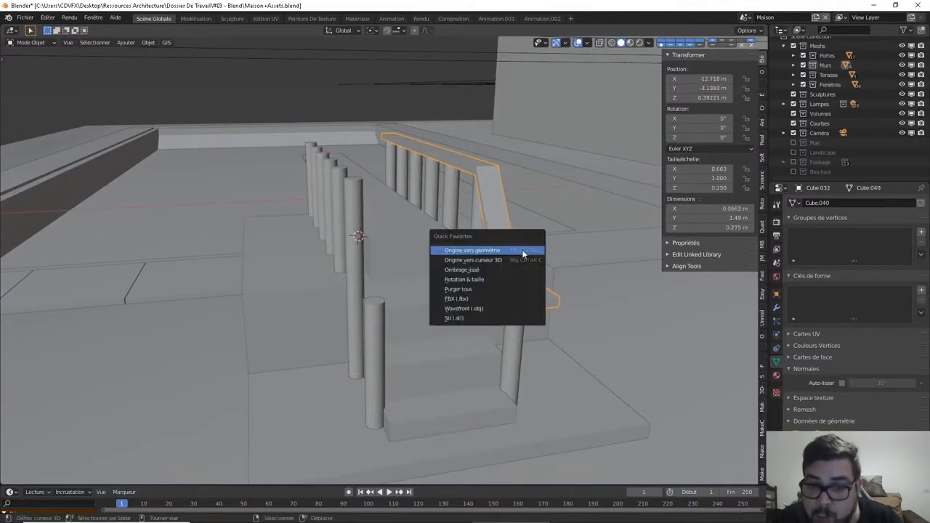
pyautogui.click(477, 279)
pyautogui.press('q')
pyautogui.click(468, 249)
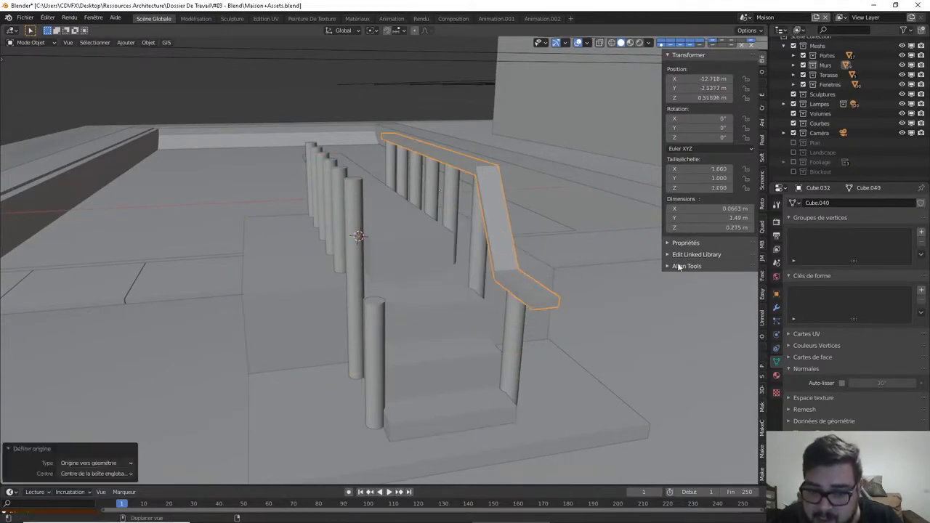
pyautogui.press('q')
pyautogui.click(578, 258)
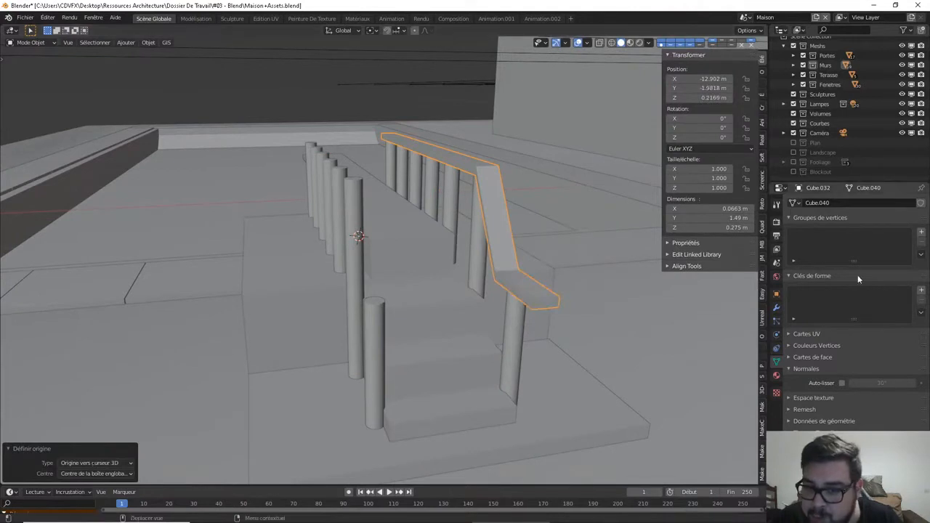
# Add a Mirror modifier on the X axis to the rail and apply it
pyautogui.click(776, 306)
pyautogui.click(827, 203)
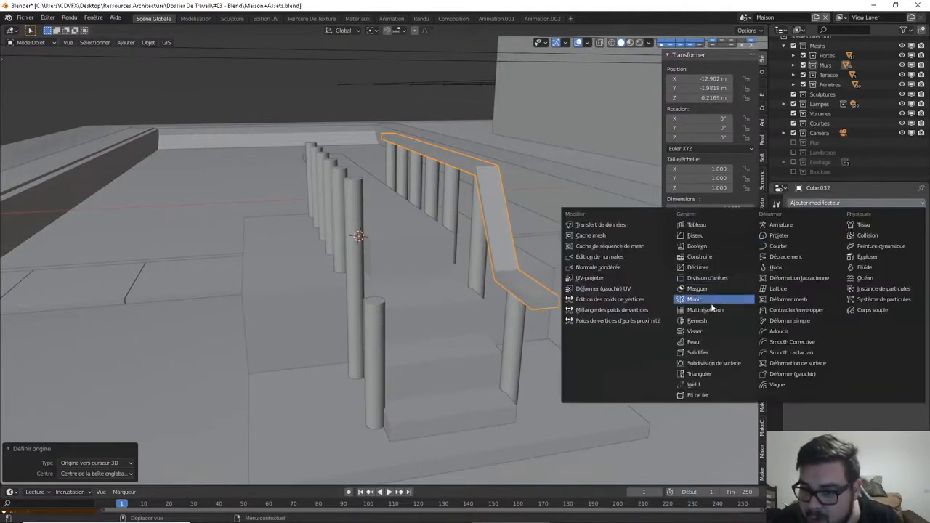
pyautogui.click(695, 299)
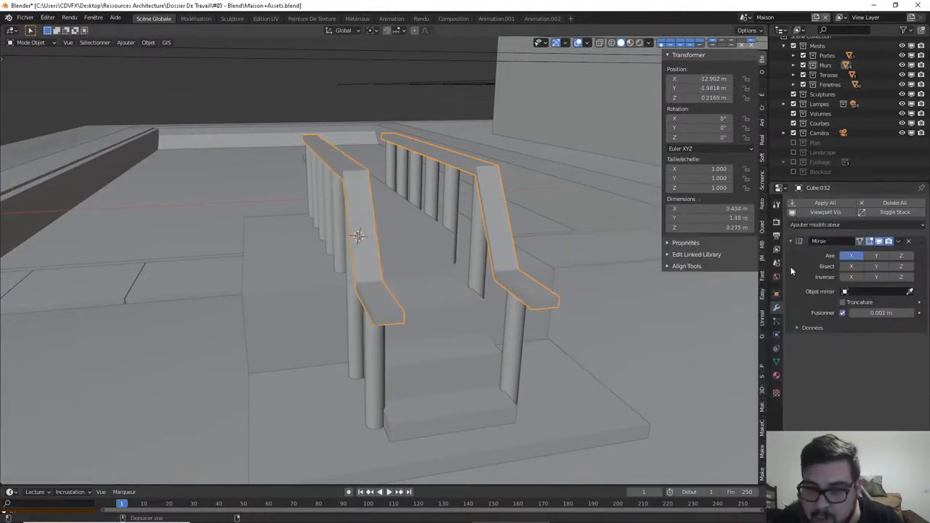
pyautogui.hotkey('ctrl', 'a')
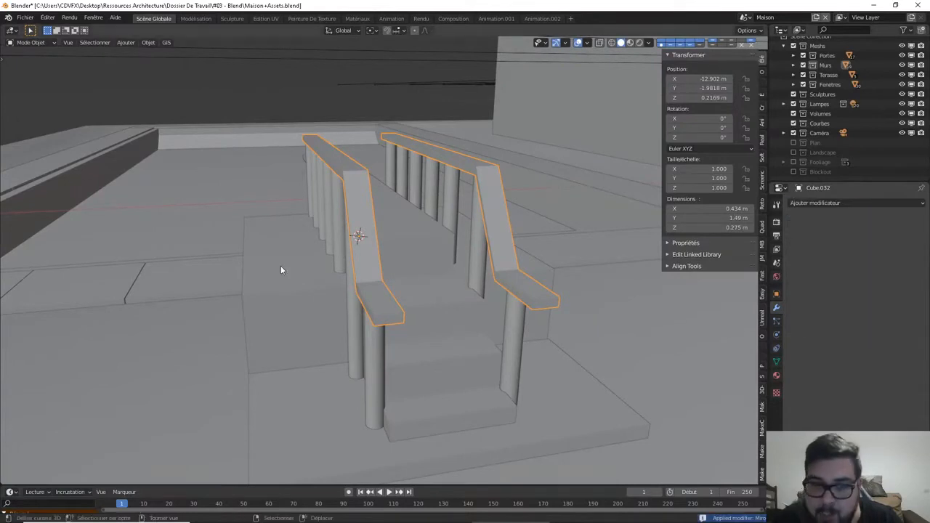
# Apply rotation and scale to the mirrored rails, set their origin to geometry, and deselect everything
pyautogui.moveTo(280, 266); pyautogui.dragTo(267, 269, button='middle')
pyautogui.press('a')
pyautogui.click(344, 204)
pyautogui.click(485, 188)
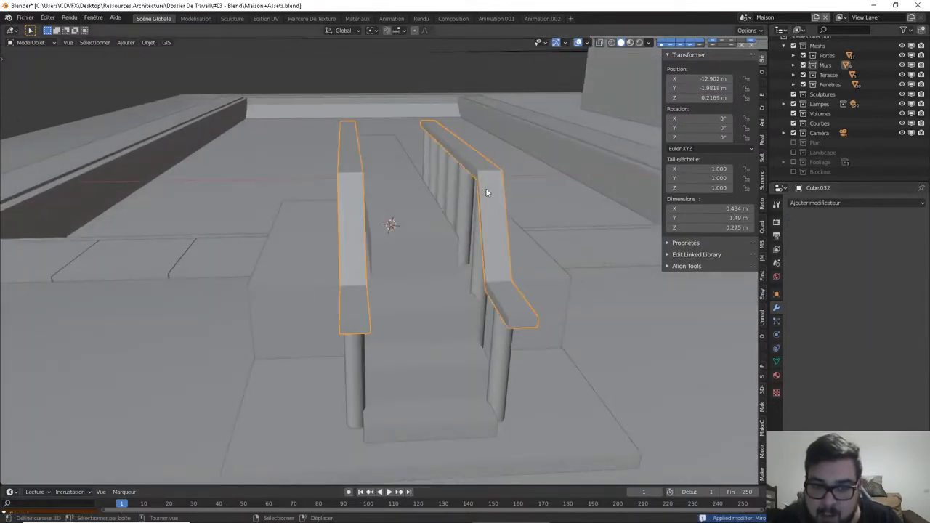
pyautogui.press('q')
pyautogui.click(476, 206)
pyautogui.press('q')
pyautogui.click(446, 181)
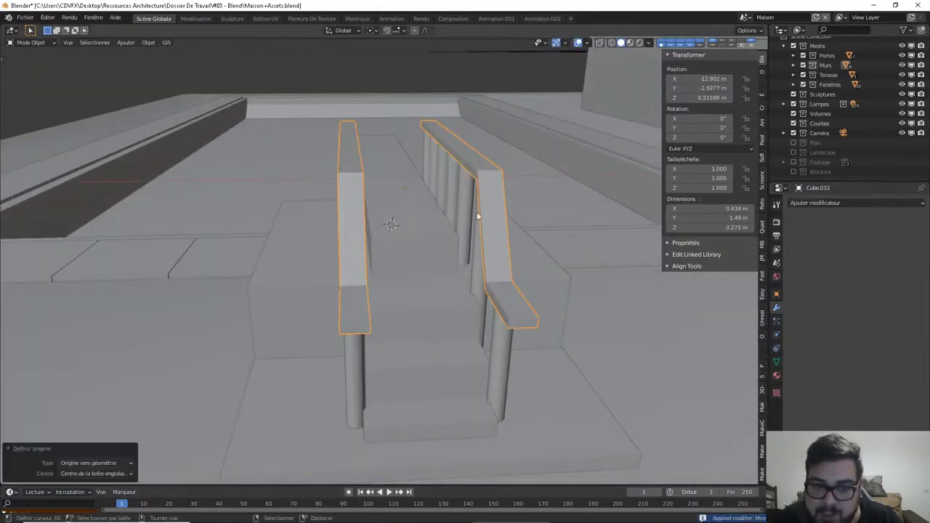
pyautogui.moveTo(476, 211); pyautogui.dragTo(415, 235, button='middle')
pyautogui.press('a')
pyautogui.click(420, 189)
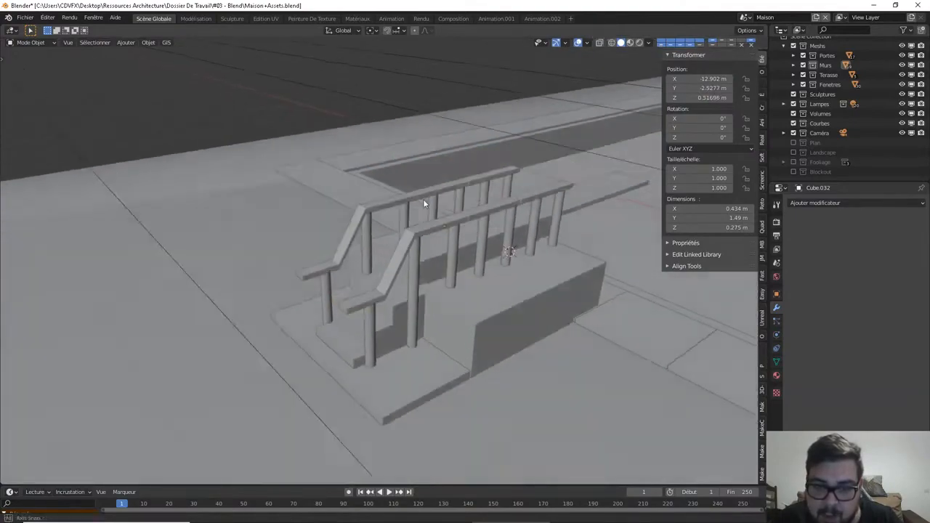
# Examine the finished railing from several angles in rendered shading, then in solid shading along with the pool
pyautogui.moveTo(423, 199); pyautogui.dragTo(356, 230, button='middle')
pyautogui.hotkey('shift', 'z')
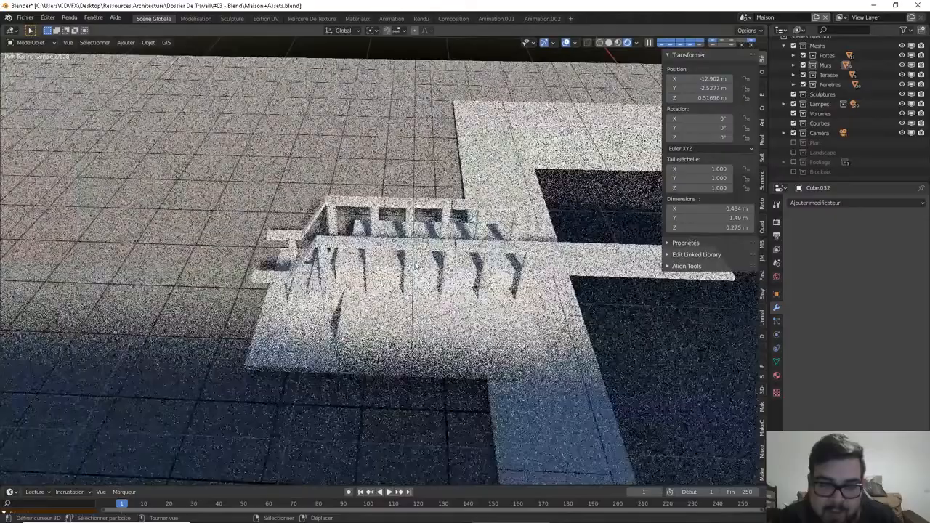
pyautogui.moveTo(433, 248); pyautogui.dragTo(642, 204, button='middle')
pyautogui.moveTo(365, 411); pyautogui.dragTo(278, 240, button='middle')
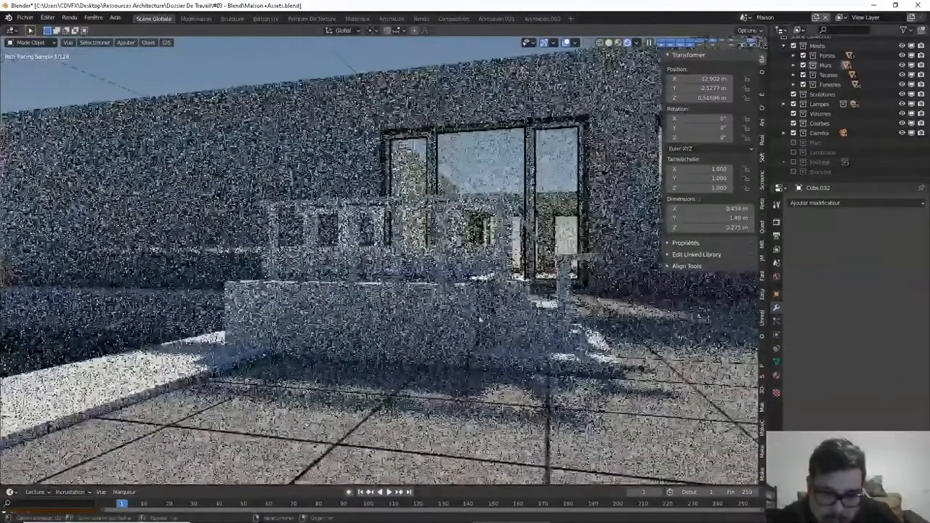
pyautogui.press('z')
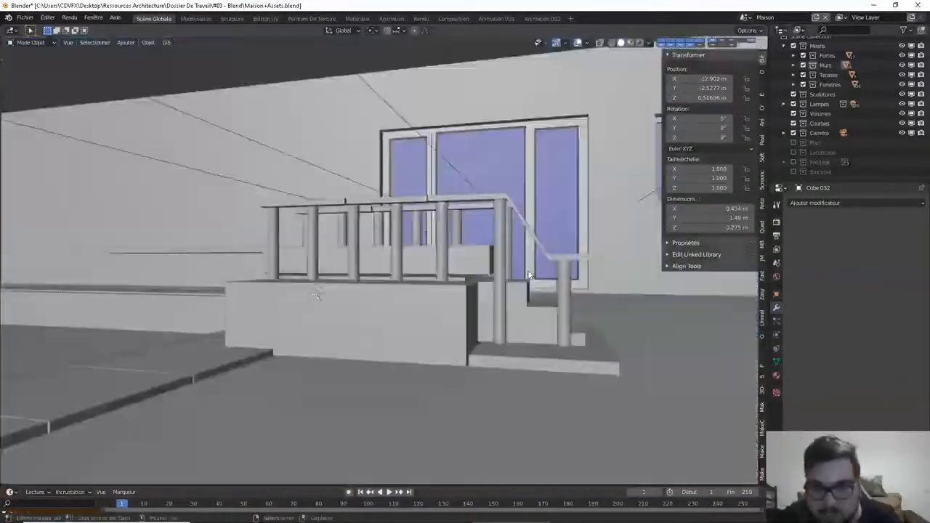
pyautogui.moveTo(524, 271)
pyautogui.mouseDown(button='middle')
pyautogui.moveTo(465, 315)
pyautogui.moveTo(407, 332)
pyautogui.moveTo(327, 317)
pyautogui.moveTo(371, 290)
pyautogui.moveTo(366, 315)
pyautogui.moveTo(413, 283)
pyautogui.moveTo(377, 325)
pyautogui.moveTo(426, 313)
pyautogui.moveTo(392, 285)
pyautogui.moveTo(535, 250)
pyautogui.moveTo(260, 289)
pyautogui.moveTo(443, 256)
pyautogui.moveTo(331, 332)
pyautogui.moveTo(346, 233)
pyautogui.moveTo(366, 283)
pyautogui.mouseUp(button='middle')
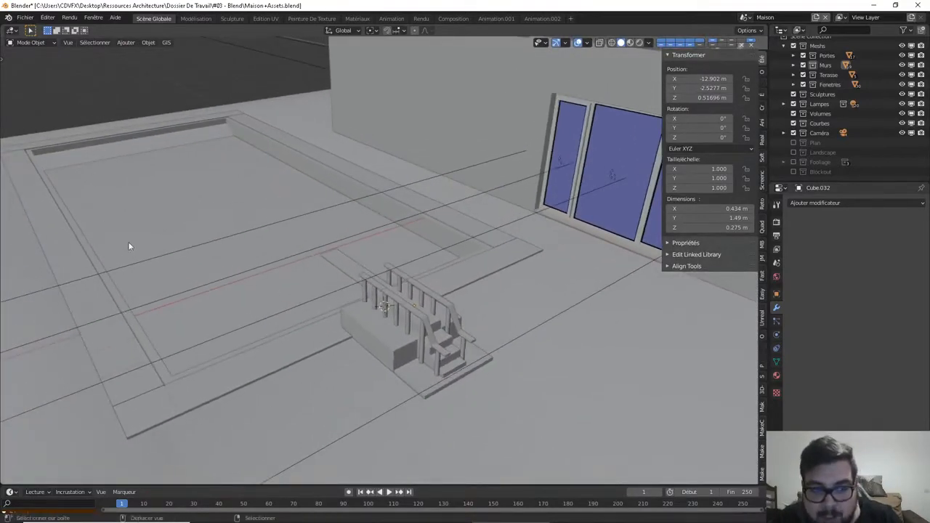
pyautogui.keyDown('shift'); pyautogui.moveTo(128, 241); pyautogui.dragTo(381, 233, button='middle'); pyautogui.keyUp('shift')
pyautogui.moveTo(417, 105); pyautogui.dragTo(450, 266, button='middle')
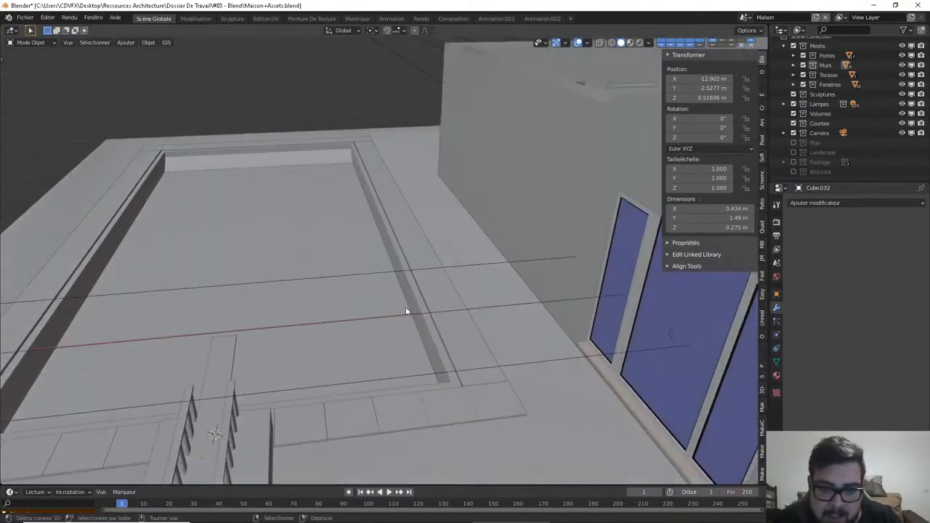
pyautogui.moveTo(407, 312); pyautogui.dragTo(340, 247, button='middle')
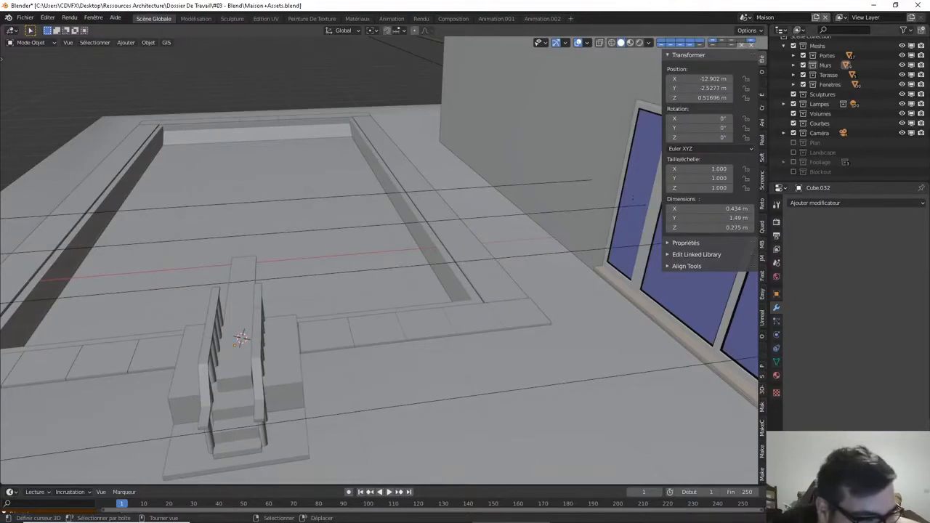
# Save the current Blender file
pyautogui.click(24, 17)
pyautogui.click(63, 81)
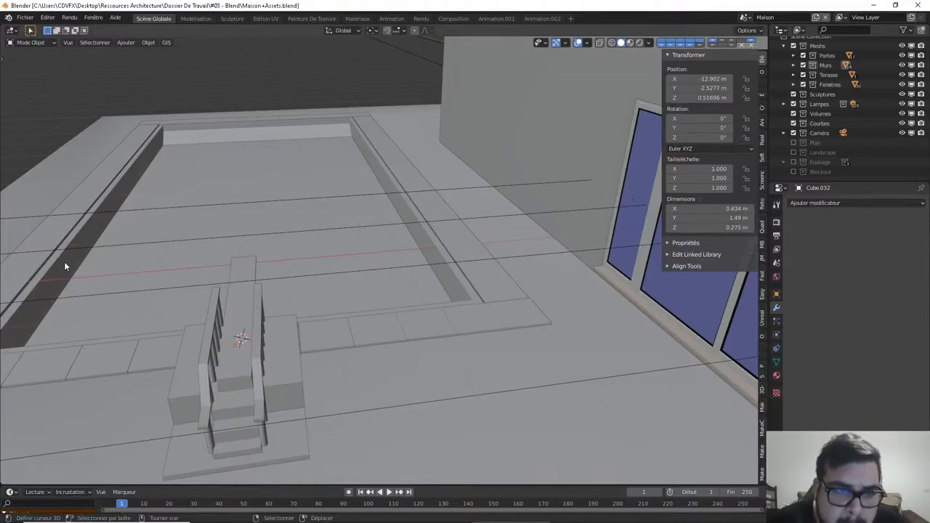
# Examine the pool, its border slabs and the terrace tiles up close in rendered shading
pyautogui.hotkey('shift', 'z')
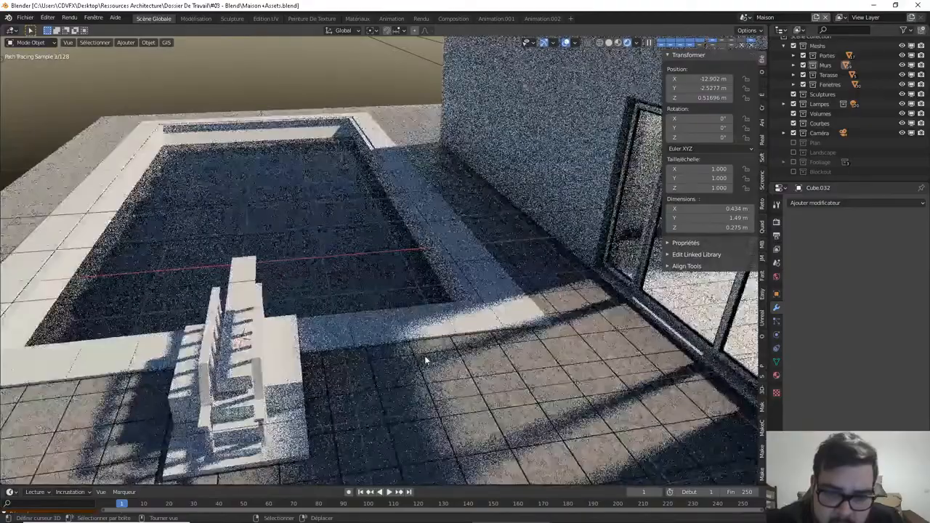
pyautogui.moveTo(425, 356); pyautogui.dragTo(617, 276, button='middle')
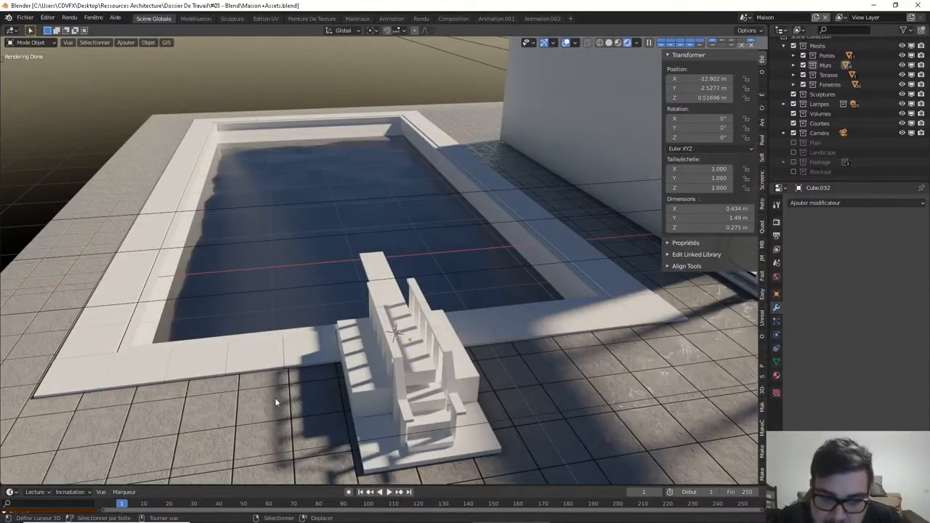
pyautogui.moveTo(274, 398)
pyautogui.keyDown('shift'); pyautogui.mouseDown(button='middle')
pyautogui.moveTo(388, 310)
pyautogui.moveTo(422, 252)
pyautogui.moveTo(374, 312)
pyautogui.mouseUp(button='middle'); pyautogui.keyUp('shift')
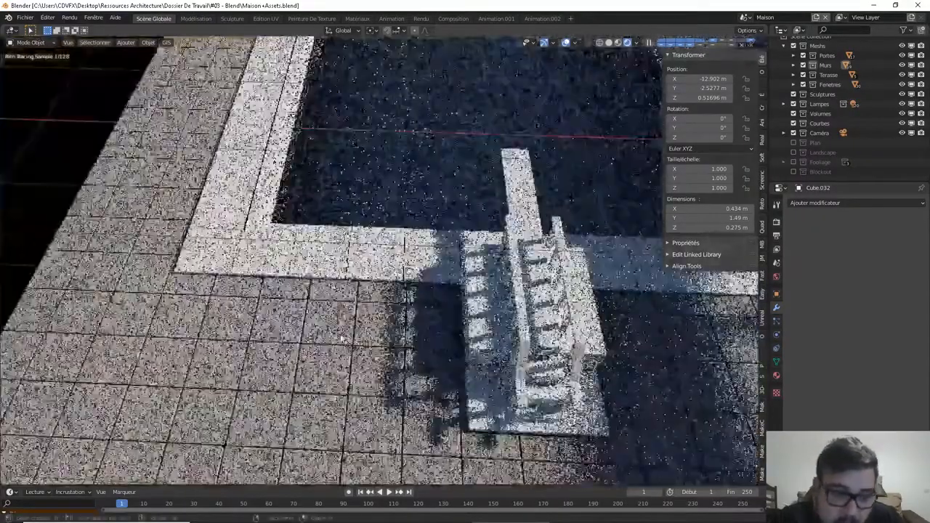
pyautogui.scroll(9, 374, 312)
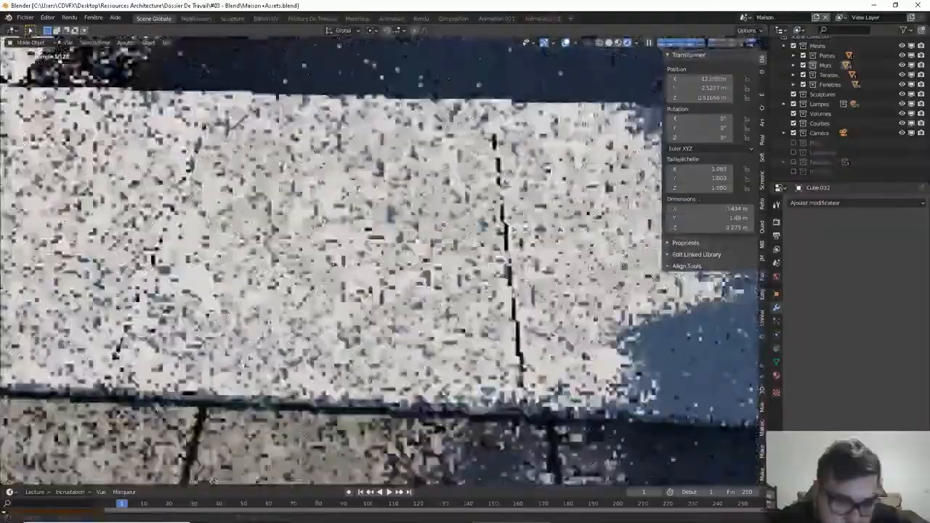
pyautogui.keyDown('shift'); pyautogui.moveTo(318, 396); pyautogui.dragTo(363, 281, button='middle'); pyautogui.keyUp('shift')
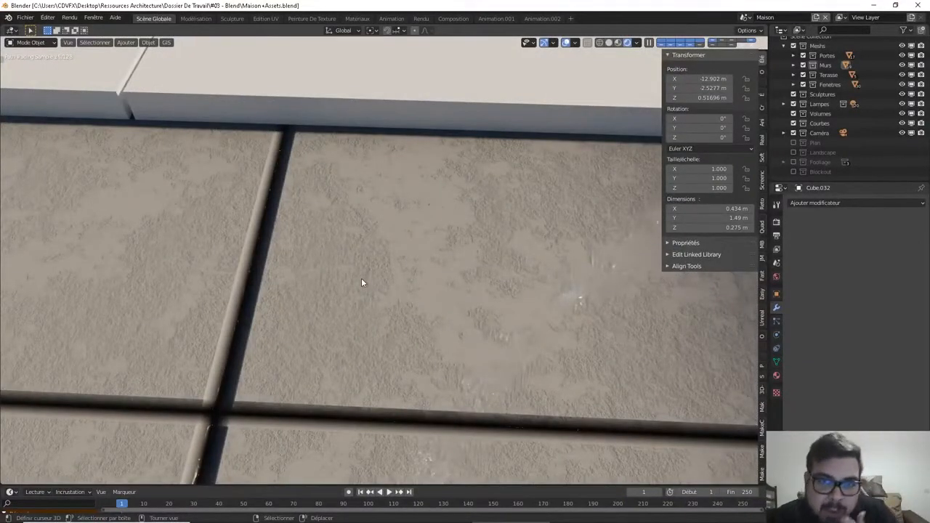
pyautogui.scroll(-10, 353, 362)
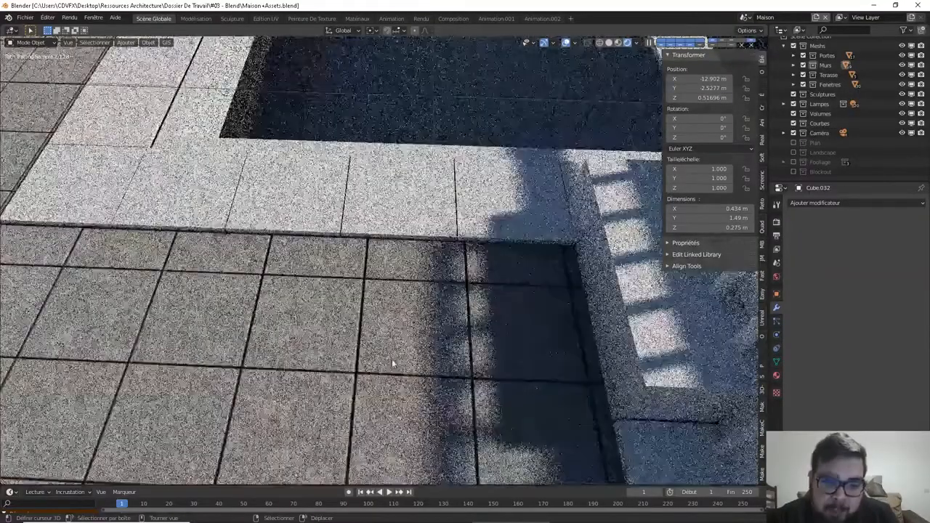
# Examine the terrace tiles, the pool and the whole house from above in rendered shading
pyautogui.scroll(-7, 405, 364)
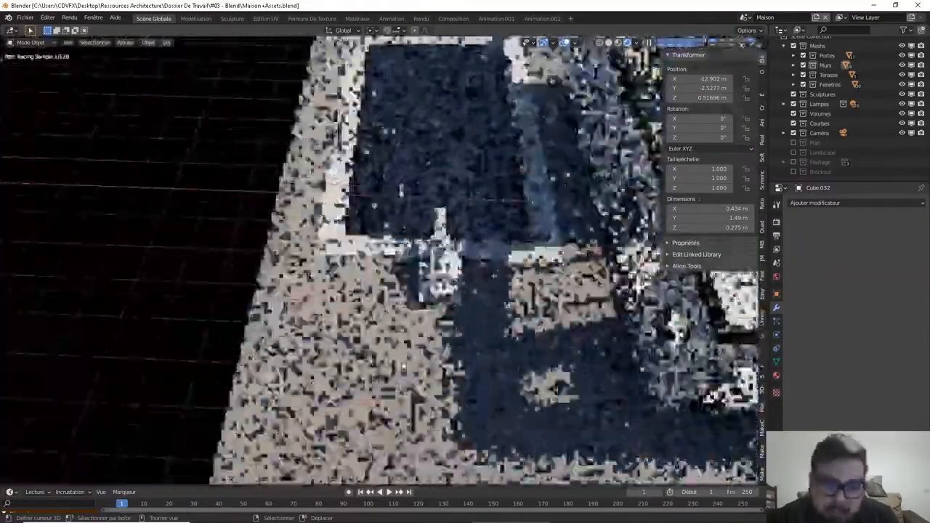
pyautogui.moveTo(534, 365); pyautogui.dragTo(294, 298, button='middle')
pyautogui.scroll(-5, 293, 294)
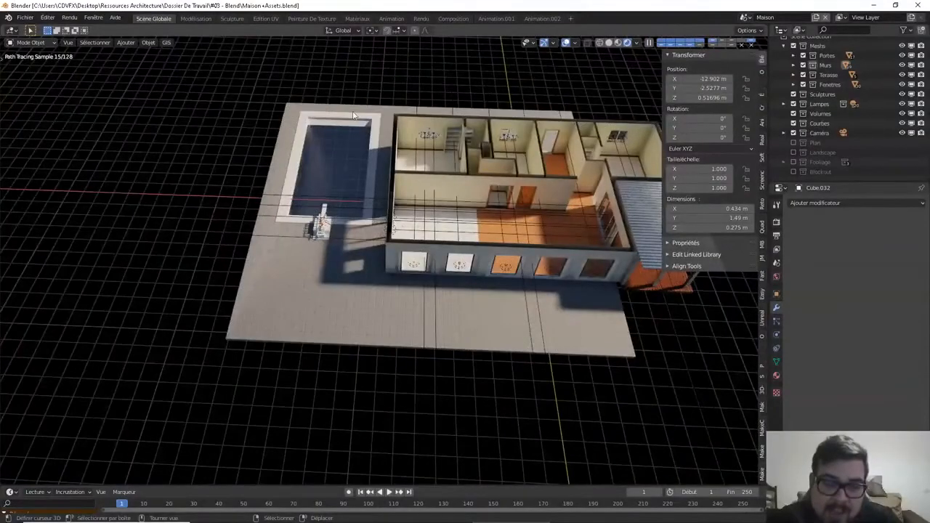
pyautogui.keyDown('shift'); pyautogui.moveTo(354, 113); pyautogui.dragTo(394, 115, button='middle'); pyautogui.keyUp('shift')
pyautogui.keyDown('shift'); pyautogui.moveTo(293, 308); pyautogui.dragTo(372, 305, button='middle'); pyautogui.keyUp('shift')
pyautogui.scroll(6, 372, 305)
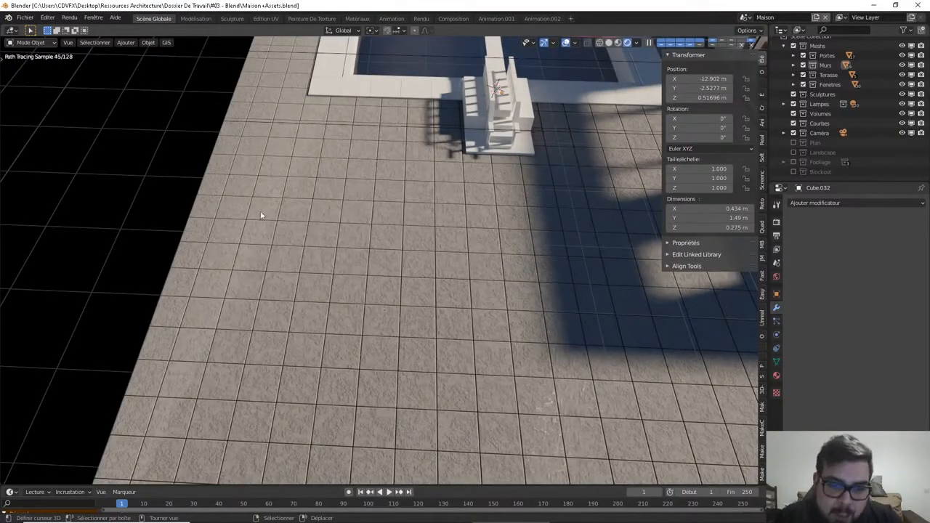
pyautogui.scroll(-4, 650, 321)
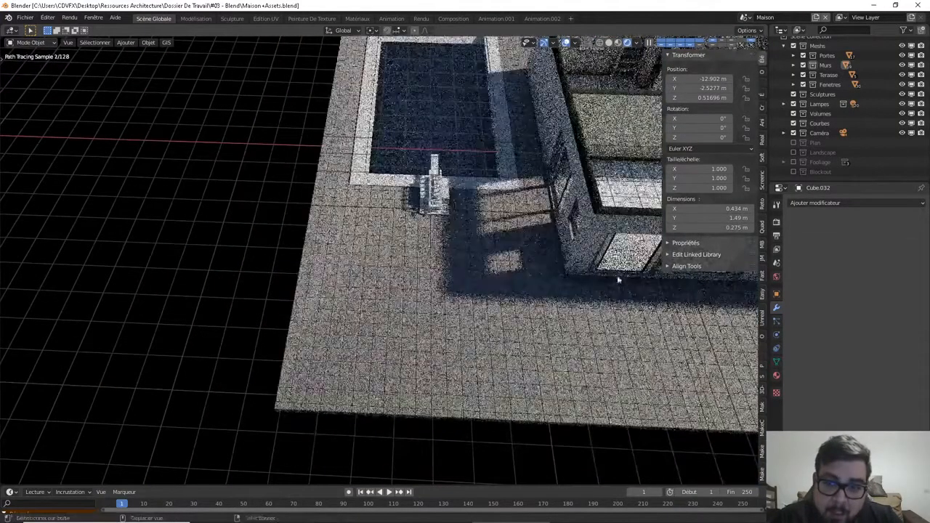
pyautogui.moveTo(618, 280)
pyautogui.keyDown('shift'); pyautogui.mouseDown(button='middle')
pyautogui.moveTo(496, 301)
pyautogui.moveTo(363, 340)
pyautogui.mouseUp(button='middle'); pyautogui.keyUp('shift')
pyautogui.keyDown('shift'); pyautogui.moveTo(603, 305); pyautogui.dragTo(405, 280, button='middle'); pyautogui.keyUp('shift')
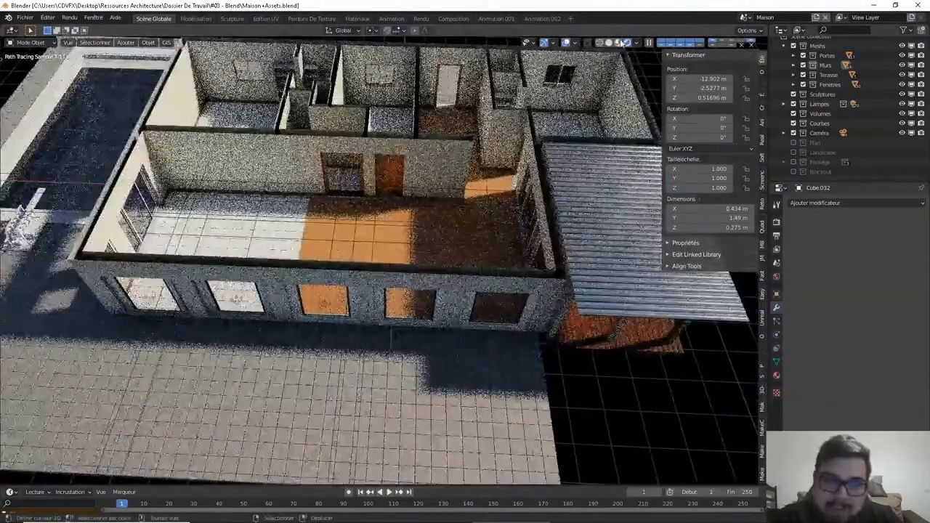
# Switch to material preview shading and examine the main room's orange floor tiles up close
pyautogui.click(609, 43)
pyautogui.scroll(5, 444, 250)
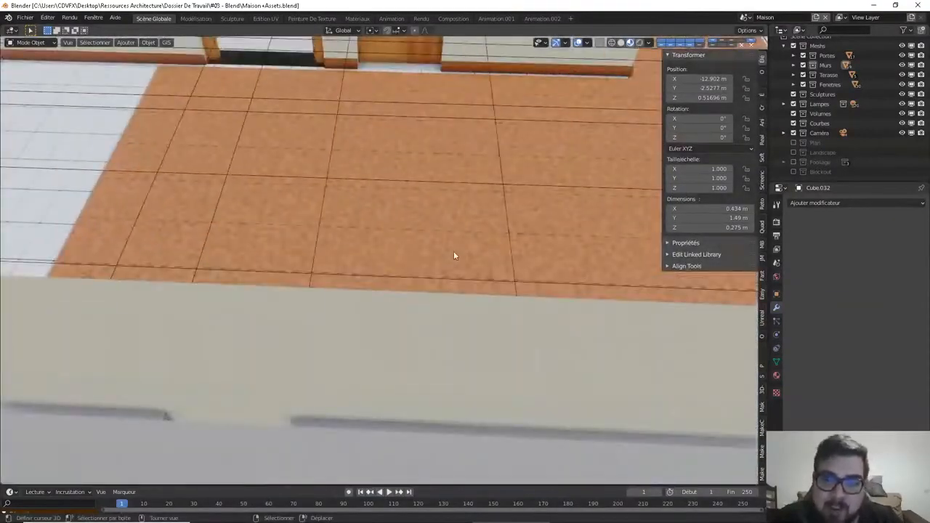
pyautogui.moveTo(453, 255); pyautogui.dragTo(382, 245, button='middle')
pyautogui.scroll(6, 388, 235)
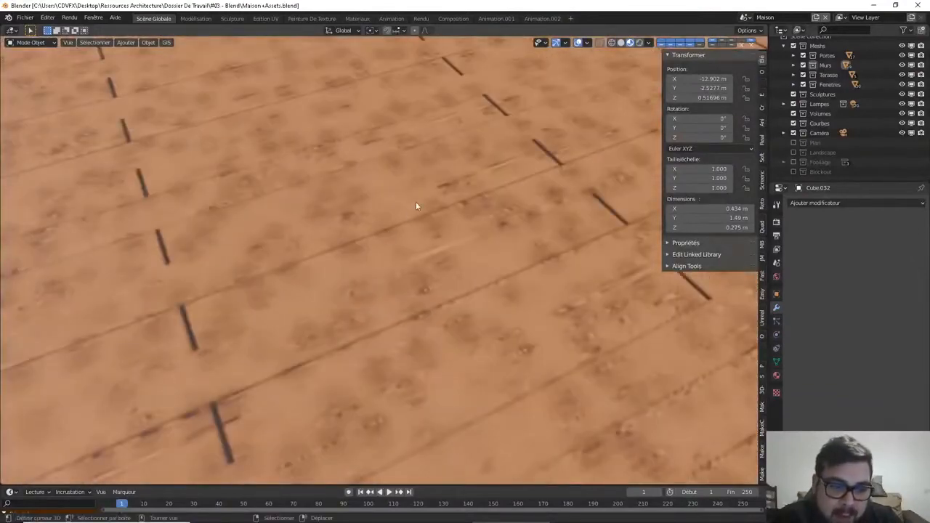
pyautogui.moveTo(469, 211); pyautogui.dragTo(492, 220, button='middle')
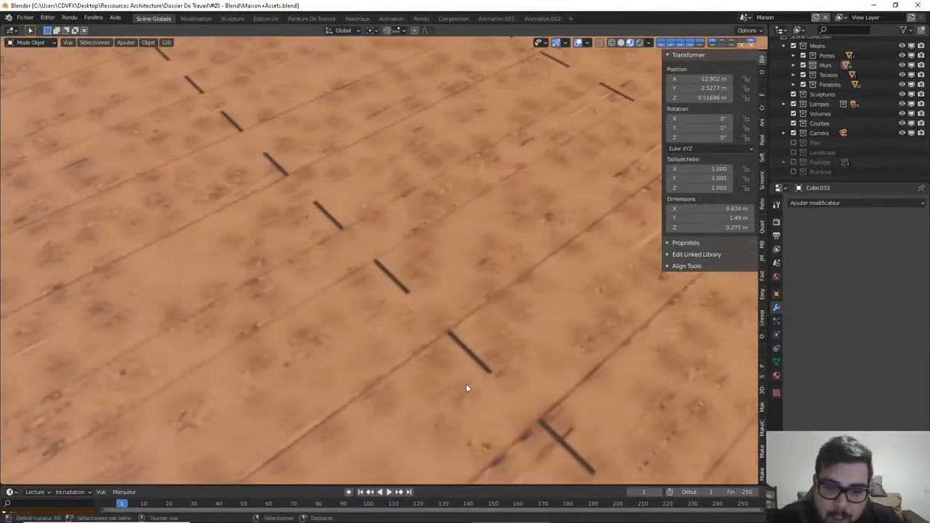
pyautogui.moveTo(432, 202)
pyautogui.mouseDown(button='middle')
pyautogui.moveTo(416, 208)
pyautogui.moveTo(424, 214)
pyautogui.mouseUp(button='middle')
pyautogui.scroll(-6, 416, 207)
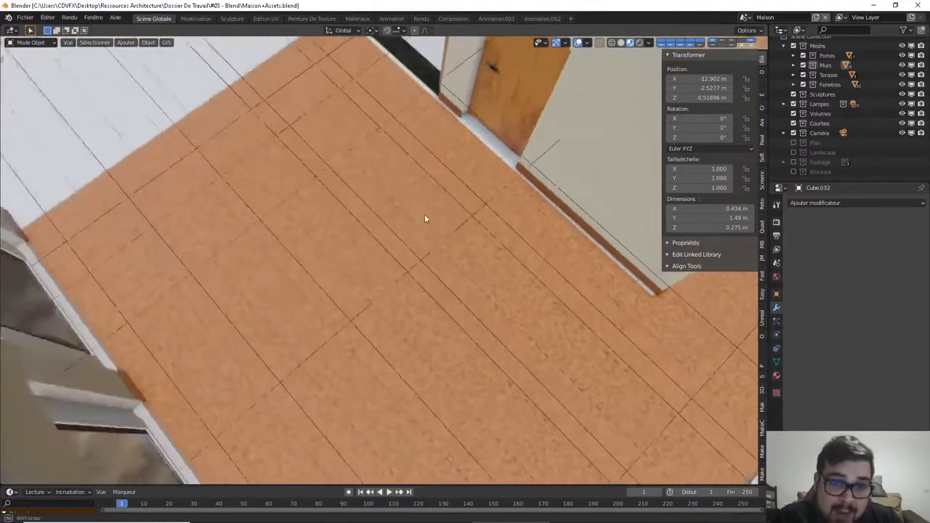
pyautogui.scroll(-5, 485, 214)
pyautogui.moveTo(501, 243); pyautogui.dragTo(527, 205, button='middle')
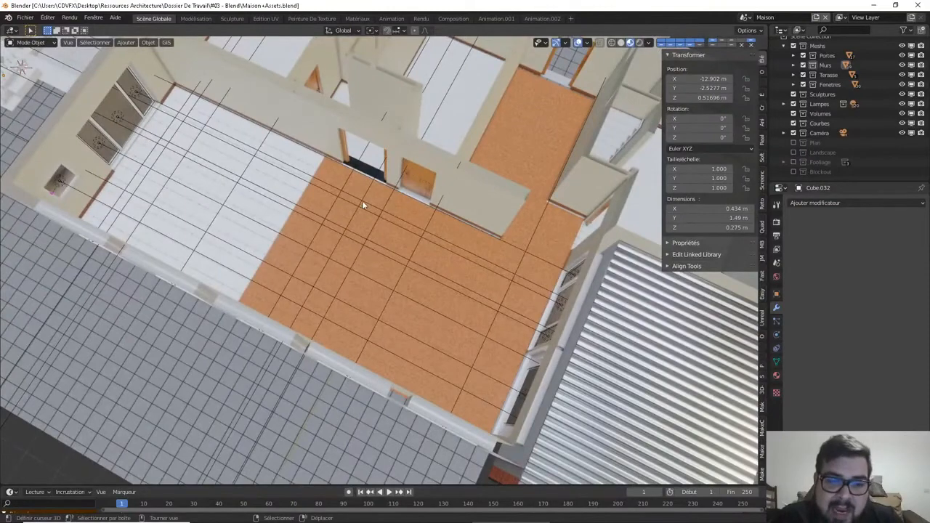
# Examine the terrace's rounded outer edge and the house exterior beside the pool in material preview shading
pyautogui.moveTo(376, 194); pyautogui.dragTo(501, 80, button='middle')
pyautogui.moveTo(459, 269); pyautogui.dragTo(376, 224, button='middle')
pyautogui.scroll(5, 377, 224)
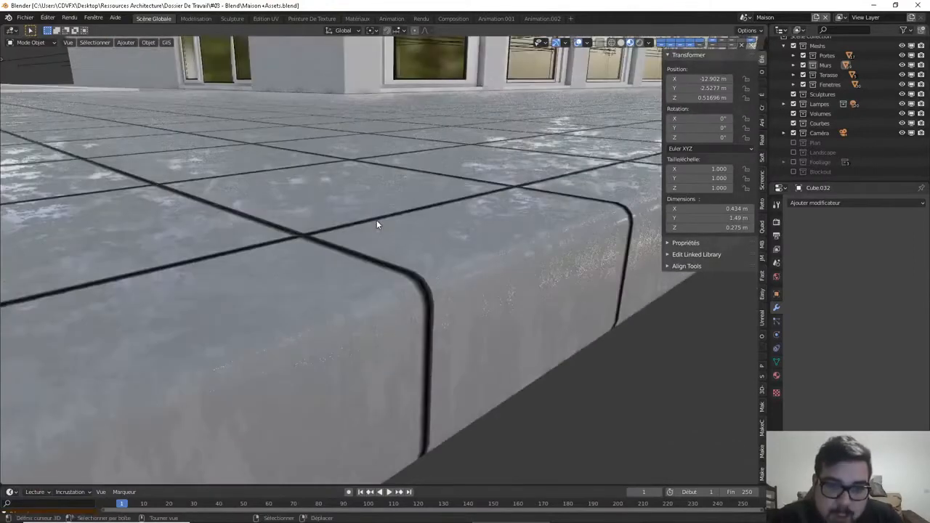
pyautogui.scroll(1, 384, 218)
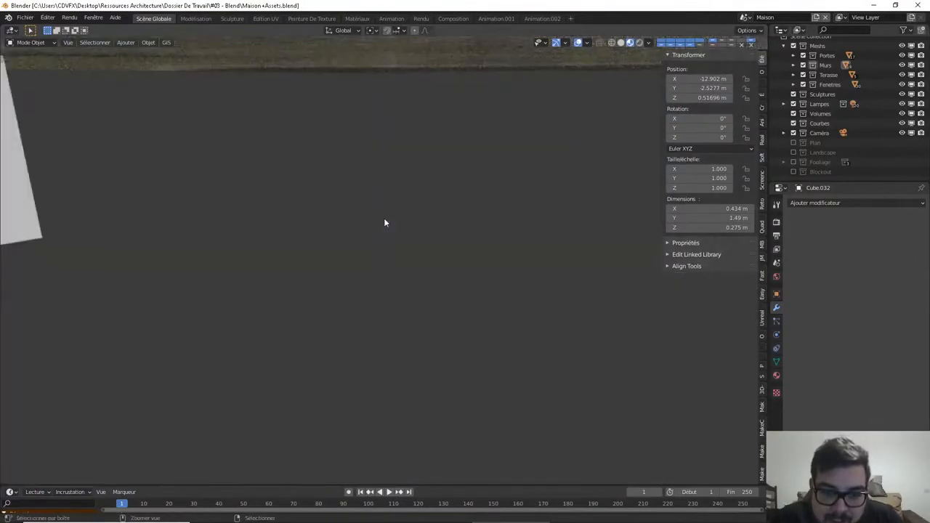
pyautogui.scroll(-1, 384, 218)
pyautogui.scroll(-5, 378, 225)
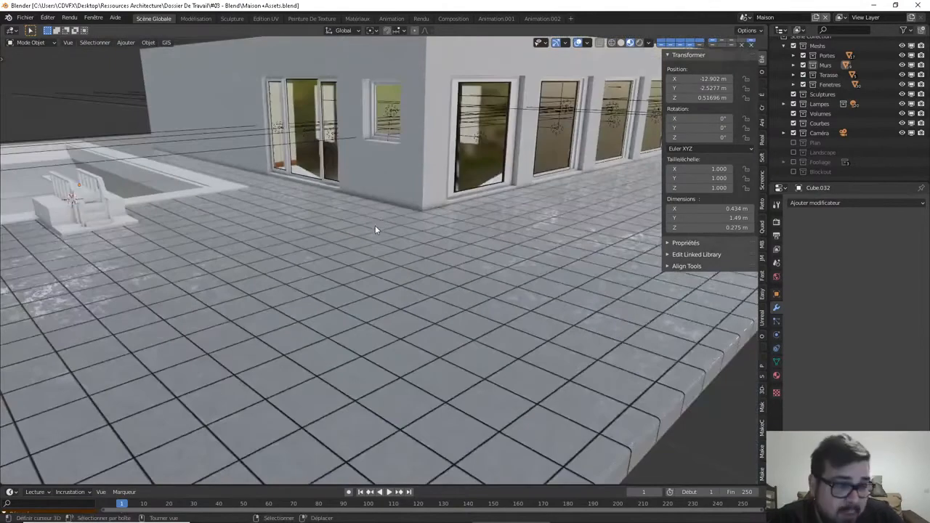
pyautogui.scroll(-5, 374, 224)
pyautogui.scroll(2, 450, 255)
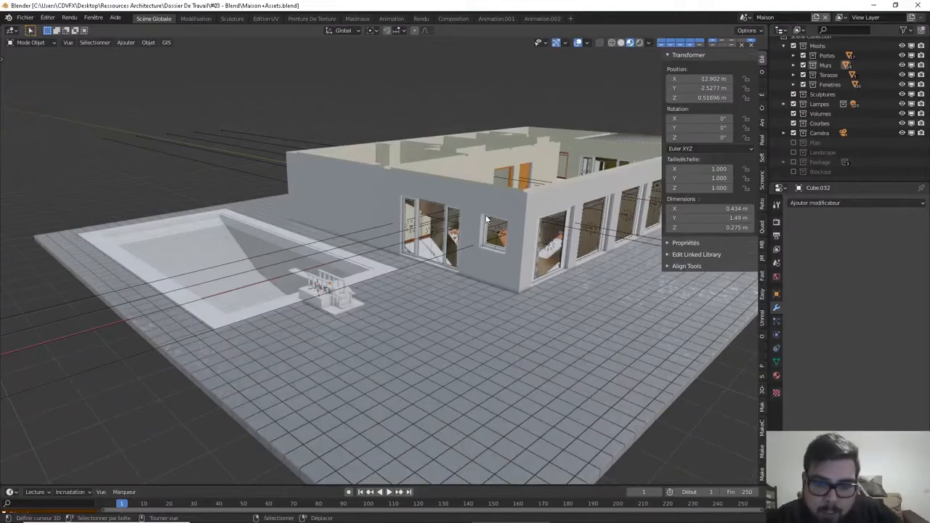
pyautogui.moveTo(451, 210); pyautogui.dragTo(415, 217, button='middle')
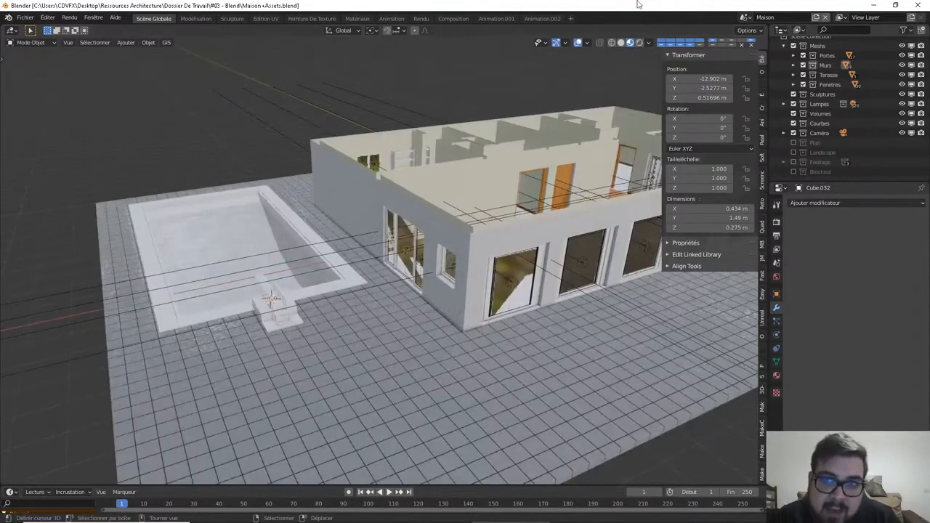
# View the house and pool in rendered shading, then examine the poolside railing and stairs in material preview
pyautogui.click(640, 42)
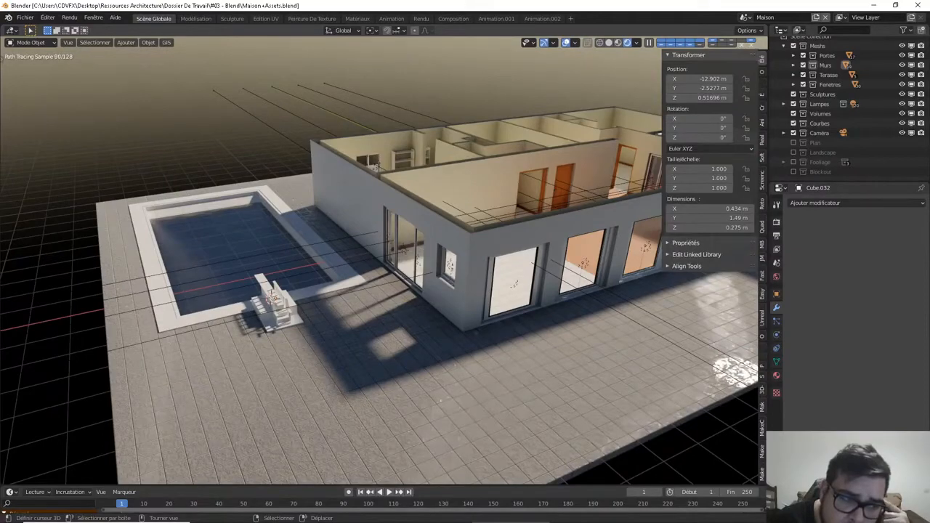
pyautogui.moveTo(376, 372)
pyautogui.mouseDown(button='middle')
pyautogui.moveTo(418, 350)
pyautogui.moveTo(381, 347)
pyautogui.moveTo(606, 77)
pyautogui.mouseUp(button='middle')
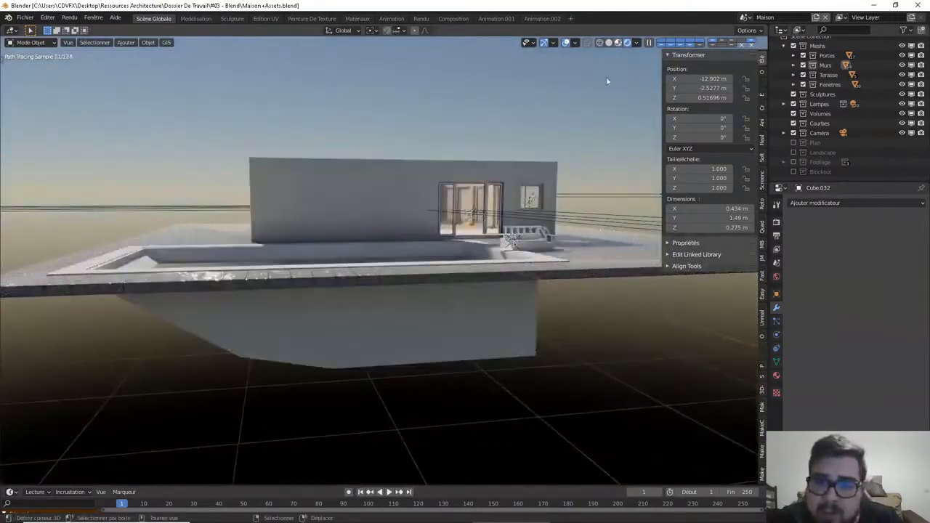
pyautogui.click(619, 43)
pyautogui.scroll(4, 528, 274)
pyautogui.moveTo(531, 249); pyautogui.dragTo(433, 289, button='middle')
pyautogui.scroll(4, 434, 289)
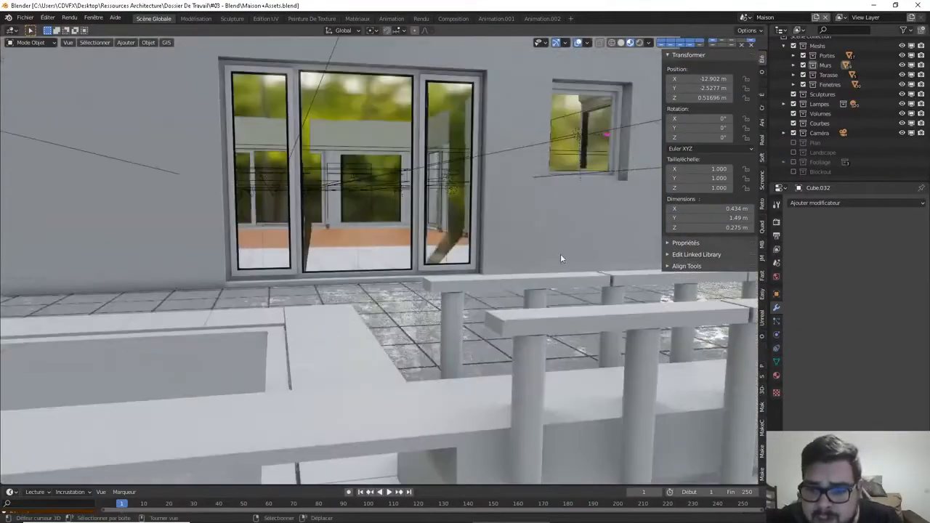
pyautogui.moveTo(561, 254)
pyautogui.mouseDown(button='middle')
pyautogui.moveTo(536, 248)
pyautogui.moveTo(551, 247)
pyautogui.mouseUp(button='middle')
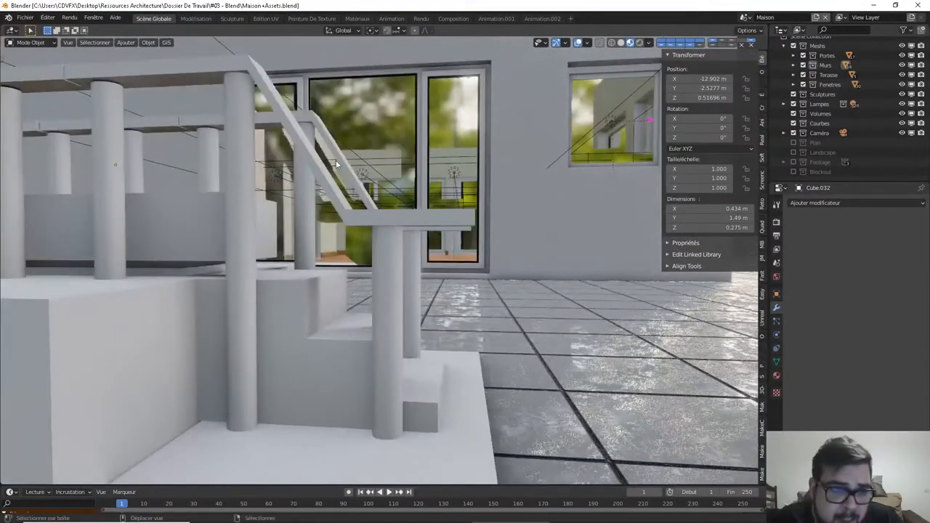
pyautogui.keyDown('shift'); pyautogui.moveTo(336, 160); pyautogui.dragTo(354, 205, button='middle'); pyautogui.keyUp('shift')
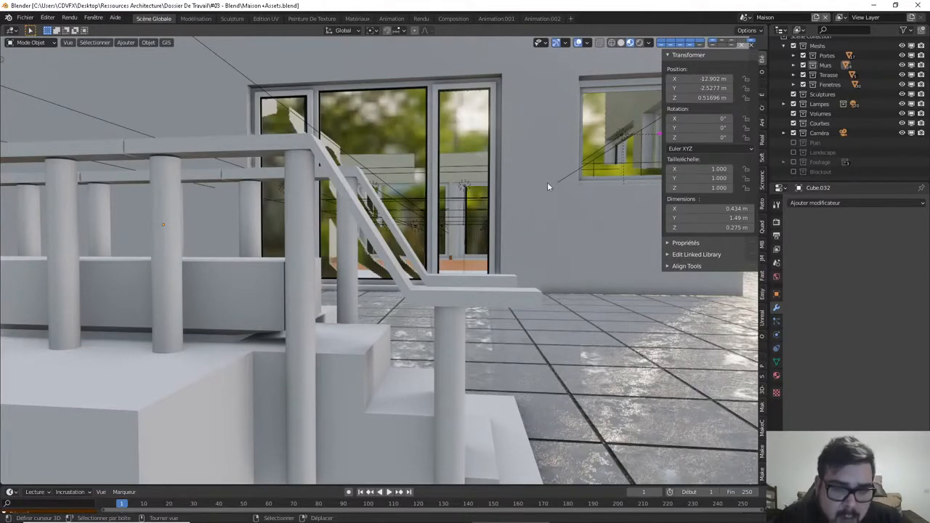
# Examine the pool basin, its border slabs and the stair platform from several angles in material preview
pyautogui.scroll(-5, 266, 202)
pyautogui.moveTo(266, 202); pyautogui.dragTo(322, 141, button='middle')
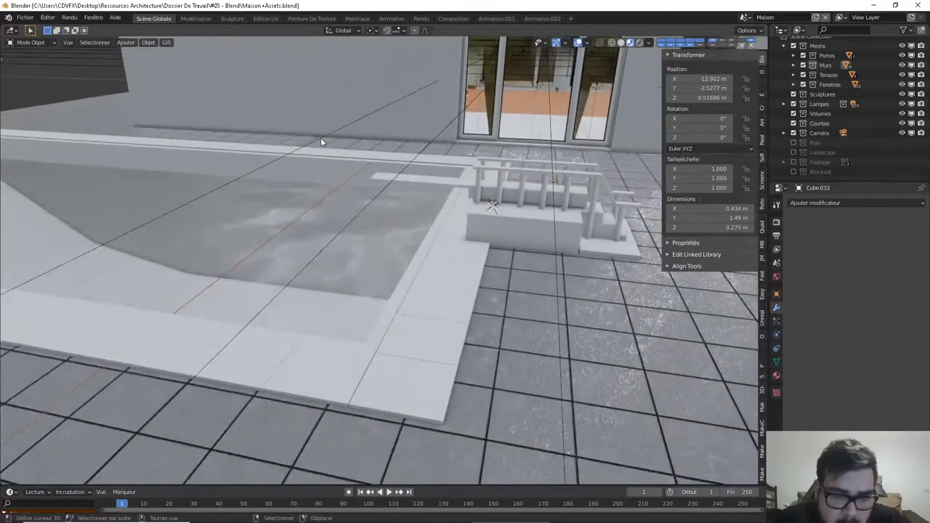
pyautogui.scroll(2, 321, 139)
pyautogui.scroll(5, 326, 124)
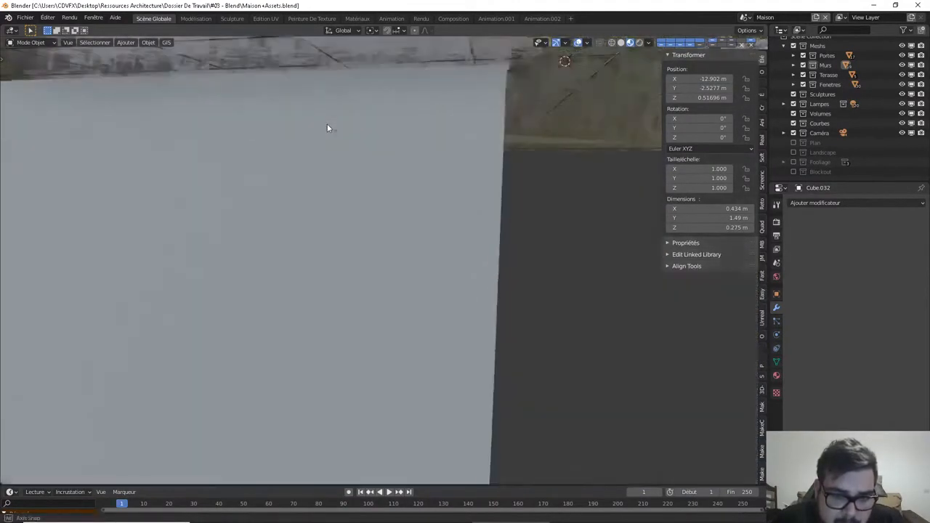
pyautogui.moveTo(328, 118)
pyautogui.mouseDown(button='middle')
pyautogui.moveTo(311, 151)
pyautogui.moveTo(310, 143)
pyautogui.moveTo(273, 182)
pyautogui.moveTo(320, 125)
pyautogui.mouseUp(button='middle')
pyautogui.scroll(-5, 310, 143)
pyautogui.moveTo(320, 125); pyautogui.dragTo(325, 179, button='middle')
pyautogui.scroll(4, 204, 143)
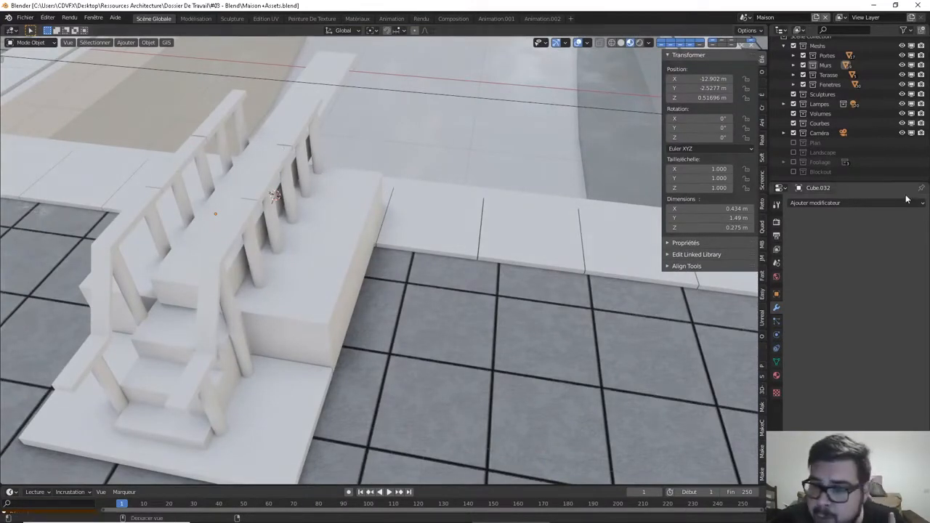
# Show the scene's render settings and examine the railing posts and the inside of the pool
pyautogui.click(776, 222)
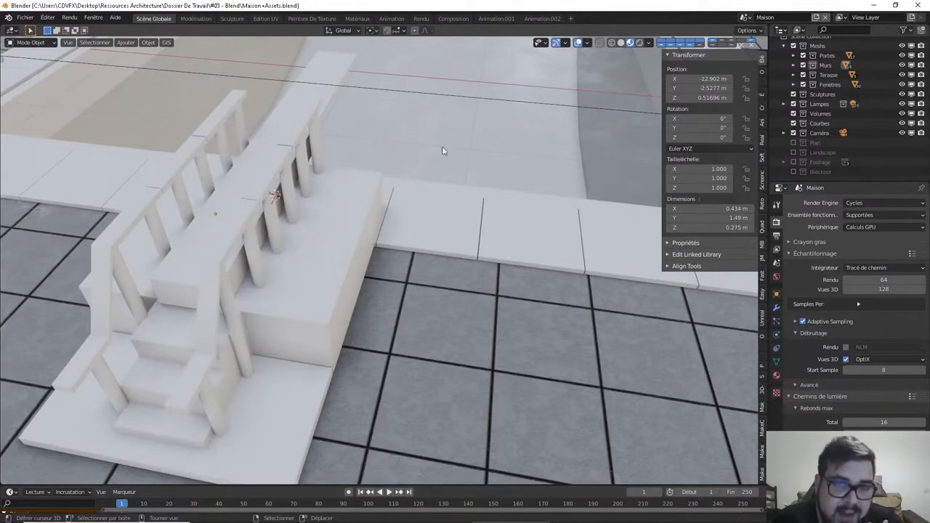
pyautogui.scroll(10, 400, 122)
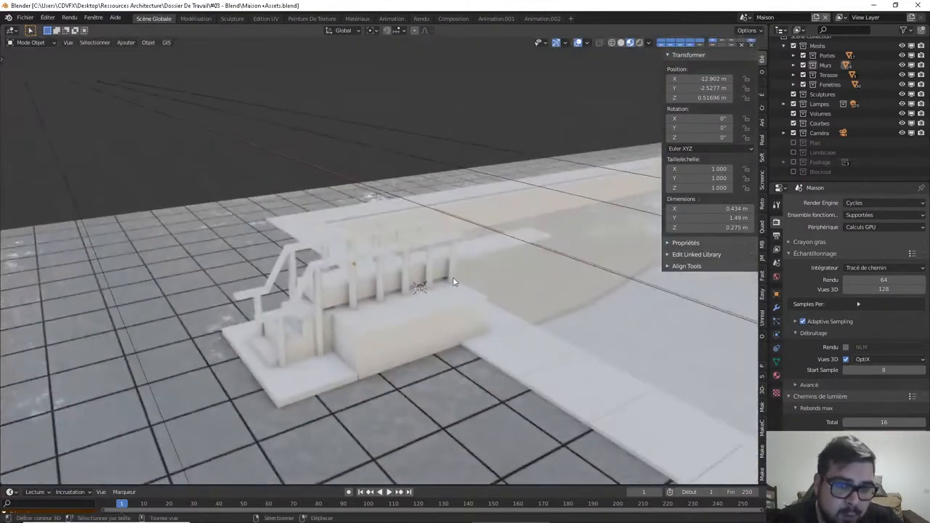
pyautogui.scroll(5, 440, 276)
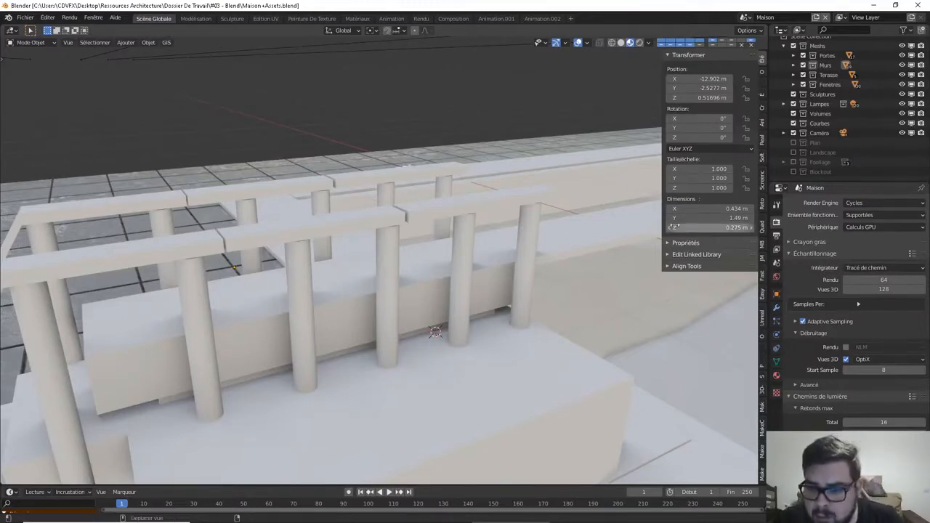
pyautogui.moveTo(539, 267); pyautogui.dragTo(667, 271, button='middle')
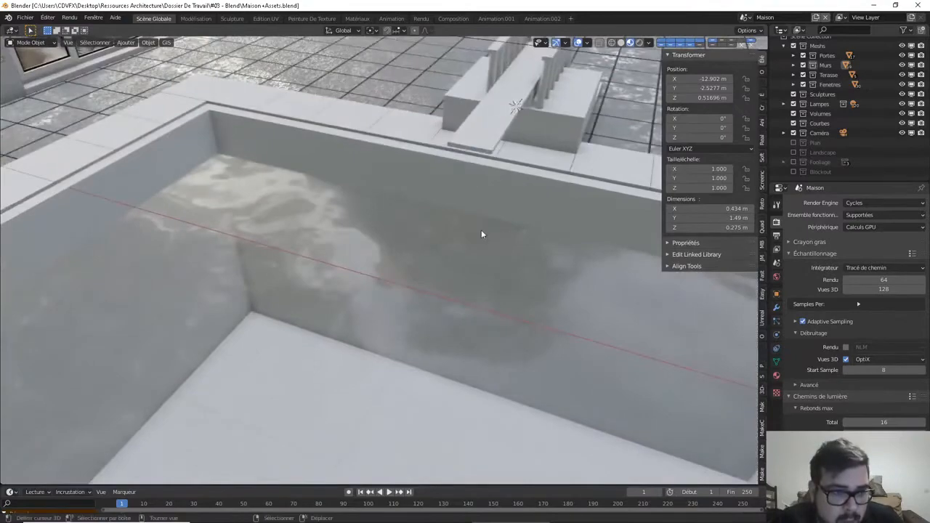
pyautogui.moveTo(476, 233); pyautogui.dragTo(596, 255, button='middle')
pyautogui.keyDown('shift'); pyautogui.moveTo(407, 231); pyautogui.dragTo(446, 255, button='middle'); pyautogui.keyUp('shift')
pyautogui.moveTo(364, 243); pyautogui.dragTo(334, 221, button='middle')
pyautogui.scroll(-5, 445, 220)
# Add a path curve at the 3D cursor, isolate it in top view and enter its edit mode
pyautogui.hotkey('shift', 'a')
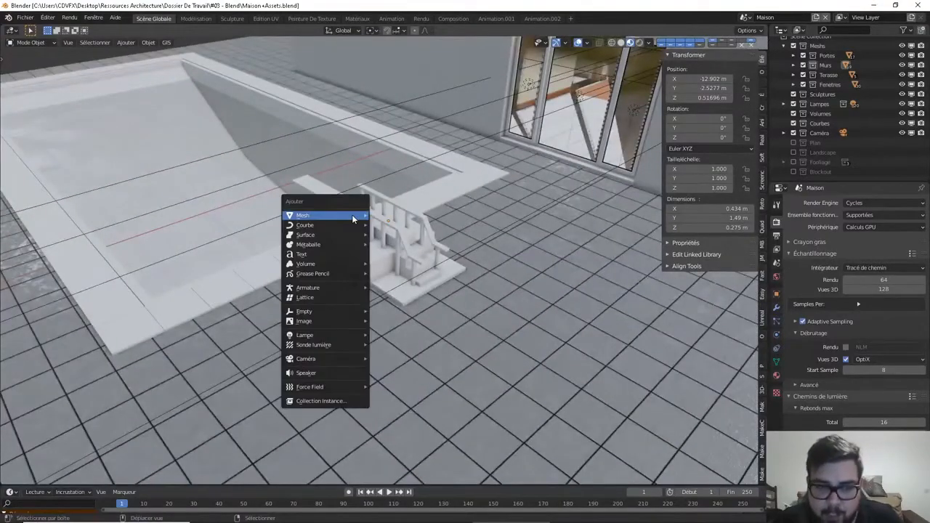
pyautogui.moveTo(352, 214)
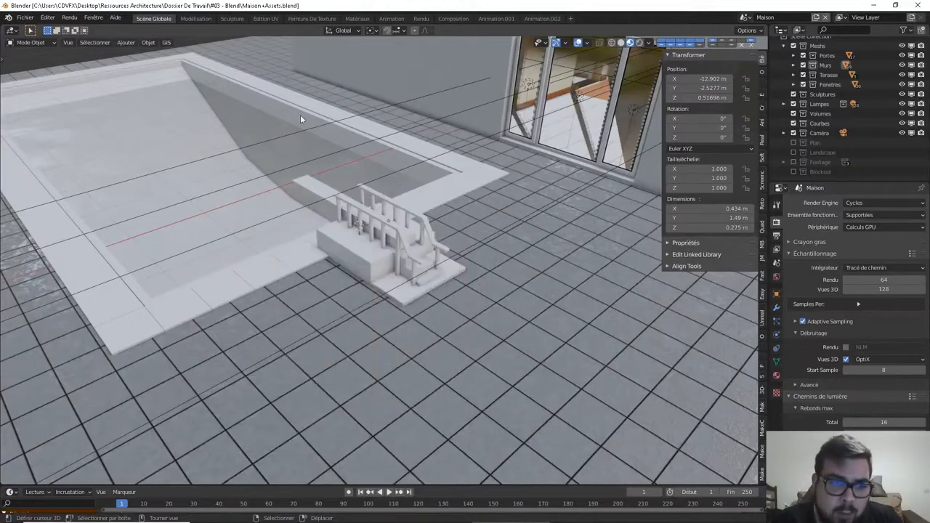
pyautogui.scroll(-4, 289, 115)
pyautogui.keyDown('shift'); pyautogui.moveTo(276, 118); pyautogui.dragTo(306, 155, button='middle'); pyautogui.keyUp('shift')
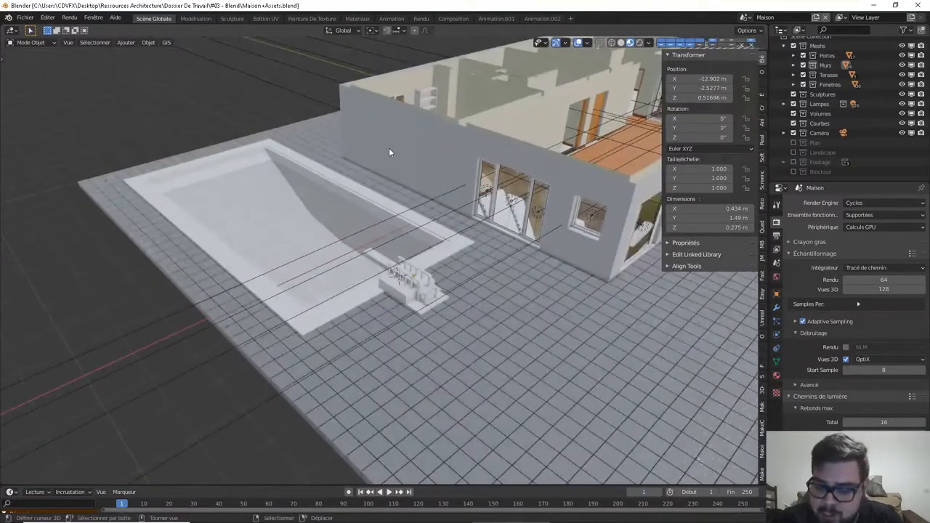
pyautogui.hotkey('shift', 'a')
pyautogui.moveTo(382, 157)
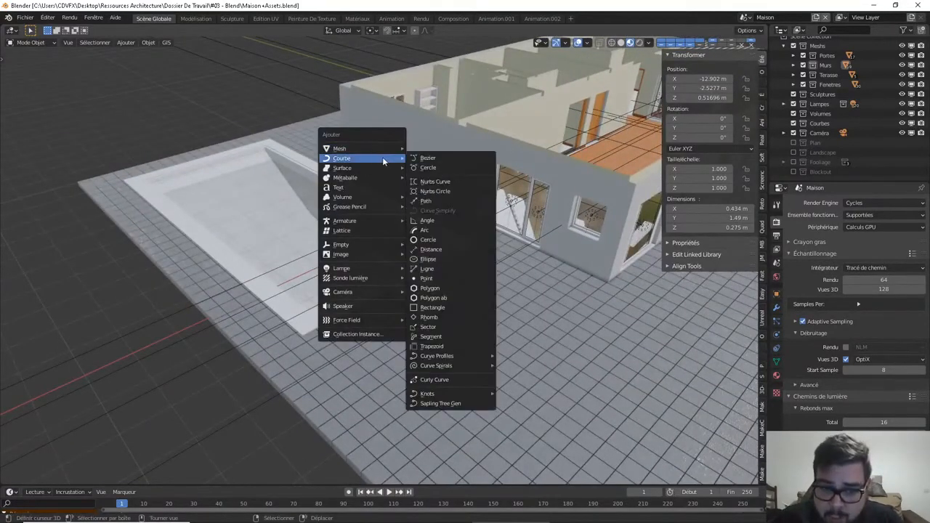
pyautogui.click(442, 201)
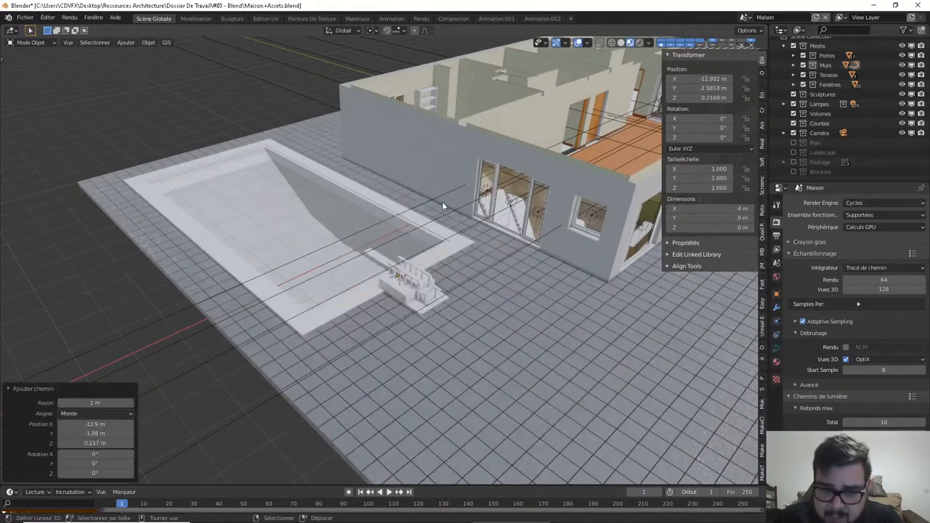
pyautogui.press('KP_Divide')
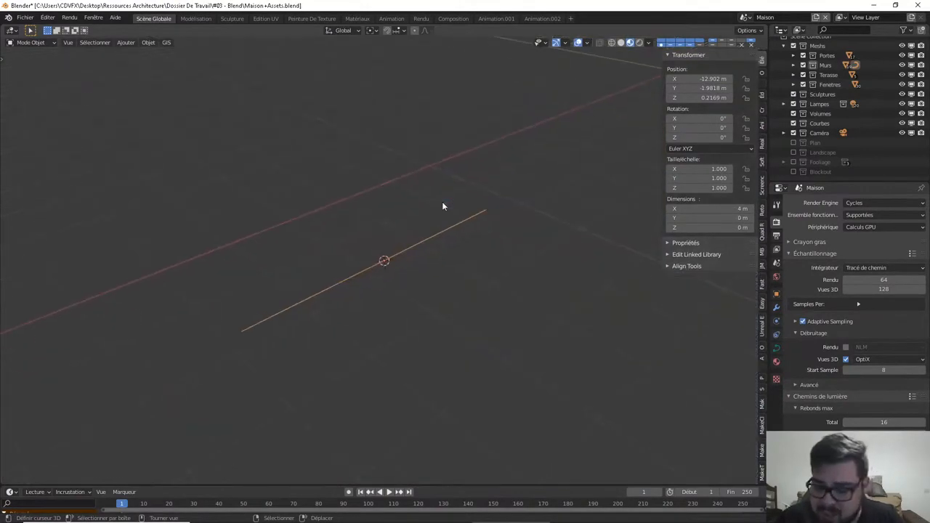
pyautogui.press('KP_7')
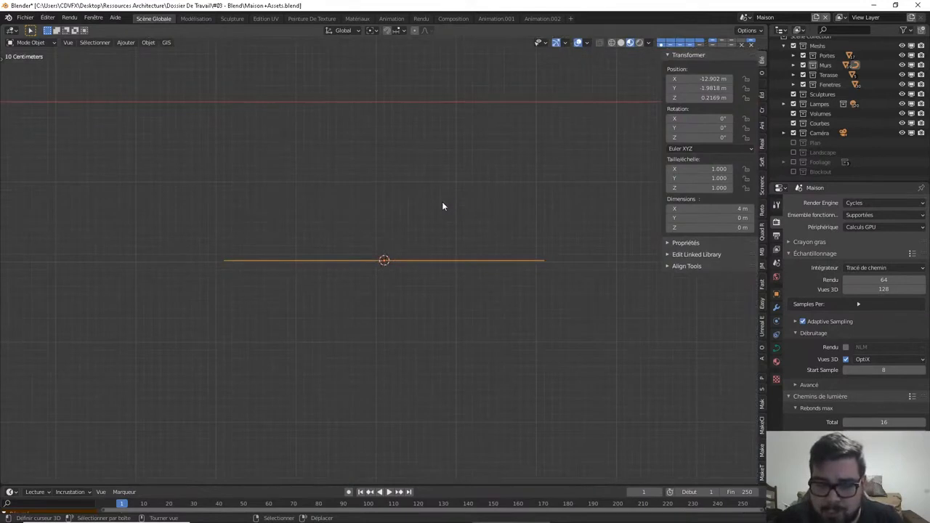
pyautogui.press('Tab')
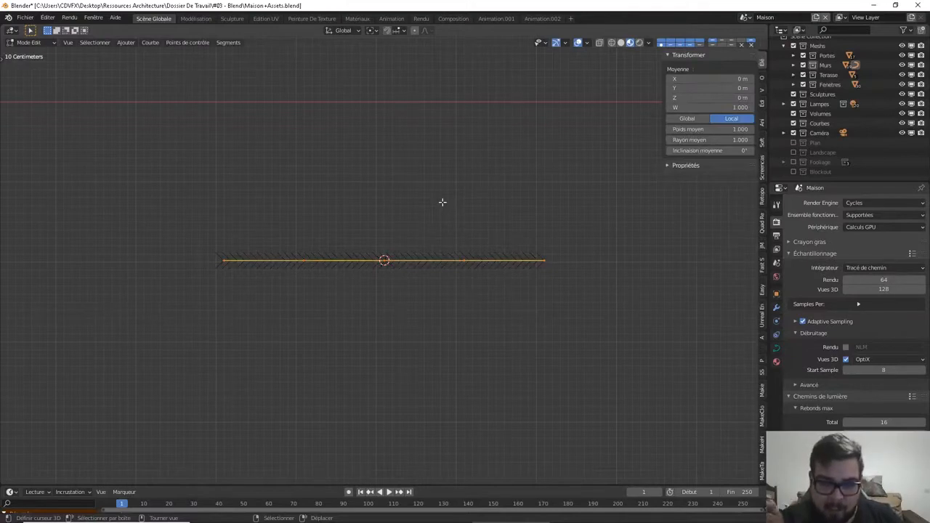
# Rotate all control points of the path 90° about the Z axis
pyautogui.write('r')
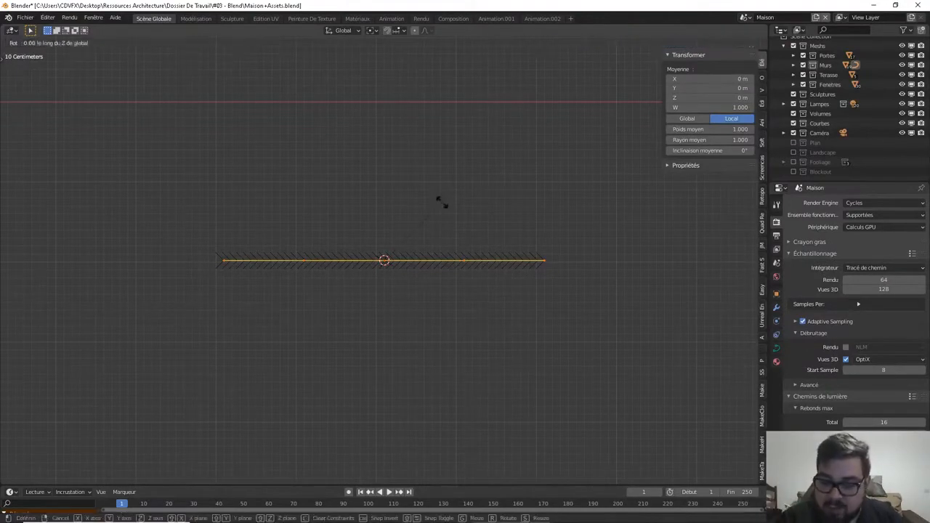
pyautogui.write('90')
pyautogui.press('Return')
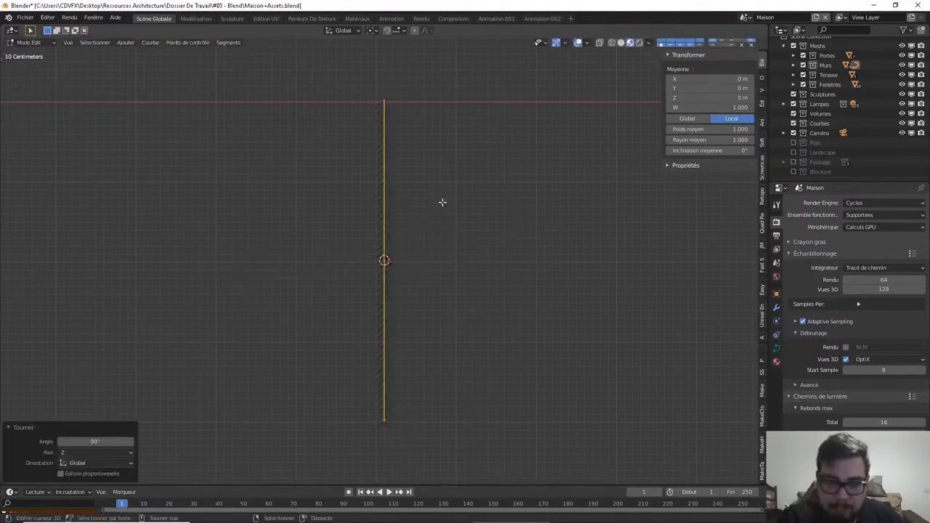
# Move the path's end control point at local Y 2 m by 1 m along X
pyautogui.keyDown('shift'); pyautogui.moveTo(417, 136); pyautogui.dragTo(429, 203, button='middle'); pyautogui.keyUp('shift')
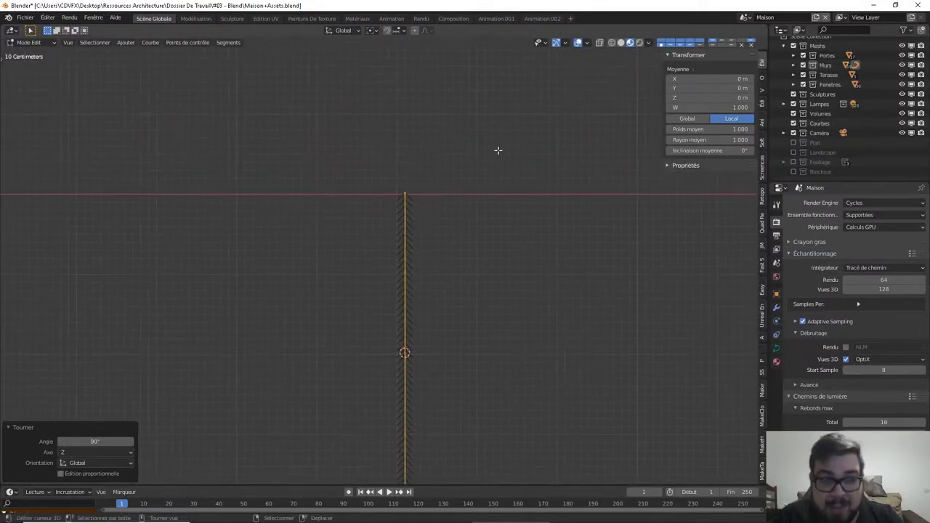
pyautogui.click(408, 185)
pyautogui.press('e')
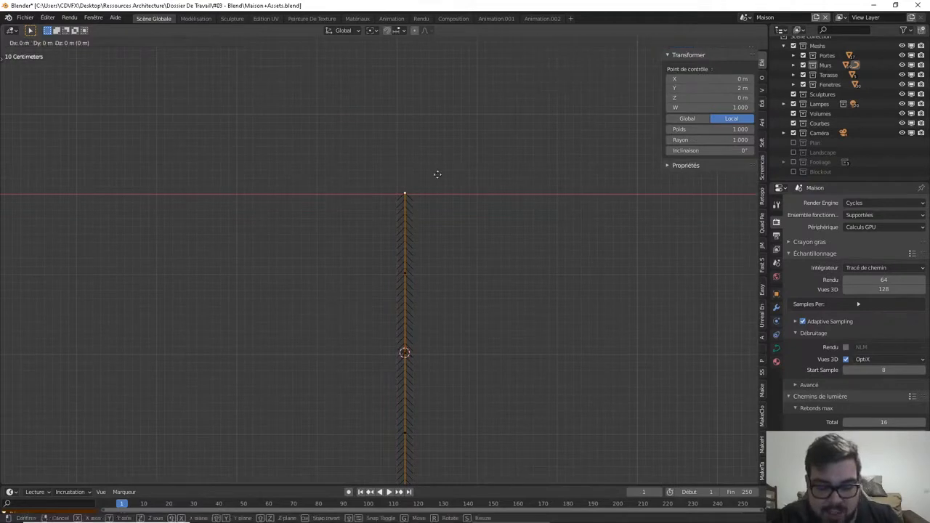
pyautogui.press('y')
pyautogui.write('x')
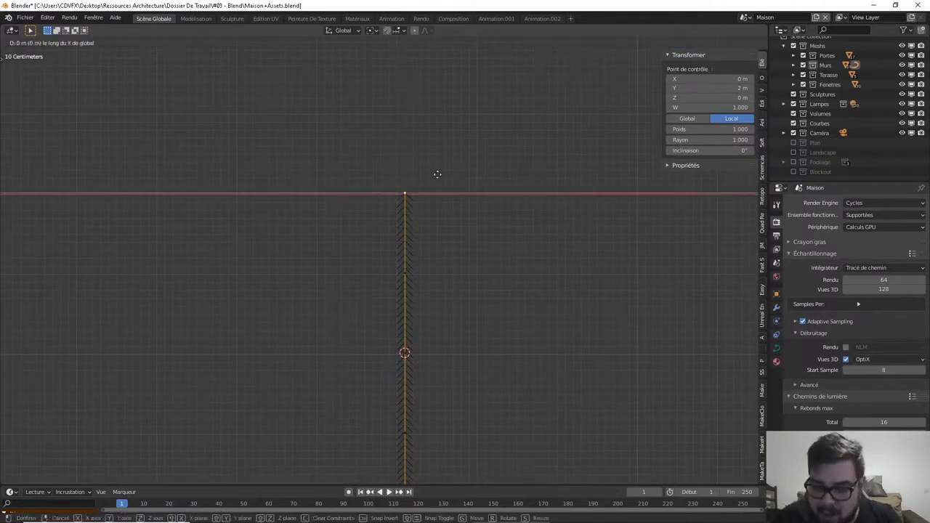
pyautogui.write('1')
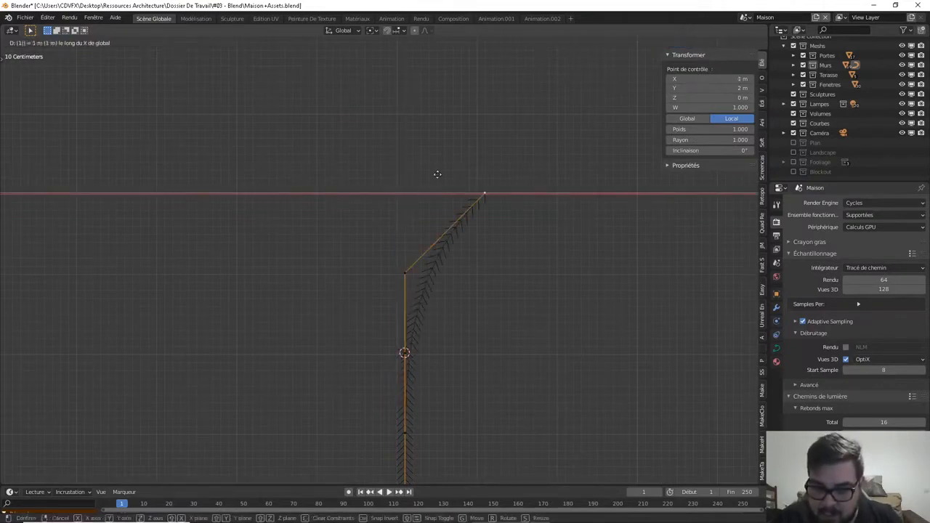
pyautogui.press('Return')
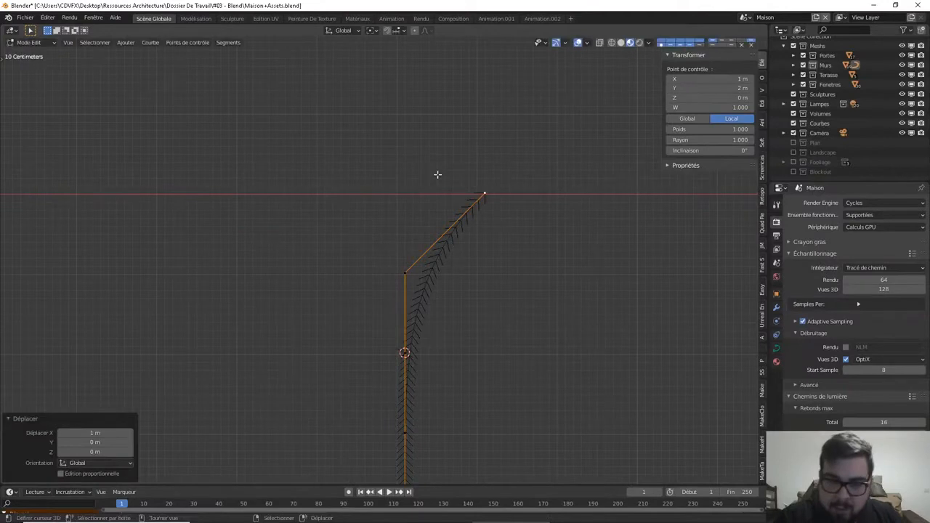
# Move the adjacent control point 1 m along Y to square the corner, and the end point another 1 m along X
pyautogui.click(408, 271)
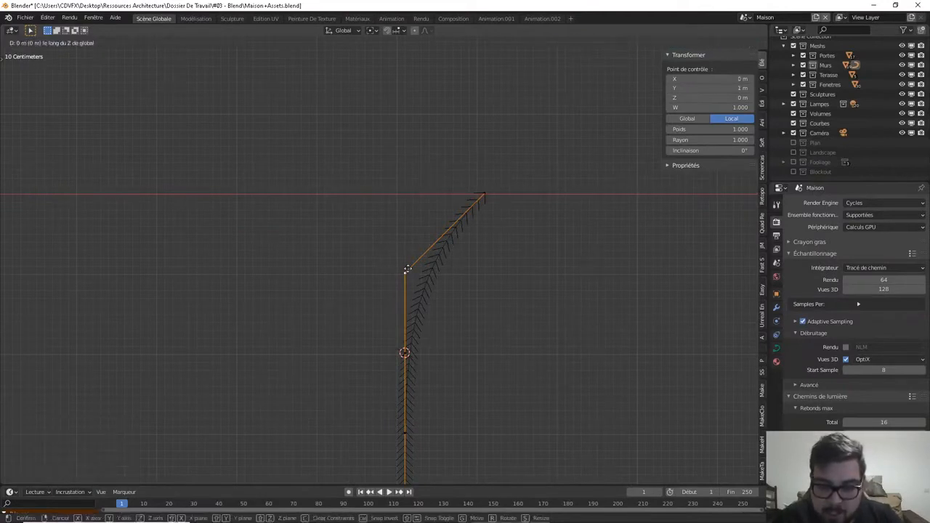
pyautogui.write('y1')
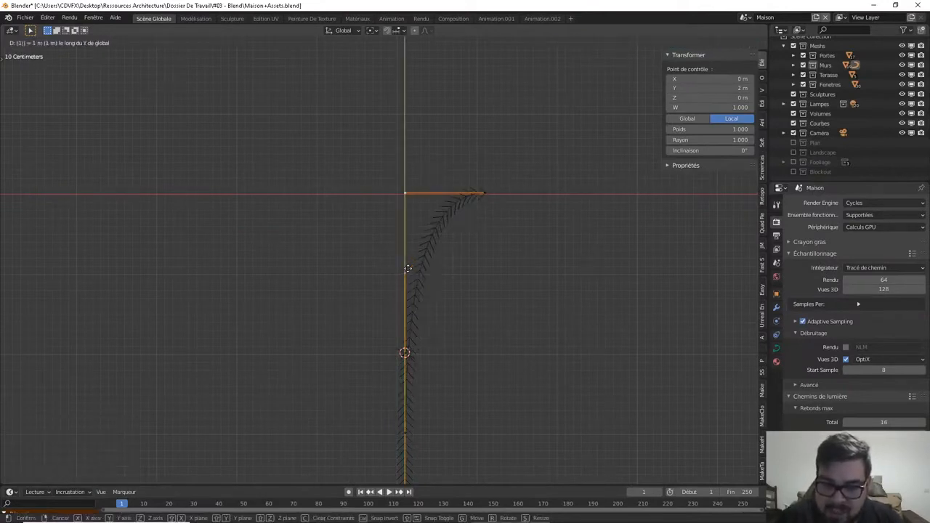
pyautogui.press('Return')
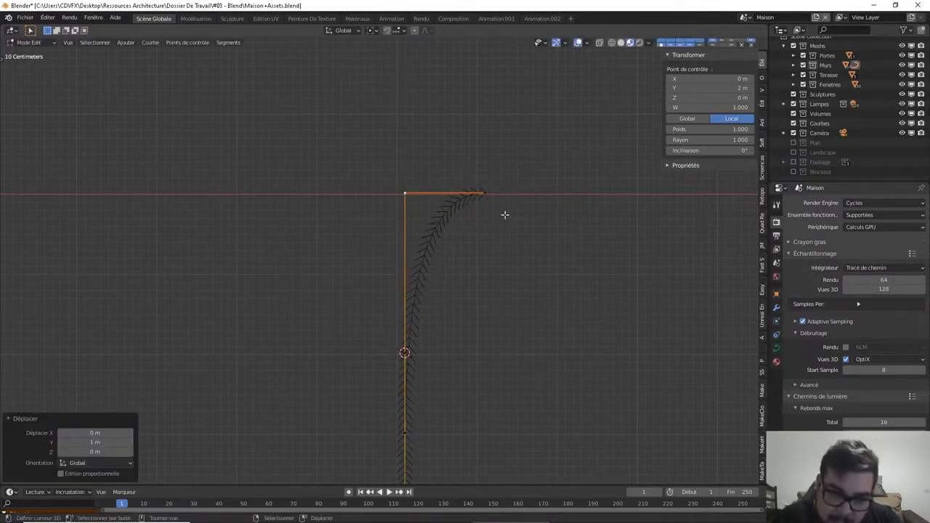
pyautogui.click(486, 193)
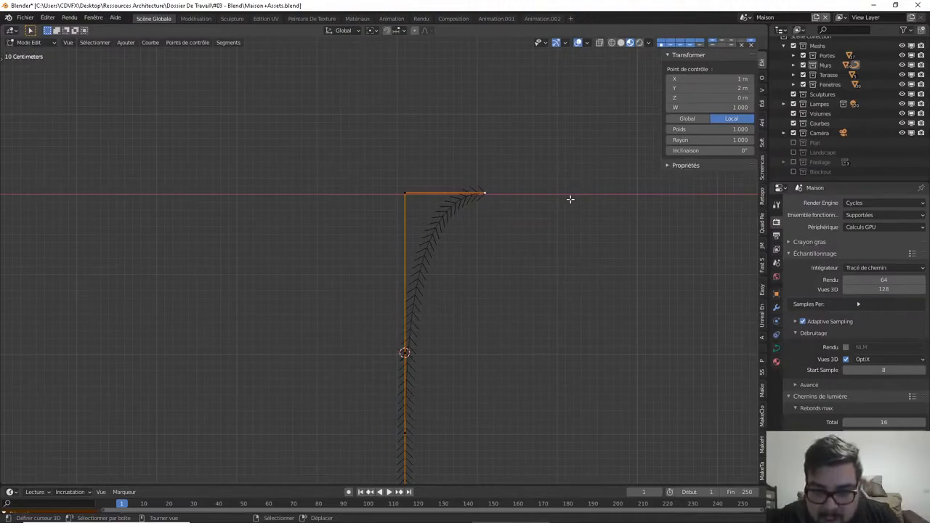
pyautogui.write('gx')
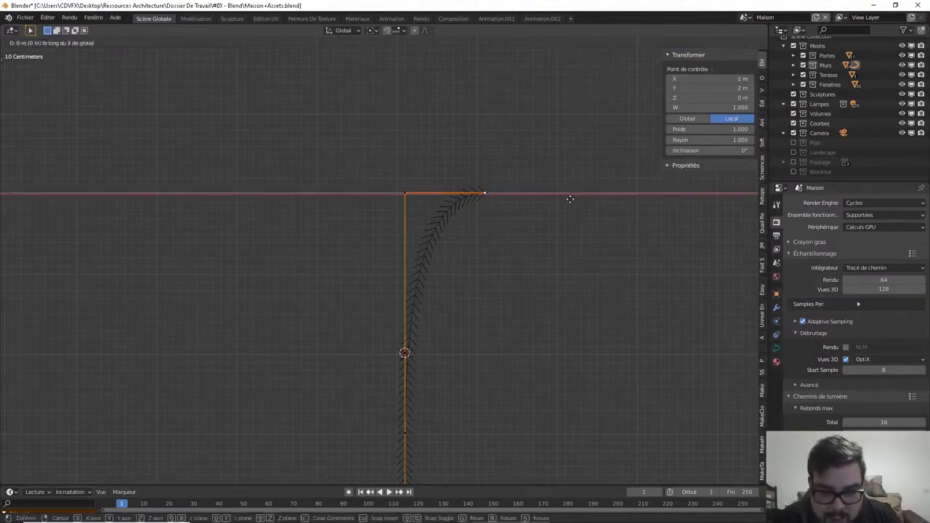
pyautogui.write('1')
pyautogui.press('Return')
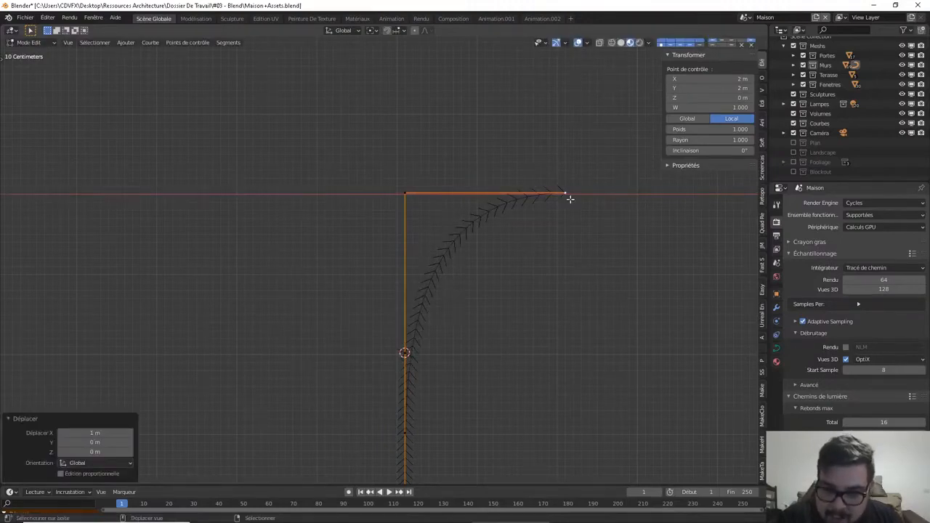
# Extrude a new control point from the path's horizontal end, 2 m along X
pyautogui.keyDown('ctrl'); pyautogui.scroll(-2, 454, 155); pyautogui.keyUp('ctrl')
pyautogui.keyDown('shift'); pyautogui.moveTo(454, 155); pyautogui.dragTo(439, 145, button='middle'); pyautogui.keyUp('shift')
pyautogui.press('g')
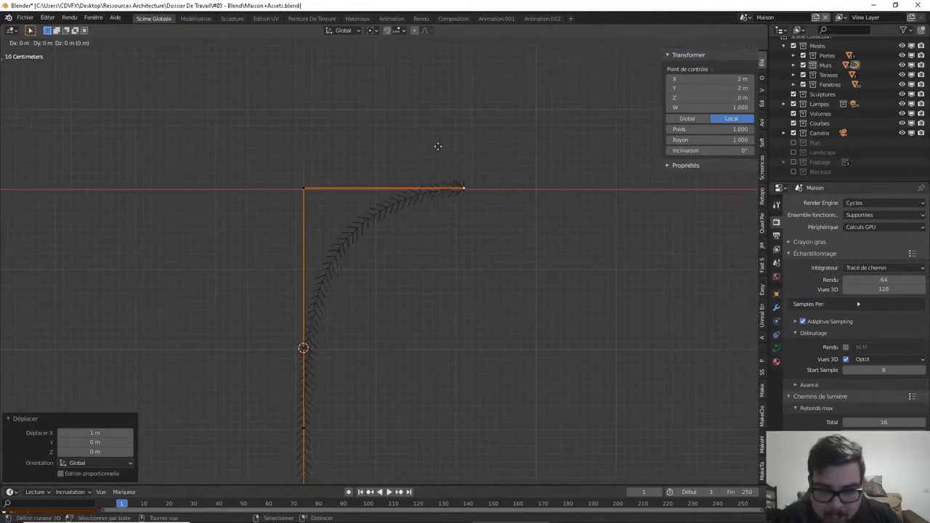
pyautogui.write('x')
pyautogui.write('2')
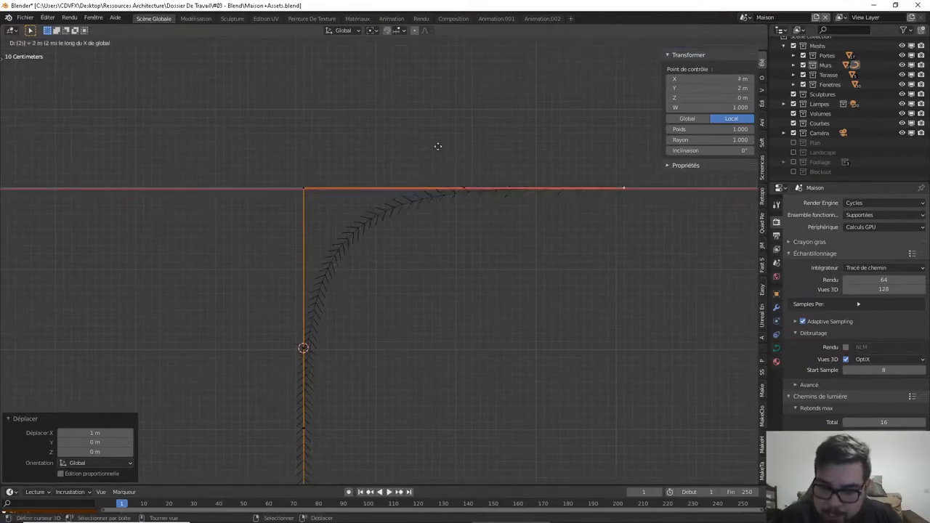
pyautogui.press('Return')
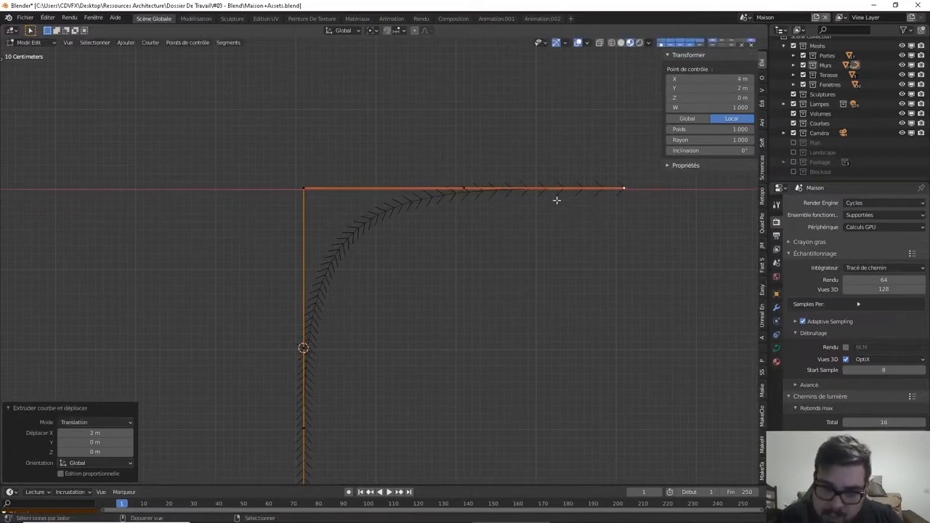
# Extrude the path's vertical end by -1 m along Y and return to object mode
pyautogui.keyDown('shift'); pyautogui.moveTo(520, 187); pyautogui.dragTo(454, 151, button='middle'); pyautogui.keyUp('shift')
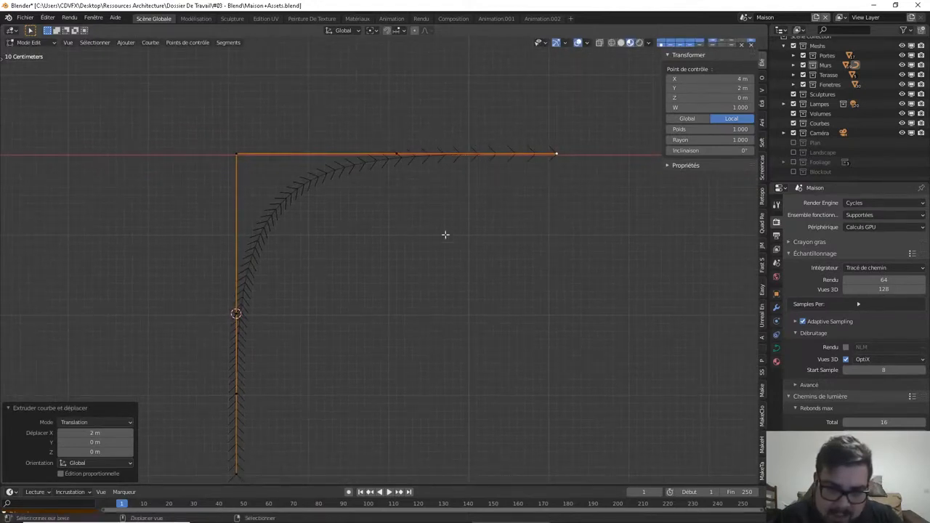
pyautogui.keyDown('shift'); pyautogui.moveTo(442, 235); pyautogui.dragTo(492, 106, button='middle'); pyautogui.keyUp('shift')
pyautogui.scroll(-3, 449, 181)
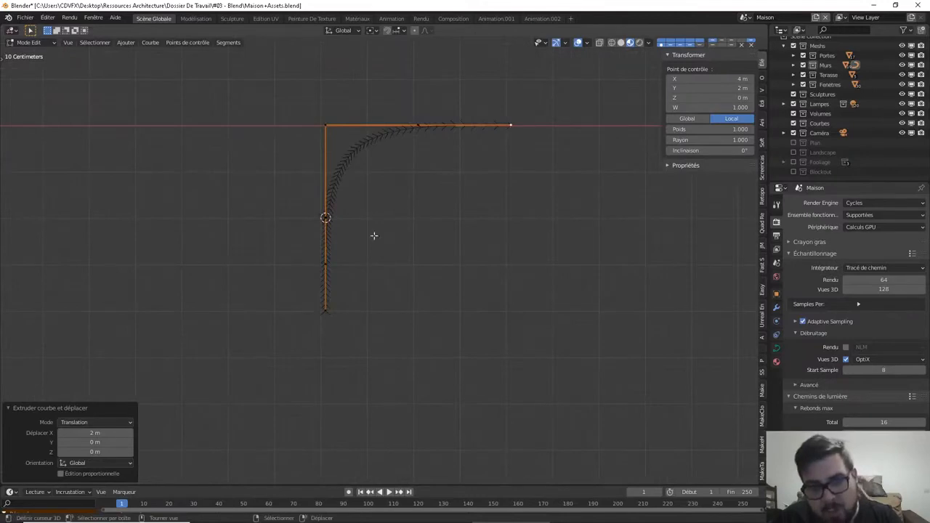
pyautogui.rightClick(325, 312)
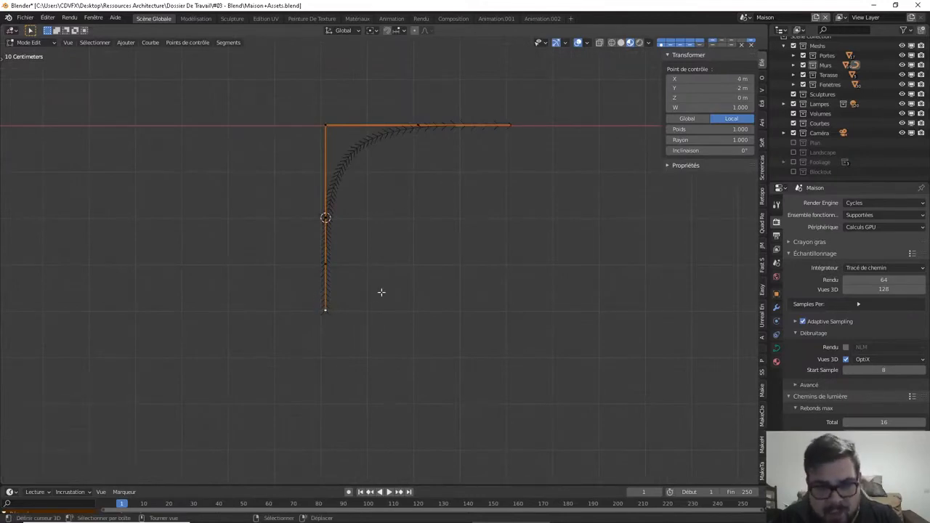
pyautogui.keyDown('shift'); pyautogui.moveTo(392, 260); pyautogui.dragTo(406, 216, button='middle'); pyautogui.keyUp('shift')
pyautogui.press('g')
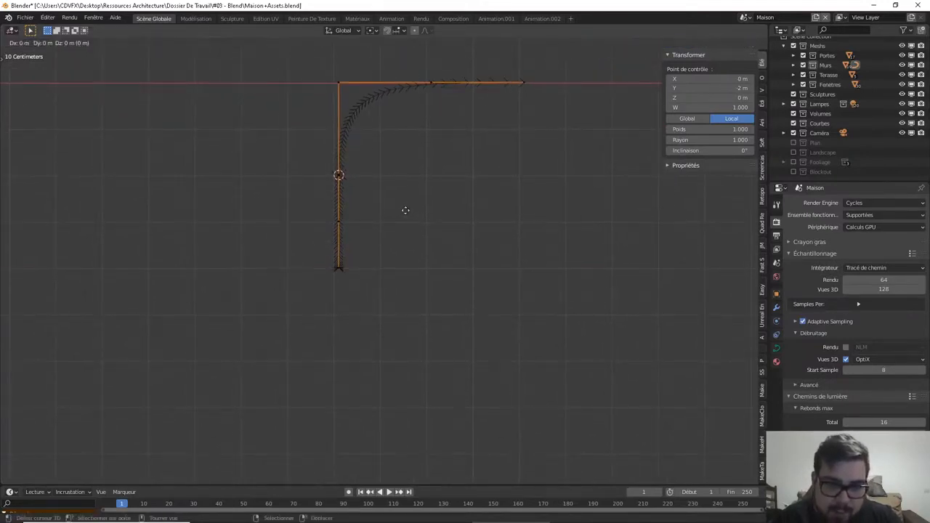
pyautogui.press('x')
pyautogui.press('Escape')
pyautogui.write('ey-1')
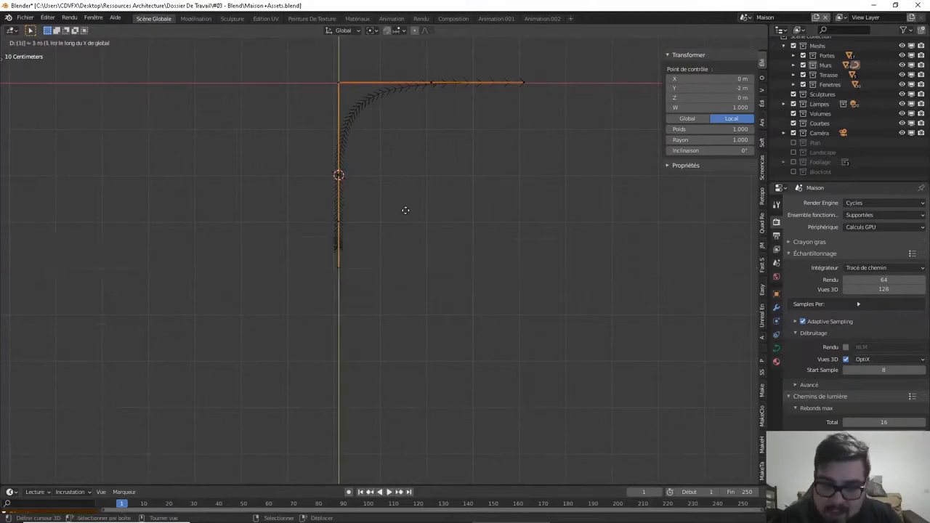
pyautogui.press('Return')
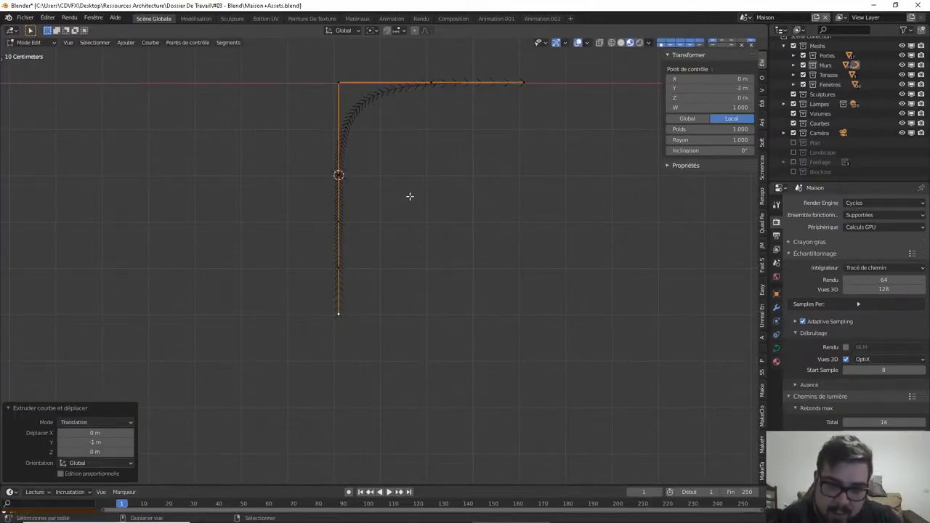
pyautogui.keyDown('shift'); pyautogui.moveTo(409, 197); pyautogui.dragTo(418, 226, button='middle'); pyautogui.keyUp('shift')
pyautogui.press('Tab')
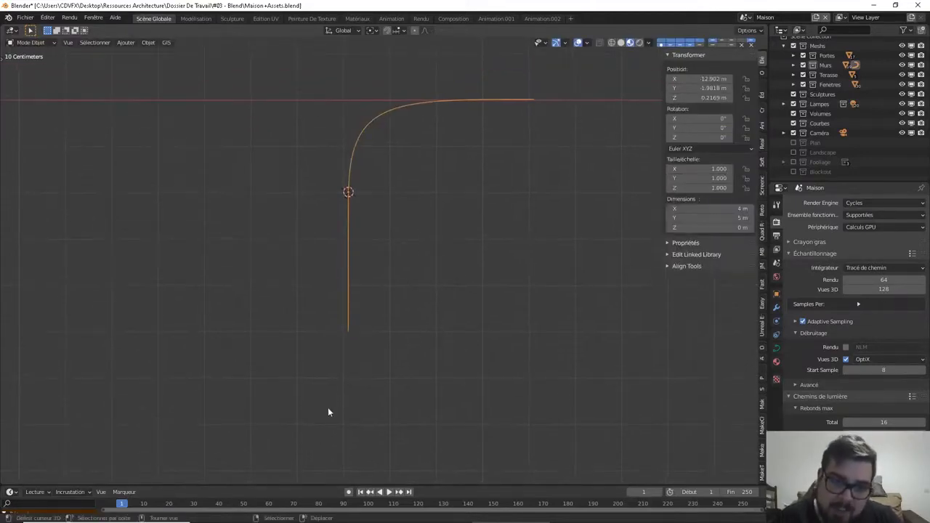
# Show the path's curve data settings, give its geometry an extrusion of 0.02 m and inspect the resulting strip
pyautogui.keyDown('shift'); pyautogui.moveTo(537, 103); pyautogui.dragTo(529, 138, button='middle'); pyautogui.keyUp('shift')
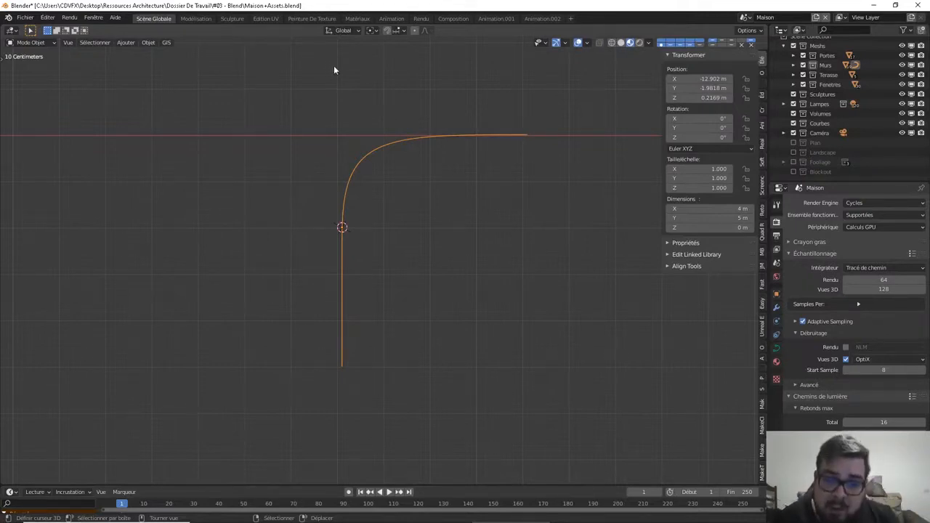
pyautogui.moveTo(379, 223); pyautogui.dragTo(452, 191, button='middle')
pyautogui.press('KP_1')
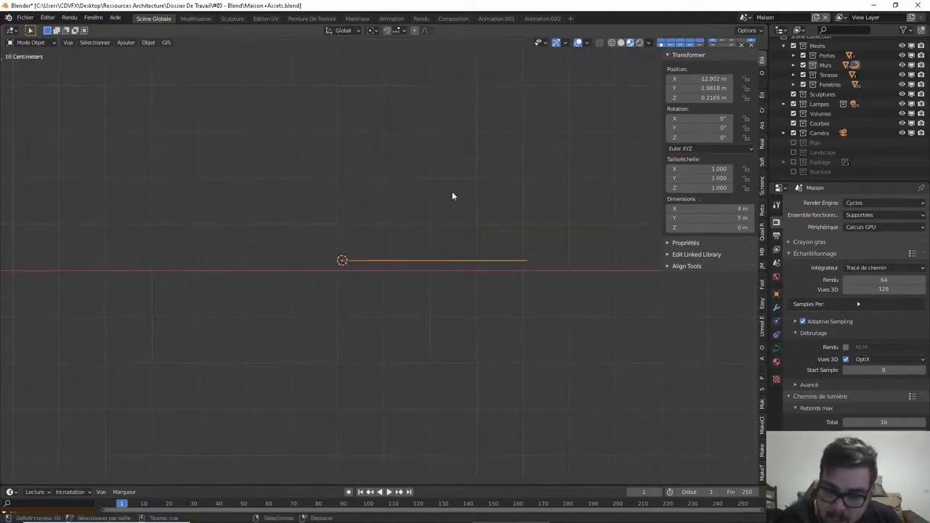
pyautogui.press('KP_7')
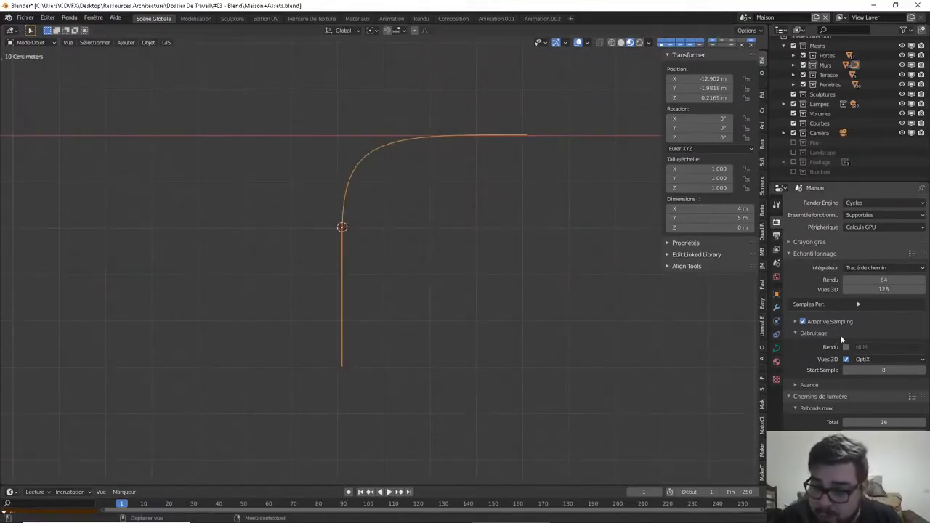
pyautogui.click(776, 349)
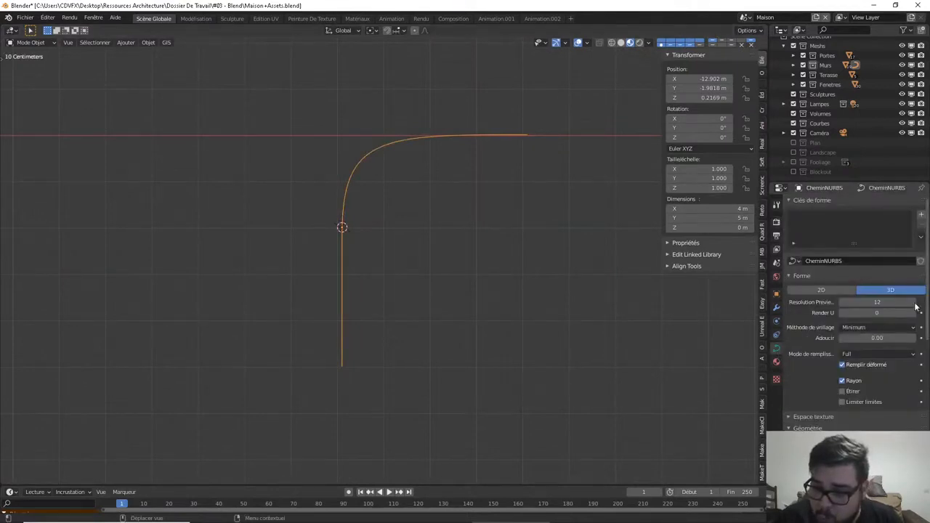
pyautogui.scroll(-3, 870, 370)
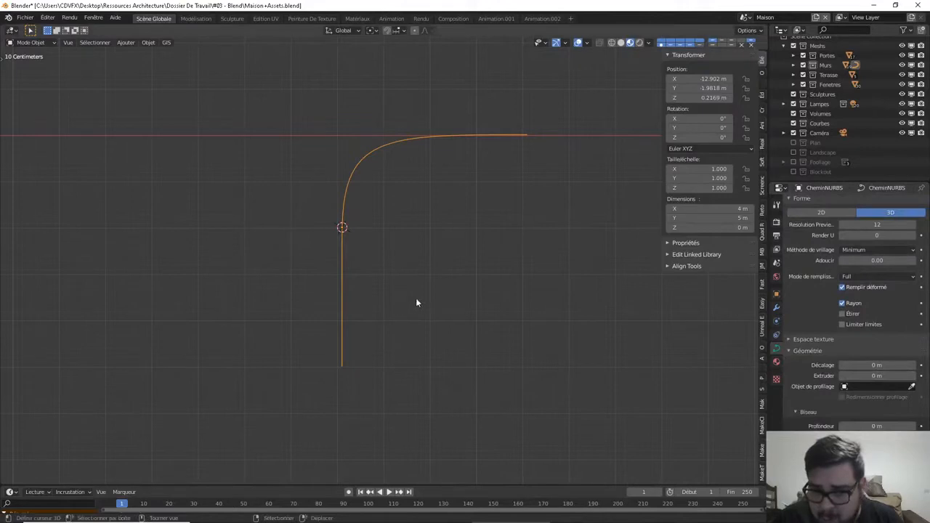
pyautogui.click(915, 376)
pyautogui.click(914, 377)
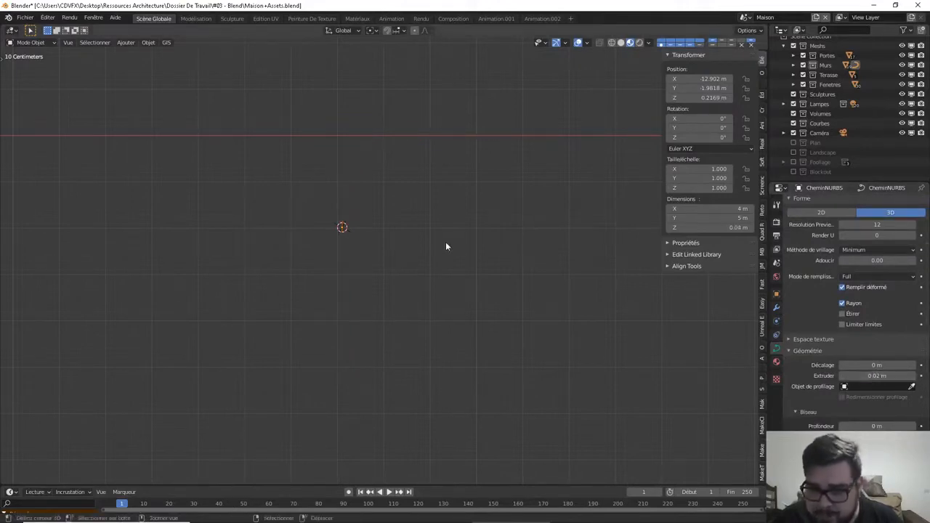
pyautogui.moveTo(446, 245); pyautogui.dragTo(341, 143, button='middle')
pyautogui.moveTo(570, 288); pyautogui.dragTo(422, 283, button='middle')
pyautogui.scroll(3, 422, 283)
pyautogui.moveTo(315, 262); pyautogui.dragTo(374, 287, button='middle')
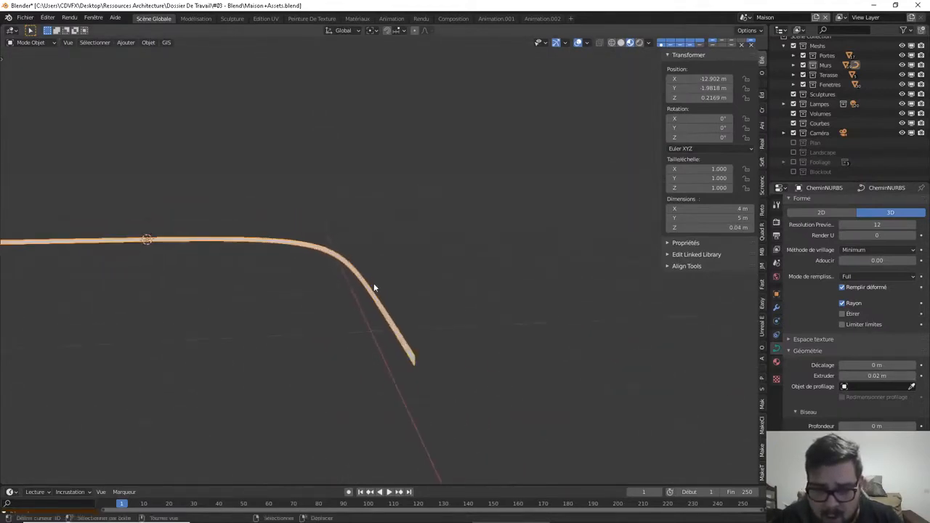
# Increase the curve's extrusion to 0.1 m and check the strip from its end
pyautogui.click(912, 377)
pyautogui.click(912, 376)
pyautogui.click(913, 376)
pyautogui.click(913, 376)
pyautogui.click(913, 377)
pyautogui.click(912, 377)
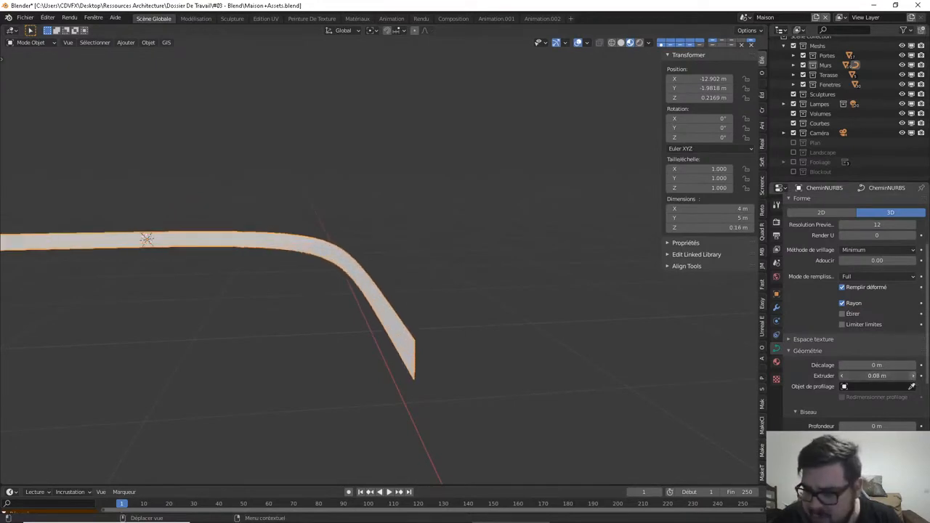
pyautogui.click(913, 377)
pyautogui.click(913, 377)
pyautogui.moveTo(375, 380); pyautogui.dragTo(494, 370, button='middle')
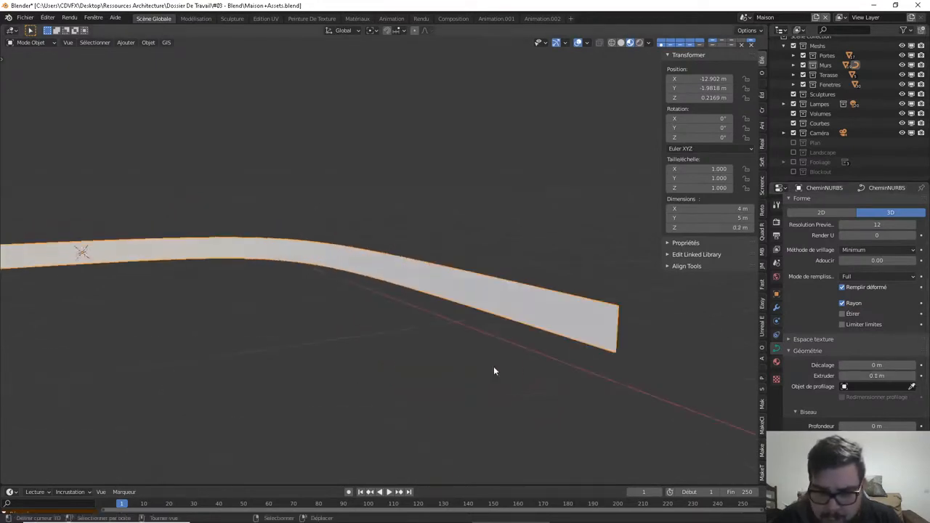
# Raise the curve's bevel resolution to 12
pyautogui.scroll(-2, 901, 390)
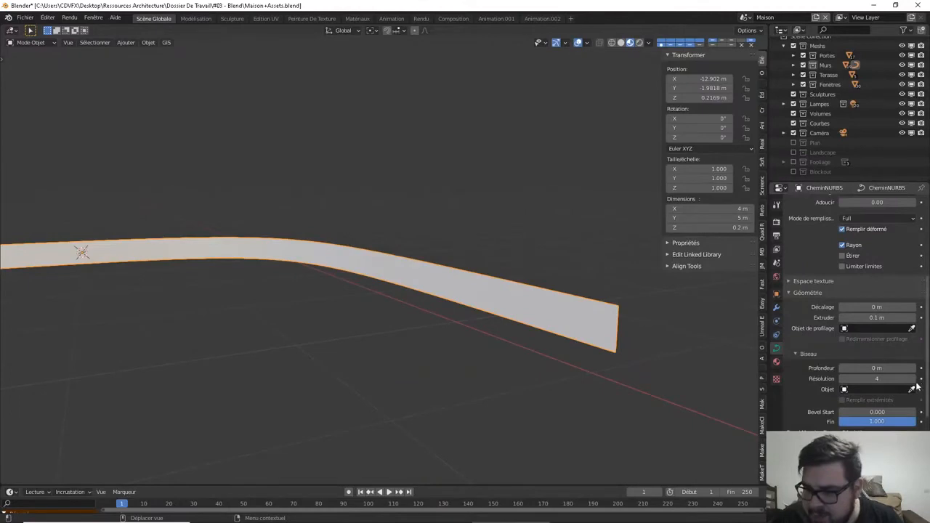
pyautogui.click(913, 379)
pyautogui.click(914, 379)
pyautogui.click(913, 378)
pyautogui.click(913, 379)
pyautogui.click(913, 378)
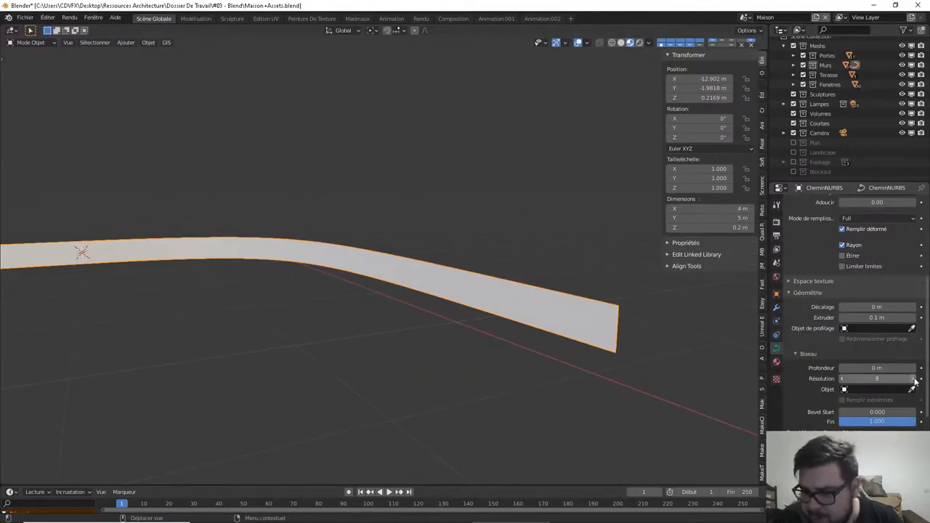
pyautogui.click(913, 379)
pyautogui.click(913, 379)
pyautogui.click(913, 378)
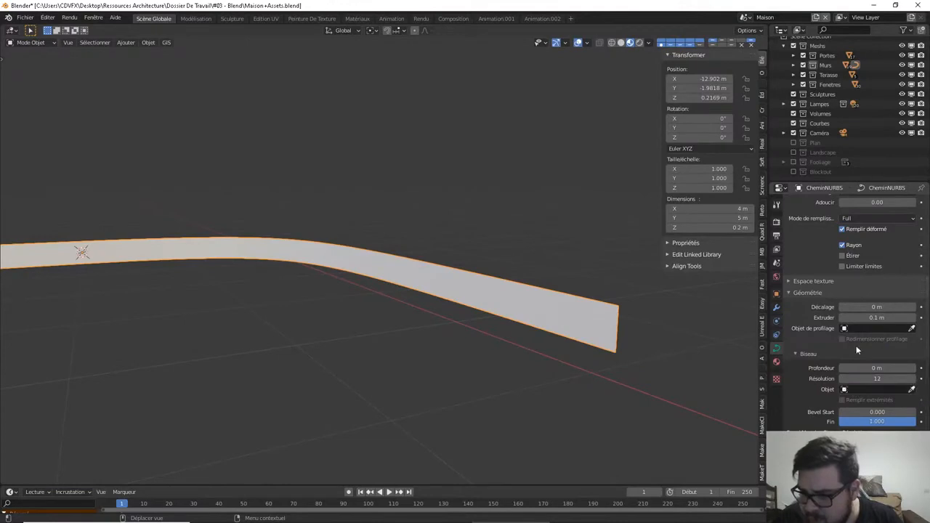
# Set the path curve's bevel depth to 0.06 m and check the rounded profile at its open end
pyautogui.click(913, 369)
pyautogui.click(913, 368)
pyautogui.click(913, 368)
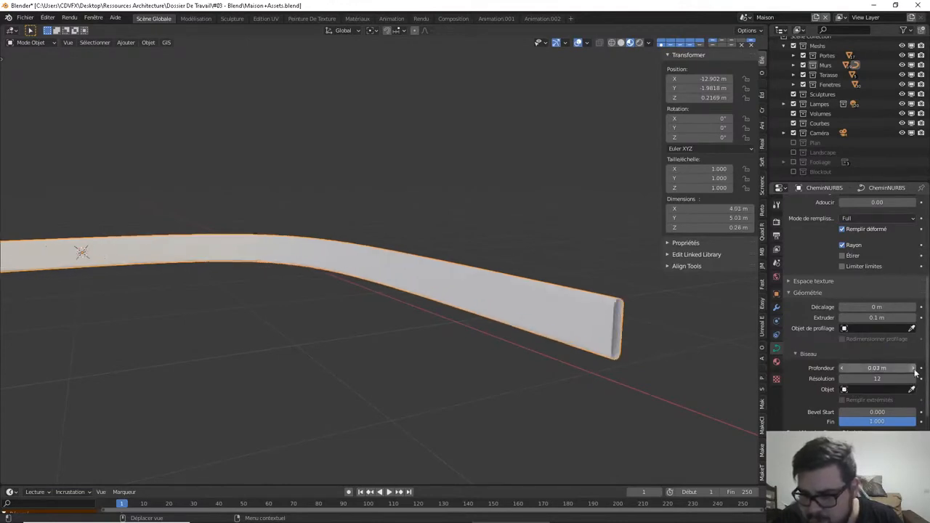
pyautogui.click(914, 368)
pyautogui.click(914, 369)
pyautogui.click(914, 370)
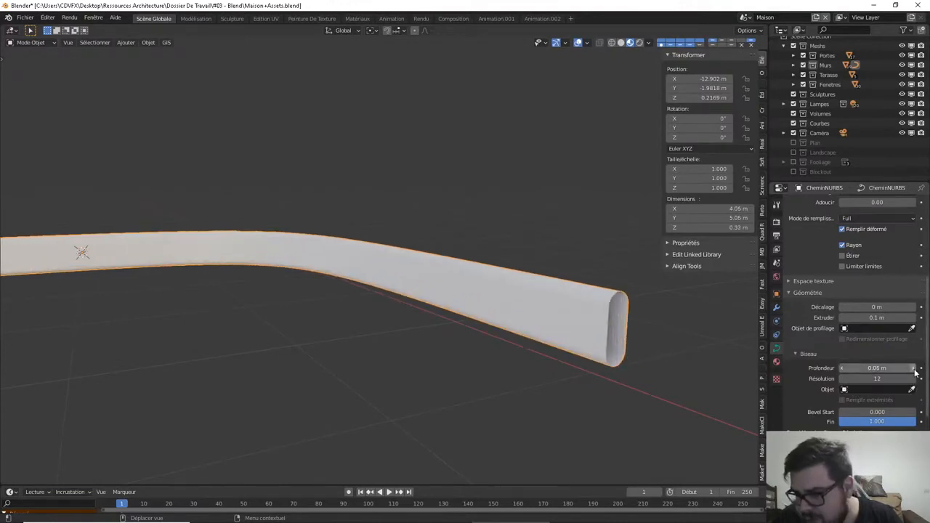
pyautogui.click(914, 369)
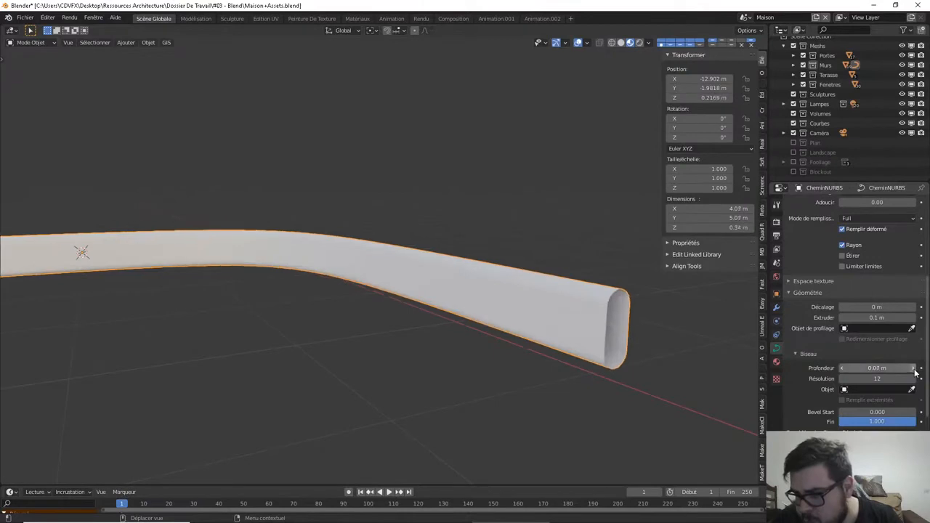
pyautogui.click(843, 369)
pyautogui.moveTo(686, 380); pyautogui.dragTo(662, 380, button='middle')
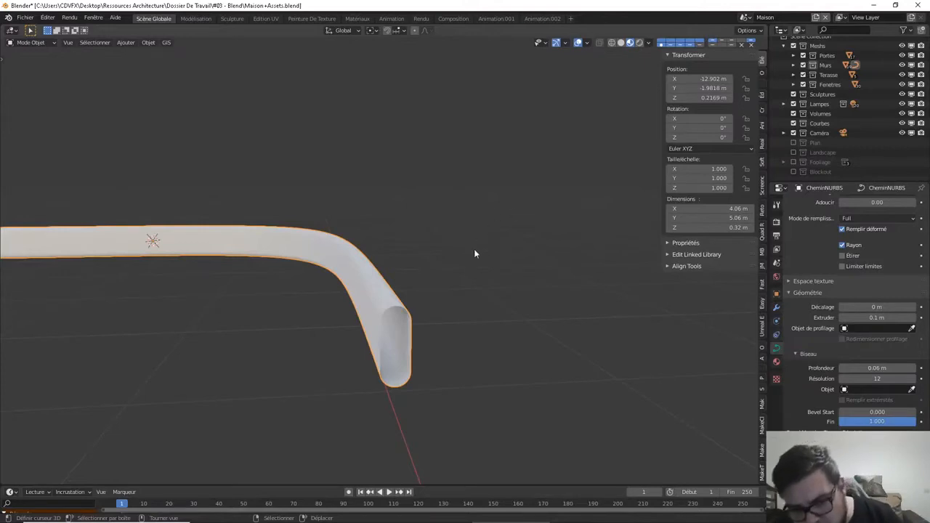
pyautogui.moveTo(442, 356); pyautogui.dragTo(503, 339, button='middle')
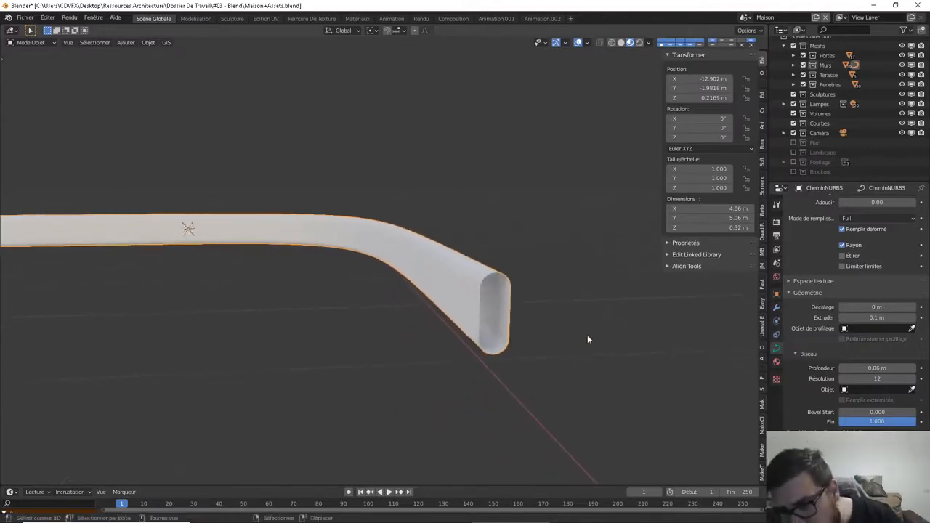
# Convert the bevelled path curve into a mesh
pyautogui.scroll(-2, 923, 395)
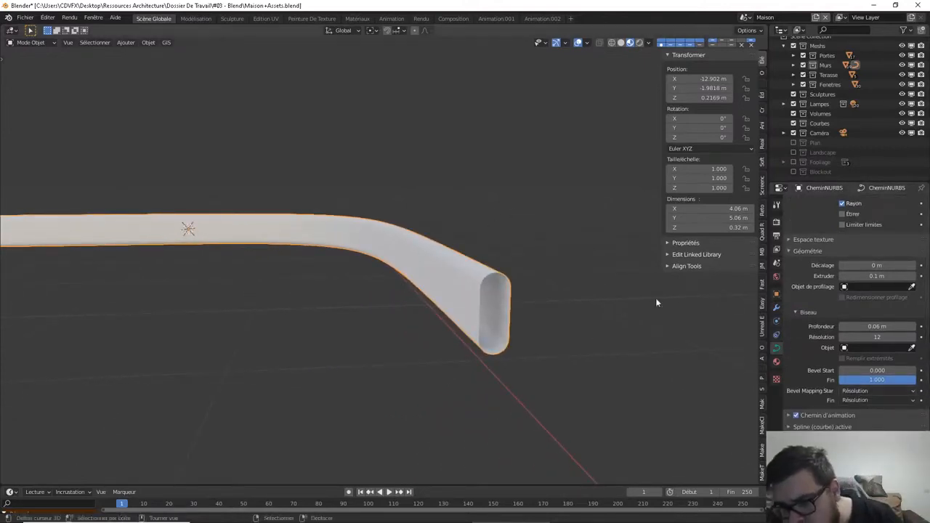
pyautogui.hotkey('alt', 'c')
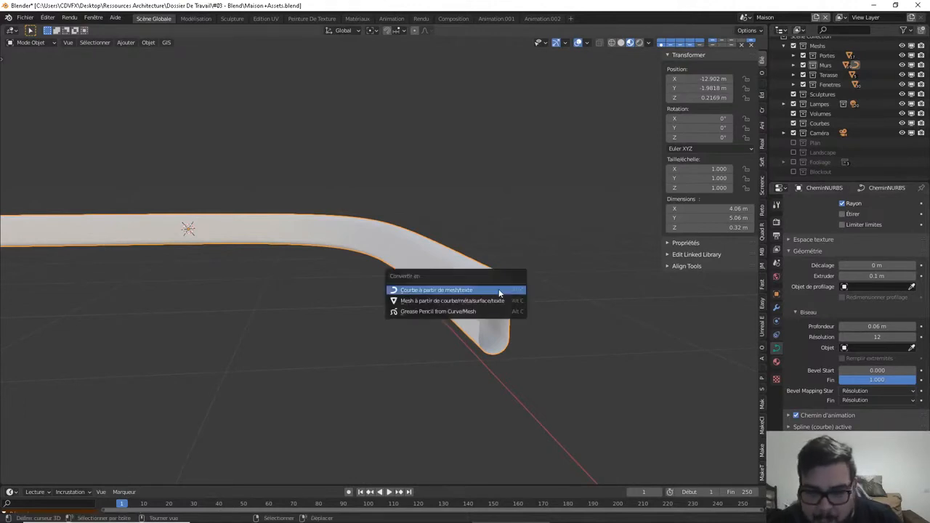
pyautogui.click(488, 300)
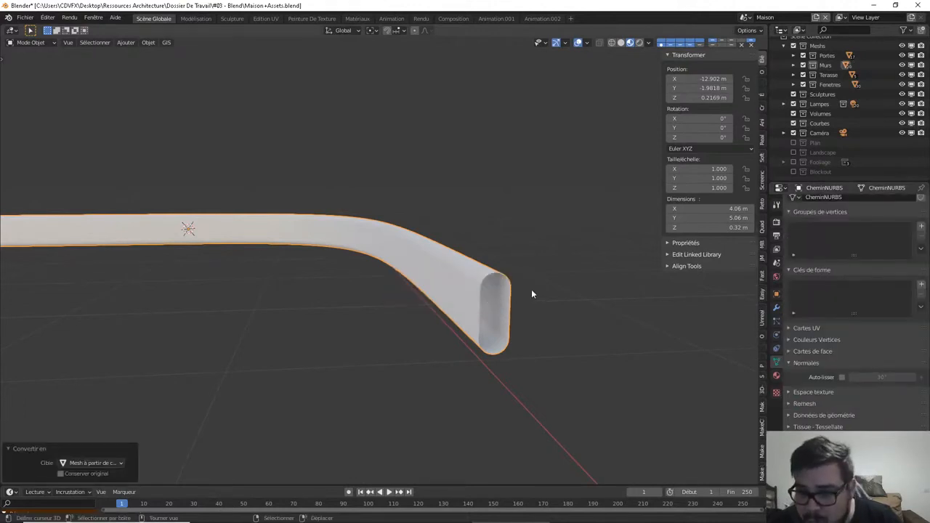
# Rotate the converted path mesh 90° about the global X axis so it stands upright
pyautogui.rightClick(483, 289)
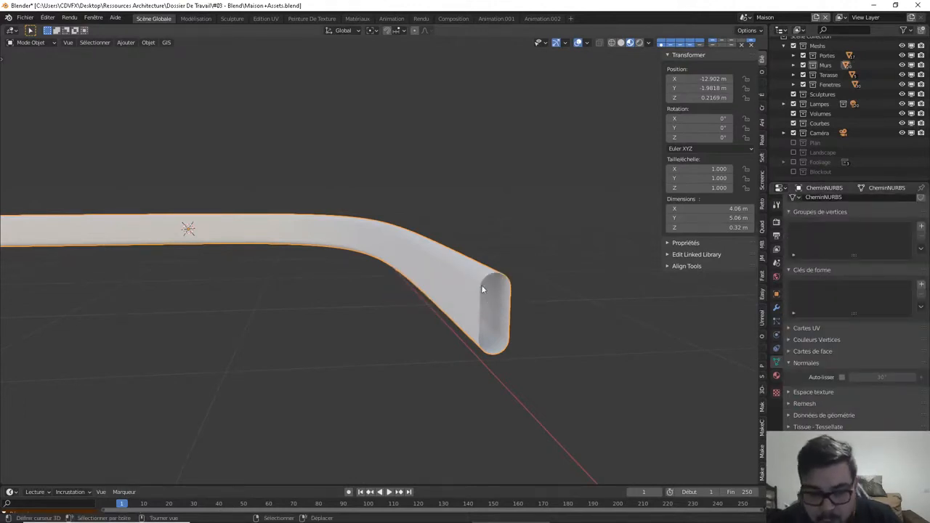
pyautogui.write('rx90')
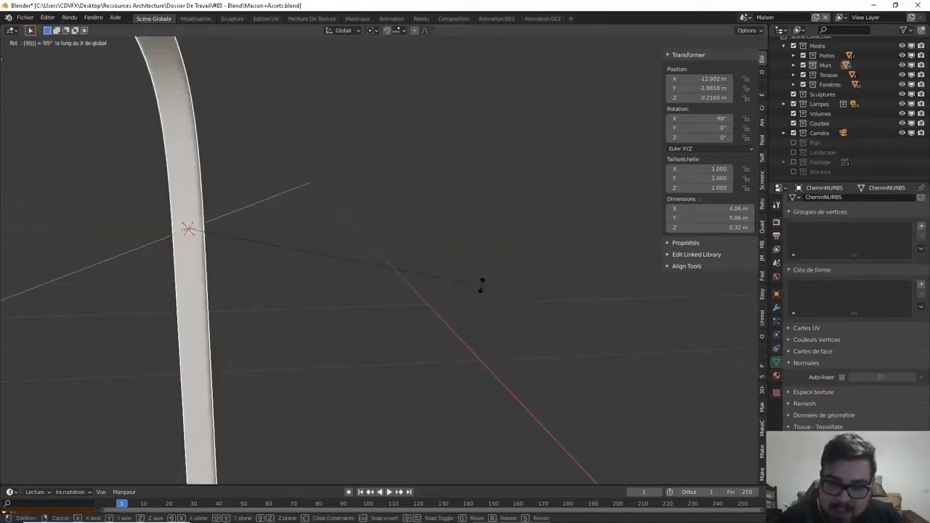
pyautogui.press('Return')
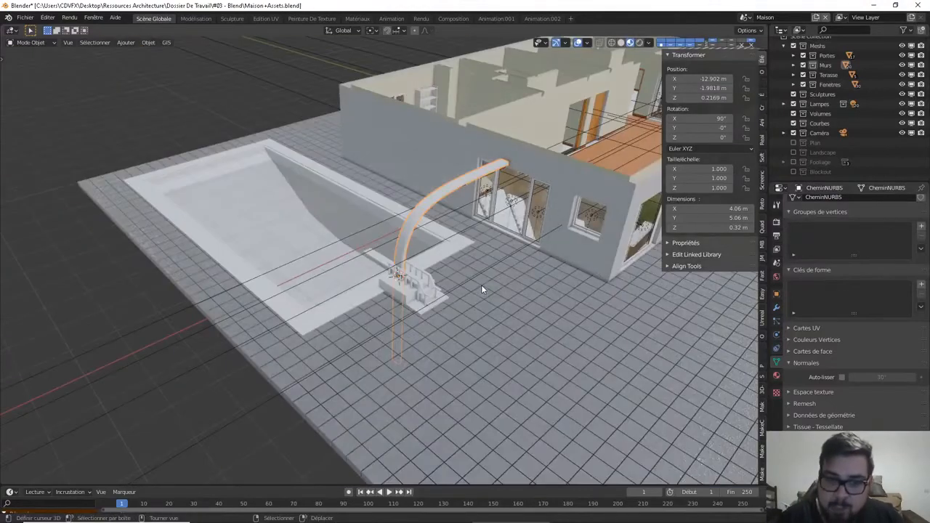
# Isolate the upright bent tube in local view and edit its mesh in edge selection mode
pyautogui.moveTo(474, 260); pyautogui.dragTo(530, 318, button='middle')
pyautogui.scroll(4, 405, 349)
pyautogui.scroll(-3, 510, 314)
pyautogui.press('KP_Divide')
pyautogui.press('Tab')
pyautogui.moveTo(394, 252); pyautogui.dragTo(101, 56, button='middle')
pyautogui.click(74, 42)
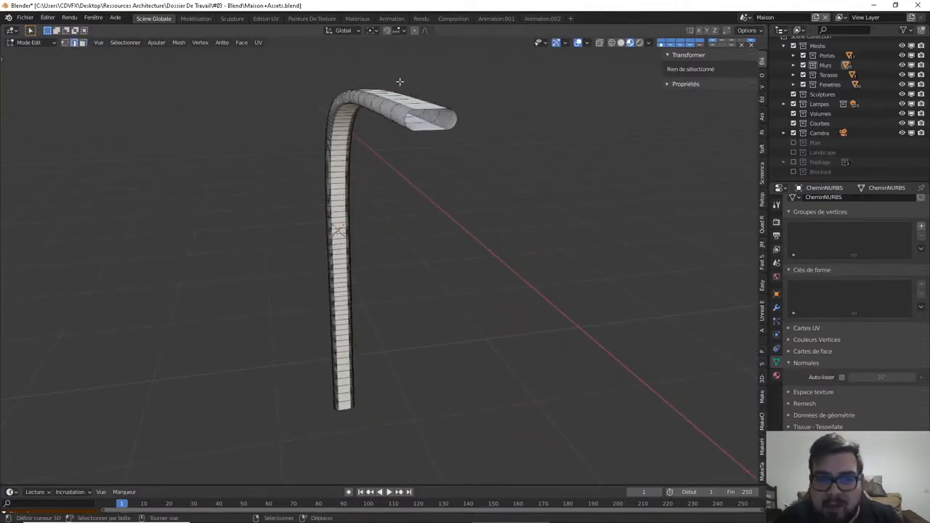
# Select the edge loop around the tube's upper open end and close it with a grid fill
pyautogui.click(429, 108)
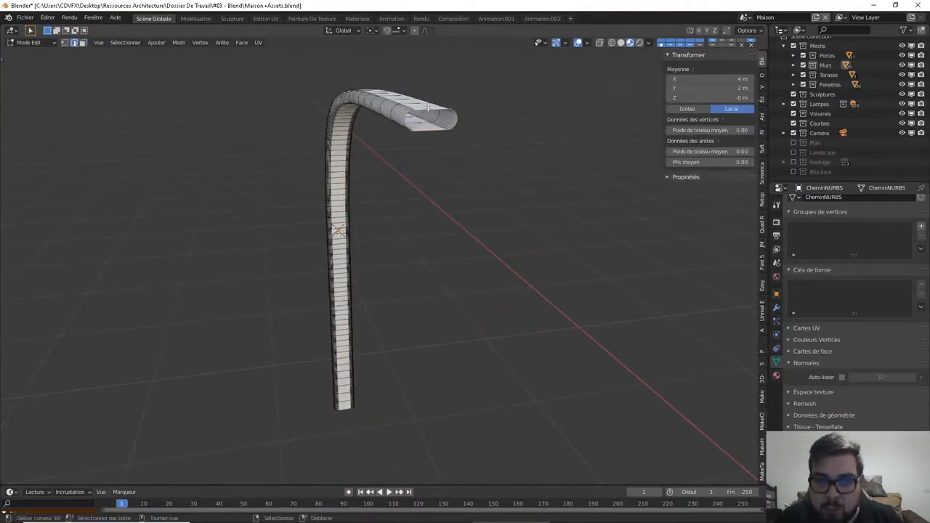
pyautogui.click(241, 42)
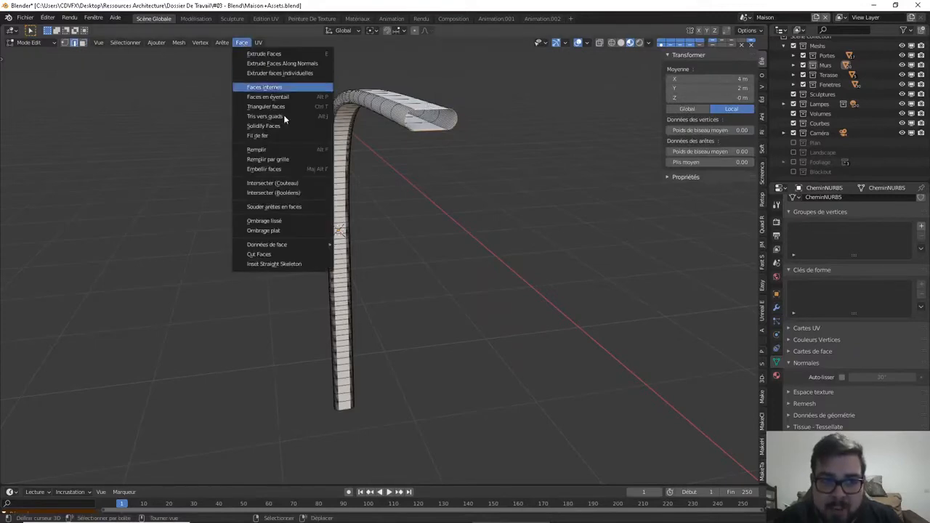
pyautogui.click(267, 159)
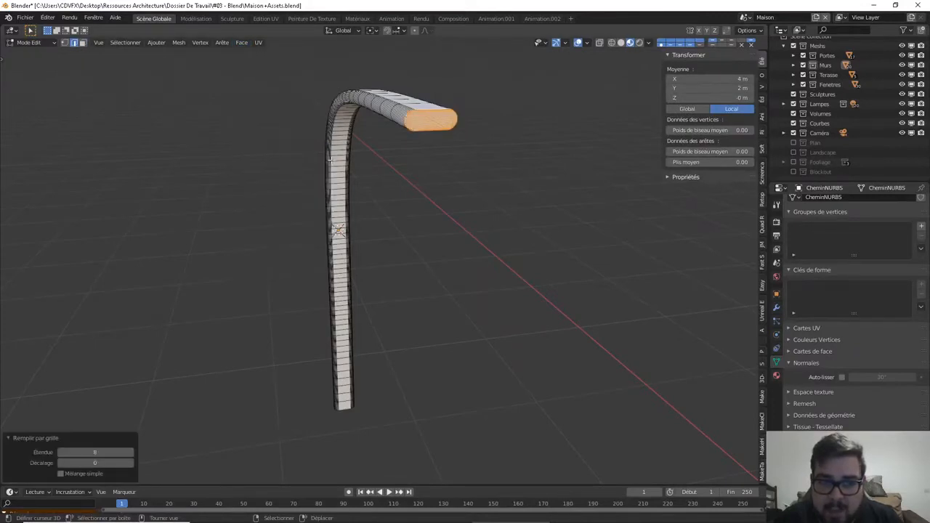
pyautogui.moveTo(466, 188); pyautogui.dragTo(444, 175, button='middle')
pyautogui.scroll(2, 479, 174)
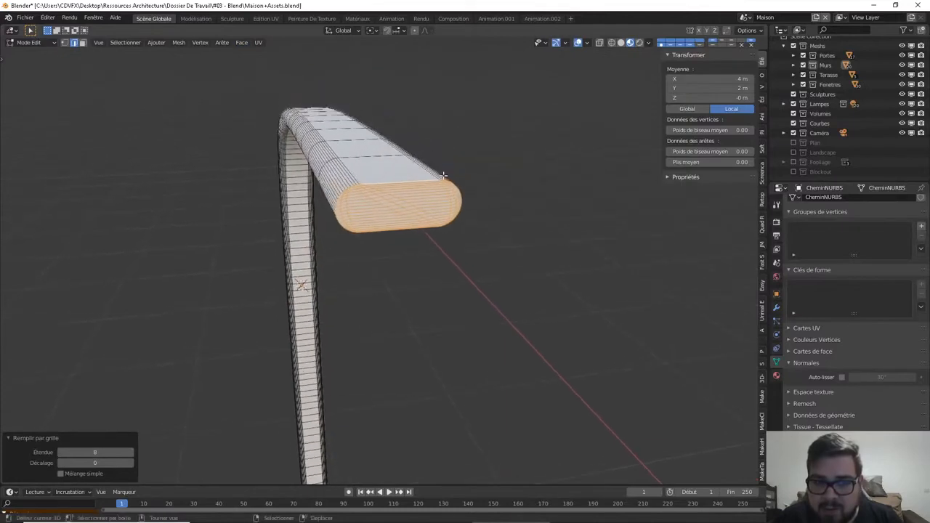
# Try a span of 23 for the upper end's grid fill
pyautogui.click(132, 452)
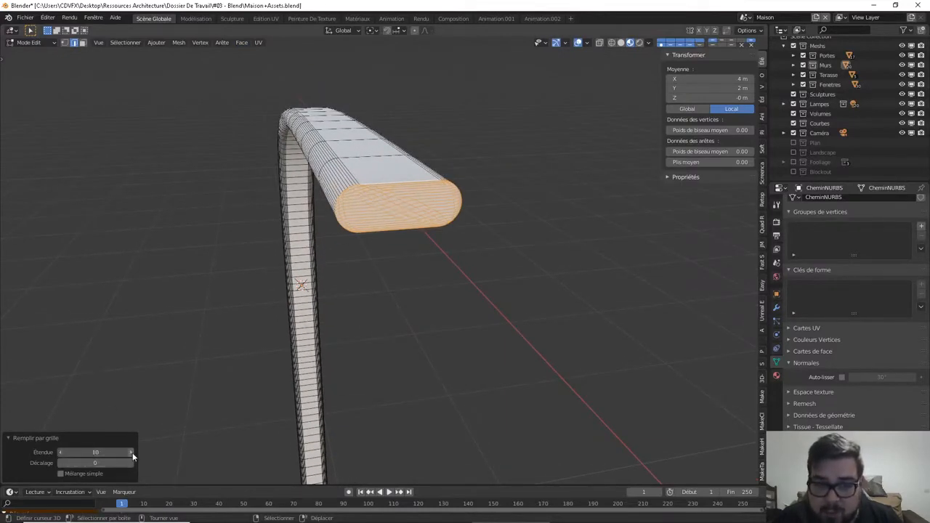
pyautogui.click(132, 453)
pyautogui.click(132, 453)
pyautogui.click(132, 453)
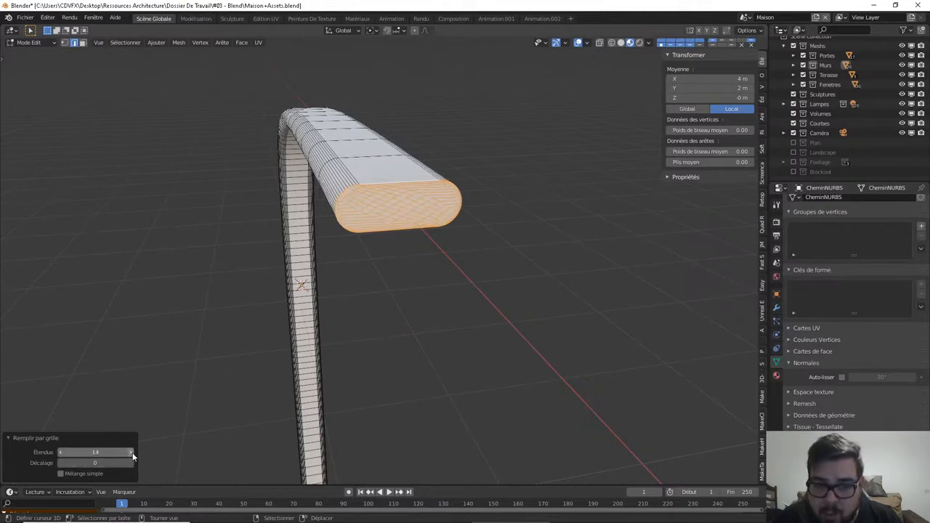
pyautogui.click(133, 453)
pyautogui.click(133, 452)
pyautogui.click(132, 453)
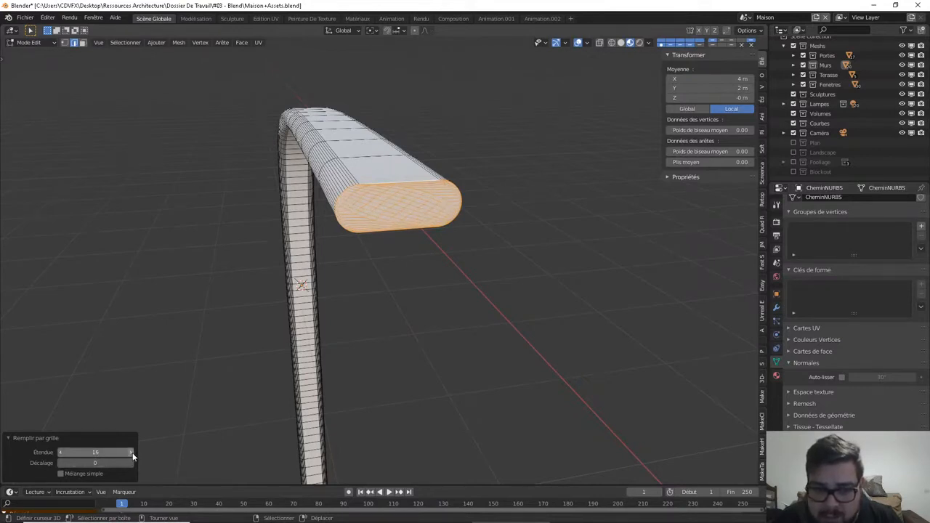
pyautogui.click(132, 453)
pyautogui.click(132, 453)
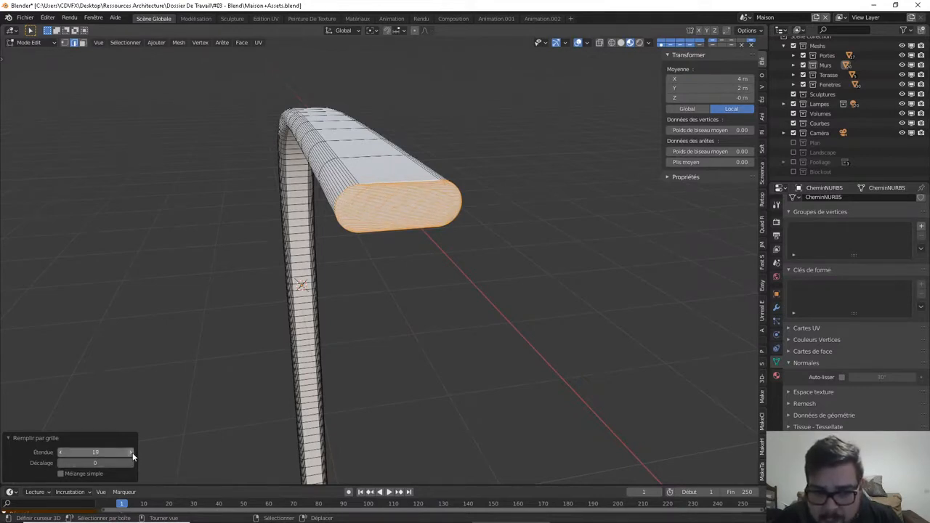
pyautogui.click(133, 452)
pyautogui.click(132, 453)
pyautogui.click(132, 452)
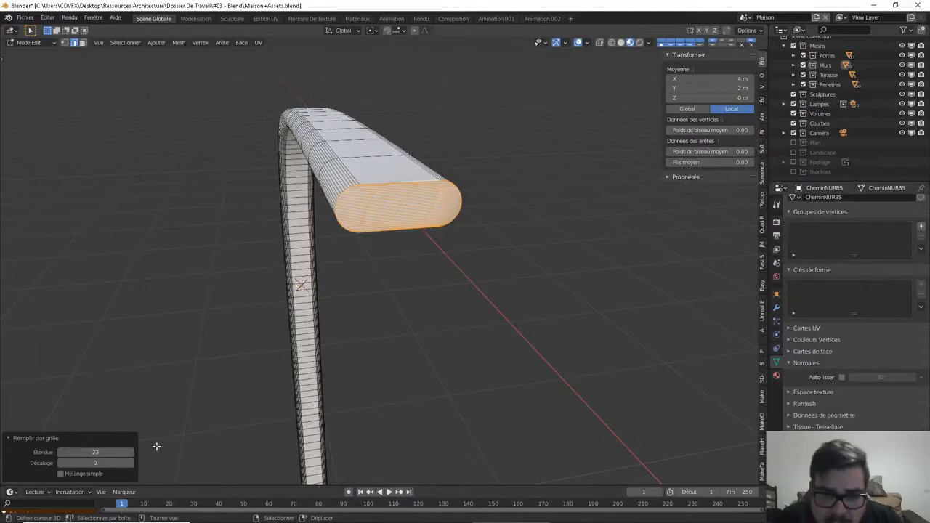
# Try an offset of 3 for the grid fill and check how its lines cross the end cap
pyautogui.scroll(5, 356, 238)
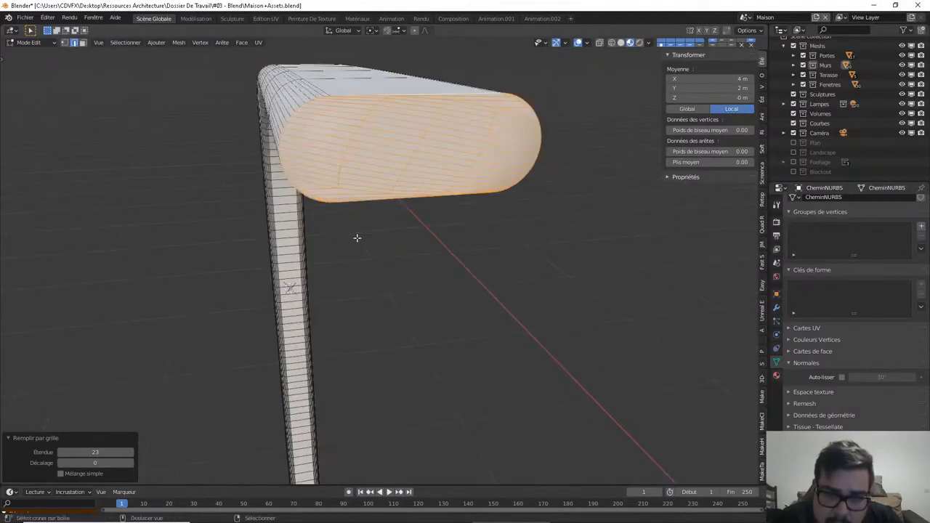
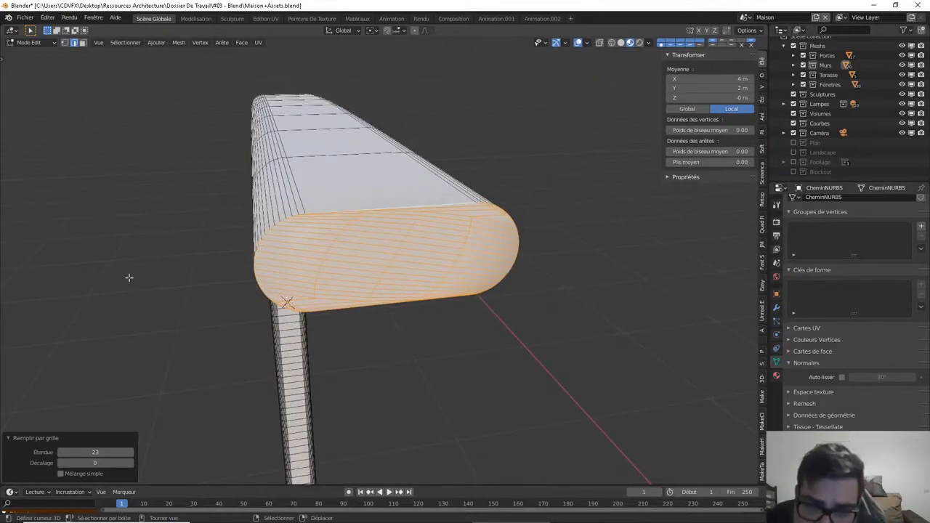
pyautogui.click(131, 463)
pyautogui.click(131, 464)
pyautogui.click(130, 463)
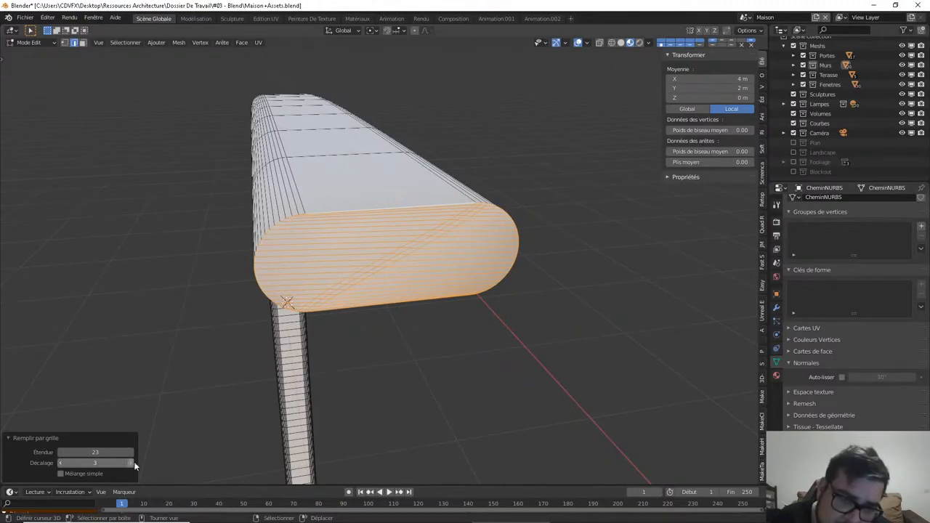
# Set the span of the upper end's grid fill to 3
pyautogui.moveTo(132, 454); pyautogui.dragTo(109, 454)
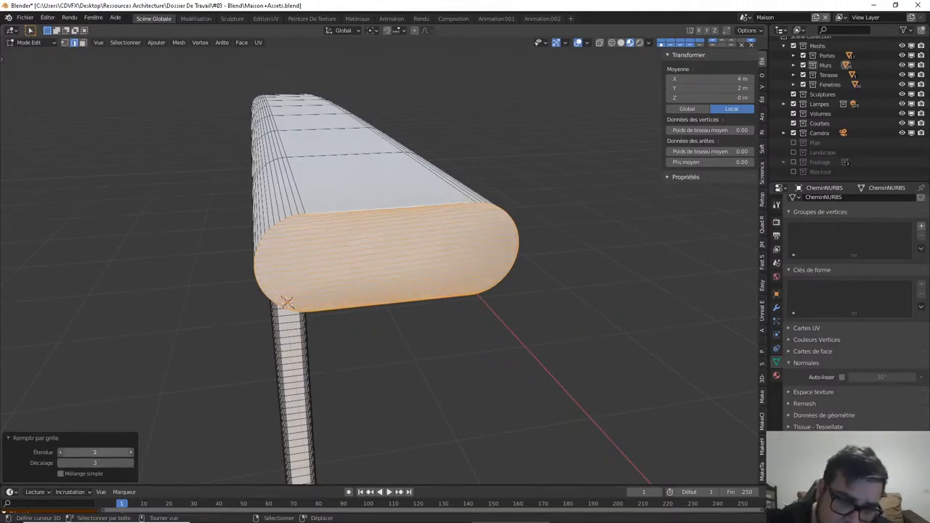
pyautogui.click(132, 454)
pyautogui.click(132, 454)
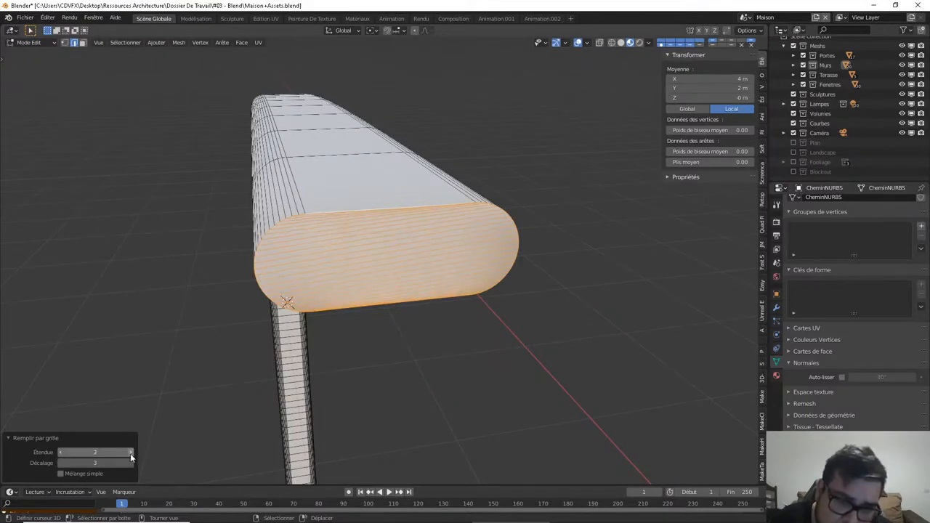
pyautogui.click(132, 454)
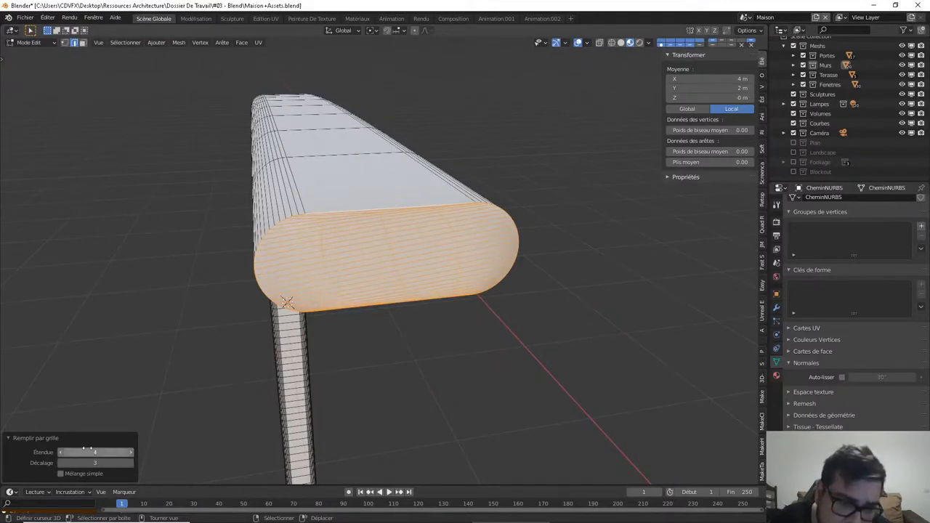
pyautogui.click(62, 452)
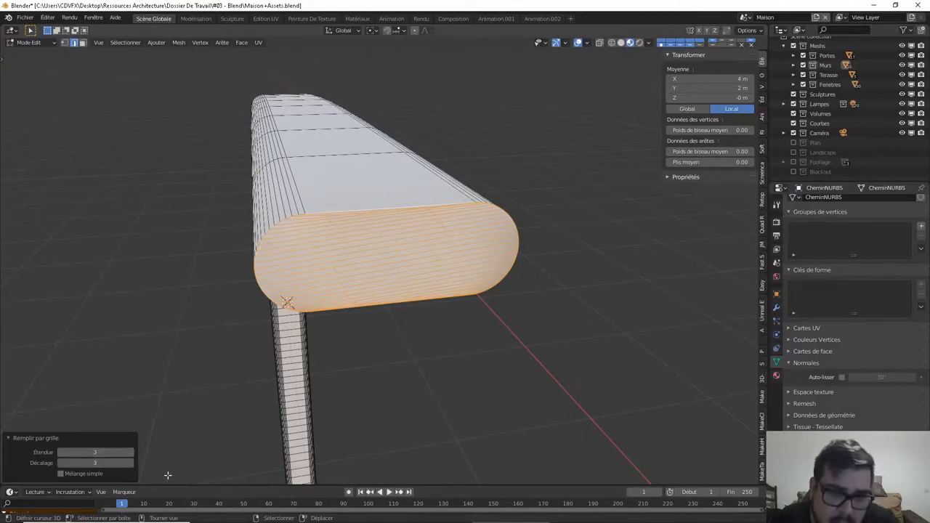
# Set the grid fill's offset to 1 so the lines run straight across the upper end cap
pyautogui.click(131, 463)
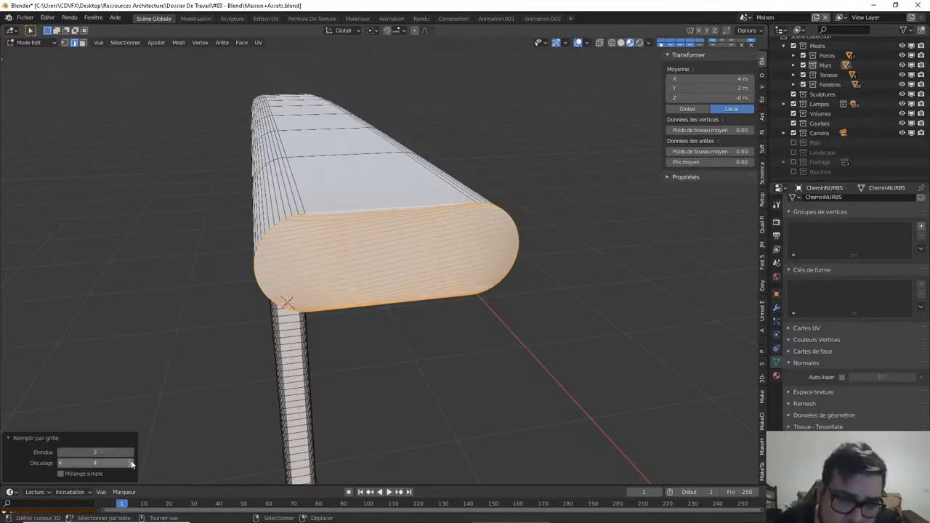
pyautogui.click(61, 462)
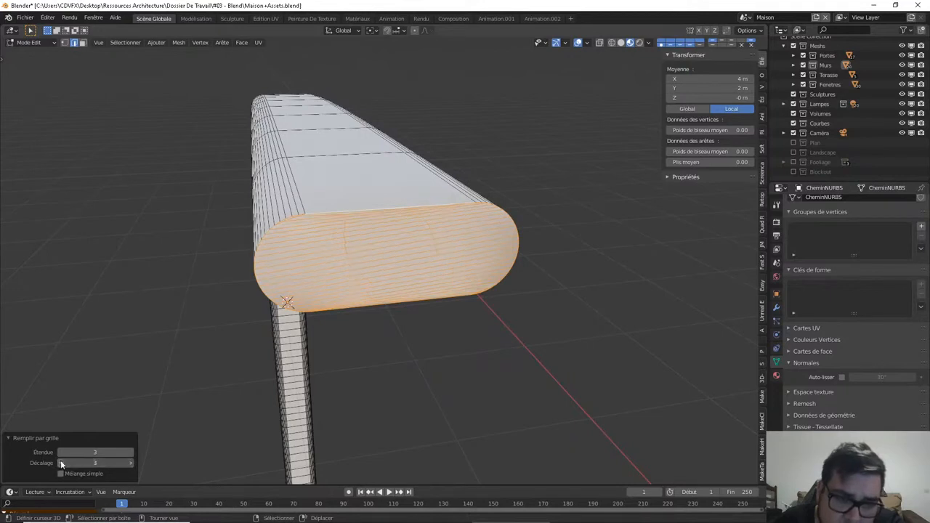
pyautogui.click(61, 463)
pyautogui.click(61, 462)
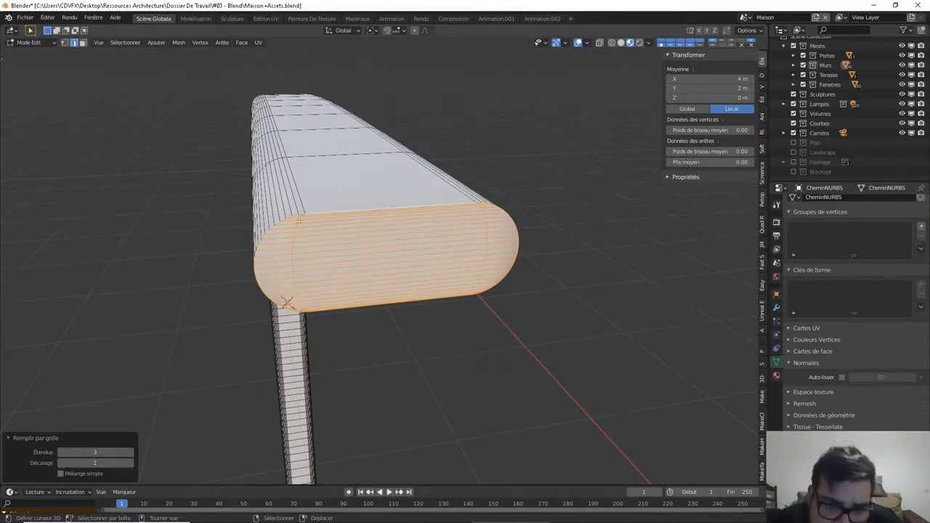
# Close the tube's open lower end by selecting its boundary edge loop and applying a grid fill
pyautogui.moveTo(408, 287); pyautogui.dragTo(378, 233, button='middle')
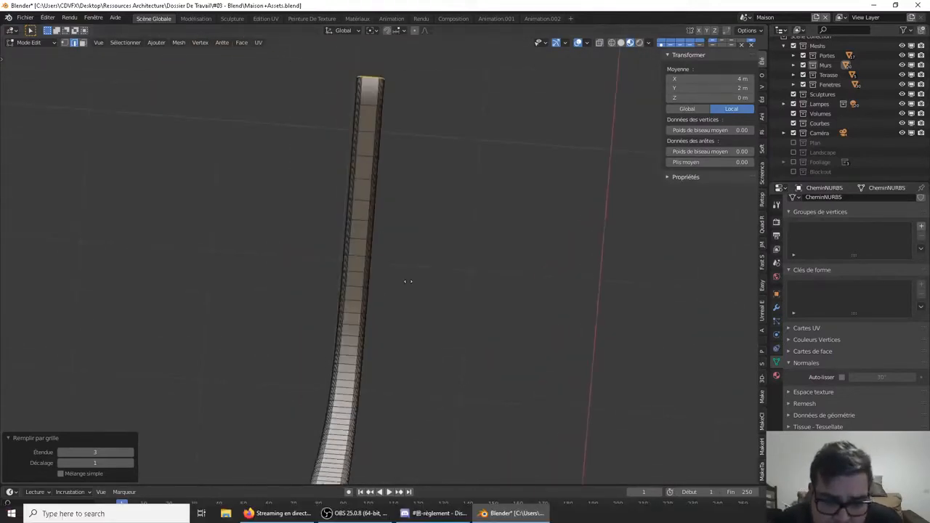
pyautogui.moveTo(407, 278); pyautogui.dragTo(397, 390, button='middle')
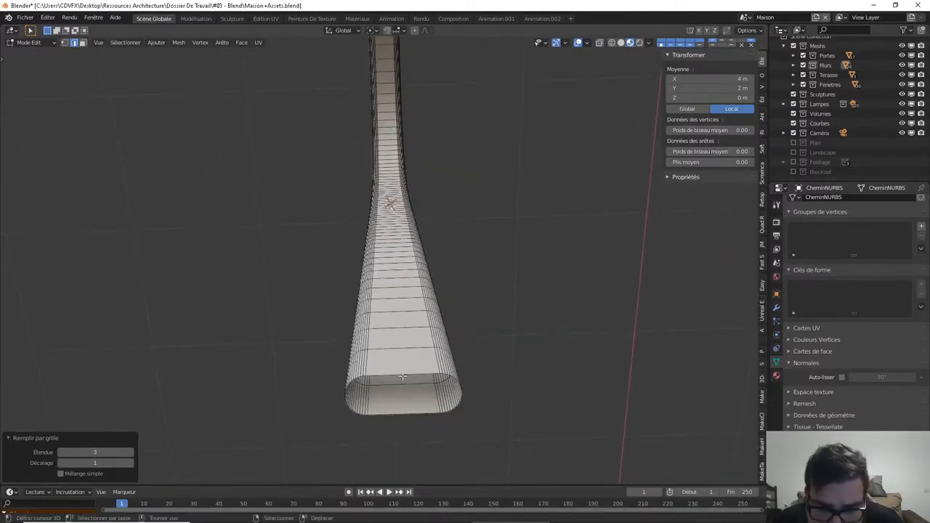
pyautogui.keyDown('alt'); pyautogui.click(403, 376); pyautogui.keyUp('alt')
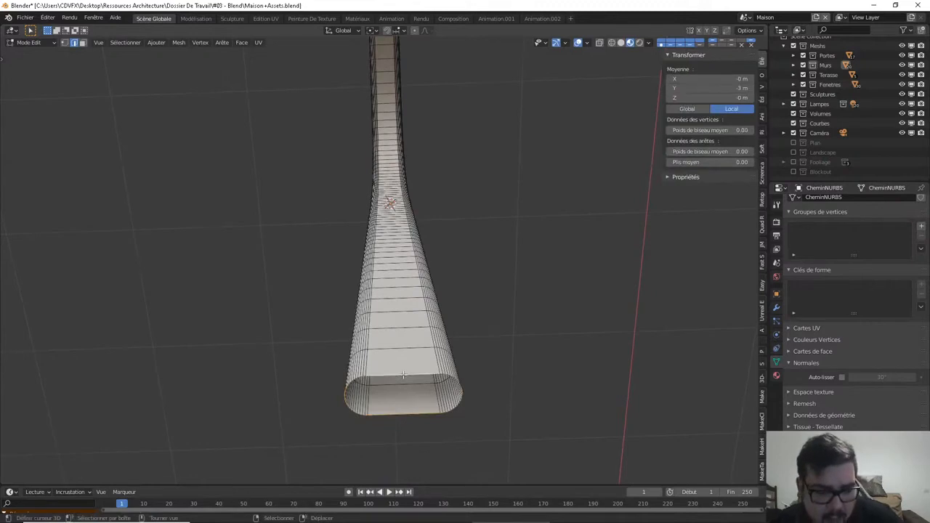
pyautogui.click(241, 42)
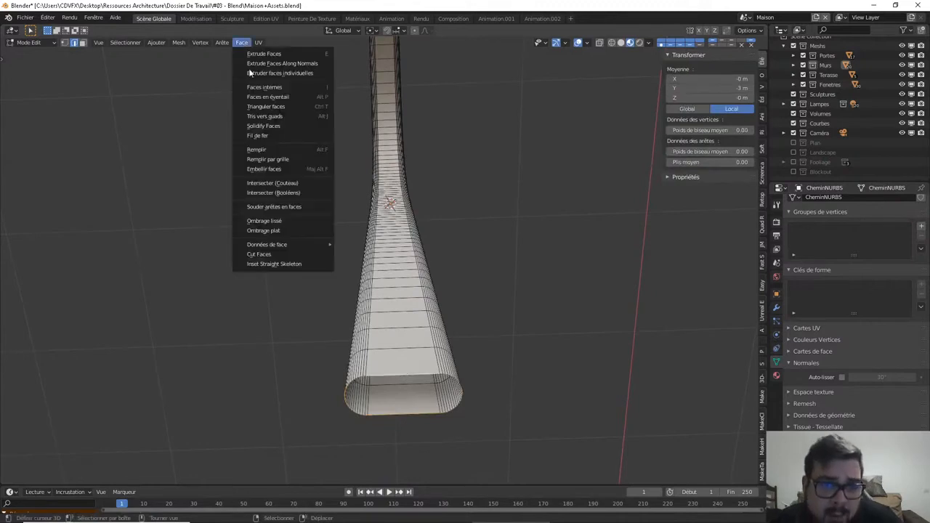
pyautogui.click(282, 159)
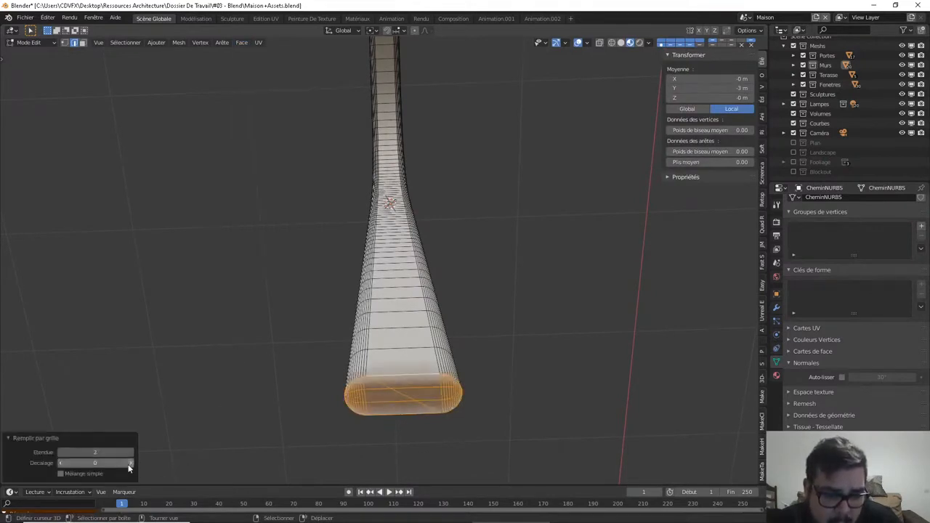
# Set the offset of the lower end's grid fill to 14 and check the shading of the capped end
pyautogui.click(132, 462)
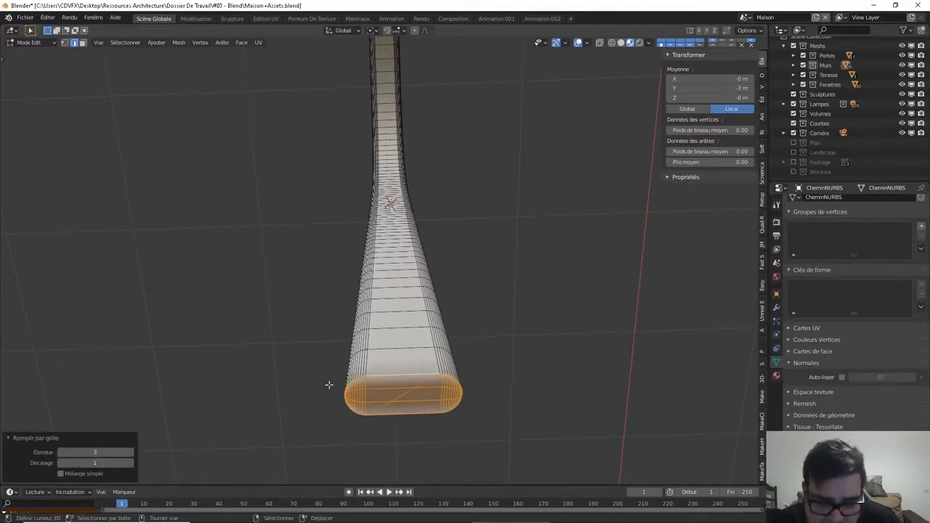
pyautogui.moveTo(330, 385); pyautogui.dragTo(346, 394, button='middle')
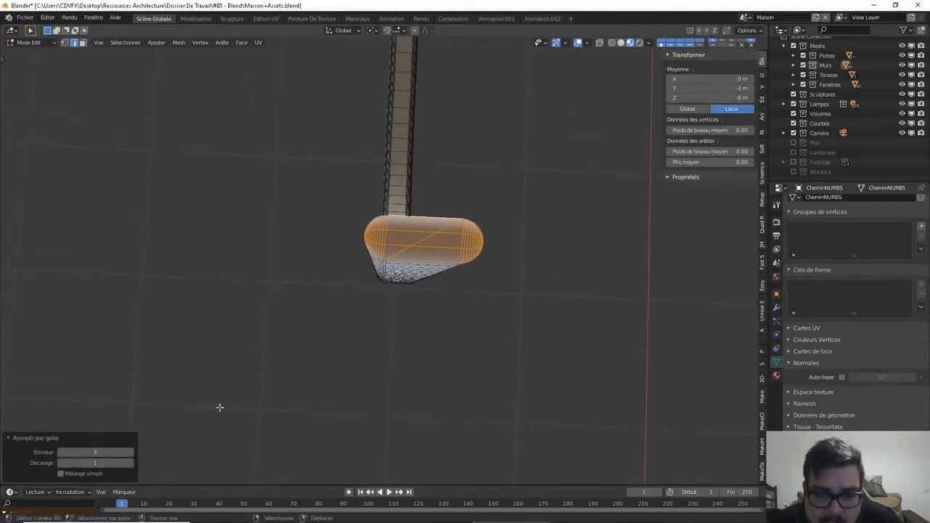
pyautogui.click(133, 464)
pyautogui.click(132, 463)
pyautogui.click(132, 463)
pyautogui.click(132, 463)
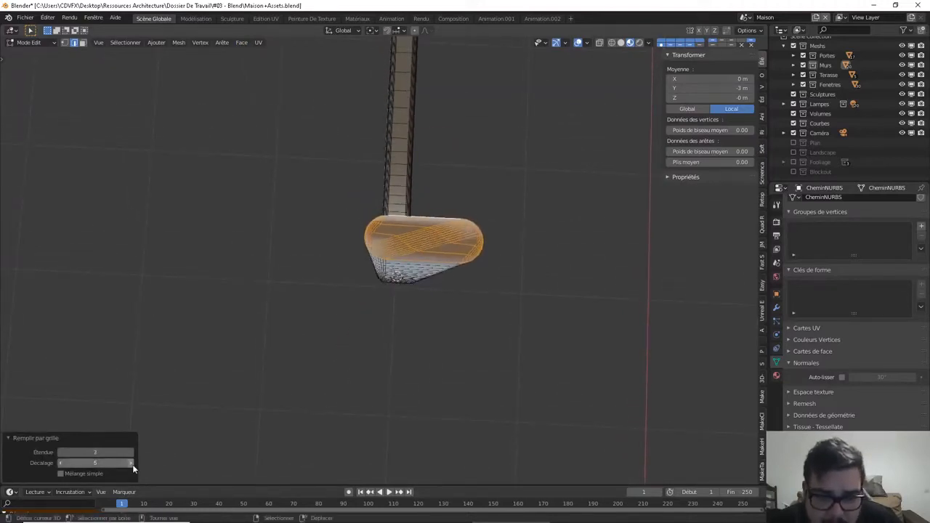
pyautogui.click(132, 464)
pyautogui.click(132, 464)
pyautogui.click(133, 463)
pyautogui.click(133, 463)
pyautogui.click(132, 464)
pyautogui.click(132, 463)
pyautogui.click(133, 464)
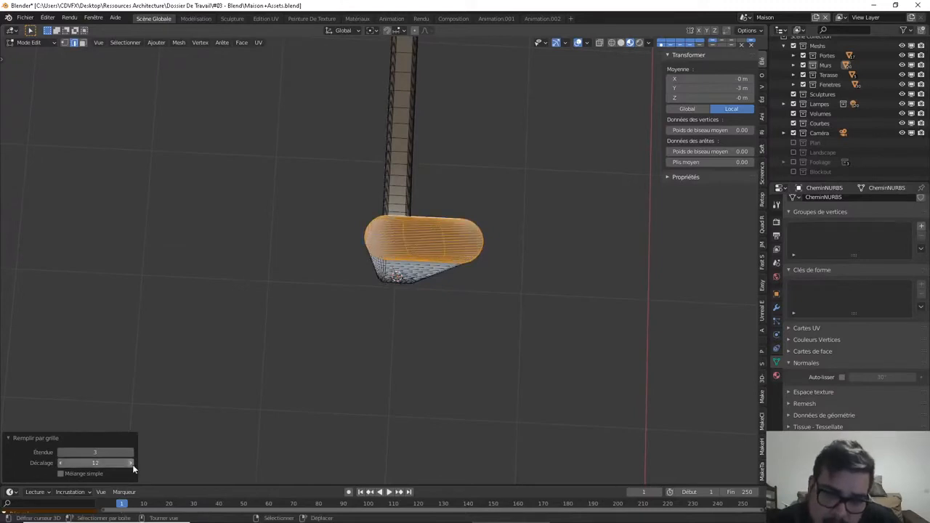
pyautogui.click(133, 464)
pyautogui.click(132, 464)
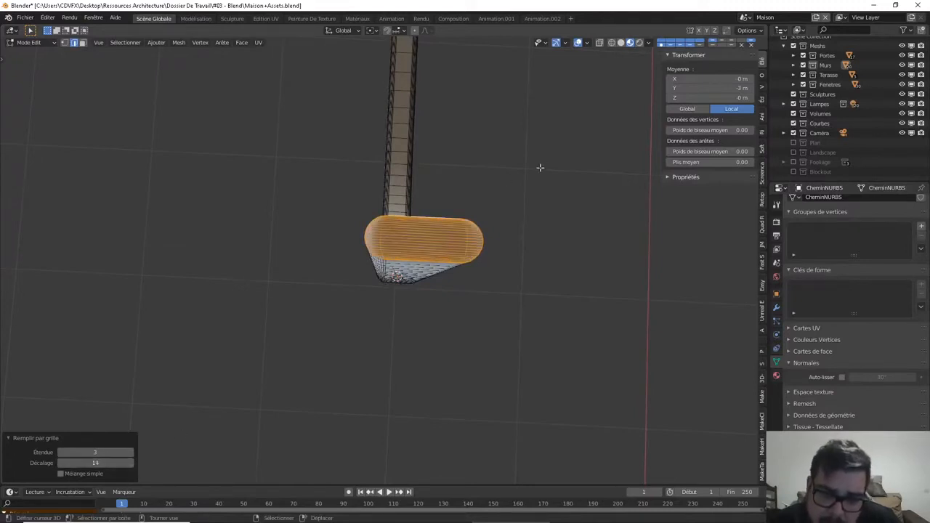
pyautogui.moveTo(540, 168); pyautogui.dragTo(504, 247, button='middle')
pyautogui.moveTo(490, 289); pyautogui.dragTo(500, 242, button='middle')
pyautogui.scroll(4, 489, 287)
pyautogui.keyDown('shift'); pyautogui.moveTo(490, 289); pyautogui.dragTo(483, 223, button='middle'); pyautogui.keyUp('shift')
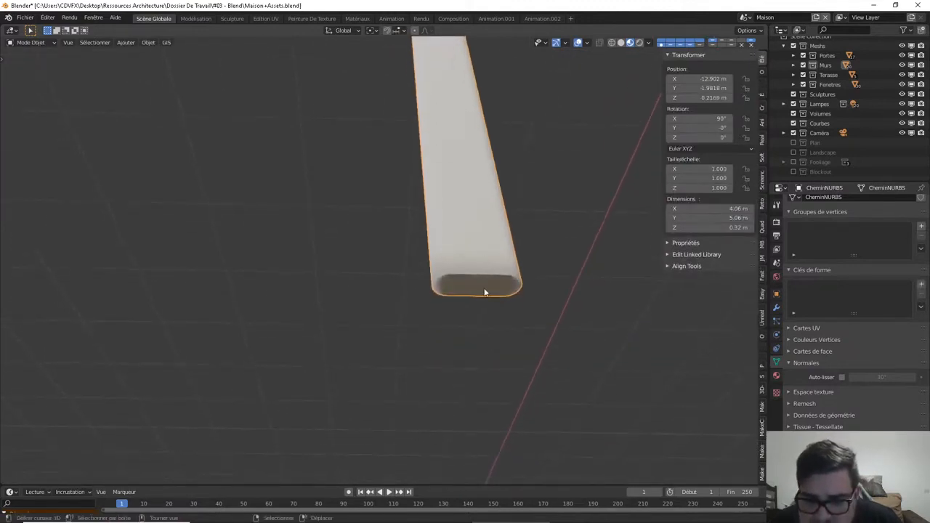
# Duplicate the tube's lower end cap in place and scale the copy by 1.1
pyautogui.moveTo(484, 290); pyautogui.dragTo(426, 272, button='middle')
pyautogui.press('Tab')
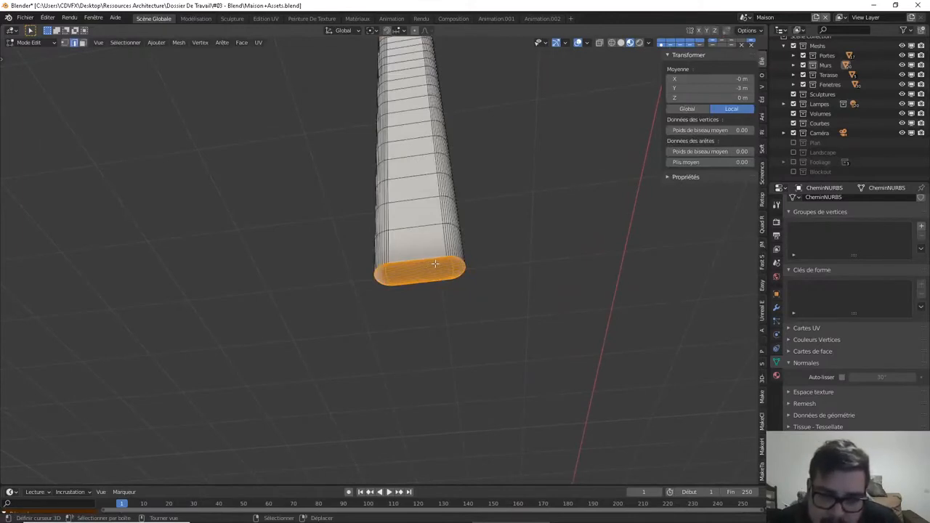
pyautogui.moveTo(435, 263); pyautogui.dragTo(491, 263, button='middle')
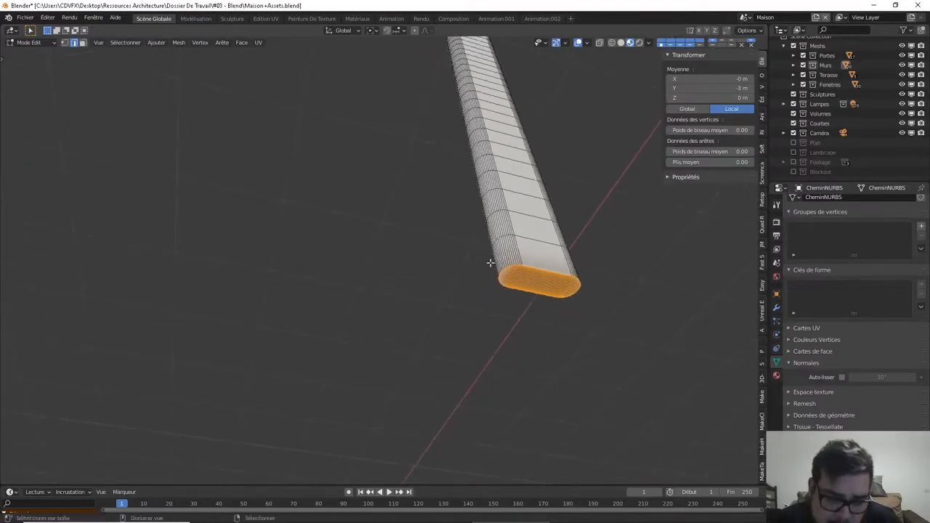
pyautogui.press('g')
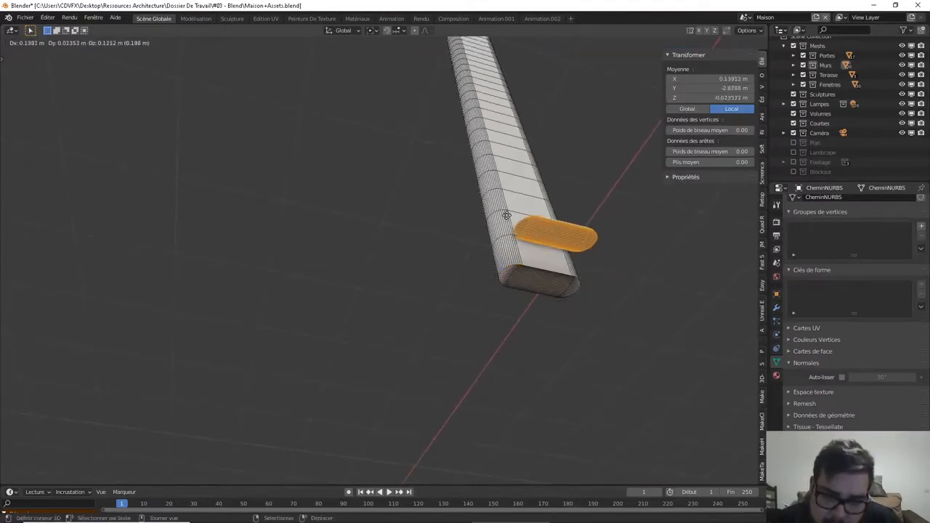
pyautogui.press('Escape')
pyautogui.press('s')
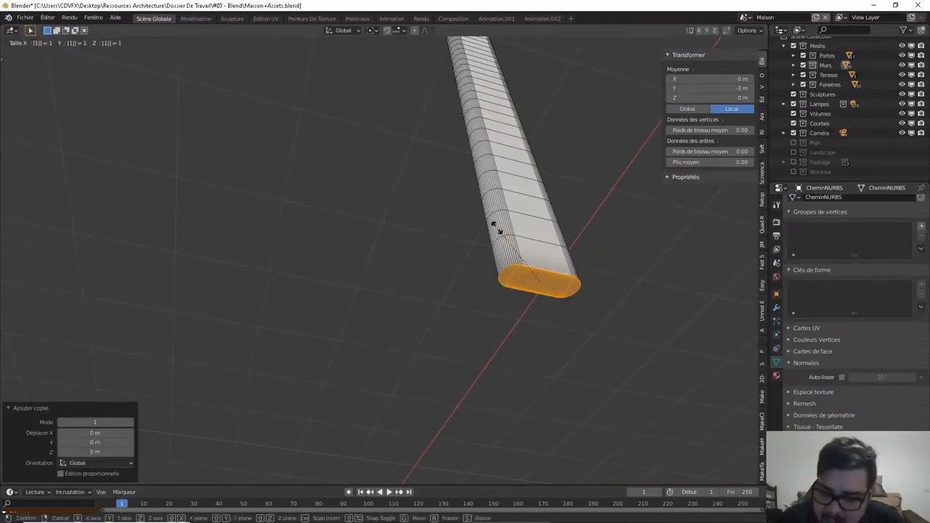
pyautogui.write('1.1')
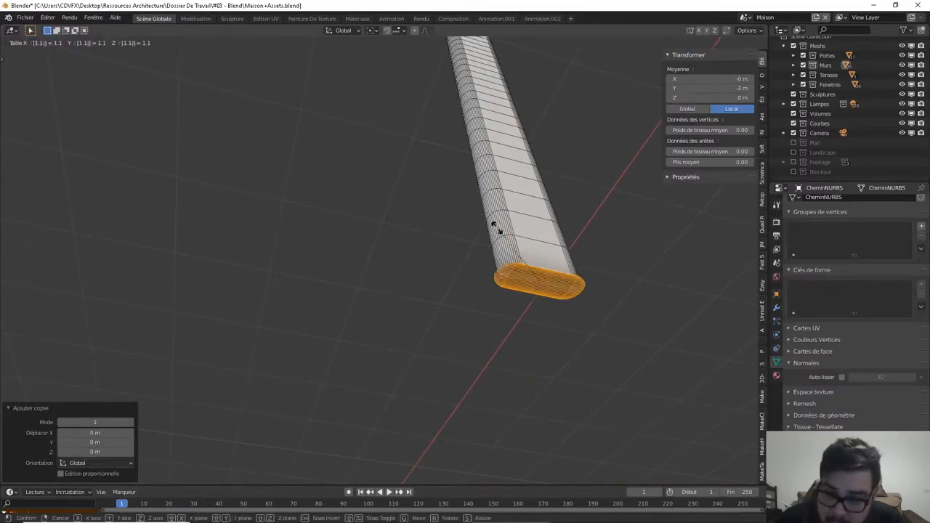
pyautogui.press('Return')
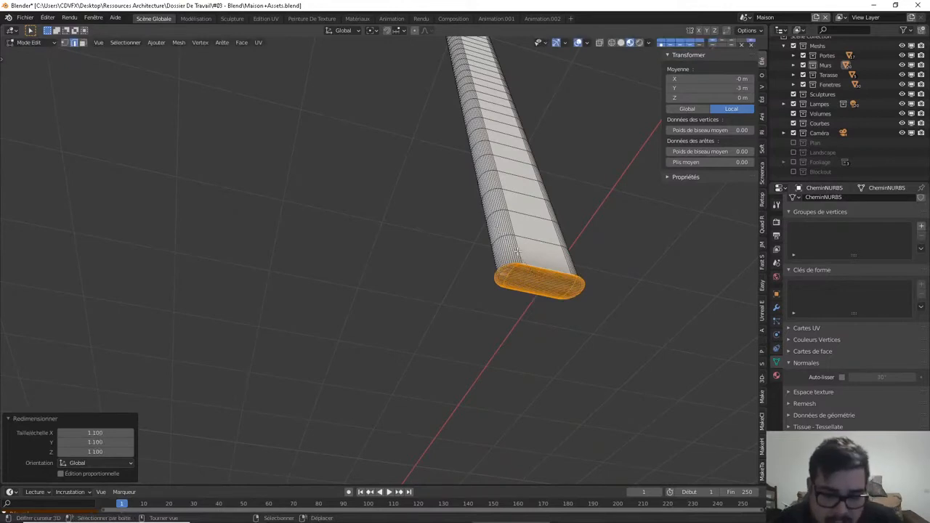
# Extrude the enlarged cap copy upward about 0.23 m to form a sleeve around the tube's lower end
pyautogui.press('z')
pyautogui.press('Escape')
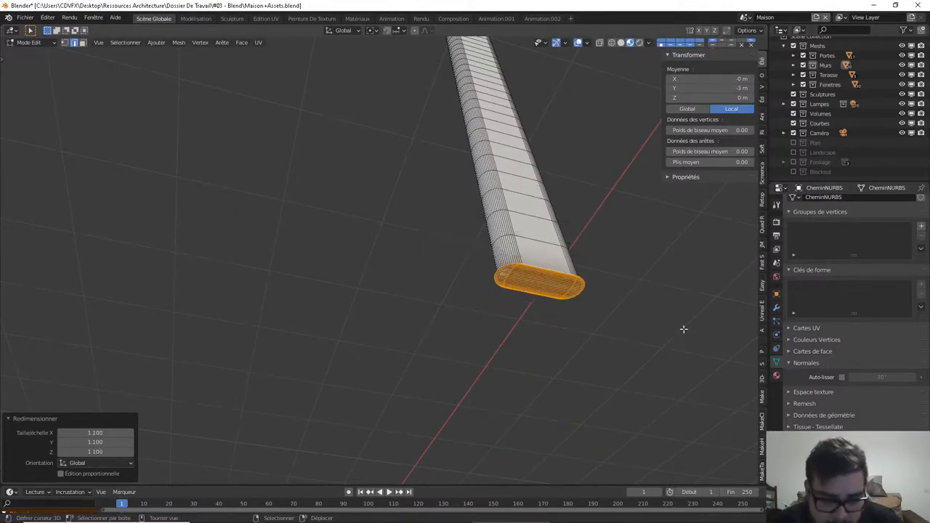
pyautogui.press('e')
pyautogui.click(685, 284)
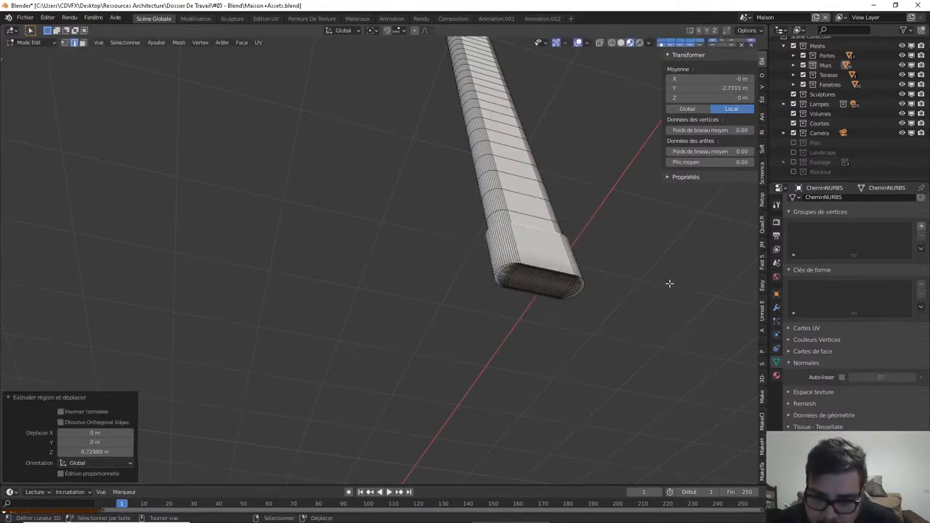
pyautogui.press('Tab')
pyautogui.press('Tab')
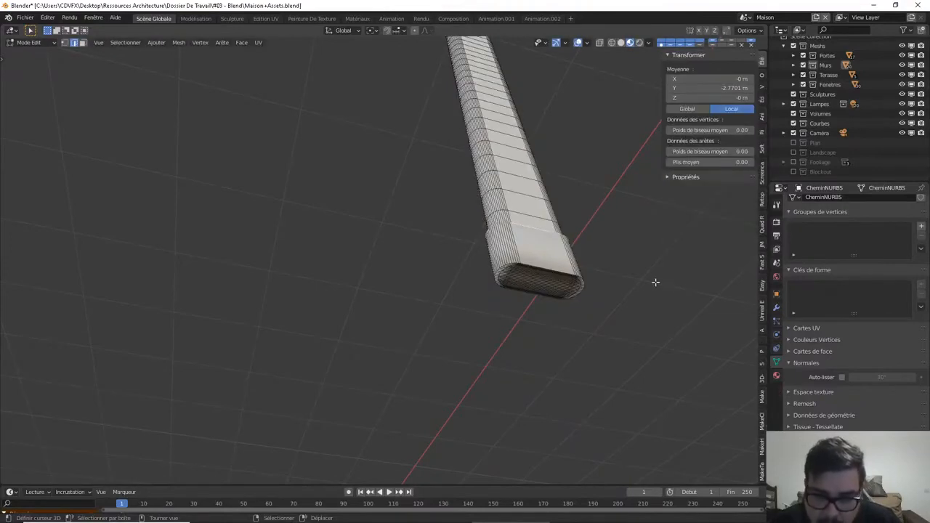
# Select the entire sleeve and move it down about 0.045 m along the Z axis
pyautogui.press('l')
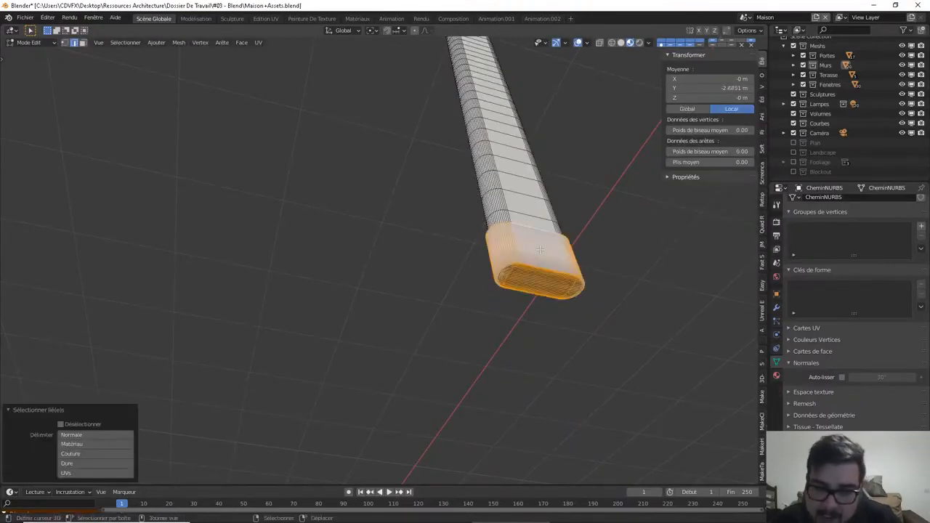
pyautogui.press('g')
pyautogui.press('z')
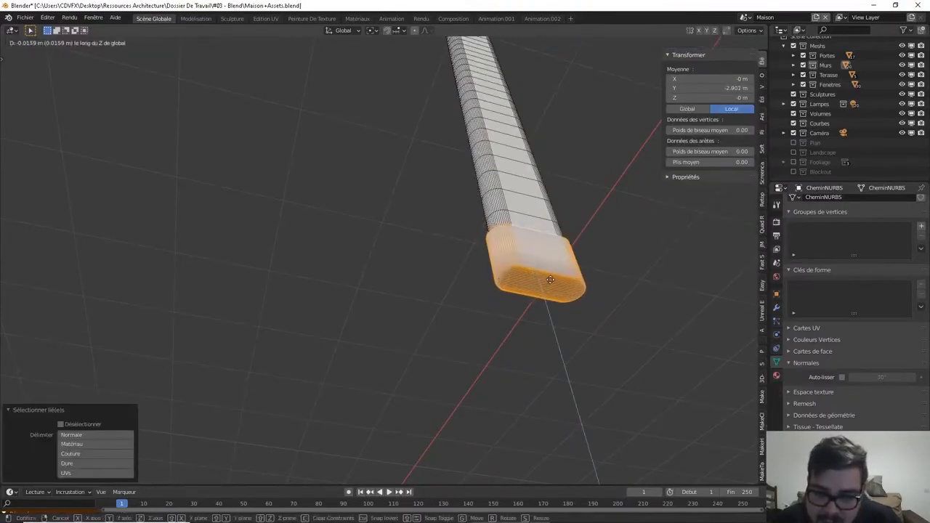
pyautogui.click(554, 323)
# Separate the selected sleeve from the tube mesh into its own object and return to Object mode
pyautogui.moveTo(555, 323); pyautogui.dragTo(540, 268, button='middle')
pyautogui.press('p')
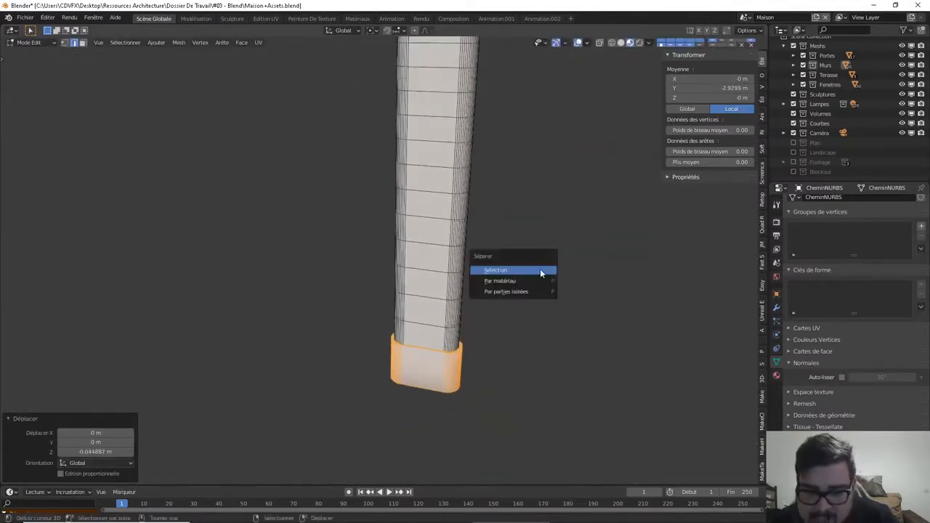
pyautogui.click(540, 271)
pyautogui.keyDown('shift'); pyautogui.moveTo(533, 342); pyautogui.dragTo(553, 283, button='middle'); pyautogui.keyUp('shift')
pyautogui.press('Tab')
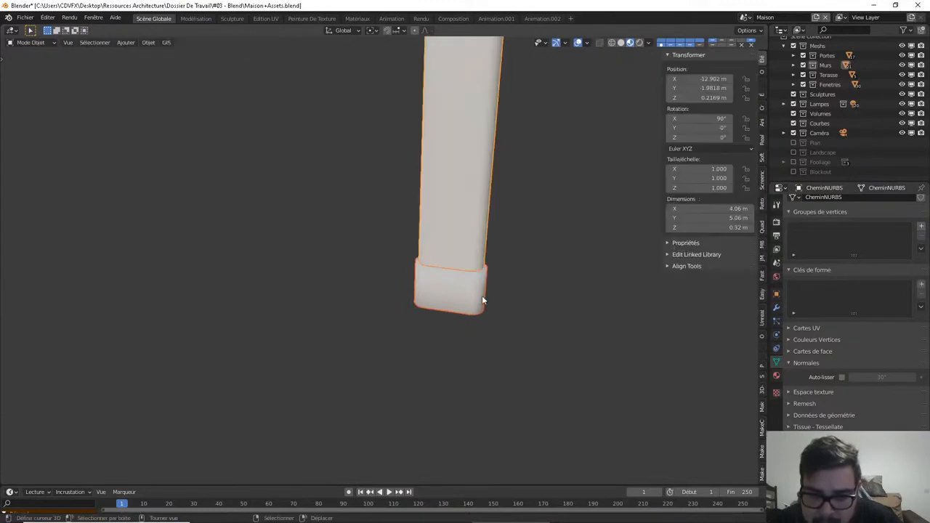
# Scale the separate sleeve object along the X axis by about 1.065
pyautogui.click(476, 304)
pyautogui.moveTo(472, 302); pyautogui.dragTo(437, 299, button='middle')
pyautogui.press('s')
pyautogui.press('x')
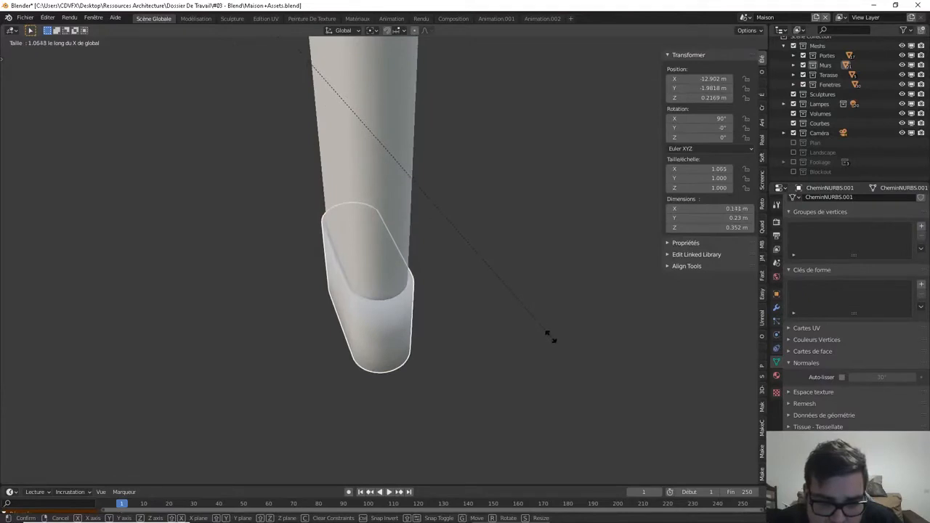
pyautogui.click(472, 342)
pyautogui.press('Tab')
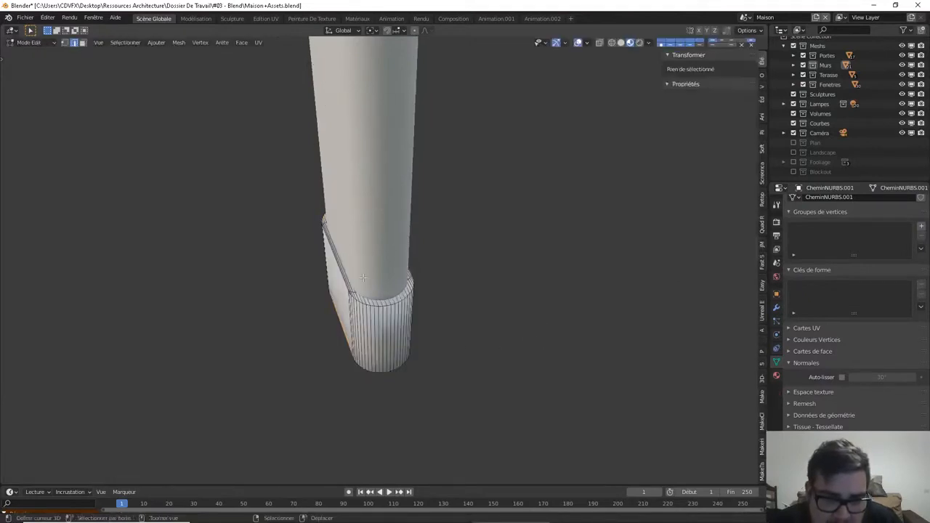
pyautogui.press('Tab')
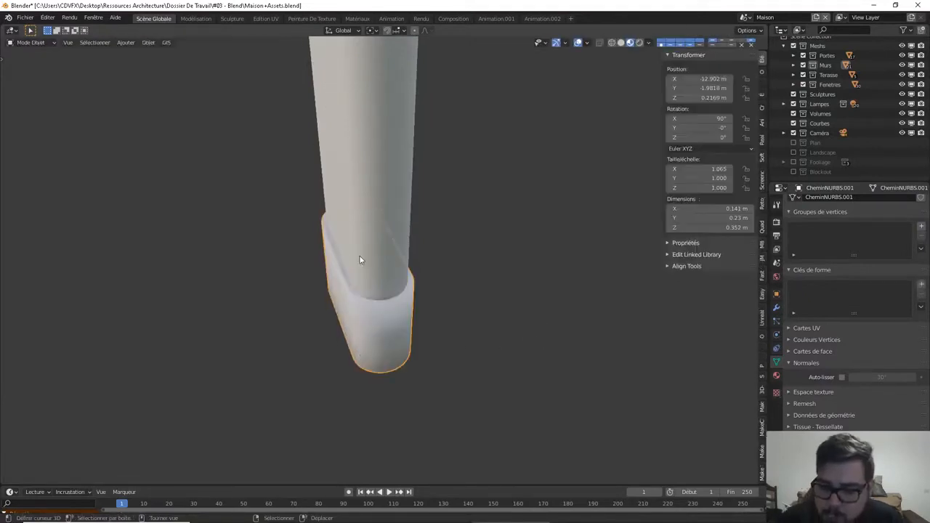
# Isolate the sleeve in local view, frame it and open its mesh for editing
pyautogui.press('KP_Divide')
pyautogui.press('KP_Decimal')
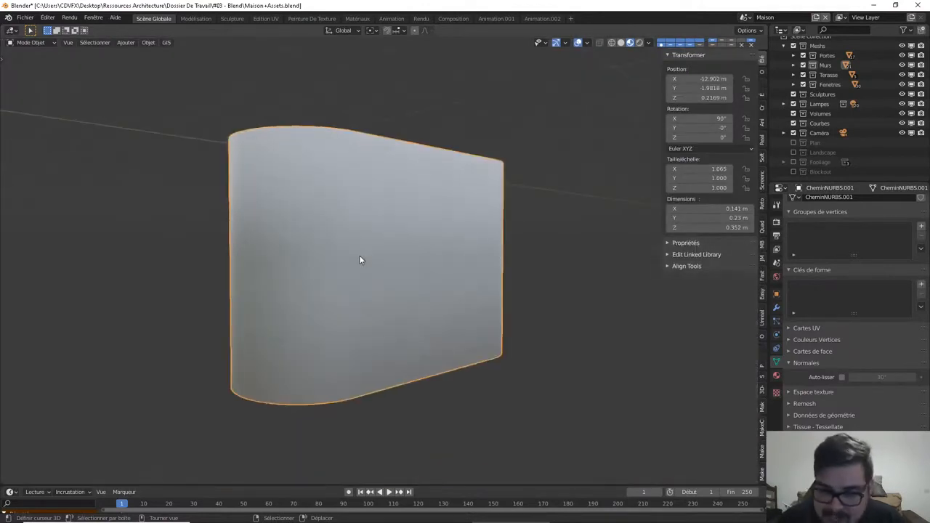
pyautogui.press('Tab')
pyautogui.moveTo(376, 298); pyautogui.dragTo(372, 263, button='middle')
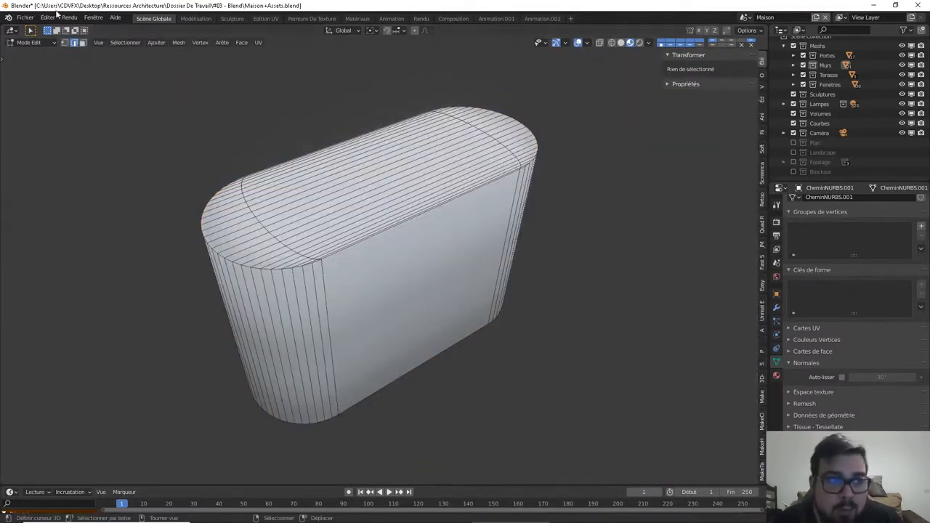
# Select all the faces of the sleeve's upper cap, including both rounded ends, and delete them to open the top
pyautogui.click(82, 42)
pyautogui.moveTo(247, 199); pyautogui.dragTo(533, 285, button='middle')
pyautogui.rightClick(320, 292)
pyautogui.scroll(3, 320, 292)
pyautogui.rightClick(319, 301)
pyautogui.keyDown('ctrl'); pyautogui.rightClick(533, 269); pyautogui.keyUp('ctrl')
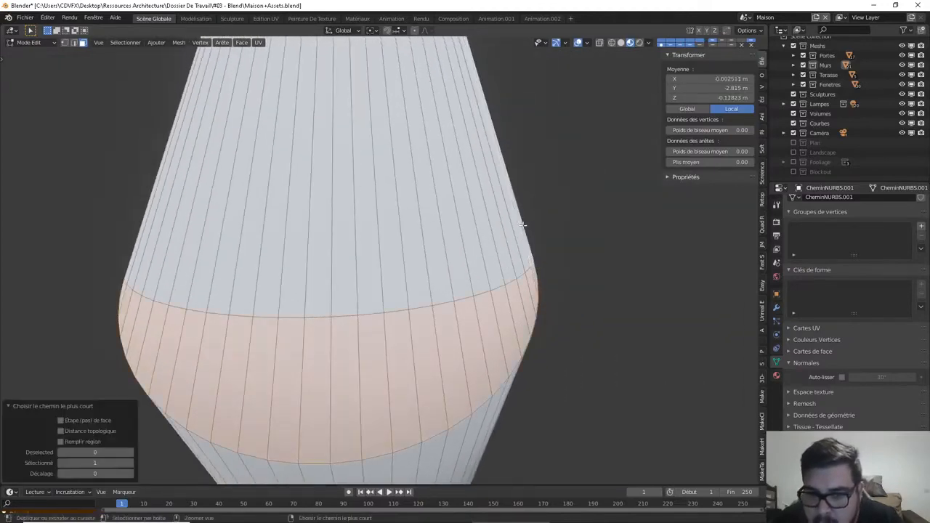
pyautogui.keyDown('ctrl'); pyautogui.rightClick(142, 237); pyautogui.keyUp('ctrl')
pyautogui.keyDown('shift'); pyautogui.moveTo(313, 189); pyautogui.dragTo(383, 328, button='middle'); pyautogui.keyUp('shift')
pyautogui.scroll(3, 322, 351)
pyautogui.keyDown('shift'); pyautogui.moveTo(322, 351); pyautogui.dragTo(305, 299, button='middle'); pyautogui.keyUp('shift')
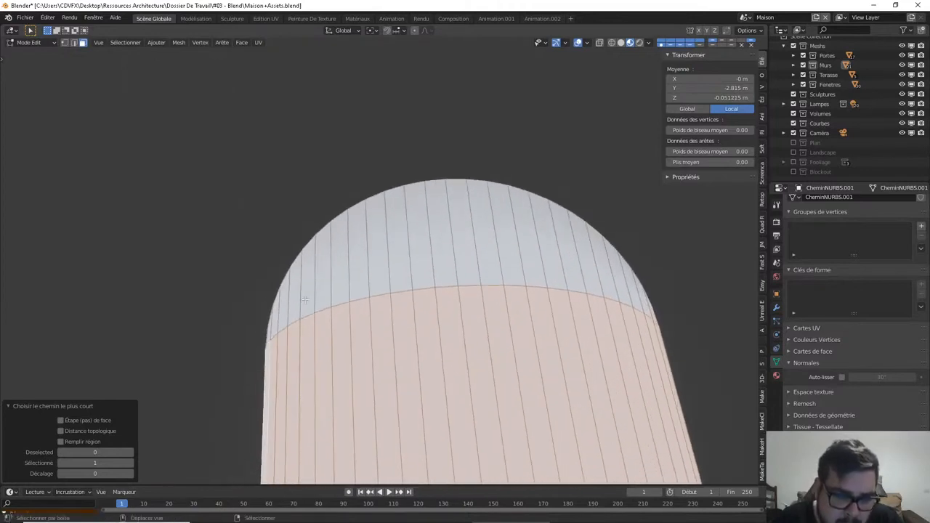
pyautogui.keyDown('shift'); pyautogui.rightClick(270, 327); pyautogui.keyUp('shift')
pyautogui.moveTo(646, 272); pyautogui.dragTo(583, 292, button='middle')
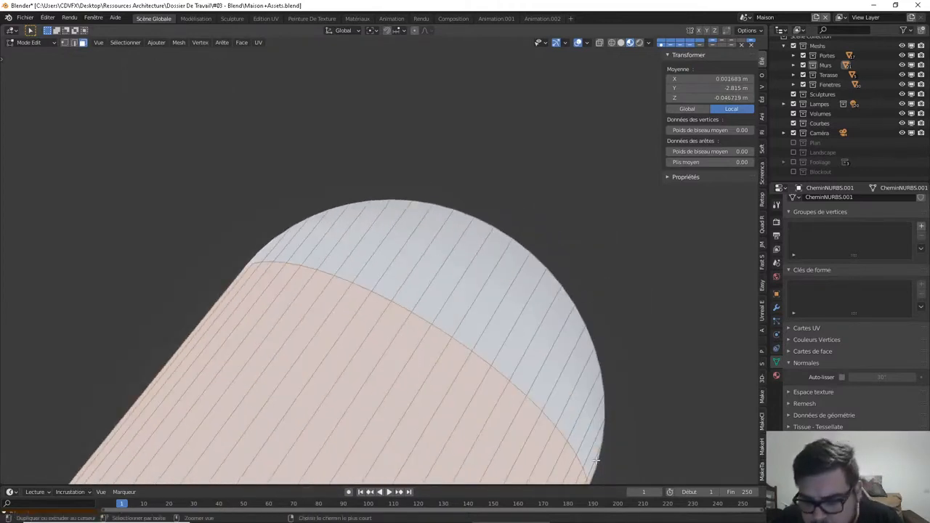
pyautogui.hotkey('ctrl', 'Tab')
pyautogui.click(597, 367)
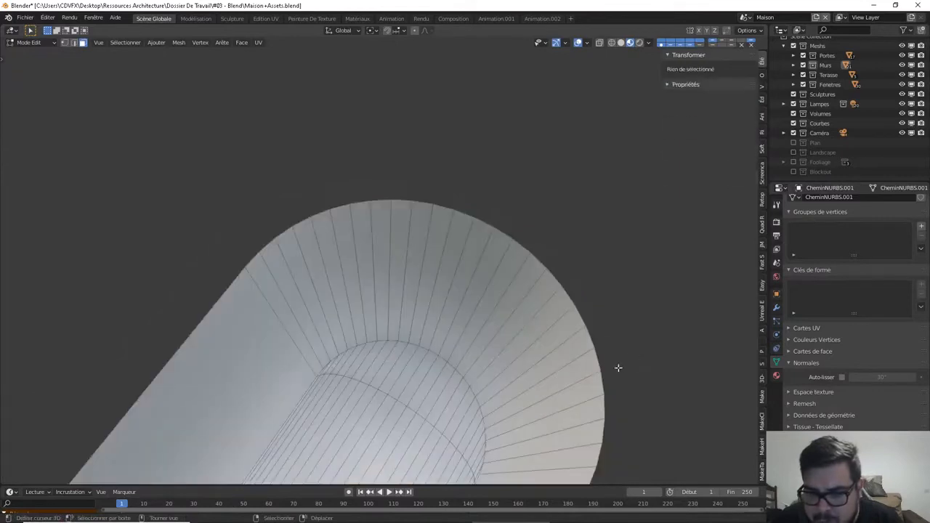
# Apply the sleeve object's rotation and scale
pyautogui.press('q')
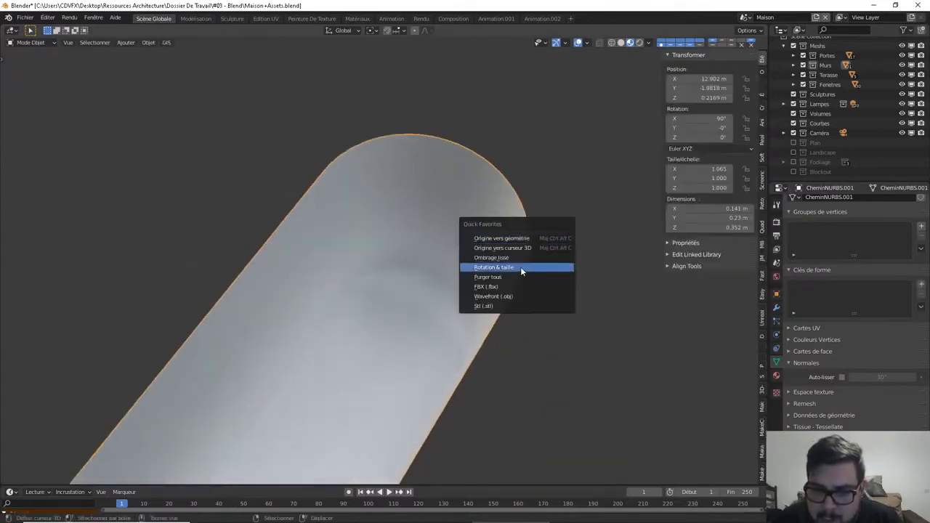
# Apply the oblong container's rotation and scale and set its origin to its geometry
pyautogui.click(521, 267)
pyautogui.press('q')
pyautogui.click(520, 238)
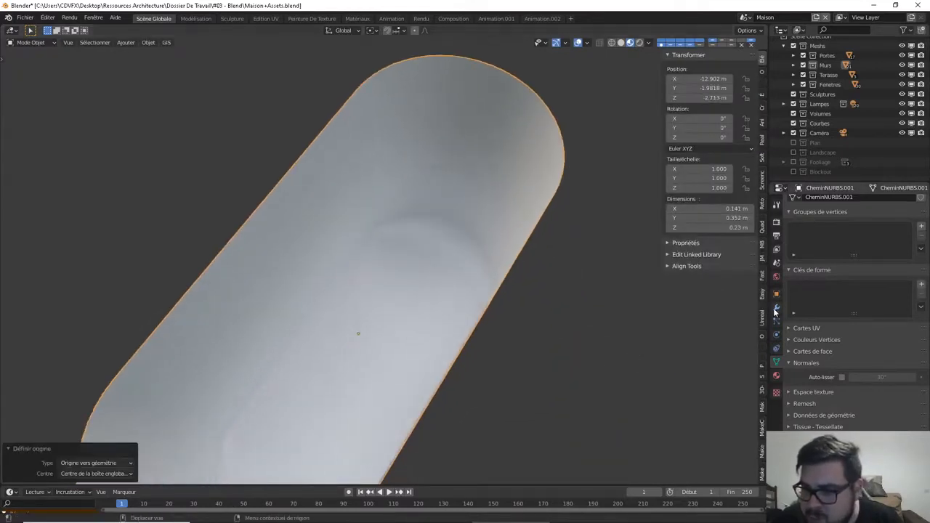
# Add a Solidify modifier to the container with a thickness of 0.001 m
pyautogui.click(776, 307)
pyautogui.click(835, 205)
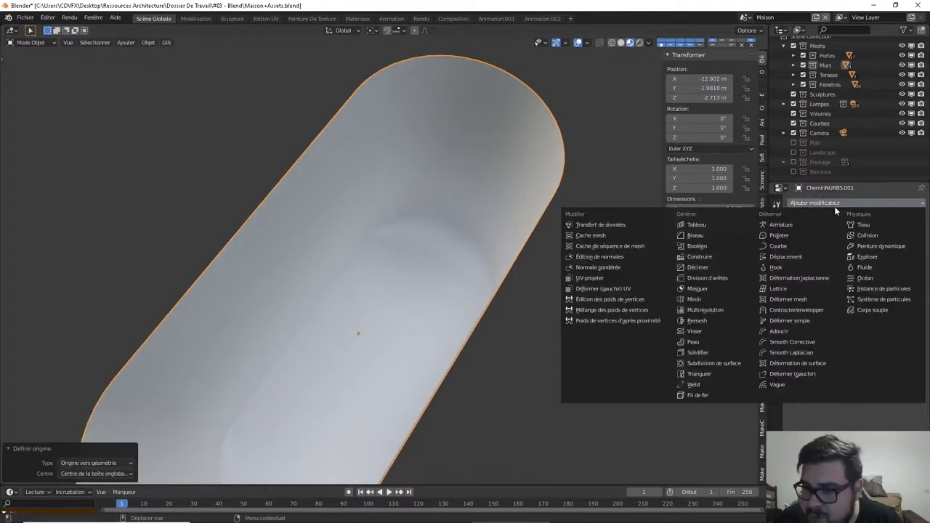
pyautogui.click(713, 354)
pyautogui.click(877, 268)
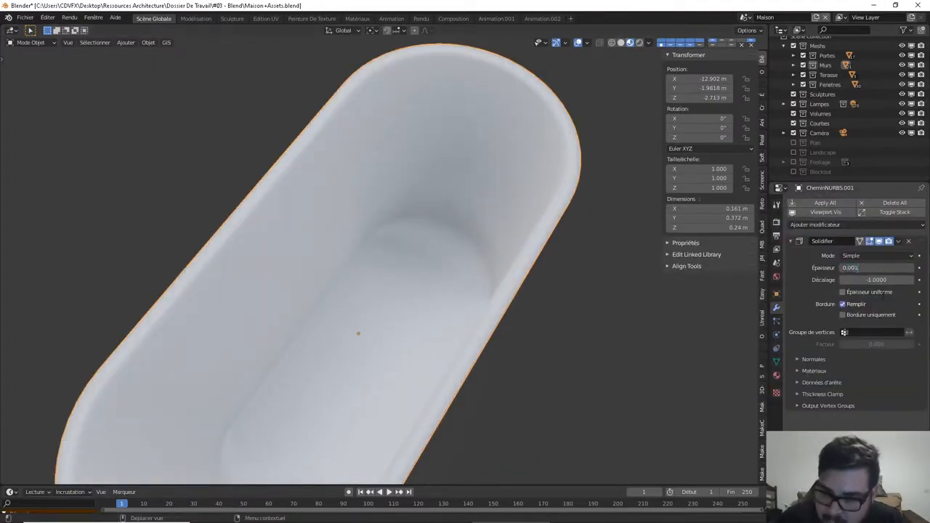
pyautogui.press('Return')
# Set the Solidify thickness to 0.005 m, enable even thickness and apply the modifier
pyautogui.click(876, 267)
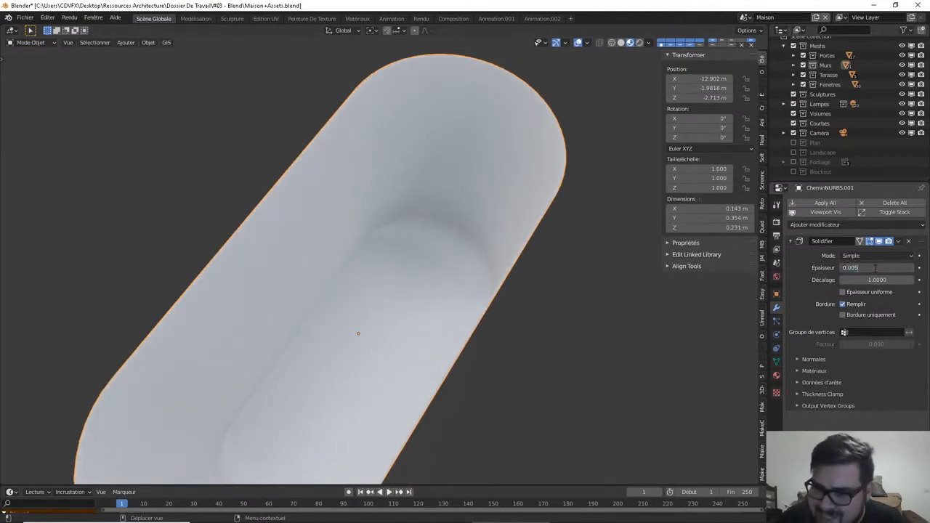
pyautogui.write('0.005')
pyautogui.press('Return')
pyautogui.moveTo(876, 267); pyautogui.dragTo(863, 273)
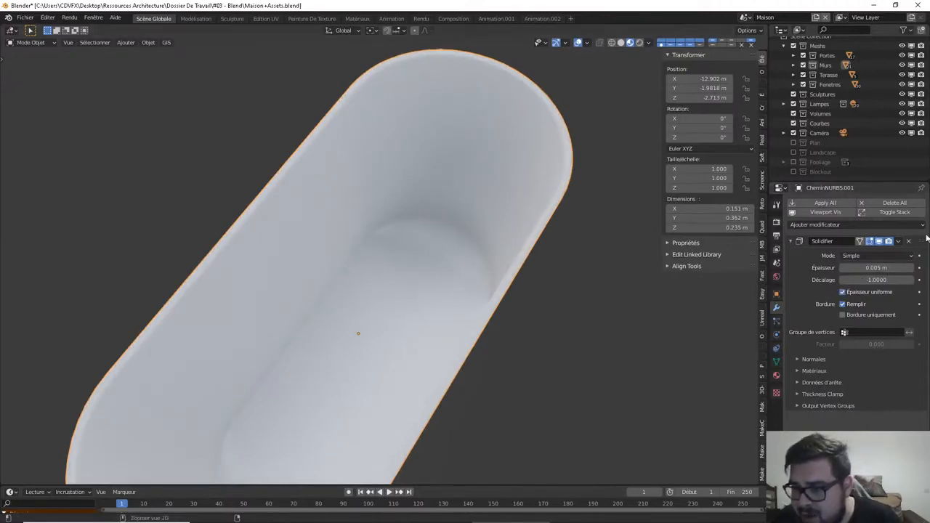
pyautogui.hotkey('ctrl', 'a')
# In Edit Mode with edge selection, select the outer edge loop around the container's base, including both long sides and rounded ends
pyautogui.moveTo(461, 342); pyautogui.dragTo(417, 173, button='middle')
pyautogui.press('Tab')
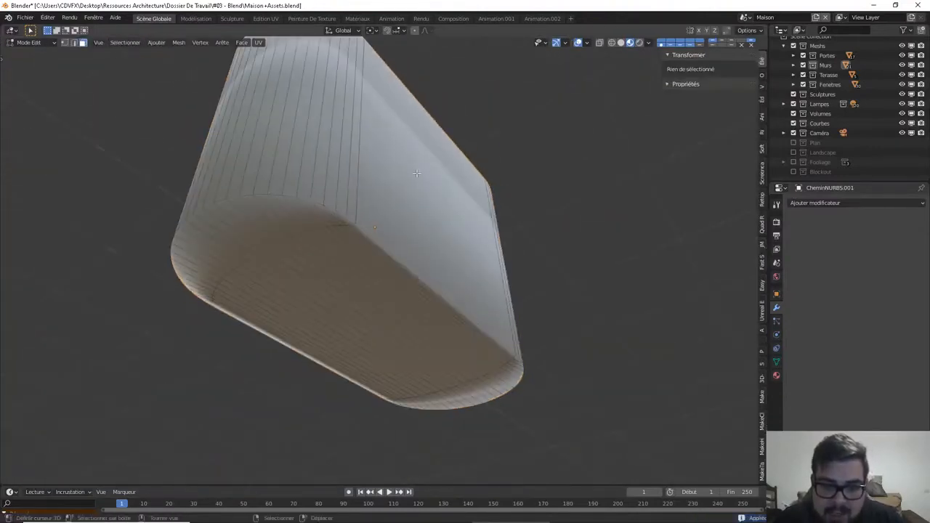
pyautogui.click(369, 232)
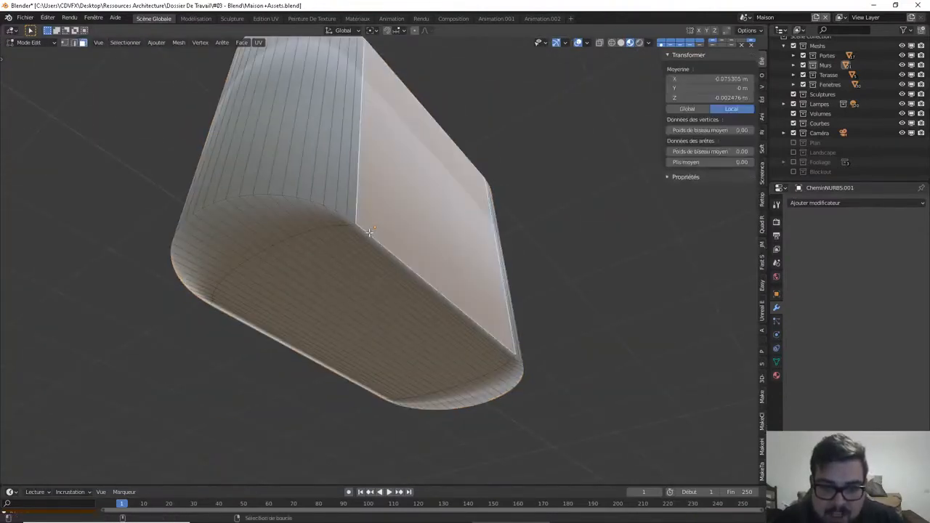
pyautogui.click(73, 43)
pyautogui.rightClick(401, 252)
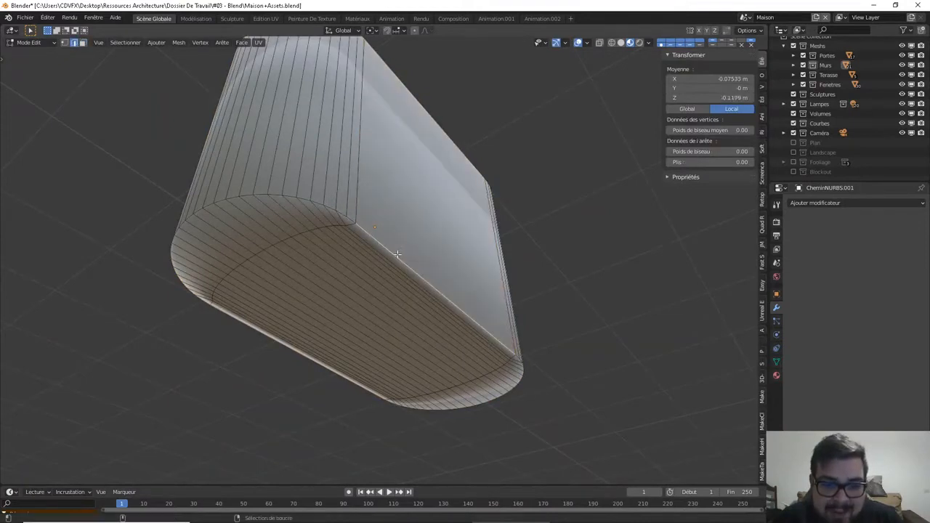
pyautogui.keyDown('alt'); pyautogui.rightClick(399, 252); pyautogui.keyUp('alt')
pyautogui.keyDown('alt'); pyautogui.keyDown('shift'); pyautogui.rightClick(356, 222); pyautogui.keyUp('shift'); pyautogui.keyUp('alt')
pyautogui.keyDown('alt'); pyautogui.keyDown('shift'); pyautogui.rightClick(357, 222); pyautogui.keyUp('shift'); pyautogui.keyUp('alt')
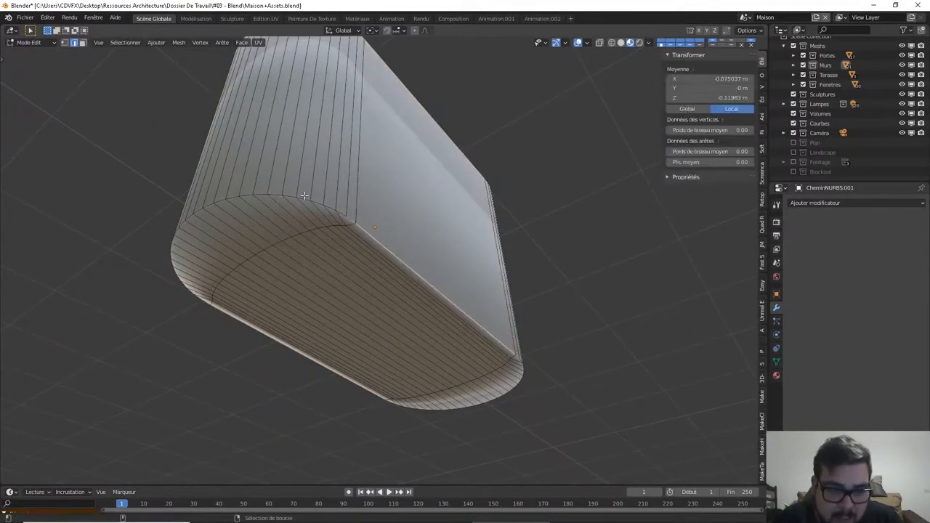
pyautogui.keyDown('alt'); pyautogui.keyDown('shift'); pyautogui.rightClick(316, 201); pyautogui.keyUp('shift'); pyautogui.keyUp('alt')
pyautogui.moveTo(317, 201)
pyautogui.mouseDown(button='middle')
pyautogui.moveTo(386, 172)
pyautogui.moveTo(315, 192)
pyautogui.moveTo(371, 199)
pyautogui.moveTo(392, 216)
pyautogui.moveTo(326, 203)
pyautogui.mouseUp(button='middle')
pyautogui.keyDown('alt'); pyautogui.keyDown('shift'); pyautogui.rightClick(301, 191); pyautogui.keyUp('shift'); pyautogui.keyUp('alt')
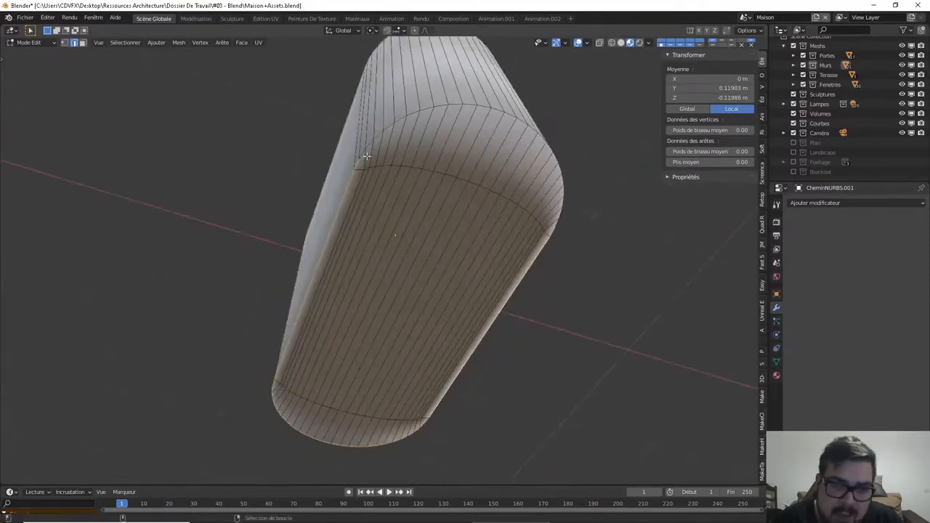
pyautogui.keyDown('alt'); pyautogui.keyDown('shift'); pyautogui.rightClick(388, 125); pyautogui.keyUp('shift'); pyautogui.keyUp('alt')
pyautogui.moveTo(387, 124); pyautogui.dragTo(393, 116, button='middle')
# Try a 0.0025 m bevel with 2 segments on the selected base edges, inspect the corner and undo it
pyautogui.hotkey('ctrl', 'b')
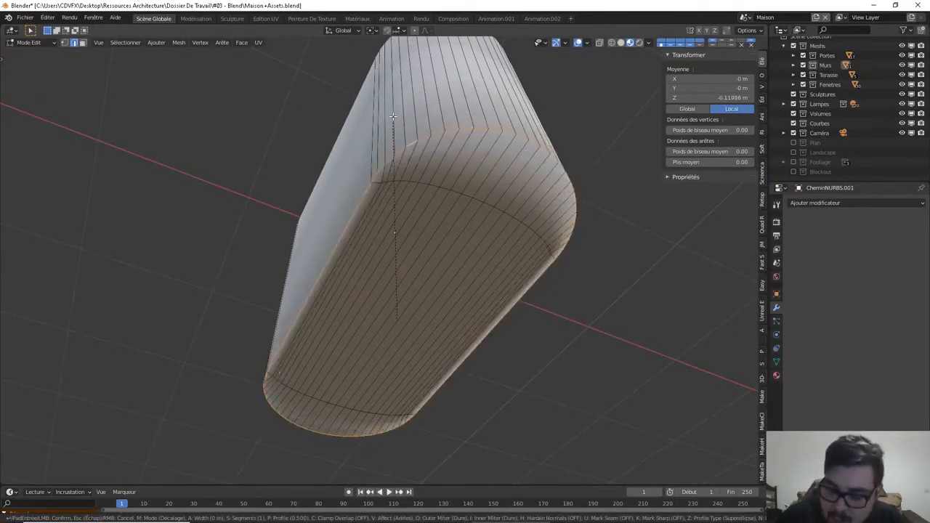
pyautogui.write('25')
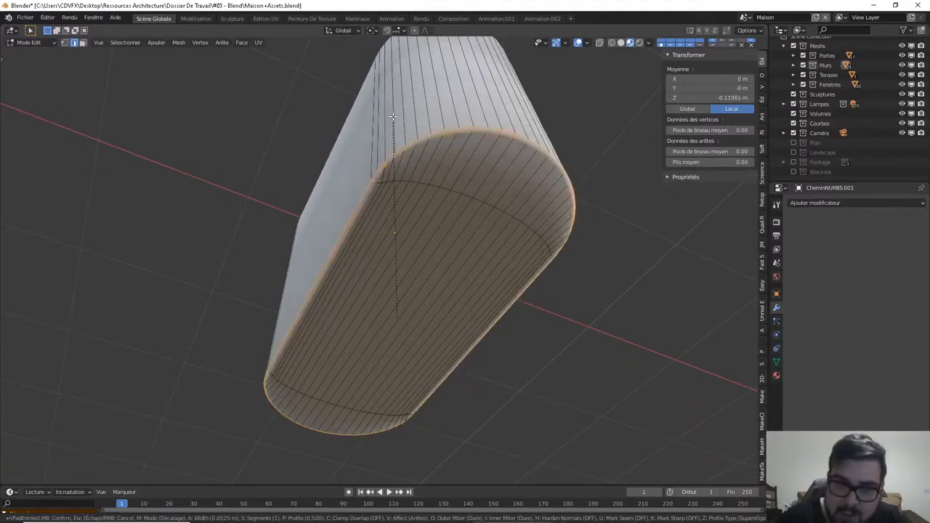
pyautogui.scroll(1, 394, 116)
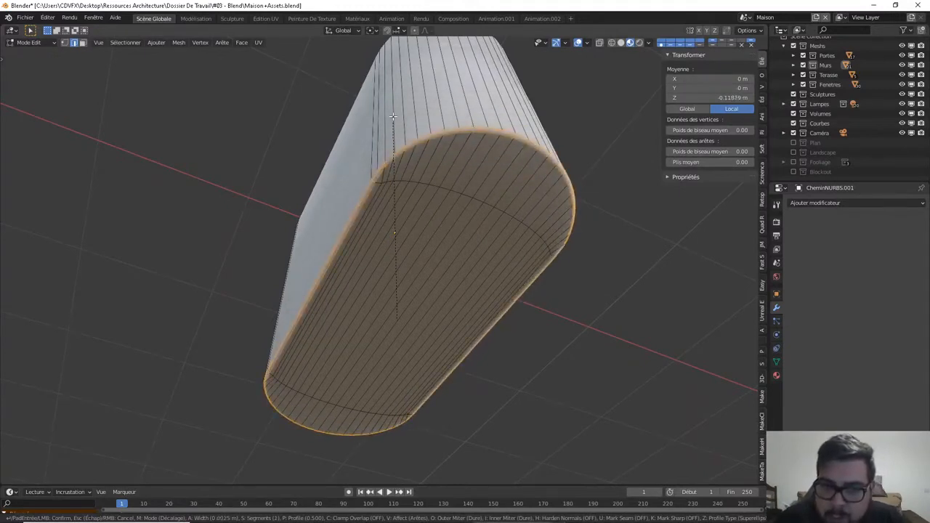
pyautogui.click(393, 116)
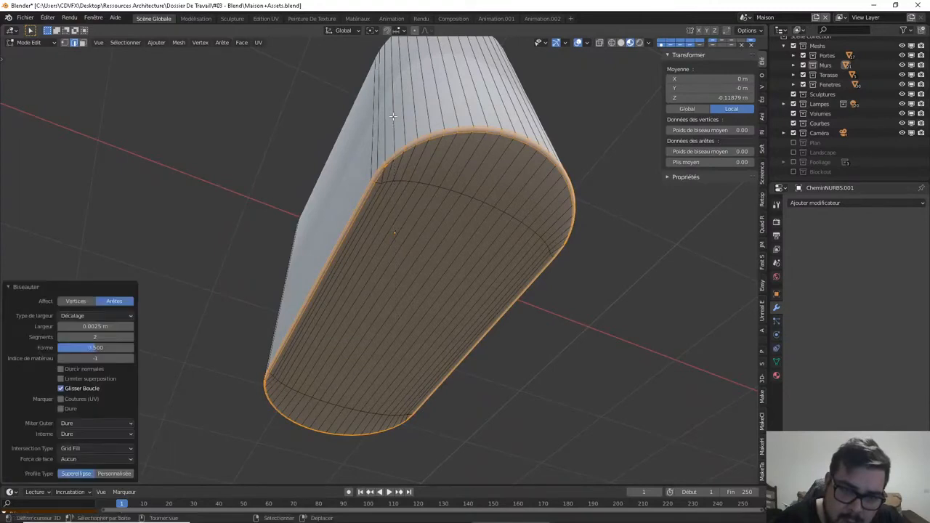
pyautogui.moveTo(462, 145); pyautogui.dragTo(478, 191, button='middle')
pyautogui.scroll(1, 478, 191)
pyautogui.hotkey('ctrl', 'z')
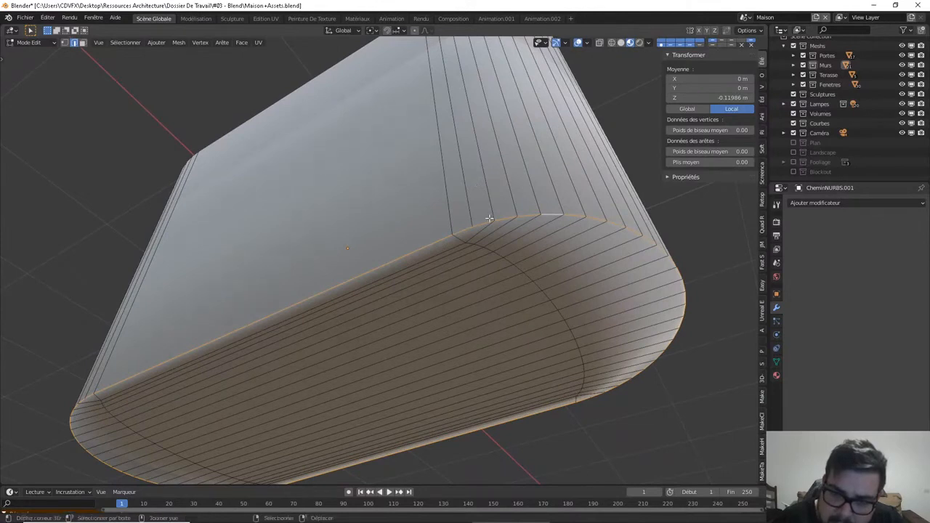
# Reapply the container's rotation and scale, reset its origin to its geometry and return to mesh editing
pyautogui.press('Tab')
pyautogui.press('q')
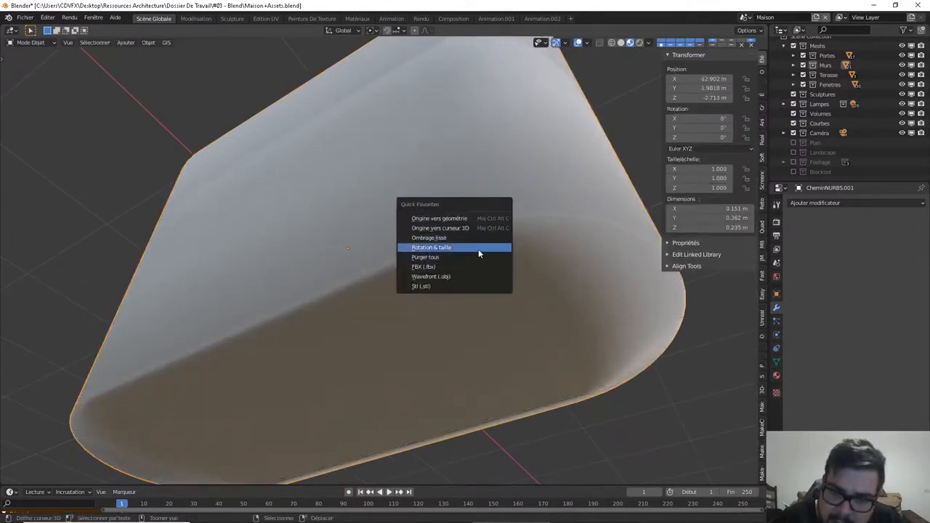
pyautogui.click(479, 252)
pyautogui.press('q')
pyautogui.click(478, 231)
pyautogui.press('Tab')
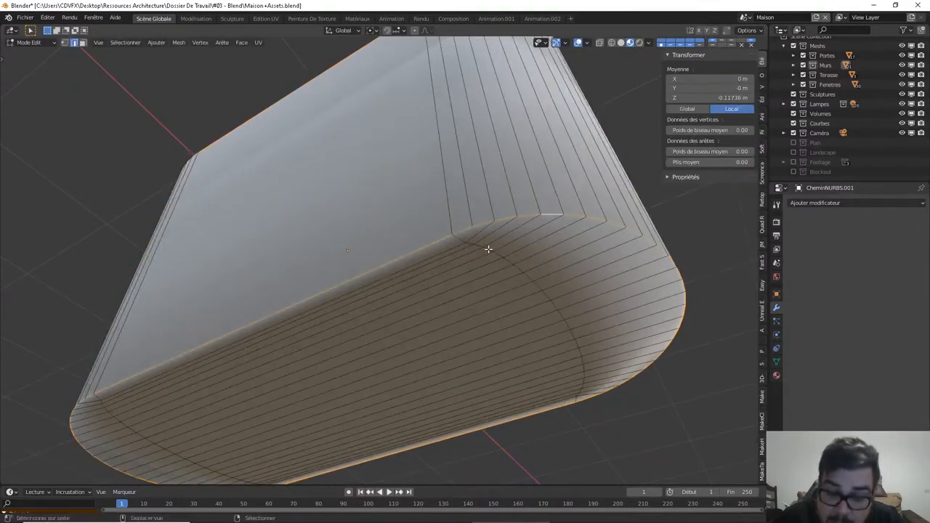
pyautogui.keyDown('shift'); pyautogui.moveTo(489, 249); pyautogui.dragTo(488, 220, button='middle'); pyautogui.keyUp('shift')
pyautogui.press('Tab')
pyautogui.press('Tab')
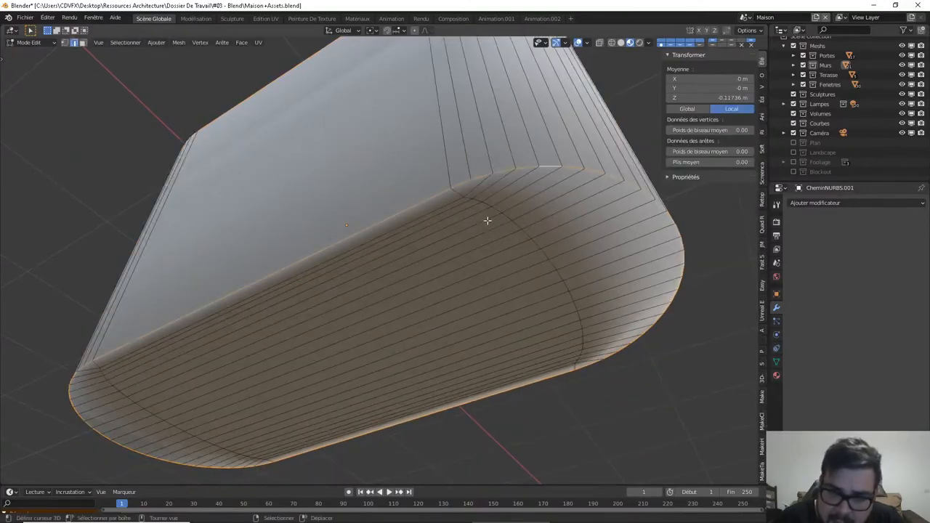
pyautogui.press('Tab')
pyautogui.press('Tab')
pyautogui.press('a')
pyautogui.click(491, 168)
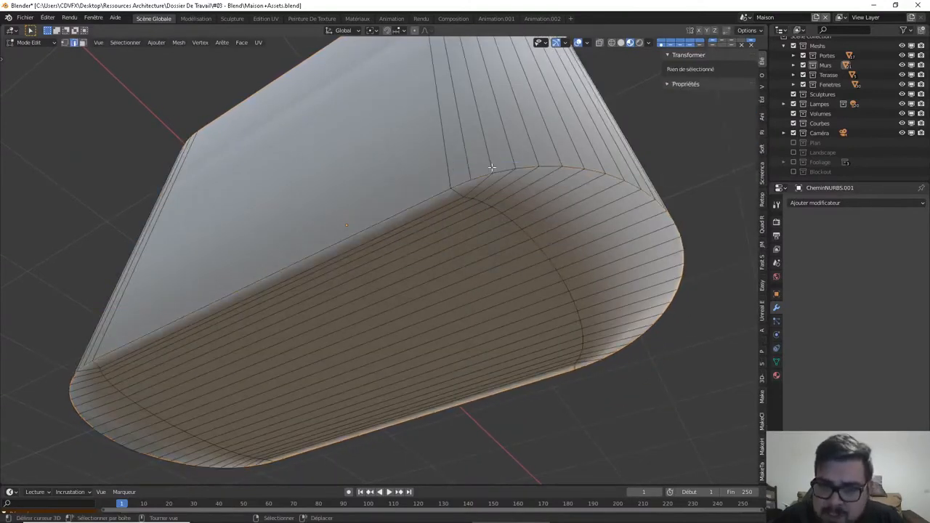
# Clean up the whole mesh by dissolving degenerate geometry, merging vertices by distance and deleting loose elements
pyautogui.press('a')
pyautogui.click(491, 121)
pyautogui.press('q')
pyautogui.click(481, 181)
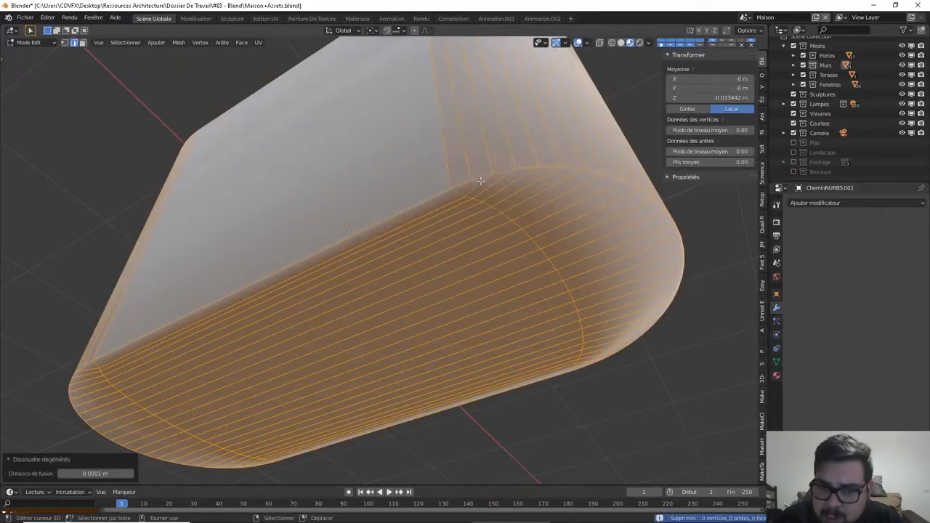
pyautogui.press('q')
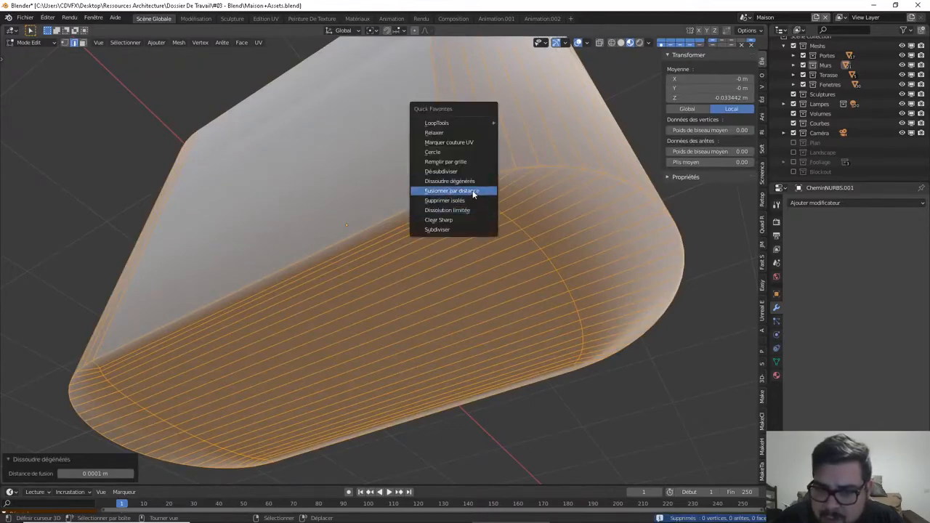
pyautogui.click(475, 191)
pyautogui.press('q')
pyautogui.click(470, 200)
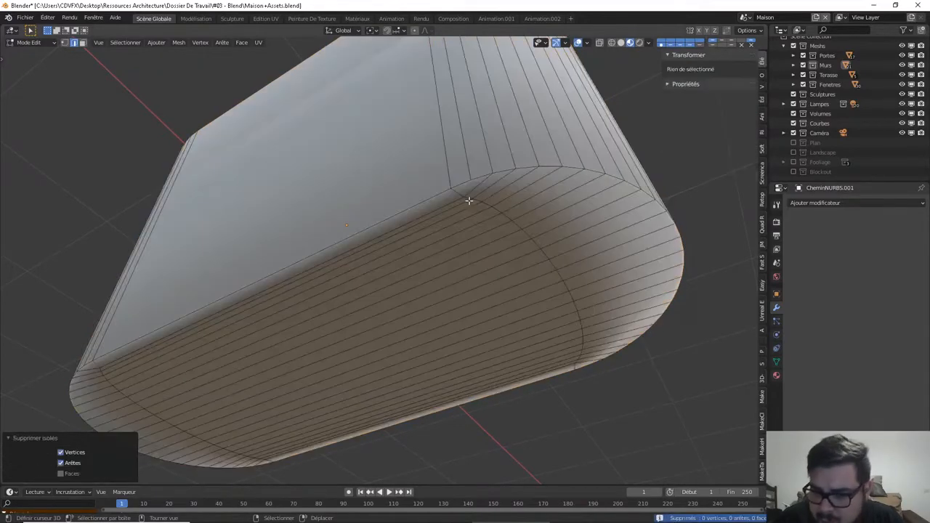
# Select the outer edge loop around the container's base again, adding the straight side edges to the rounded ends
pyautogui.press('Tab')
pyautogui.press('Tab')
pyautogui.keyDown('alt'); pyautogui.click(476, 178); pyautogui.keyUp('alt')
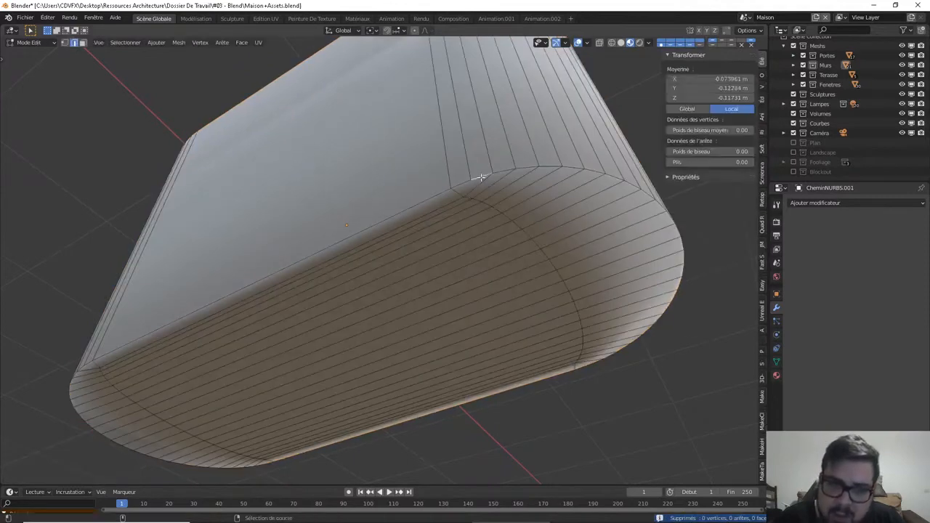
pyautogui.keyDown('alt'); pyautogui.click(463, 184); pyautogui.keyUp('alt')
pyautogui.moveTo(388, 222); pyautogui.dragTo(336, 306, button='middle')
pyautogui.keyDown('alt'); pyautogui.click(441, 219); pyautogui.keyUp('alt')
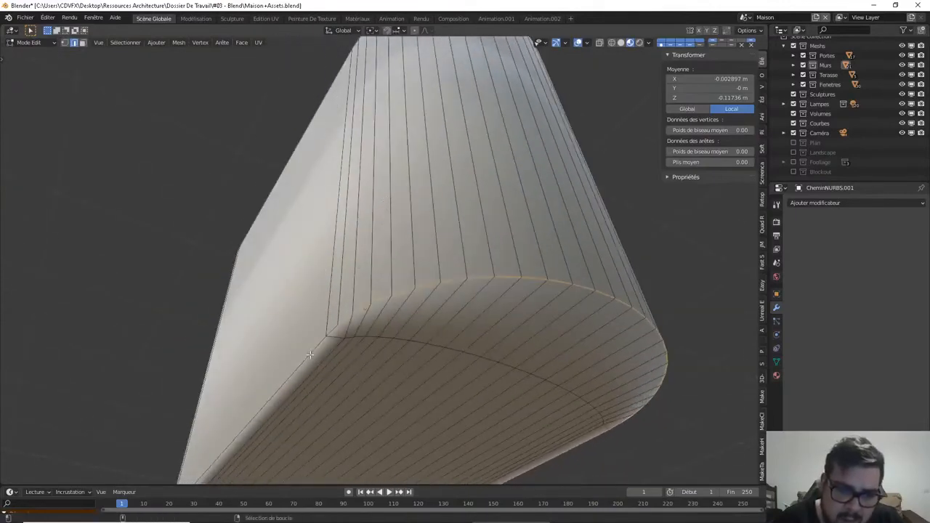
pyautogui.keyDown('alt'); pyautogui.keyDown('shift'); pyautogui.rightClick(310, 355); pyautogui.keyUp('shift'); pyautogui.keyUp('alt')
pyautogui.moveTo(310, 354); pyautogui.dragTo(584, 217, button='middle')
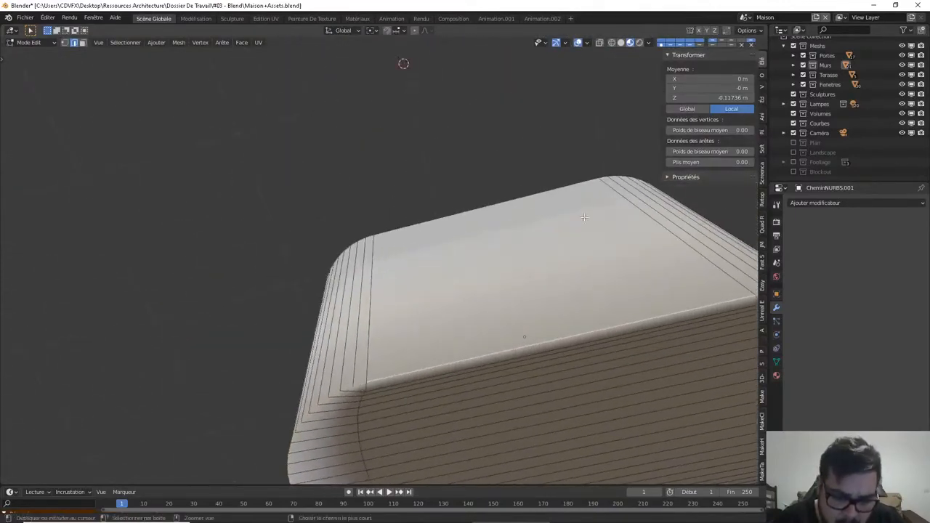
# Try a 0.0025 m bevel with 4 segments on the base edge loop, inspect the rounded corner and undo it
pyautogui.hotkey('ctrl', 'b')
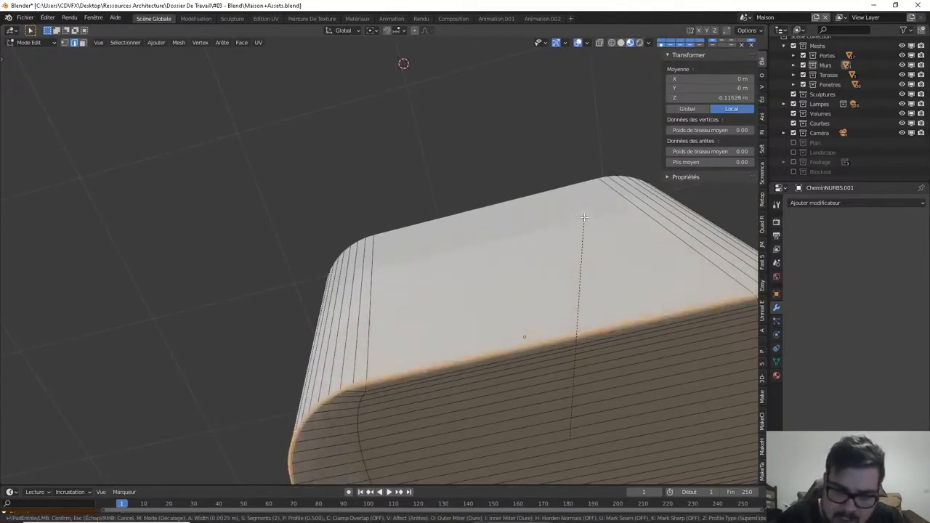
pyautogui.click(584, 217)
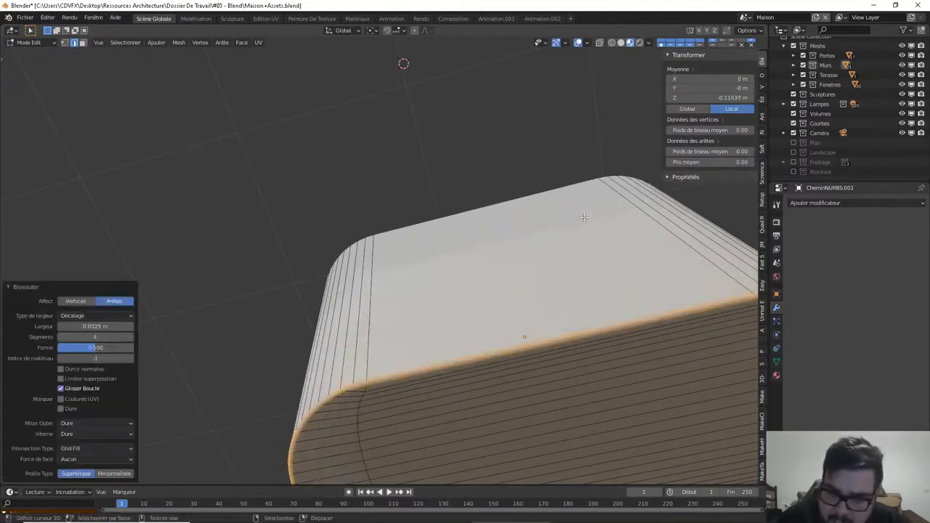
pyautogui.rightClick(584, 217)
pyautogui.press('Tab')
pyautogui.moveTo(550, 251); pyautogui.dragTo(527, 229, button='middle')
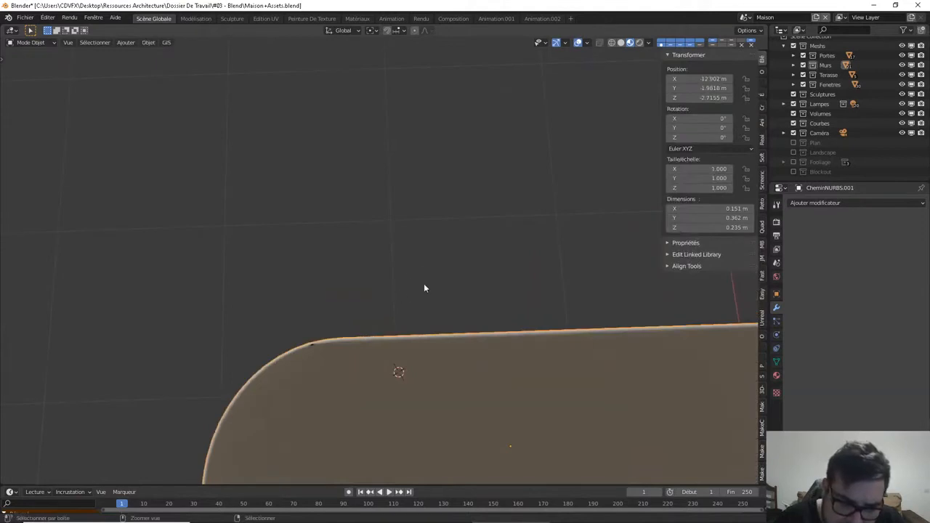
pyautogui.press('Tab')
pyautogui.moveTo(473, 254); pyautogui.dragTo(500, 294, button='middle')
pyautogui.hotkey('ctrl', 'z')
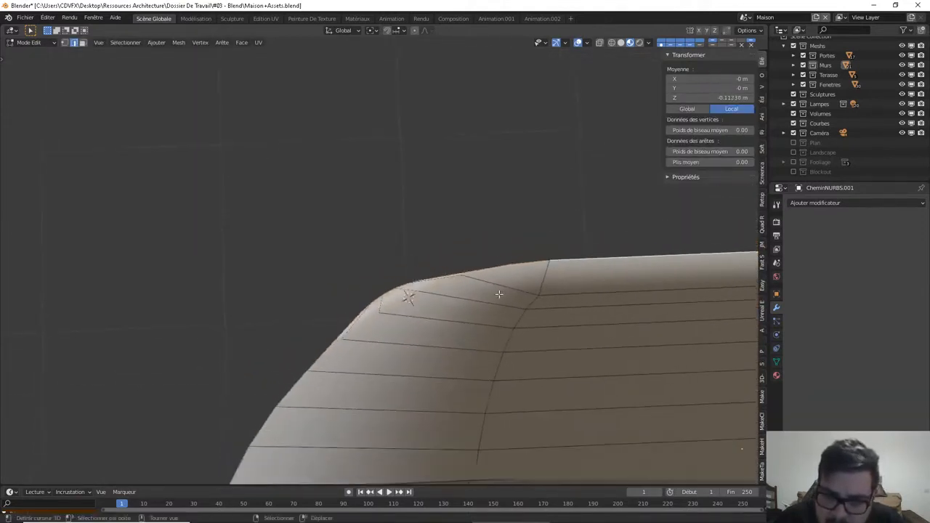
# Try moving single edges at the base's rounded corner to check how they are connected, cancelling each move
pyautogui.click(500, 289)
pyautogui.press('g')
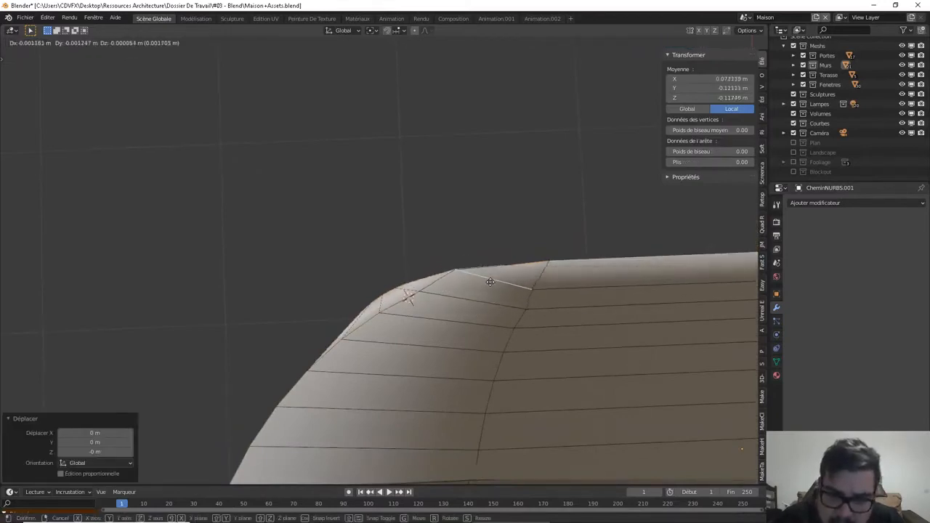
pyautogui.rightClick(490, 282)
pyautogui.rightClick(493, 265)
pyautogui.press('g')
pyautogui.rightClick(492, 255)
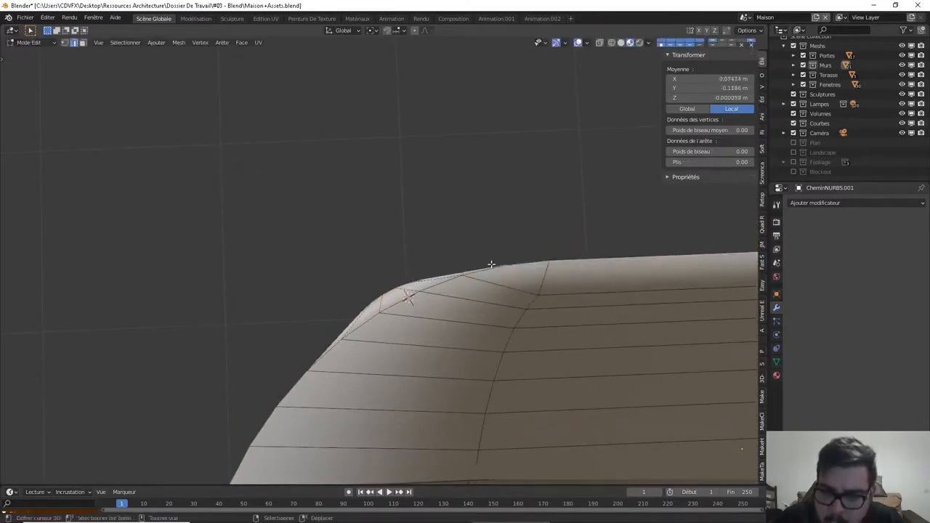
pyautogui.press('g')
pyautogui.rightClick(488, 233)
pyautogui.moveTo(487, 232); pyautogui.dragTo(493, 262, button='middle')
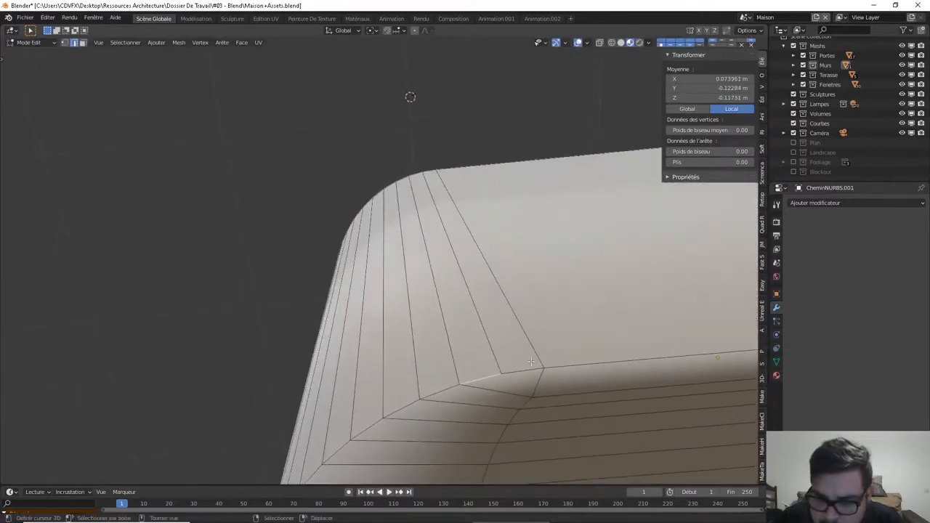
# Select the outer edge loop around the container's base, covering both the rounded ends and the straight sides
pyautogui.keyDown('alt'); pyautogui.click(588, 359); pyautogui.keyUp('alt')
pyautogui.moveTo(588, 359); pyautogui.dragTo(583, 326, button='middle')
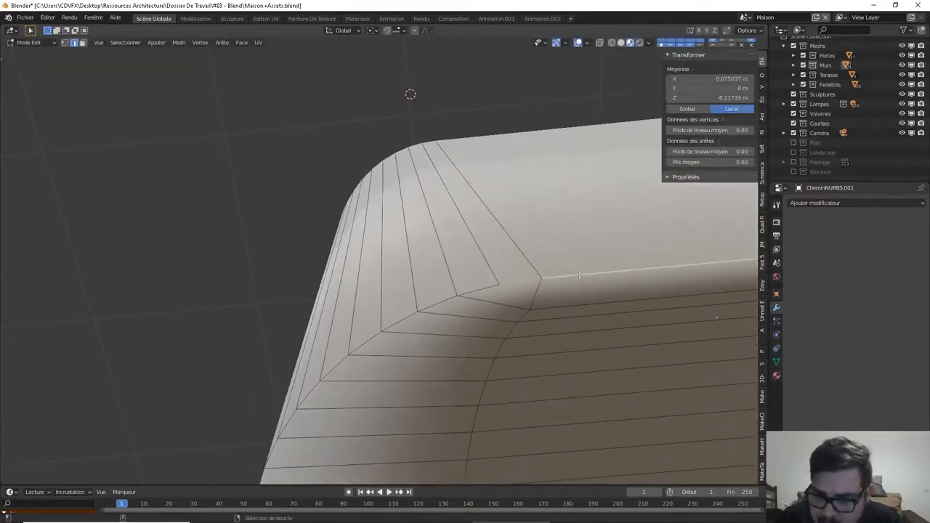
pyautogui.hotkey('alt', 'a')
pyautogui.keyDown('alt'); pyautogui.click(472, 287); pyautogui.keyUp('alt')
pyautogui.keyDown('alt'); pyautogui.click(524, 289); pyautogui.keyUp('alt')
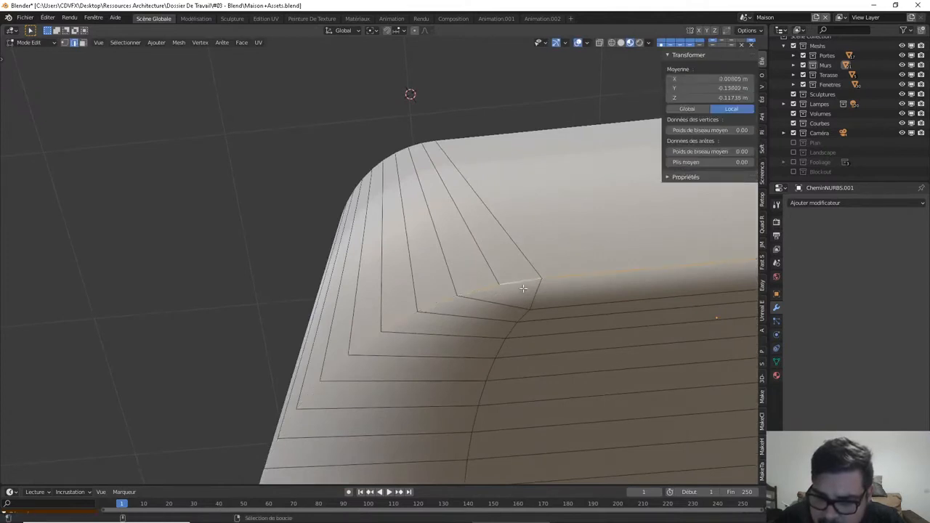
pyautogui.moveTo(584, 277); pyautogui.dragTo(479, 104, button='middle')
pyautogui.scroll(-3, 561, 248)
pyautogui.keyDown('alt'); pyautogui.click(427, 319); pyautogui.keyUp('alt')
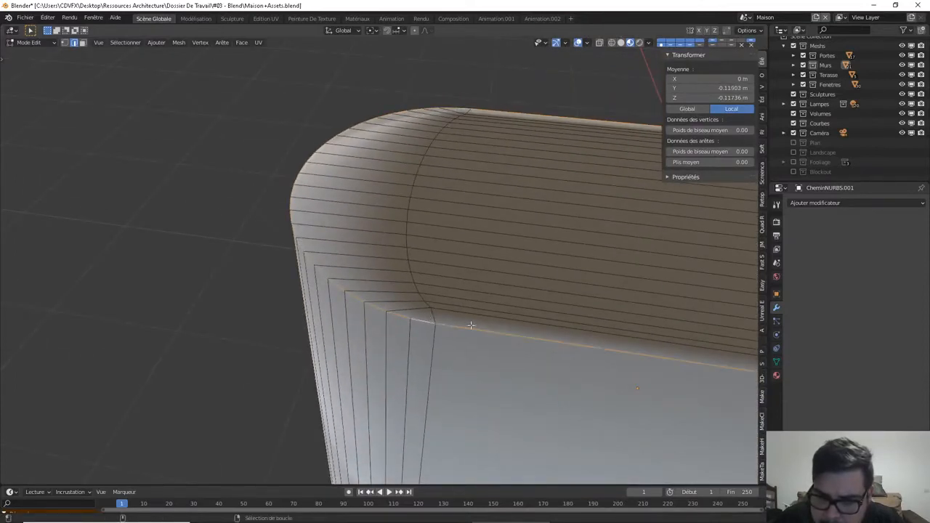
pyautogui.moveTo(475, 326); pyautogui.dragTo(423, 304, button='middle')
pyautogui.moveTo(593, 306); pyautogui.dragTo(555, 276, button='middle')
pyautogui.keyDown('alt'); pyautogui.click(446, 293); pyautogui.keyUp('alt')
pyautogui.moveTo(446, 292); pyautogui.dragTo(417, 289, button='middle')
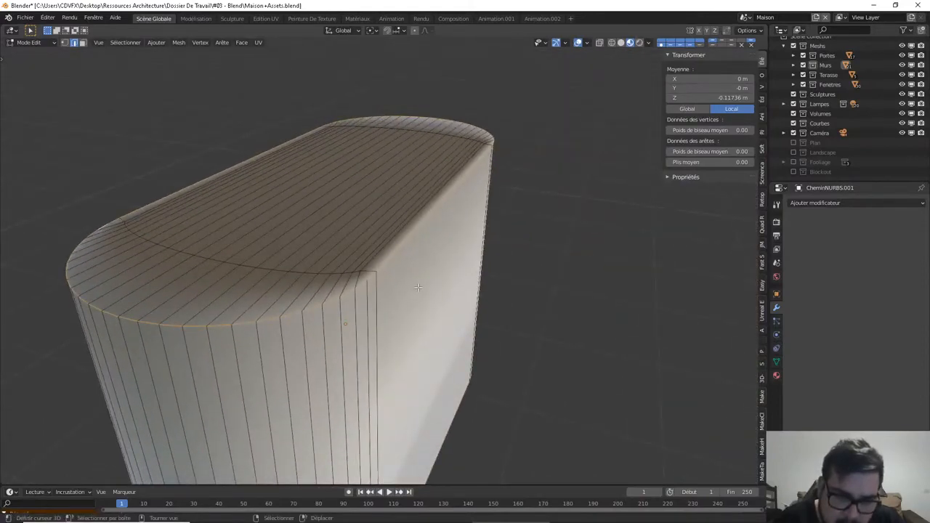
# Leave Edit Mode on the container and exit its isolated view to return to the full house scene
pyautogui.press('Tab')
pyautogui.press('Tab')
pyautogui.moveTo(378, 230); pyautogui.dragTo(373, 250, button='middle')
pyautogui.press('Tab')
pyautogui.press('KP_7')
pyautogui.scroll(-5, 280, 169)
pyautogui.press('KP_Divide')
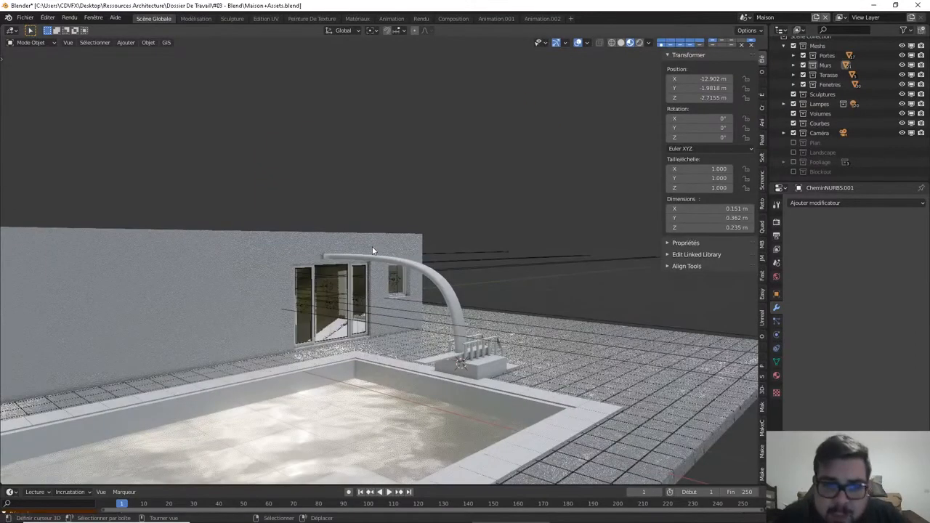
pyautogui.scroll(3, 512, 423)
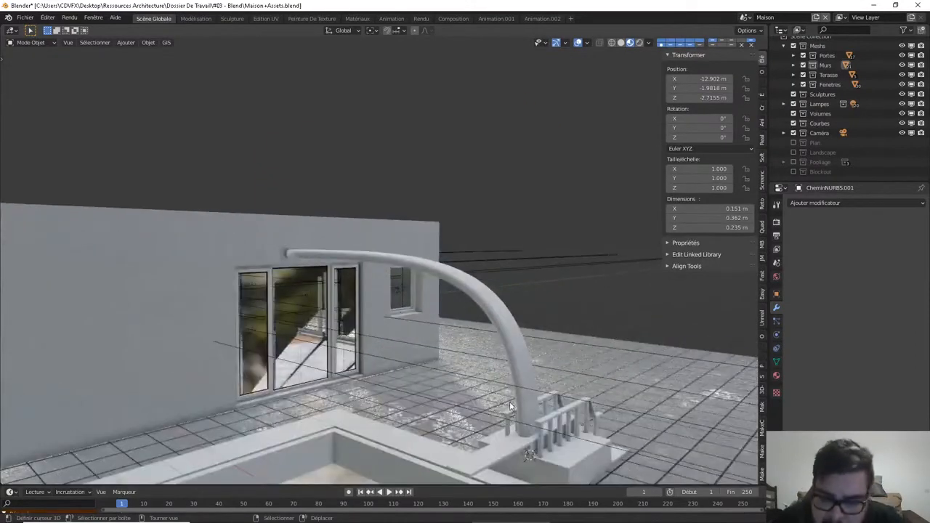
pyautogui.press('KP_Divide')
pyautogui.scroll(3, 509, 401)
pyautogui.press('KP_Divide')
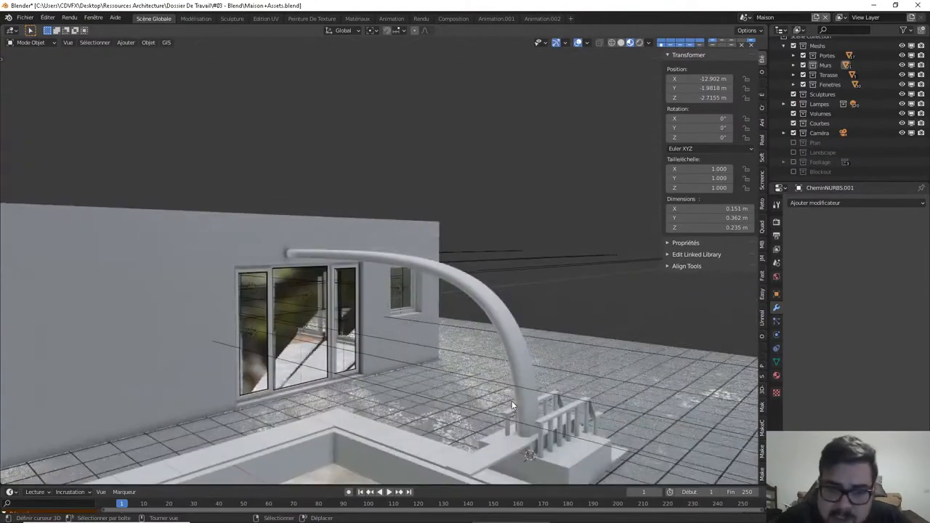
# Duplicate the oblong container at the curved tube's lower end, keeping the copy in the same position
pyautogui.scroll(8, 430, 227)
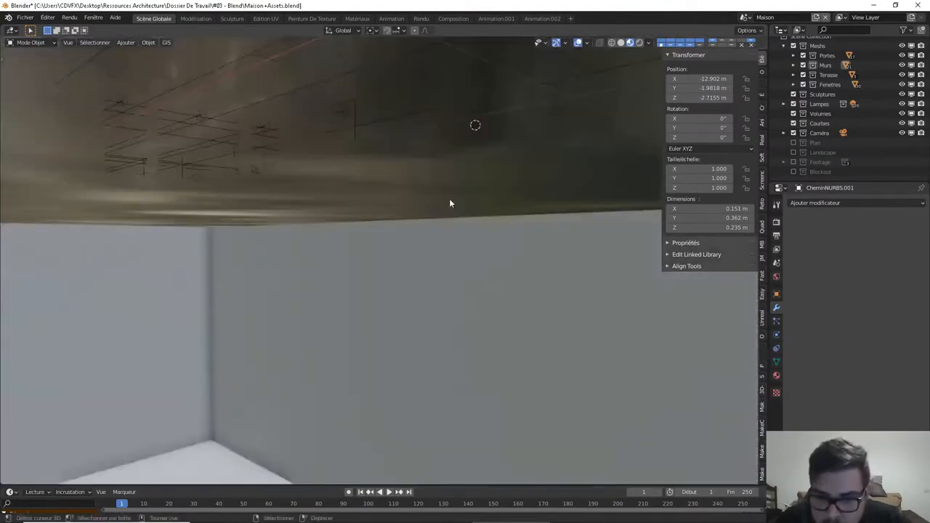
pyautogui.moveTo(449, 204); pyautogui.dragTo(371, 433, button='middle')
pyautogui.scroll(2, 357, 197)
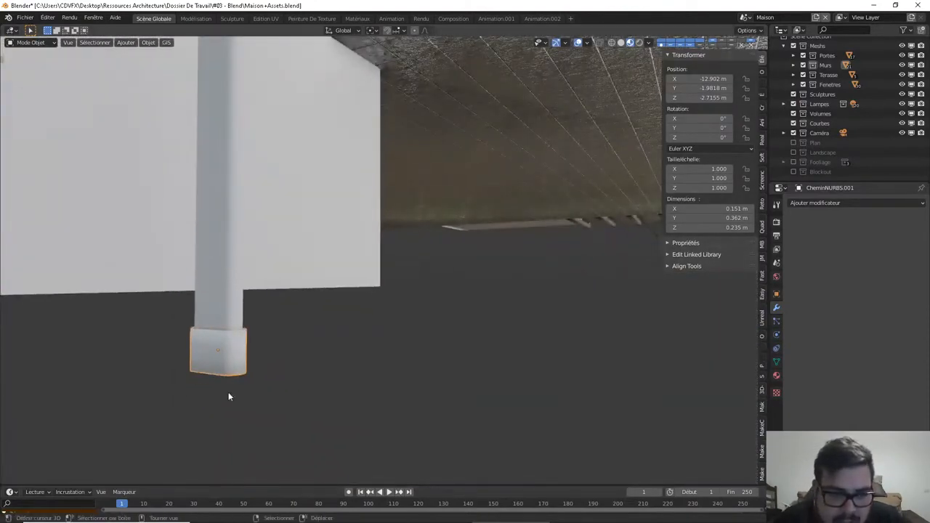
pyautogui.click(225, 355)
pyautogui.click(235, 356)
pyautogui.hotkey('shift', 'd')
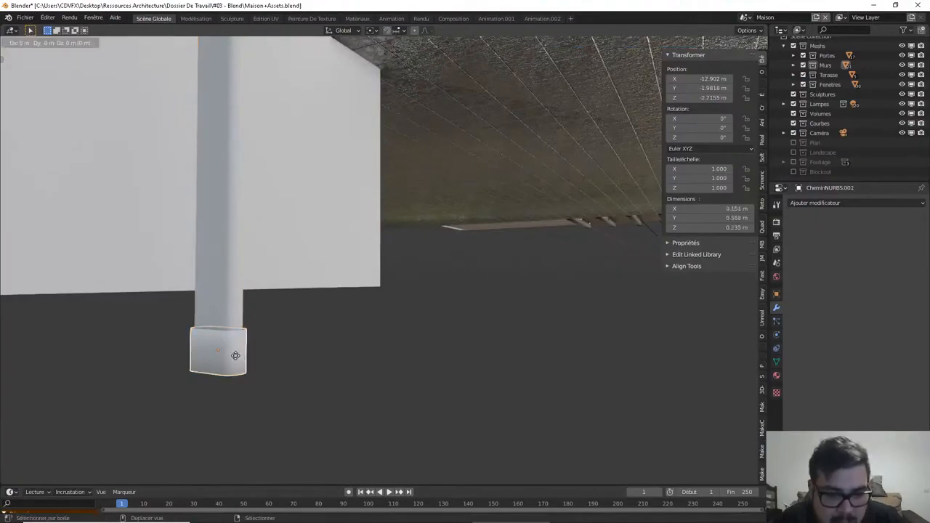
pyautogui.rightClick(245, 267)
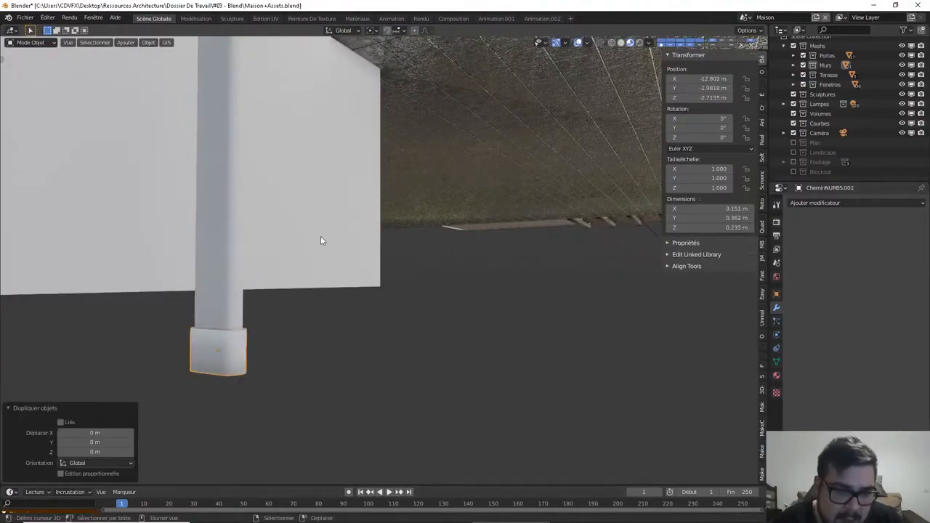
# Isolate the curved tube from the scene and open it in Edit Mode with face selection
pyautogui.scroll(-5, 322, 240)
pyautogui.moveTo(411, 174); pyautogui.dragTo(329, 383, button='middle')
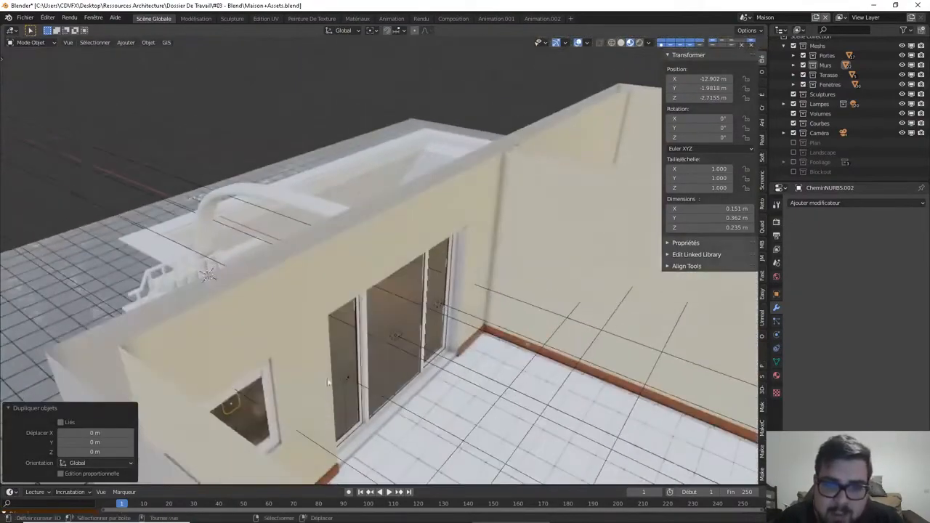
pyautogui.moveTo(382, 234); pyautogui.dragTo(423, 237, button='middle')
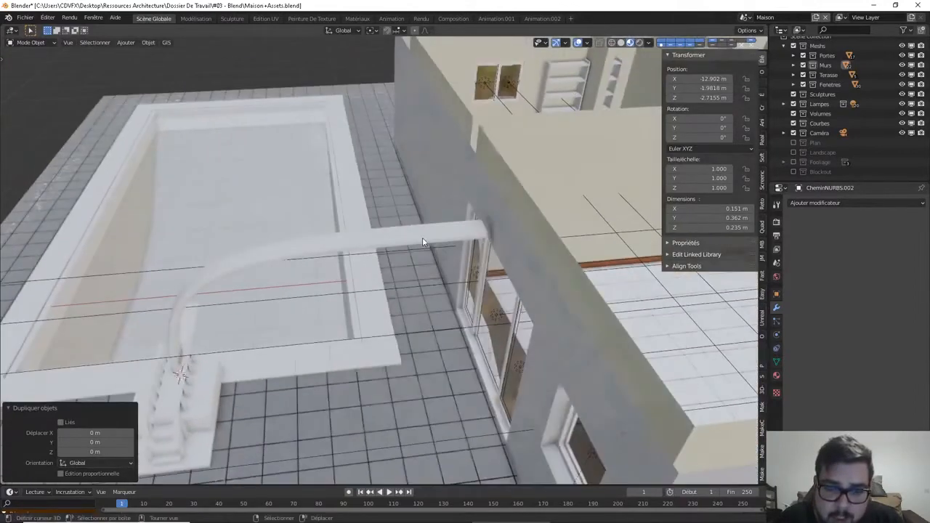
pyautogui.click(484, 235)
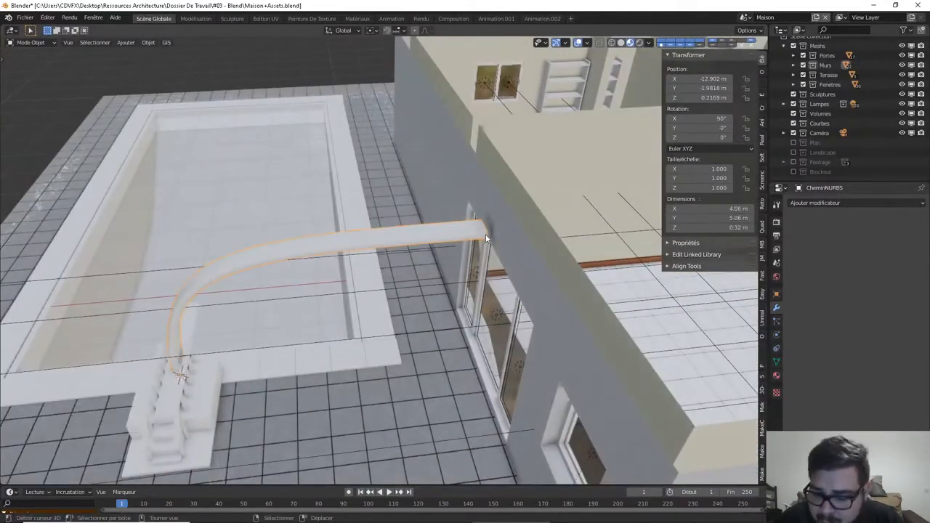
pyautogui.press('KP_Divide')
pyautogui.moveTo(486, 234); pyautogui.dragTo(412, 275, button='middle')
pyautogui.press('Tab')
pyautogui.moveTo(383, 236); pyautogui.dragTo(479, 159, button='middle')
pyautogui.click(82, 42)
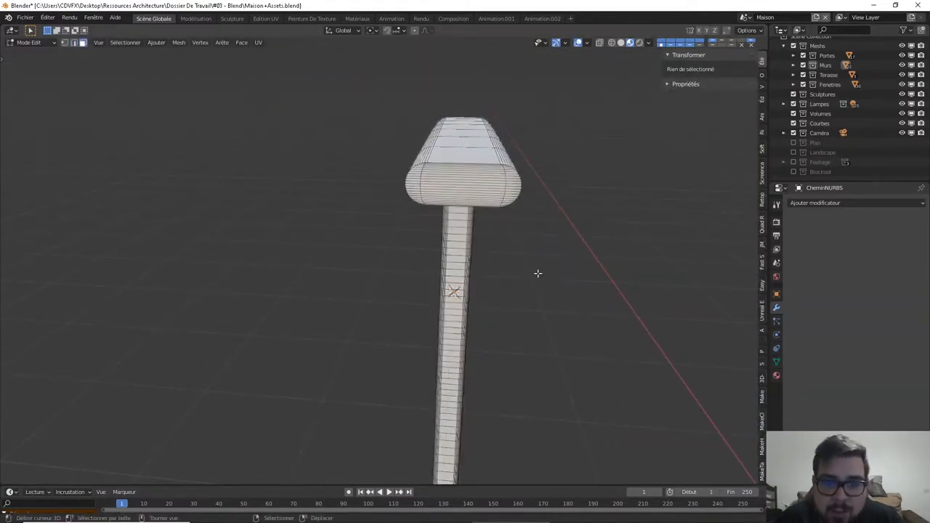
# Snap the 3D cursor to the middle face of the tube's end cap on the house side, and return to the full scene
pyautogui.scroll(3, 537, 272)
pyautogui.press('KP_7')
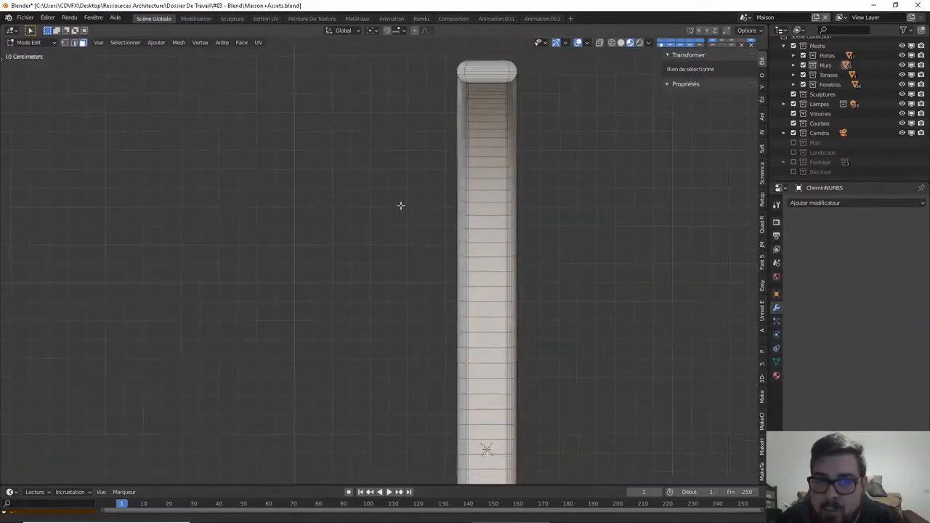
pyautogui.keyDown('shift'); pyautogui.moveTo(400, 206); pyautogui.dragTo(359, 355, button='middle'); pyautogui.keyUp('shift')
pyautogui.scroll(2, 478, 251)
pyautogui.keyDown('shift'); pyautogui.moveTo(478, 250); pyautogui.dragTo(455, 295, button='middle'); pyautogui.keyUp('shift')
pyautogui.scroll(3, 458, 288)
pyautogui.scroll(2, 491, 241)
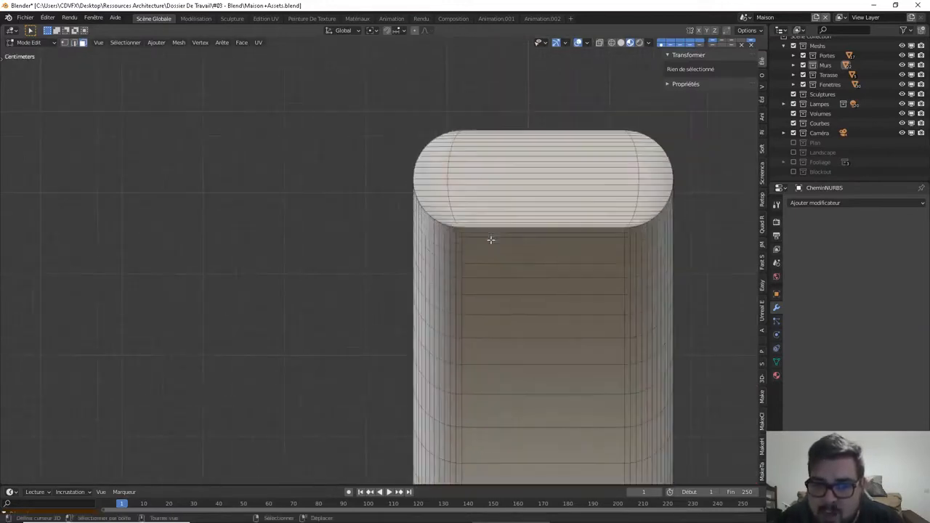
pyautogui.keyDown('shift'); pyautogui.moveTo(491, 240); pyautogui.dragTo(388, 271, button='middle'); pyautogui.keyUp('shift')
pyautogui.scroll(1, 395, 243)
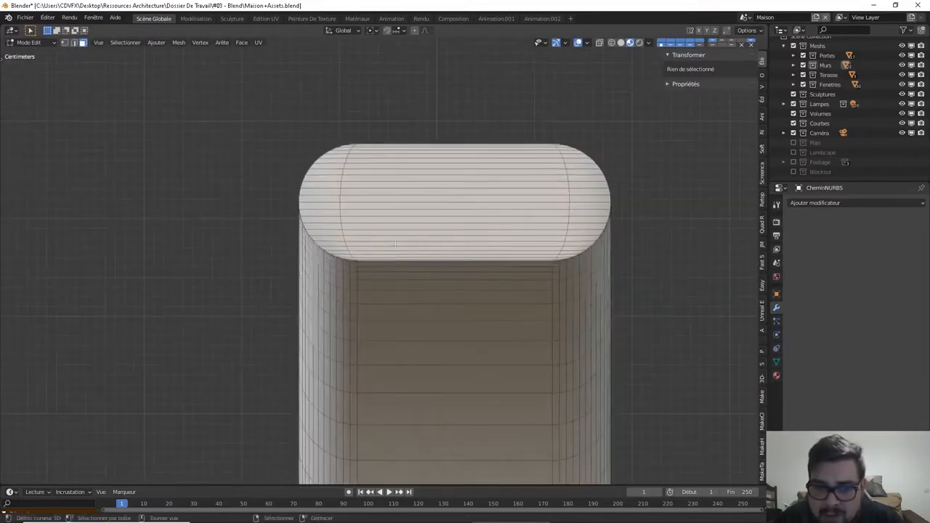
pyautogui.rightClick(455, 206)
pyautogui.hotkey('shift', 's')
pyautogui.click(446, 203)
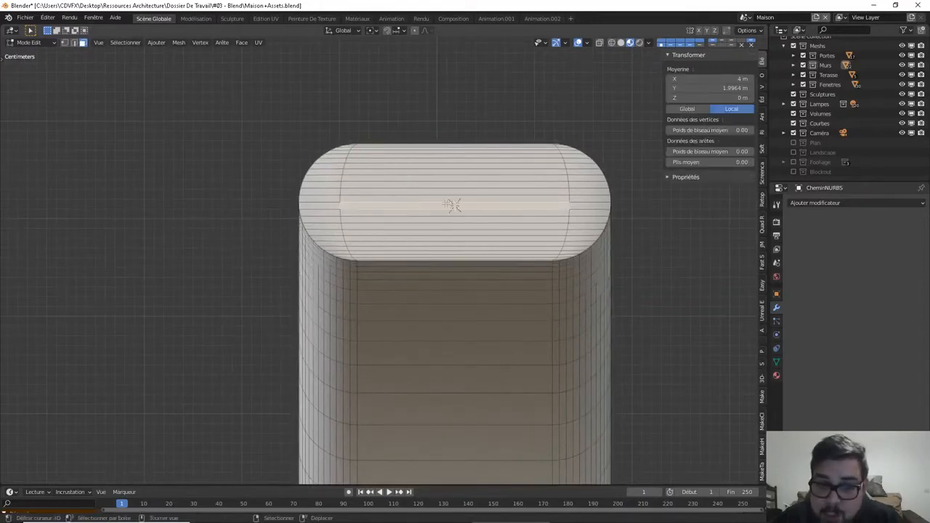
pyautogui.press('Tab')
pyautogui.press('KP_Divide')
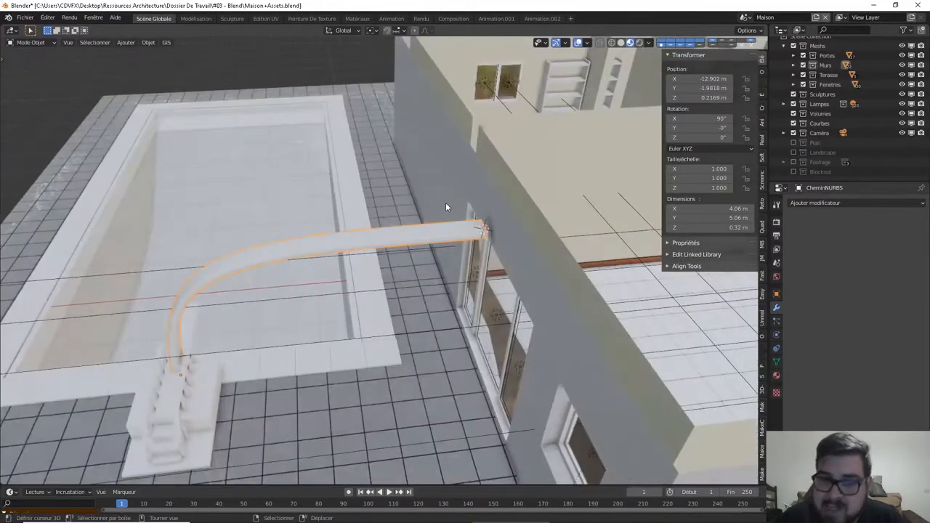
# Move one of the two overlapping containers from the tube's lower end to the 3D cursor at its other end
pyautogui.keyDown('shift'); pyautogui.moveTo(390, 375); pyautogui.dragTo(460, 148, button='middle'); pyautogui.keyUp('shift')
pyautogui.moveTo(437, 280); pyautogui.dragTo(277, 317, button='middle')
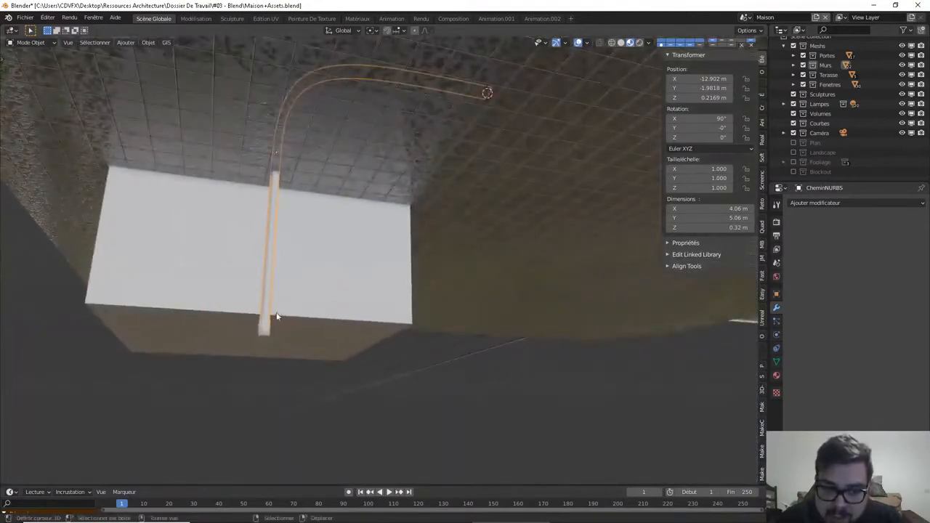
pyautogui.click(269, 335)
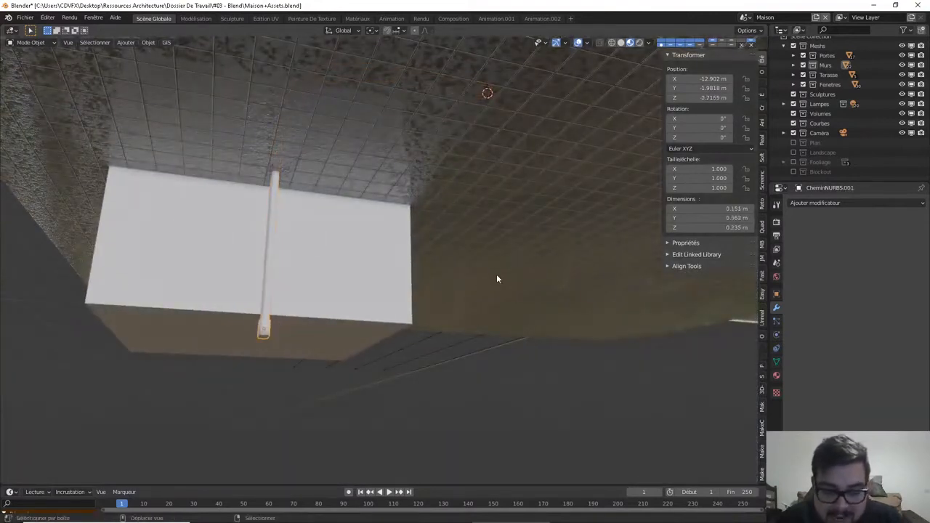
pyautogui.hotkey('shift', 's')
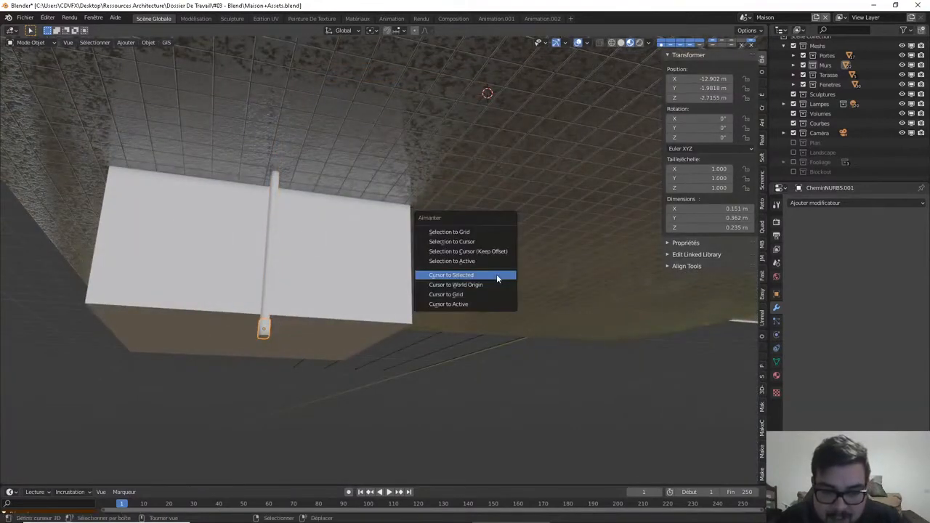
pyautogui.click(480, 242)
pyautogui.moveTo(509, 191); pyautogui.dragTo(394, 367, button='middle')
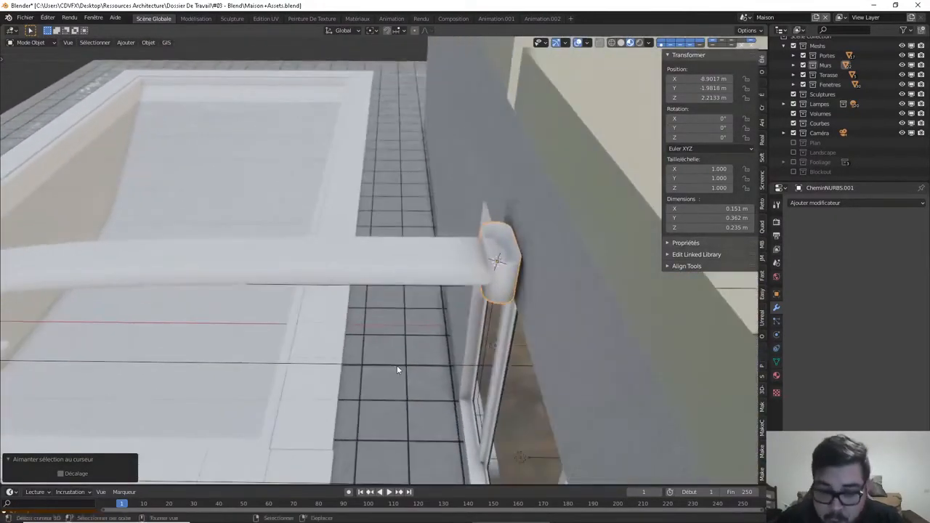
# Rotate the moved container -90° about the global Y axis to fit the tube's end
pyautogui.press('r')
pyautogui.press('x')
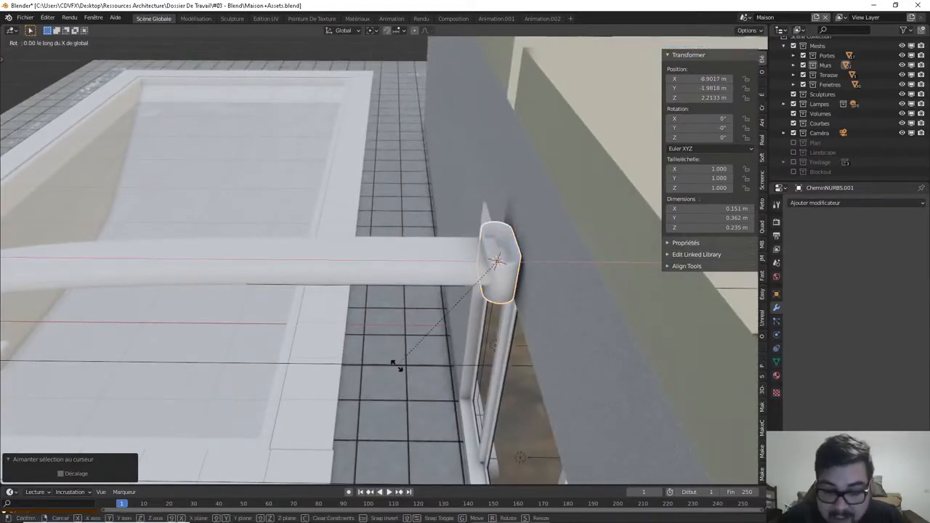
pyautogui.write('y90')
pyautogui.press('Return')
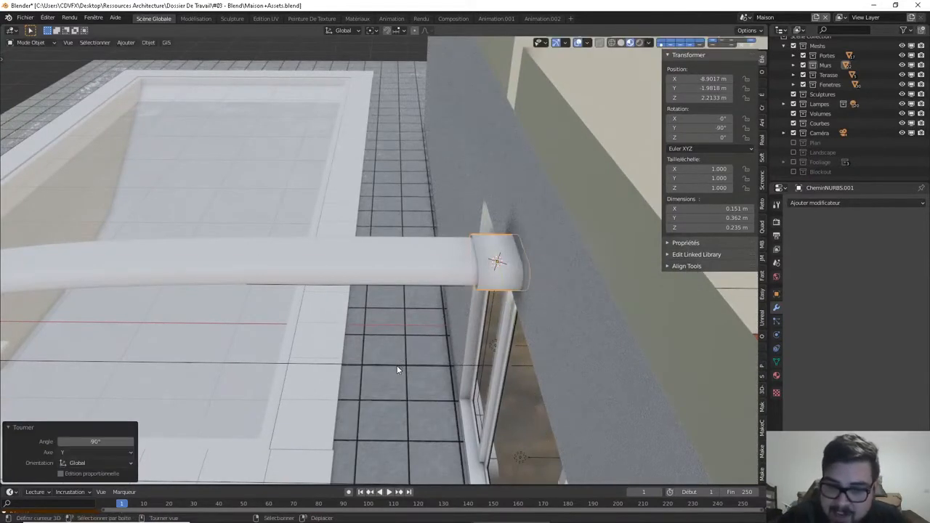
# Join the curved tube and the containers at both of its ends into one object
pyautogui.scroll(-5, 423, 352)
pyautogui.moveTo(423, 351); pyautogui.dragTo(396, 254, button='middle')
pyautogui.moveTo(396, 255)
pyautogui.keyDown('shift'); pyautogui.mouseDown(button='middle')
pyautogui.moveTo(475, 193)
pyautogui.moveTo(404, 269)
pyautogui.mouseUp(button='middle'); pyautogui.keyUp('shift')
pyautogui.click(471, 201)
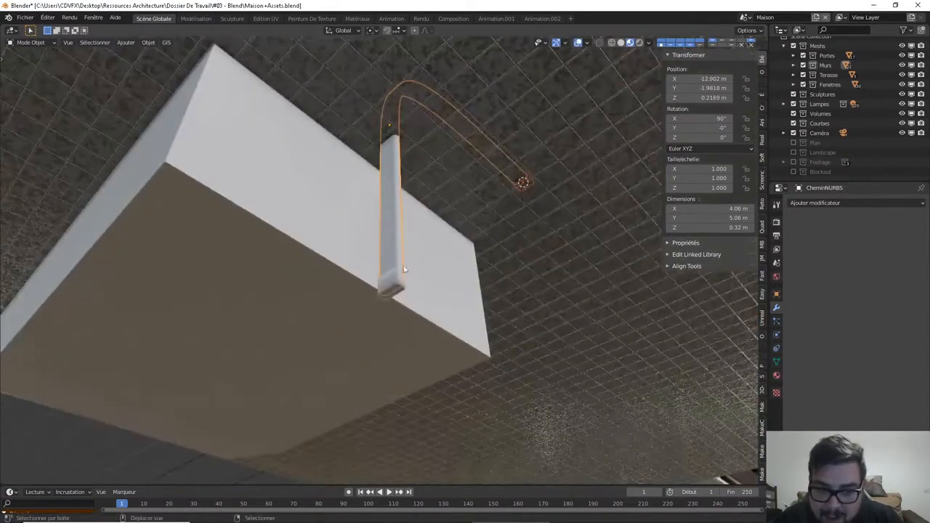
pyautogui.hotkey('ctrl', 'j')
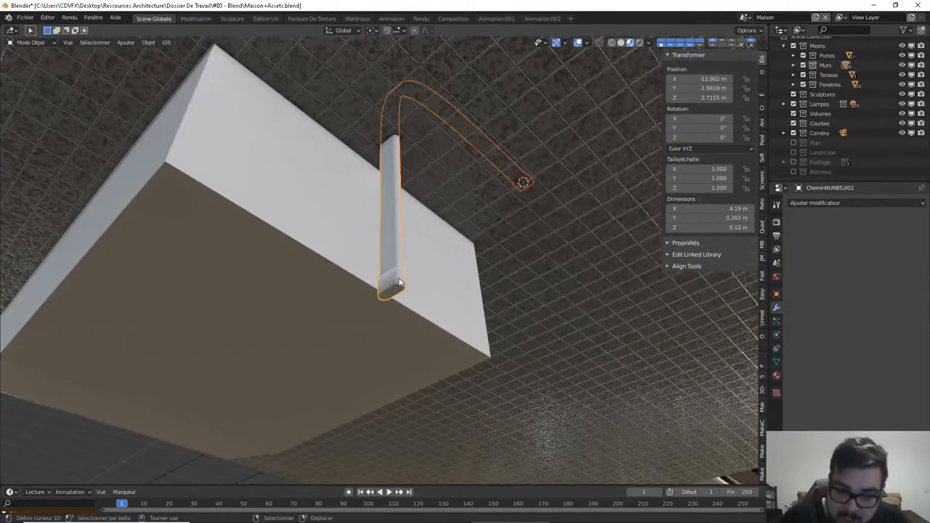
# Apply the joined tube's rotation and scale, and set its origin to its geometry
pyautogui.moveTo(445, 267); pyautogui.dragTo(432, 277, button='middle')
pyautogui.press('q')
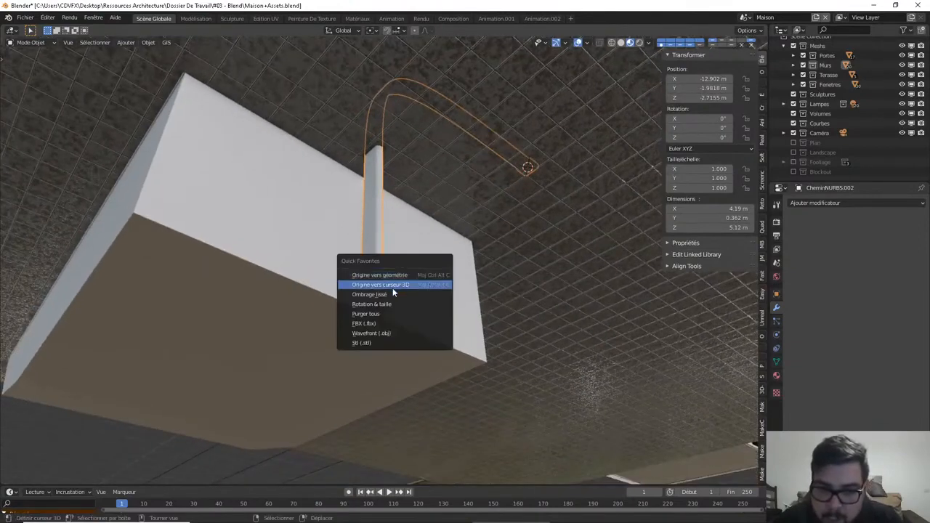
pyautogui.click(381, 306)
pyautogui.press('q')
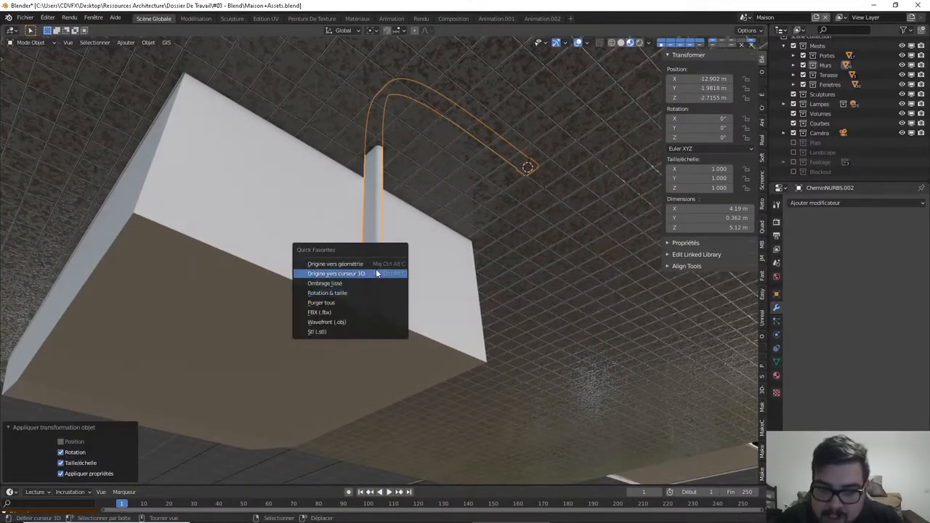
pyautogui.click(374, 264)
# Scale the joined tube uniformly to 0.254
pyautogui.scroll(-3, 463, 183)
pyautogui.moveTo(462, 183); pyautogui.dragTo(563, 308, button='middle')
pyautogui.write('s0')
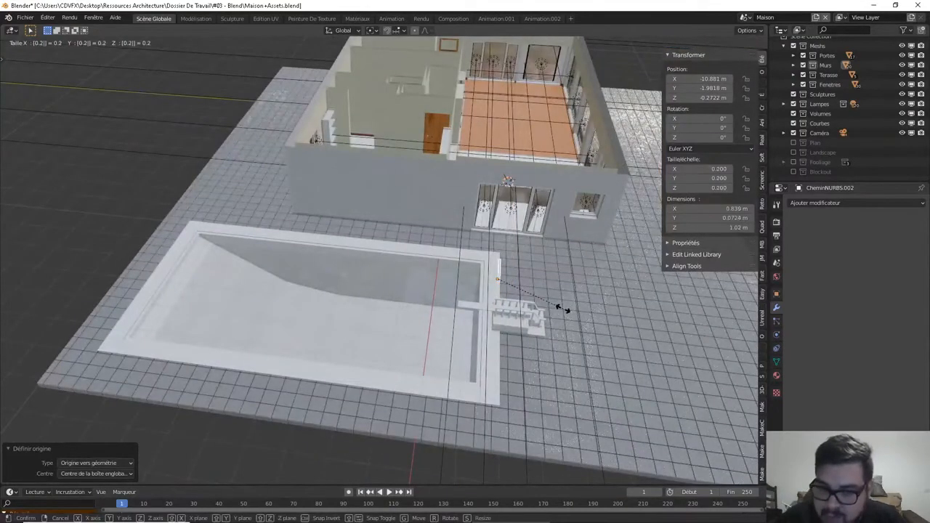
pyautogui.press('Return')
# Move the scaled tube about 1.78 m along the global Y axis, over the pool
pyautogui.press('KP_1')
pyautogui.moveTo(507, 325); pyautogui.dragTo(472, 359, button='middle')
pyautogui.press('g')
pyautogui.press('y')
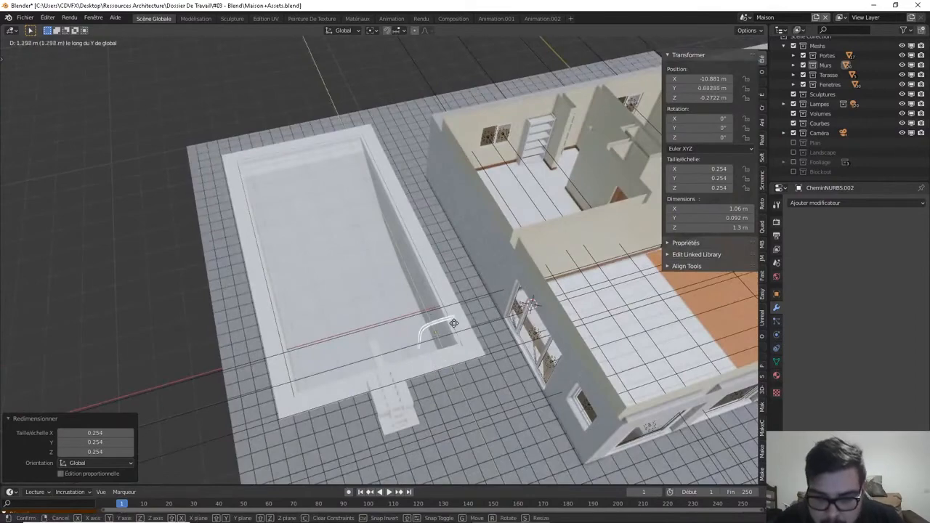
pyautogui.click(451, 310)
# Shift the tube about 0.78 m further along the global Y axis, inside the pool
pyautogui.moveTo(455, 317); pyautogui.dragTo(600, 275, button='middle')
pyautogui.scroll(3, 514, 316)
pyautogui.scroll(3, 541, 292)
pyautogui.moveTo(452, 342); pyautogui.dragTo(570, 290, button='middle')
pyautogui.press('g')
pyautogui.press('y')
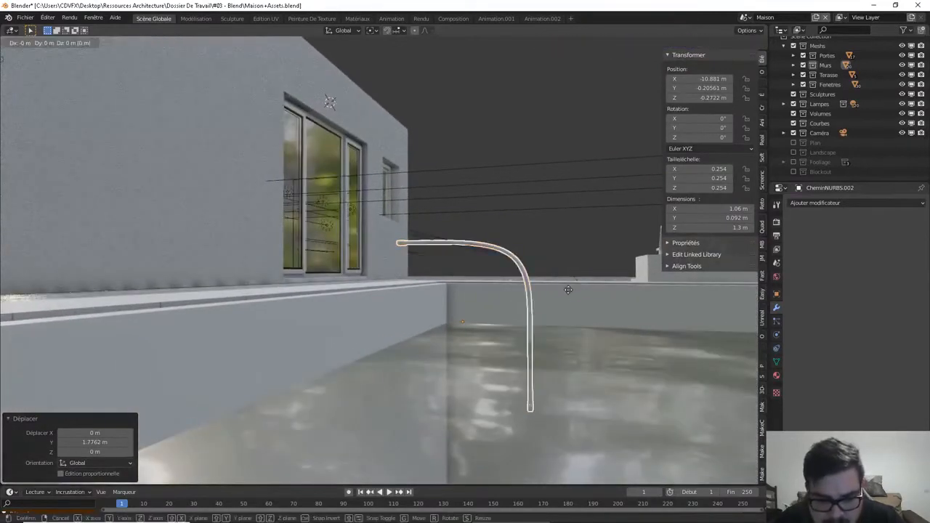
pyautogui.click(538, 284)
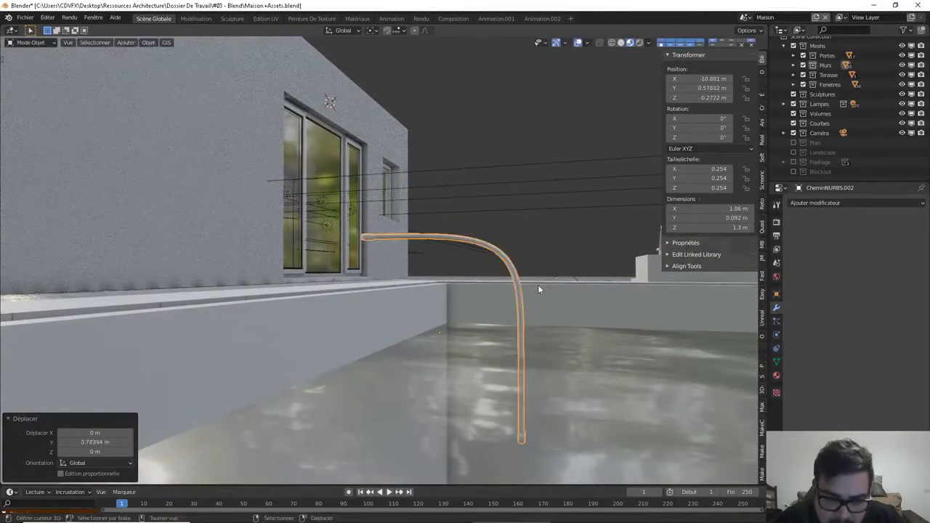
# Move the tube about 0.69 m along the global X axis and raise it about 0.26 m along Z at the pool's edge
pyautogui.press('g')
pyautogui.press('x')
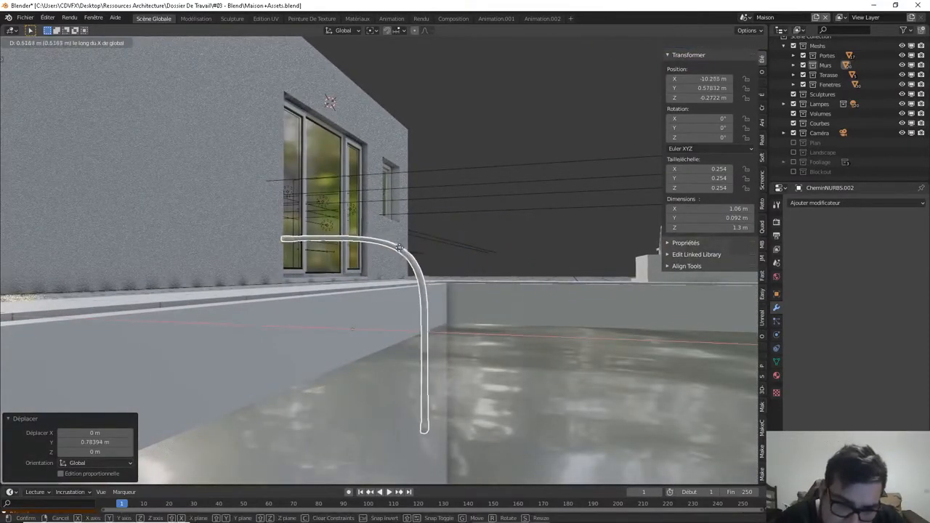
pyautogui.click(307, 231)
pyautogui.moveTo(308, 231); pyautogui.dragTo(362, 301, button='middle')
pyautogui.press('g')
pyautogui.press('z')
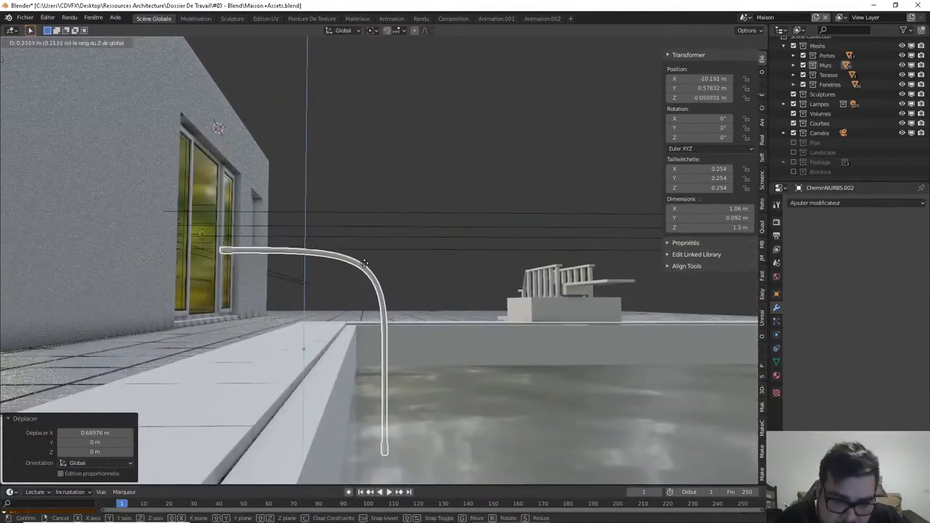
pyautogui.click(373, 245)
pyautogui.moveTo(373, 245); pyautogui.dragTo(560, 389, button='middle')
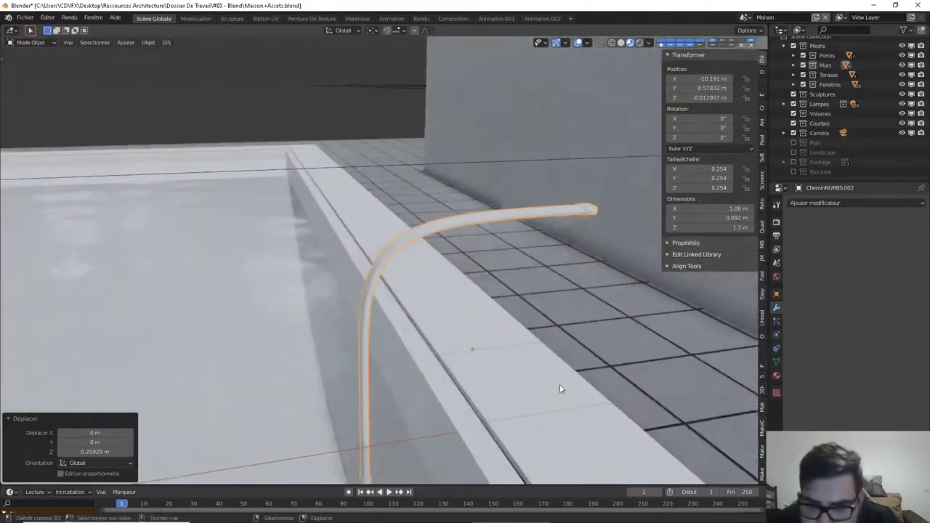
# Stretch the tube by a factor of 1.5 along the global Z axis
pyautogui.write('sz')
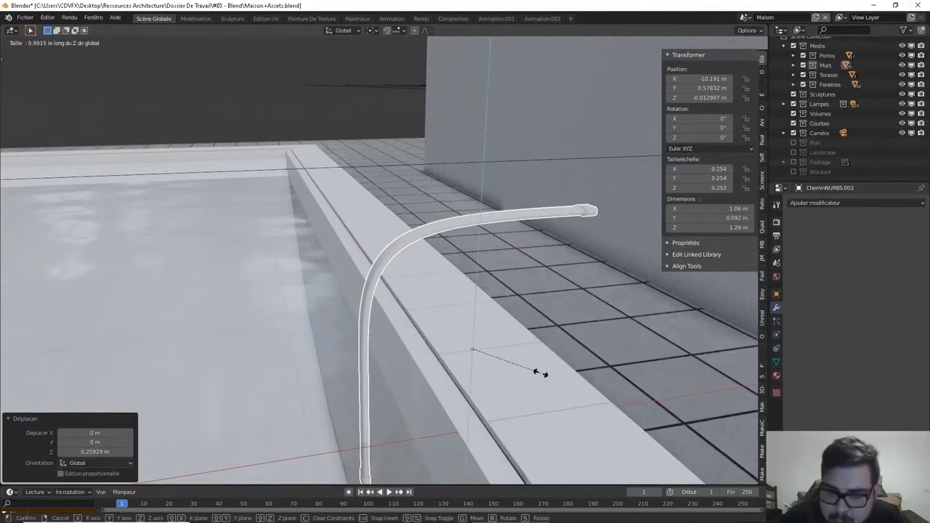
pyautogui.write('1.5')
pyautogui.press('Return')
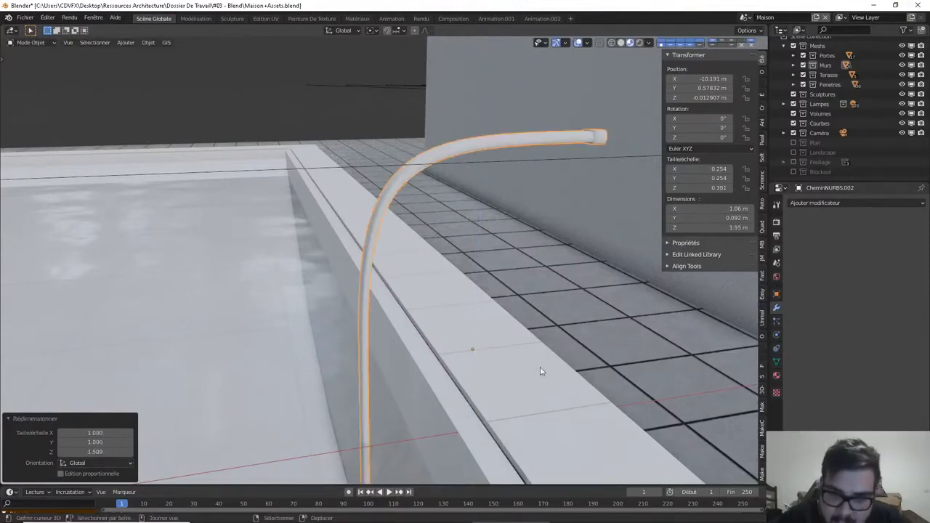
# Raise the stretched tube about 0.064 m along the global Z axis
pyautogui.moveTo(540, 367); pyautogui.dragTo(619, 351, button='middle')
pyautogui.keyDown('shift'); pyautogui.moveTo(563, 311); pyautogui.dragTo(597, 223, button='middle'); pyautogui.keyUp('shift')
pyautogui.keyDown('shift'); pyautogui.moveTo(502, 294); pyautogui.dragTo(531, 228, button='middle'); pyautogui.keyUp('shift')
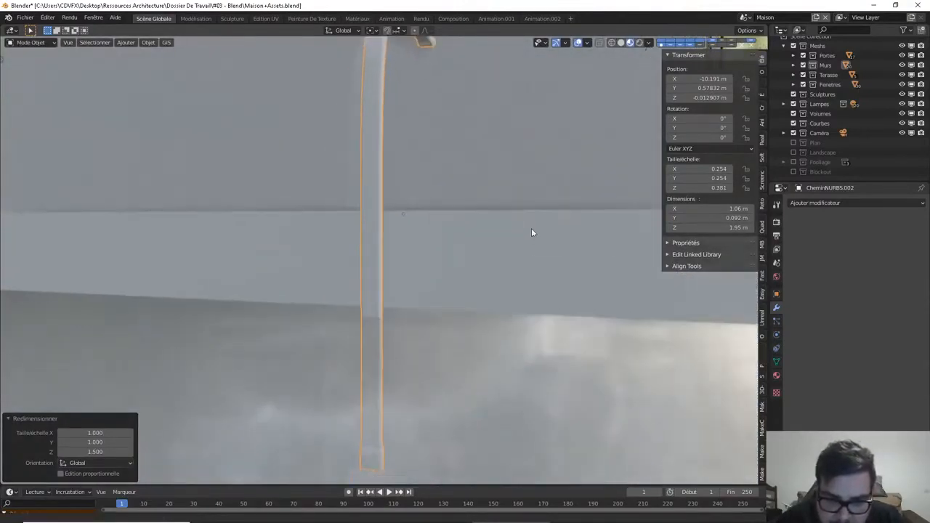
pyautogui.press('g')
pyautogui.press('z')
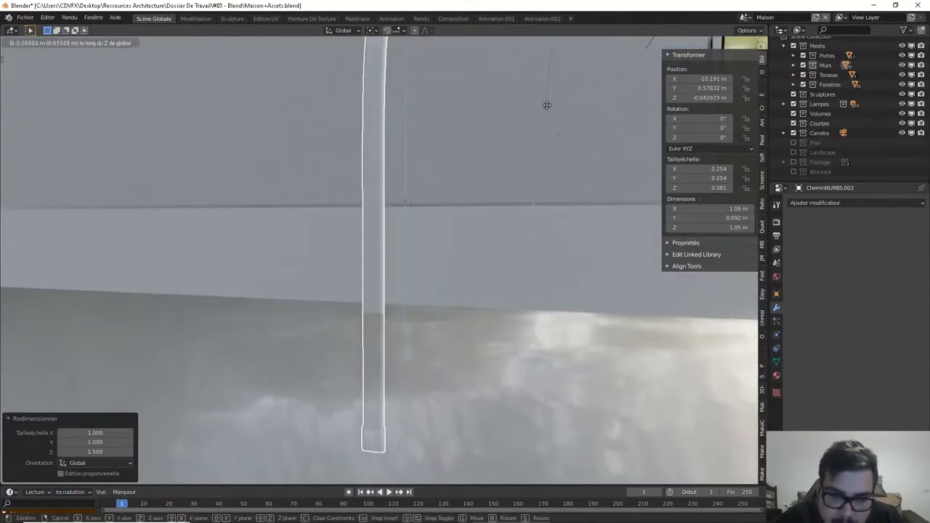
pyautogui.click(527, 125)
pyautogui.moveTo(527, 125); pyautogui.dragTo(371, 215, button='middle')
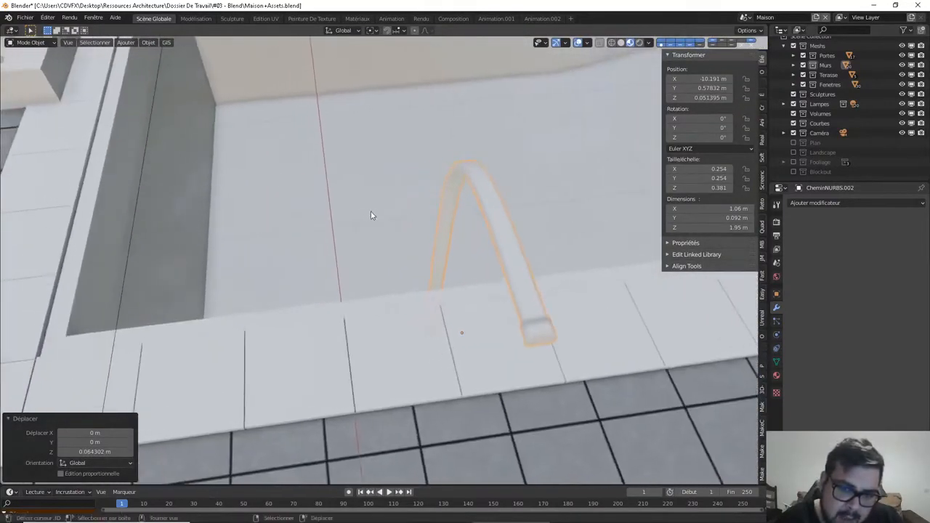
# In Edit Mode, duplicate the whole rail mesh and place the copy about 0.76 m away in the negative global Y direction
pyautogui.moveTo(463, 274); pyautogui.dragTo(533, 233, button='middle')
pyautogui.press('KP_1')
pyautogui.press('Tab')
pyautogui.press('a')
pyautogui.click(521, 179)
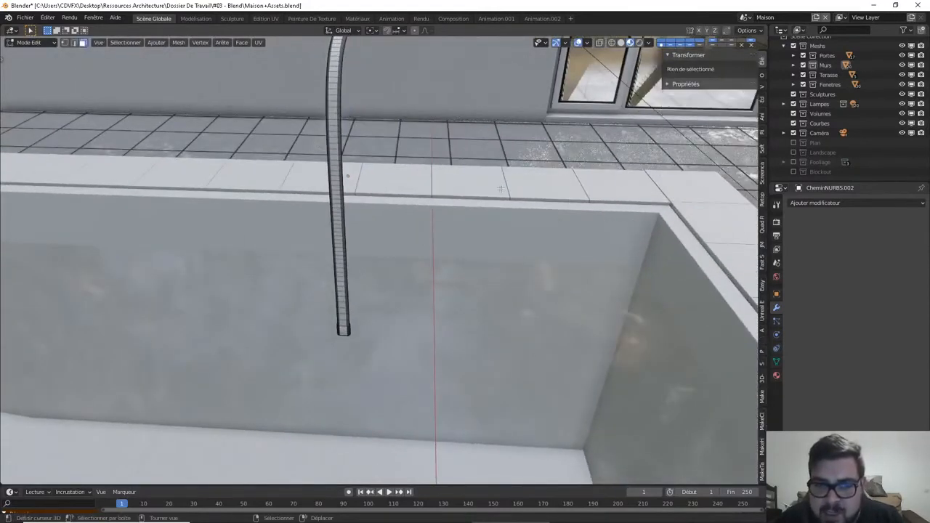
pyautogui.press('a')
pyautogui.click(500, 178)
pyautogui.moveTo(501, 178); pyautogui.dragTo(480, 197, button='middle')
pyautogui.hotkey('shift', 'v')
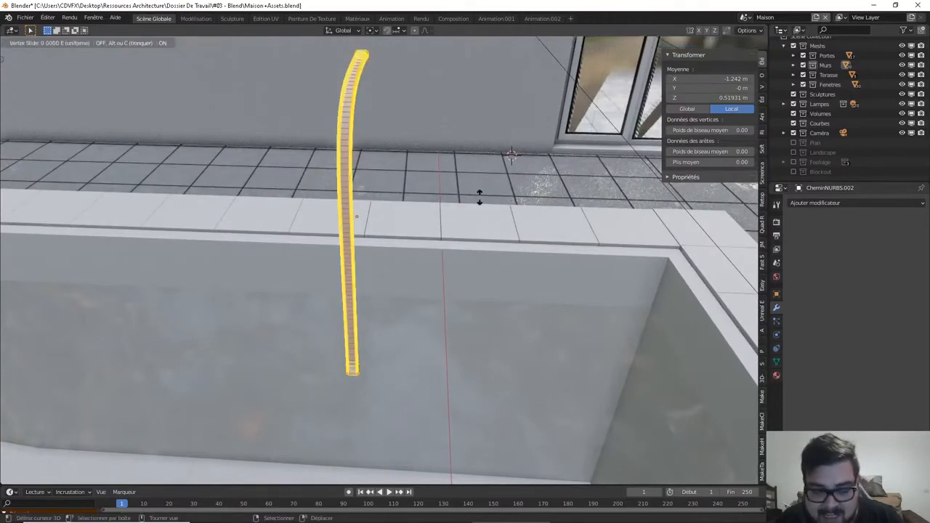
pyautogui.click(513, 195)
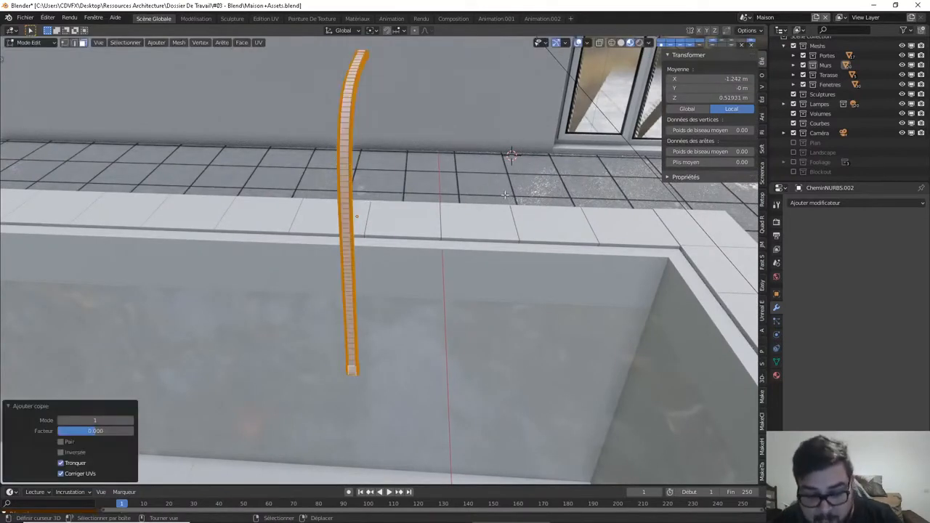
pyautogui.hotkey('shift', 'd')
pyautogui.press('x')
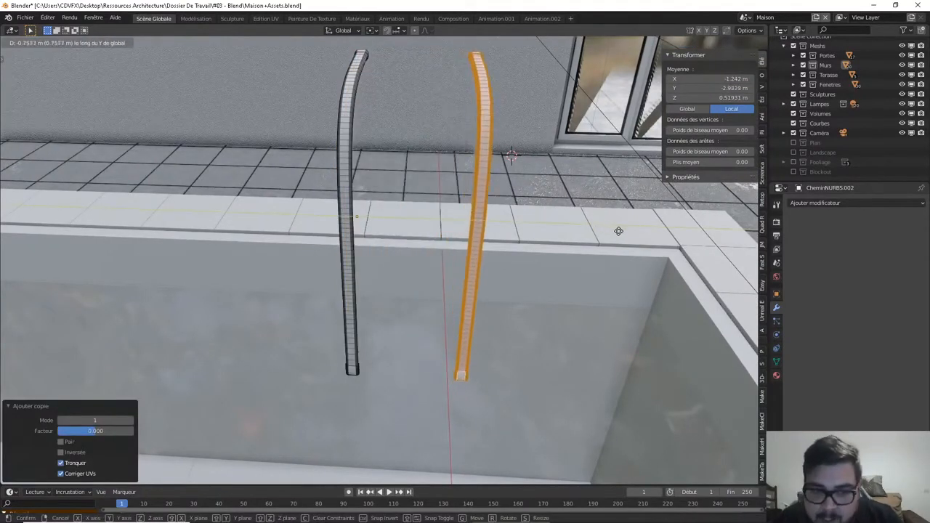
pyautogui.click(627, 232)
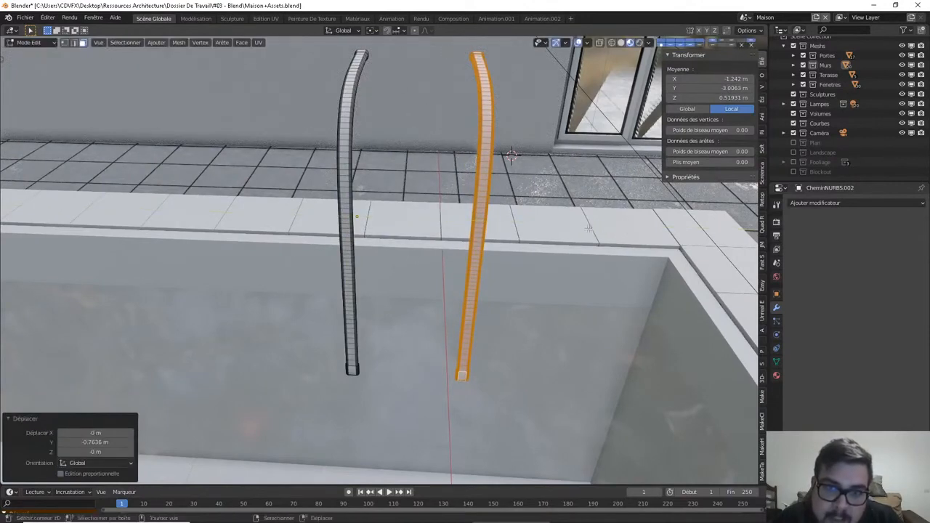
# Return to Object Mode, apply the rail pair's rotation and scale, and set its origin to its geometry
pyautogui.press('Tab')
pyautogui.press('q')
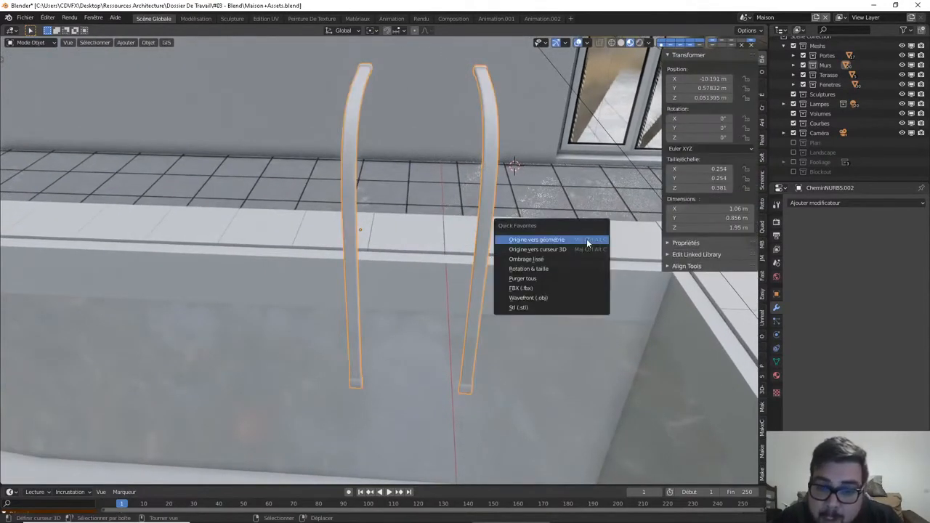
pyautogui.click(539, 268)
pyautogui.press('q')
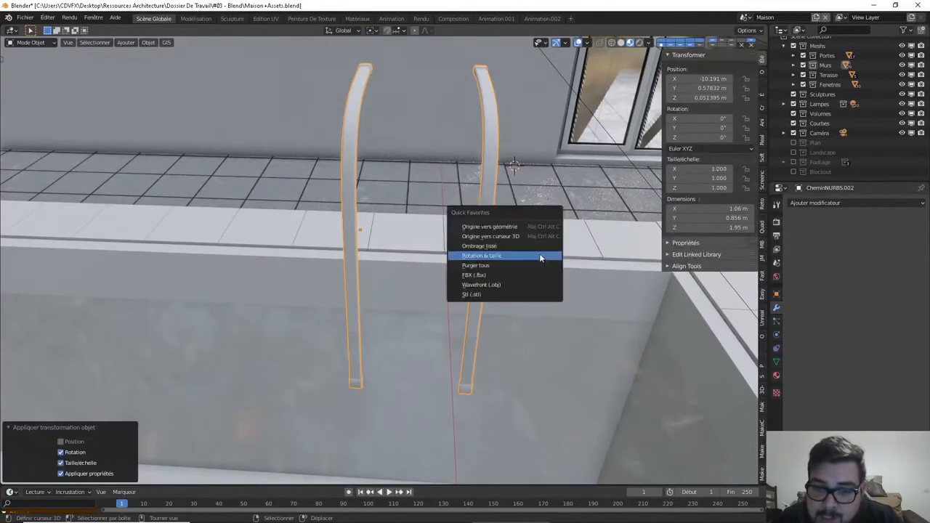
pyautogui.click(536, 226)
# Snap the 3D cursor to the selected rail pair
pyautogui.moveTo(535, 226); pyautogui.dragTo(439, 210, button='middle')
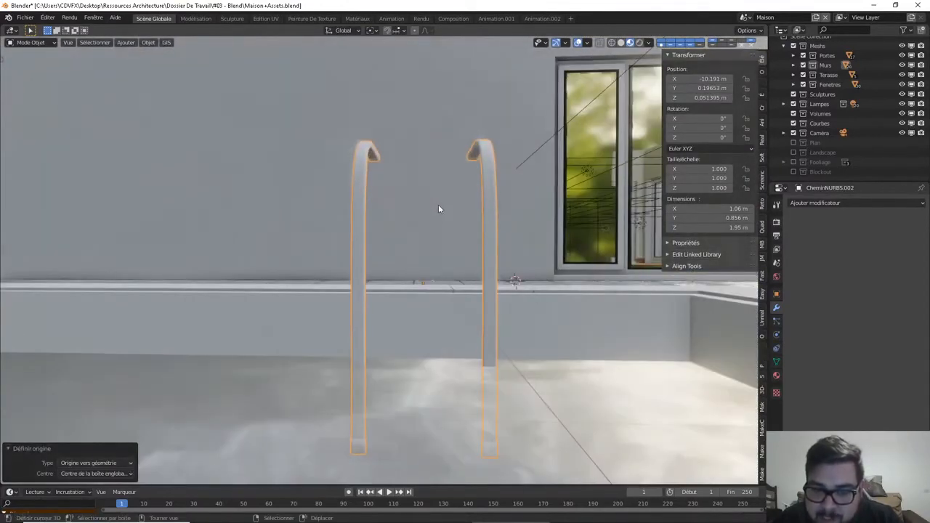
pyautogui.hotkey('shift', 's')
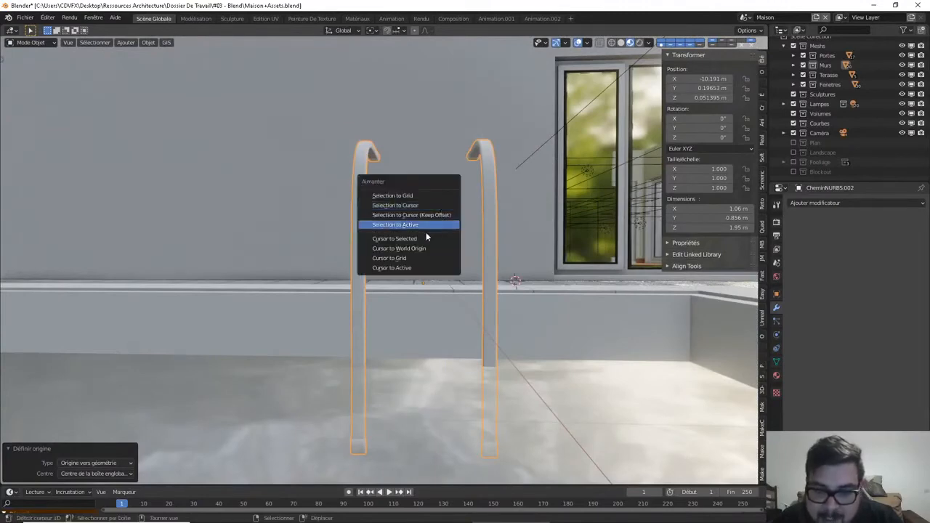
pyautogui.click(425, 239)
# Add a cube at the 3D cursor between the rails and flatten it to 0.02 along the global Z axis
pyautogui.moveTo(469, 257)
pyautogui.mouseDown(button='middle')
pyautogui.moveTo(414, 271)
pyautogui.moveTo(407, 335)
pyautogui.moveTo(469, 254)
pyautogui.mouseUp(button='middle')
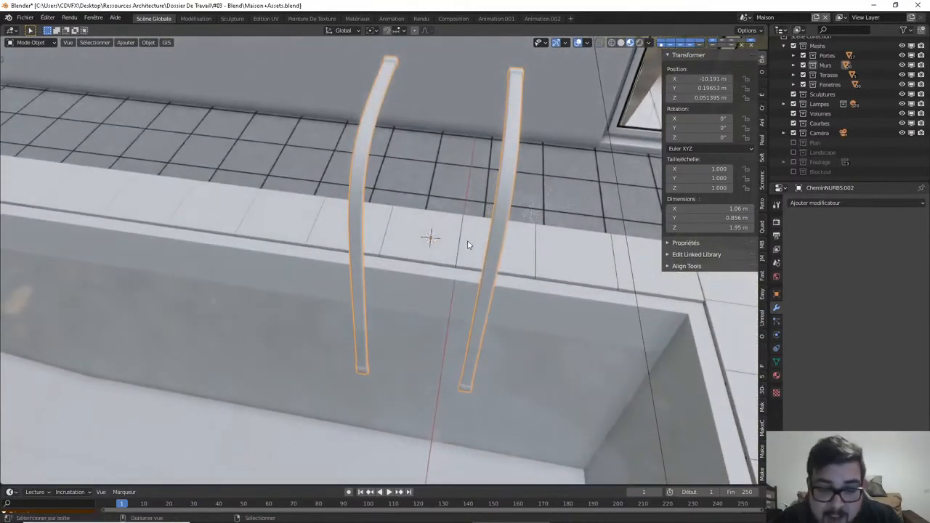
pyautogui.hotkey('shift', 'a')
pyautogui.moveTo(456, 231)
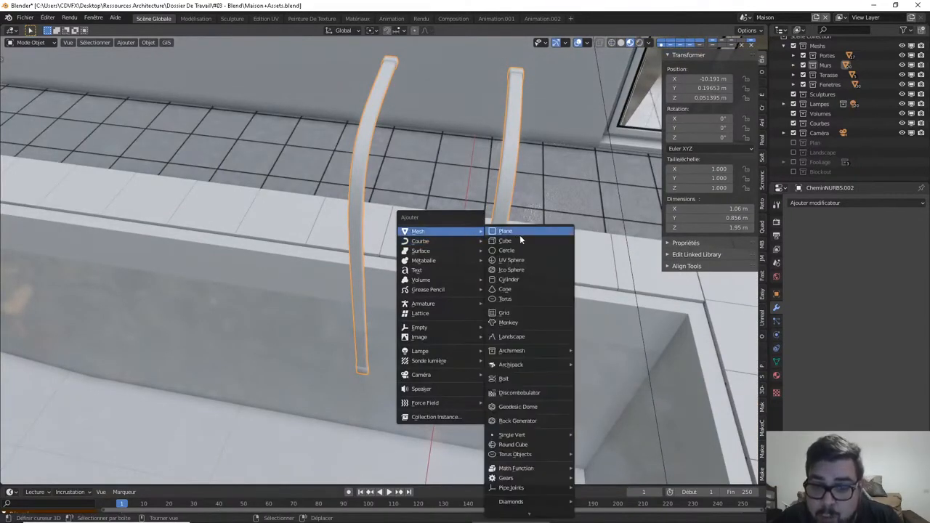
pyautogui.click(522, 244)
pyautogui.write('sz')
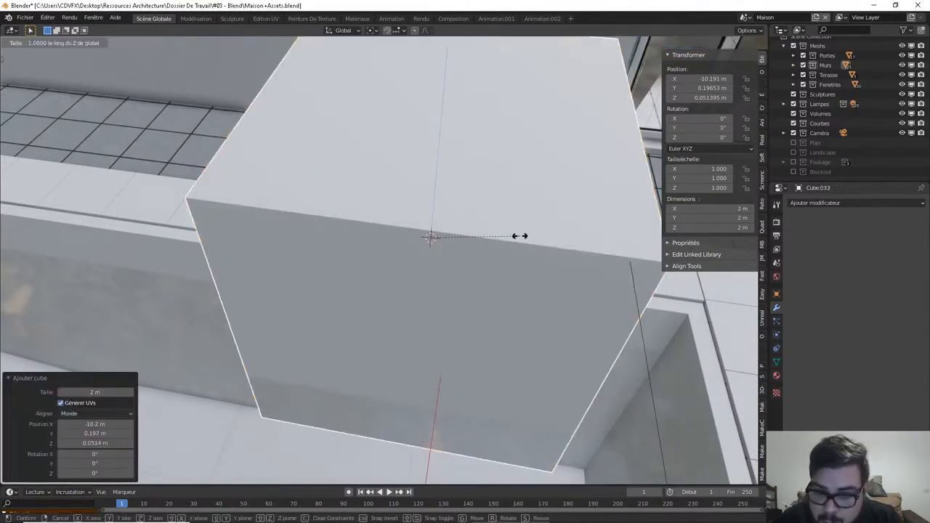
pyautogui.write('0.02')
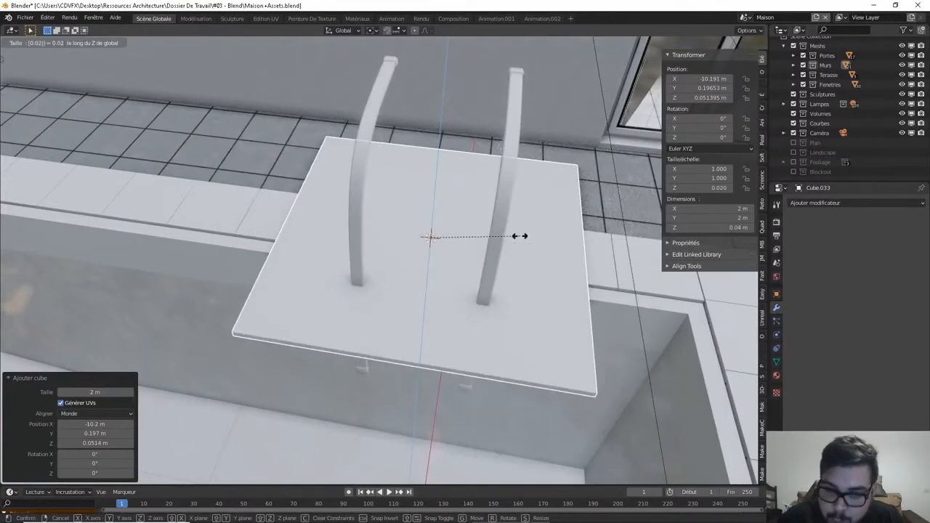
pyautogui.press('Return')
# Narrow the flattened cube to 0.25 m along X and shorten it to about 0.875 m along Y
pyautogui.press('s')
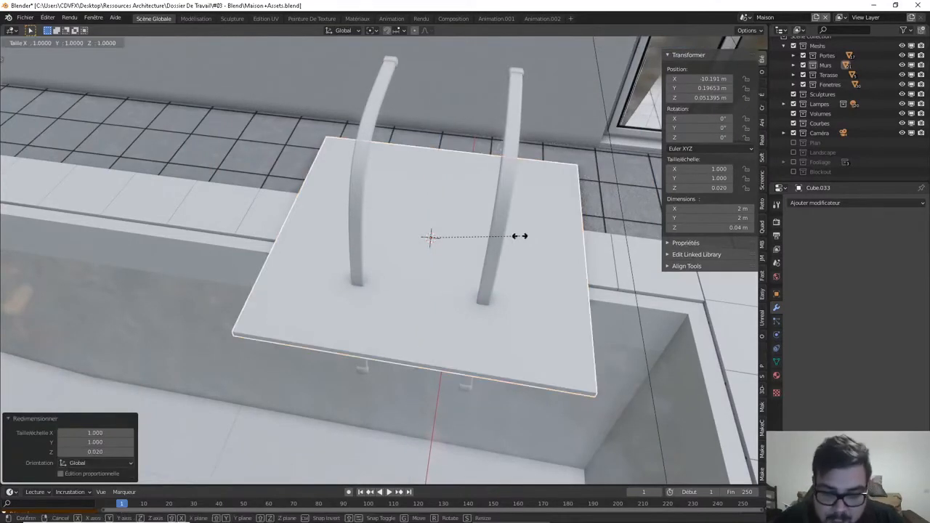
pyautogui.press('x')
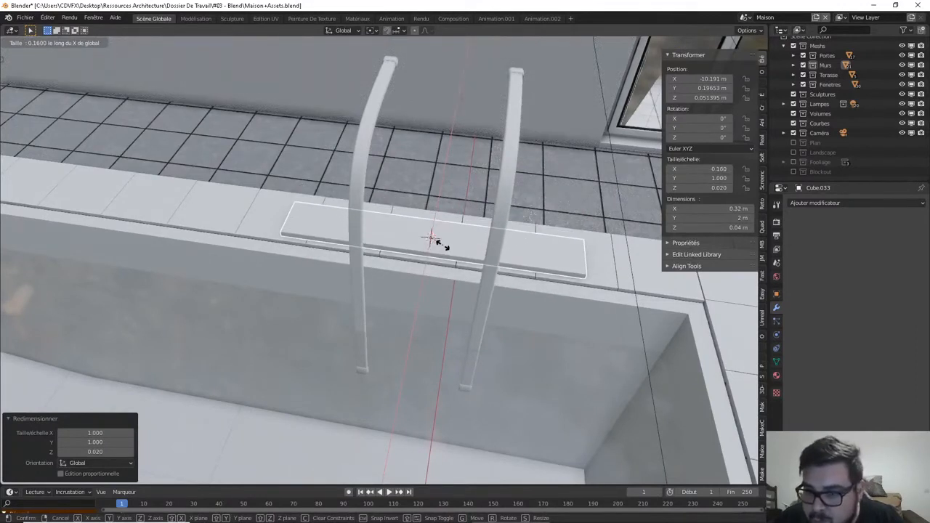
pyautogui.click(405, 251)
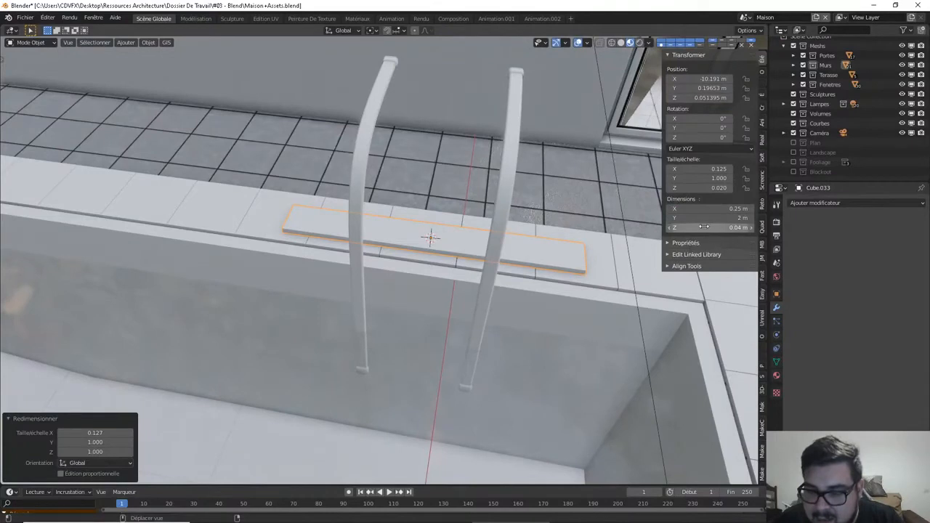
pyautogui.press('s')
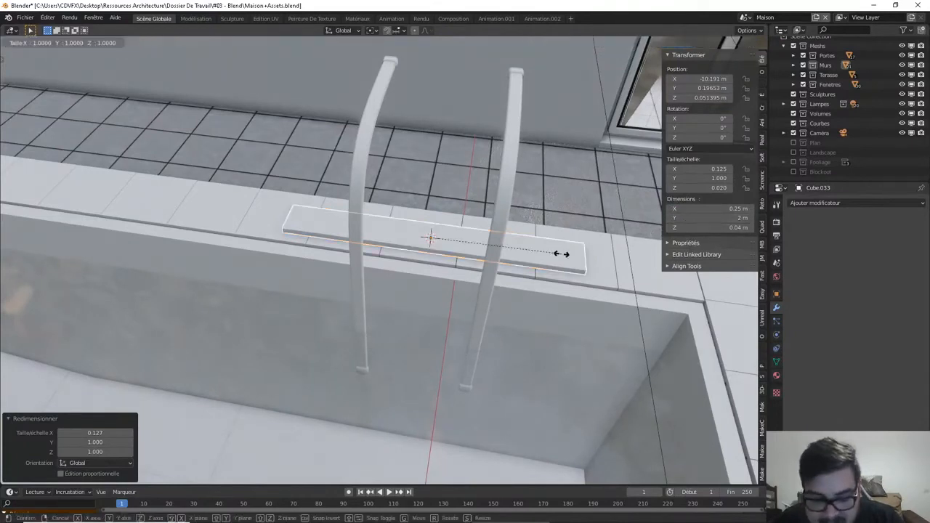
pyautogui.press('y')
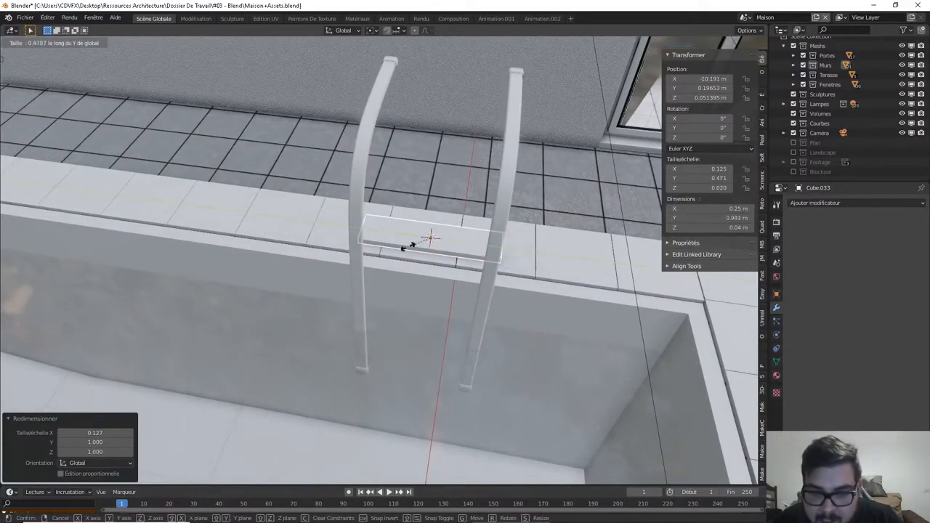
pyautogui.click(371, 232)
# Move the slab about 0.5 m in the negative global X direction onto the rails' uprights and shorten it to about 0.78 m along Y
pyautogui.press('g')
pyautogui.press('y')
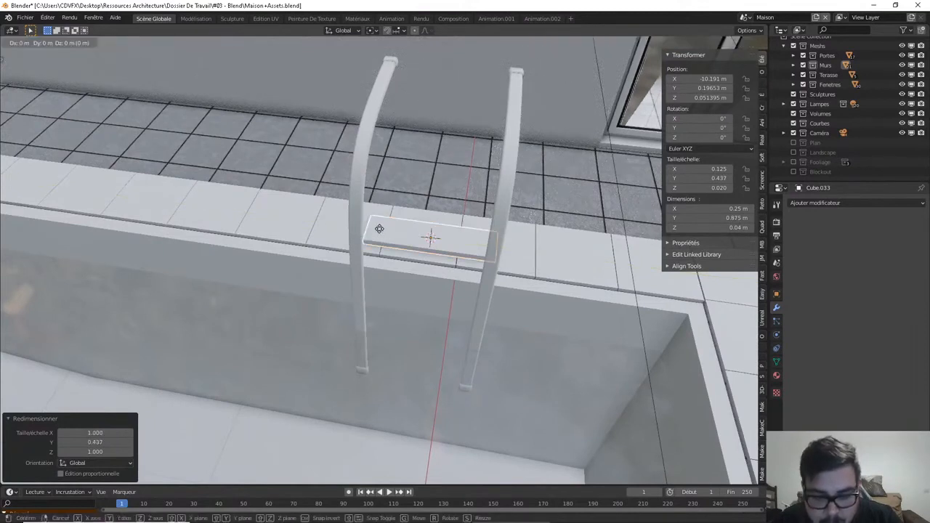
pyautogui.press('x')
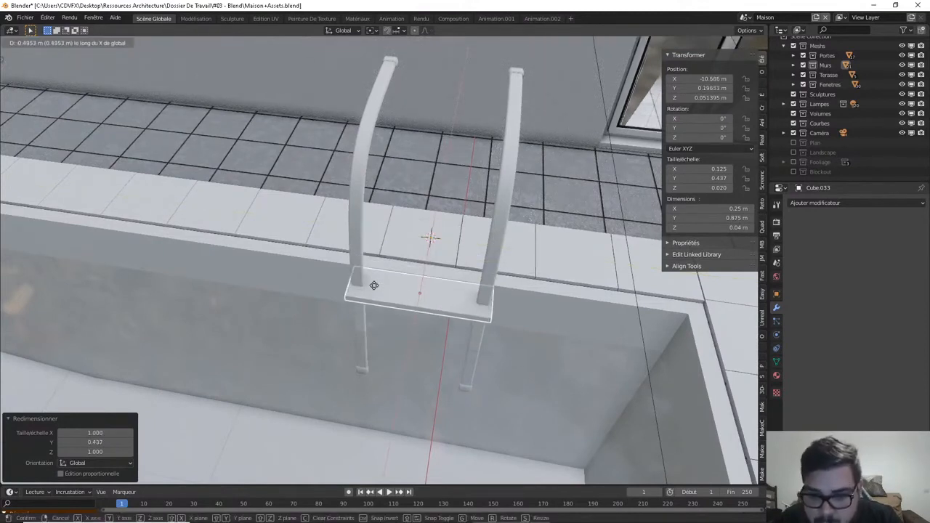
pyautogui.click(390, 300)
pyautogui.press('s')
pyautogui.press('y')
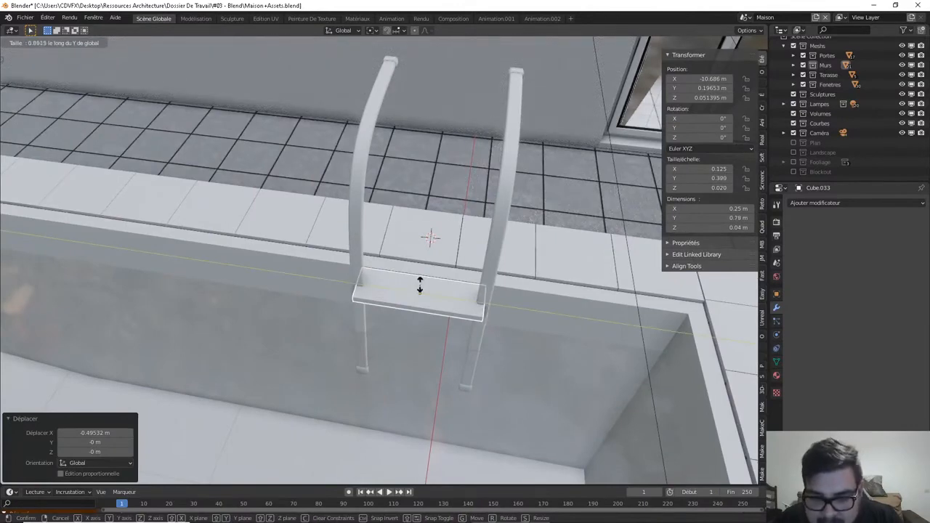
pyautogui.click(419, 285)
# Lower the slab about 0.76 m along the global Z axis, near the rails' lower ends, as the bottom step
pyautogui.scroll(4, 455, 317)
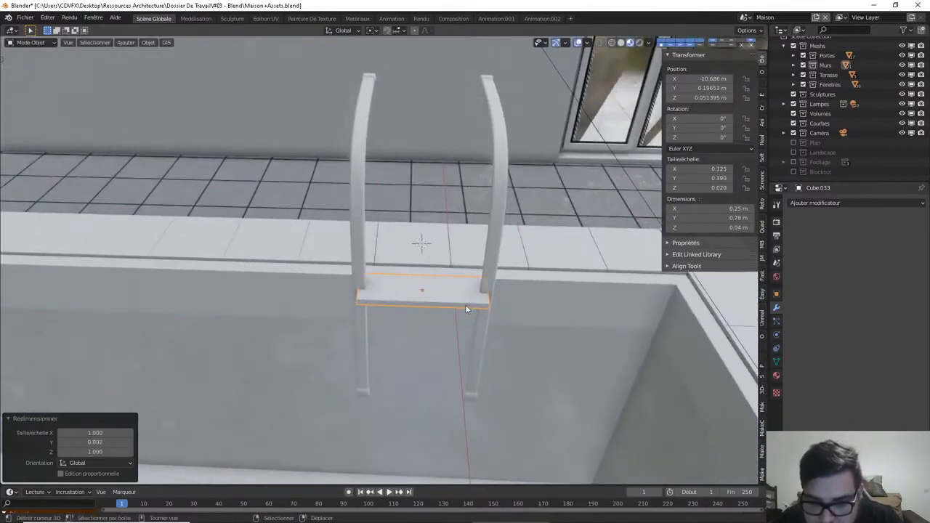
pyautogui.moveTo(466, 311); pyautogui.dragTo(473, 251, button='middle')
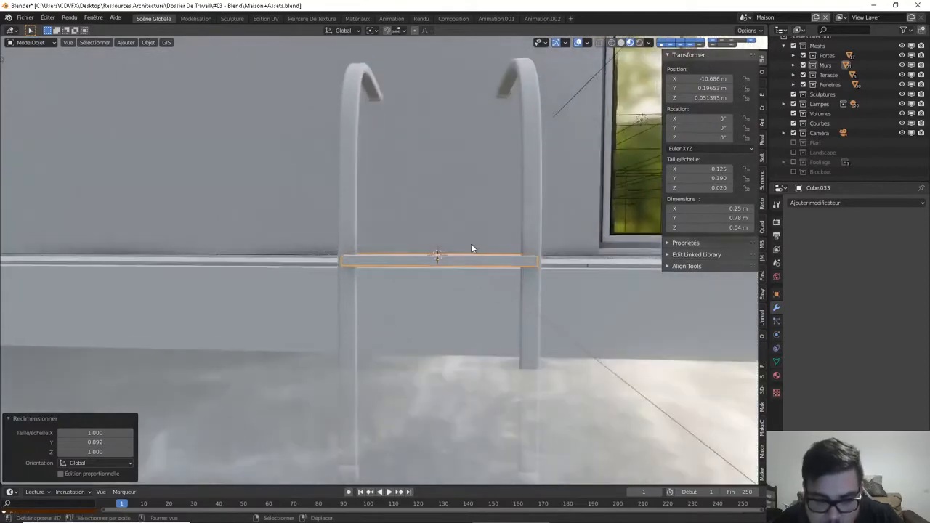
pyautogui.press('g')
pyautogui.press('z')
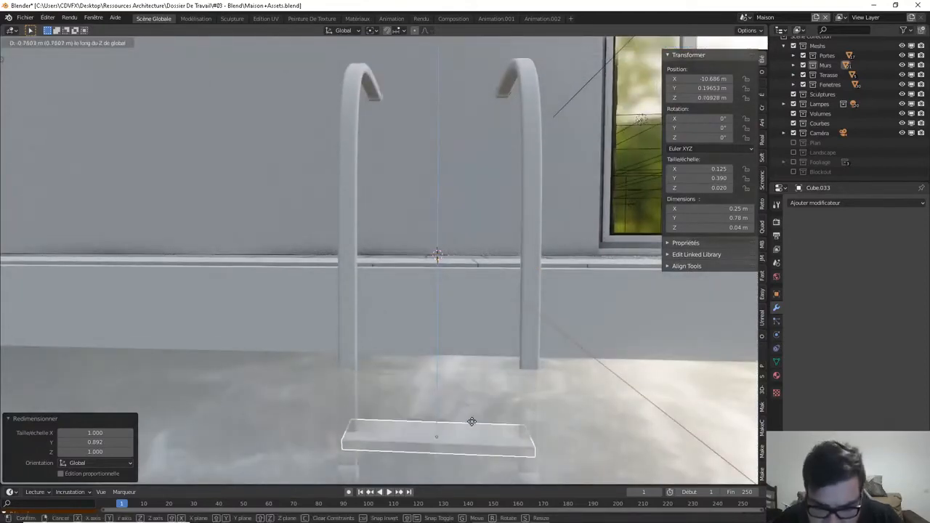
pyautogui.click(477, 331)
# Duplicate the bottom ladder step and place the copy 0.2 m higher along the global Z axis
pyautogui.moveTo(477, 331); pyautogui.dragTo(481, 276, button='middle')
pyautogui.hotkey('shift', 'd')
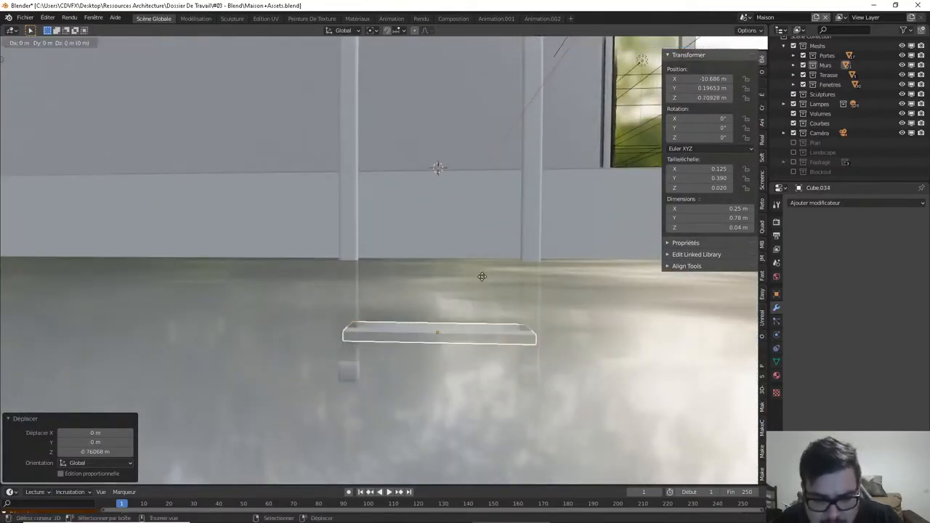
pyautogui.write('0.2')
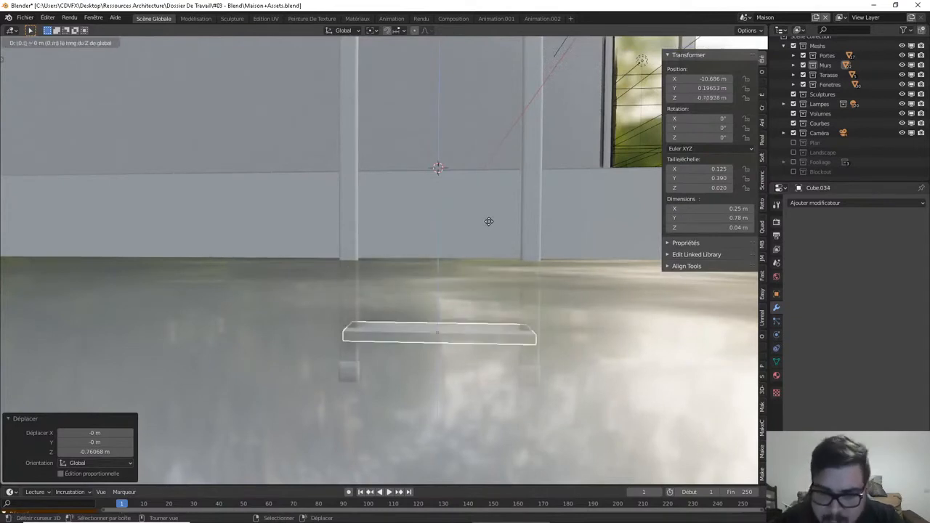
pyautogui.press('Return')
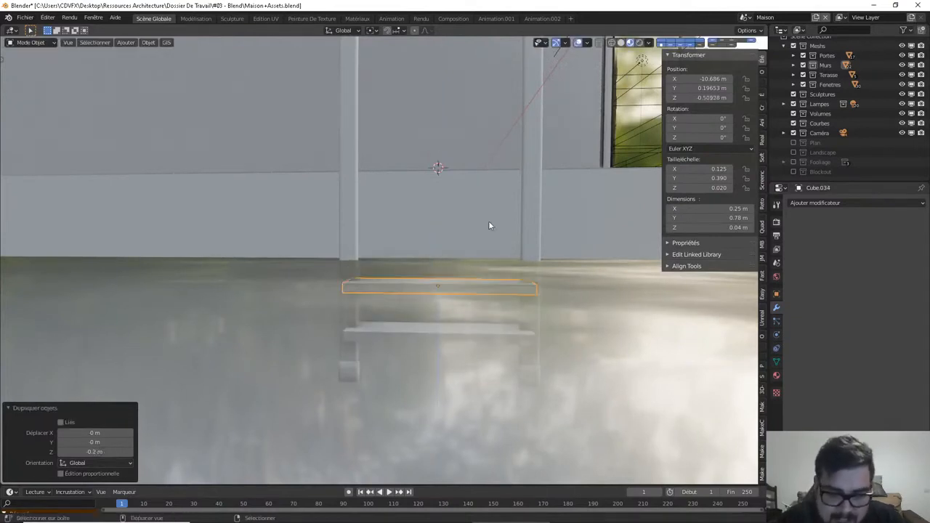
# Repeat the 0.2 m upward duplication to add three more steps to the pool ladder
pyautogui.hotkey('shift', 'r')
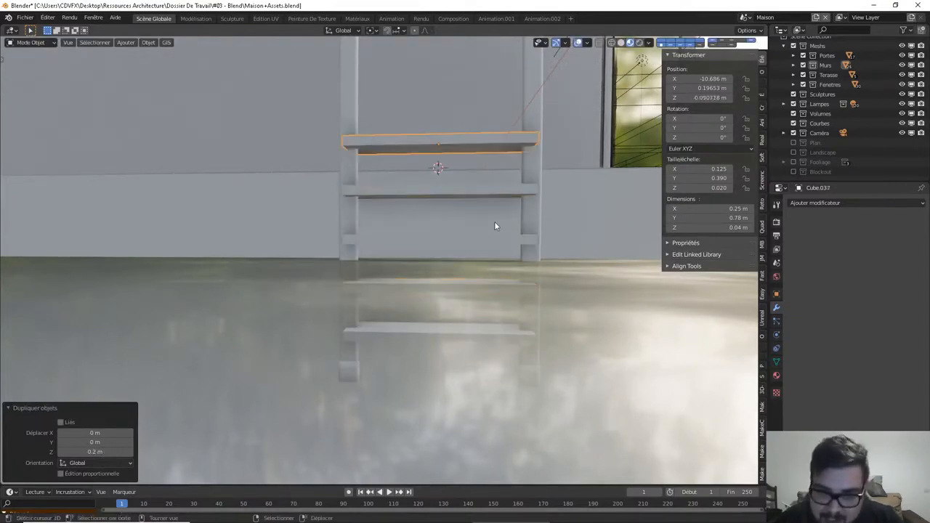
pyautogui.moveTo(495, 221); pyautogui.dragTo(473, 218, button='middle')
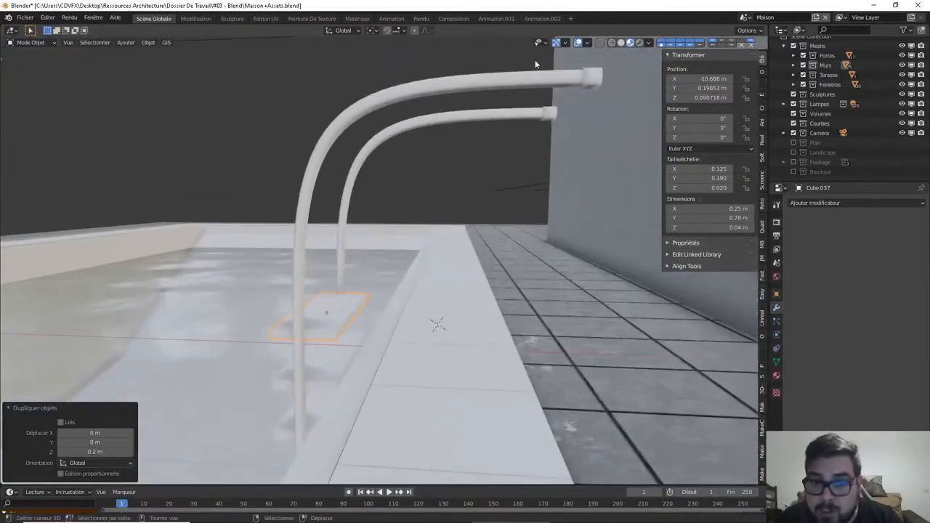
# Add a 16-sided mesh cylinder at the 3D cursor on the pool edge, between the two curved rails
pyautogui.click(550, 80)
pyautogui.moveTo(574, 97); pyautogui.dragTo(528, 137, button='middle')
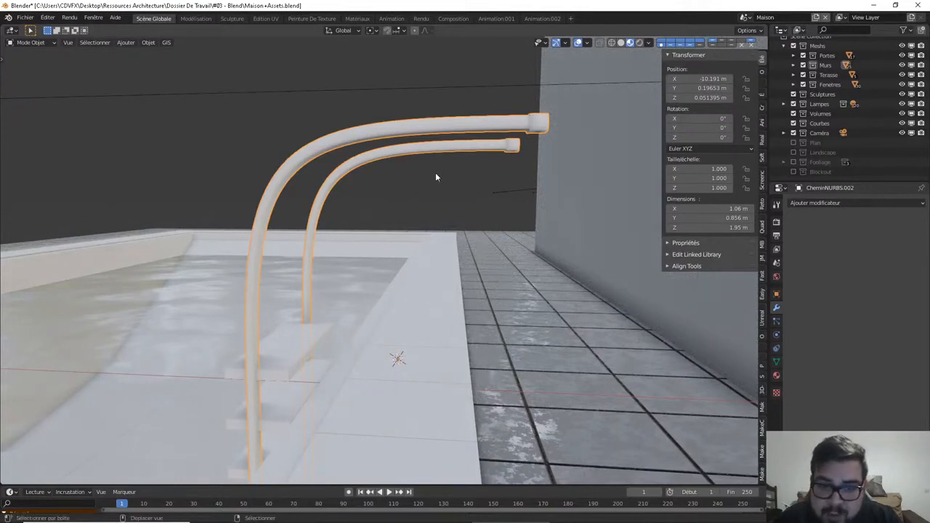
pyautogui.hotkey('shift', 'a')
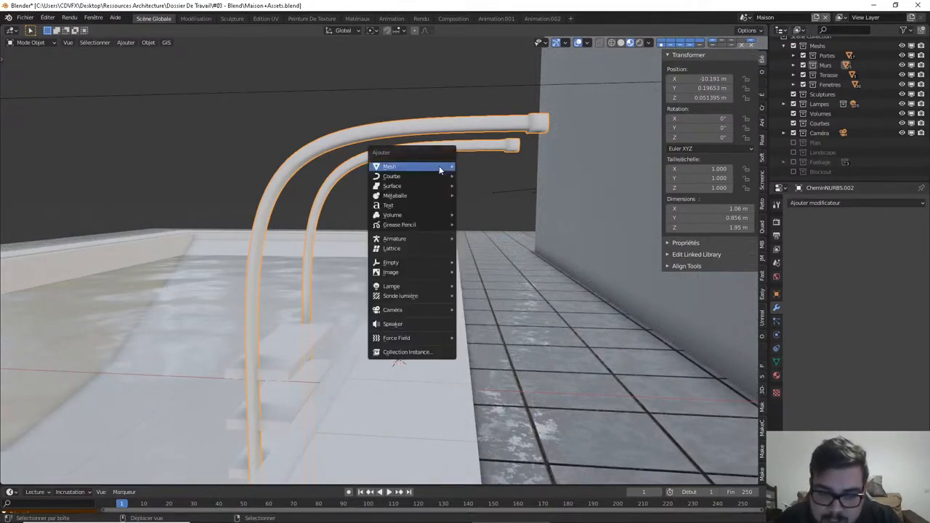
pyautogui.moveTo(444, 167)
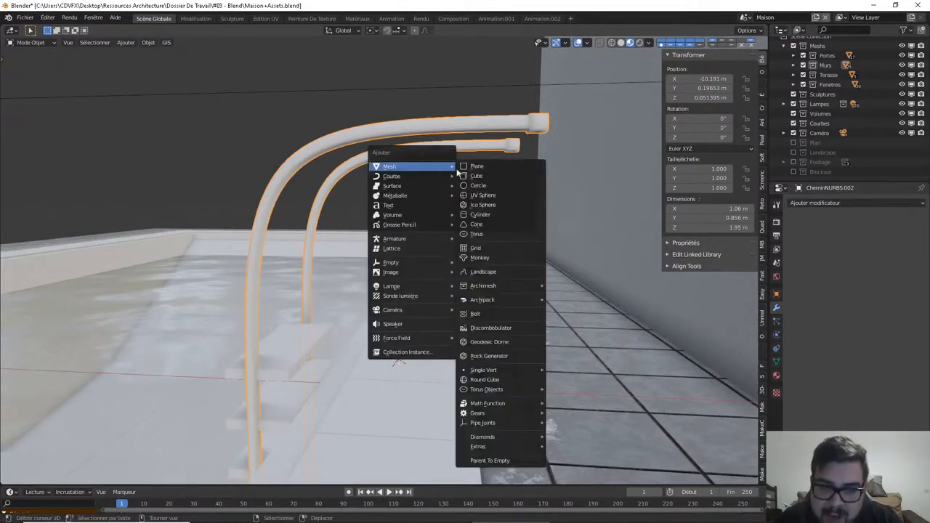
pyautogui.click(499, 216)
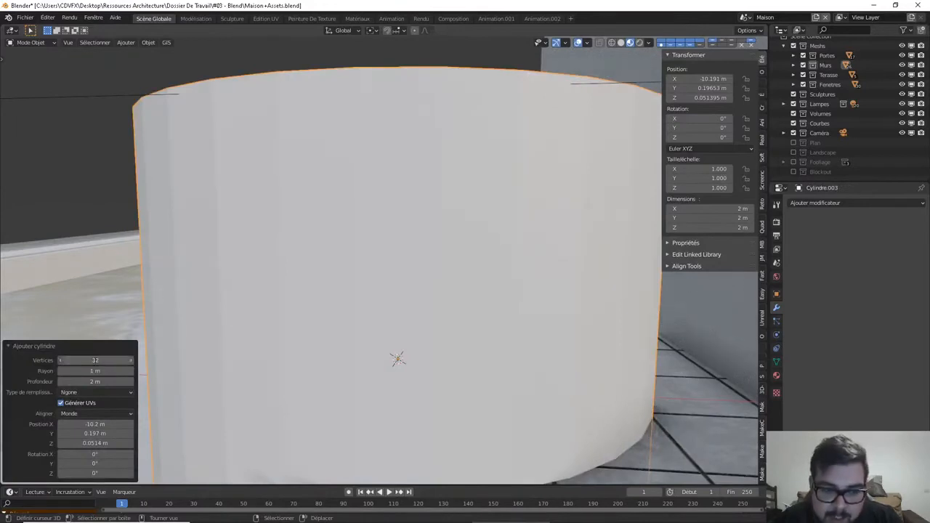
pyautogui.write('16')
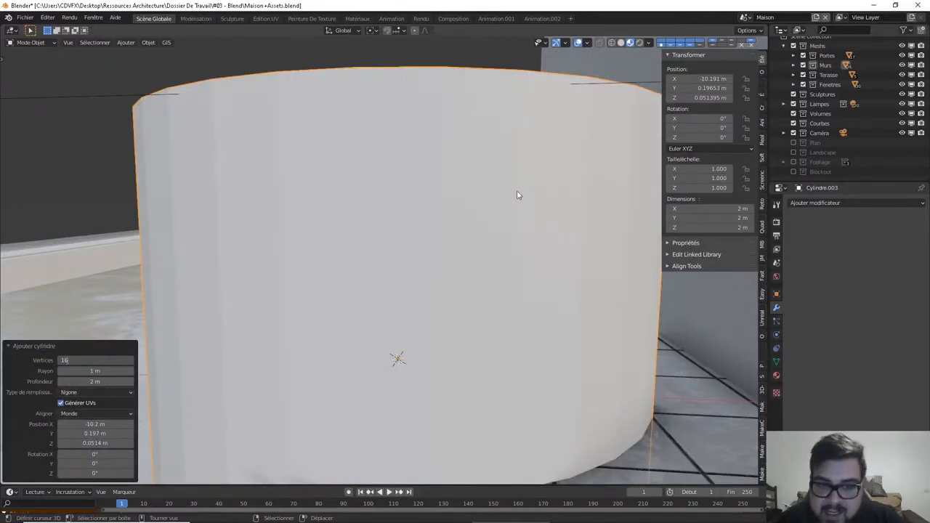
pyautogui.press('Return')
# Scale the cylinder by 0.015, then by 15 and 2 along Z, into a 0.03 m thick, 0.9 m tall post
pyautogui.press('s')
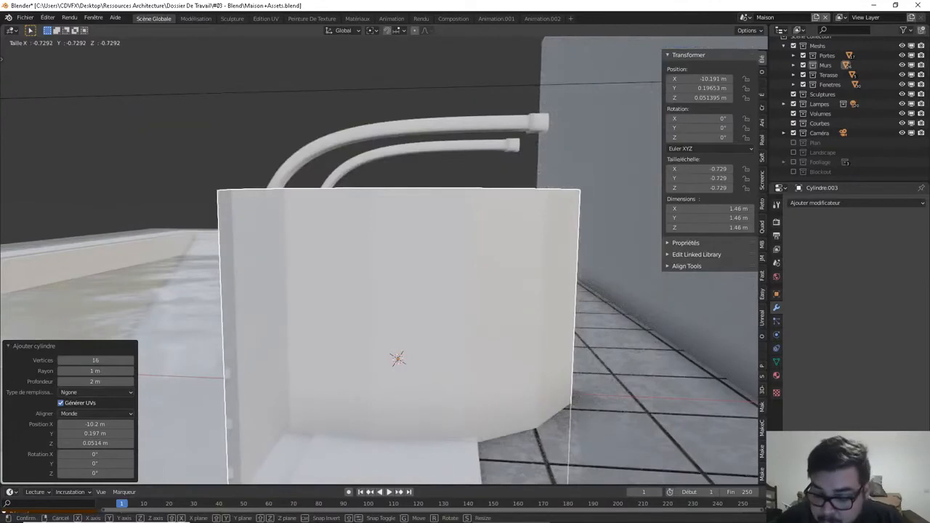
pyautogui.write('0.015')
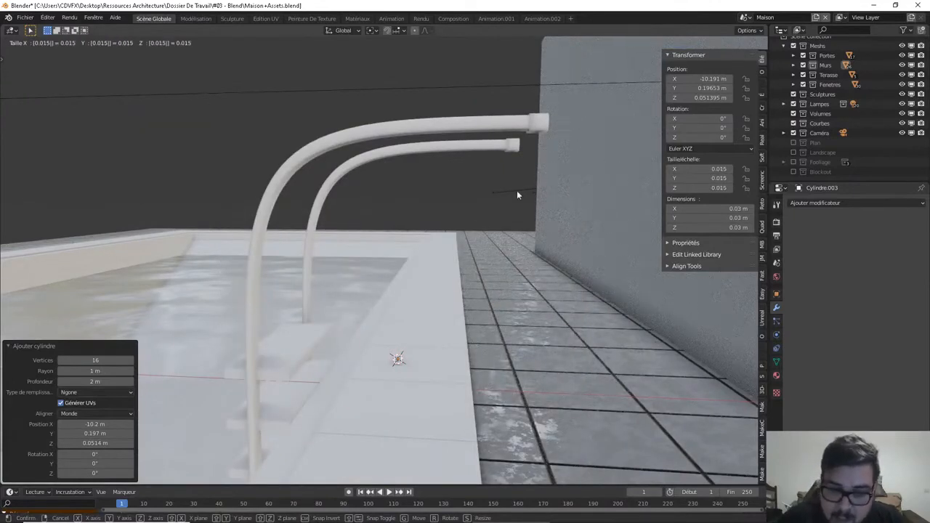
pyautogui.press('Return')
pyautogui.write('sz')
pyautogui.write('15')
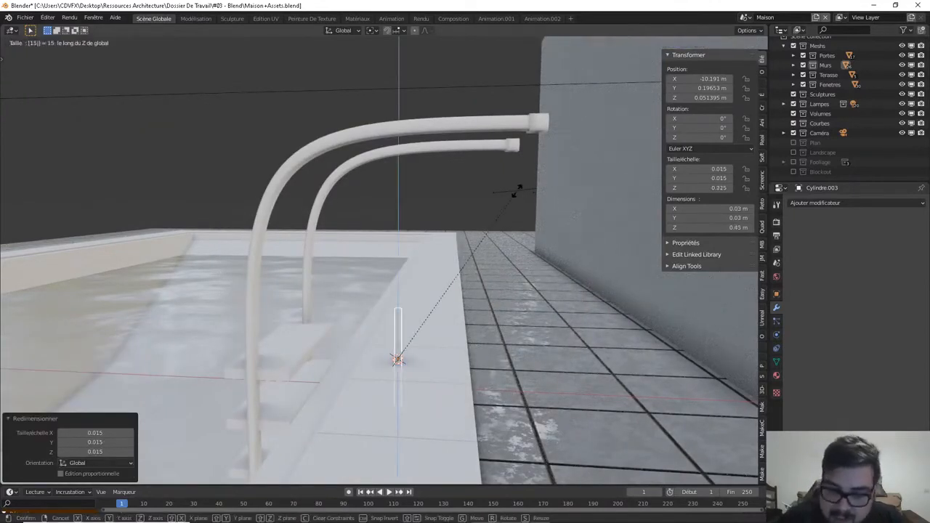
pyautogui.press('Return')
pyautogui.write('sz')
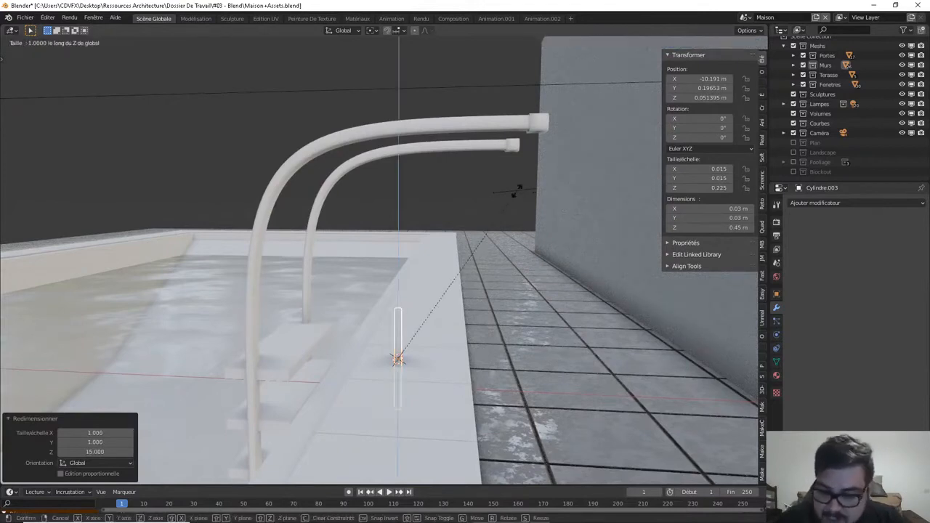
pyautogui.write('2')
pyautogui.press('Return')
# Raise the post about 0.45 m along Z and move it about 0.37 m in negative Y, under one curved rail
pyautogui.press('g')
pyautogui.press('z')
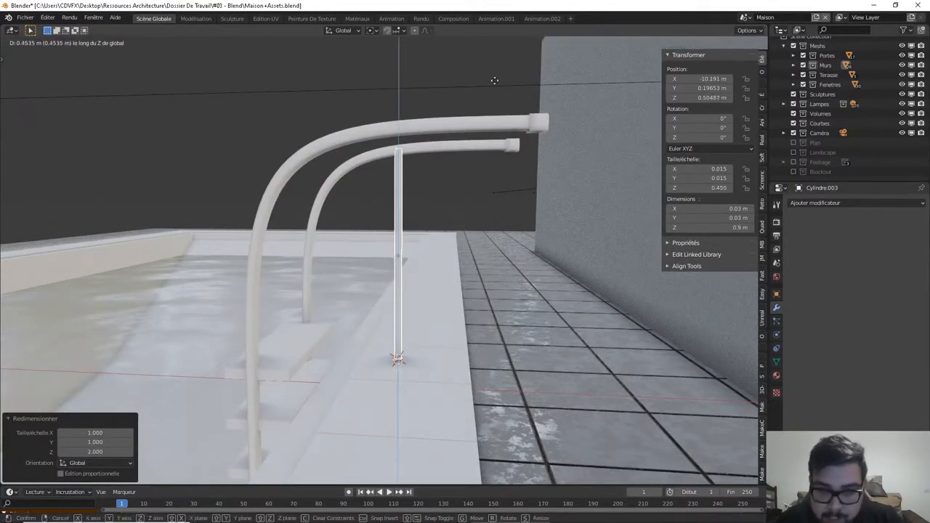
pyautogui.click(494, 85)
pyautogui.moveTo(495, 85); pyautogui.dragTo(574, 166, button='middle')
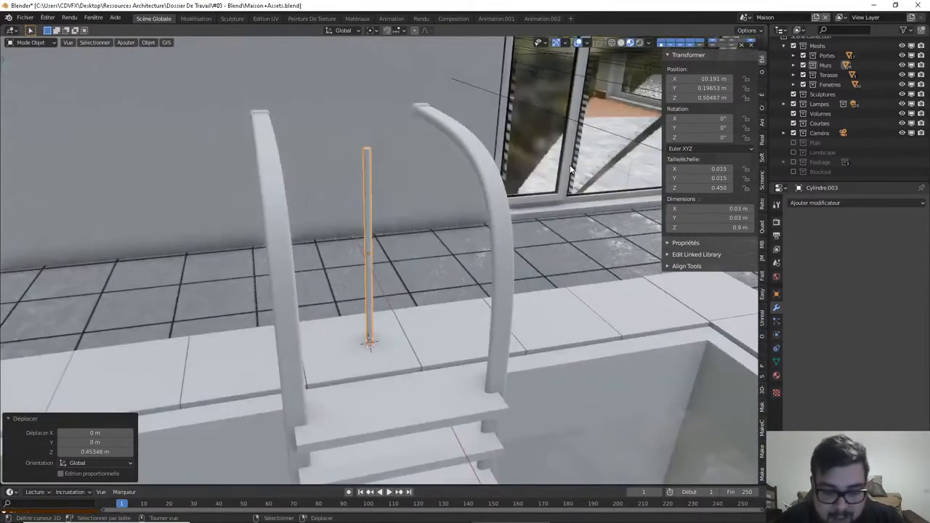
pyautogui.press('g')
pyautogui.press('y')
pyautogui.click(663, 160)
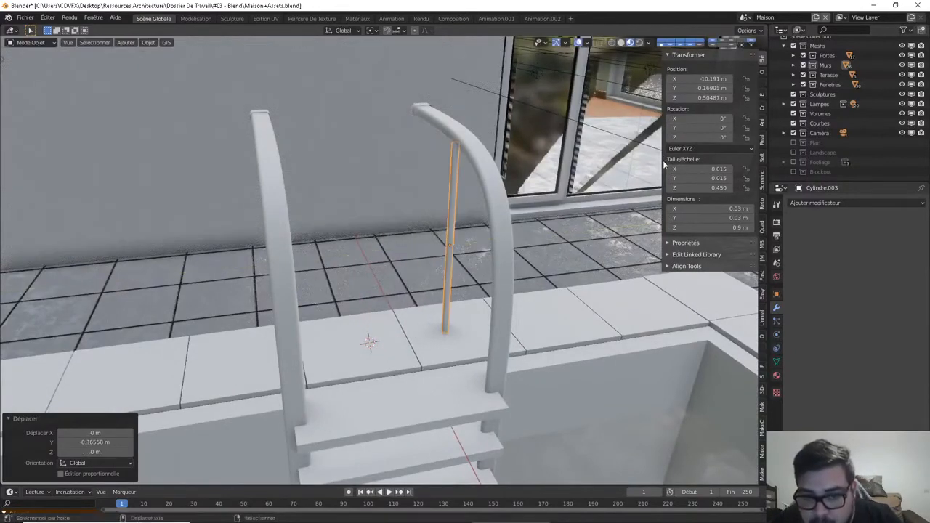
# Lengthen the post to about 0.978 m along Z and lower it about 0.012 m to span from pool edge to rail
pyautogui.moveTo(593, 207); pyautogui.dragTo(398, 307, button='middle')
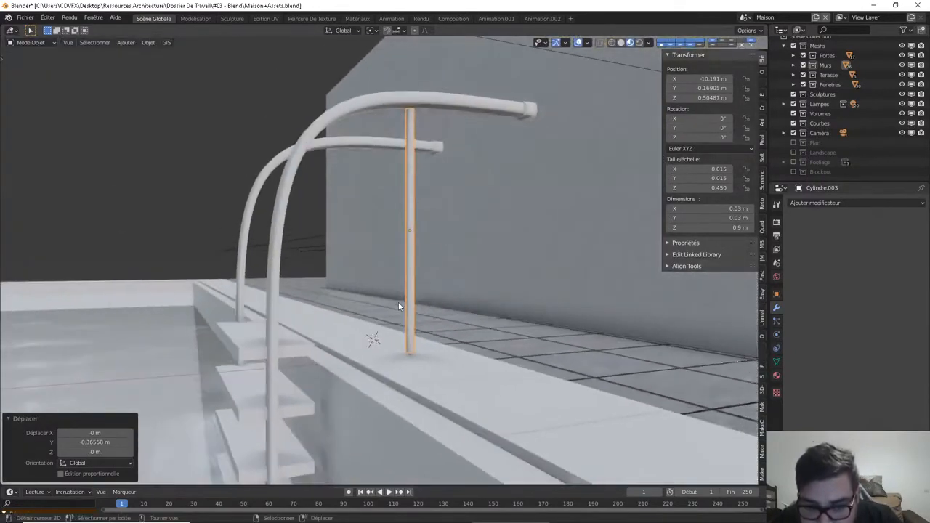
pyautogui.moveTo(414, 346); pyautogui.dragTo(383, 289, button='middle')
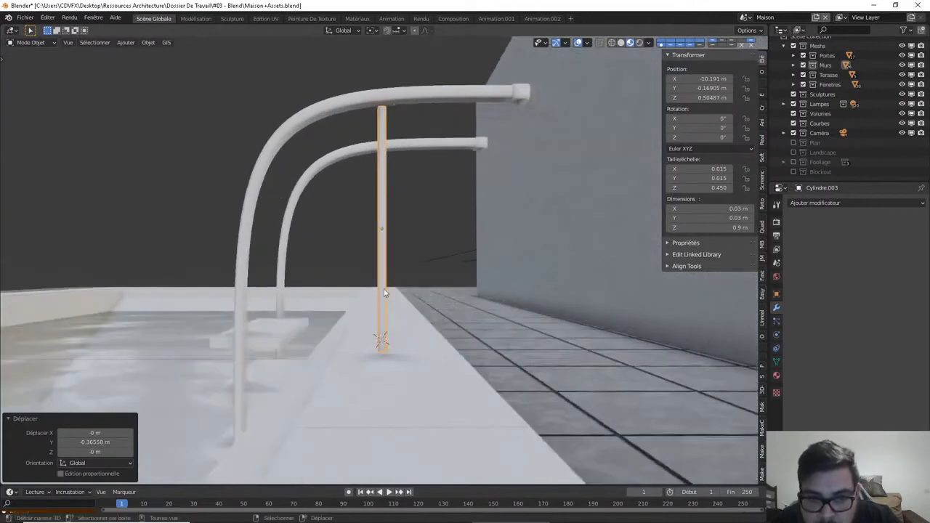
pyautogui.press('s')
pyautogui.press('z')
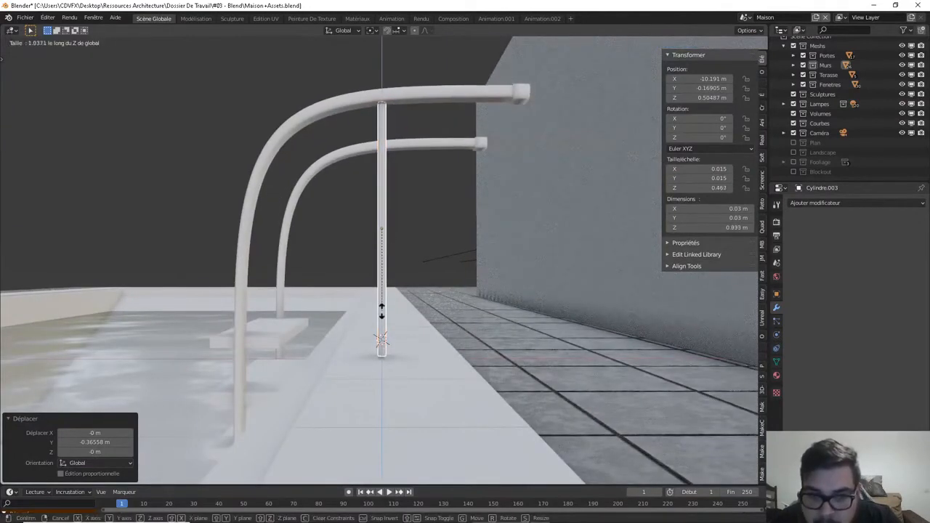
pyautogui.click(383, 324)
pyautogui.press('g')
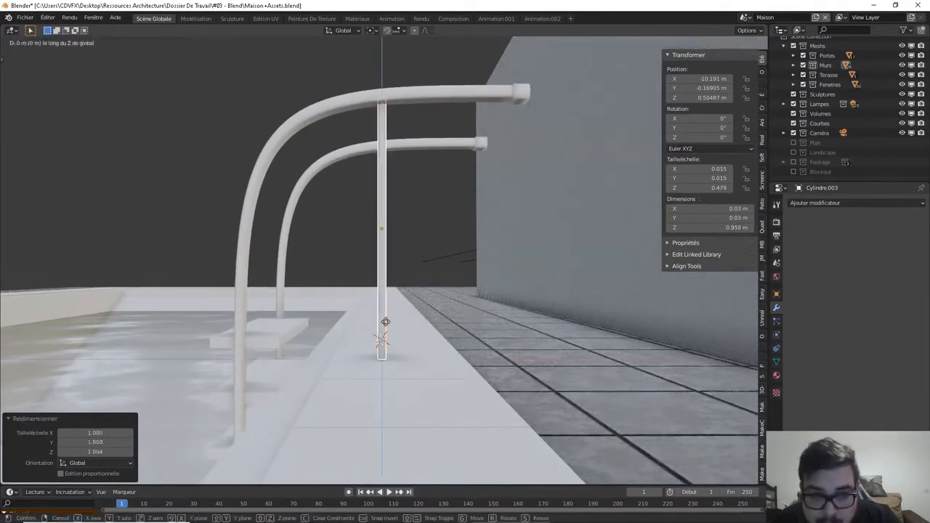
pyautogui.press('z')
pyautogui.click(385, 341)
pyautogui.press('s')
pyautogui.press('z')
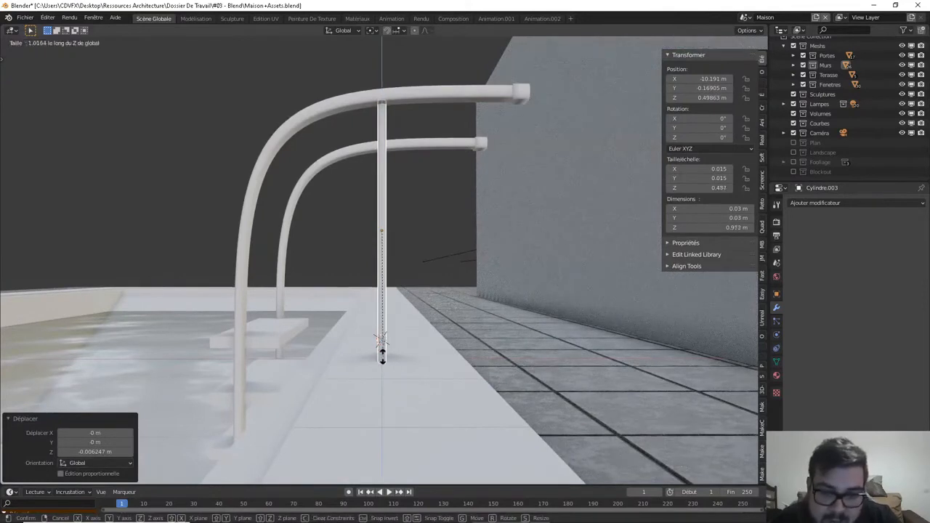
pyautogui.click(381, 364)
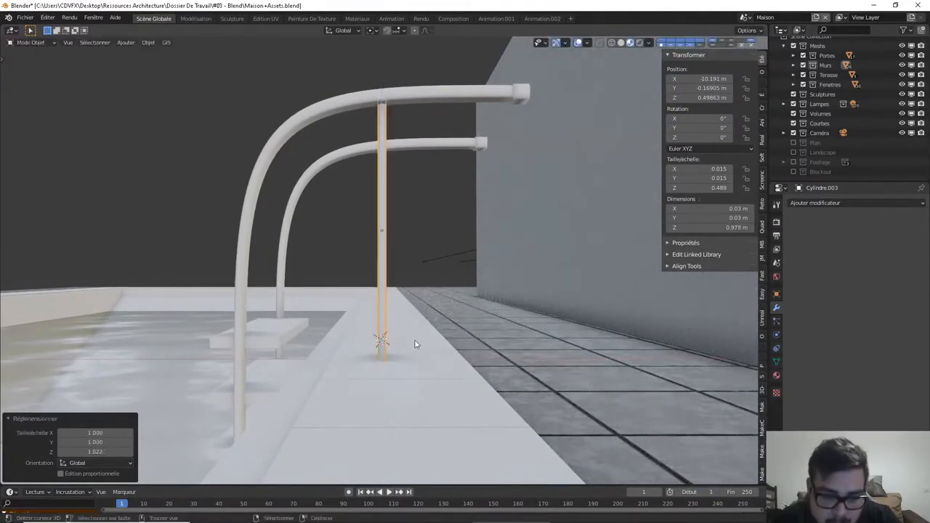
pyautogui.press('g')
pyautogui.press('z')
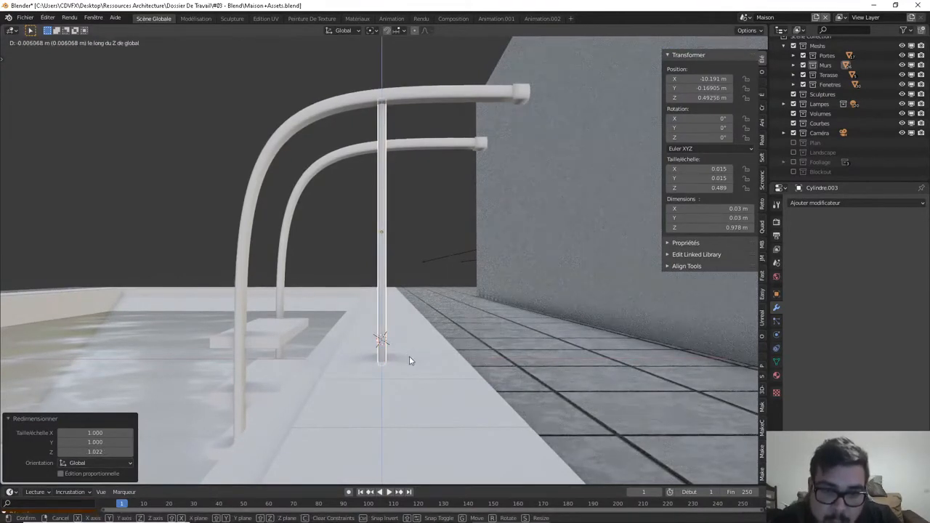
pyautogui.click(410, 356)
# Move the post about 0.13 m in negative X, towards the water side of the pool edge
pyautogui.moveTo(387, 335); pyautogui.dragTo(412, 327, button='middle')
pyautogui.press('g')
pyautogui.press('x')
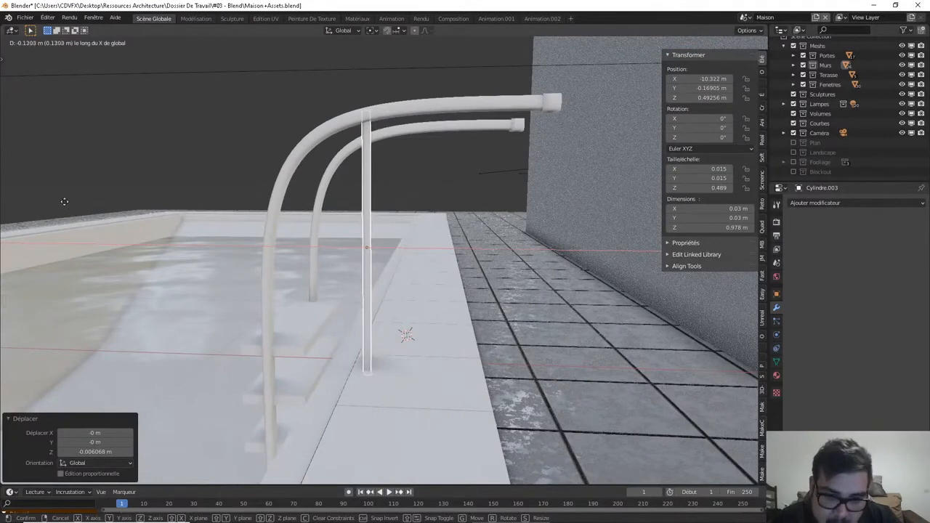
pyautogui.click(386, 278)
# Duplicate the post three times along positive X under the rail, at offsets of about 0.16, 0.19 and 0.15 m
pyautogui.hotkey('shift', 'd')
pyautogui.press('x')
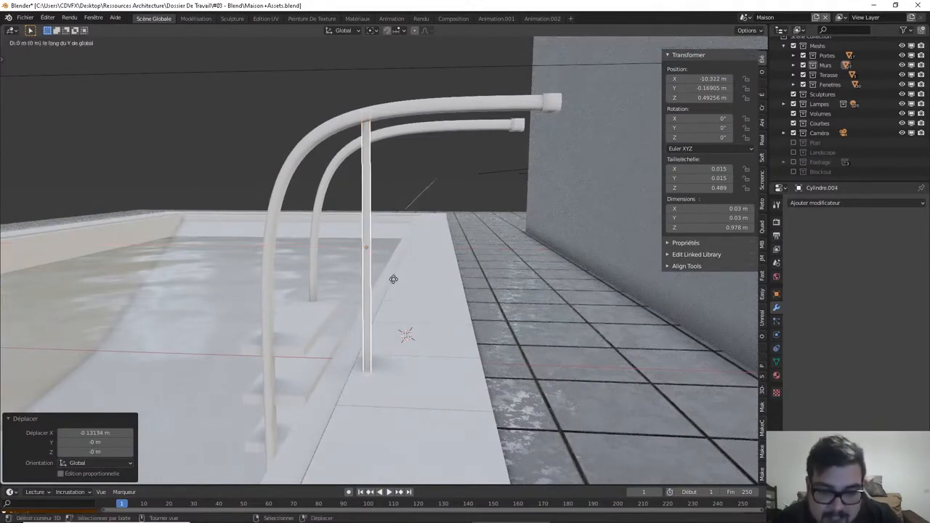
pyautogui.click(419, 292)
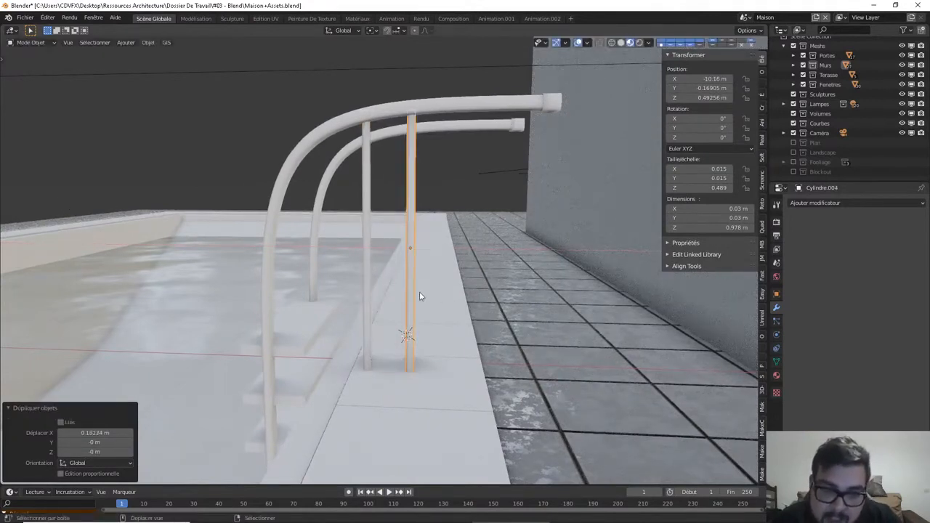
pyautogui.hotkey('shift', 'd')
pyautogui.press('x')
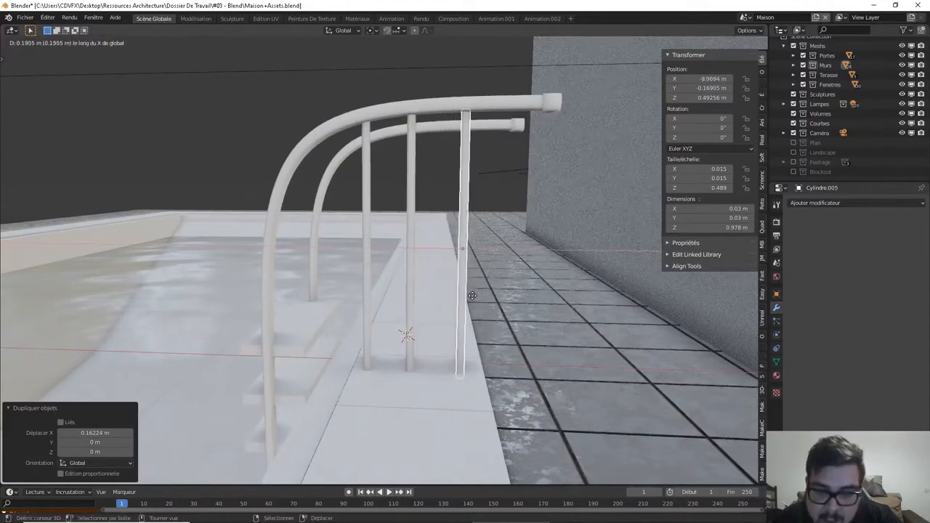
pyautogui.click(468, 294)
pyautogui.hotkey('shift', 'd')
pyautogui.press('x')
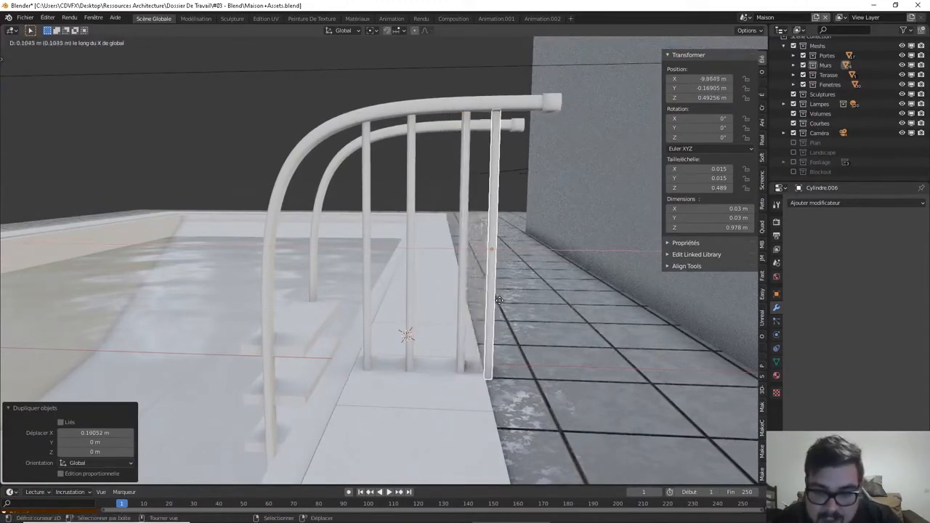
pyautogui.click(573, 303)
# Lengthen the last post on the tiled terrace to about 0.994 m along Z and lower it about 0.007 m
pyautogui.press('s')
pyautogui.press('z')
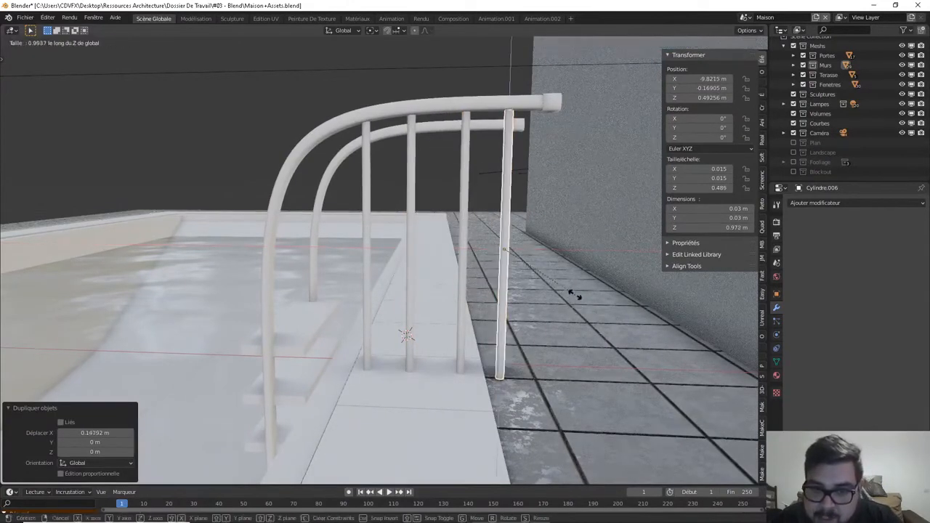
pyautogui.click(565, 338)
pyautogui.press('g')
pyautogui.press('z')
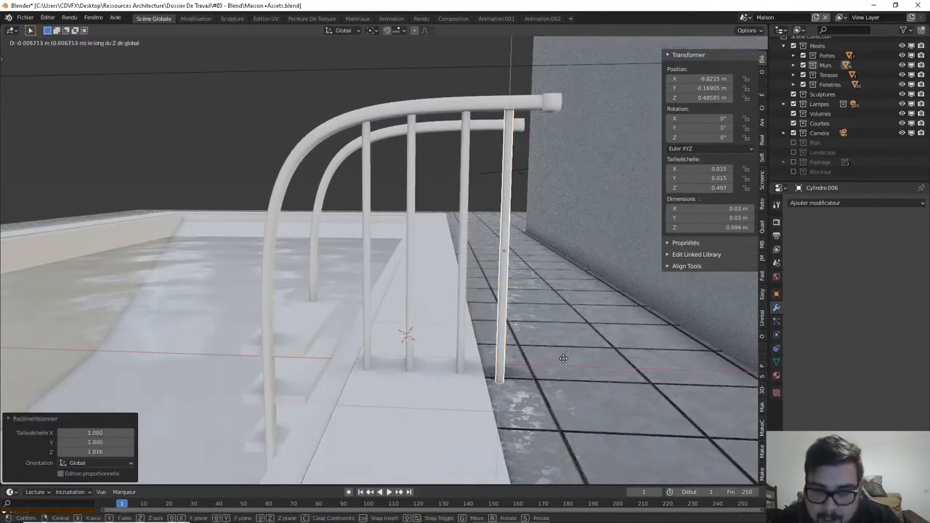
pyautogui.click(563, 360)
pyautogui.press('a')
pyautogui.click(552, 291)
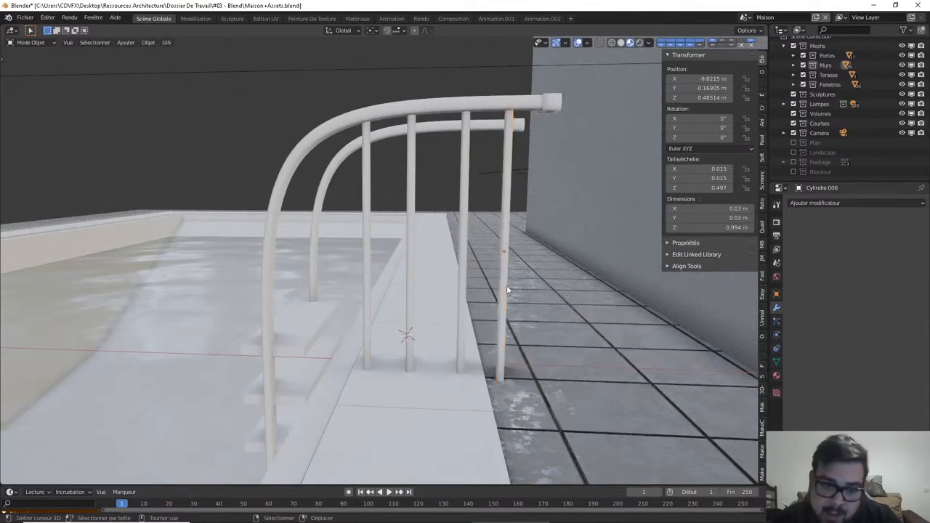
pyautogui.moveTo(507, 285); pyautogui.dragTo(520, 269, button='middle')
pyautogui.click(507, 271)
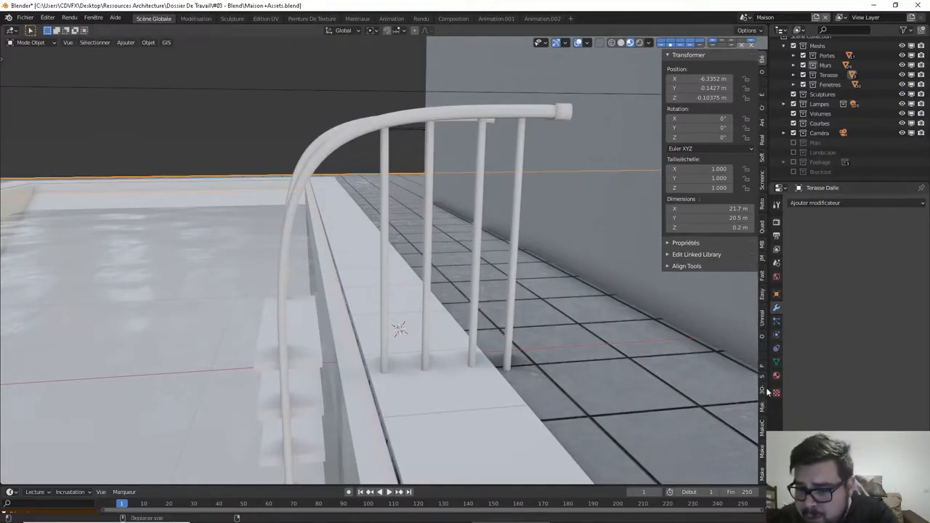
# Create an MB-Lab Afro female (F_AF01) character at the 3D cursor on the terrace tiles beside the ladder
pyautogui.click(765, 351)
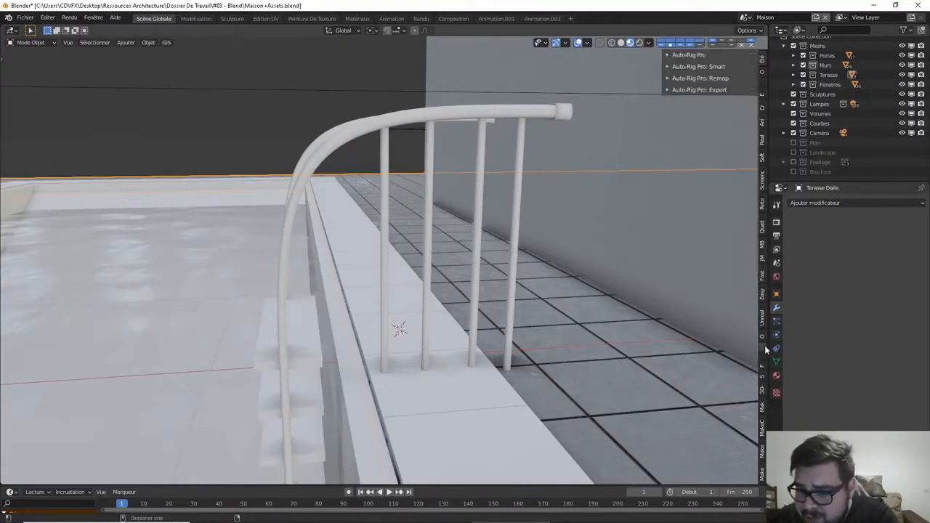
pyautogui.click(763, 248)
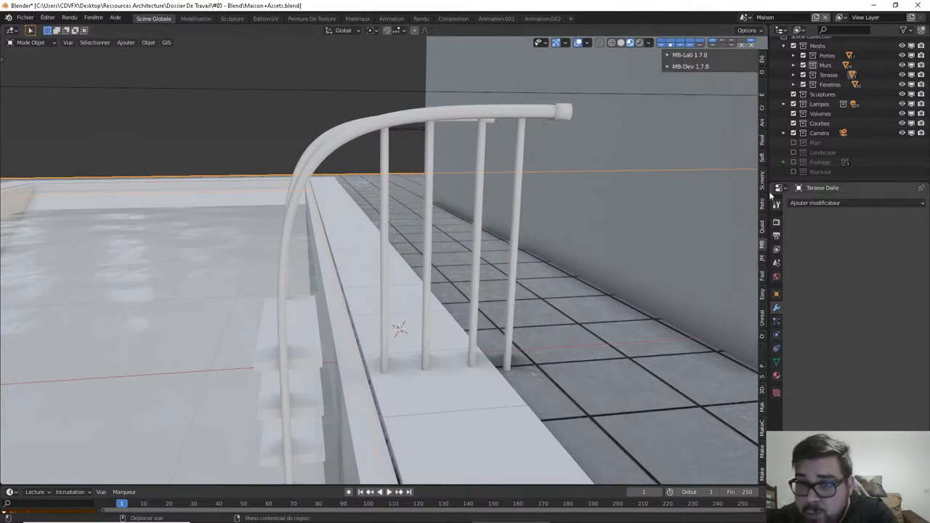
pyautogui.click(684, 55)
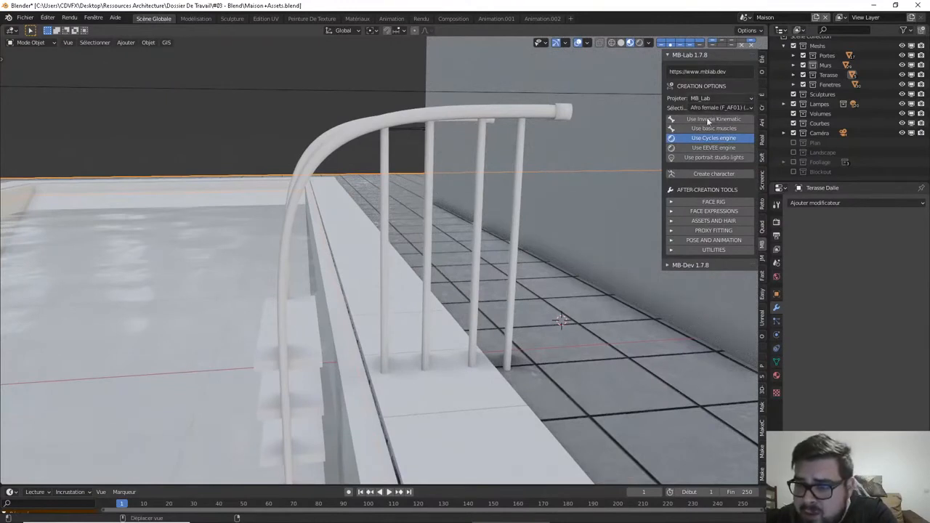
pyautogui.click(714, 174)
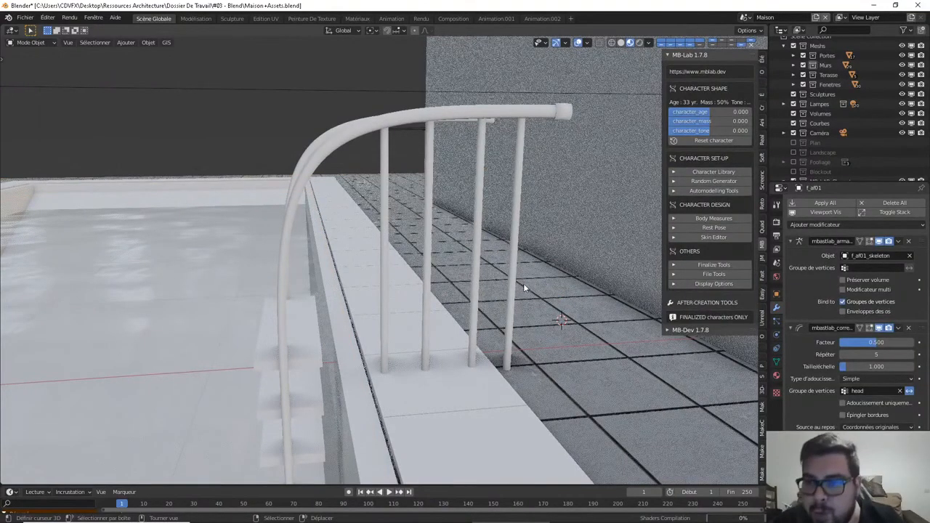
pyautogui.scroll(-10, 569, 294)
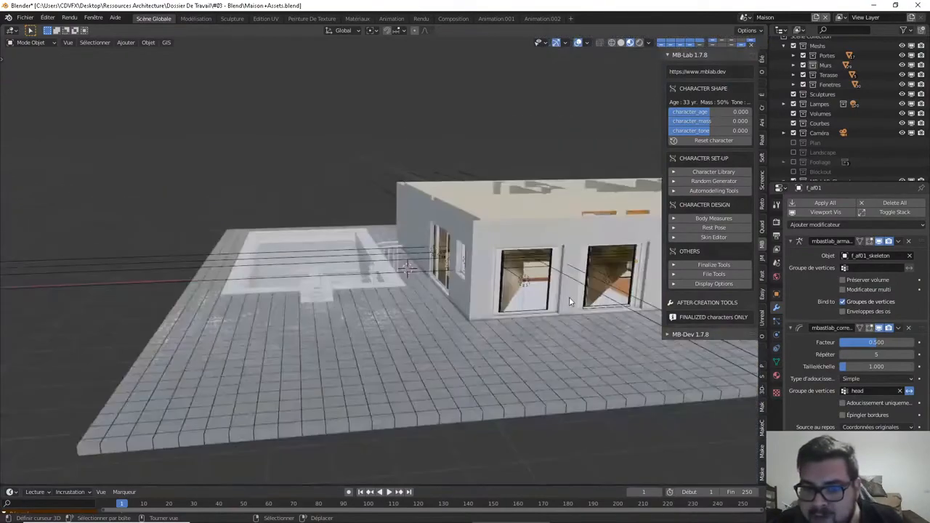
# Select the character's f_af01_skeleton and snap it to the 3D cursor beside the pool ladder
pyautogui.moveTo(569, 296); pyautogui.dragTo(331, 237, button='middle')
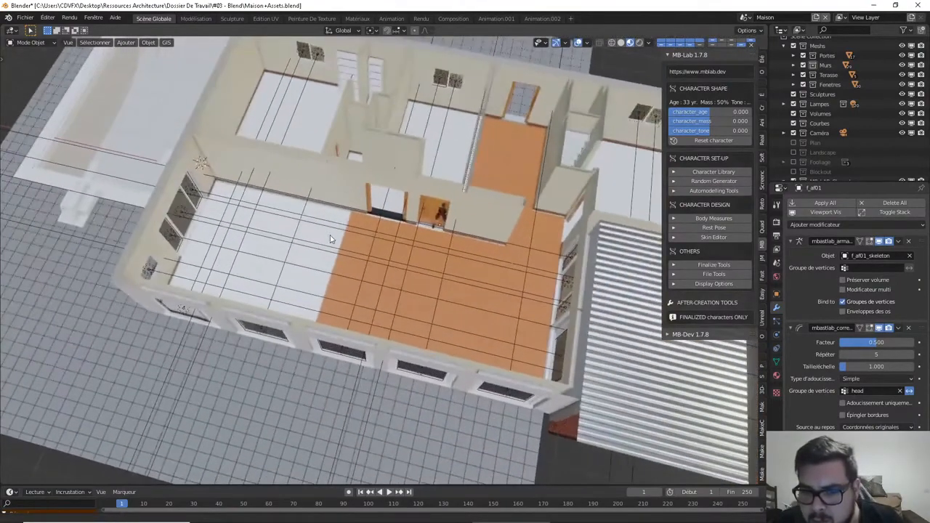
pyautogui.scroll(4, 396, 227)
pyautogui.scroll(3, 472, 244)
pyautogui.moveTo(470, 245); pyautogui.dragTo(389, 206, button='middle')
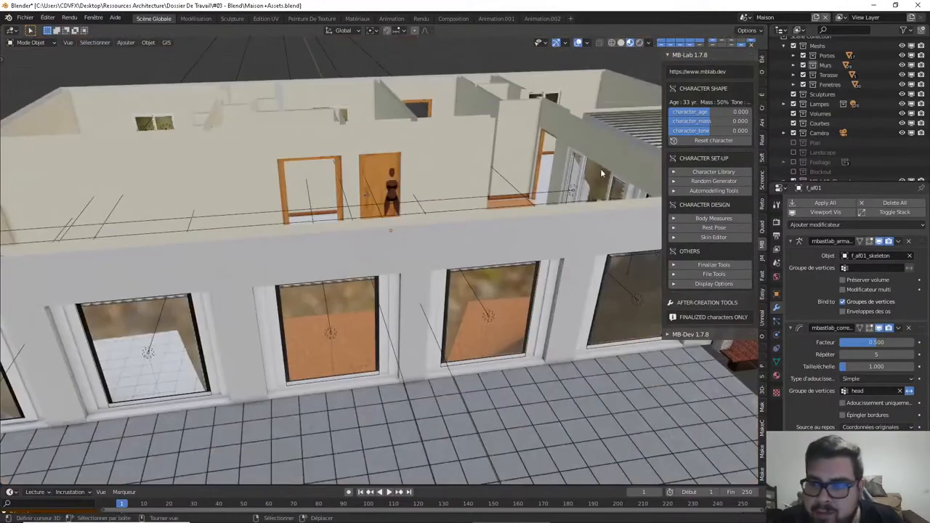
pyautogui.scroll(-2, 917, 128)
pyautogui.click(839, 172)
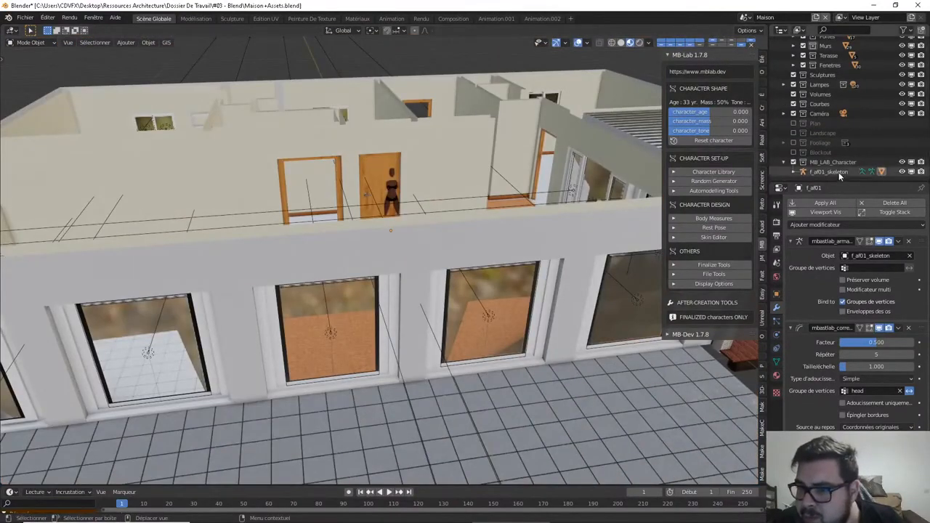
pyautogui.moveTo(437, 244); pyautogui.dragTo(403, 220, button='middle')
pyautogui.hotkey('shift', 's')
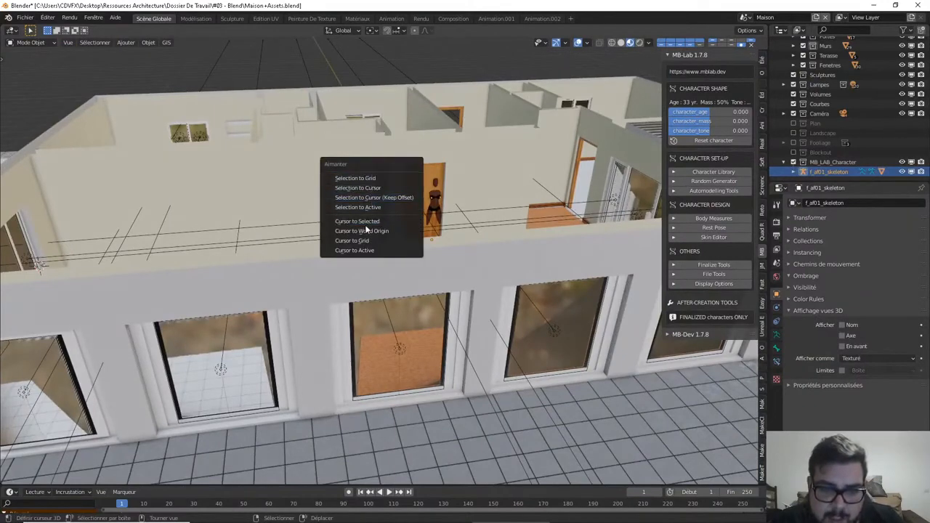
pyautogui.click(355, 188)
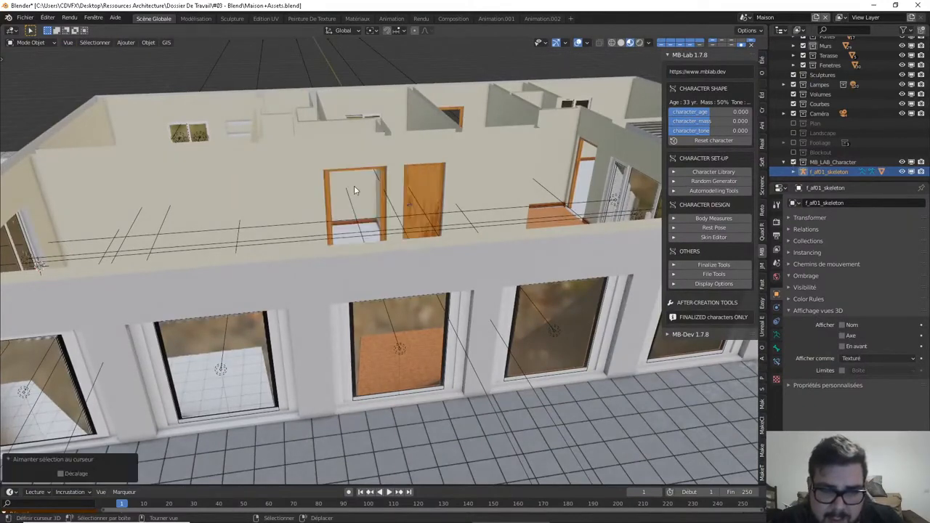
# Rotate the character's skeleton 90° around the global Z axis
pyautogui.keyDown('shift'); pyautogui.moveTo(191, 210); pyautogui.dragTo(450, 223, button='middle'); pyautogui.keyUp('shift')
pyautogui.scroll(5, 398, 262)
pyautogui.moveTo(398, 260); pyautogui.dragTo(439, 246, button='middle')
pyautogui.keyDown('shift'); pyautogui.moveTo(352, 237); pyautogui.dragTo(370, 252, button='middle'); pyautogui.keyUp('shift')
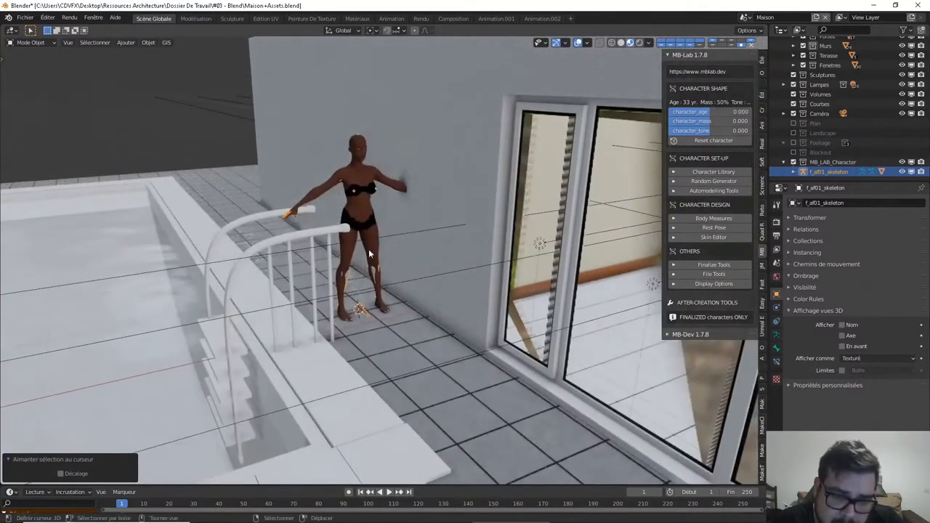
pyautogui.press('r')
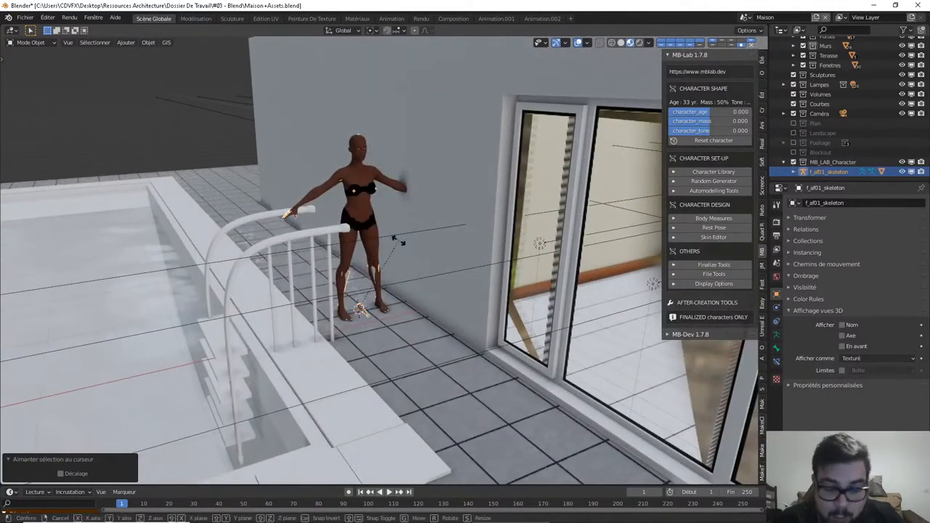
pyautogui.press('z')
pyautogui.press('9')
pyautogui.press('0')
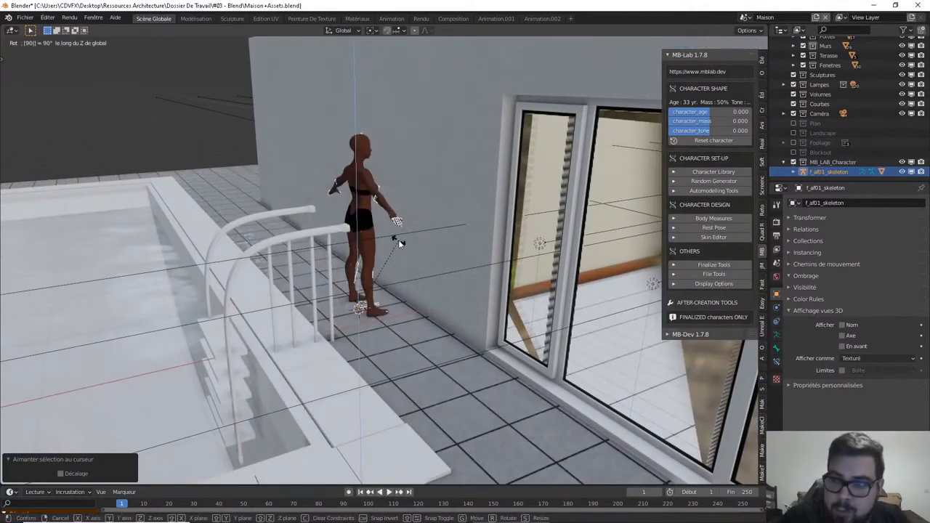
pyautogui.press('Return')
# Delete the character's f_af01 body mesh, keeping its skeleton as the human reference
pyautogui.click(793, 171)
pyautogui.scroll(-2, 823, 167)
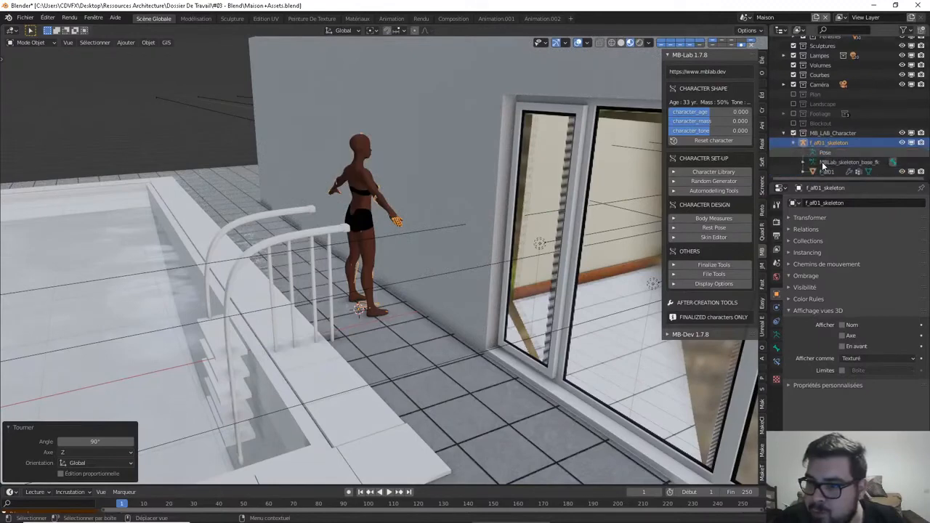
pyautogui.click(827, 171)
pyautogui.press('x')
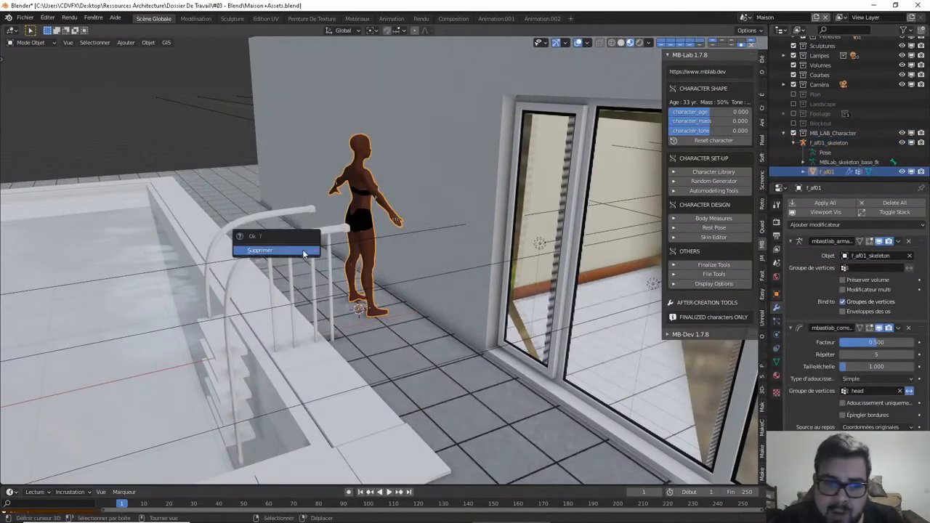
pyautogui.click(304, 251)
# Rename the MB_LAB_Character collection to "Ref Humaine"
pyautogui.click(371, 193)
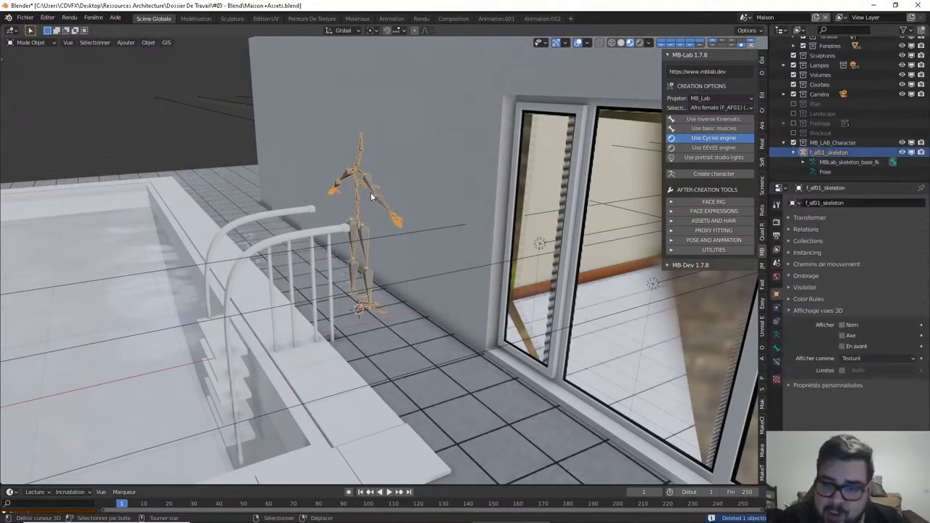
pyautogui.doubleClick(829, 151)
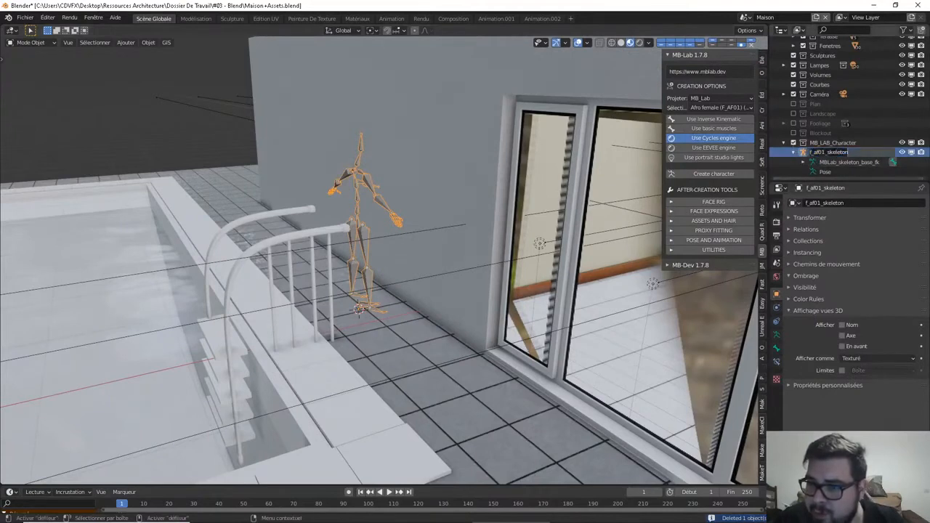
pyautogui.click(837, 141)
pyautogui.doubleClick(837, 142)
pyautogui.write('P')
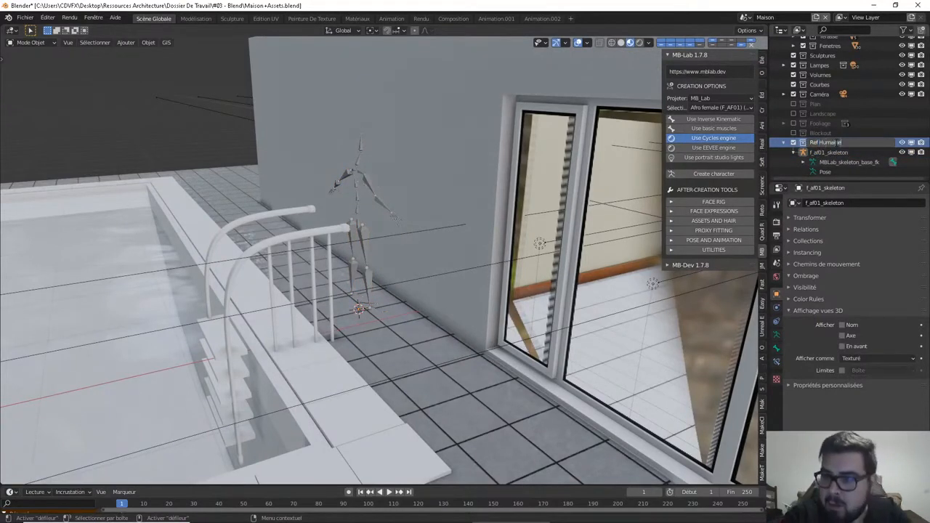
pyautogui.press('Return')
# Join the four vertical posts under the ladder rail into one object, with rotation and scale applied and its origin set to geometry
pyautogui.moveTo(392, 254)
pyautogui.mouseDown(button='middle')
pyautogui.moveTo(512, 216)
pyautogui.moveTo(476, 214)
pyautogui.moveTo(409, 261)
pyautogui.mouseUp(button='middle')
pyautogui.click(476, 220)
pyautogui.click(417, 269)
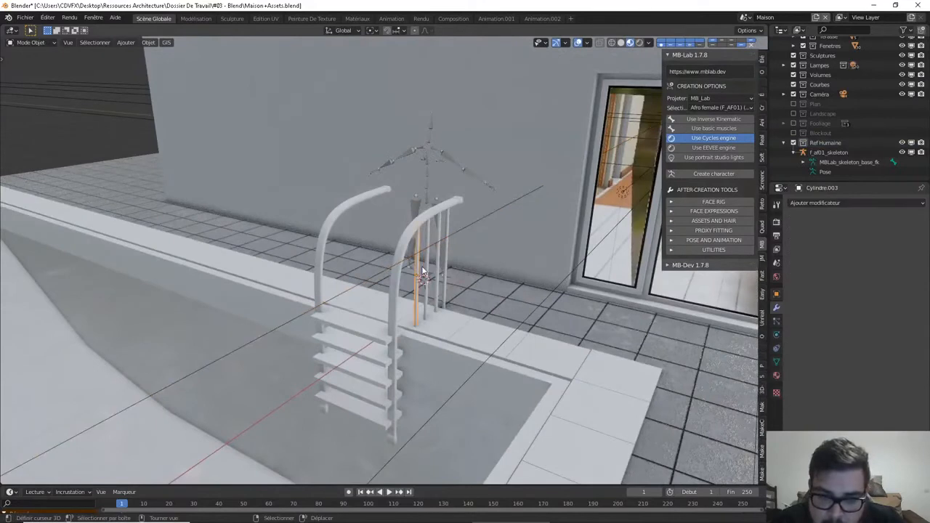
pyautogui.keyDown('shift'); pyautogui.click(441, 264); pyautogui.keyUp('shift')
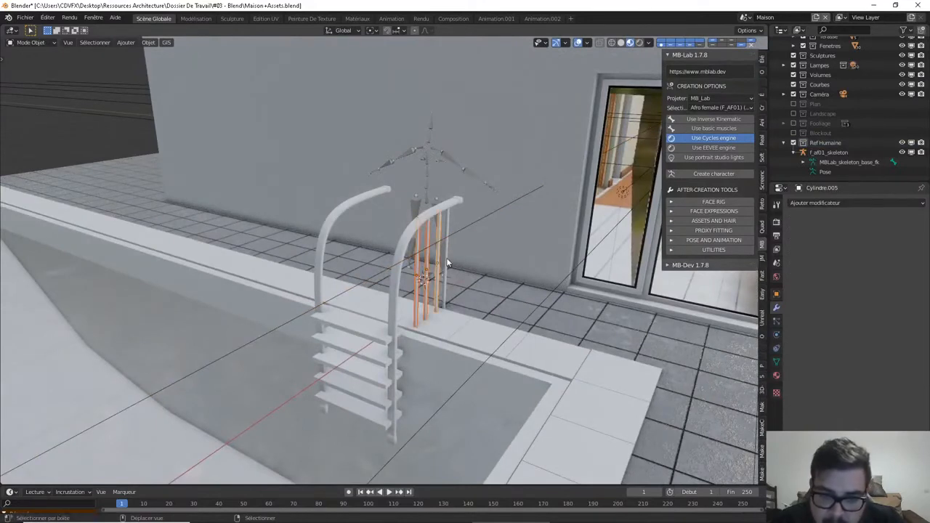
pyautogui.keyDown('shift'); pyautogui.click(416, 276); pyautogui.keyUp('shift')
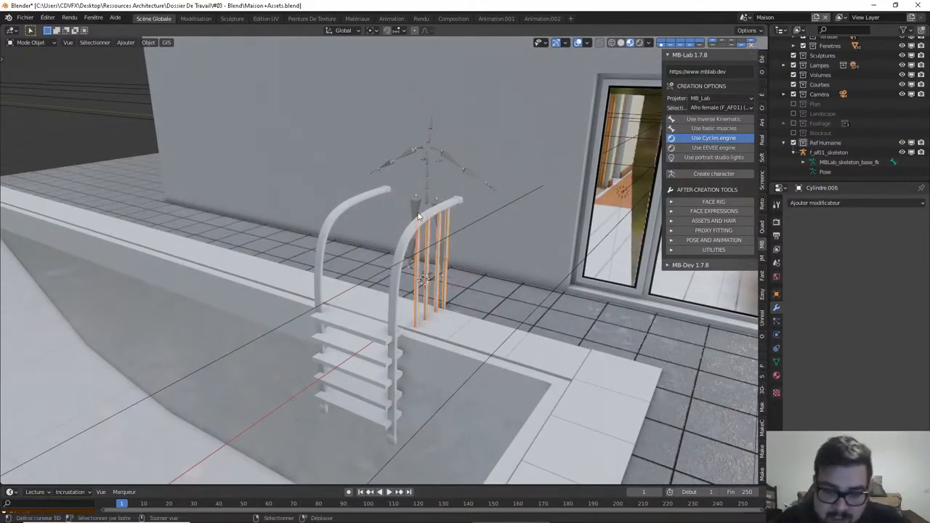
pyautogui.press('q')
pyautogui.click(378, 242)
pyautogui.press('q')
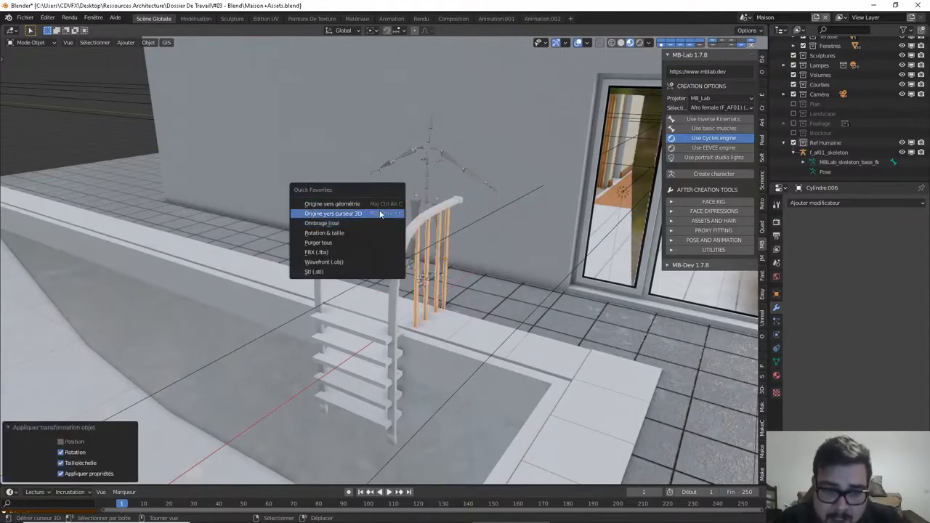
pyautogui.click(376, 205)
# Snap the 3D cursor to the centre of the ladder's top step
pyautogui.moveTo(387, 215); pyautogui.dragTo(465, 266, button='middle')
pyautogui.click(476, 314)
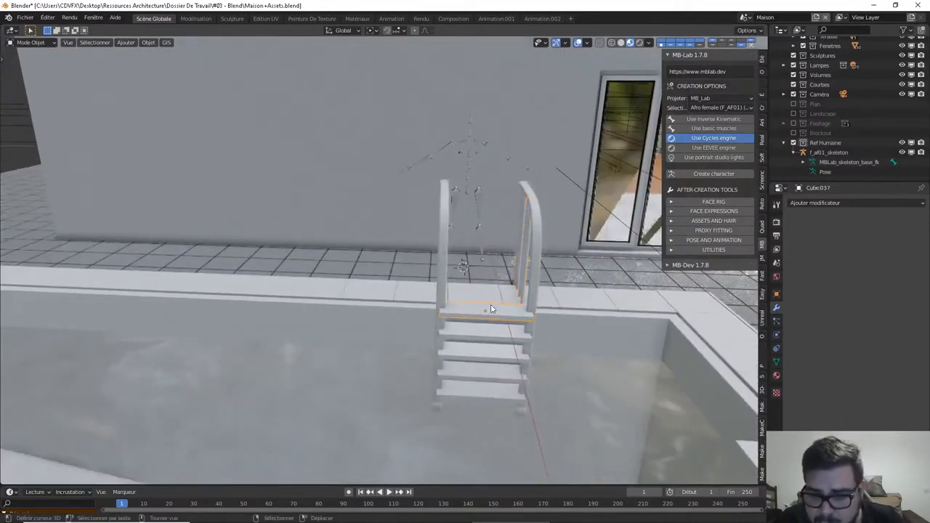
pyautogui.moveTo(490, 307); pyautogui.dragTo(477, 308, button='middle')
pyautogui.hotkey('shift', 's')
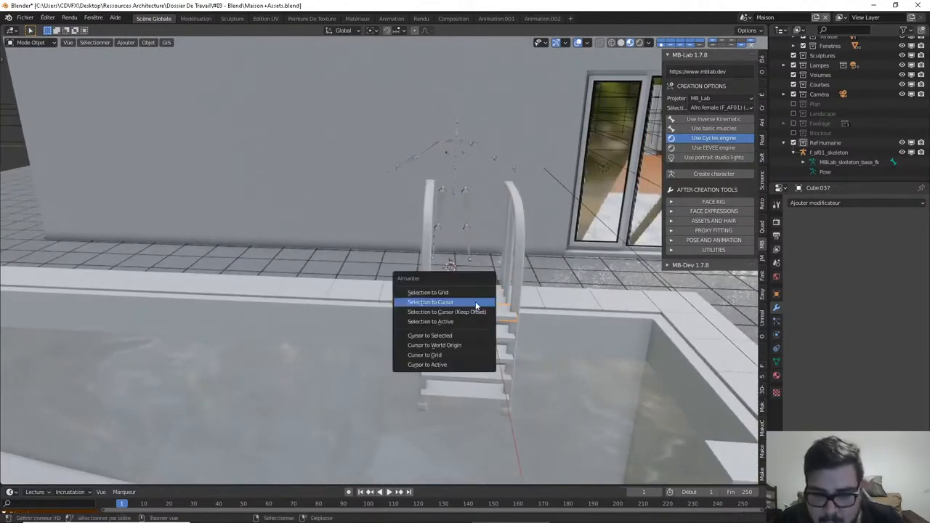
pyautogui.click(449, 335)
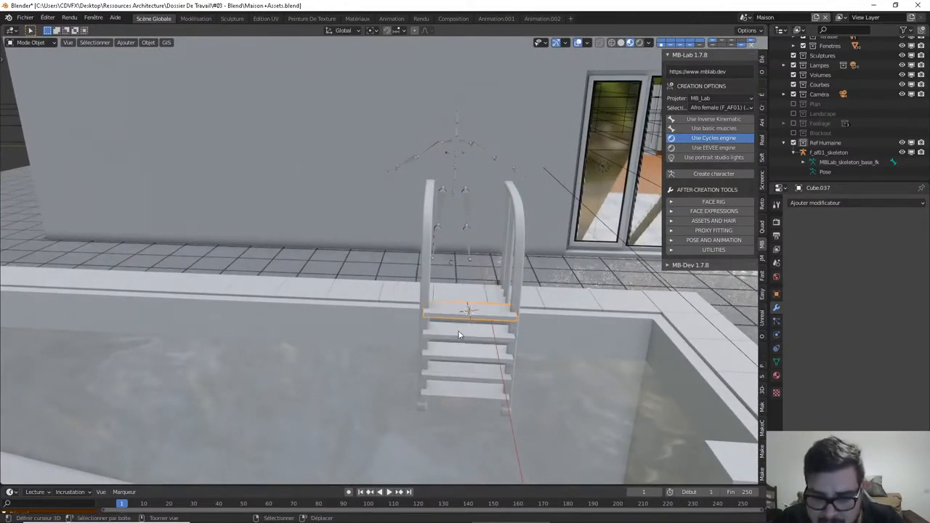
# Set the origin of the joined posts to the 3D cursor on the top step
pyautogui.click(514, 240)
pyautogui.click(512, 247)
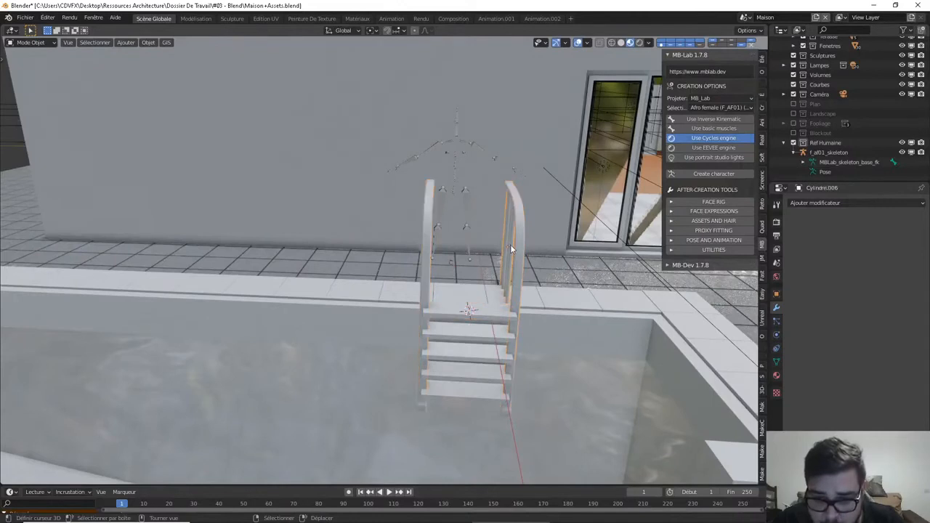
pyautogui.hotkey('shift', 's')
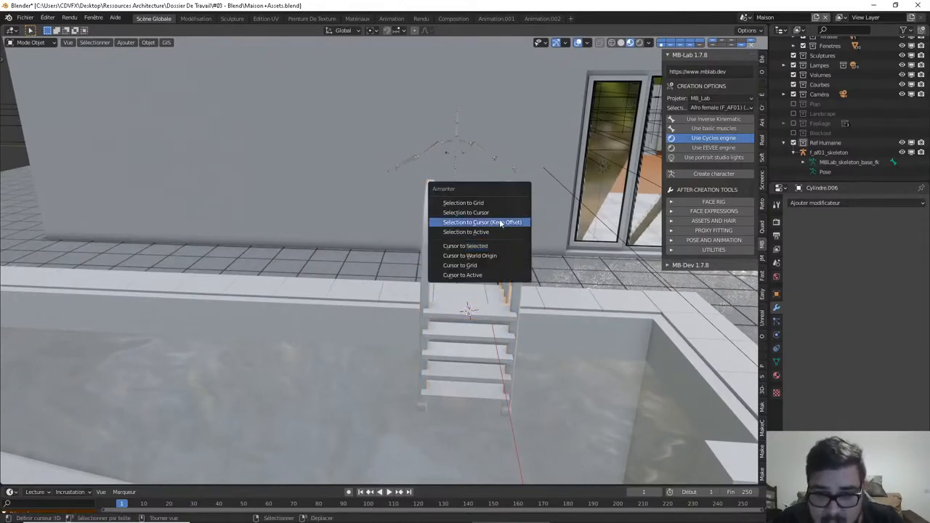
pyautogui.click(502, 213)
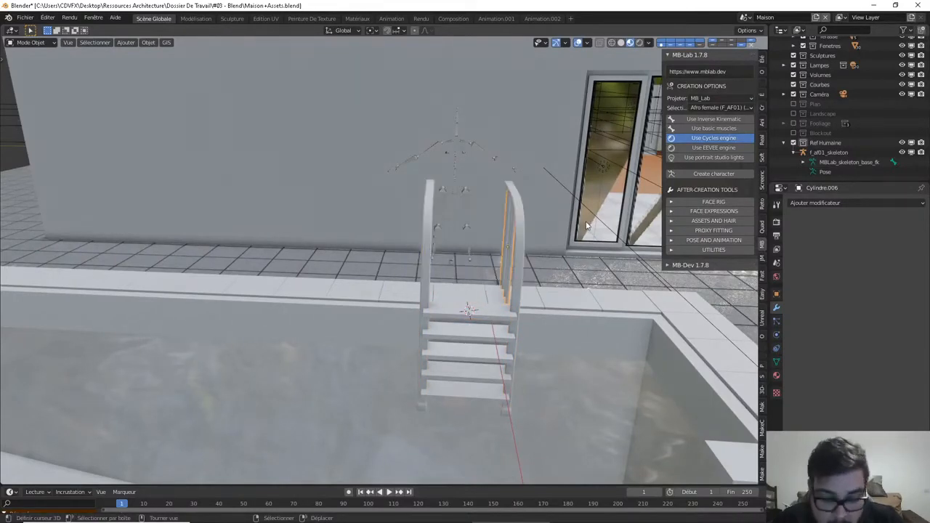
pyautogui.rightClick(587, 226)
pyautogui.click(567, 229)
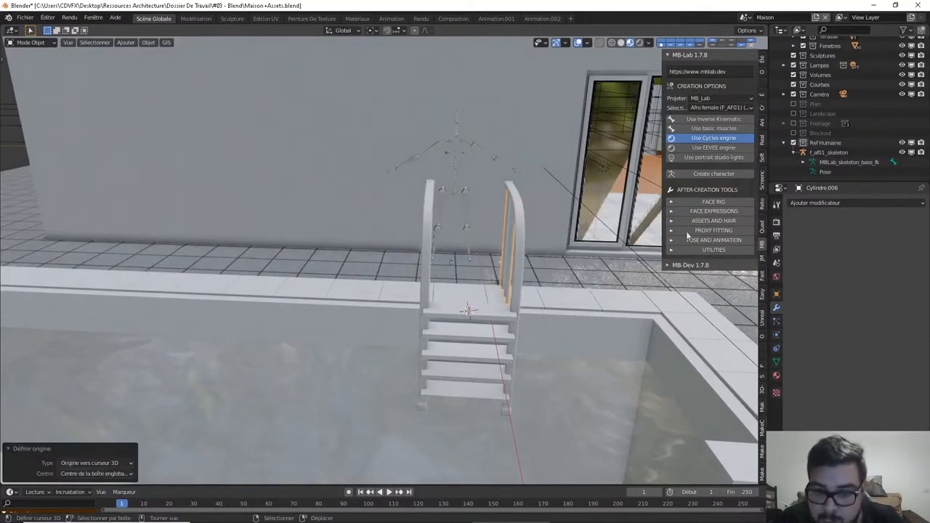
# Mirror the posts to the opposite rail with a Mirror modifier on the Y axis only, and apply the modifier
pyautogui.click(808, 203)
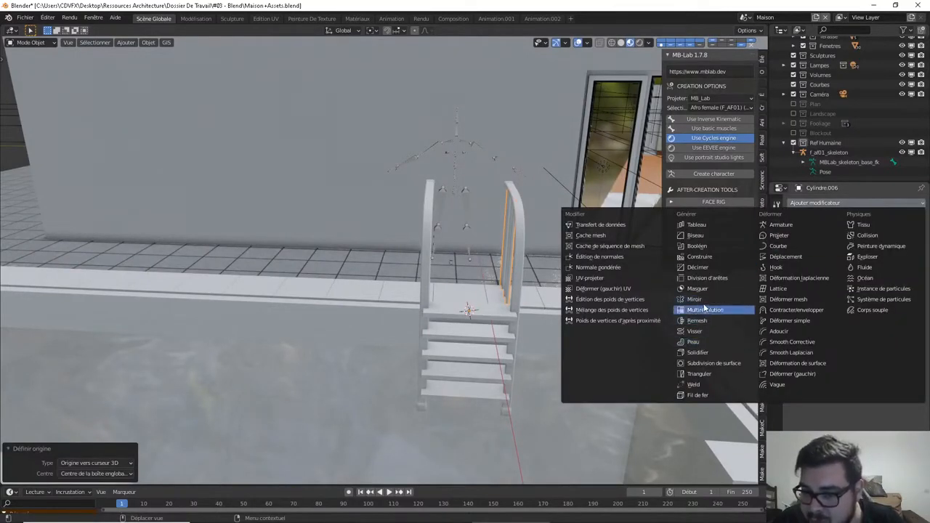
pyautogui.click(696, 300)
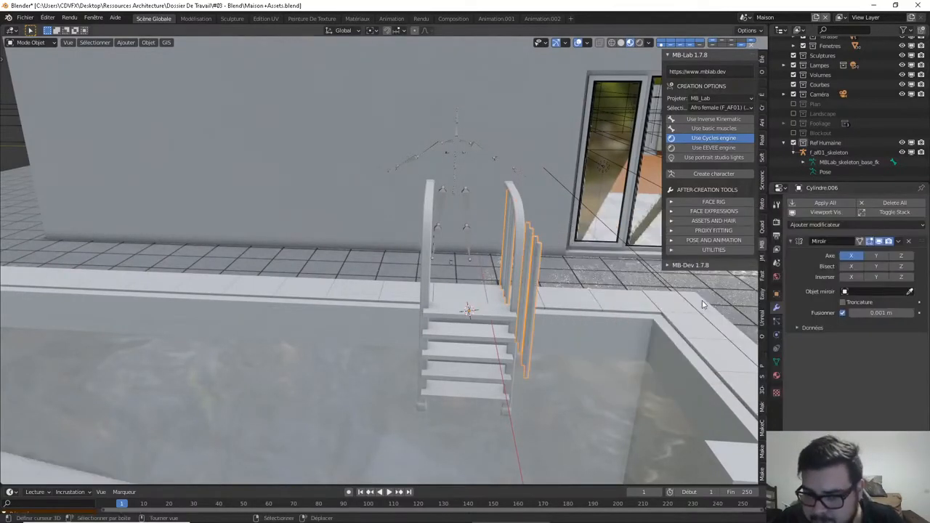
pyautogui.click(852, 256)
pyautogui.click(875, 256)
pyautogui.moveTo(564, 306); pyautogui.dragTo(490, 302, button='middle')
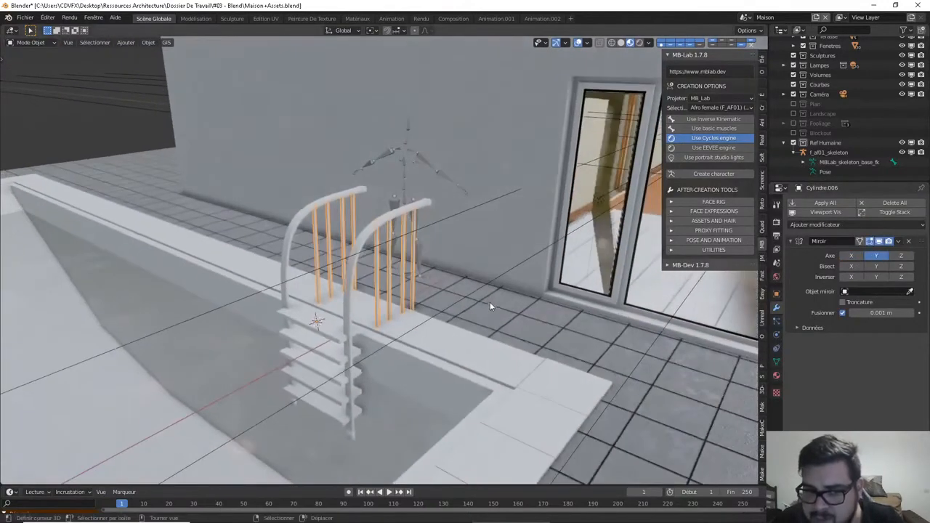
pyautogui.hotkey('ctrl', 'a')
pyautogui.hotkey('shift', 'g')
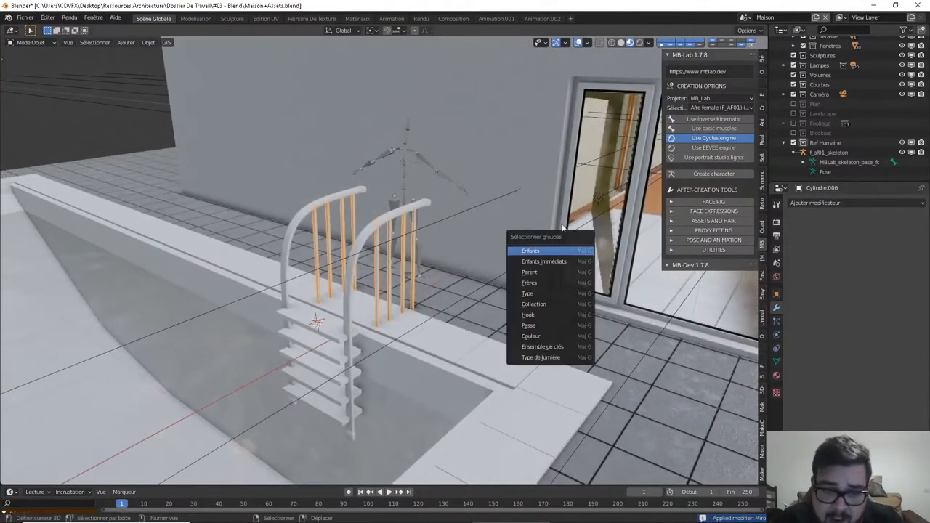
# Exclude the Ref Humaine collection, which holds the human skeleton, from the view layer
pyautogui.click(418, 205)
pyautogui.moveTo(418, 206); pyautogui.dragTo(454, 200, button='middle')
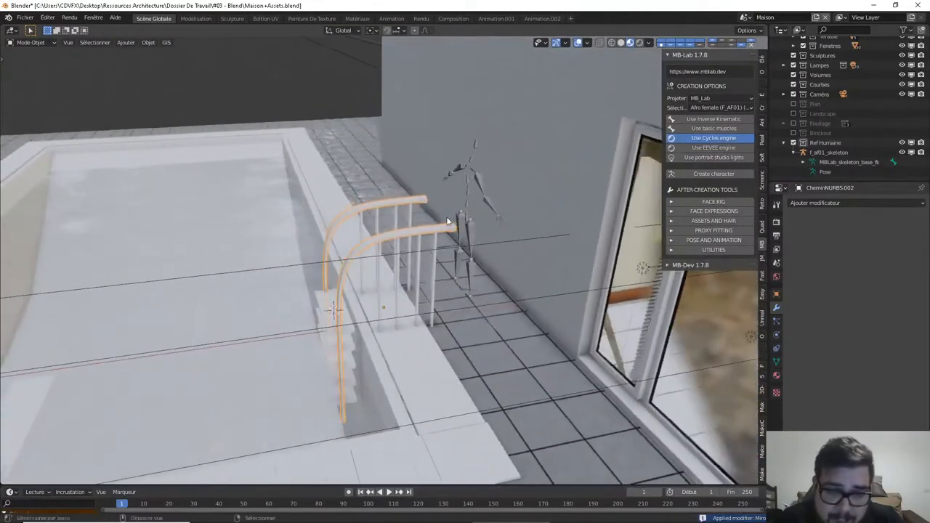
pyautogui.click(471, 192)
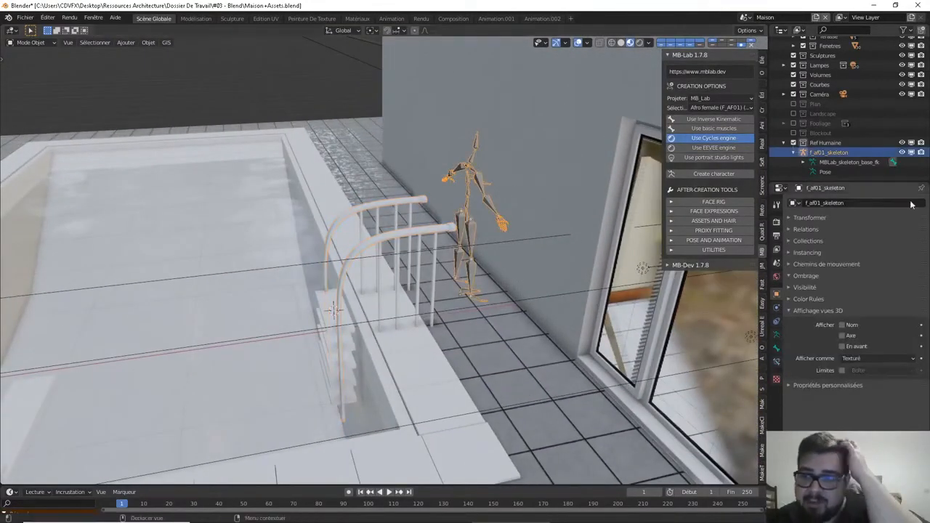
pyautogui.click(794, 143)
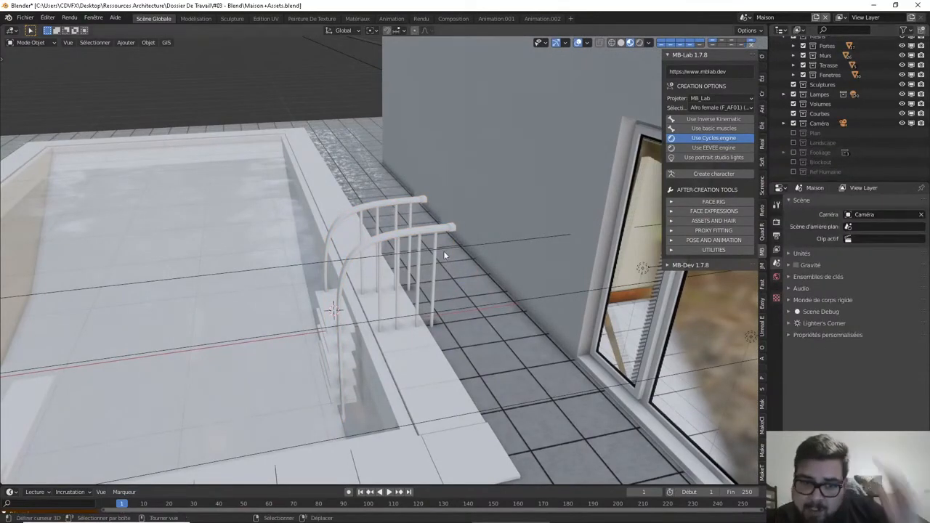
# Try to select all the ladder's steps together
pyautogui.click(417, 243)
pyautogui.scroll(-3, 417, 243)
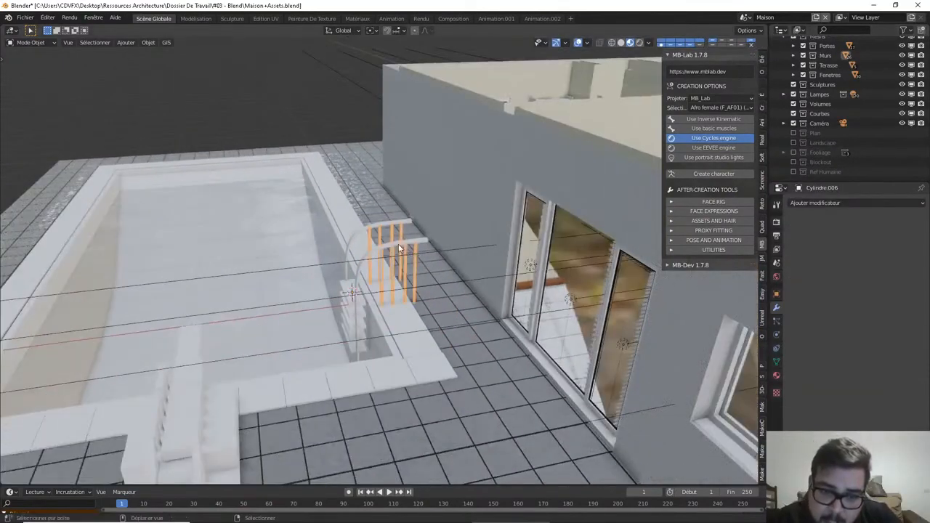
pyautogui.keyDown('shift'); pyautogui.click(416, 250); pyautogui.keyUp('shift')
pyautogui.moveTo(415, 250); pyautogui.dragTo(486, 270, button='middle')
pyautogui.rightClick(487, 270)
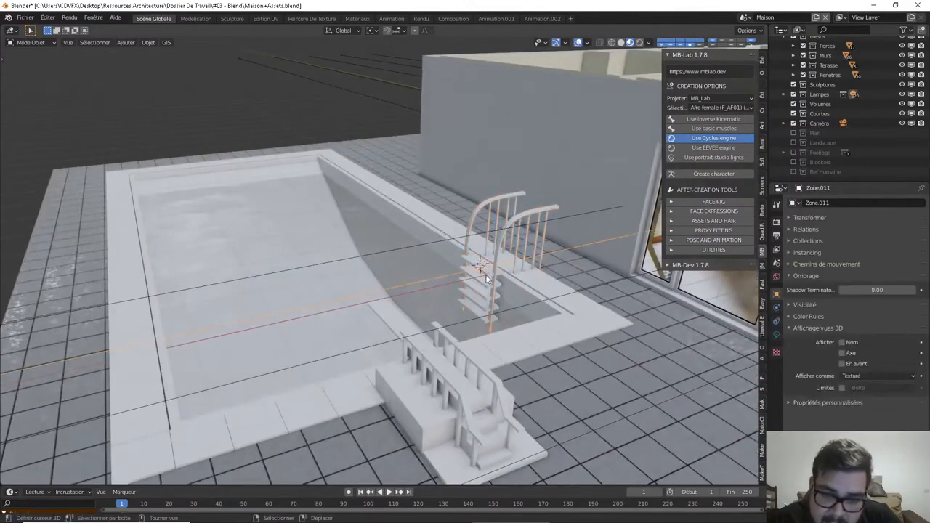
pyautogui.scroll(4, 489, 276)
pyautogui.rightClick(556, 258)
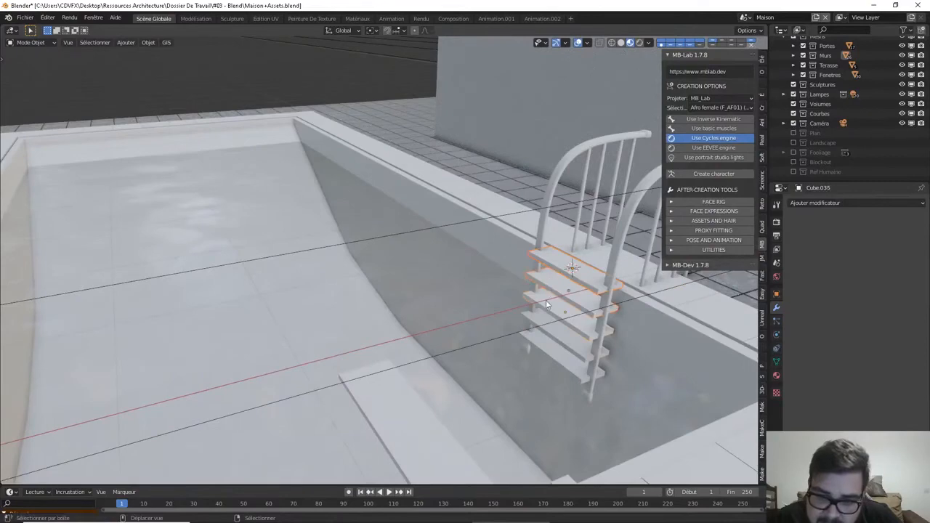
pyautogui.keyDown('shift'); pyautogui.rightClick(543, 347); pyautogui.keyUp('shift')
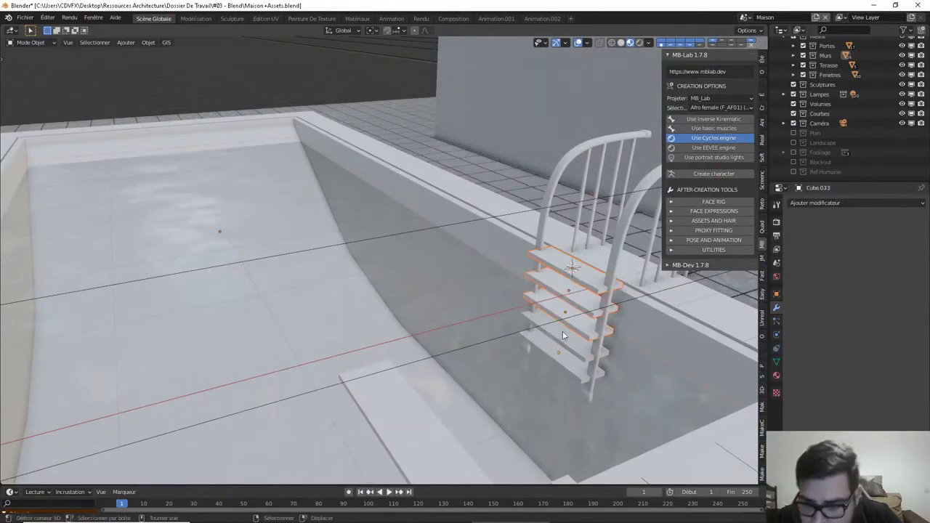
pyautogui.scroll(3, 558, 333)
pyautogui.moveTo(566, 329); pyautogui.dragTo(641, 262, button='middle')
pyautogui.keyDown('shift'); pyautogui.rightClick(628, 243); pyautogui.keyUp('shift')
pyautogui.scroll(-4, 628, 243)
pyautogui.moveTo(577, 254); pyautogui.dragTo(504, 366, button='middle')
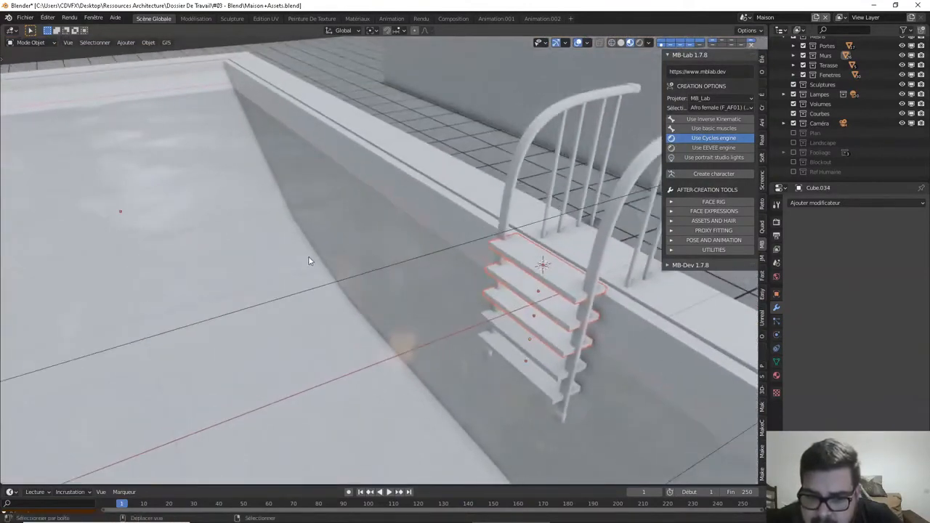
# Try to remove the pool shell from the selection of ladder steps
pyautogui.keyDown('shift'); pyautogui.click(327, 254); pyautogui.keyUp('shift')
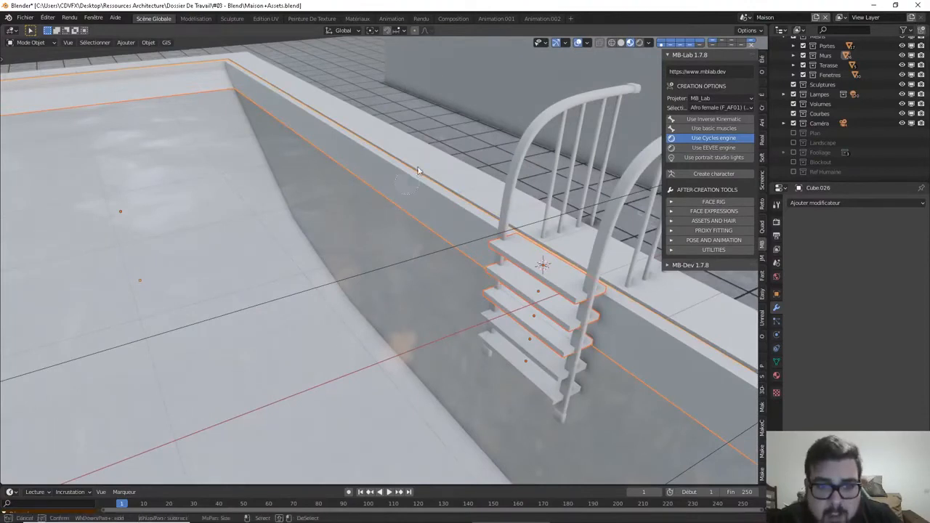
pyautogui.press('c')
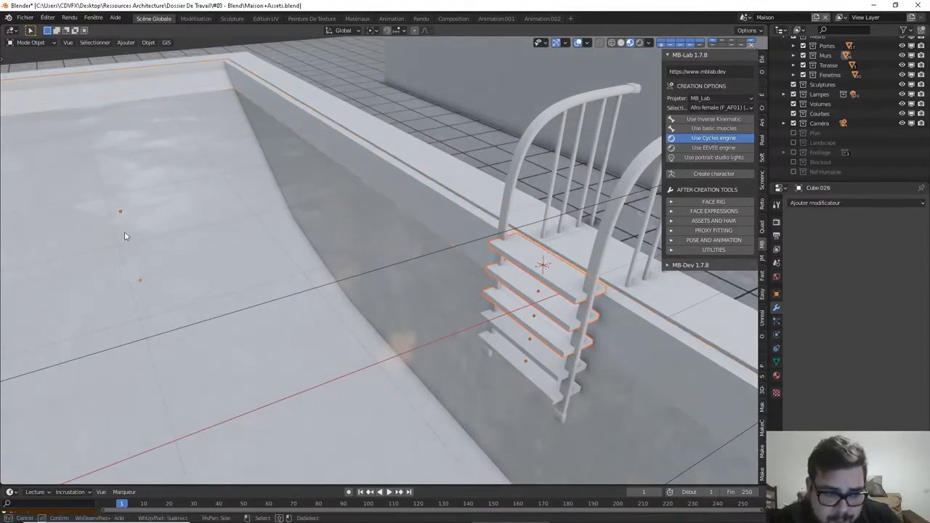
pyautogui.press('Escape')
pyautogui.scroll(-4, 145, 284)
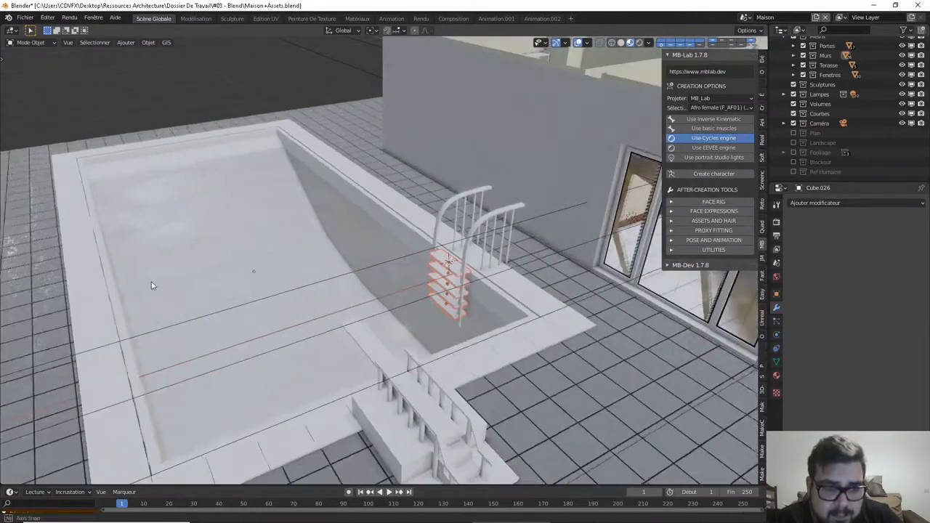
pyautogui.moveTo(154, 285); pyautogui.dragTo(203, 236, button='middle')
pyautogui.scroll(4, 178, 244)
pyautogui.scroll(-3, 177, 250)
pyautogui.scroll(4, 176, 256)
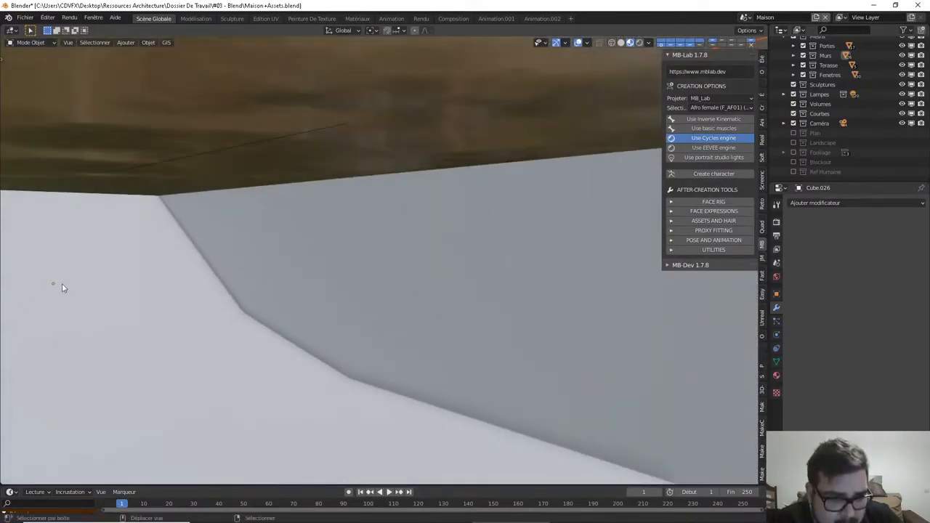
pyautogui.press('c')
pyautogui.press('Escape')
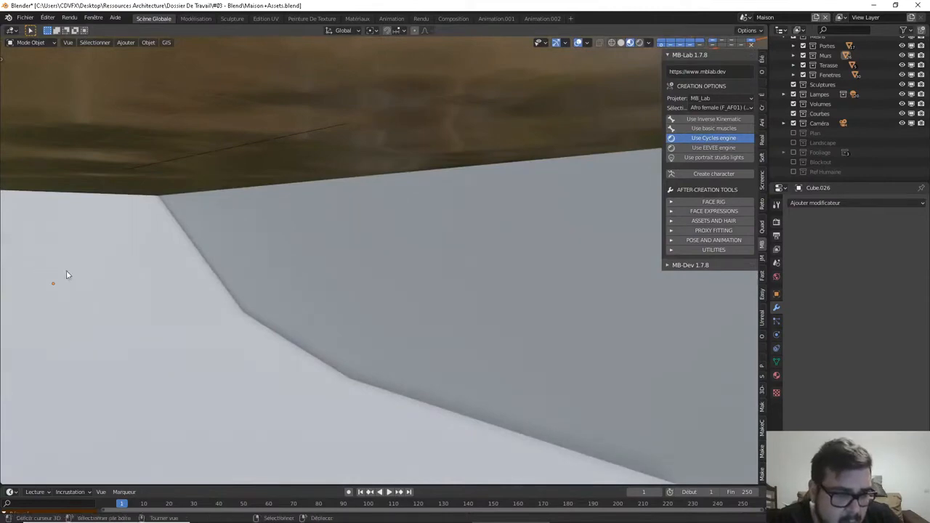
pyautogui.press('b')
pyautogui.moveTo(147, 247); pyautogui.dragTo(6, 377)
pyautogui.scroll(-1, 48, 319)
pyautogui.scroll(-8, 80, 319)
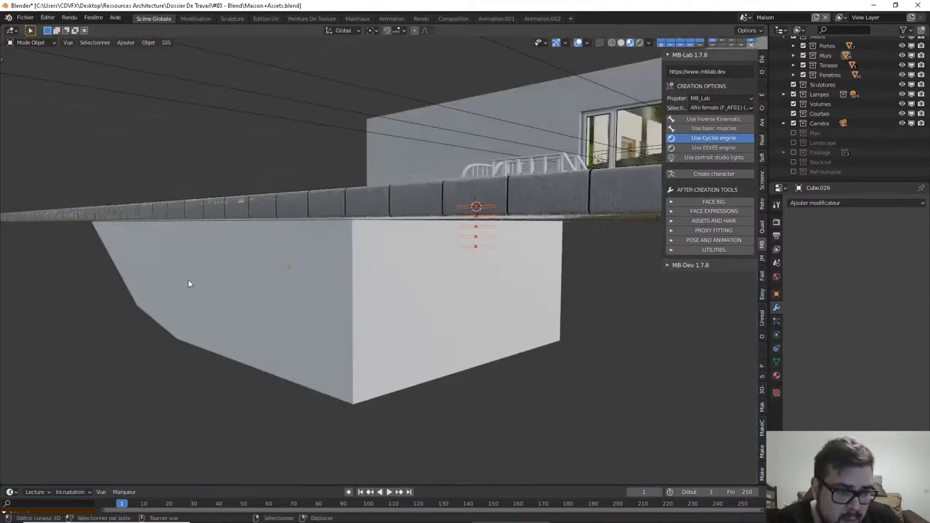
pyautogui.moveTo(226, 269); pyautogui.dragTo(239, 293, button='middle')
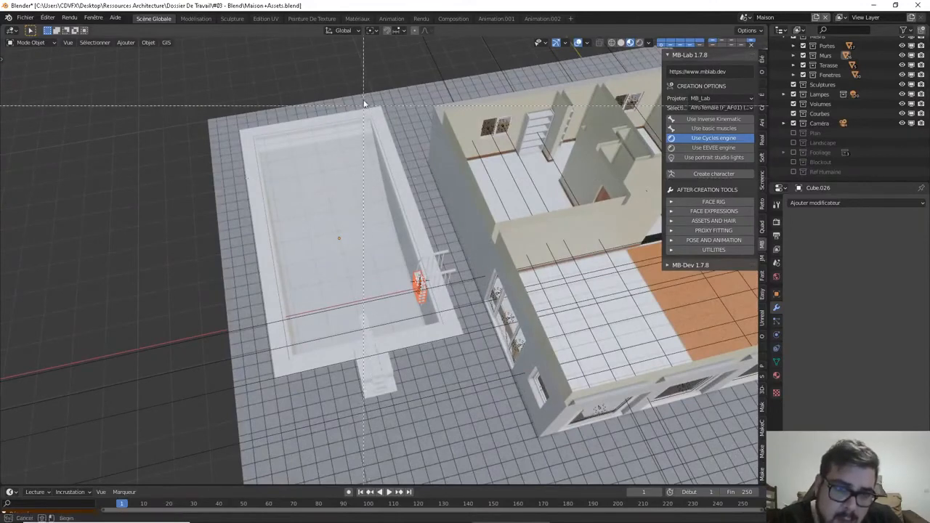
# Clear the selection of every object in the scene
pyautogui.press('a')
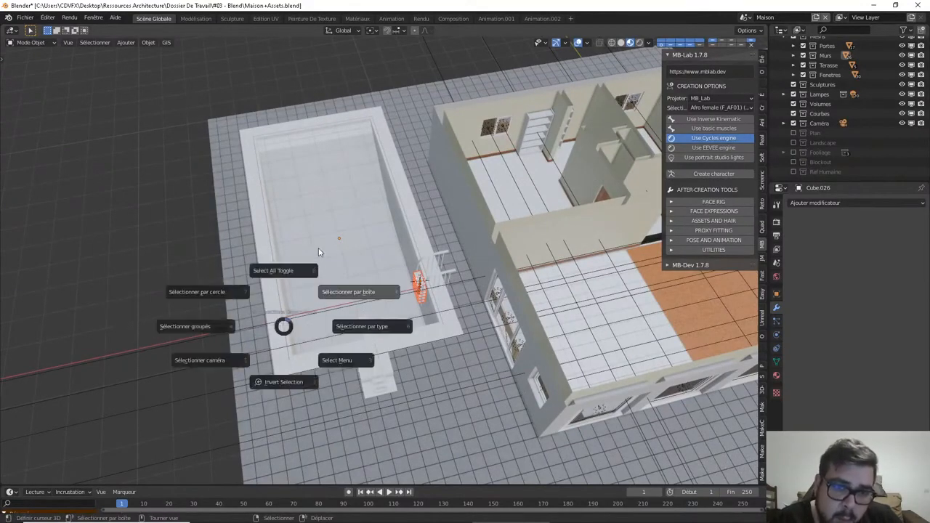
pyautogui.click(286, 274)
pyautogui.moveTo(290, 279); pyautogui.dragTo(431, 317, button='middle')
pyautogui.scroll(4, 443, 309)
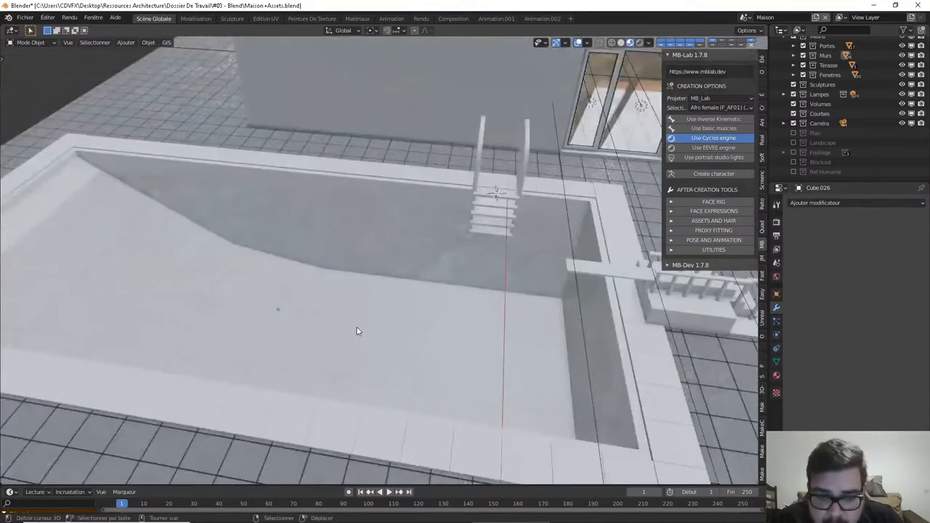
pyautogui.moveTo(357, 328); pyautogui.dragTo(314, 307, button='middle')
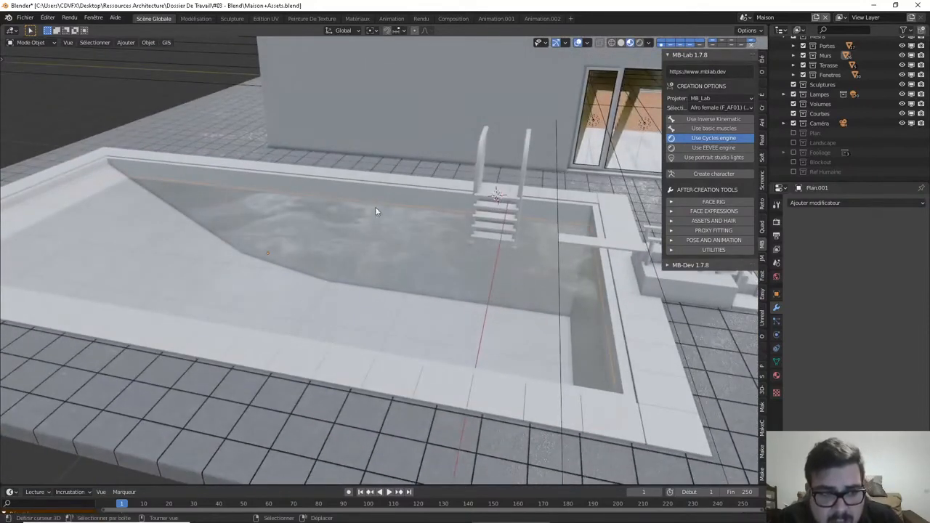
pyautogui.press('a')
pyautogui.click(414, 131)
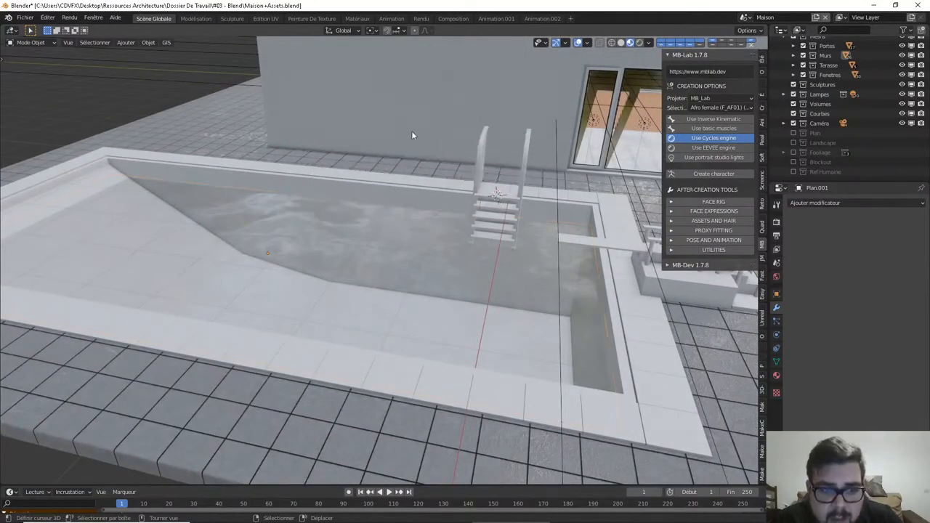
pyautogui.press('a')
pyautogui.click(420, 102)
pyautogui.press('a')
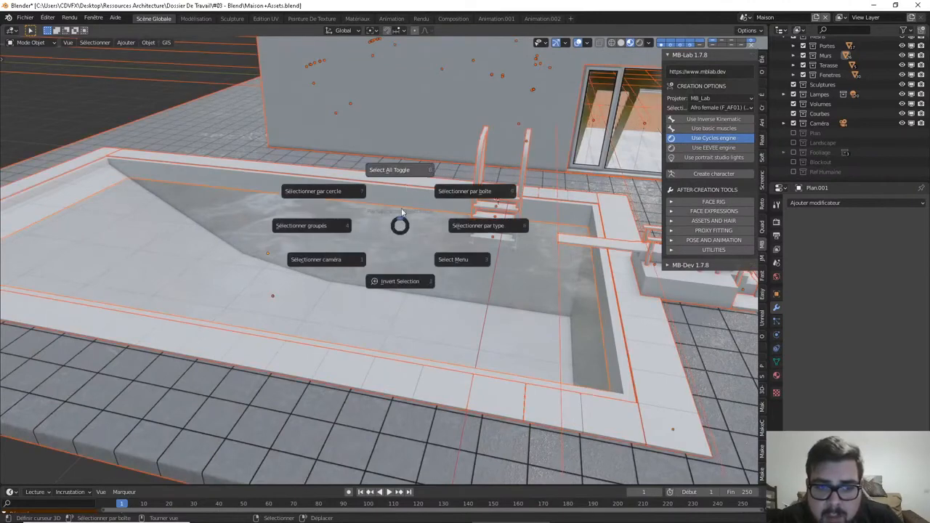
pyautogui.click(401, 167)
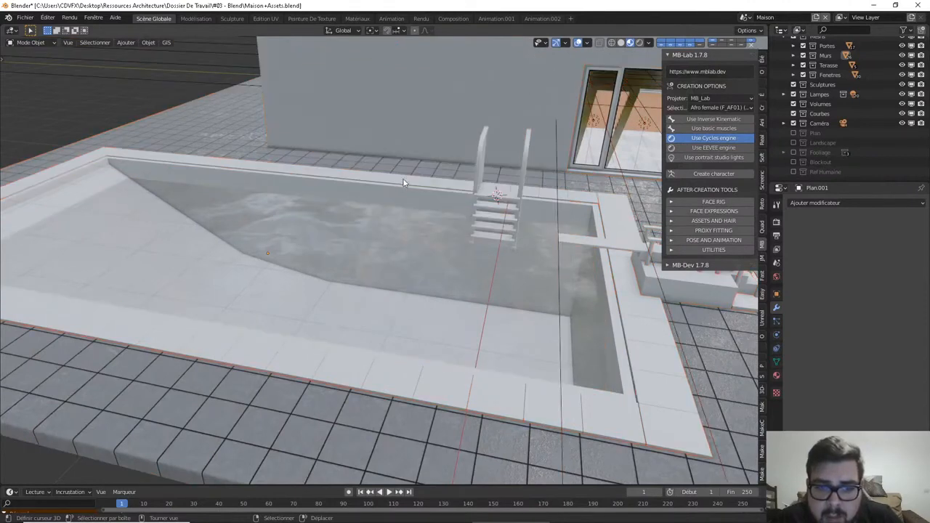
pyautogui.click(793, 134)
pyautogui.click(793, 152)
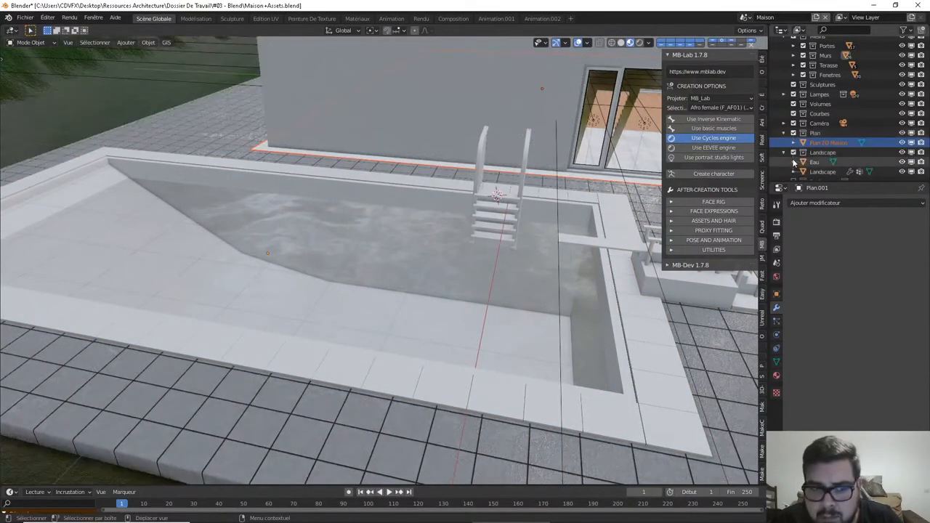
pyautogui.click(793, 151)
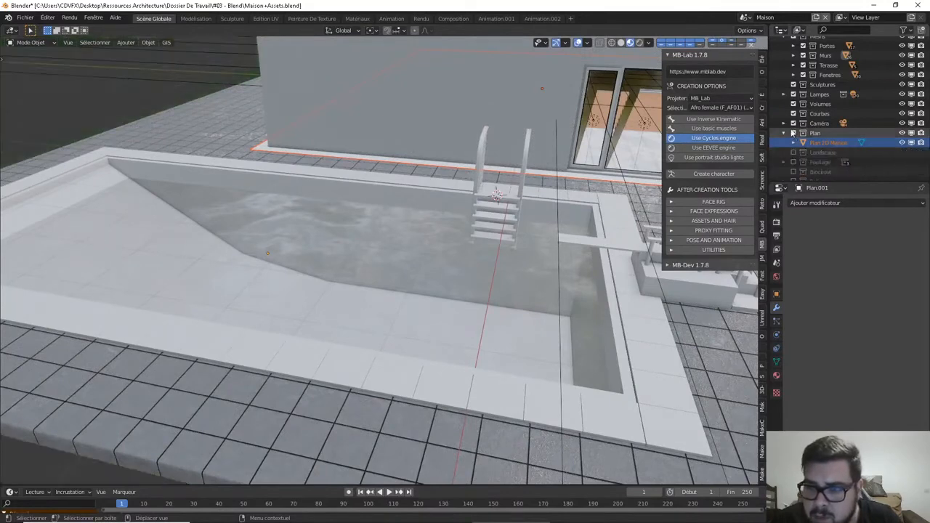
pyautogui.click(794, 133)
# Select the ladder's five steps and join them into one object
pyautogui.moveTo(506, 252); pyautogui.dragTo(425, 341, button='middle')
pyautogui.scroll(3, 492, 224)
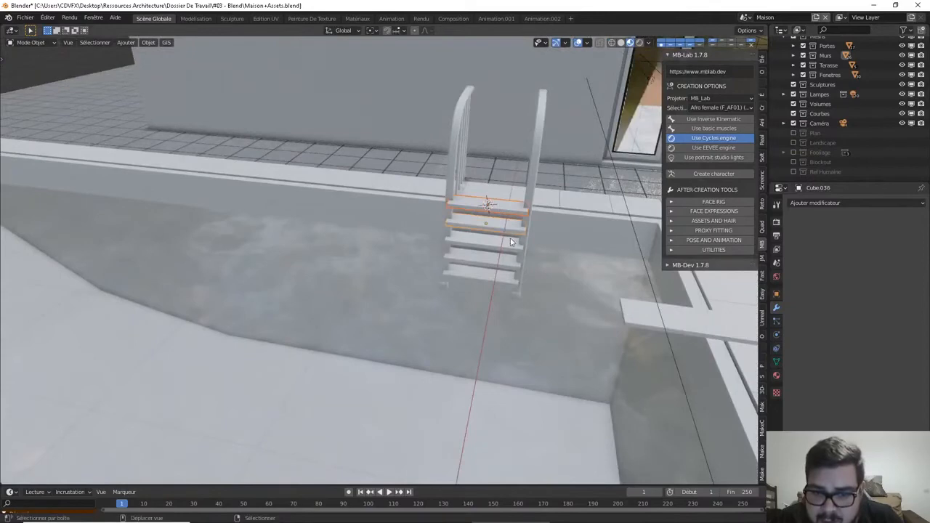
pyautogui.keyDown('shift'); pyautogui.click(511, 246); pyautogui.keyUp('shift')
pyautogui.scroll(3, 511, 248)
pyautogui.moveTo(511, 274); pyautogui.dragTo(535, 246, button='middle')
pyautogui.keyDown('shift'); pyautogui.click(536, 247); pyautogui.keyUp('shift')
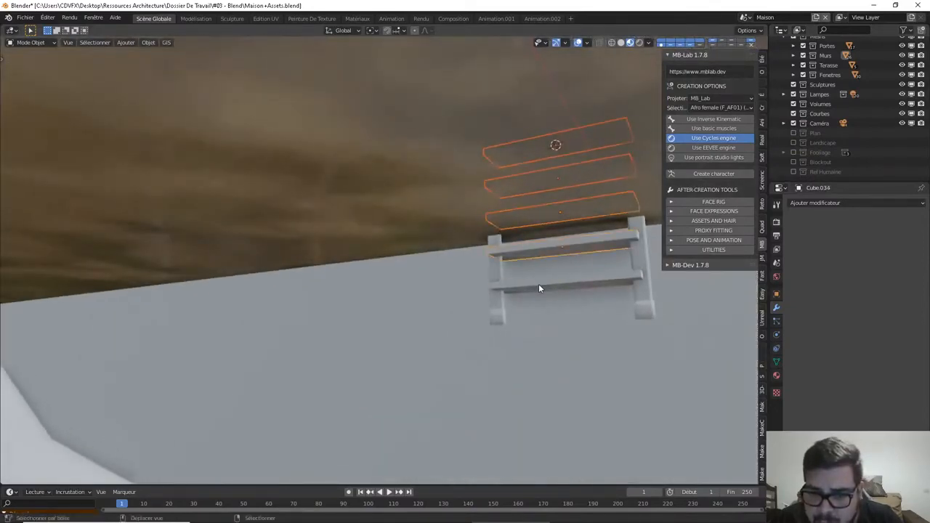
pyautogui.keyDown('shift'); pyautogui.click(538, 283); pyautogui.keyUp('shift')
# Apply rotation and scale to the joined steps and set their origin to geometry
pyautogui.press('q')
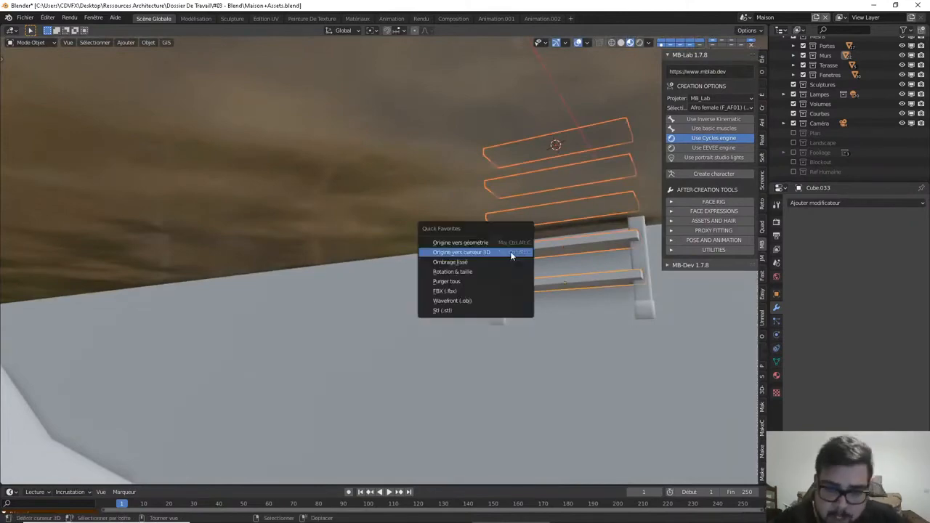
pyautogui.click(500, 268)
pyautogui.press('q')
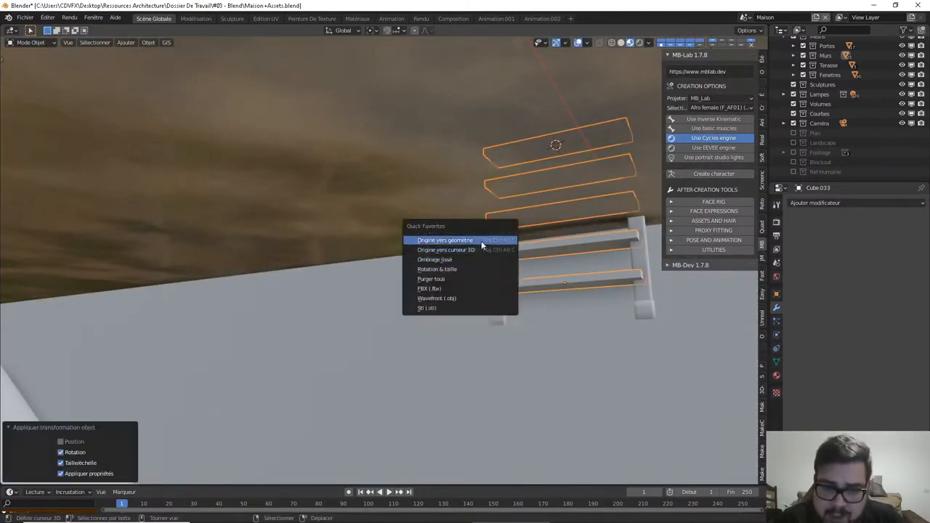
pyautogui.click(481, 241)
# Cut the curved rails out of the joined steps with a Boolean modifier set to Difference, and apply the modifier
pyautogui.moveTo(482, 244); pyautogui.dragTo(498, 220, button='middle')
pyautogui.rightClick(540, 234)
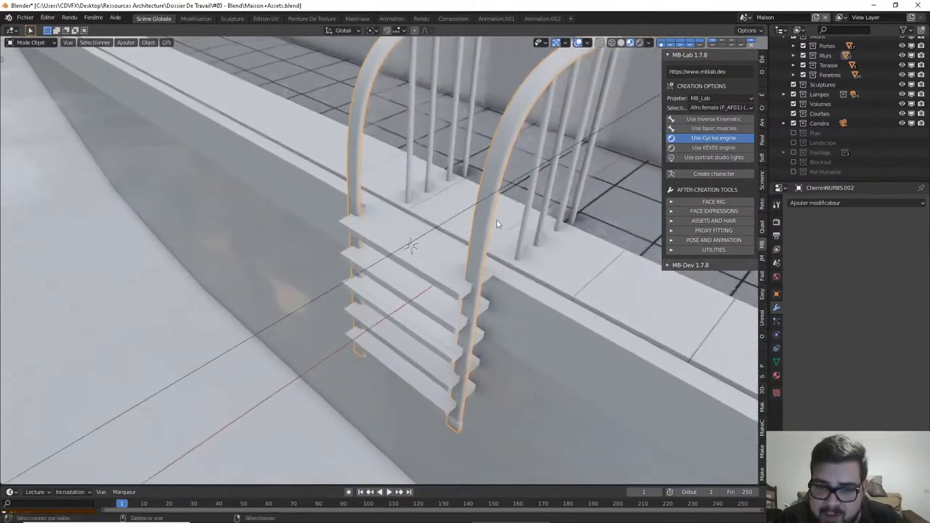
pyautogui.rightClick(450, 274)
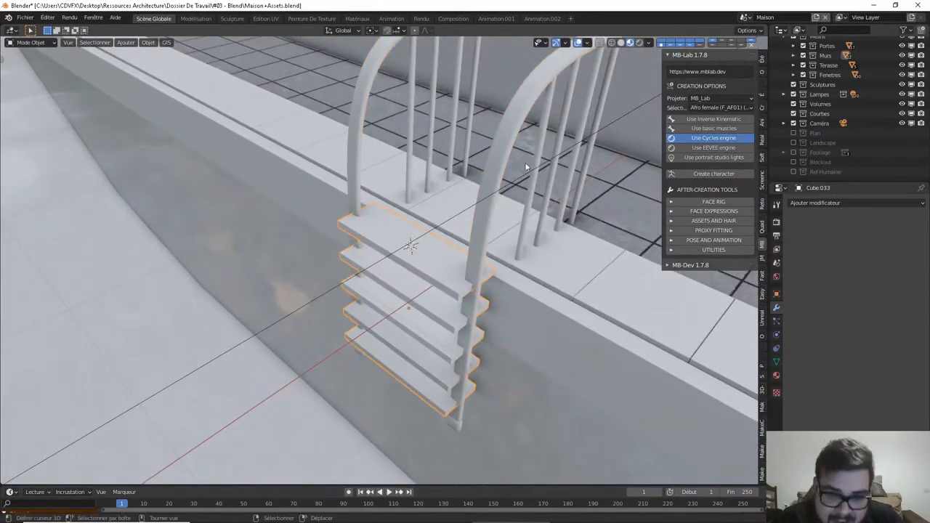
pyautogui.click(814, 202)
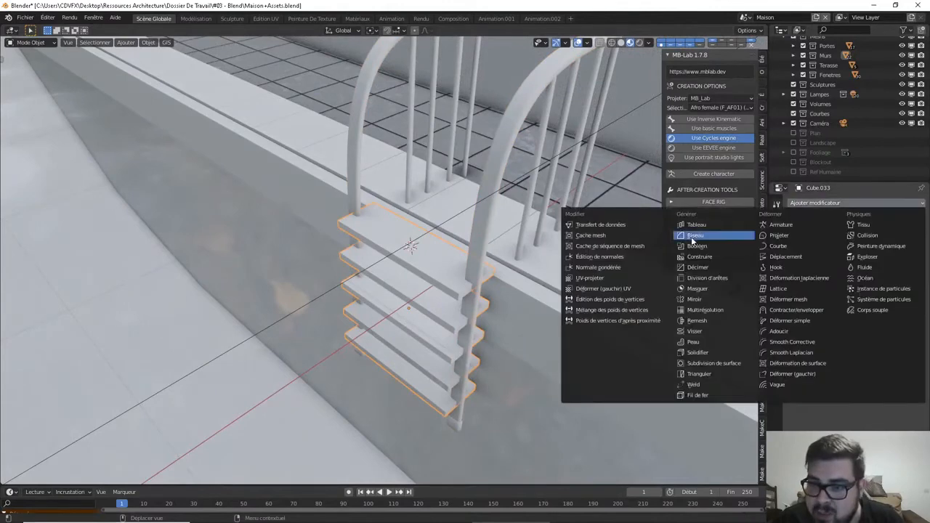
pyautogui.click(691, 247)
pyautogui.click(911, 268)
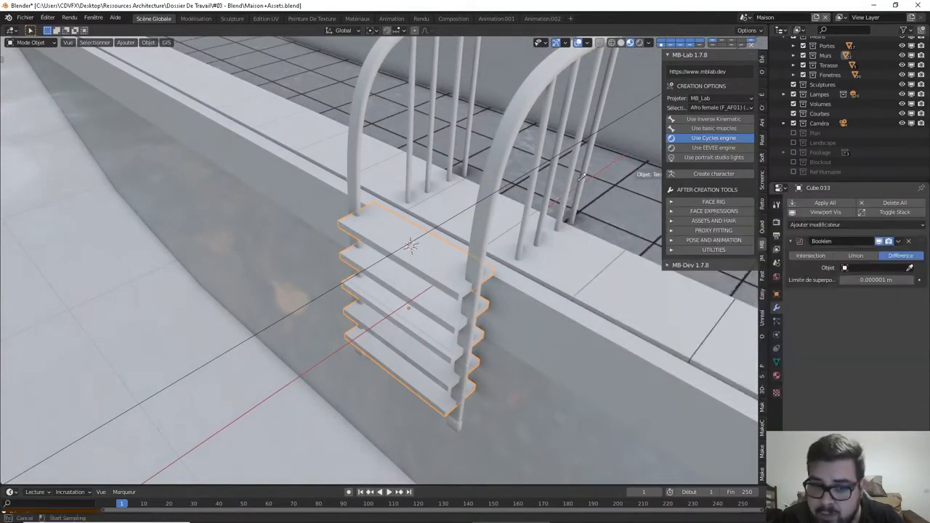
pyautogui.click(499, 170)
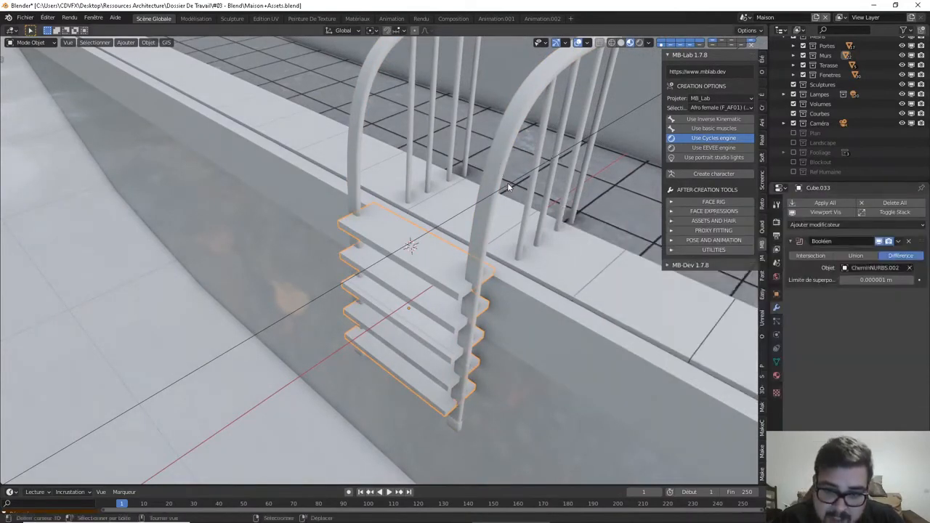
pyautogui.moveTo(500, 171); pyautogui.dragTo(506, 299, button='middle')
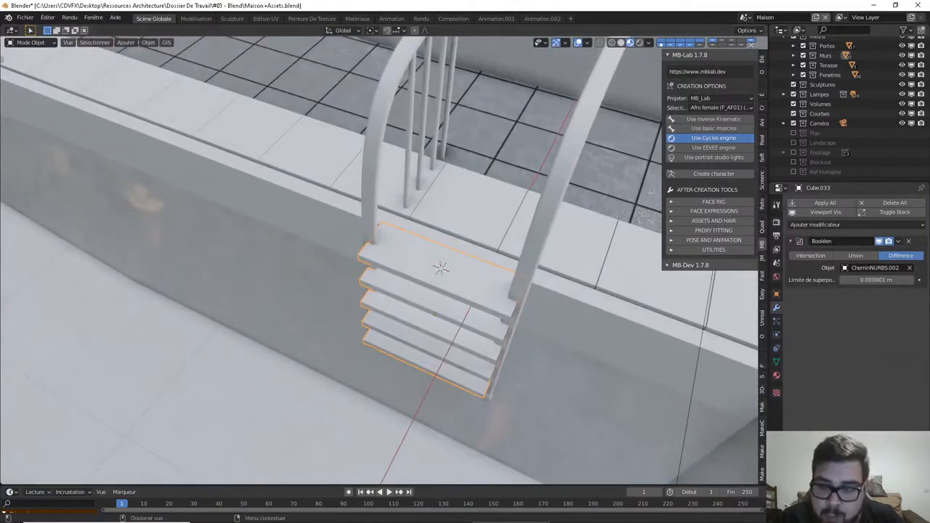
pyautogui.hotkey('ctrl', 'a')
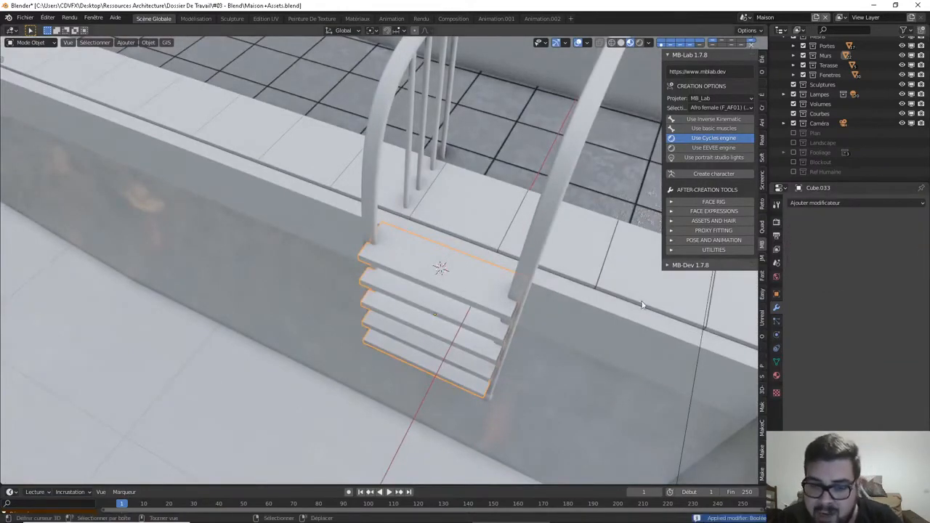
# Scale the joined steps down uniformly to about 0.991 and deselect everything
pyautogui.moveTo(641, 303); pyautogui.dragTo(505, 269, button='middle')
pyautogui.click(504, 265)
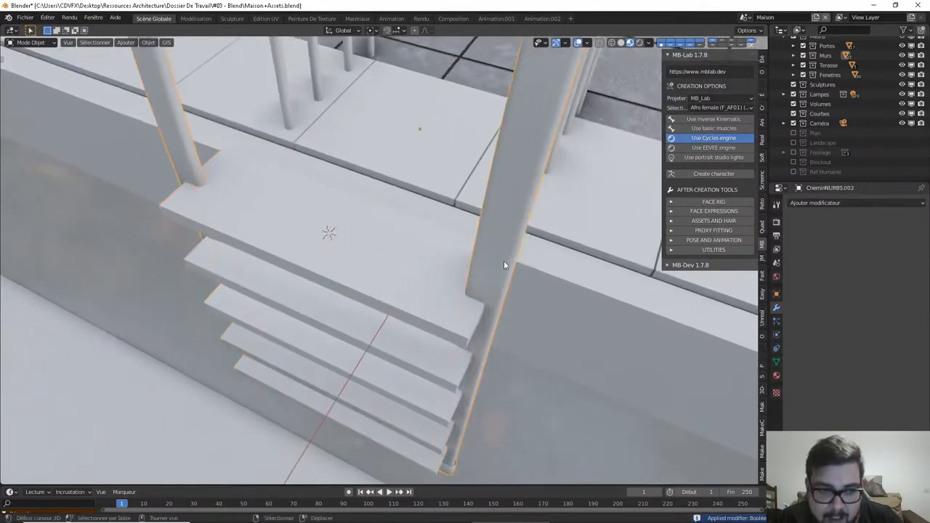
pyautogui.click(448, 293)
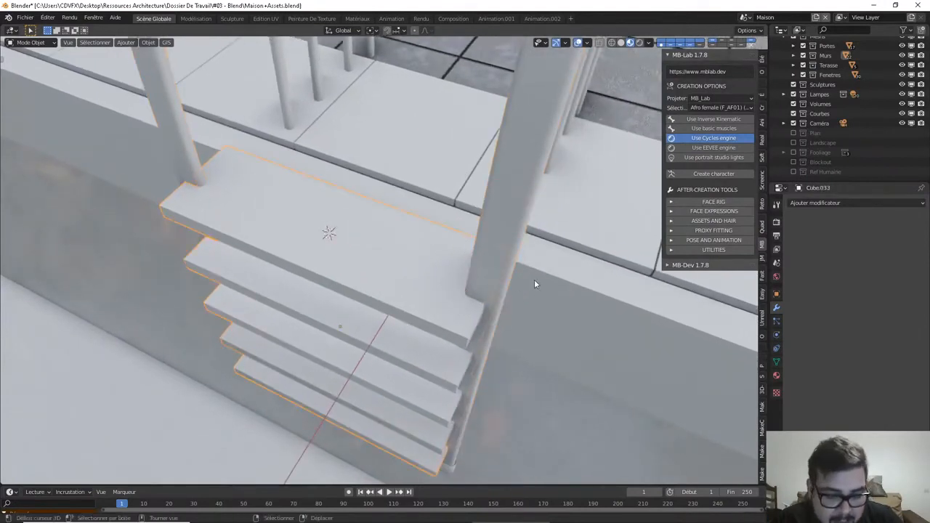
pyautogui.press('s')
pyautogui.click(515, 289)
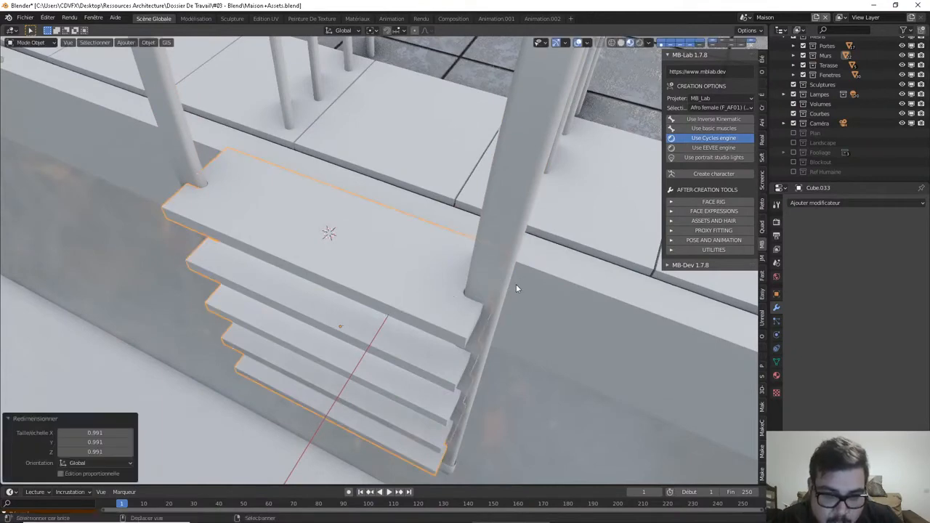
pyautogui.press('a')
pyautogui.click(515, 229)
pyautogui.moveTo(455, 310); pyautogui.dragTo(450, 335, button='middle')
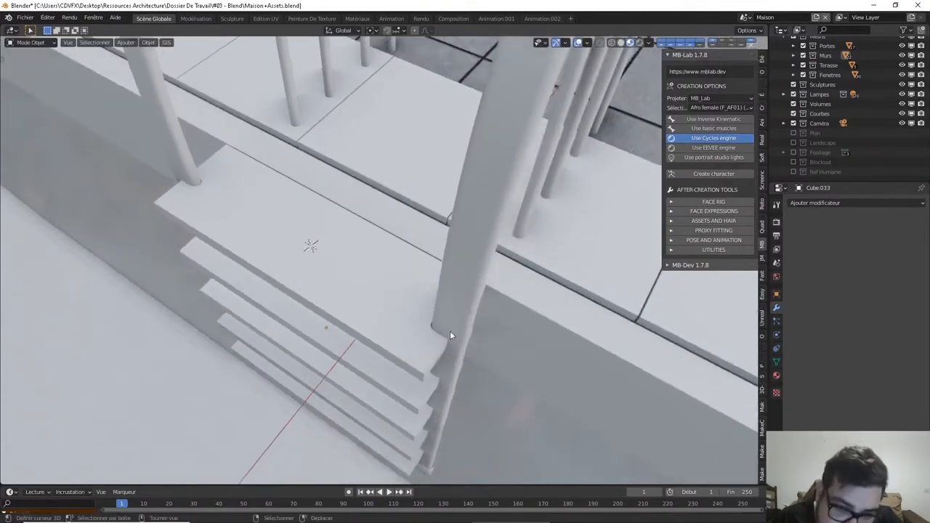
# Add a Boolean modifier set to Difference to the pool edging, with the ladder's vertical posts as the cutting object
pyautogui.moveTo(419, 309); pyautogui.dragTo(399, 268, button='middle')
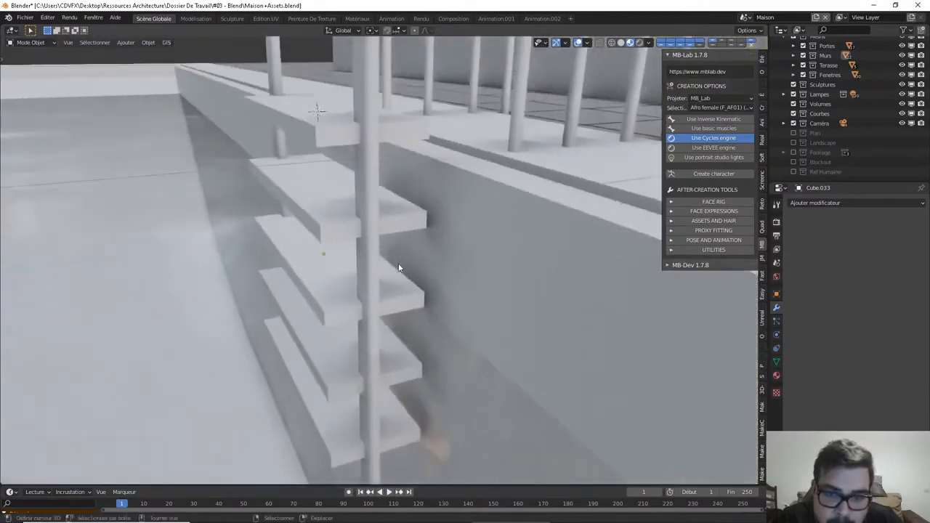
pyautogui.moveTo(399, 324); pyautogui.dragTo(384, 353, button='middle')
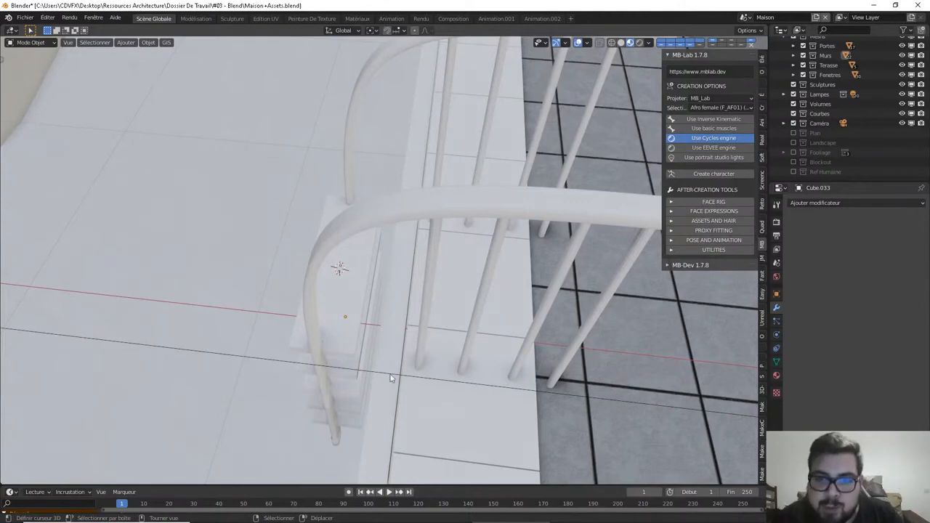
pyautogui.moveTo(390, 378); pyautogui.dragTo(389, 309, button='middle')
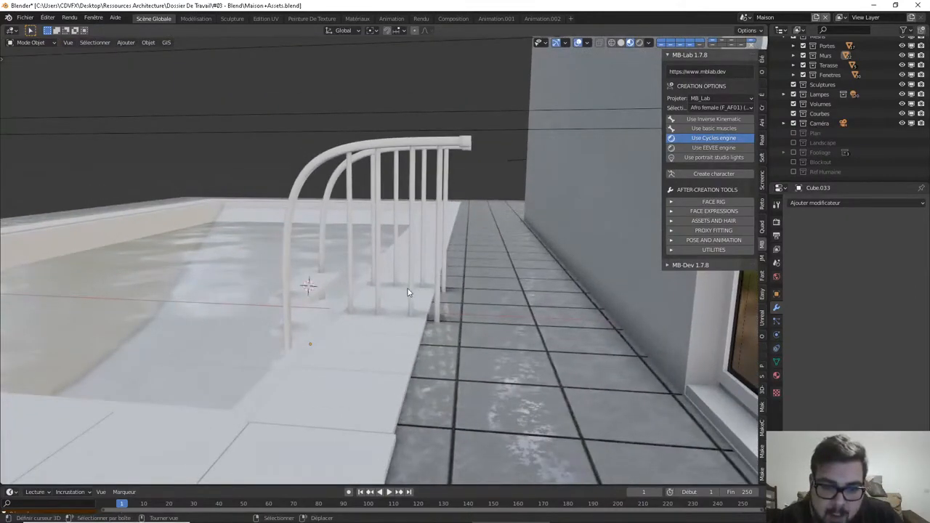
pyautogui.click(408, 288)
pyautogui.click(408, 329)
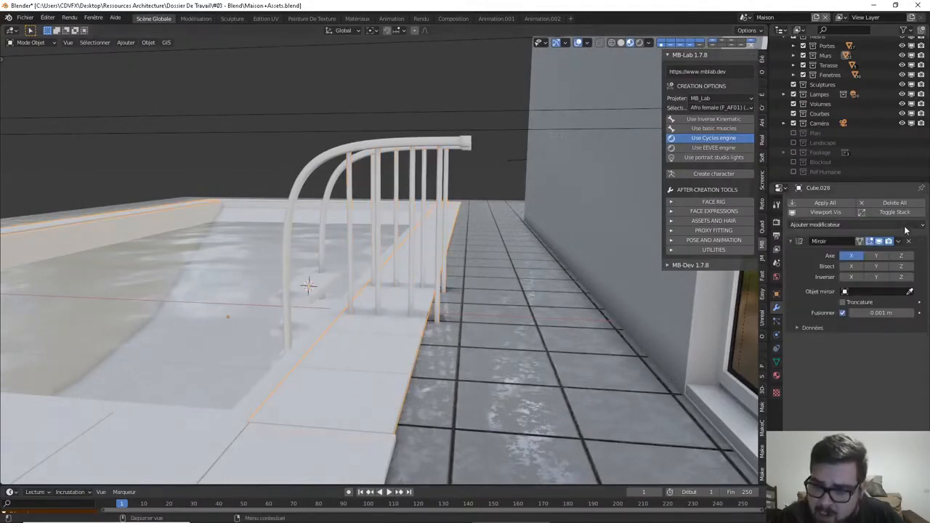
pyautogui.click(815, 225)
pyautogui.click(697, 269)
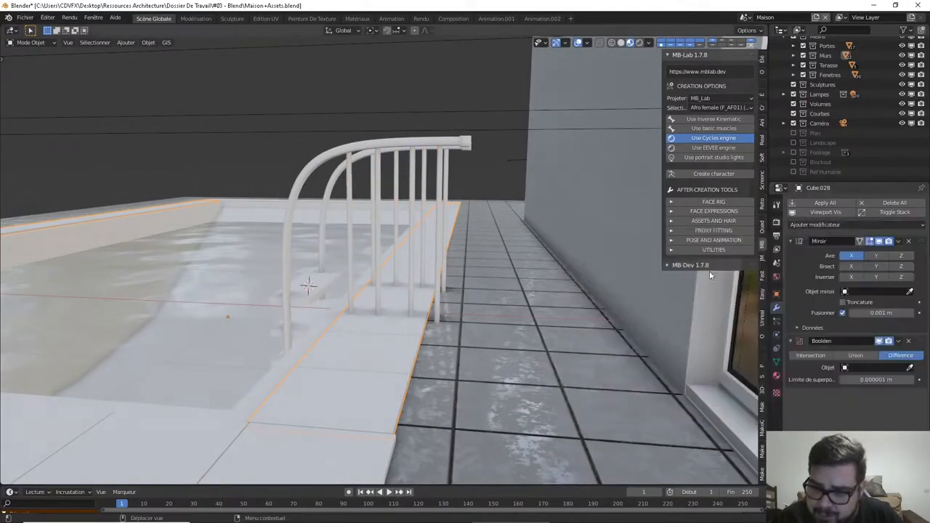
pyautogui.click(908, 369)
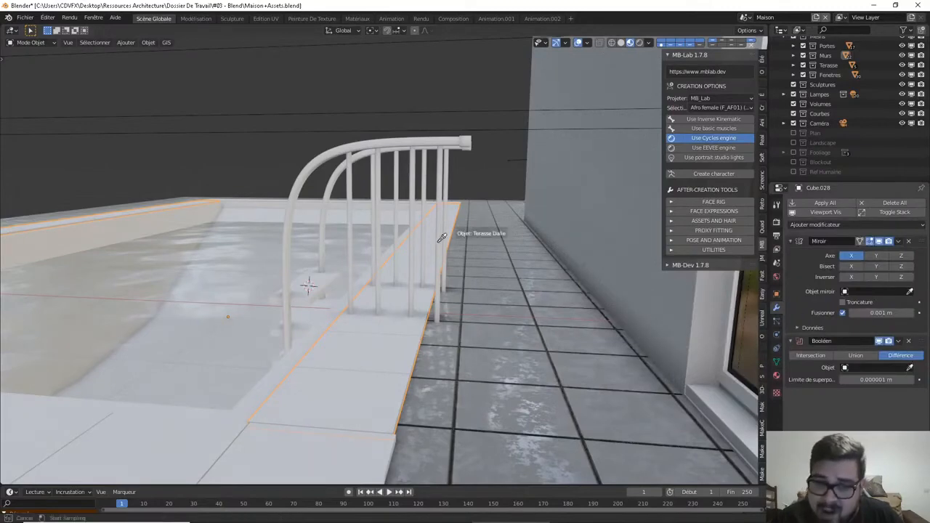
pyautogui.click(452, 279)
# Apply the pool edging's Mirror and Boolean modifiers
pyautogui.moveTo(452, 277); pyautogui.dragTo(476, 343, button='middle')
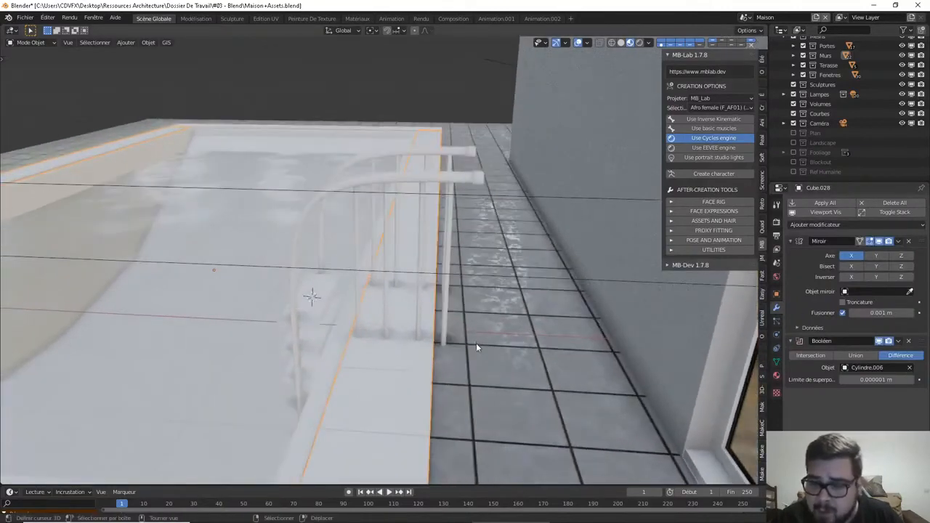
pyautogui.scroll(4, 476, 343)
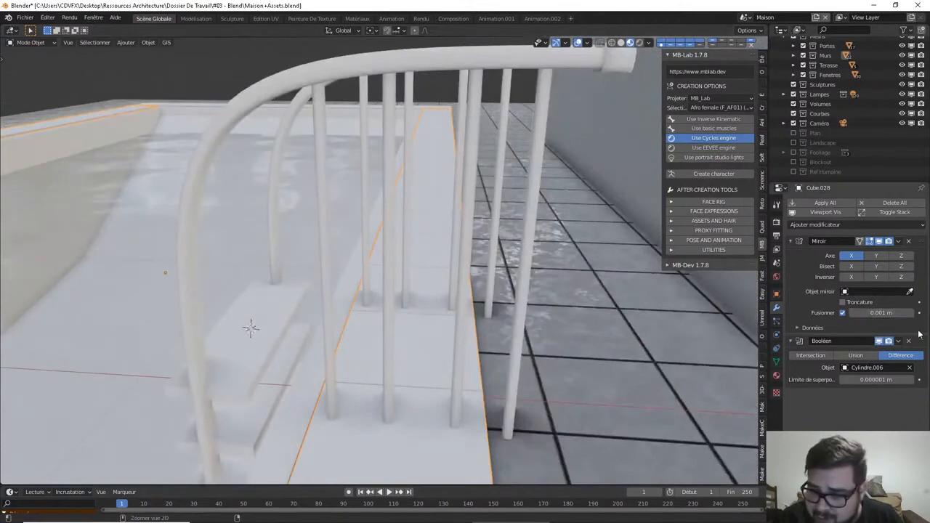
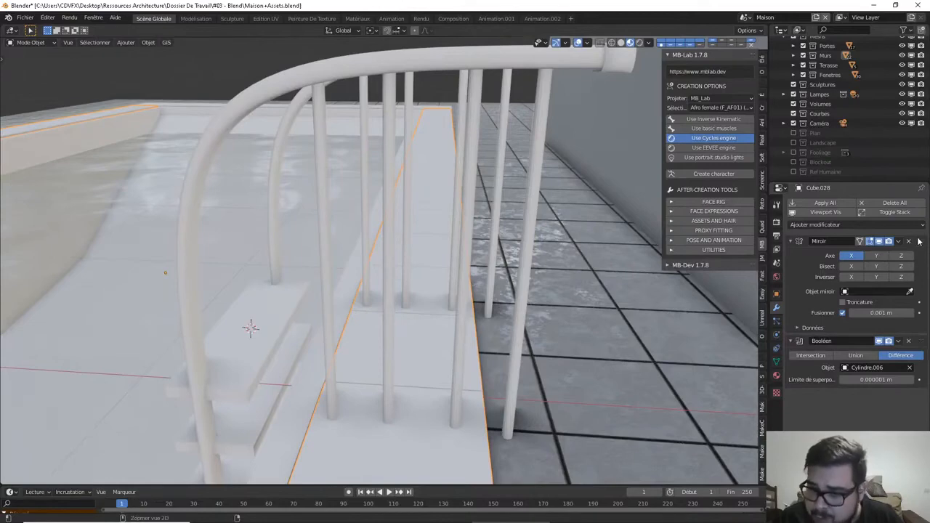
pyautogui.hotkey('ctrl', 'a')
pyautogui.hotkey('ctrl', 'a')
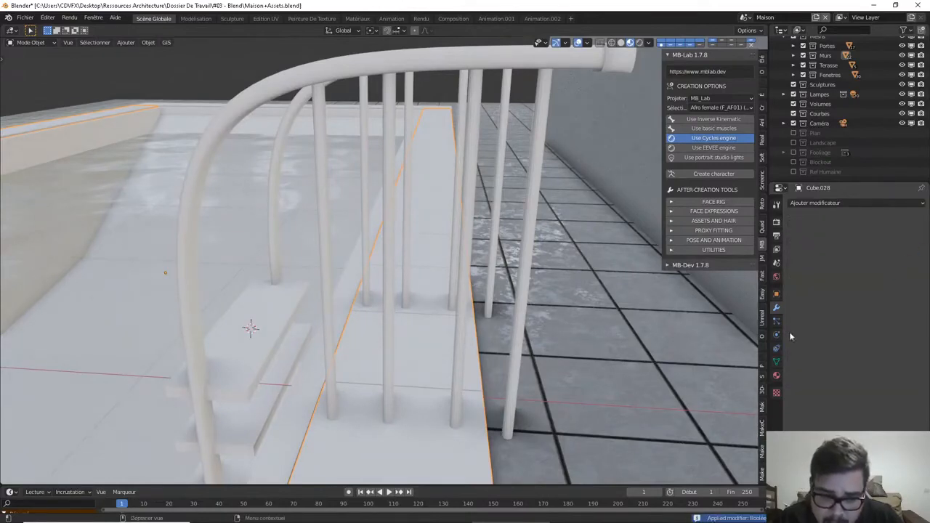
# Select the ladder's vertical posts, apply their rotation and scale, and set their origin to geometry
pyautogui.keyDown('shift'); pyautogui.moveTo(557, 423); pyautogui.dragTo(548, 363, button='middle'); pyautogui.keyUp('shift')
pyautogui.rightClick(452, 318)
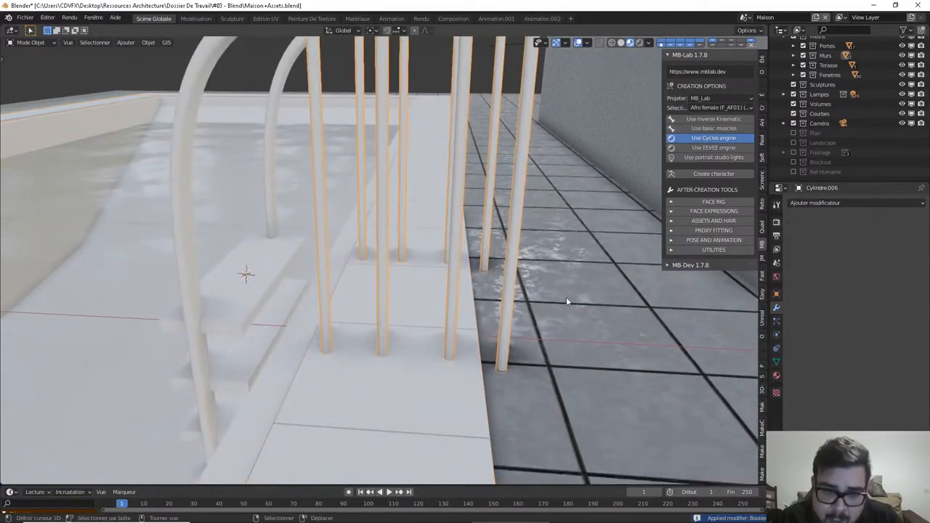
pyautogui.hotkey('ctrl', 'a')
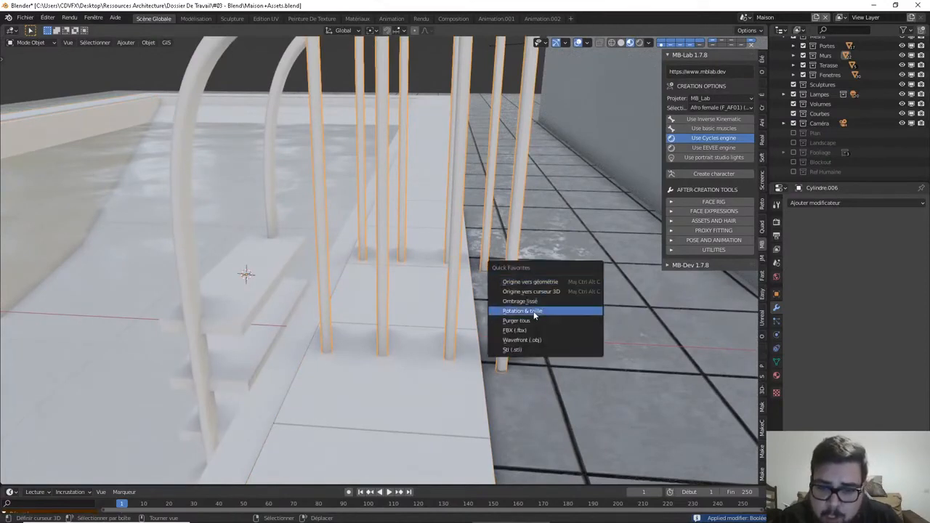
pyautogui.click(534, 313)
pyautogui.press('q')
pyautogui.click(536, 280)
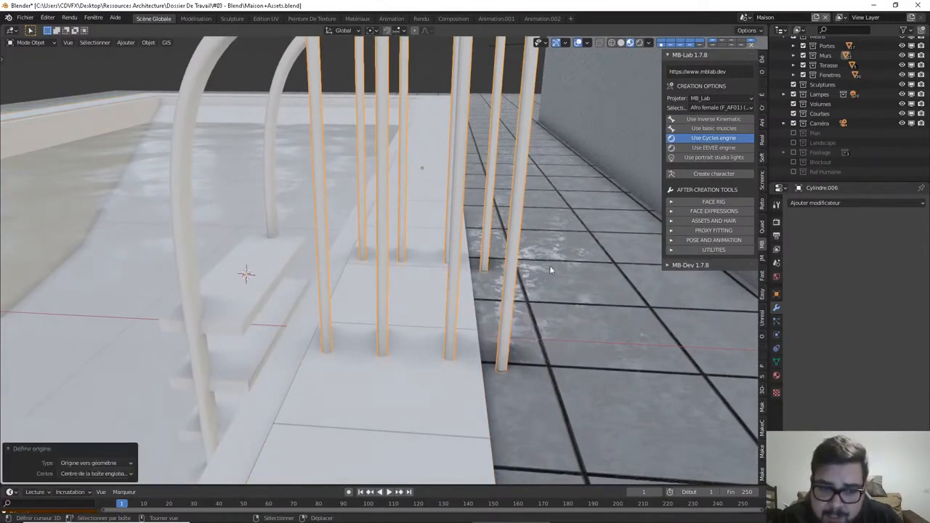
# Scale the vertical posts down uniformly to about 0.993 and deselect everything
pyautogui.press('q')
pyautogui.press('s')
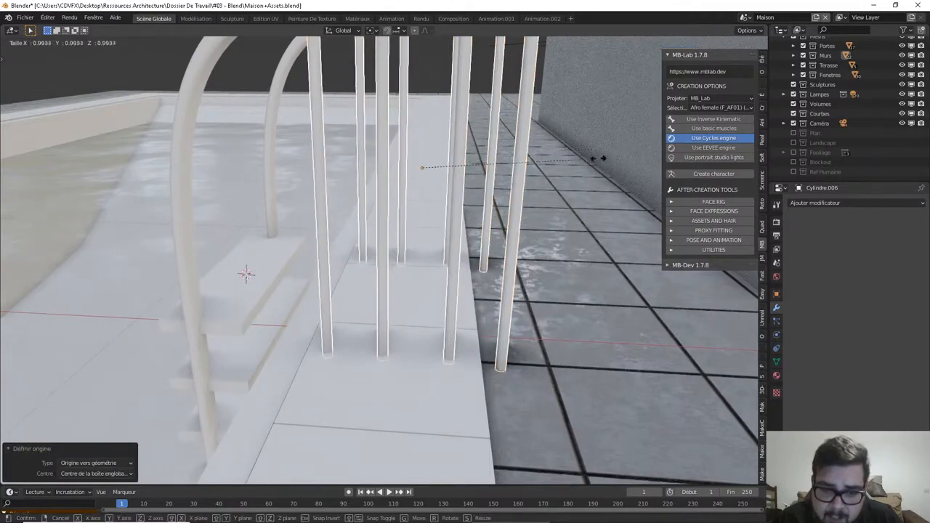
pyautogui.click(591, 165)
pyautogui.press('a')
pyautogui.click(563, 180)
# Try to shift the vertical posts along X, and undo their uniform scaling and origin change
pyautogui.keyDown('shift'); pyautogui.moveTo(437, 353); pyautogui.dragTo(460, 361, button='middle'); pyautogui.keyUp('shift')
pyautogui.scroll(2, 407, 388)
pyautogui.rightClick(419, 379)
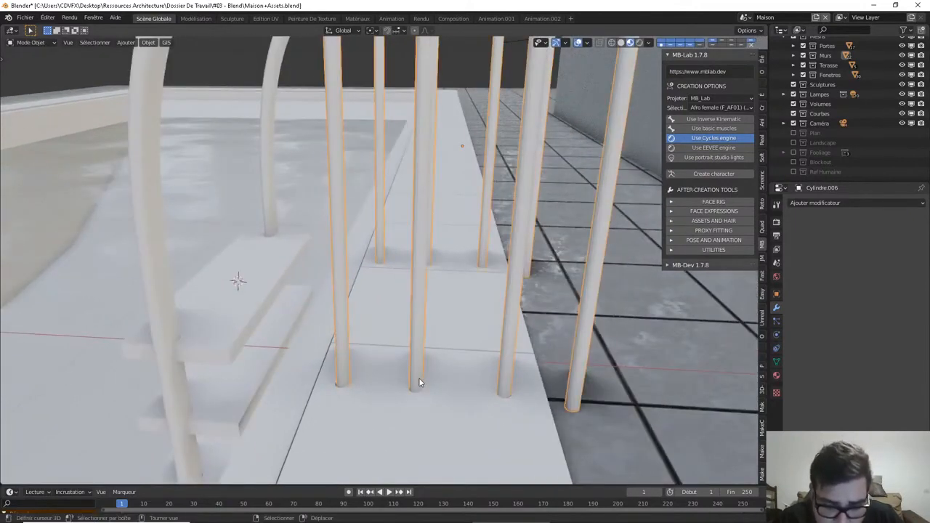
pyautogui.press('g')
pyautogui.press('x')
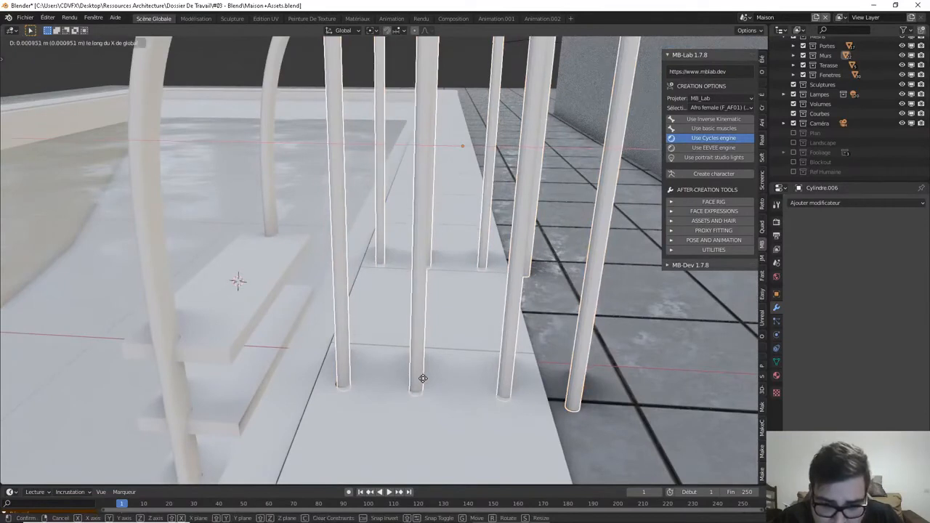
pyautogui.rightClick(418, 379)
pyautogui.hotkey('alt', 'a')
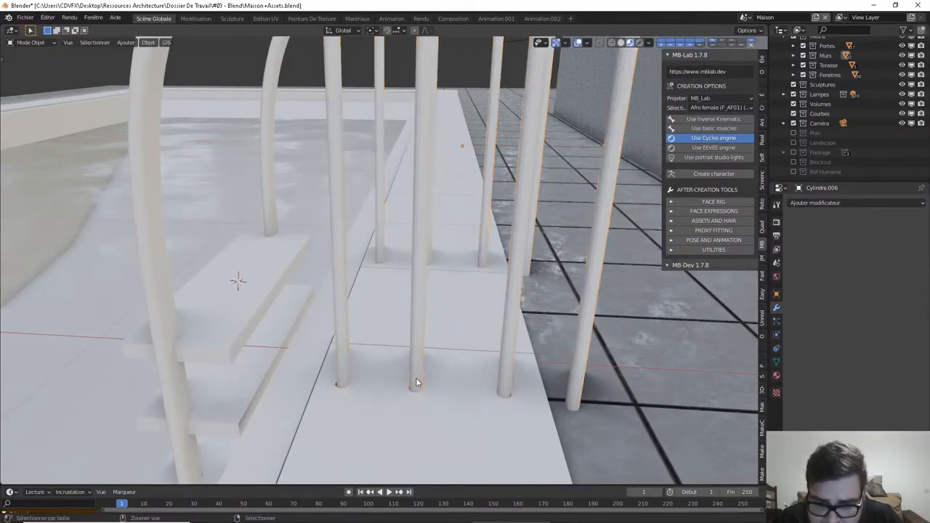
pyautogui.hotkey('ctrl', 'z')
pyautogui.press('s')
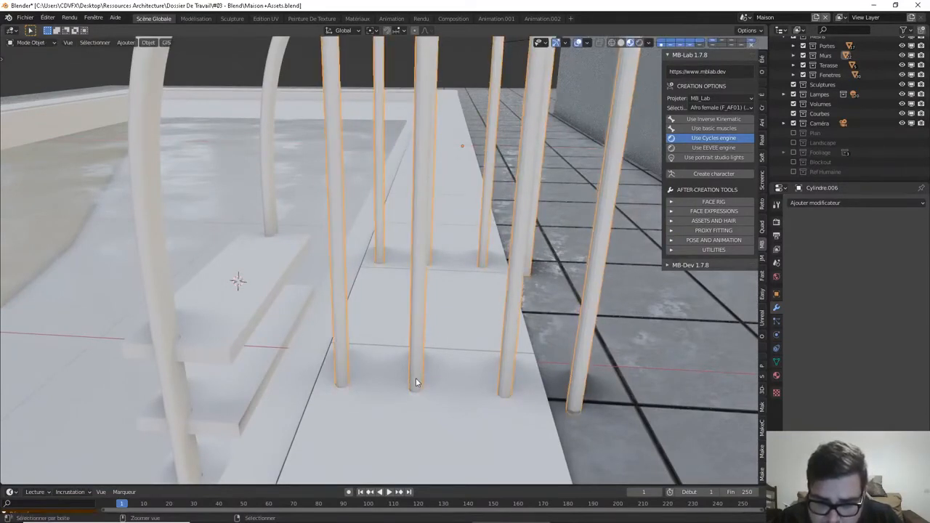
pyautogui.press('Escape')
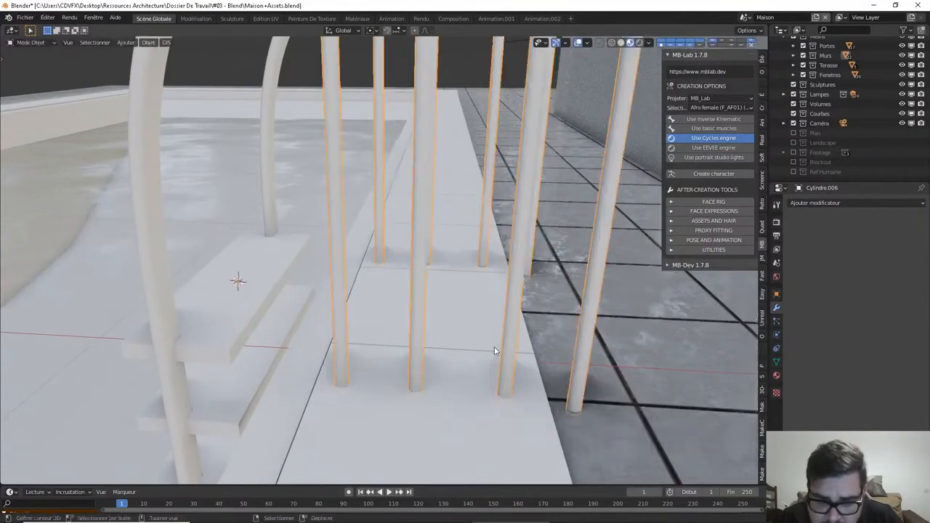
# Scale the vertical posts to about 0.991 in X and Y only, excluding Z
pyautogui.scroll(-1, 484, 353)
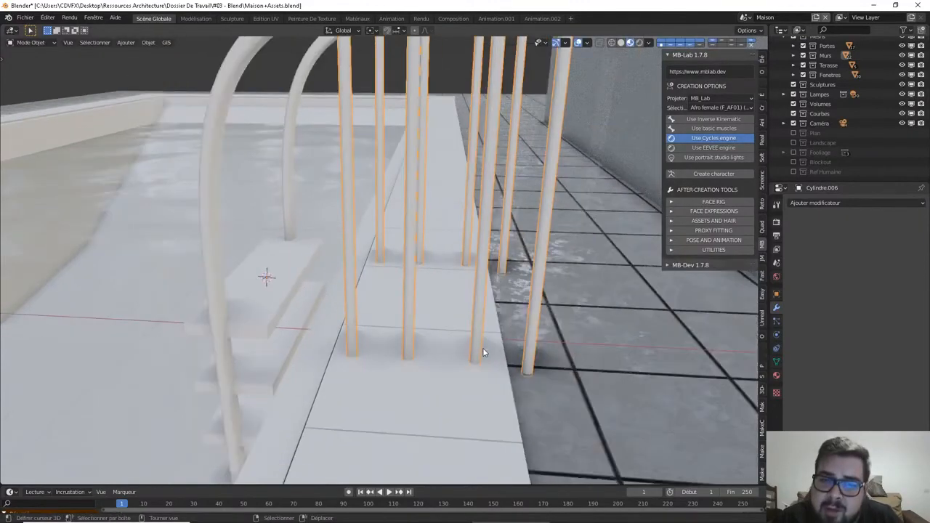
pyautogui.moveTo(473, 356)
pyautogui.mouseDown(button='middle')
pyautogui.moveTo(409, 359)
pyautogui.moveTo(384, 328)
pyautogui.moveTo(415, 391)
pyautogui.moveTo(445, 389)
pyautogui.moveTo(428, 361)
pyautogui.moveTo(490, 338)
pyautogui.moveTo(445, 325)
pyautogui.moveTo(424, 330)
pyautogui.mouseUp(button='middle')
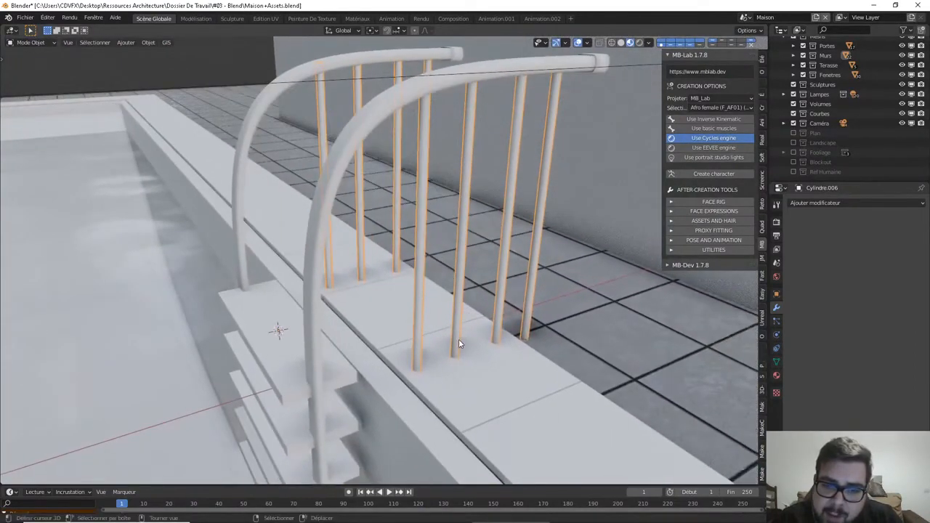
pyautogui.press('s')
pyautogui.hotkey('shift', 'z')
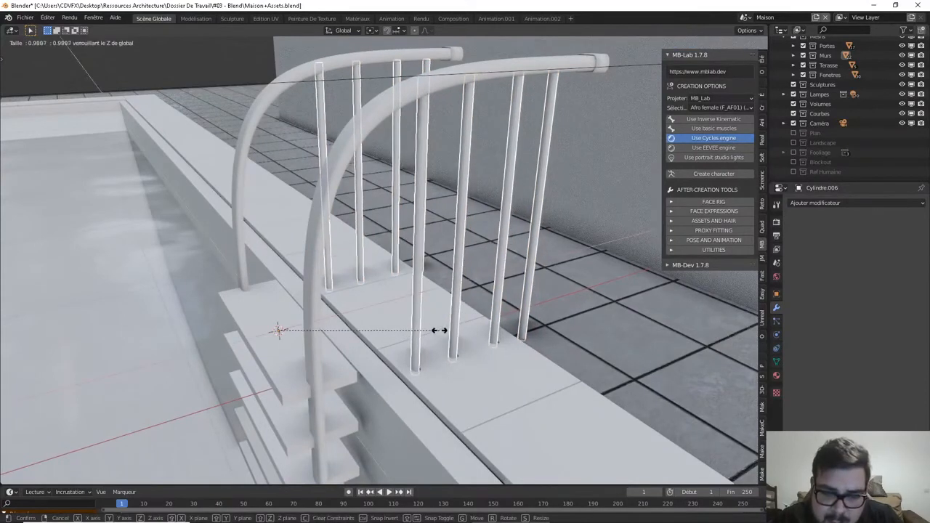
pyautogui.click(443, 328)
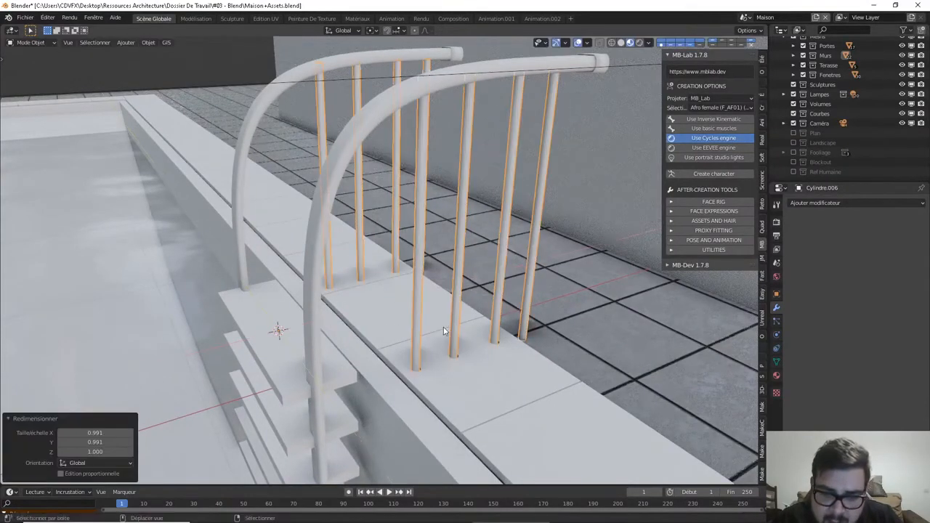
# Move the vertical posts about 0.0065 m along X and deselect everything
pyautogui.press('g')
pyautogui.press('x')
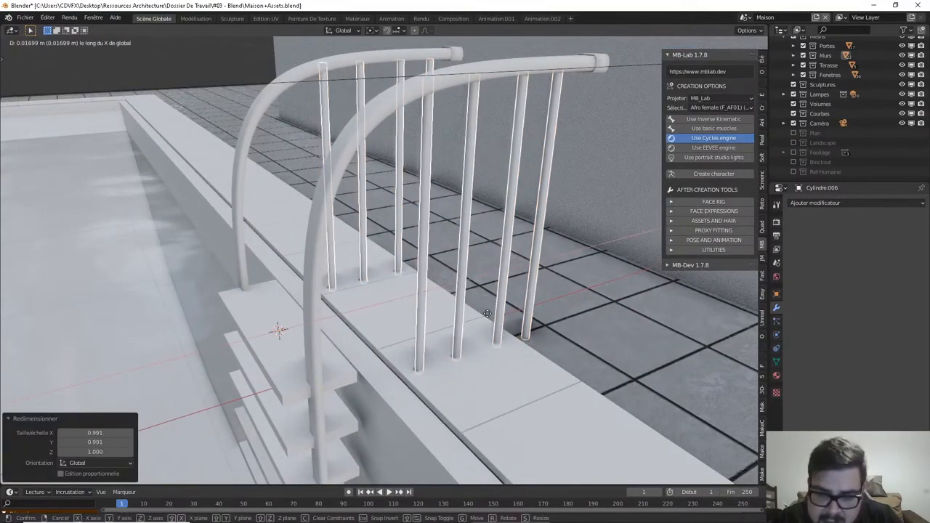
pyautogui.click(459, 321)
pyautogui.press('a')
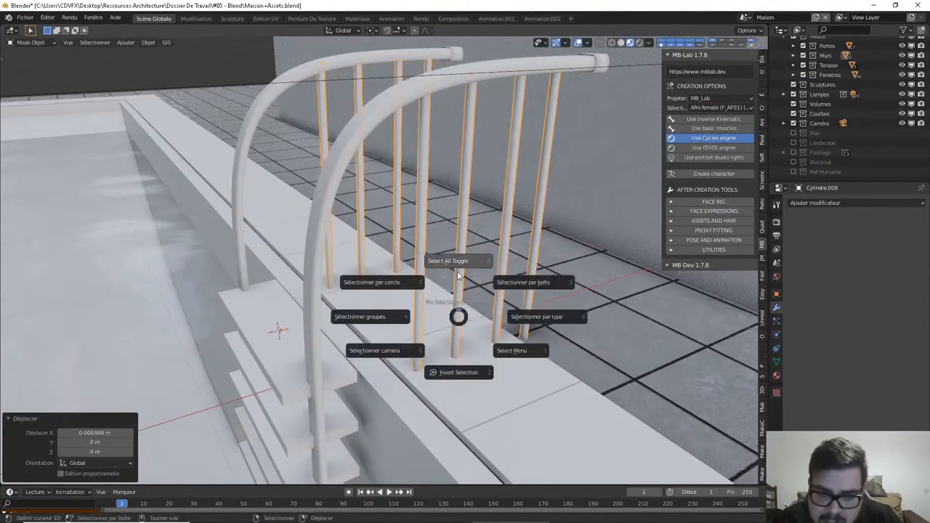
pyautogui.click(460, 275)
# Reselect the vertical posts and move them about -0.002 m along X to centre them in their holes
pyautogui.scroll(4, 451, 346)
pyautogui.keyDown('shift'); pyautogui.moveTo(463, 392); pyautogui.dragTo(387, 356, button='middle'); pyautogui.keyUp('shift')
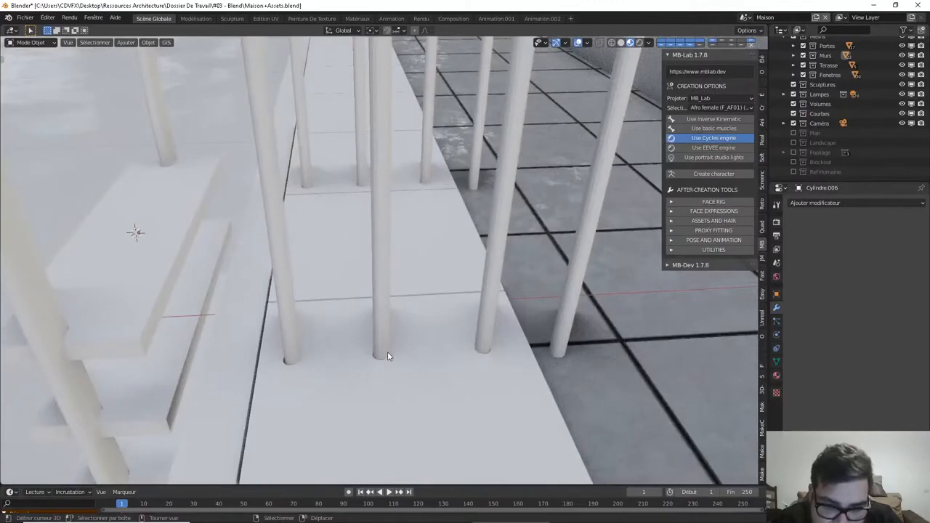
pyautogui.press('x')
pyautogui.press('x')
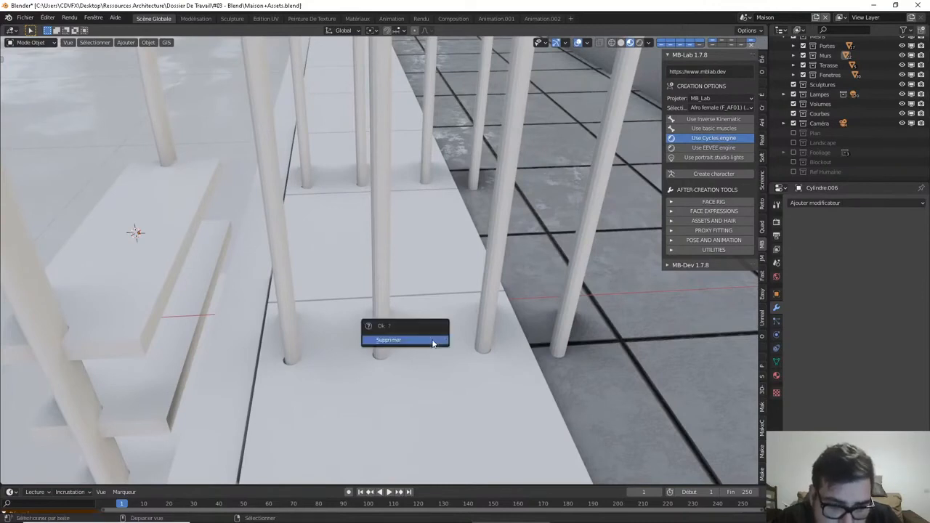
pyautogui.click(388, 275)
pyautogui.press('g')
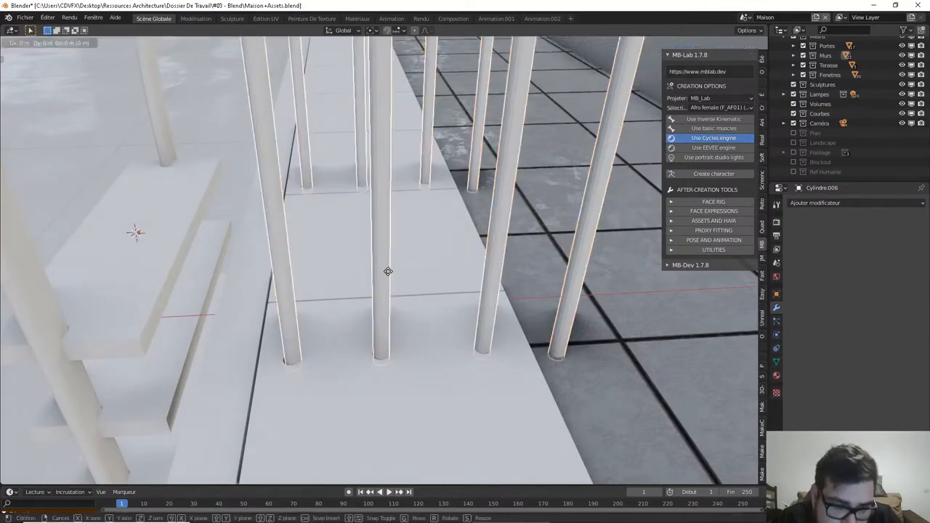
pyautogui.press('x')
pyautogui.click(379, 271)
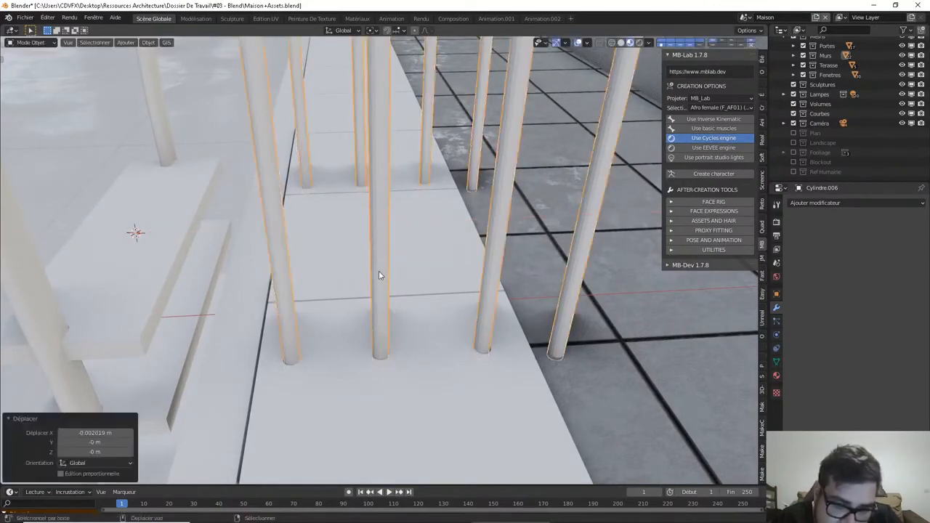
# In Edit Mode, shift only the near row's third post from the pool slightly along X into its hole, and deselect everything in Object Mode
pyautogui.press('Tab')
pyautogui.press('a')
pyautogui.click(391, 239)
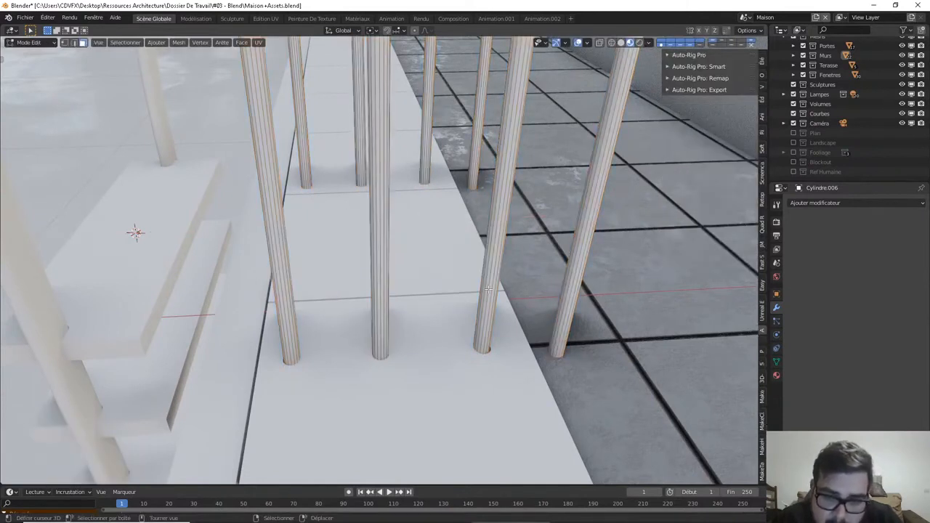
pyautogui.press('l')
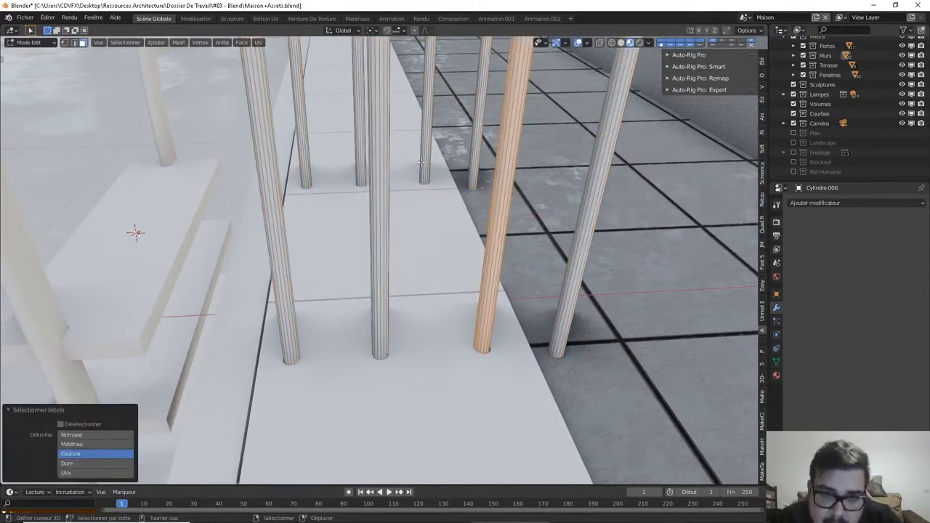
pyautogui.press('g')
pyautogui.press('x')
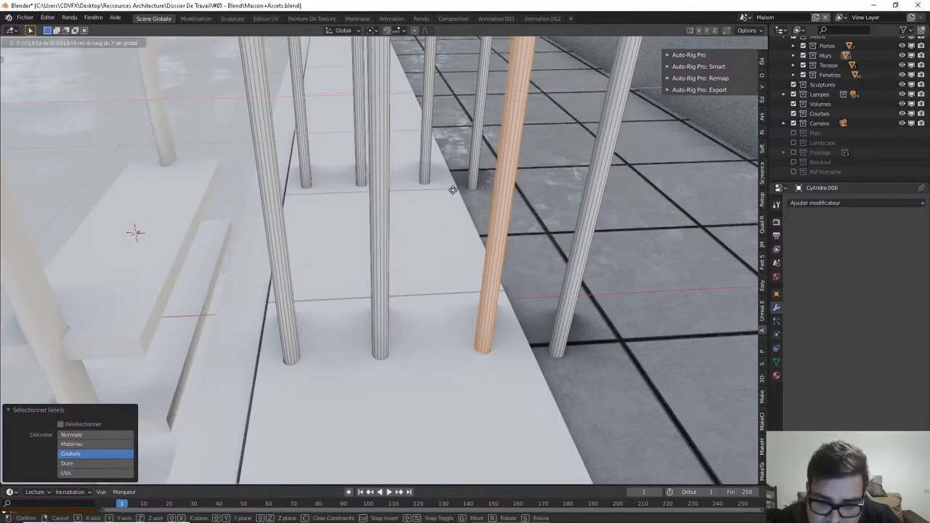
pyautogui.click(458, 190)
pyautogui.press('Tab')
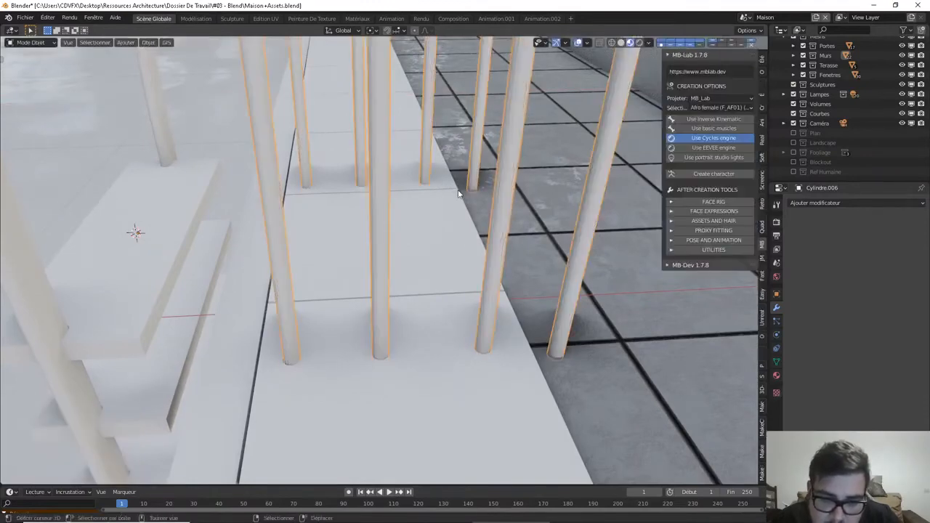
pyautogui.press('a')
pyautogui.click(455, 173)
# Move the ladder rails and steps, the pool edging, the basin and the entry stair pieces into a new collection named Piscine
pyautogui.moveTo(492, 298); pyautogui.dragTo(447, 345, button='middle')
pyautogui.moveTo(396, 393); pyautogui.dragTo(471, 387, button='middle')
pyautogui.scroll(-3, 427, 385)
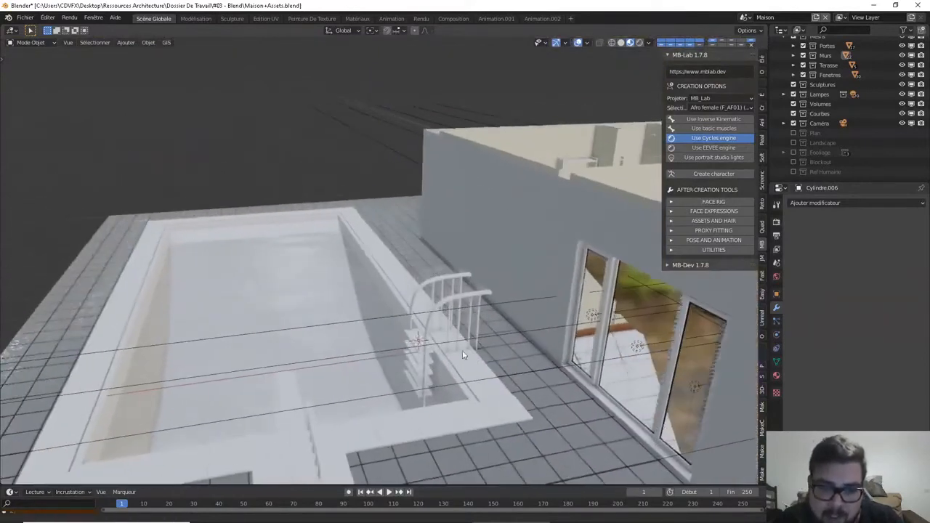
pyautogui.click(453, 298)
pyautogui.keyDown('shift'); pyautogui.click(435, 353); pyautogui.keyUp('shift')
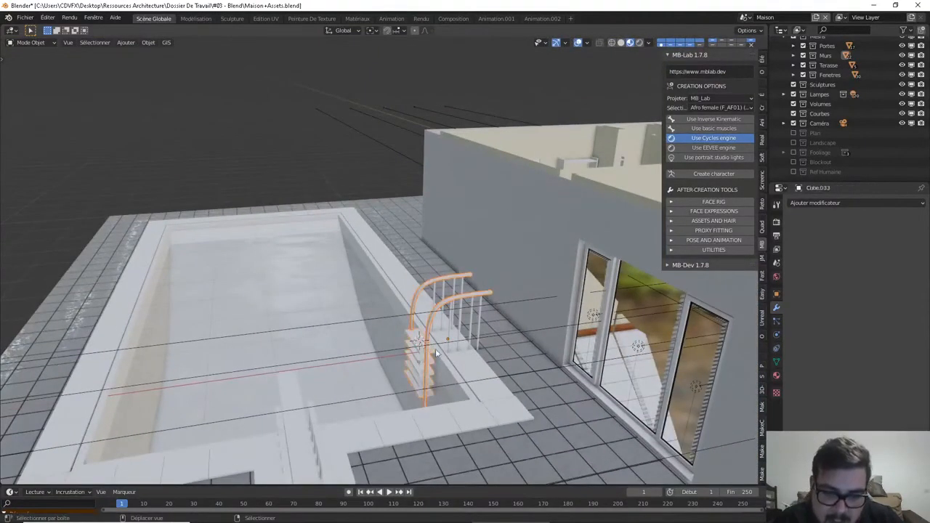
pyautogui.keyDown('shift'); pyautogui.click(473, 409); pyautogui.keyUp('shift')
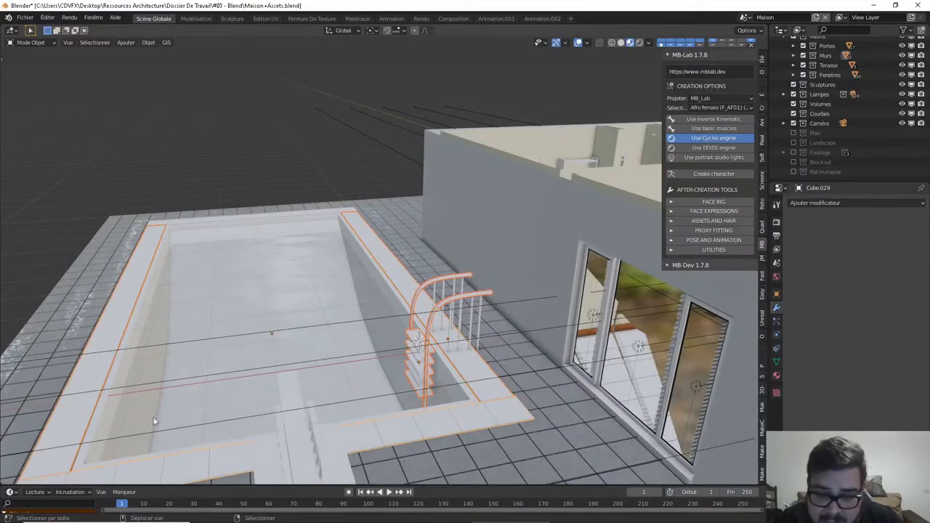
pyautogui.keyDown('shift'); pyautogui.click(92, 380); pyautogui.keyUp('shift')
pyautogui.keyDown('shift'); pyautogui.moveTo(154, 290); pyautogui.dragTo(283, 323, button='middle'); pyautogui.keyUp('shift')
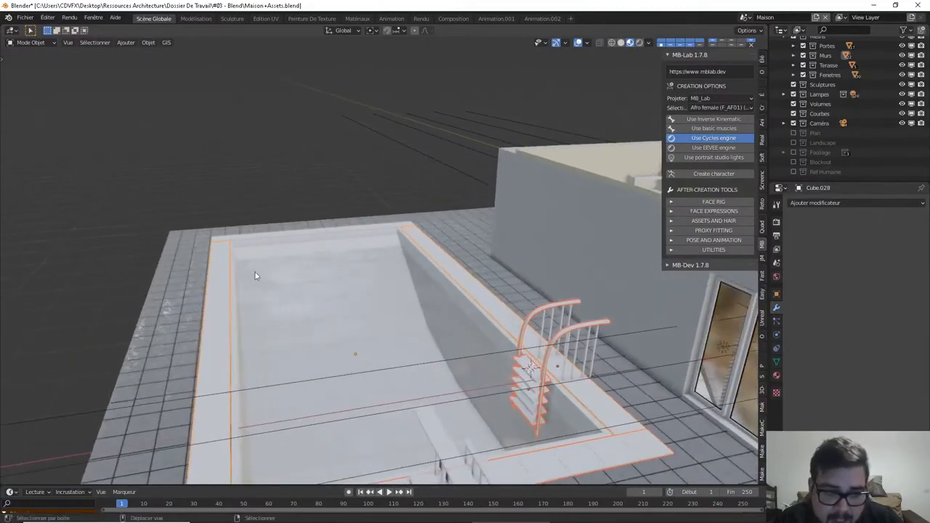
pyautogui.keyDown('shift'); pyautogui.click(272, 235); pyautogui.keyUp('shift')
pyautogui.keyDown('shift'); pyautogui.click(309, 294); pyautogui.keyUp('shift')
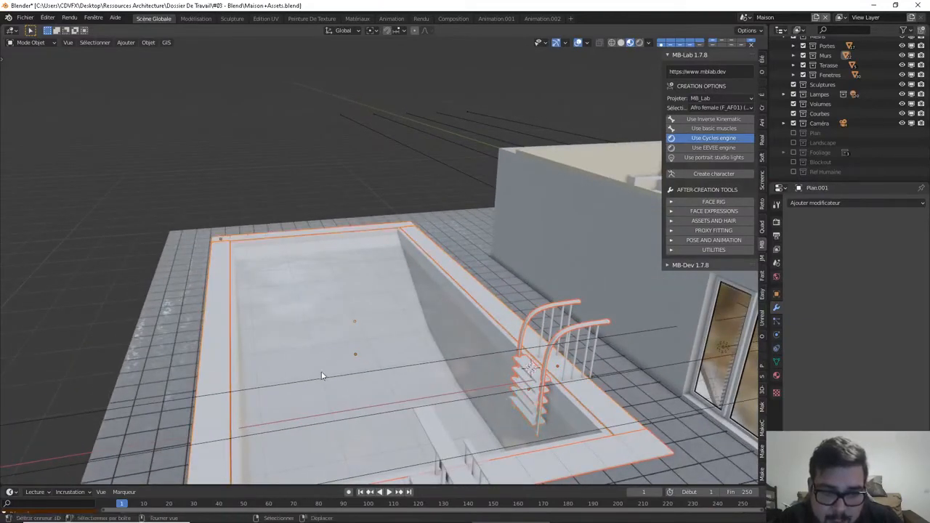
pyautogui.moveTo(322, 375); pyautogui.dragTo(324, 336, button='middle')
pyautogui.keyDown('shift'); pyautogui.click(333, 413); pyautogui.keyUp('shift')
pyautogui.scroll(-4, 334, 411)
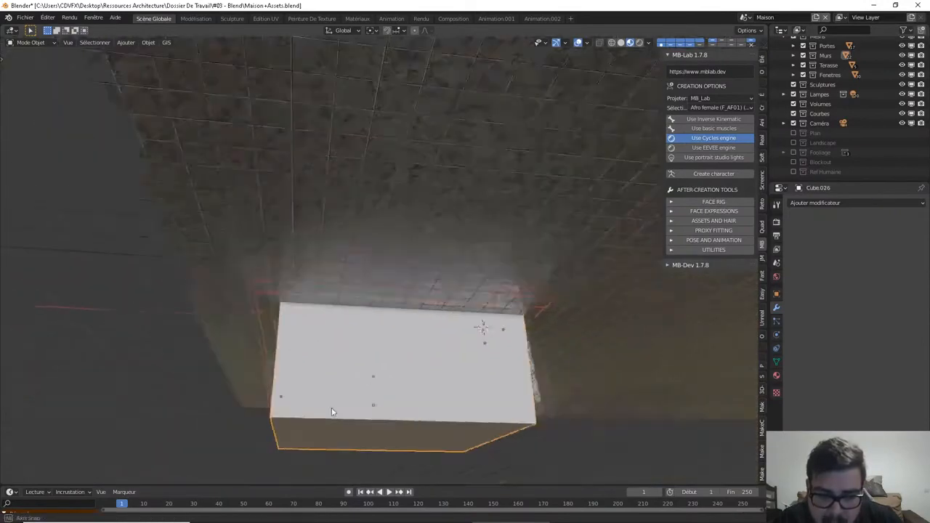
pyautogui.moveTo(332, 412); pyautogui.dragTo(408, 396, button='middle')
pyautogui.keyDown('shift'); pyautogui.click(425, 376); pyautogui.keyUp('shift')
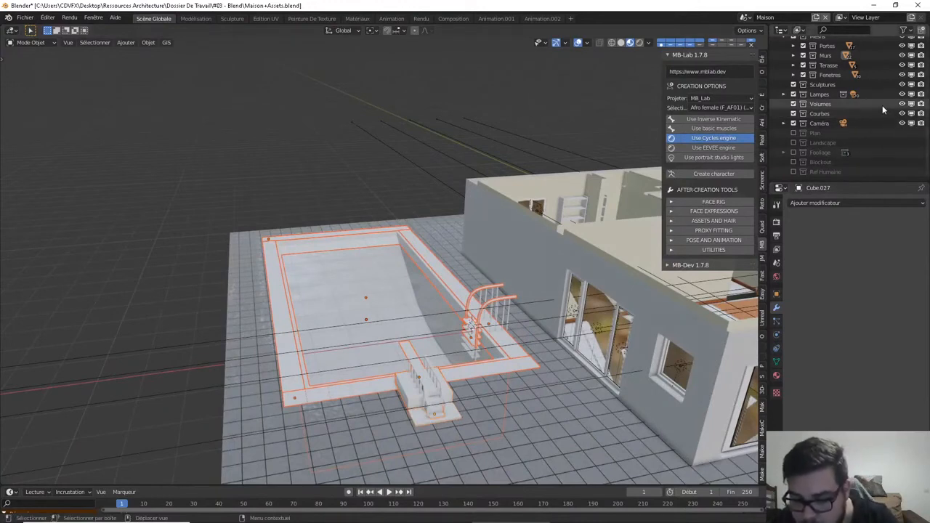
pyautogui.press('m')
pyautogui.click(863, 108)
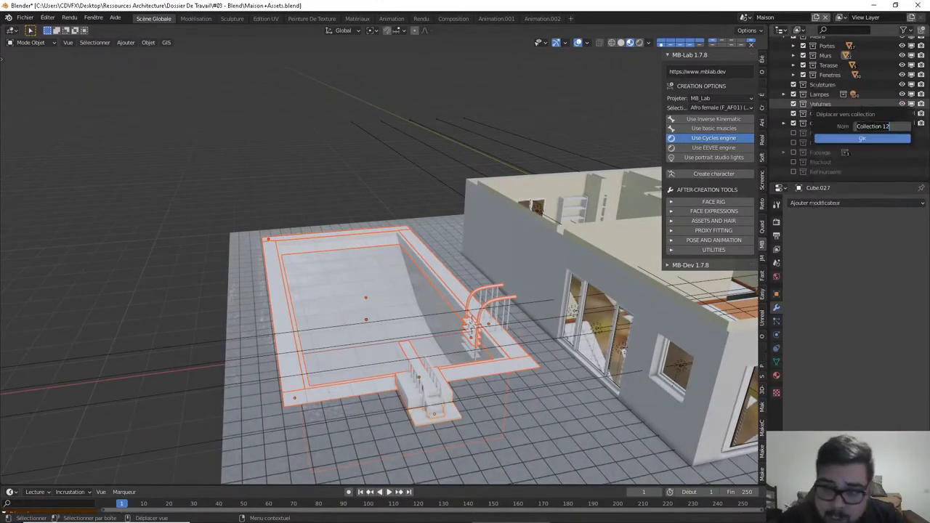
pyautogui.write('es')
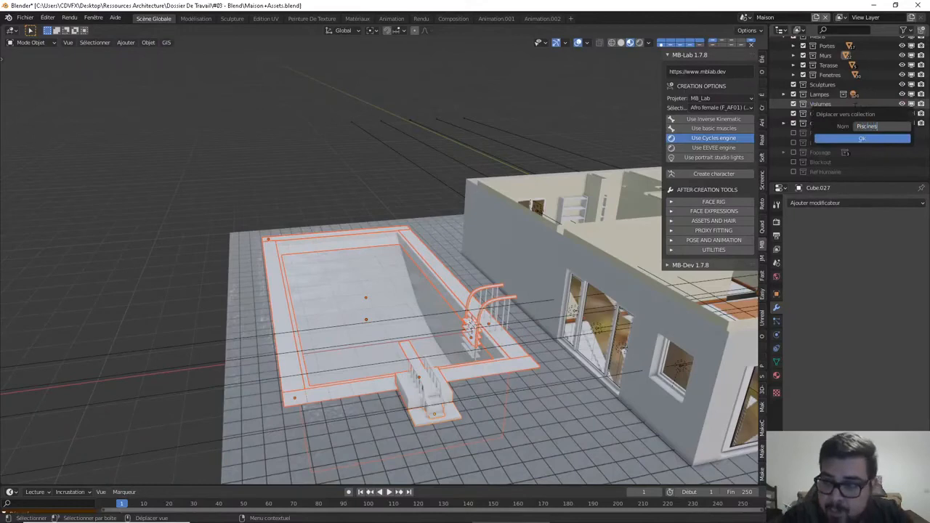
pyautogui.press('Return')
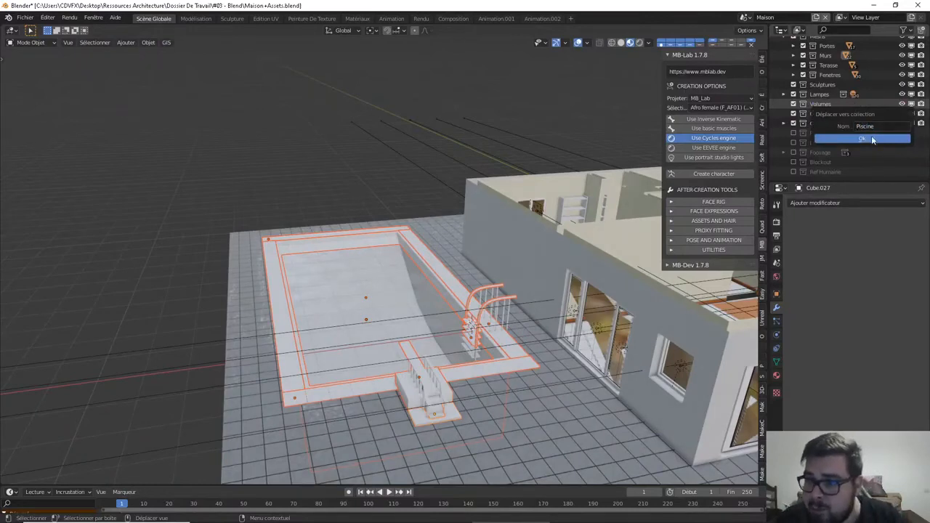
pyautogui.click(872, 137)
# Disable the Piscine collection and move the leftover stair handrails, their posts and the ladder's vertical posts into it
pyautogui.scroll(-3, 836, 145)
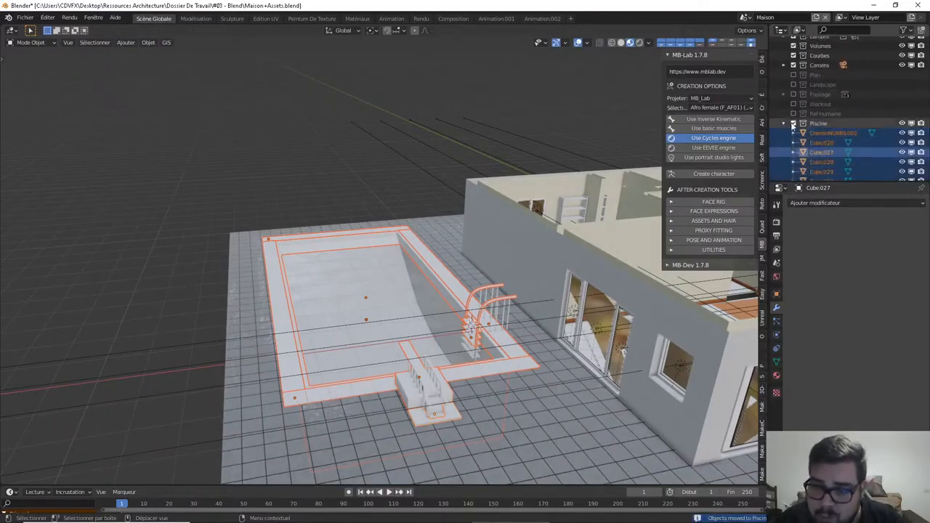
pyautogui.click(792, 123)
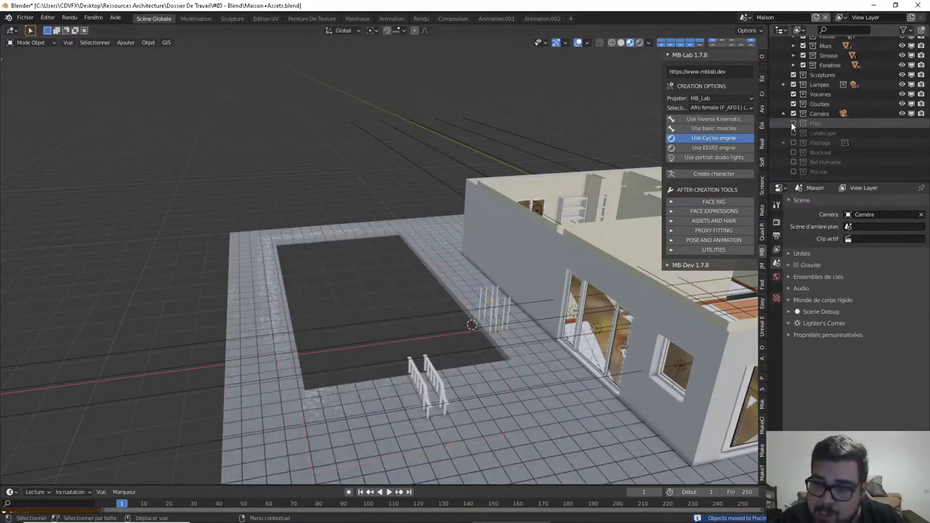
pyautogui.click(434, 377)
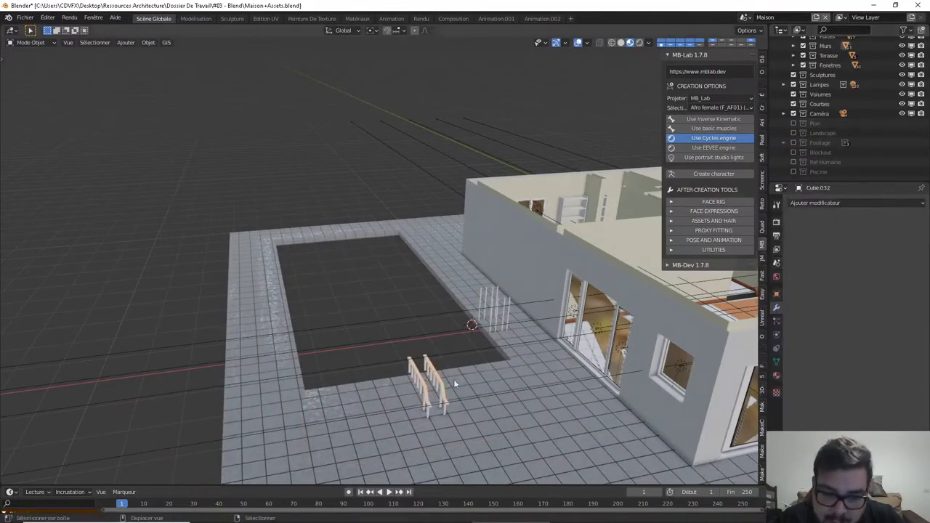
pyautogui.scroll(2, 456, 385)
pyautogui.moveTo(458, 387); pyautogui.dragTo(504, 350, button='middle')
pyautogui.scroll(3, 505, 350)
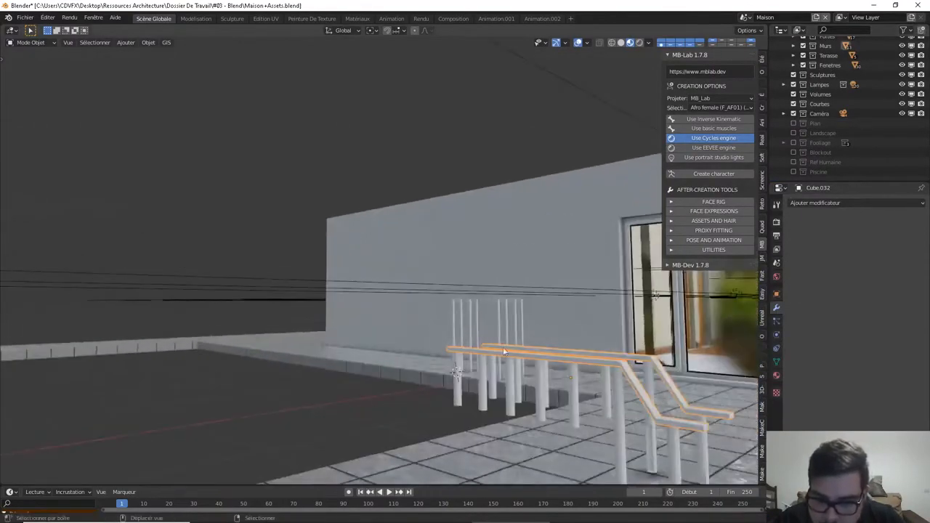
pyautogui.keyDown('shift'); pyautogui.click(485, 371); pyautogui.keyUp('shift')
pyautogui.moveTo(529, 295); pyautogui.dragTo(500, 323, button='middle')
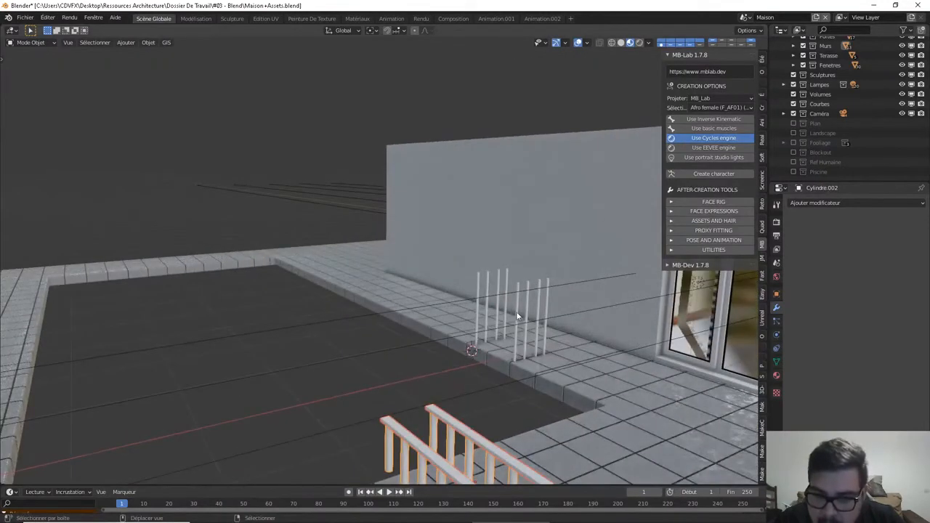
pyautogui.keyDown('shift'); pyautogui.click(514, 311); pyautogui.keyUp('shift')
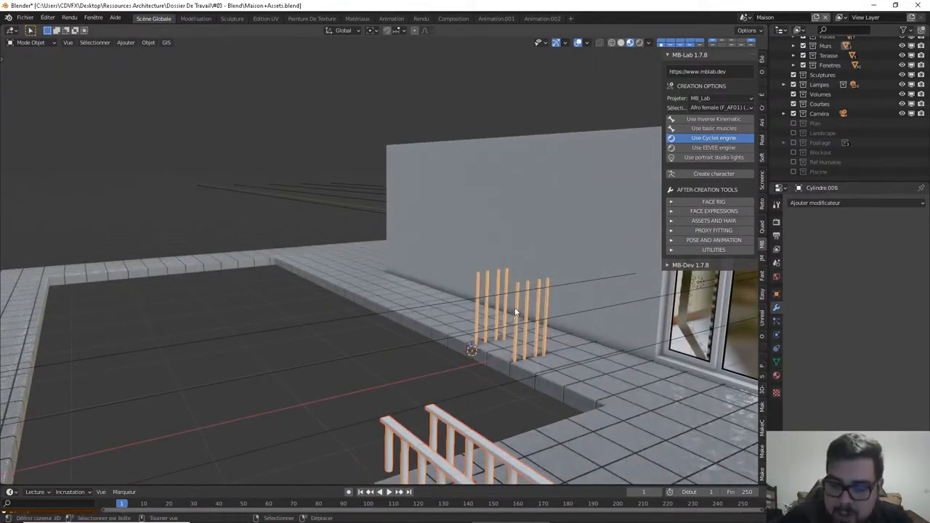
pyautogui.press('m')
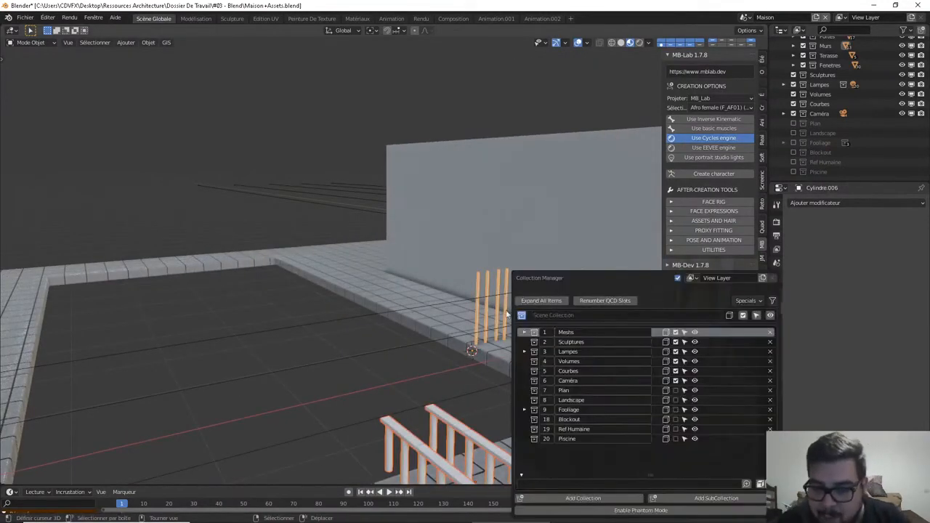
pyautogui.click(666, 439)
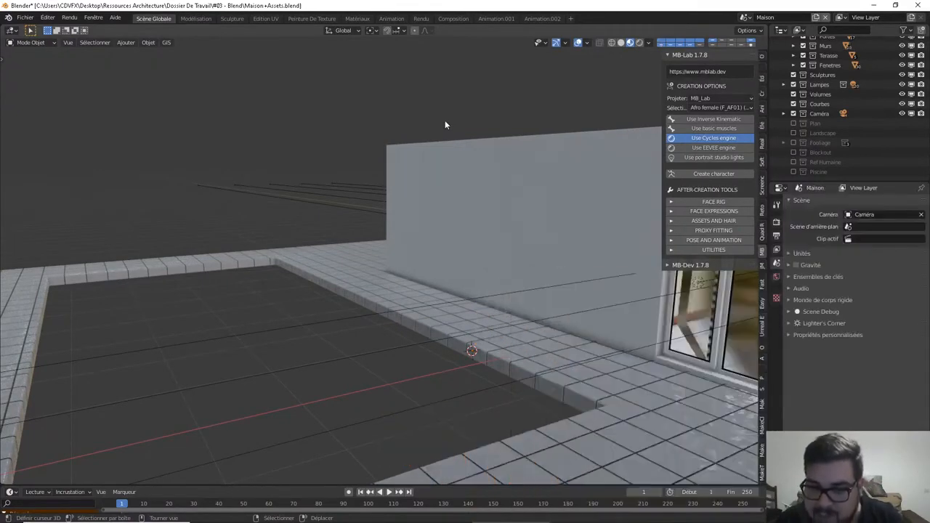
# Enable the Landscape, Foliage, Blockout and Piscine collections
pyautogui.moveTo(639, 251); pyautogui.dragTo(406, 392, button='middle')
pyautogui.rightClick(359, 372)
pyautogui.moveTo(359, 373); pyautogui.dragTo(490, 307, button='middle')
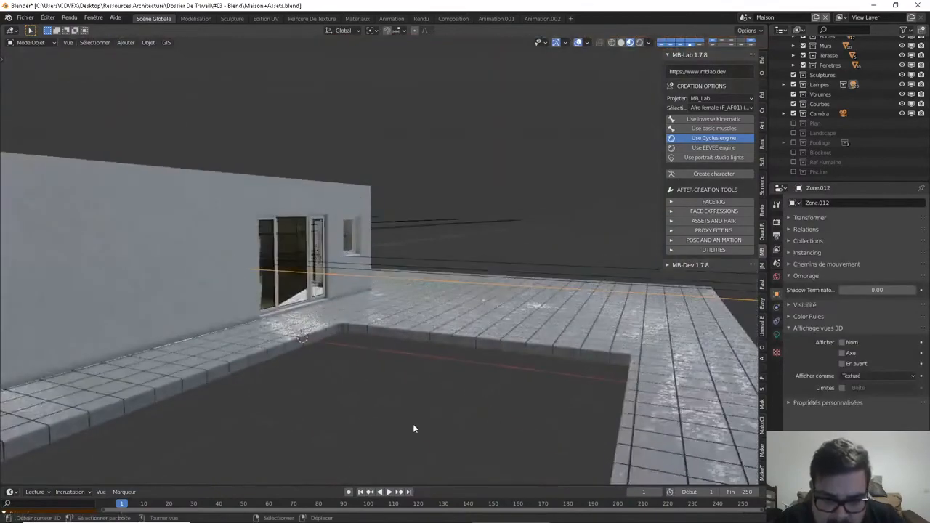
pyautogui.moveTo(412, 427); pyautogui.dragTo(318, 367, button='middle')
pyautogui.scroll(-5, 318, 367)
pyautogui.moveTo(487, 317); pyautogui.dragTo(517, 347, button='middle')
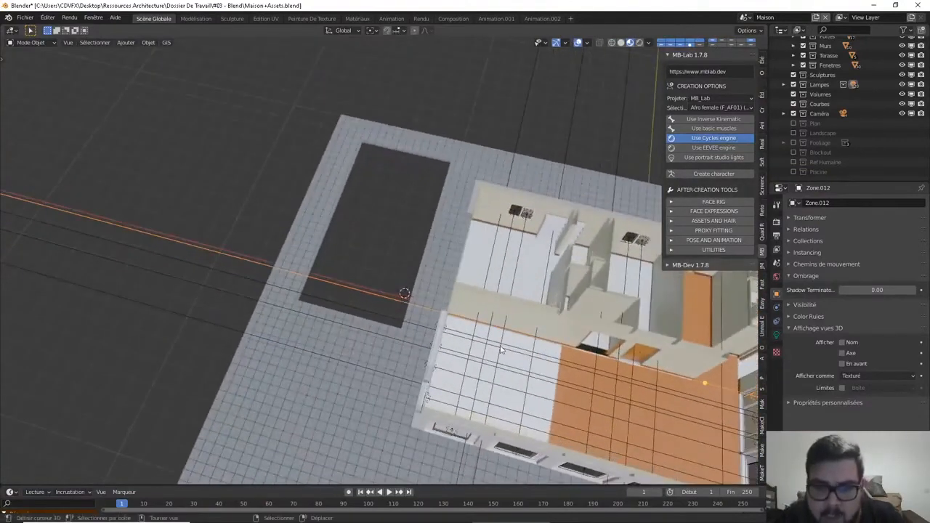
pyautogui.click(793, 133)
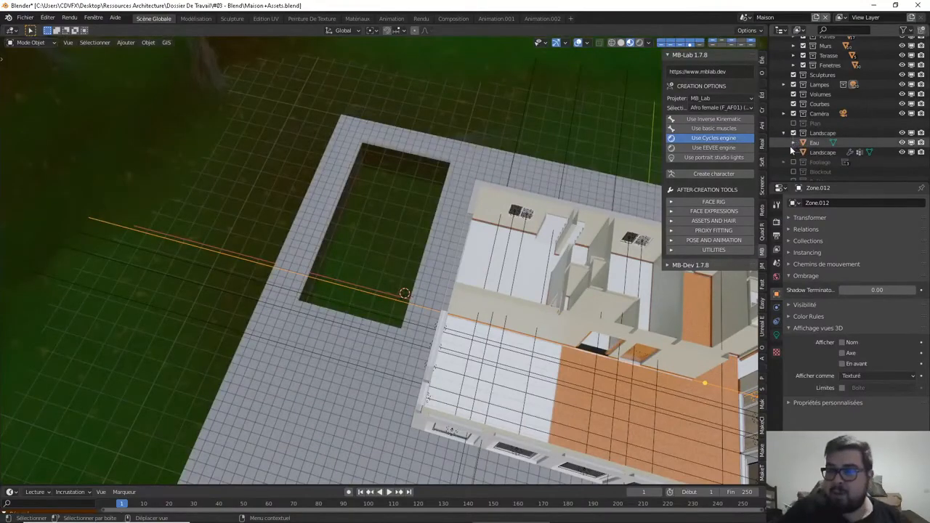
pyautogui.moveTo(569, 275); pyautogui.dragTo(619, 237, button='middle')
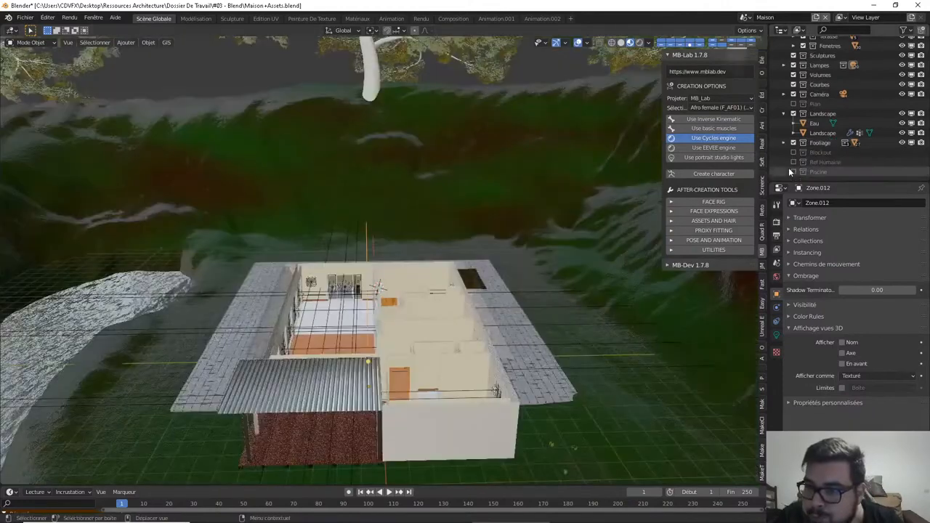
pyautogui.scroll(-1, 794, 151)
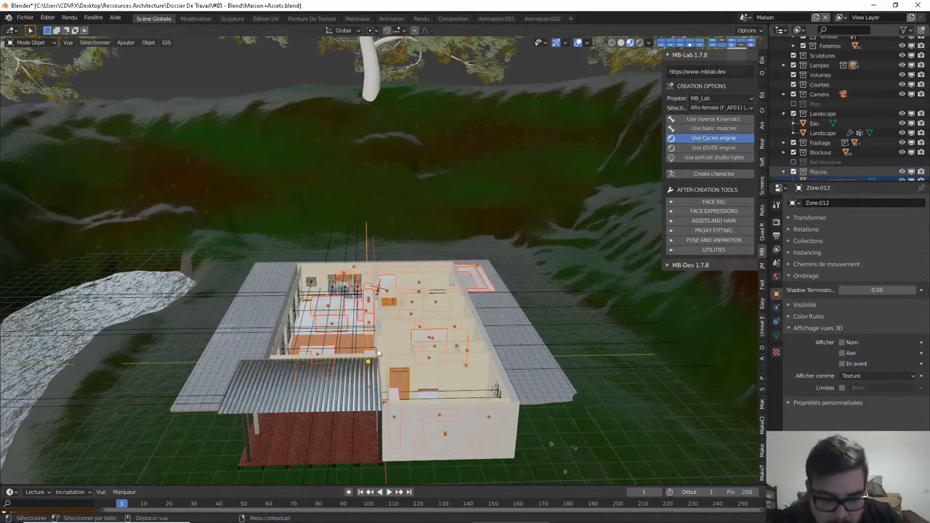
# Switch the viewport to solid shading and deselect all objects
pyautogui.press('z')
pyautogui.moveTo(385, 310)
pyautogui.mouseDown(button='middle')
pyautogui.moveTo(514, 300)
pyautogui.moveTo(410, 334)
pyautogui.mouseUp(button='middle')
pyautogui.press('a')
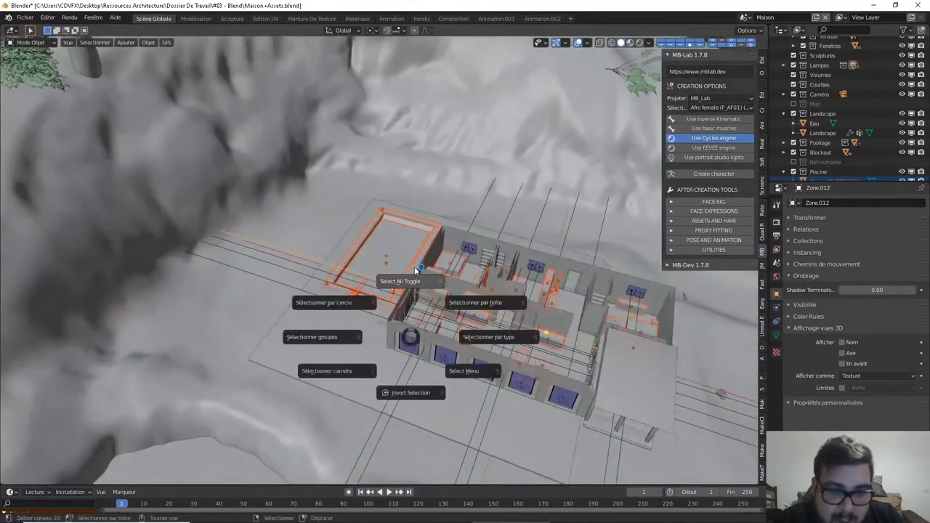
pyautogui.click(403, 282)
pyautogui.moveTo(403, 282)
pyautogui.mouseDown(button='middle')
pyautogui.moveTo(476, 297)
pyautogui.moveTo(453, 285)
pyautogui.moveTo(272, 338)
pyautogui.mouseUp(button='middle')
pyautogui.scroll(3, 454, 288)
# Preview the house and pool in rendered shading, and return to solid shading
pyautogui.hotkey('shift', 'z')
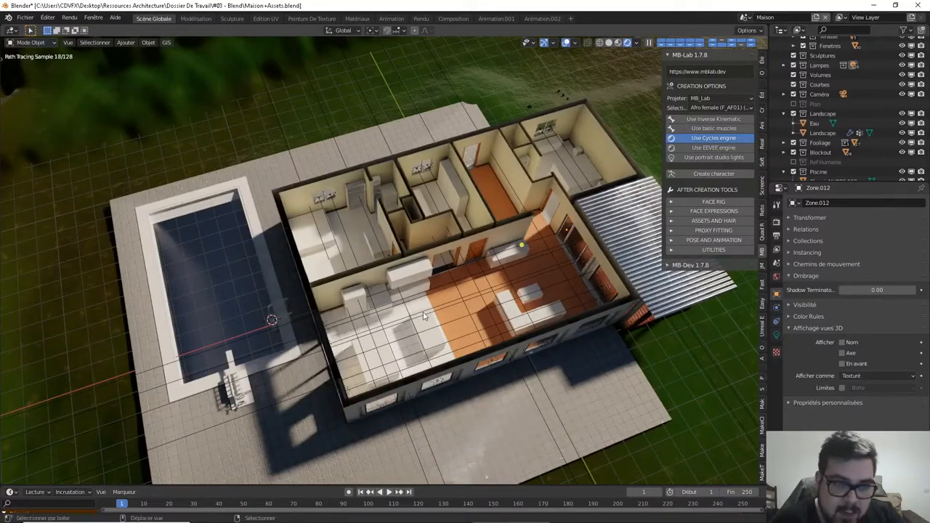
pyautogui.hotkey('shift', 'z')
pyautogui.moveTo(422, 276)
pyautogui.mouseDown(button='middle')
pyautogui.moveTo(436, 233)
pyautogui.moveTo(458, 220)
pyautogui.moveTo(449, 273)
pyautogui.moveTo(480, 217)
pyautogui.mouseUp(button='middle')
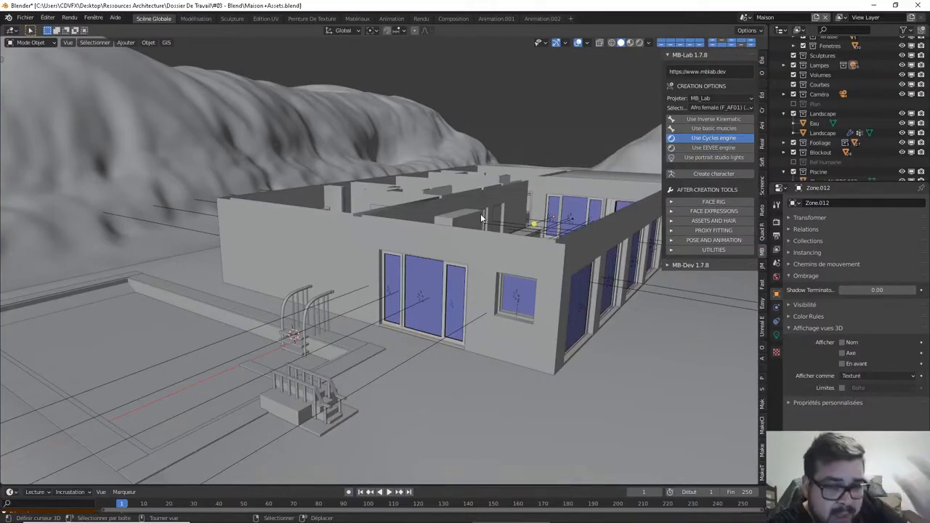
# Isolate the ladder steps in local view and examine the rail notches in their ends in Edit Mode and Object Mode
pyautogui.press('KP_Decimal')
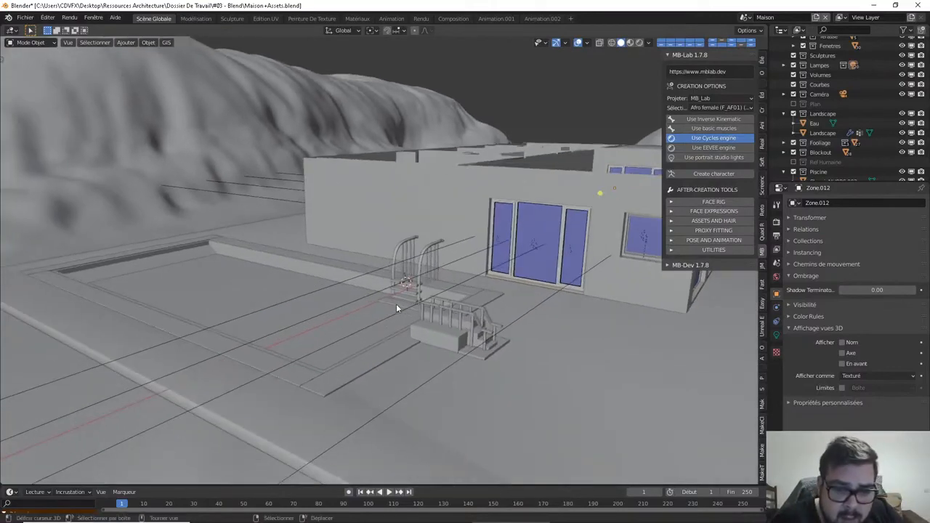
pyautogui.scroll(4, 395, 313)
pyautogui.moveTo(395, 312); pyautogui.dragTo(472, 363, button='middle')
pyautogui.keyDown('shift'); pyautogui.moveTo(473, 363); pyautogui.dragTo(439, 270, button='middle'); pyautogui.keyUp('shift')
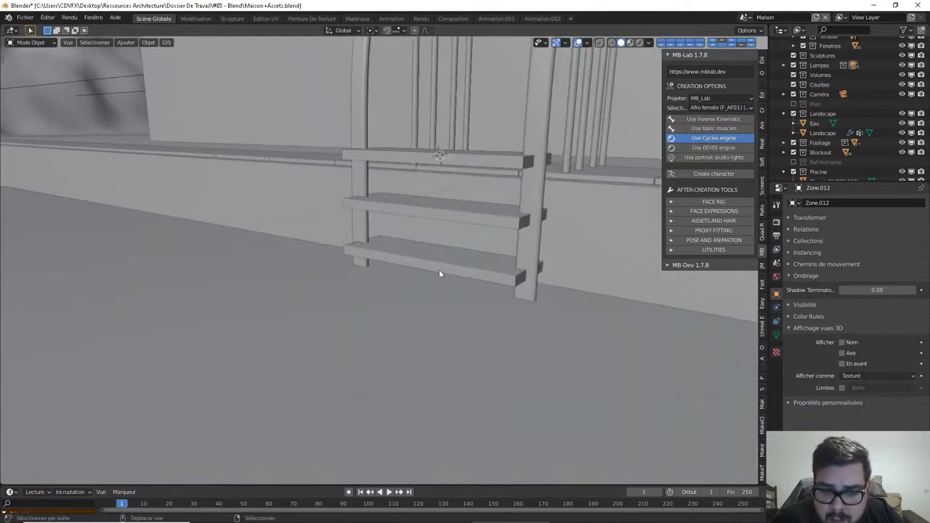
pyautogui.click(489, 226)
pyautogui.press('KP_Divide')
pyautogui.press('Tab')
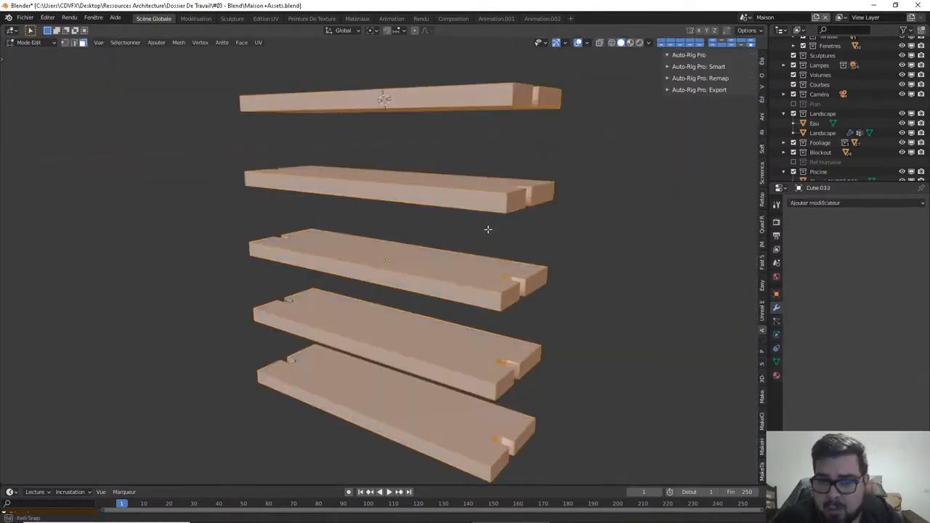
pyautogui.moveTo(490, 224); pyautogui.dragTo(423, 244, button='middle')
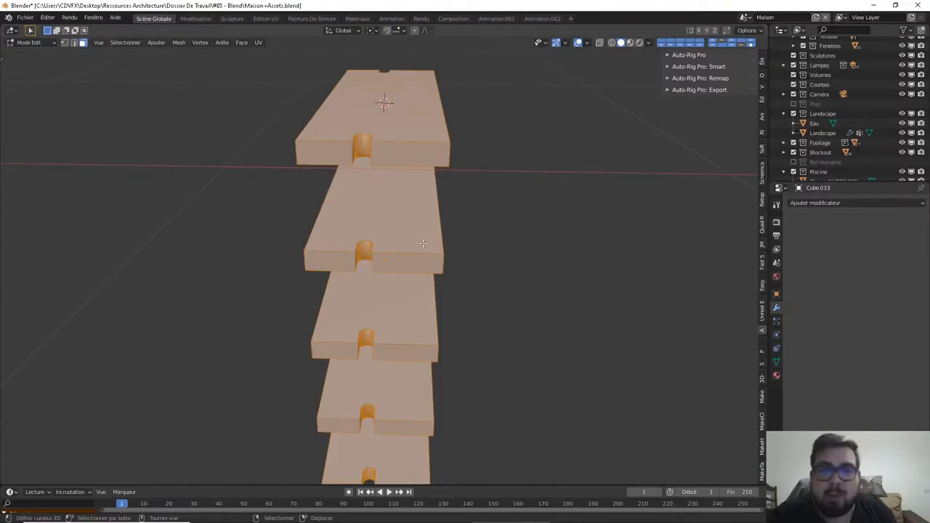
pyautogui.scroll(4, 343, 144)
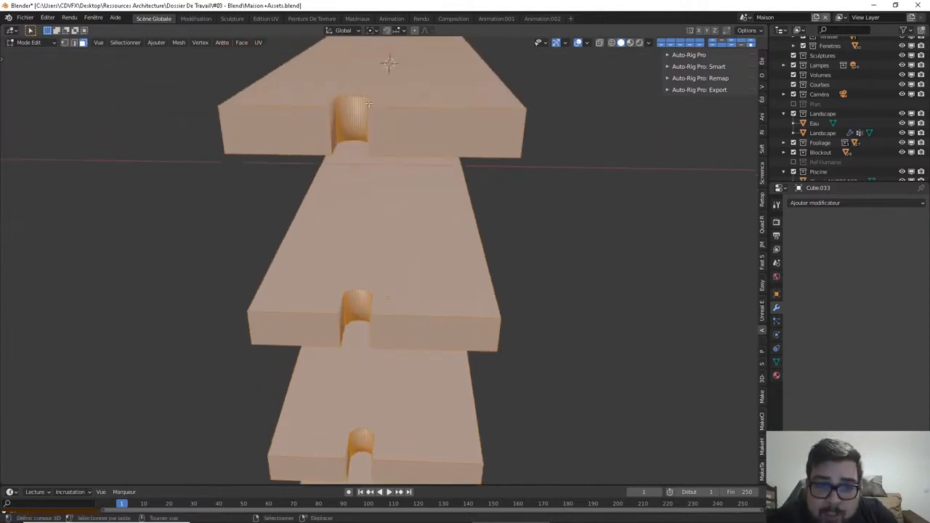
pyautogui.press('Tab')
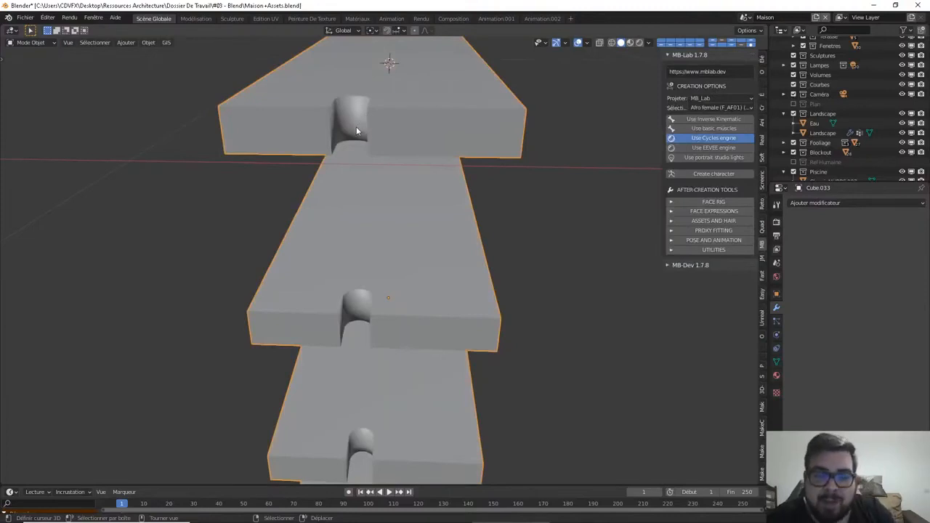
pyautogui.moveTo(358, 126); pyautogui.dragTo(407, 159, button='middle')
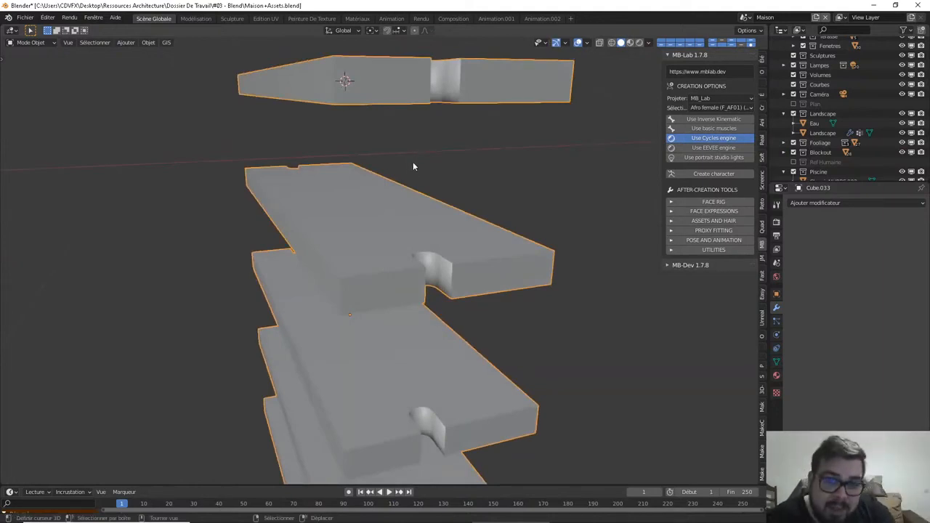
pyautogui.moveTo(413, 167); pyautogui.dragTo(407, 215, button='middle')
# Bevel the edges around the top and bottom faces of the ladder steps with a 0.0025 m width and 2 segments
pyautogui.press('Tab')
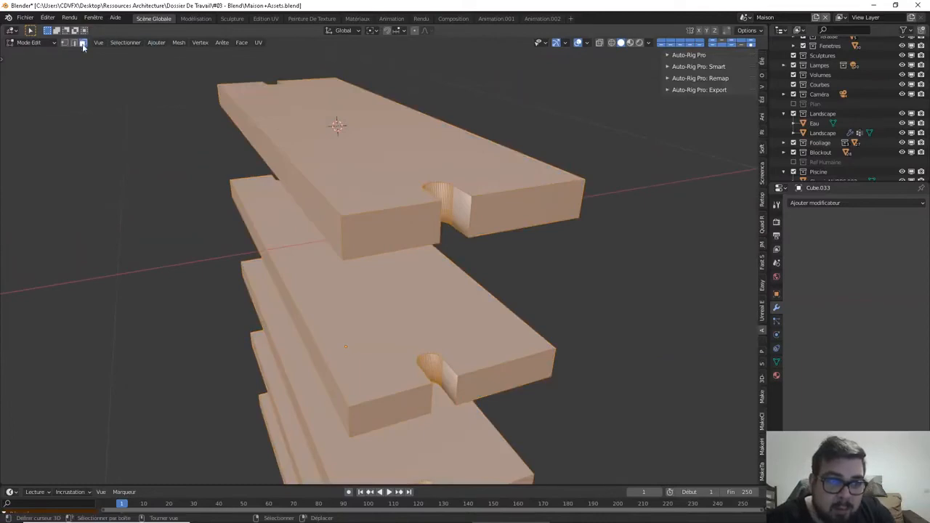
pyautogui.hotkey('alt', 'a')
pyautogui.moveTo(274, 116); pyautogui.dragTo(404, 275, button='middle')
pyautogui.click(380, 78)
pyautogui.keyDown('shift'); pyautogui.click(386, 224); pyautogui.keyUp('shift')
pyautogui.keyDown('shift'); pyautogui.click(418, 337); pyautogui.keyUp('shift')
pyautogui.keyDown('shift'); pyautogui.click(417, 307); pyautogui.keyUp('shift')
pyautogui.keyDown('shift'); pyautogui.click(387, 369); pyautogui.keyUp('shift')
pyautogui.keyDown('shift'); pyautogui.click(459, 405); pyautogui.keyUp('shift')
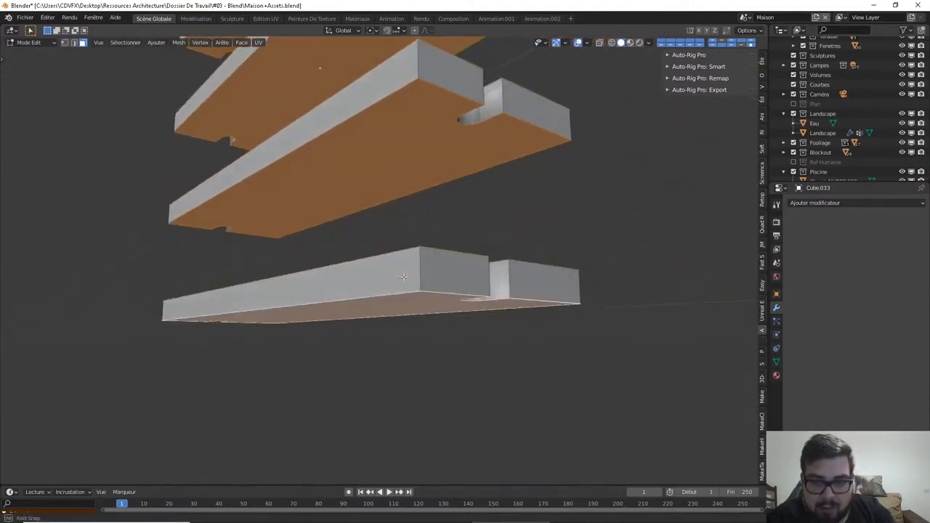
pyautogui.hotkey('ctrl', 'b')
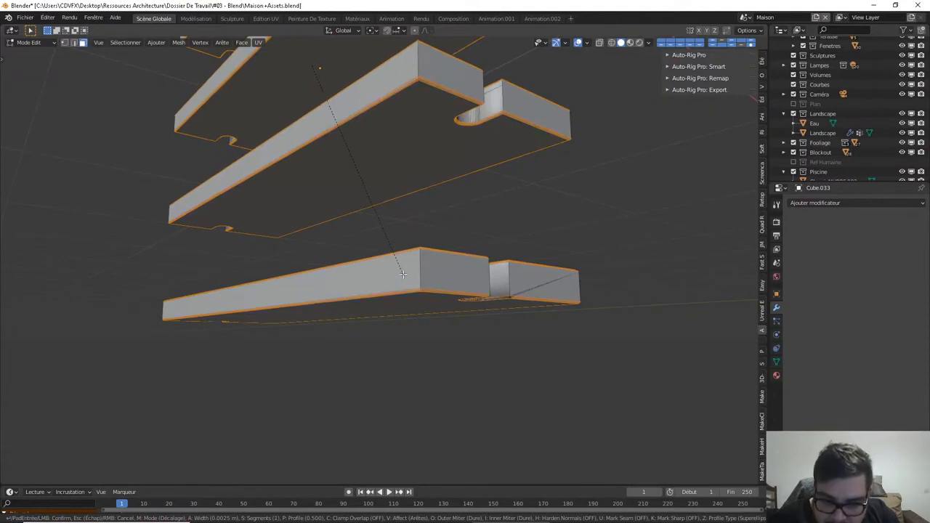
pyautogui.click(403, 273)
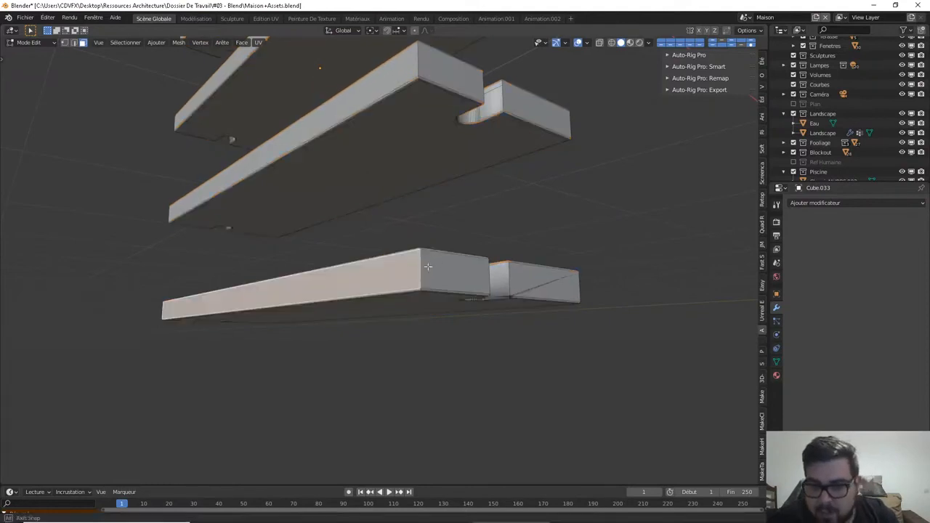
# Apply smooth shading to the whole ladder steps object in Object Mode
pyautogui.moveTo(403, 274); pyautogui.dragTo(432, 229, button='middle')
pyautogui.scroll(3, 432, 228)
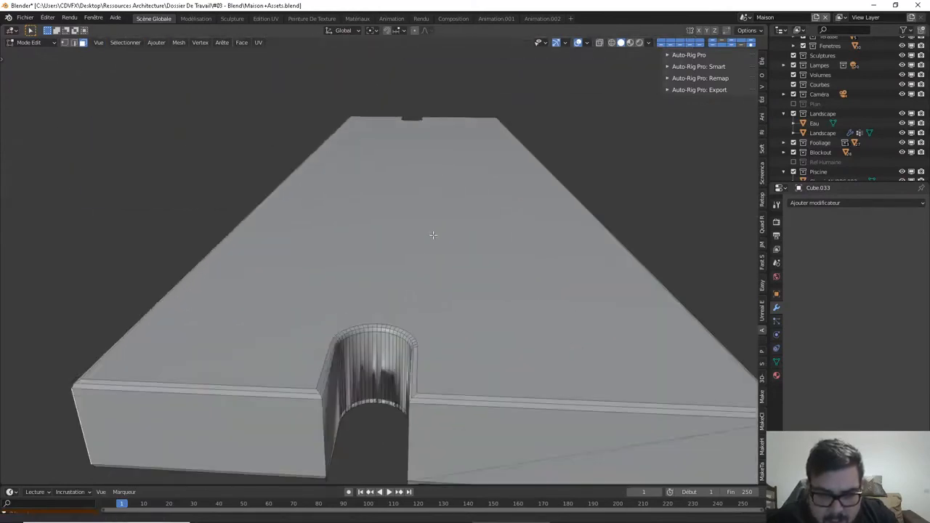
pyautogui.press('Tab')
pyautogui.rightClick(451, 225)
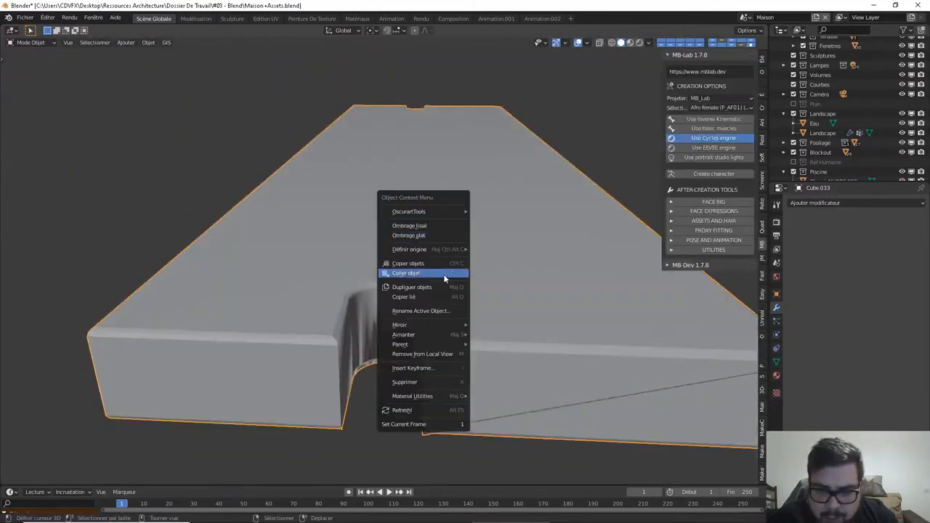
pyautogui.click(441, 236)
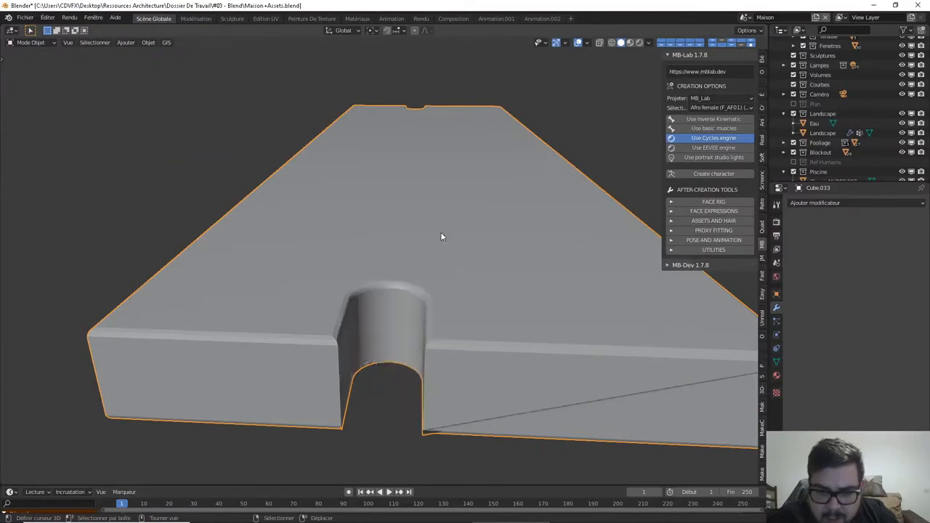
pyautogui.rightClick(440, 232)
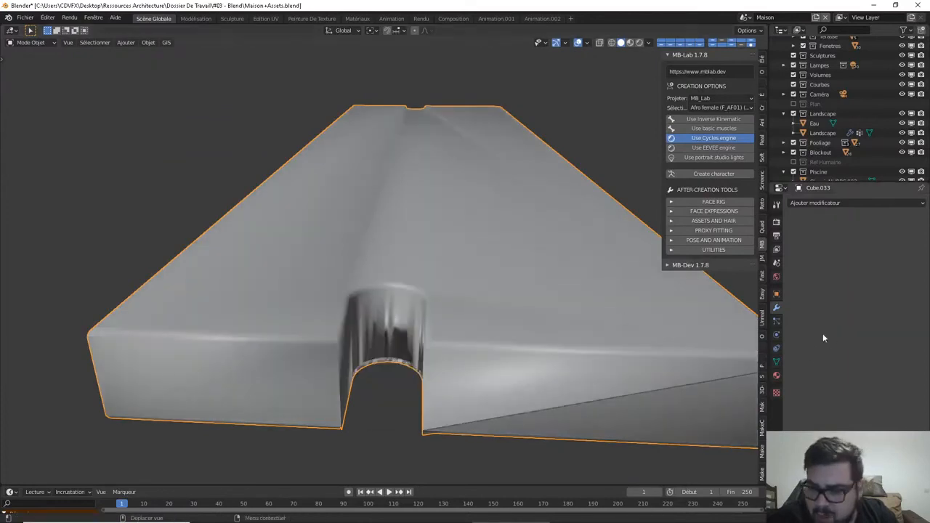
# Enable auto smooth for the ladder steps mesh with an angle of 89°, and deselect the object
pyautogui.click(776, 376)
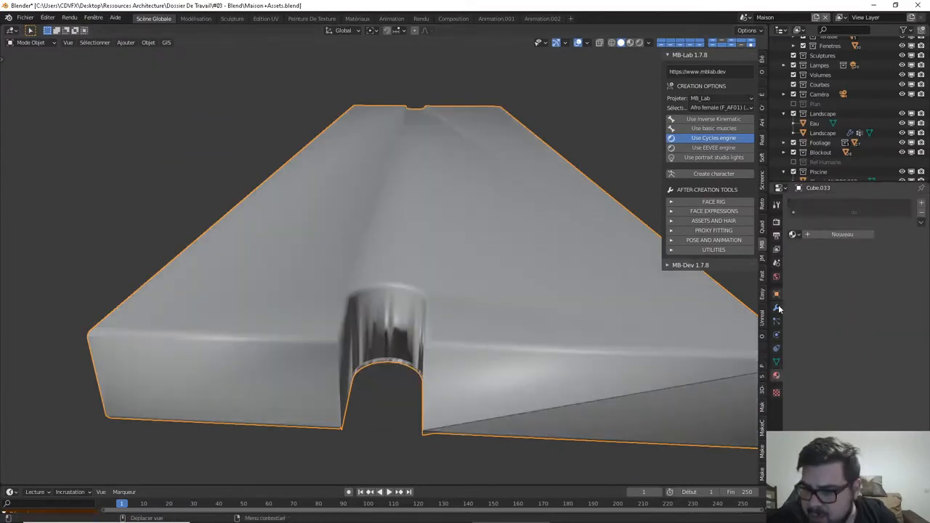
pyautogui.click(776, 361)
pyautogui.click(842, 377)
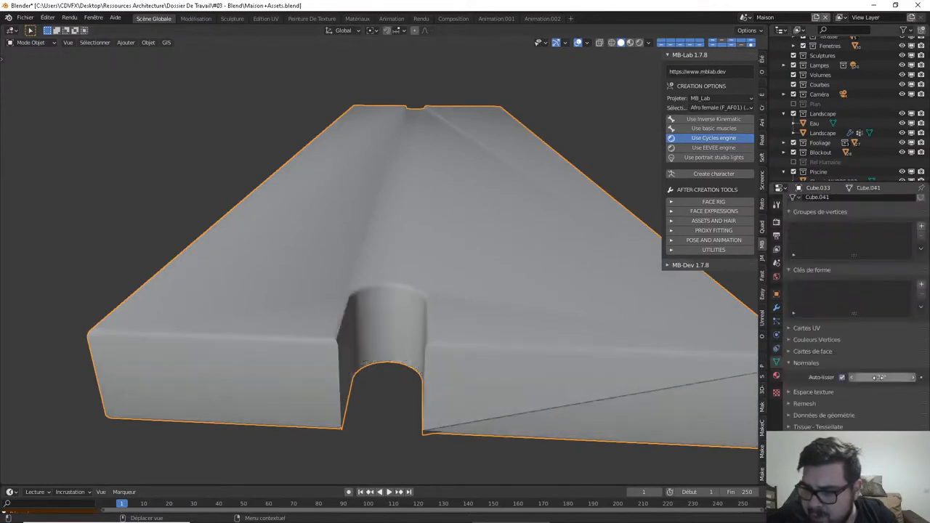
pyautogui.press('Return')
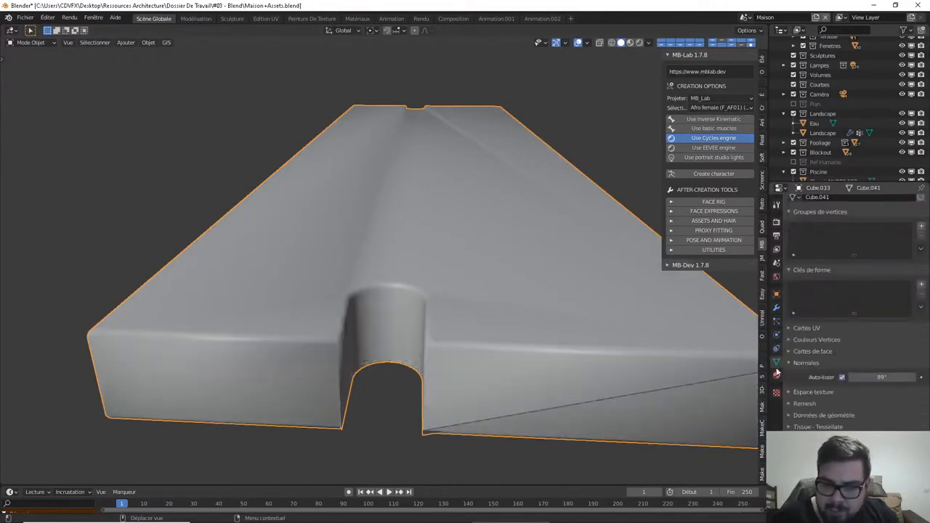
pyautogui.press('a')
pyautogui.click(521, 319)
pyautogui.scroll(5, 456, 218)
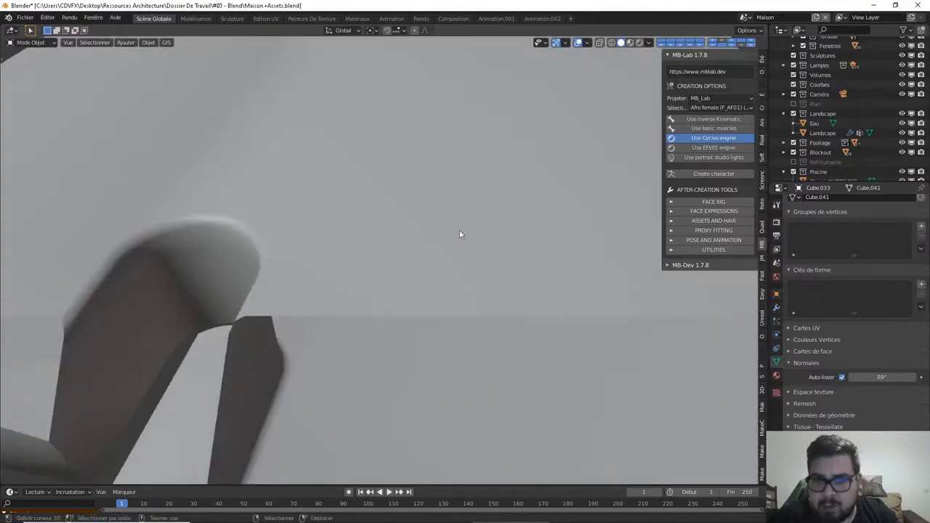
pyautogui.moveTo(467, 224); pyautogui.dragTo(460, 204, button='middle')
# Apply flat shading to the large top face of a ladder step in Edit Mode
pyautogui.press('Tab')
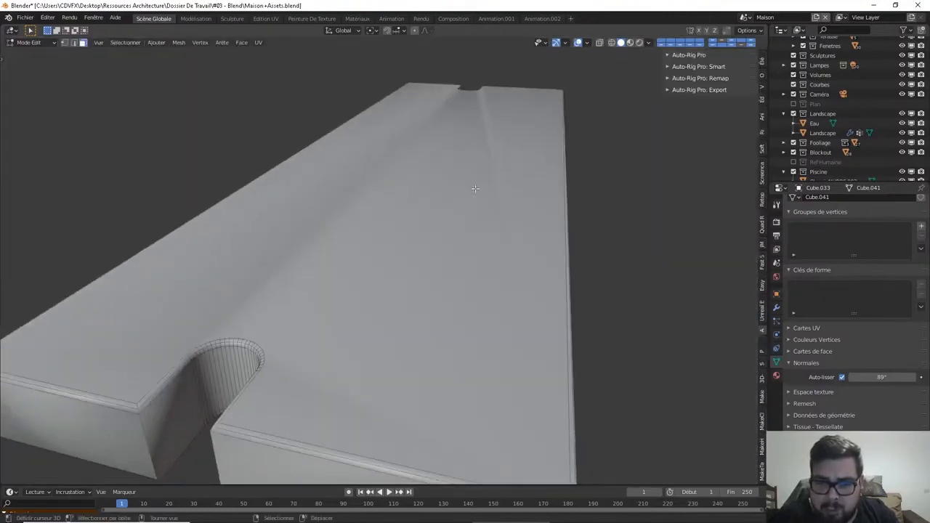
pyautogui.rightClick(475, 188)
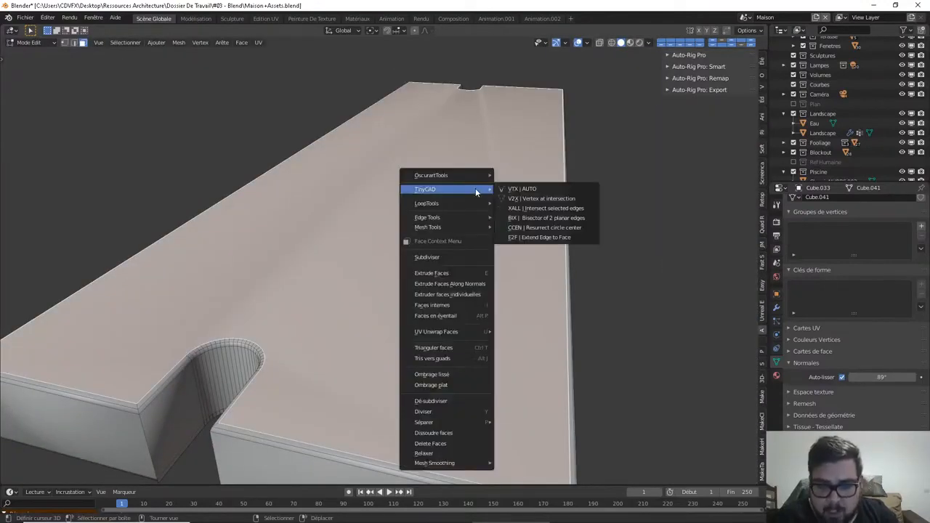
pyautogui.moveTo(460, 336)
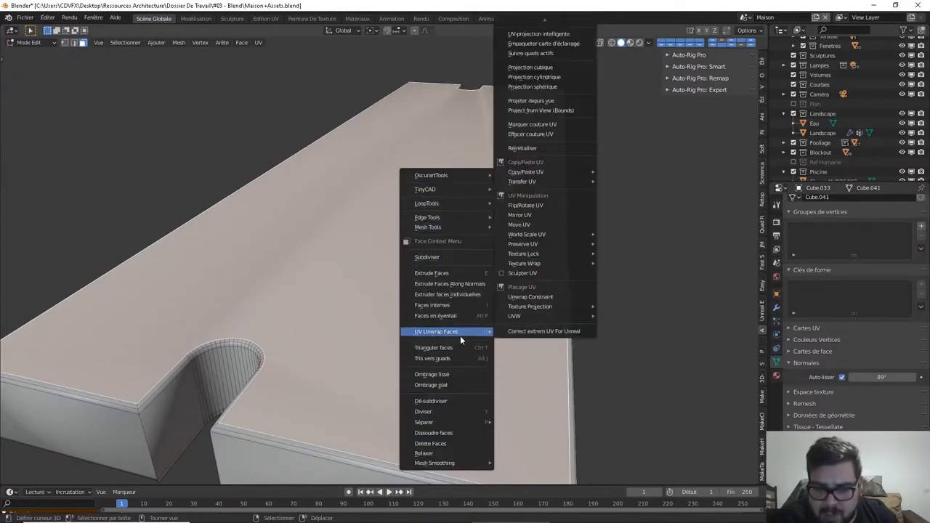
pyautogui.click(451, 384)
pyautogui.moveTo(451, 382); pyautogui.dragTo(444, 199, button='middle')
pyautogui.press('a')
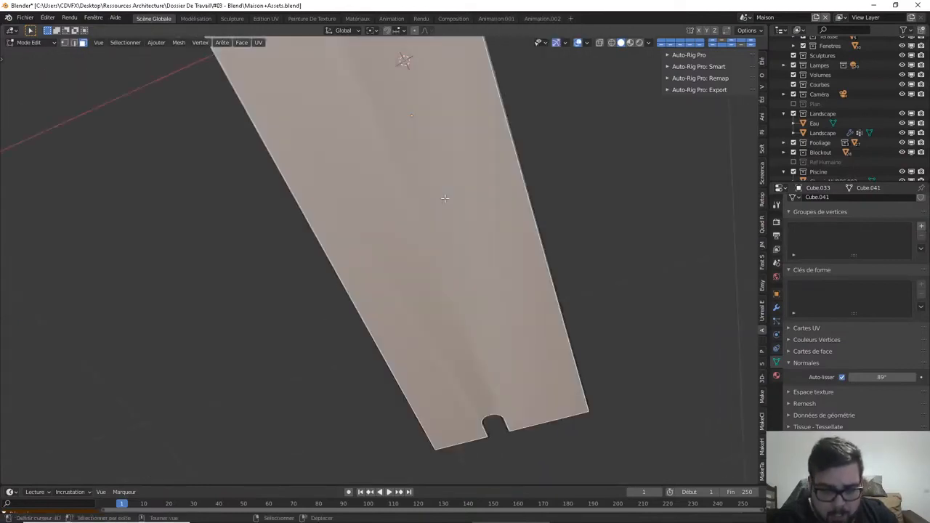
pyautogui.hotkey('shift', 'r')
pyautogui.rightClick(453, 190)
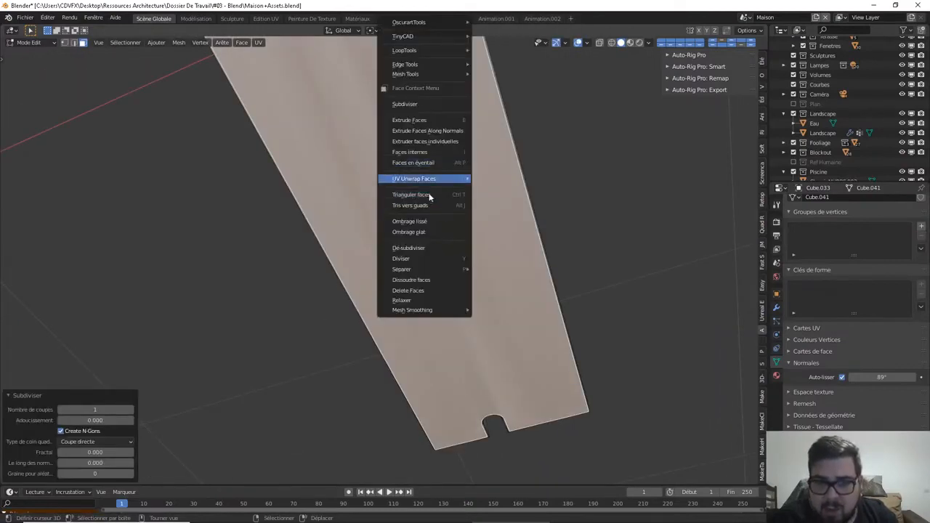
pyautogui.click(427, 231)
# Apply flat shading to the large faces of all ladder steps, and deselect everything in Object Mode
pyautogui.moveTo(461, 171)
pyautogui.mouseDown(button='middle')
pyautogui.moveTo(422, 193)
pyautogui.moveTo(429, 165)
pyautogui.moveTo(392, 218)
pyautogui.moveTo(425, 98)
pyautogui.moveTo(401, 137)
pyautogui.moveTo(409, 97)
pyautogui.moveTo(386, 141)
pyautogui.moveTo(389, 111)
pyautogui.moveTo(378, 141)
pyautogui.moveTo(393, 175)
pyautogui.moveTo(380, 165)
pyautogui.moveTo(371, 237)
pyautogui.mouseUp(button='middle')
pyautogui.click(370, 238)
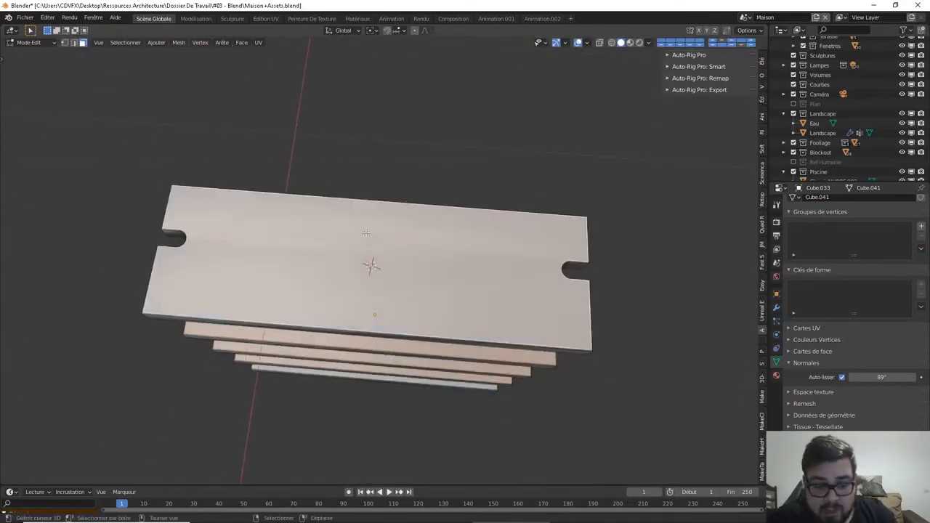
pyautogui.rightClick(366, 232)
pyautogui.click(366, 242)
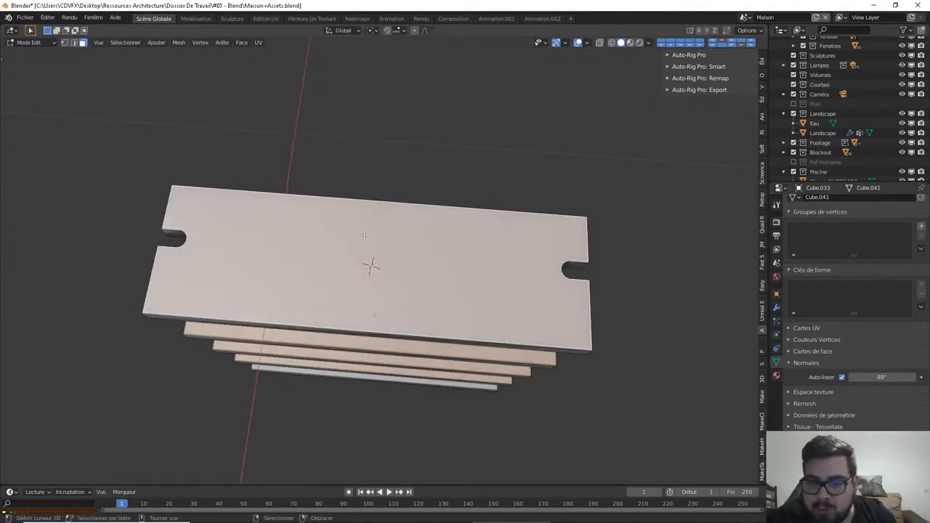
pyautogui.press('Tab')
pyautogui.moveTo(373, 237); pyautogui.dragTo(424, 195, button='middle')
pyautogui.press('a')
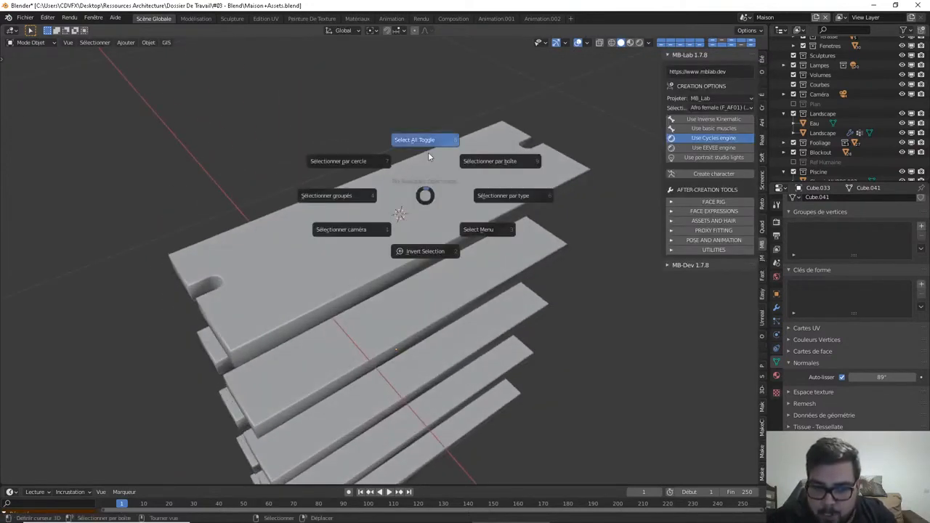
pyautogui.click(428, 152)
pyautogui.moveTo(428, 152); pyautogui.dragTo(471, 156, button='middle')
pyautogui.press('a')
pyautogui.click(475, 135)
# Select the end faces and the long side face of the uppermost ladder step in Edit Mode
pyautogui.press('Tab')
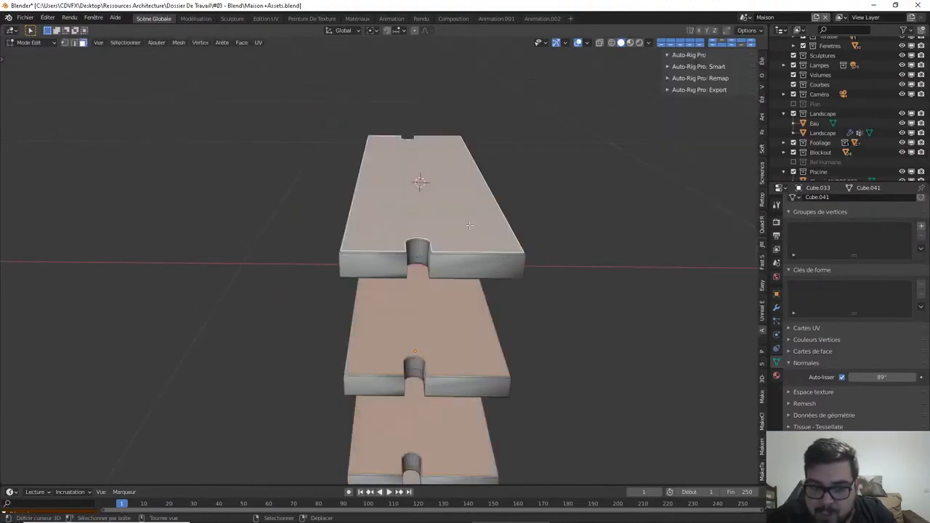
pyautogui.rightClick(466, 274)
pyautogui.keyDown('shift'); pyautogui.rightClick(388, 275); pyautogui.keyUp('shift')
pyautogui.moveTo(386, 274); pyautogui.dragTo(519, 178, button='middle')
pyautogui.keyDown('shift'); pyautogui.rightClick(487, 180); pyautogui.keyUp('shift')
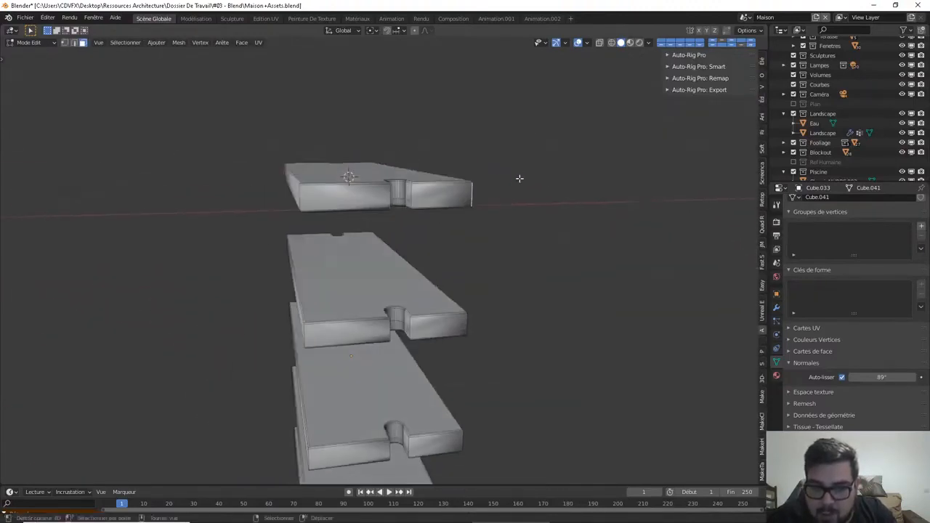
pyautogui.keyDown('shift'); pyautogui.rightClick(440, 201); pyautogui.keyUp('shift')
pyautogui.keyDown('shift'); pyautogui.rightClick(348, 202); pyautogui.keyUp('shift')
pyautogui.moveTo(347, 202); pyautogui.dragTo(396, 172, button='middle')
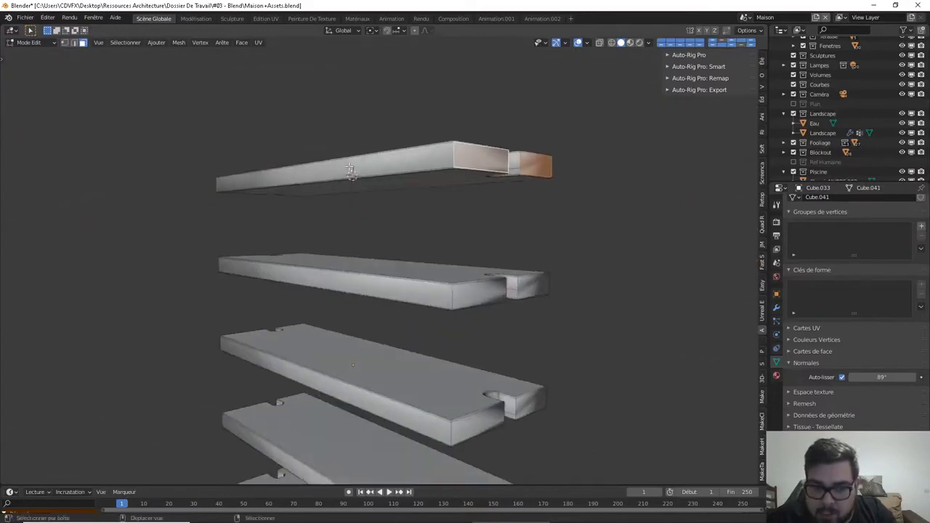
pyautogui.keyDown('shift'); pyautogui.rightClick(350, 167); pyautogui.keyUp('shift')
# Add the end faces and long side face of the second ladder step to the selection
pyautogui.keyDown('shift'); pyautogui.rightClick(390, 284); pyautogui.keyUp('shift')
pyautogui.keyDown('shift'); pyautogui.rightClick(484, 300); pyautogui.keyUp('shift')
pyautogui.moveTo(484, 300); pyautogui.dragTo(372, 347, button='middle')
pyautogui.keyDown('shift'); pyautogui.rightClick(422, 283); pyautogui.keyUp('shift')
pyautogui.keyDown('shift'); pyautogui.rightClick(371, 352); pyautogui.keyUp('shift')
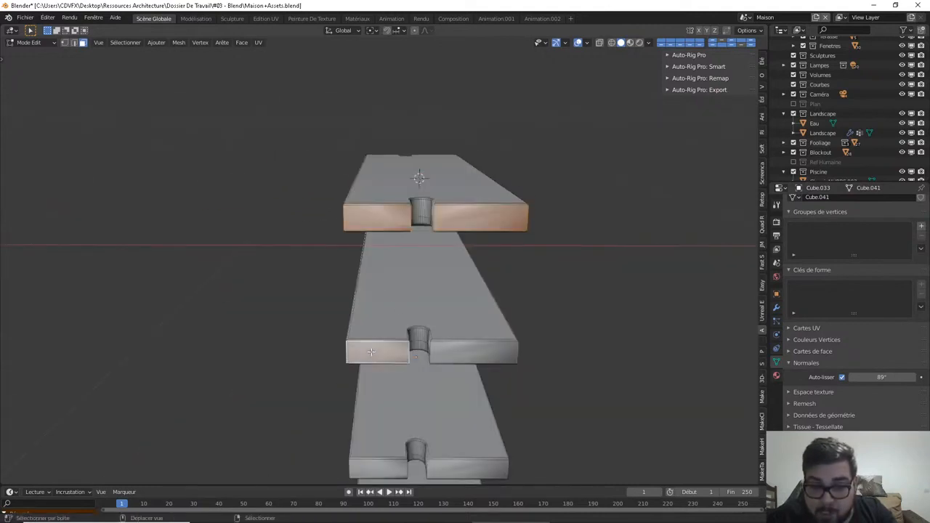
pyautogui.keyDown('shift'); pyautogui.rightClick(488, 352); pyautogui.keyUp('shift')
# Add the end faces of the third ladder step and the remaining long side faces of the upper steps to the selection
pyautogui.moveTo(488, 352); pyautogui.dragTo(472, 350, button='middle')
pyautogui.keyDown('shift'); pyautogui.rightClick(469, 382); pyautogui.keyUp('shift')
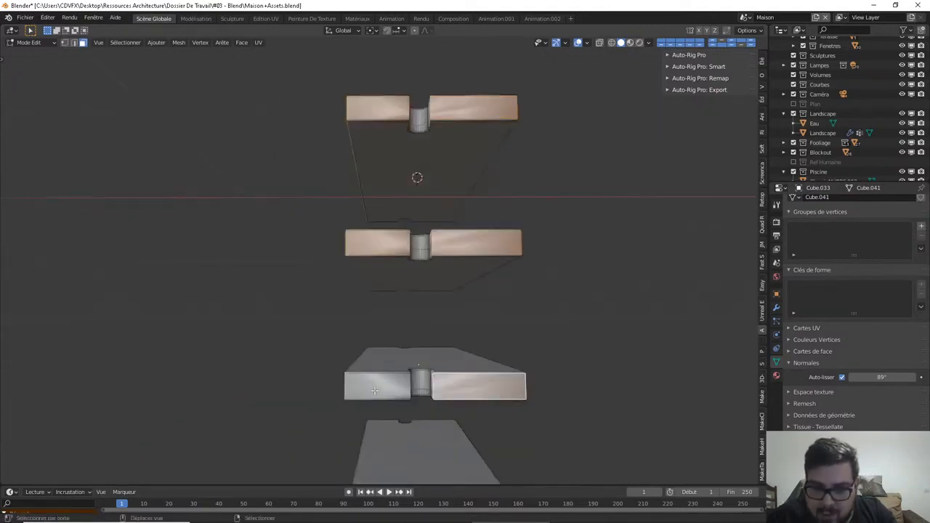
pyautogui.keyDown('shift'); pyautogui.rightClick(393, 389); pyautogui.keyUp('shift')
pyautogui.moveTo(392, 389); pyautogui.dragTo(482, 361, button='middle')
pyautogui.keyDown('shift'); pyautogui.rightClick(427, 350); pyautogui.keyUp('shift')
pyautogui.moveTo(344, 339); pyautogui.dragTo(520, 364, button='middle')
pyautogui.keyDown('shift'); pyautogui.rightClick(317, 345); pyautogui.keyUp('shift')
pyautogui.keyDown('shift'); pyautogui.rightClick(365, 343); pyautogui.keyUp('shift')
pyautogui.keyDown('shift'); pyautogui.rightClick(386, 345); pyautogui.keyUp('shift')
# Add the straight inner walls on one side of the upper steps' rail notches to the face selection
pyautogui.scroll(3, 520, 364)
pyautogui.keyDown('shift'); pyautogui.rightClick(516, 411); pyautogui.keyUp('shift')
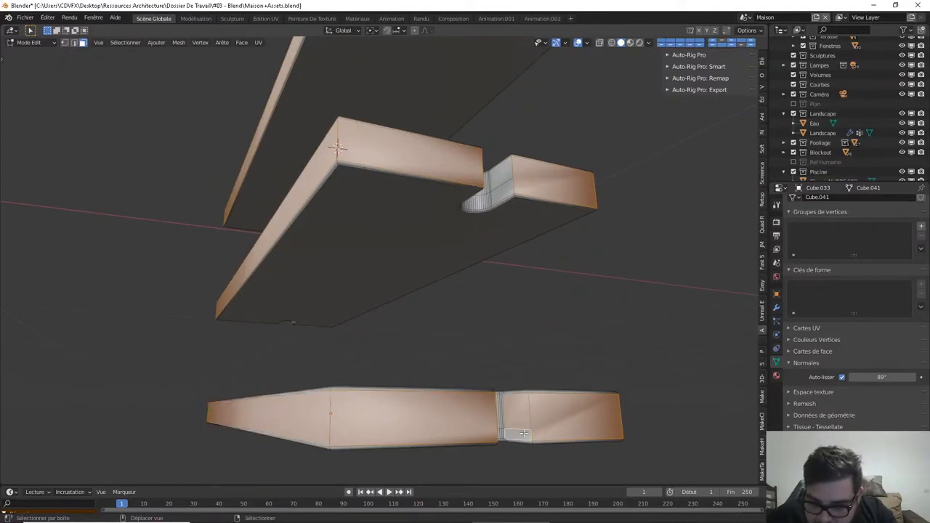
pyautogui.moveTo(523, 430); pyautogui.dragTo(267, 353, button='middle')
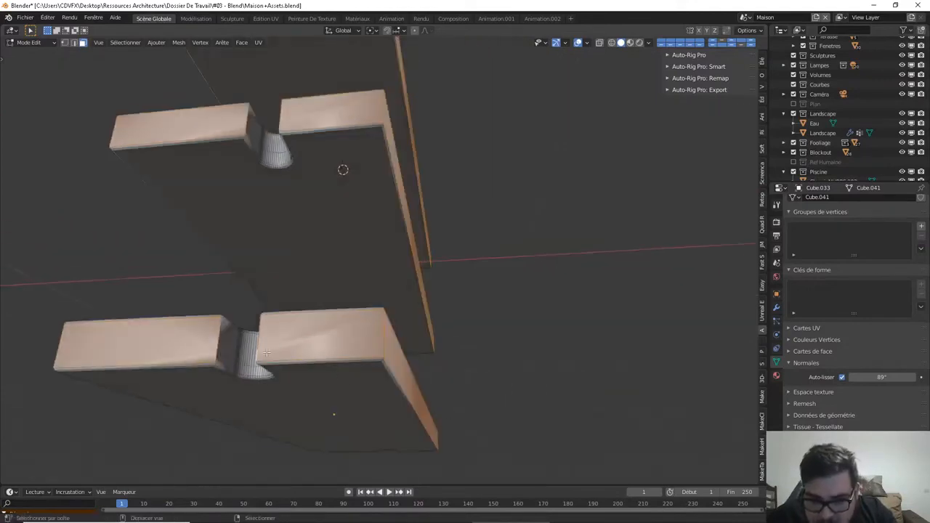
pyautogui.keyDown('shift'); pyautogui.rightClick(226, 359); pyautogui.keyUp('shift')
pyautogui.keyDown('shift'); pyautogui.rightClick(254, 135); pyautogui.keyUp('shift')
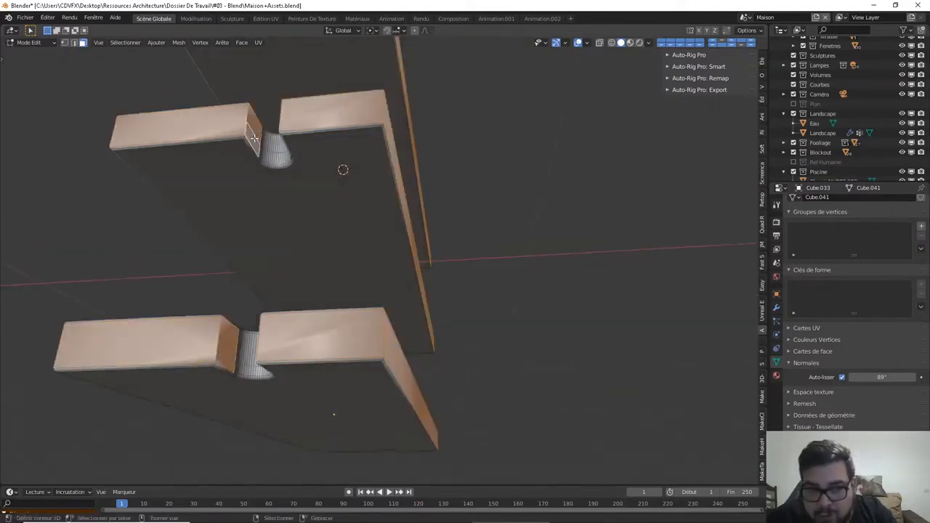
pyautogui.moveTo(255, 135); pyautogui.dragTo(438, 190, button='middle')
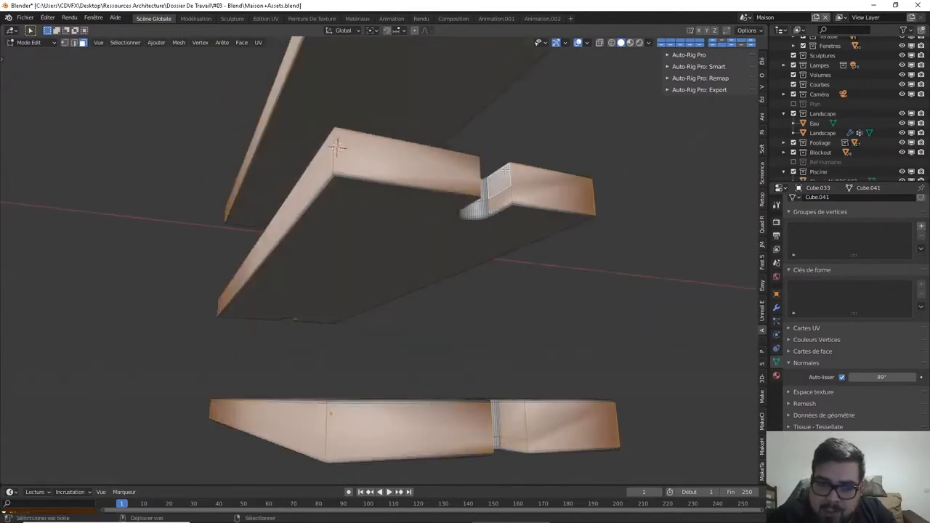
pyautogui.moveTo(509, 189); pyautogui.dragTo(381, 139, button='middle')
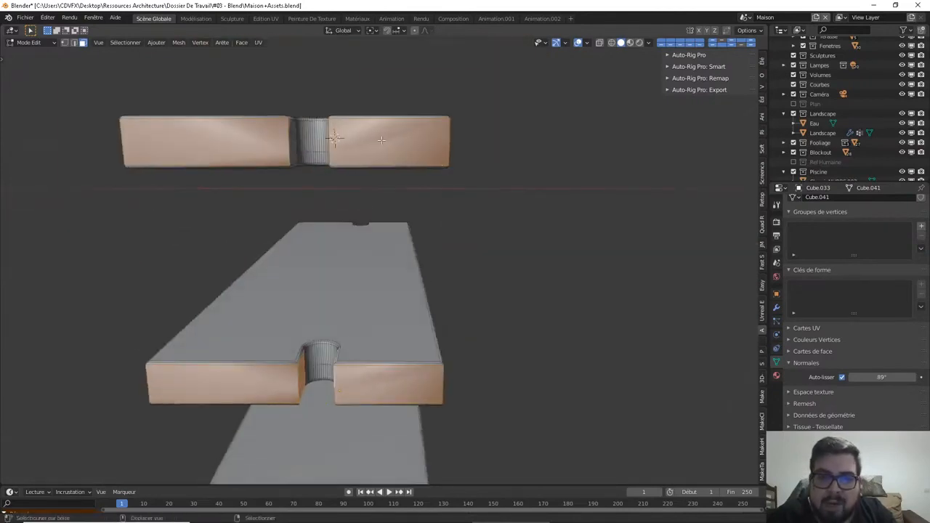
pyautogui.keyDown('shift'); pyautogui.rightClick(291, 134); pyautogui.keyUp('shift')
# Add the remaining straight inner walls of the rail notches on the upper three ladder steps to the face selection
pyautogui.moveTo(291, 134); pyautogui.dragTo(542, 173, button='middle')
pyautogui.keyDown('shift'); pyautogui.rightClick(568, 182); pyautogui.keyUp('shift')
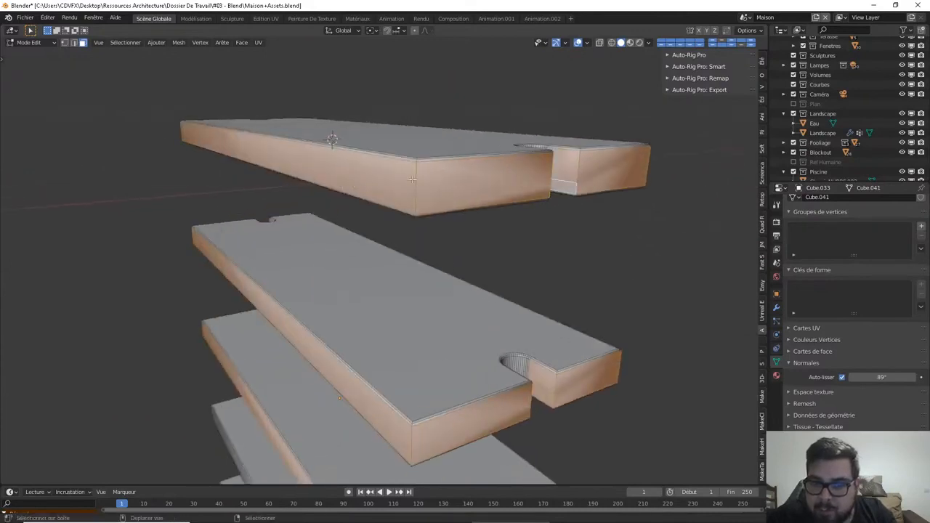
pyautogui.moveTo(412, 179); pyautogui.dragTo(475, 186, button='middle')
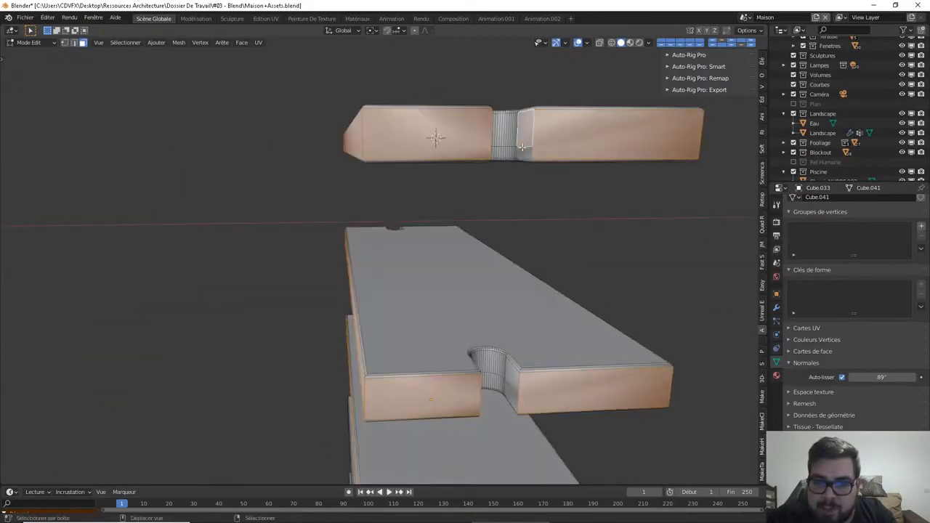
pyautogui.moveTo(522, 147); pyautogui.dragTo(257, 176, button='middle')
pyautogui.keyDown('shift'); pyautogui.rightClick(174, 181); pyautogui.keyUp('shift')
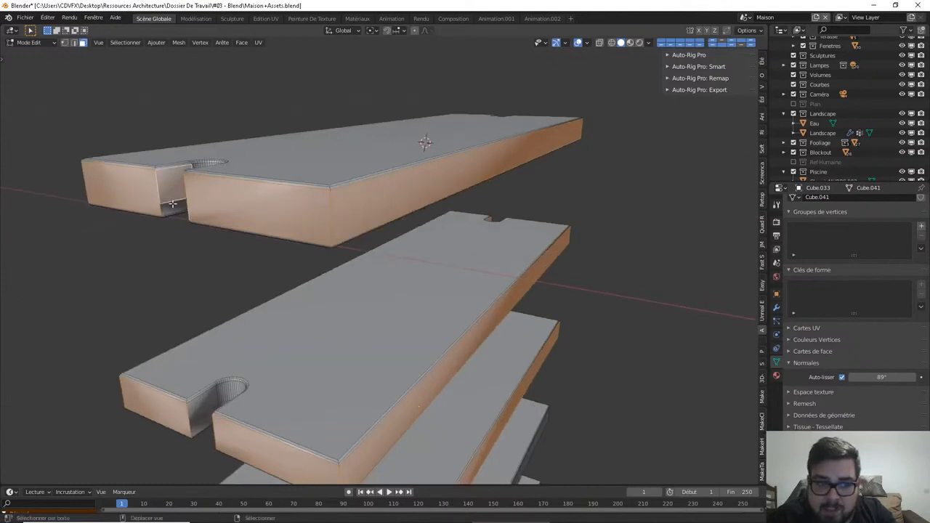
pyautogui.keyDown('shift'); pyautogui.rightClick(173, 204); pyautogui.keyUp('shift')
pyautogui.moveTo(209, 228); pyautogui.dragTo(281, 109, button='middle')
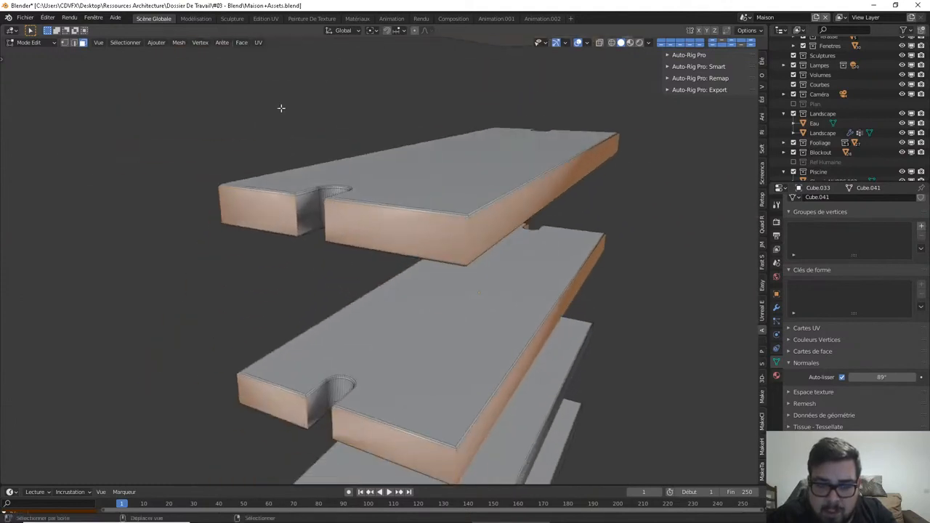
pyautogui.rightClick(306, 220)
pyautogui.rightClick(319, 411)
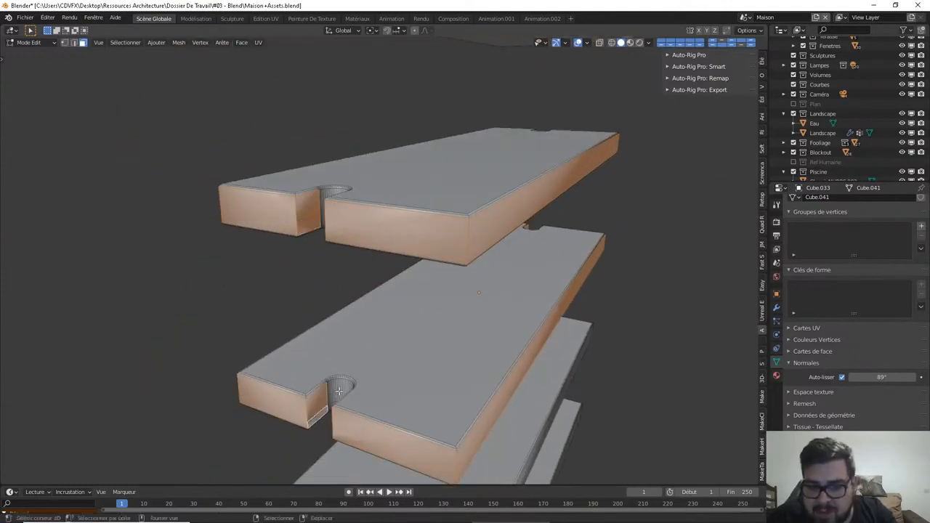
pyautogui.moveTo(323, 407); pyautogui.dragTo(524, 306, button='middle')
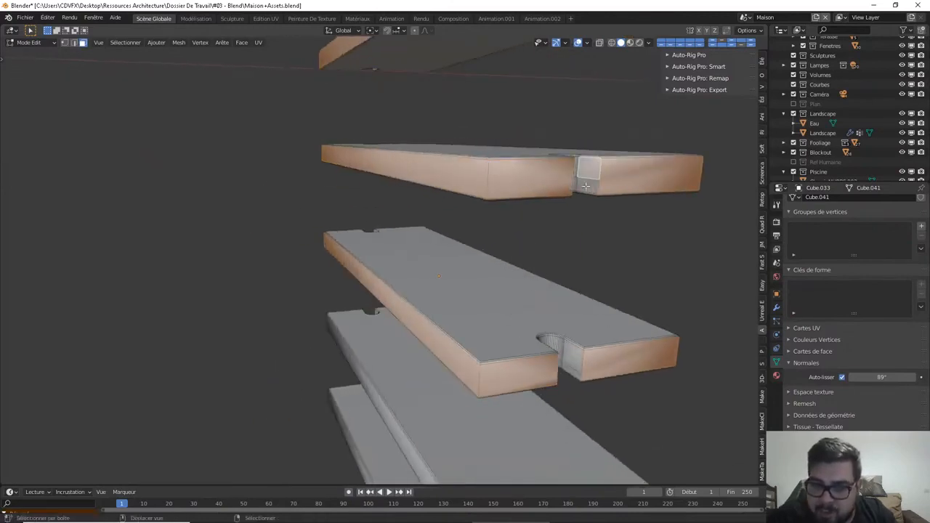
pyautogui.rightClick(575, 366)
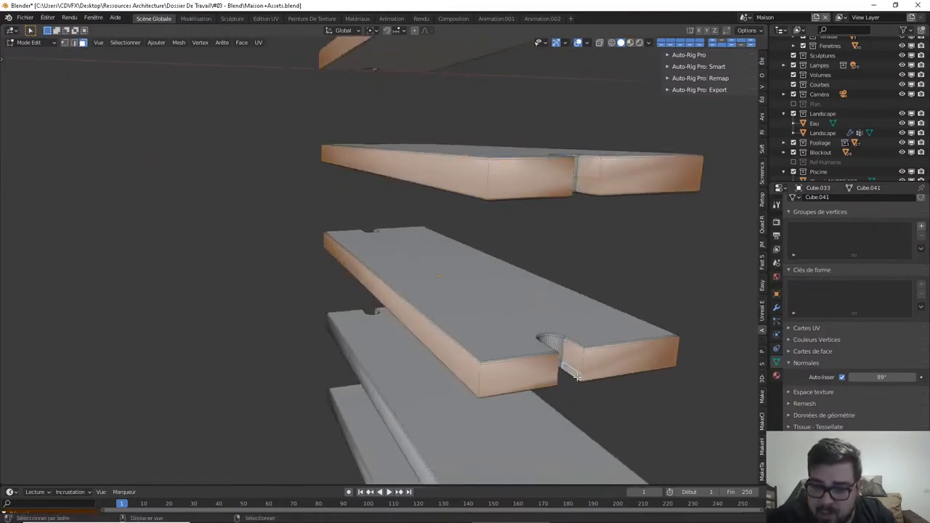
# Add the end faces and long side face of the fourth ladder step to the selection
pyautogui.moveTo(577, 378)
pyautogui.mouseDown(button='middle')
pyautogui.moveTo(531, 383)
pyautogui.moveTo(463, 347)
pyautogui.mouseUp(button='middle')
pyautogui.keyDown('shift'); pyautogui.rightClick(518, 366); pyautogui.keyUp('shift')
pyautogui.keyDown('shift'); pyautogui.rightClick(558, 363); pyautogui.keyUp('shift')
pyautogui.keyDown('shift'); pyautogui.rightClick(469, 348); pyautogui.keyUp('shift')
pyautogui.moveTo(612, 324); pyautogui.dragTo(459, 315, button='middle')
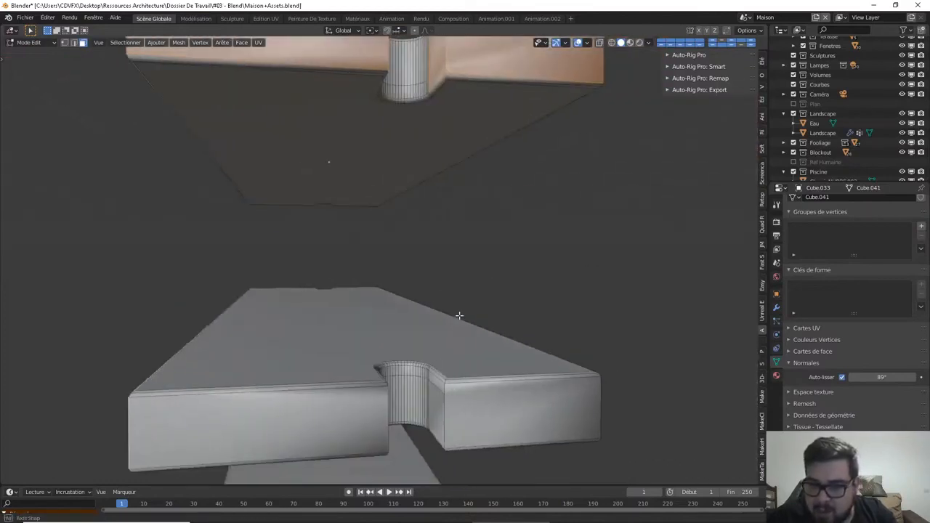
pyautogui.keyDown('shift'); pyautogui.rightClick(350, 430); pyautogui.keyUp('shift')
pyautogui.keyDown('shift'); pyautogui.rightClick(499, 411); pyautogui.keyUp('shift')
pyautogui.moveTo(499, 411); pyautogui.dragTo(344, 379, button='middle')
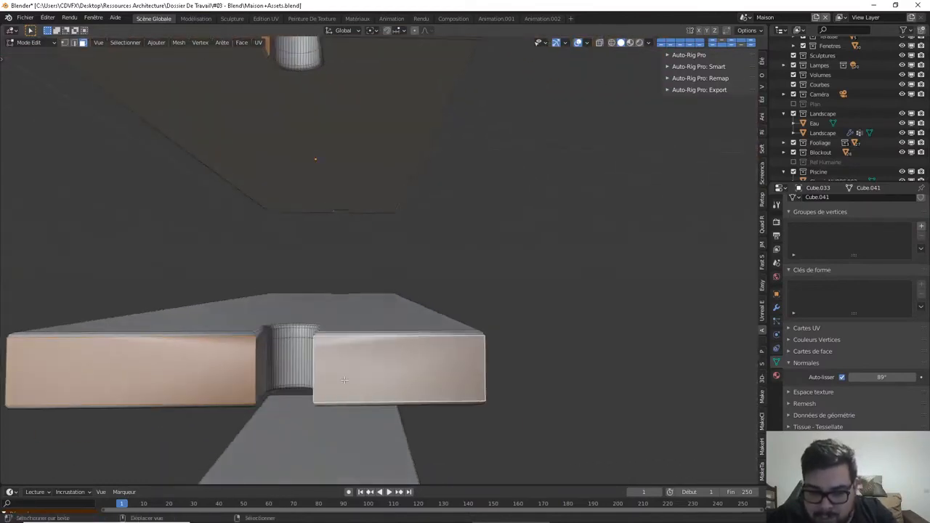
# Add the straight inner walls of the fourth step's rail notch to the selection, undoing wrong picks
pyautogui.keyDown('shift'); pyautogui.rightClick(266, 356); pyautogui.keyUp('shift')
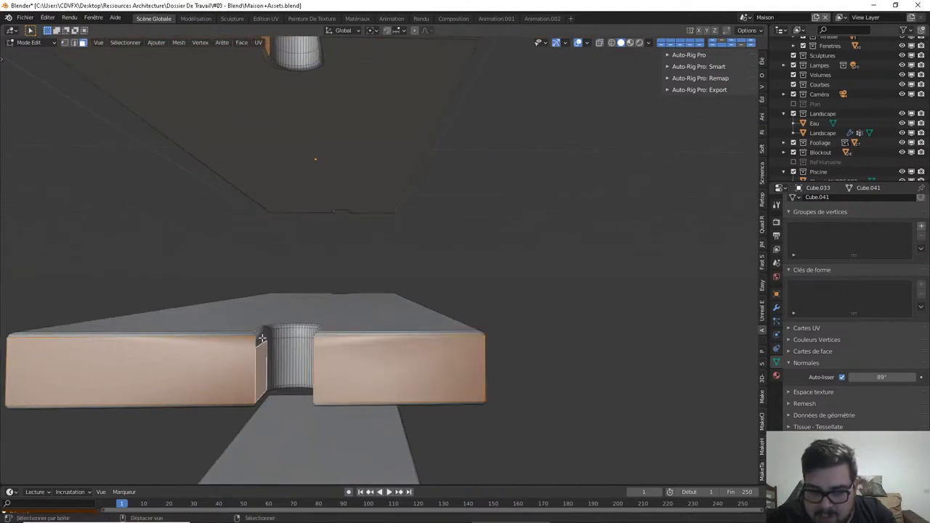
pyautogui.hotkey('ctrl', 'z')
pyautogui.moveTo(451, 374); pyautogui.dragTo(529, 380, button='middle')
pyautogui.keyDown('shift'); pyautogui.rightClick(555, 382); pyautogui.keyUp('shift')
pyautogui.hotkey('ctrl', 'z')
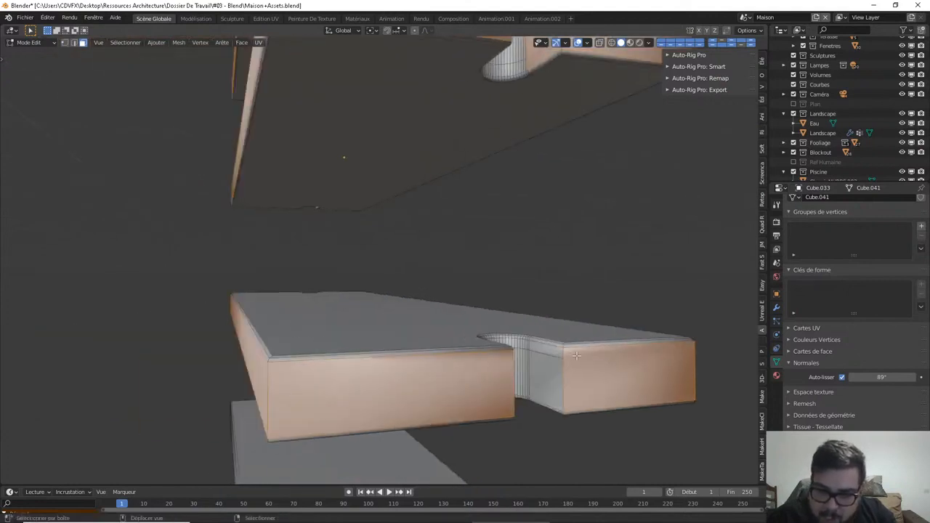
pyautogui.moveTo(576, 355); pyautogui.dragTo(459, 363, button='middle')
pyautogui.keyDown('shift'); pyautogui.rightClick(467, 386); pyautogui.keyUp('shift')
pyautogui.hotkey('ctrl', 'z')
pyautogui.moveTo(317, 334)
pyautogui.mouseDown(button='middle')
pyautogui.moveTo(456, 335)
pyautogui.moveTo(609, 377)
pyautogui.moveTo(403, 336)
pyautogui.moveTo(330, 345)
pyautogui.mouseUp(button='middle')
pyautogui.keyDown('shift'); pyautogui.rightClick(403, 336); pyautogui.keyUp('shift')
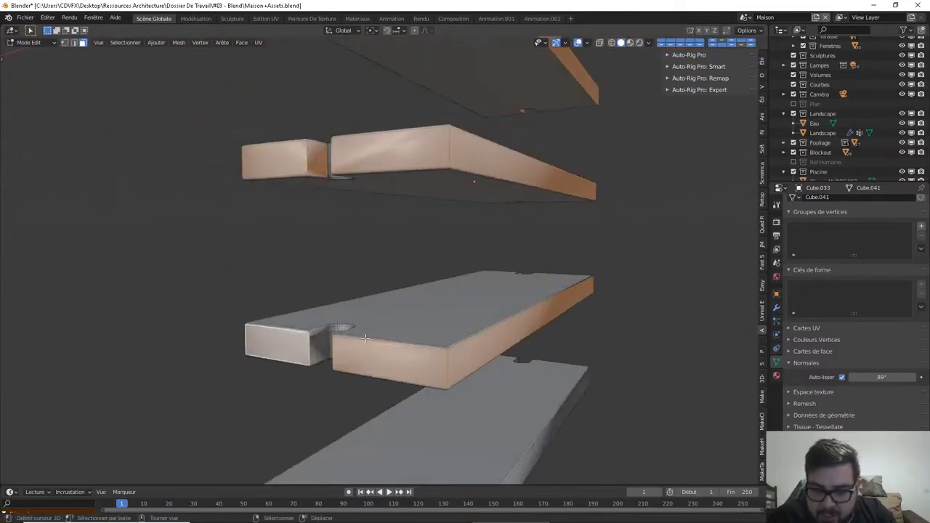
pyautogui.keyDown('shift'); pyautogui.rightClick(323, 343); pyautogui.keyUp('shift')
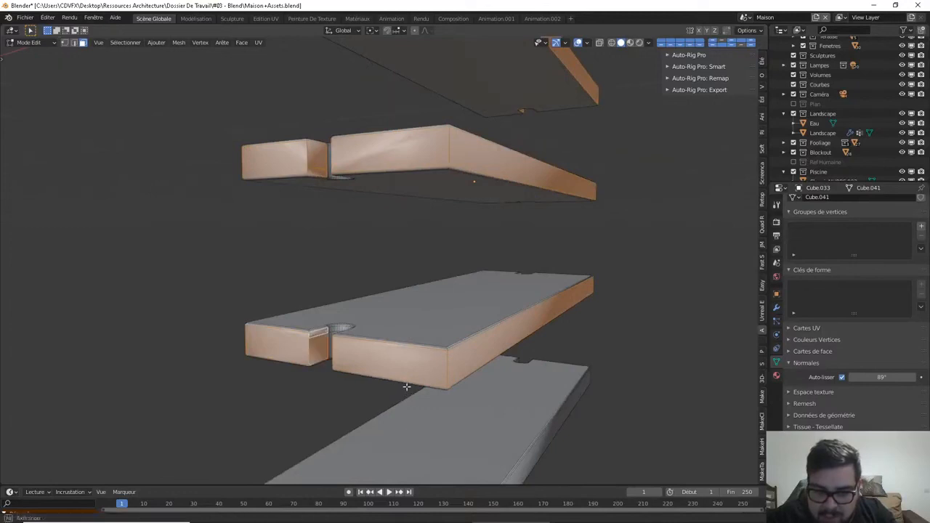
# Add the end faces and long side face of the lowest ladder step to the selection
pyautogui.moveTo(406, 387); pyautogui.dragTo(480, 402, button='middle')
pyautogui.keyDown('shift'); pyautogui.rightClick(389, 368); pyautogui.keyUp('shift')
pyautogui.keyDown('shift'); pyautogui.rightClick(523, 363); pyautogui.keyUp('shift')
pyautogui.moveTo(521, 361); pyautogui.dragTo(428, 364, button='middle')
pyautogui.keyDown('shift'); pyautogui.rightClick(276, 356); pyautogui.keyUp('shift')
pyautogui.moveTo(276, 356); pyautogui.dragTo(191, 374, button='middle')
pyautogui.moveTo(542, 320); pyautogui.dragTo(597, 384, button='middle')
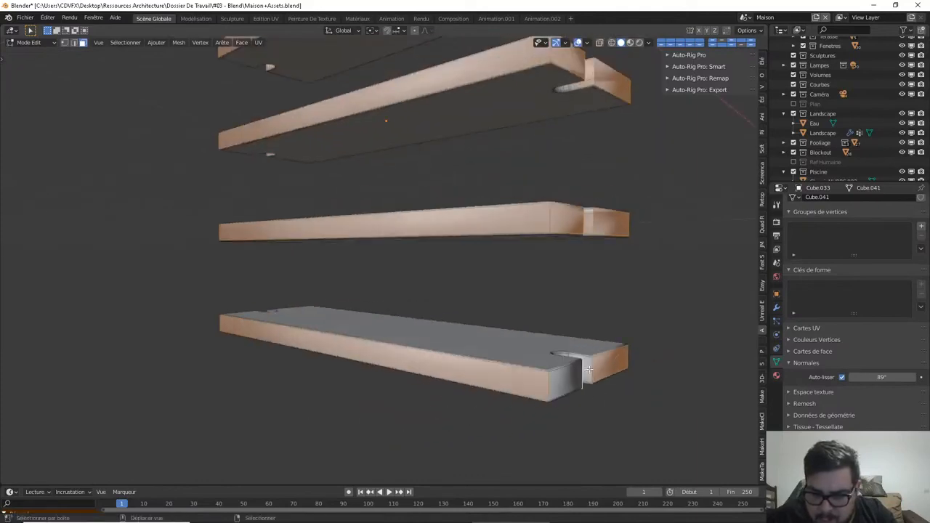
# Add the lowest step's inner notch wall to the selection and shade all selected faces flat
pyautogui.rightClick(589, 371)
pyautogui.click(589, 371)
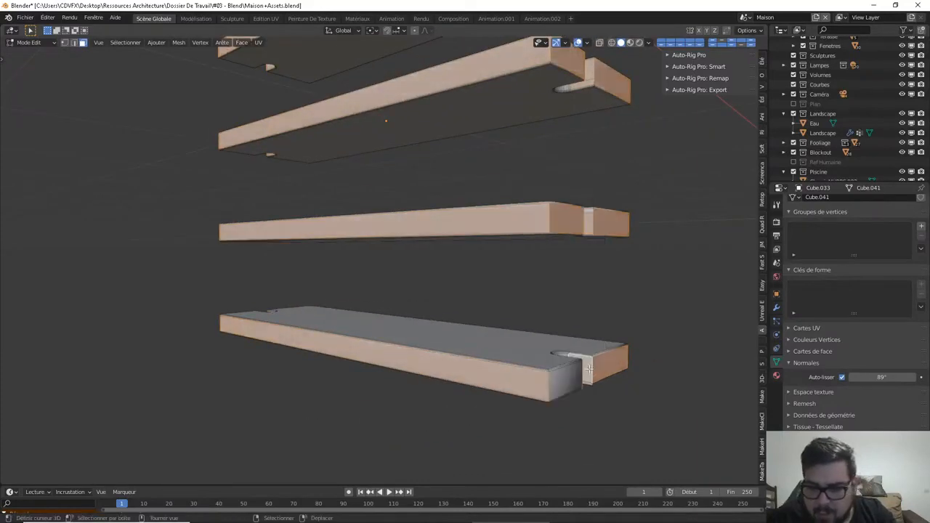
pyautogui.moveTo(372, 337); pyautogui.dragTo(530, 347, button='middle')
pyautogui.keyDown('shift'); pyautogui.moveTo(439, 364); pyautogui.dragTo(441, 280, button='middle'); pyautogui.keyUp('shift')
pyautogui.press('Tab')
pyautogui.scroll(3, 440, 280)
pyautogui.press('Tab')
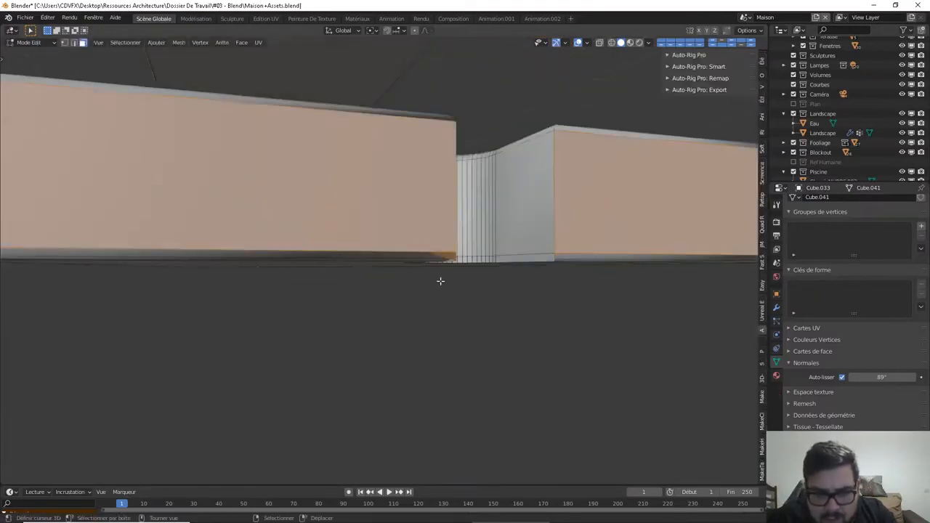
# Try deleting only the lowest step's end face that shows the diagonal crease beside the notch
pyautogui.press('a')
pyautogui.click(425, 229)
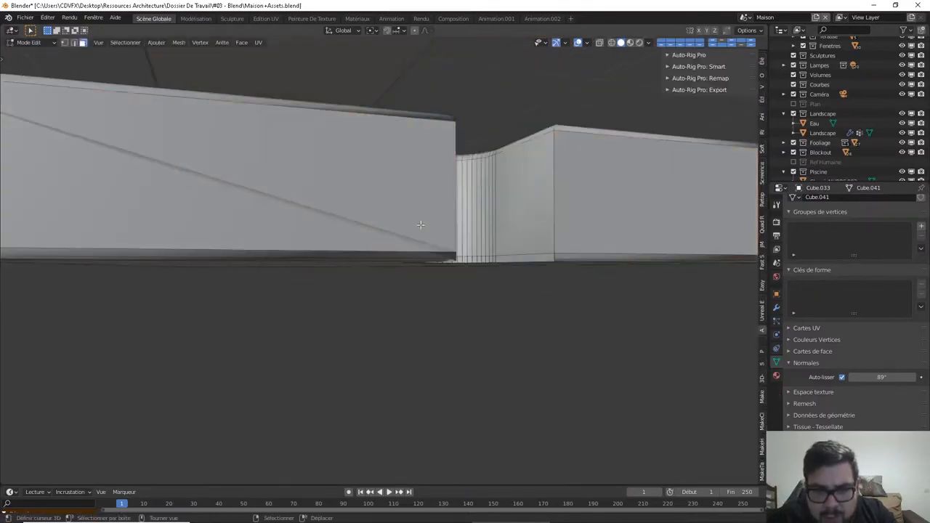
pyautogui.rightClick(371, 212)
pyautogui.press('x')
pyautogui.click(375, 234)
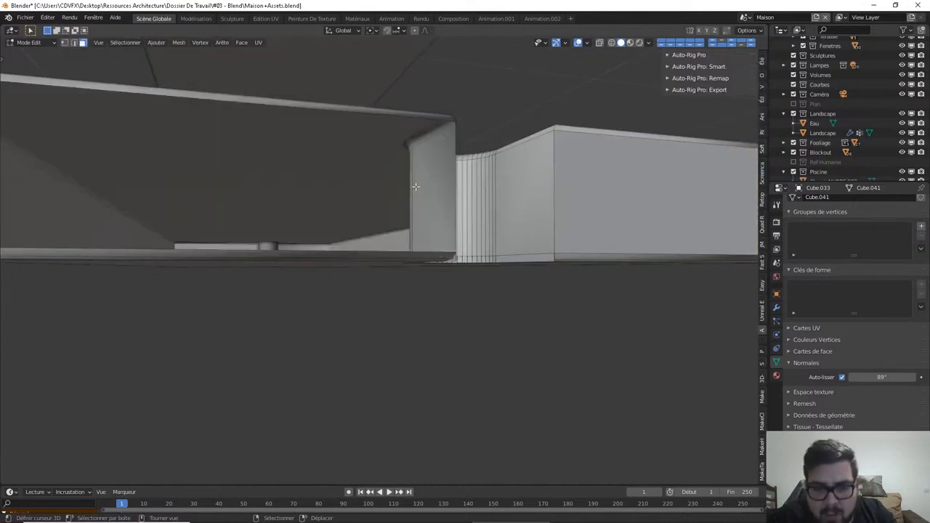
# Undo the end face deletion and the flat shading of the ladder steps
pyautogui.moveTo(375, 234); pyautogui.dragTo(332, 190, button='middle')
pyautogui.hotkey('ctrl', 'z')
pyautogui.hotkey('ctrl', 'z')
pyautogui.hotkey('ctrl', 'z')
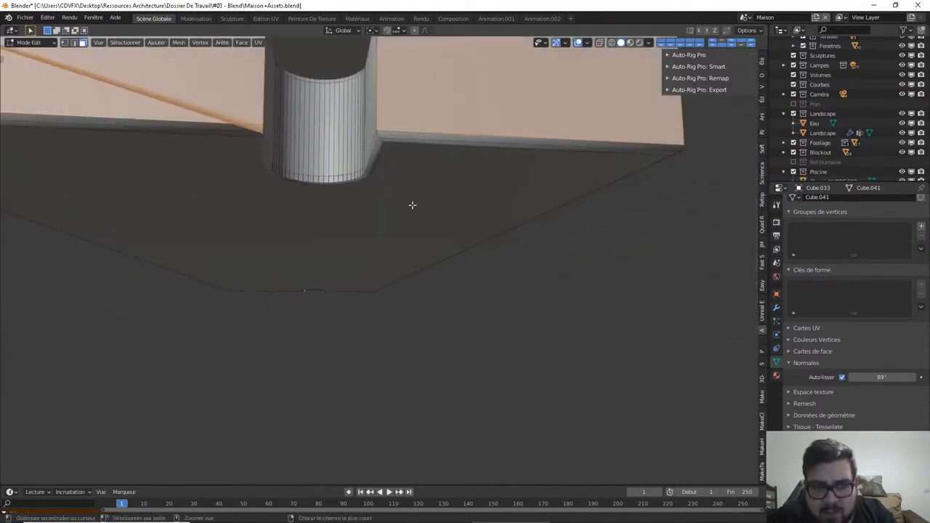
pyautogui.press('Tab')
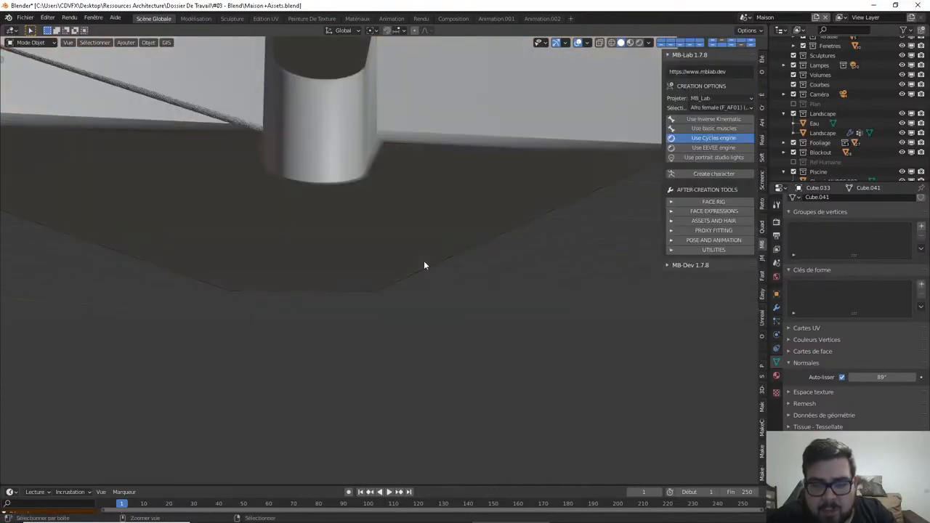
pyautogui.hotkey('ctrl', 'z')
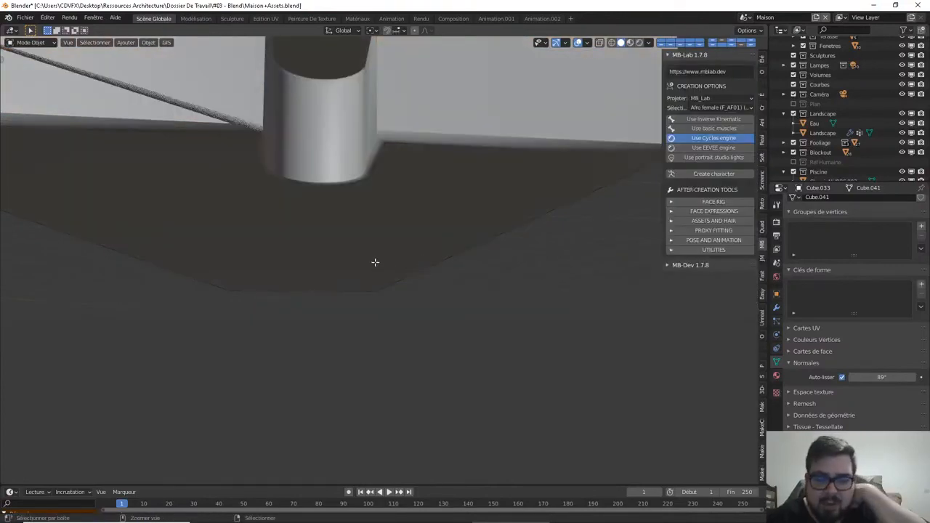
# Examine the creased end face of the lowest step and undo the face selections on the ladder steps
pyautogui.scroll(12, 373, 266)
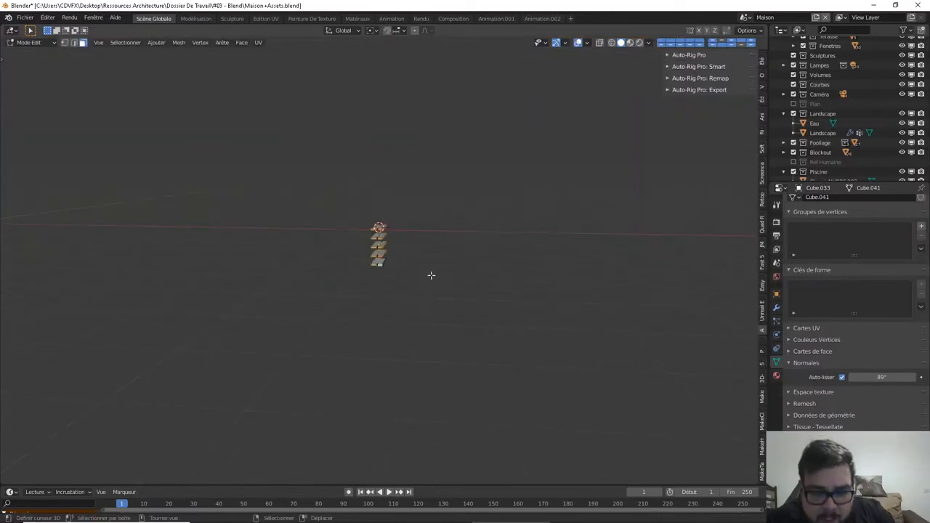
pyautogui.keyDown('shift'); pyautogui.moveTo(293, 330); pyautogui.dragTo(351, 275, button='middle'); pyautogui.keyUp('shift')
pyautogui.scroll(7, 351, 275)
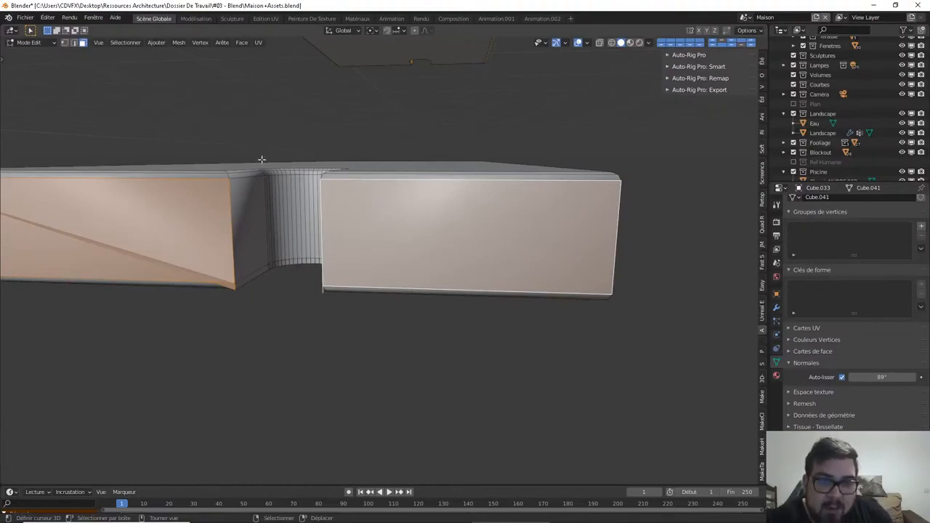
pyautogui.scroll(-6, 262, 160)
pyautogui.moveTo(291, 162); pyautogui.dragTo(290, 169, button='middle')
pyautogui.scroll(2, 332, 136)
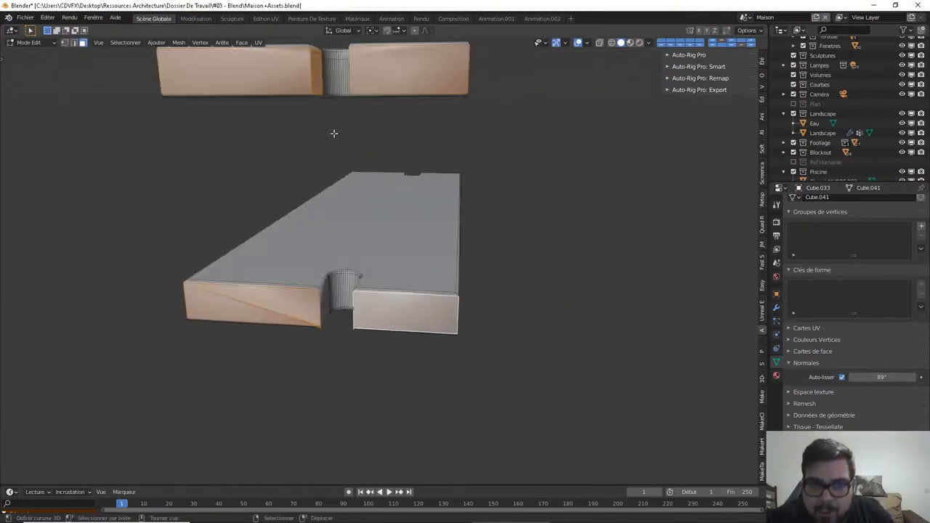
pyautogui.moveTo(320, 75); pyautogui.dragTo(311, 109, button='middle')
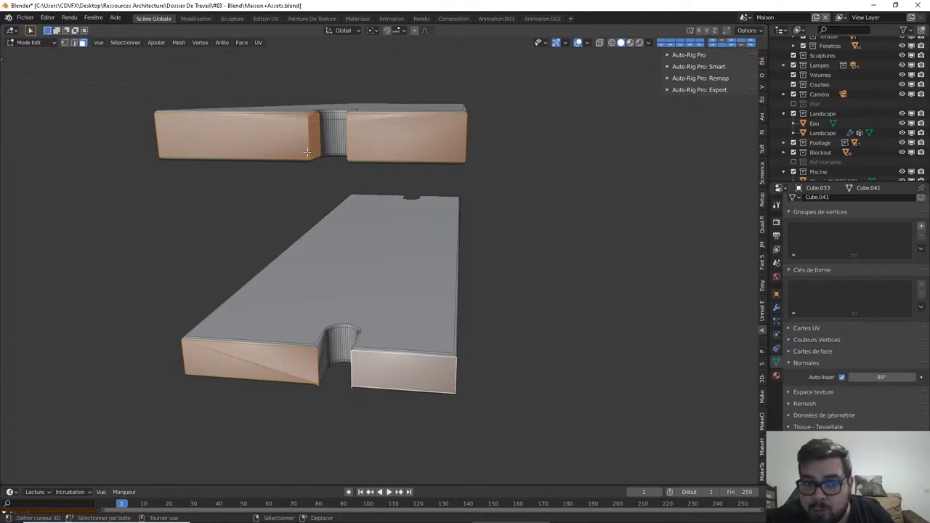
pyautogui.hotkey('ctrl', 'z')
pyautogui.hotkey('ctrl', 'z')
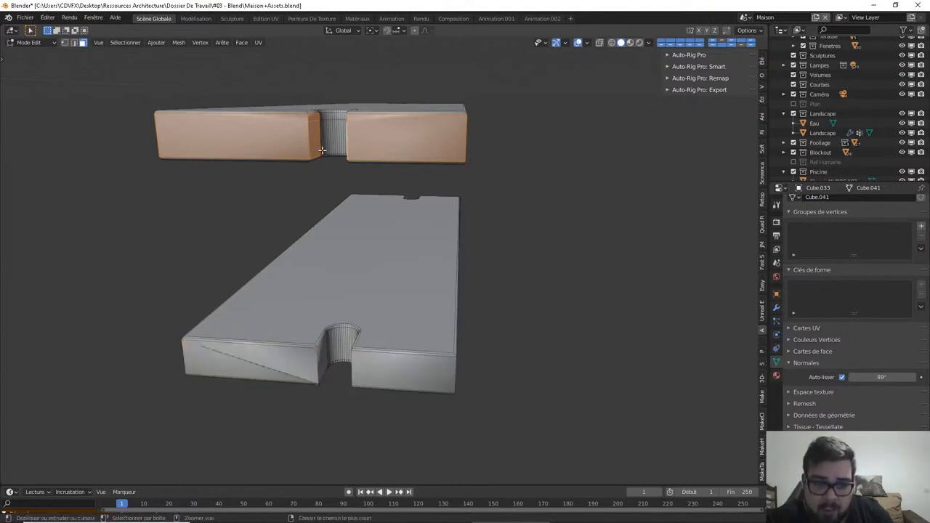
pyautogui.hotkey('ctrl', 'z')
pyautogui.hotkey('ctrl', 'z')
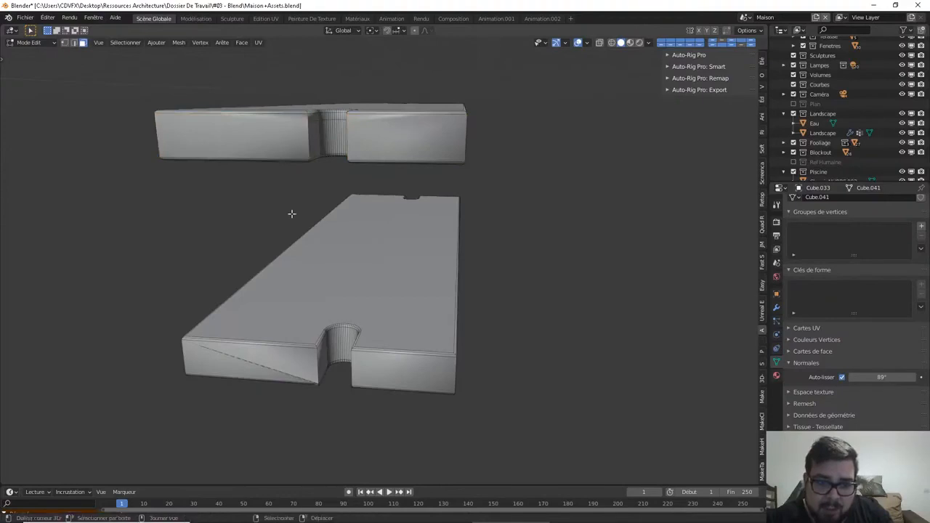
# Bevel the two vertical outer edges of the lowest step's notch with 2 segments and a width of about 0.0025 m
pyautogui.click(75, 43)
pyautogui.keyDown('shift'); pyautogui.moveTo(288, 320); pyautogui.dragTo(318, 195, button='middle'); pyautogui.keyUp('shift')
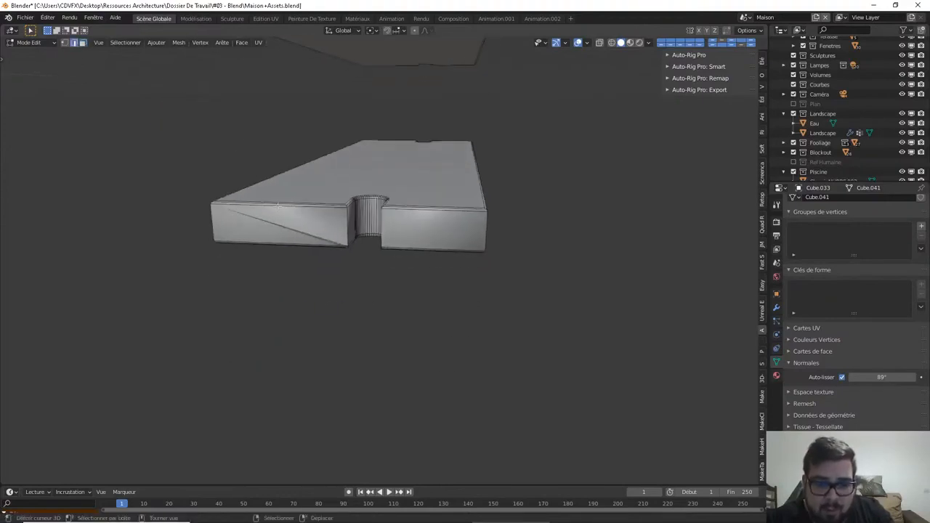
pyautogui.scroll(5, 318, 195)
pyautogui.scroll(-3, 251, 128)
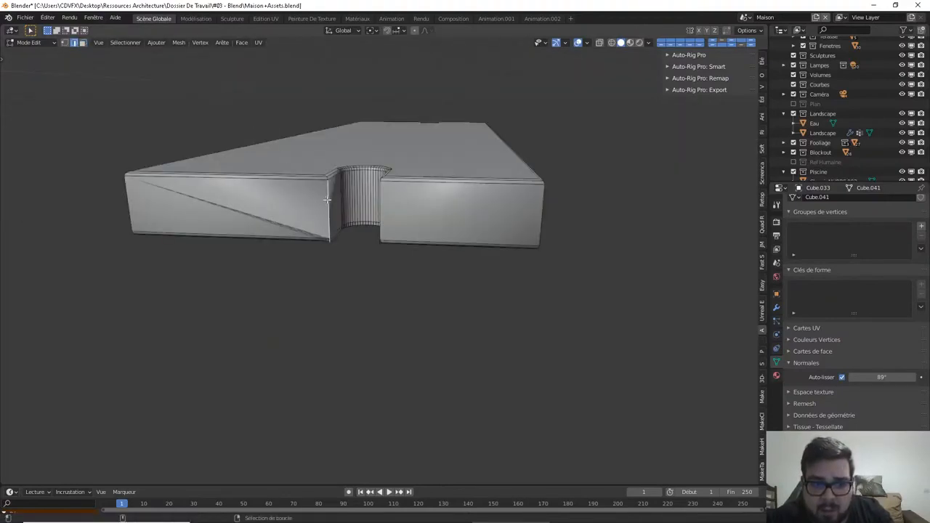
pyautogui.hotkey('ctrl', 'b')
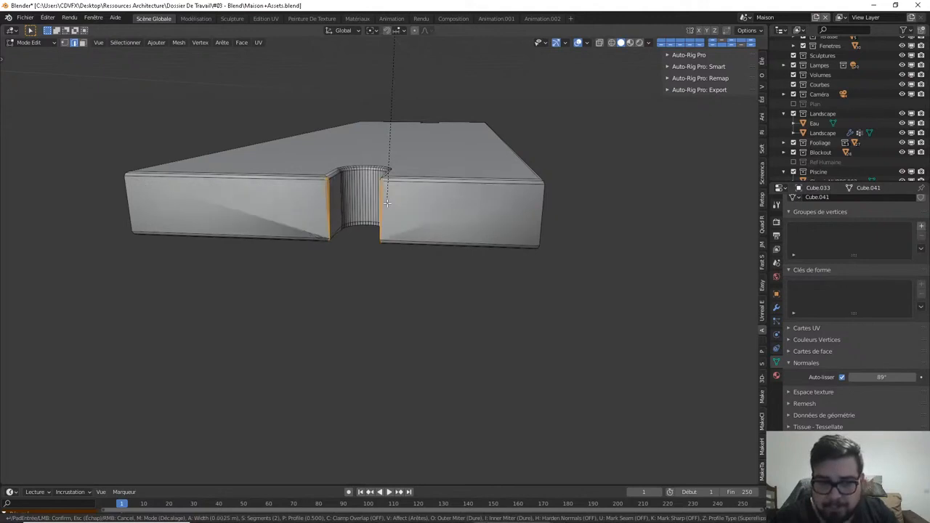
pyautogui.click(388, 203)
pyautogui.press('Tab')
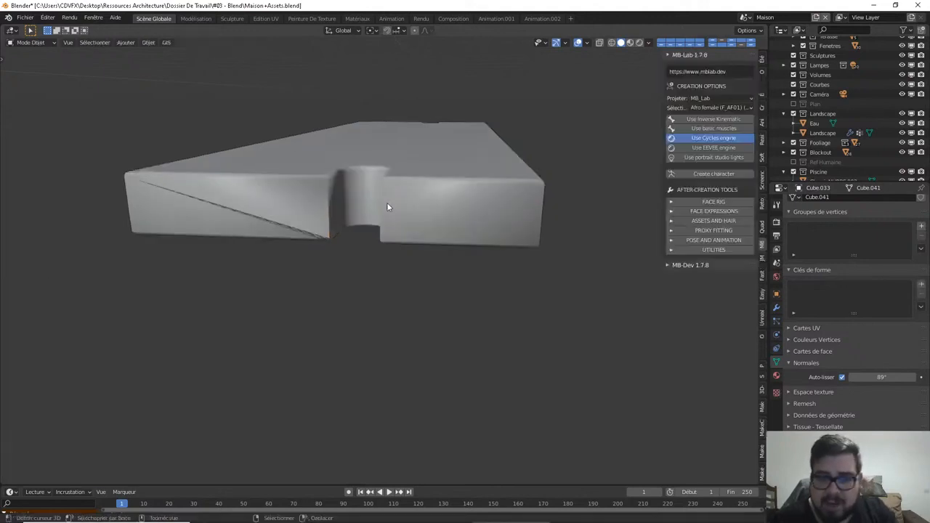
# Delete the whole ladder steps object in Object Mode
pyautogui.moveTo(386, 202)
pyautogui.mouseDown(button='middle')
pyautogui.moveTo(402, 221)
pyautogui.moveTo(441, 185)
pyautogui.moveTo(397, 181)
pyautogui.moveTo(399, 189)
pyautogui.mouseUp(button='middle')
pyautogui.scroll(-3, 403, 220)
pyautogui.scroll(-2, 401, 181)
pyautogui.press('a')
pyautogui.press('x')
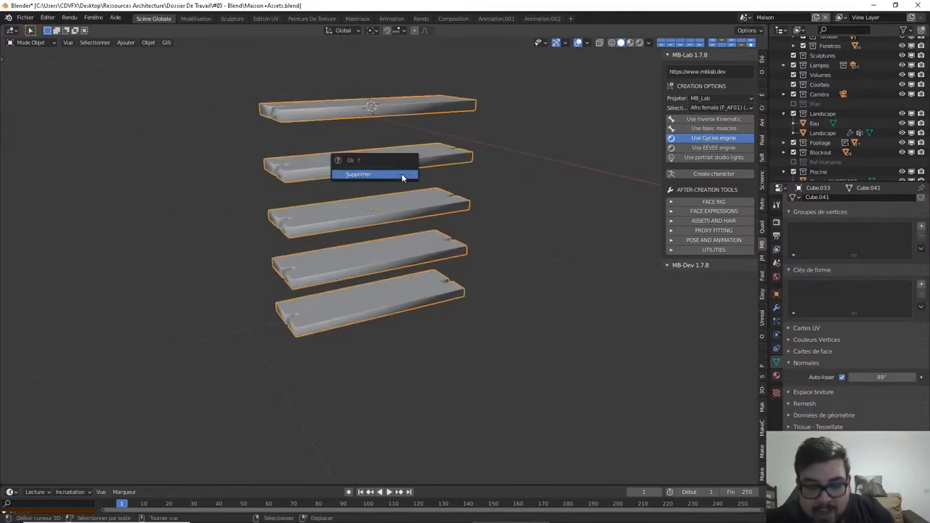
pyautogui.click(402, 178)
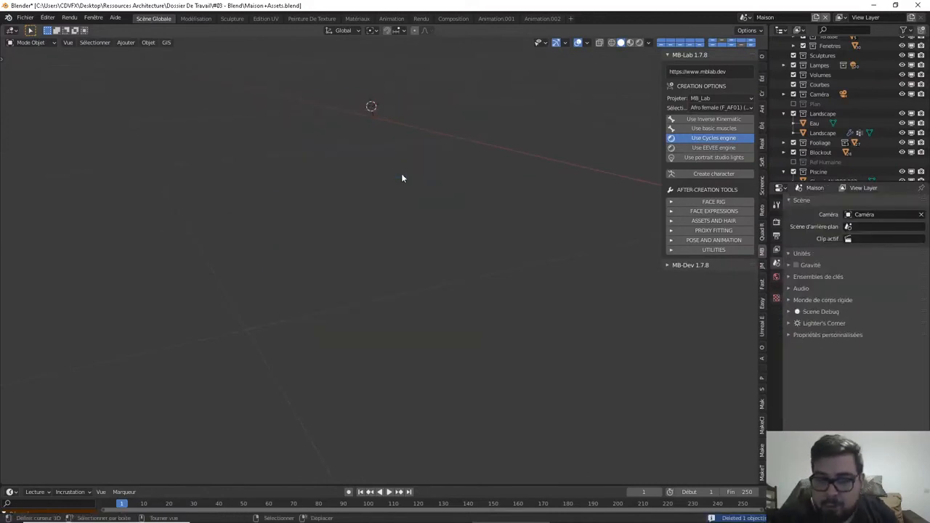
# Leave the isolated local view to show the full house and landscape scene again
pyautogui.press('KP_Divide')
pyautogui.scroll(-4, 408, 185)
pyautogui.moveTo(408, 184); pyautogui.dragTo(381, 254, button='middle')
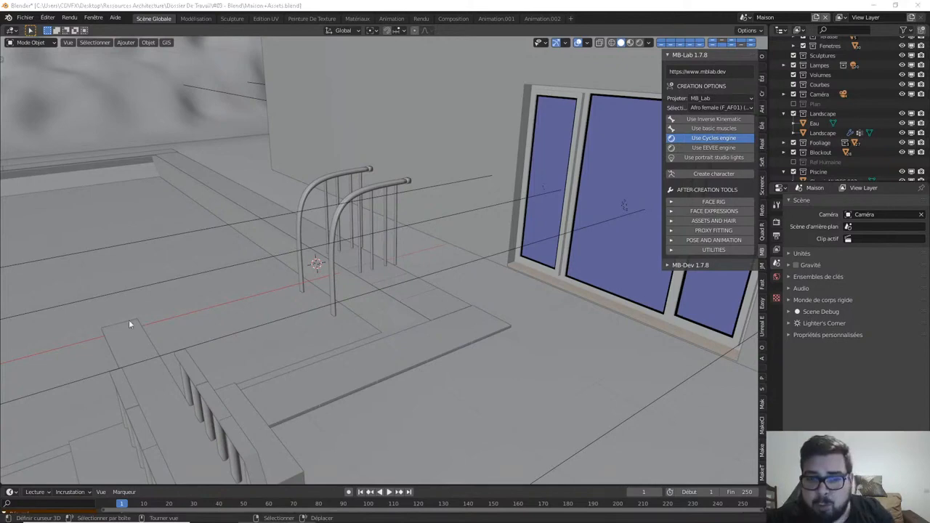
pyautogui.scroll(-10, 657, 384)
pyautogui.moveTo(653, 327); pyautogui.dragTo(487, 344, button='middle')
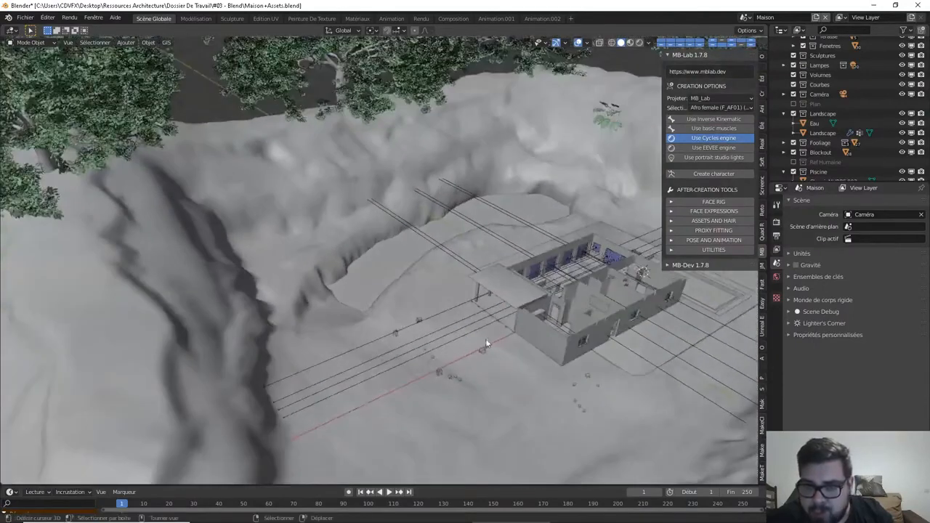
# Move the small floating tree on the slope behind the house by -50 m along the global Z axis, below the terrain
pyautogui.click(612, 110)
pyautogui.moveTo(608, 121); pyautogui.dragTo(473, 162, button='middle')
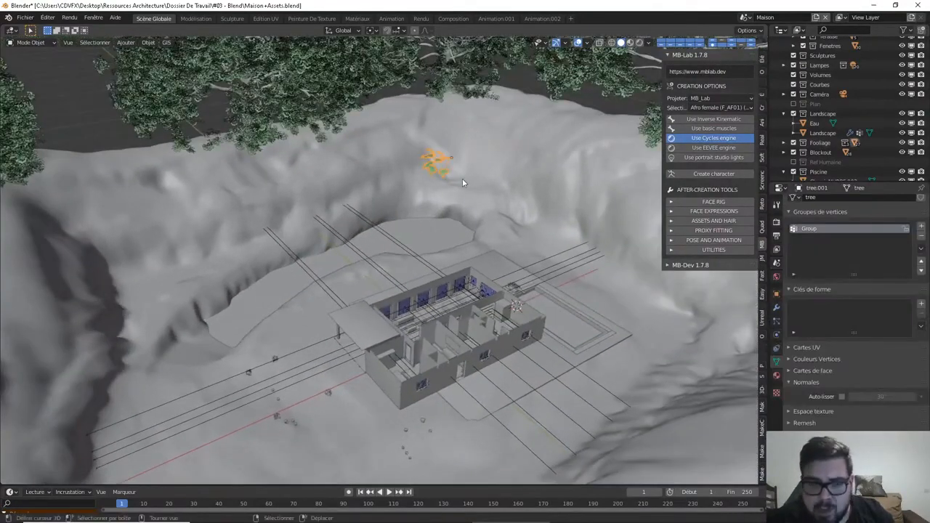
pyautogui.press('g')
pyautogui.press('z')
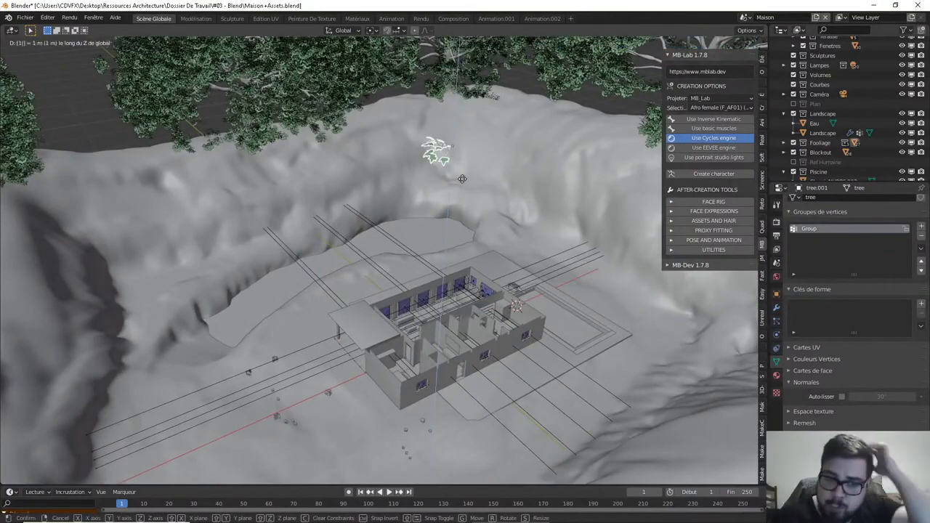
pyautogui.press('5')
pyautogui.press('-')
pyautogui.press('BackSpace')
pyautogui.press('BackSpace')
pyautogui.press('BackSpace')
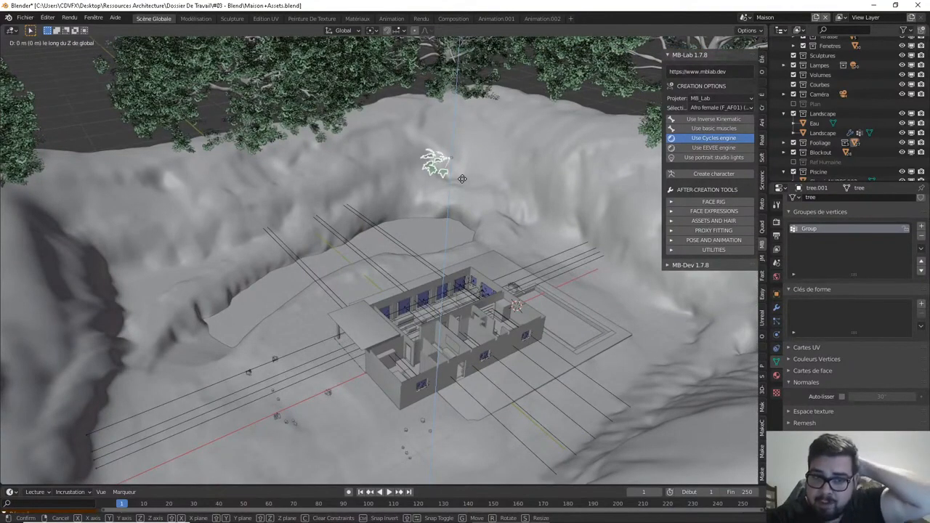
pyautogui.press('0')
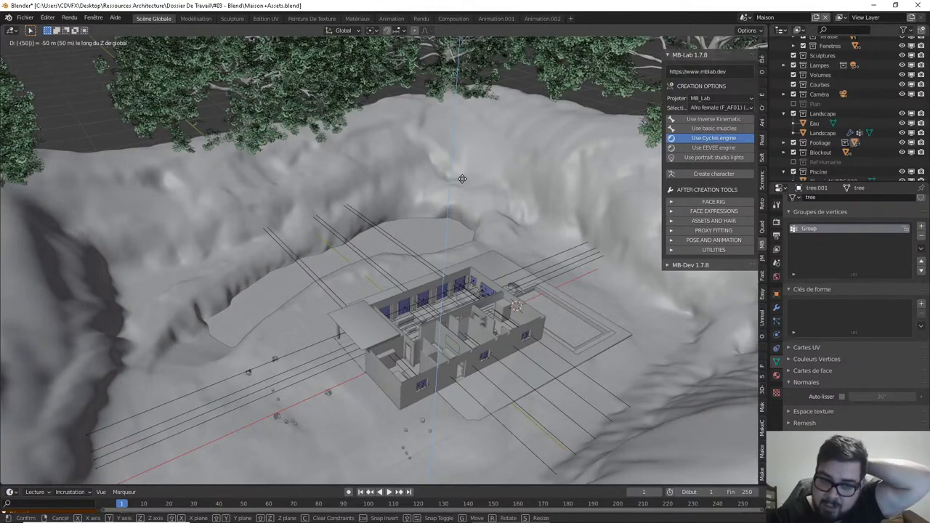
pyautogui.press('Return')
# Save the current scene to its existing file, Maison+Assets.blend
pyautogui.moveTo(455, 206); pyautogui.dragTo(437, 185, button='middle')
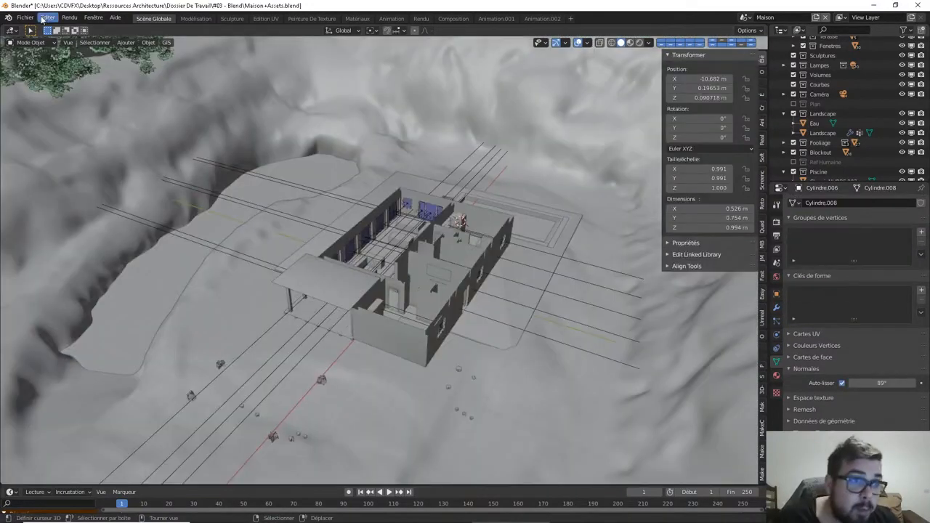
pyautogui.click(25, 17)
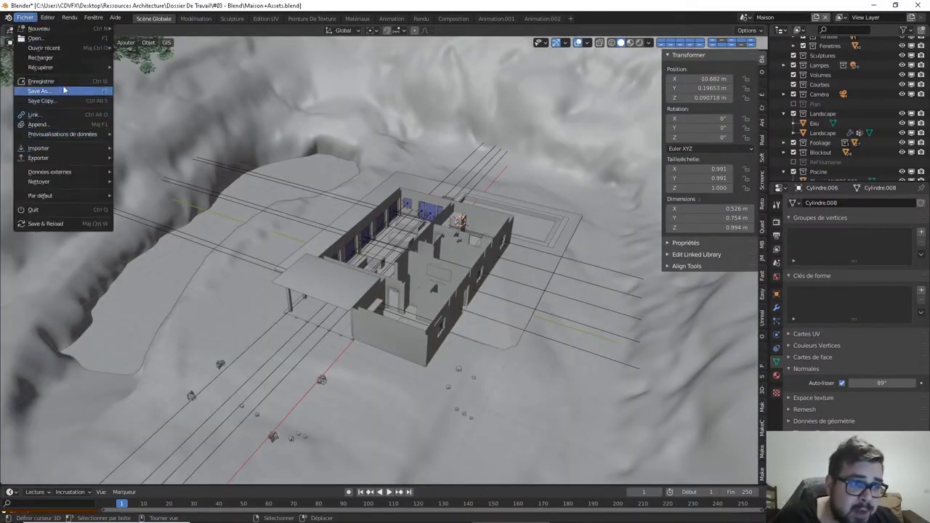
pyautogui.click(64, 82)
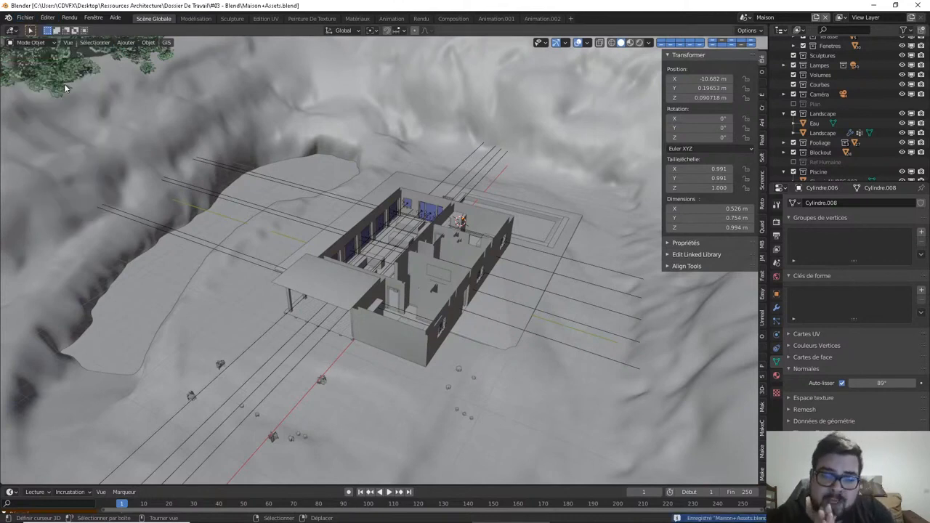